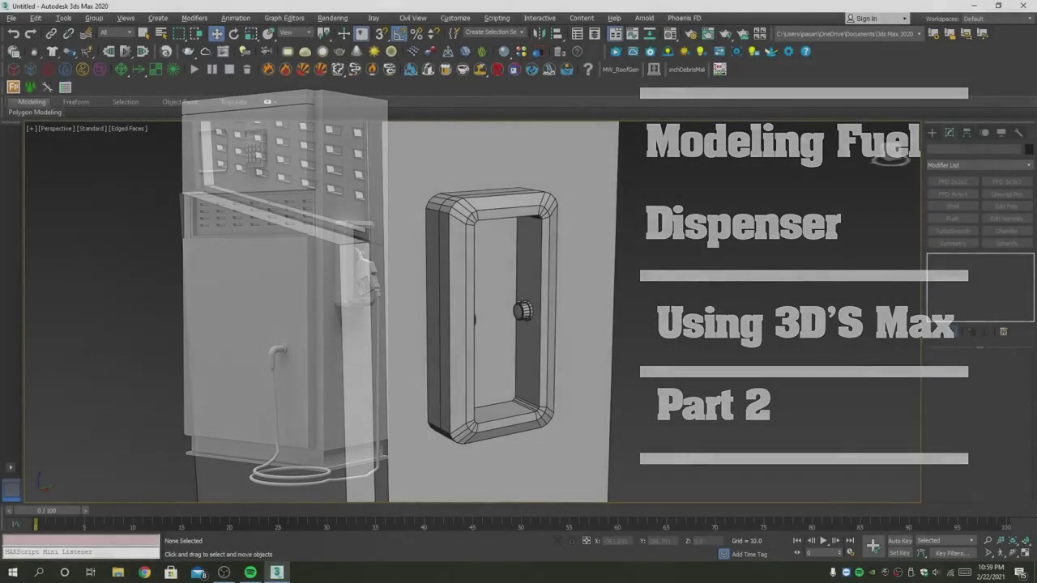
Zoom and orbit around the finished dispenser, then show all four viewports.
{"action": "scroll", "coordinate": [522, 311], "scroll_direction": "down", "scroll_amount": 5}
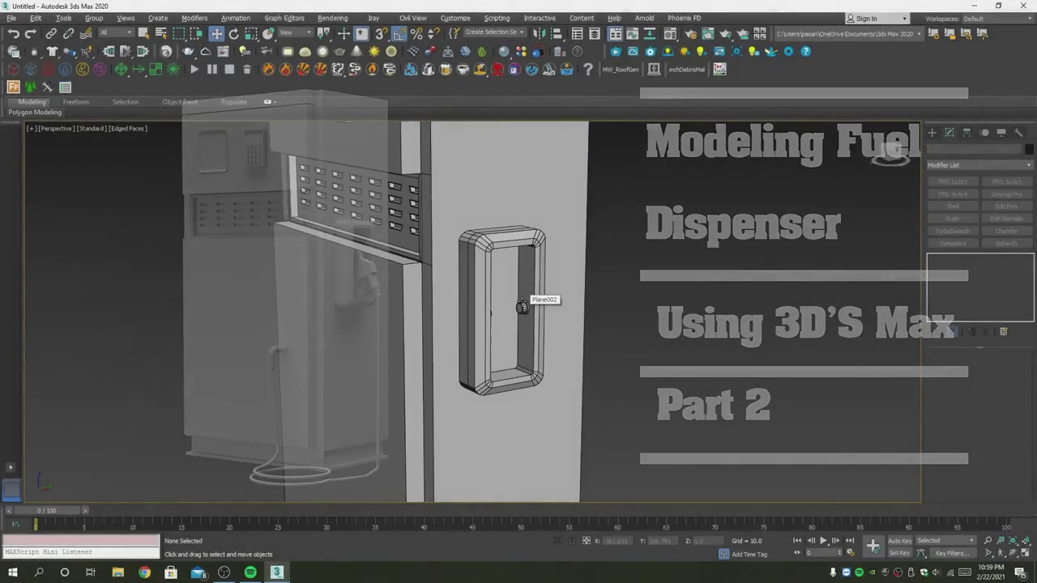
{"action": "scroll", "coordinate": [576, 288], "scroll_direction": "down", "scroll_amount": 5}
{"action": "mouse_move", "coordinate": [639, 275]}
{"action": "middle_mouse_down", "text": "alt"}
{"action": "mouse_move", "coordinate": [772, 294]}
{"action": "mouse_move", "coordinate": [529, 282]}
{"action": "mouse_move", "coordinate": [586, 290]}
{"action": "mouse_move", "coordinate": [518, 300]}
{"action": "mouse_move", "coordinate": [426, 291]}
{"action": "middle_mouse_up", "text": "alt"}
{"action": "scroll", "coordinate": [519, 300], "scroll_direction": "down", "scroll_amount": 4}
{"action": "key", "text": "alt+w"}
Select all 21 dispenser parts and end on a maximized full-size Front view.
{"action": "key", "text": "alt+w"}
{"action": "scroll", "coordinate": [575, 306], "scroll_direction": "down", "scroll_amount": 3}
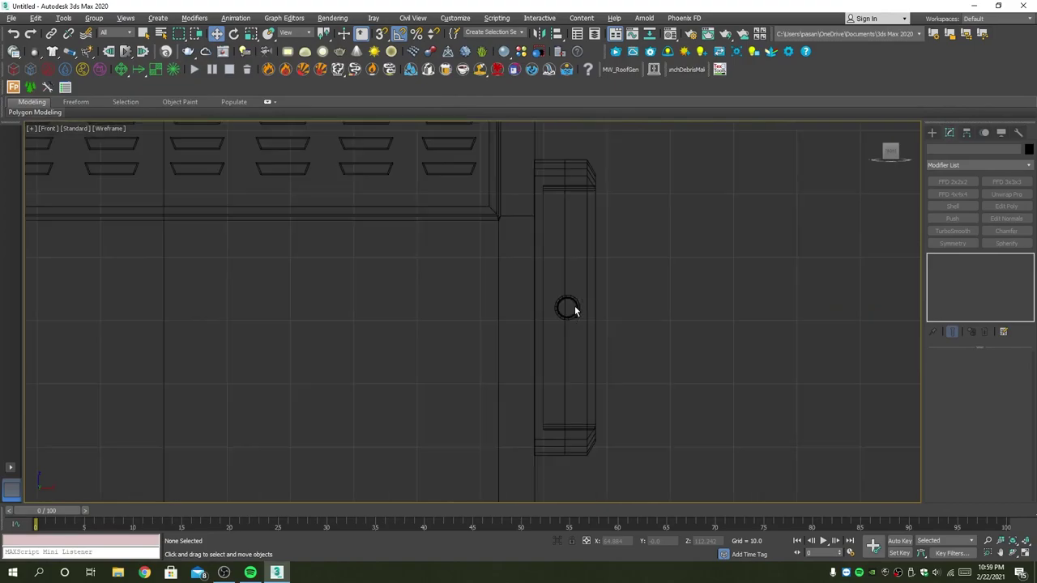
{"action": "scroll", "coordinate": [574, 305], "scroll_direction": "down", "scroll_amount": 3}
{"action": "scroll", "coordinate": [574, 305], "scroll_direction": "down", "scroll_amount": 2}
{"action": "left_click_drag", "start_coordinate": [428, 203], "coordinate": [678, 406]}
{"action": "key", "text": "alt+w"}
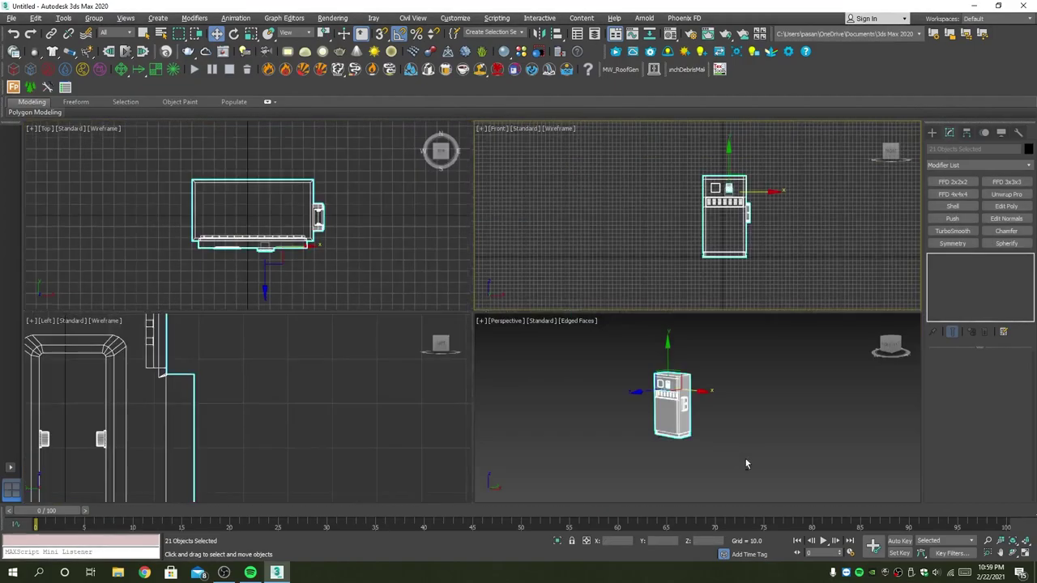
{"action": "key", "text": "alt+w"}
{"action": "scroll", "coordinate": [532, 342], "scroll_direction": "up", "scroll_amount": 2}
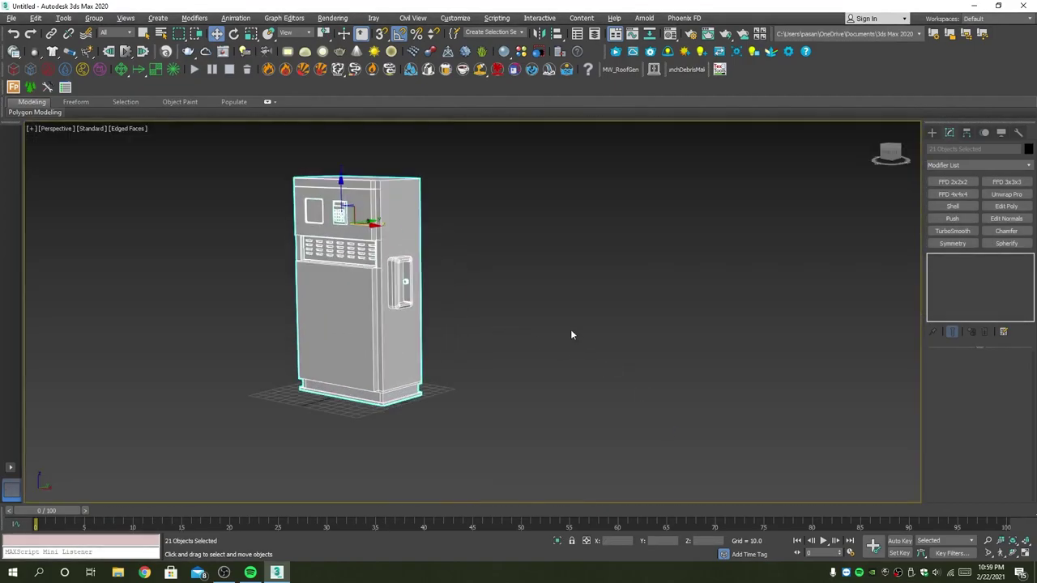
{"action": "key", "text": "alt+w"}
{"action": "key", "text": "alt+w"}
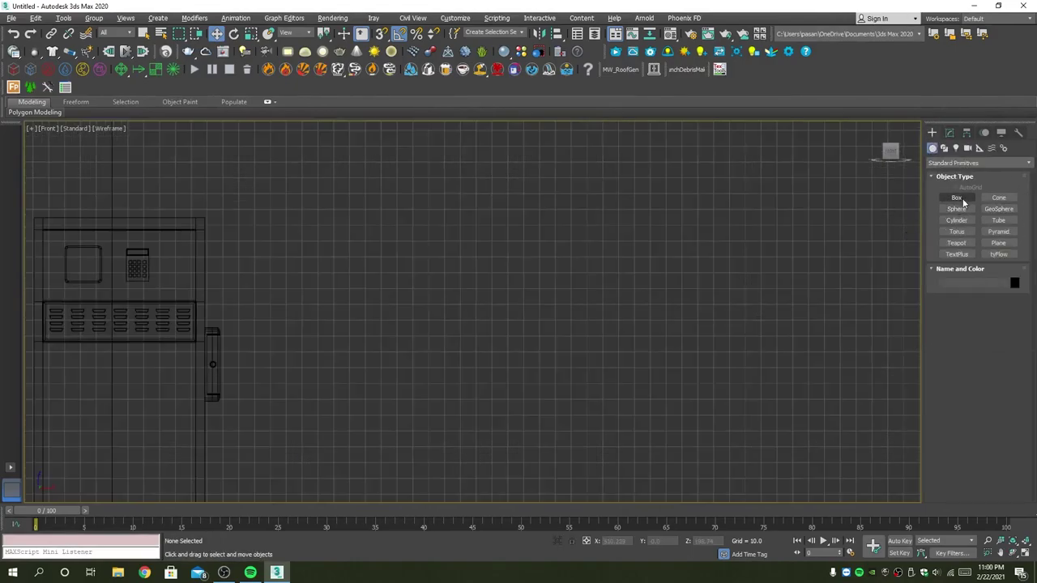
Create a flat box beside the dispenser in the Front view.
{"action": "left_click", "coordinate": [960, 199]}
{"action": "left_click_drag", "start_coordinate": [398, 272], "coordinate": [509, 351]}
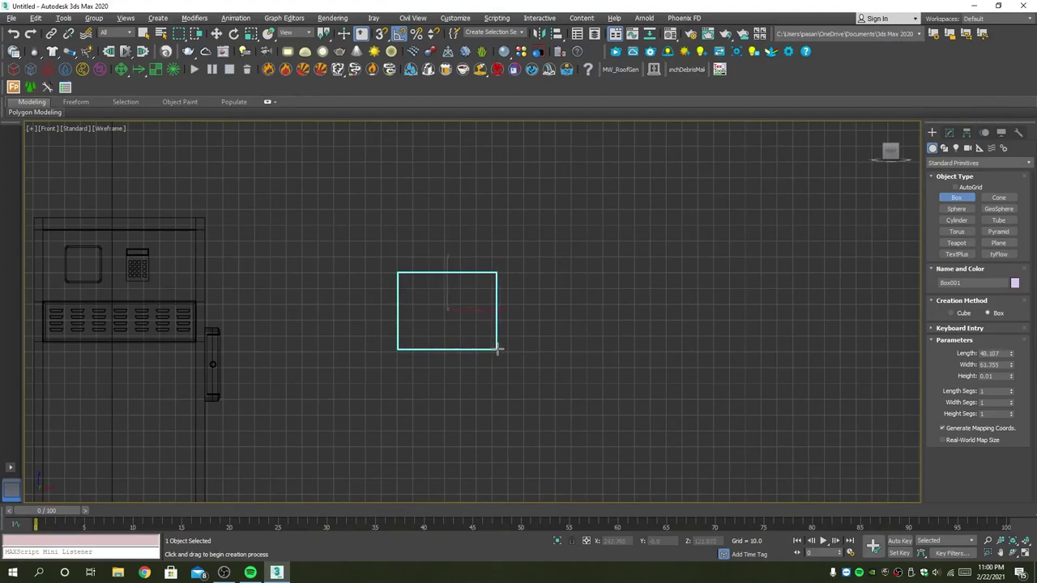
{"action": "left_click", "coordinate": [509, 330]}
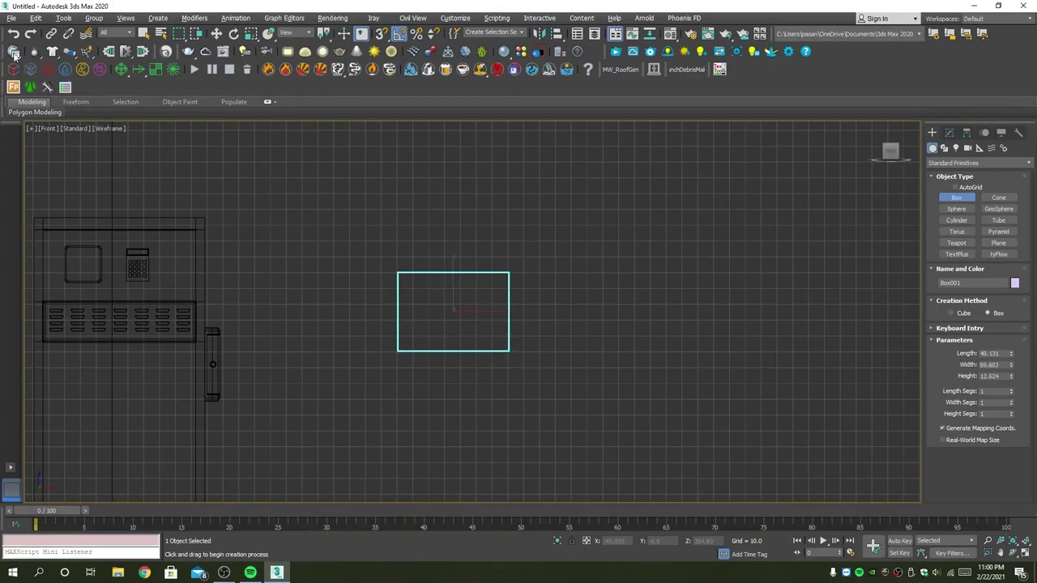
Open the gas-pump reference image with View Image File and move it left.
{"action": "left_click", "coordinate": [10, 18]}
{"action": "left_click", "coordinate": [40, 77]}
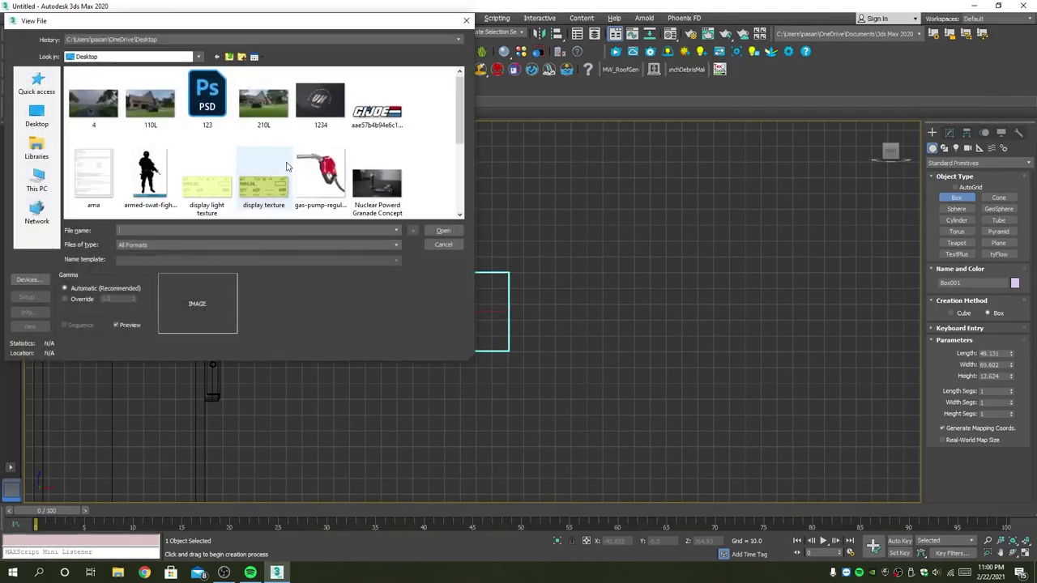
{"action": "left_click", "coordinate": [314, 158]}
{"action": "left_click", "coordinate": [443, 230]}
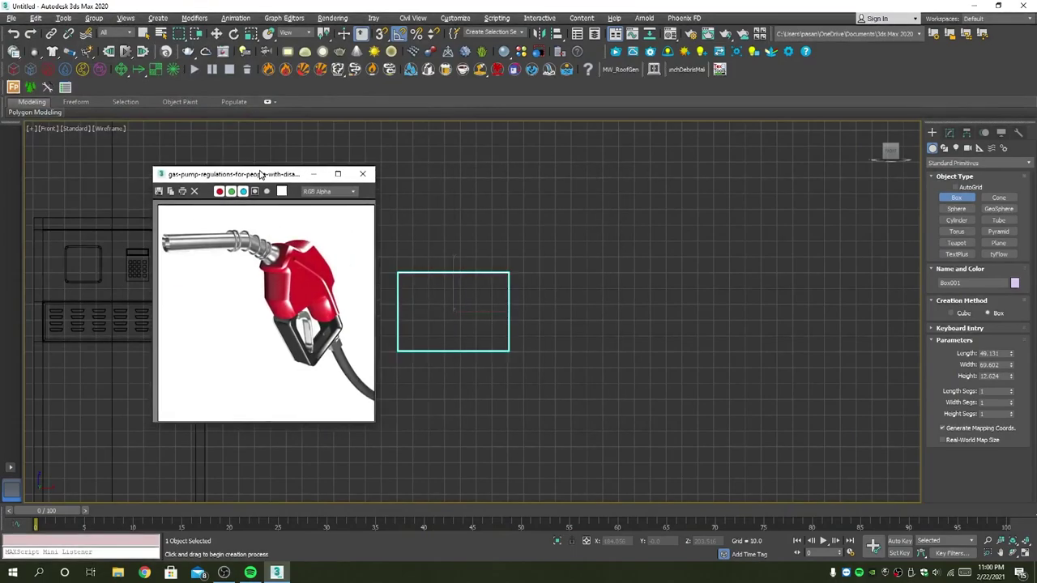
{"action": "left_click_drag", "start_coordinate": [532, 181], "coordinate": [105, 152]}
Pan and zoom the Front view and switch it to shaded display.
{"action": "mouse_move", "coordinate": [366, 225]}
{"action": "middle_mouse_down"}
{"action": "mouse_move", "coordinate": [426, 219]}
{"action": "mouse_move", "coordinate": [473, 230]}
{"action": "middle_mouse_up"}
{"action": "scroll", "coordinate": [502, 277], "scroll_direction": "up", "scroll_amount": 2}
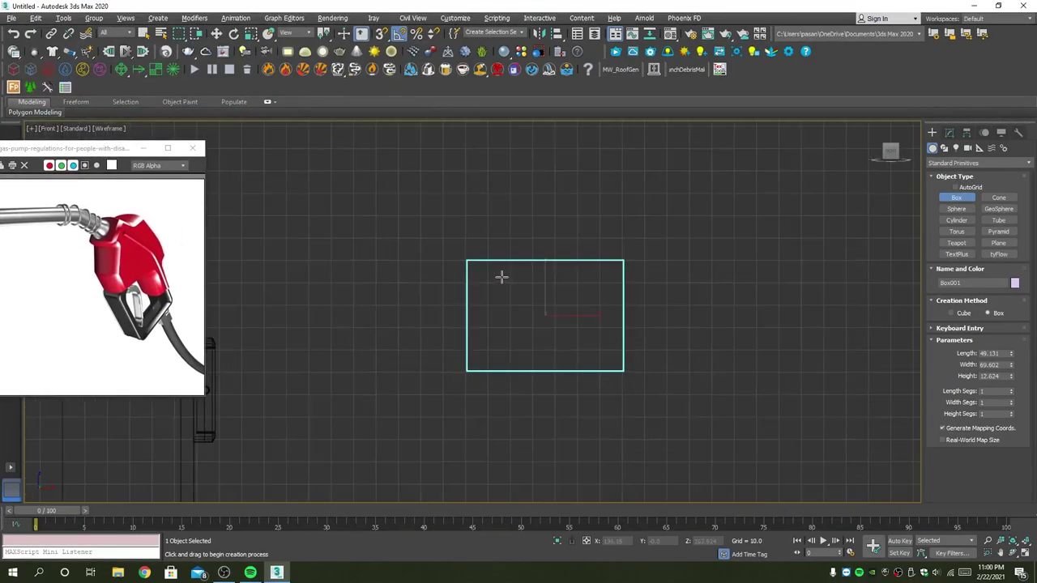
{"action": "key", "text": "F3"}
{"action": "scroll", "coordinate": [531, 287], "scroll_direction": "up", "scroll_amount": 2}
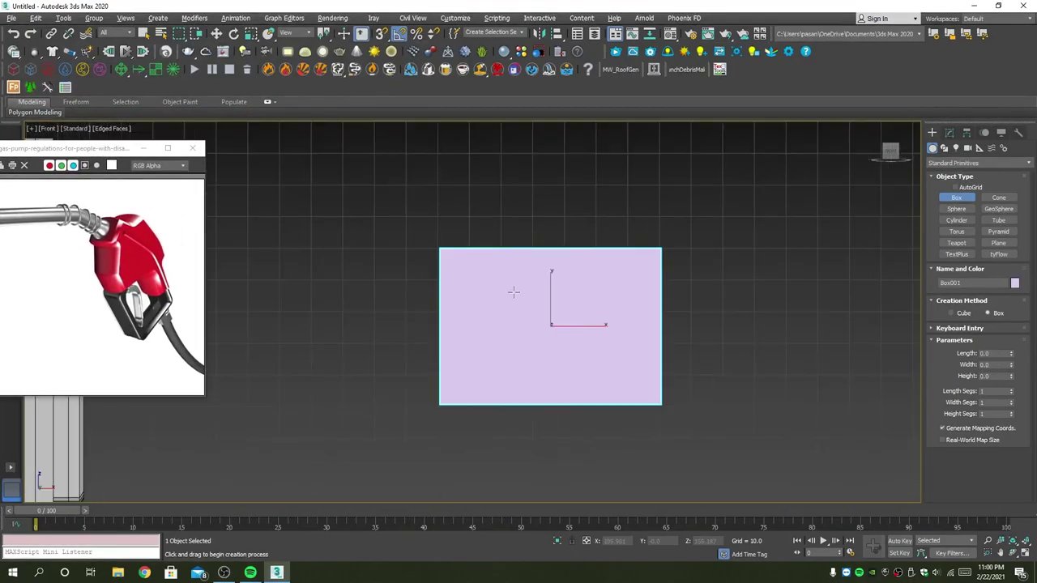
Apply the default grey material, set the object colour to black, and show edges.
{"action": "key", "text": "m"}
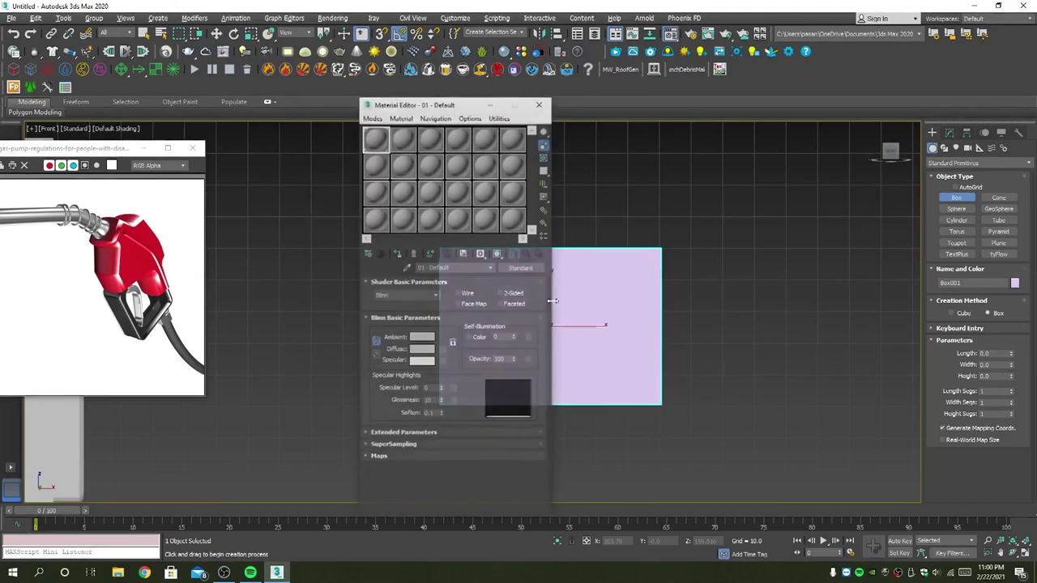
{"action": "left_click", "coordinate": [398, 254]}
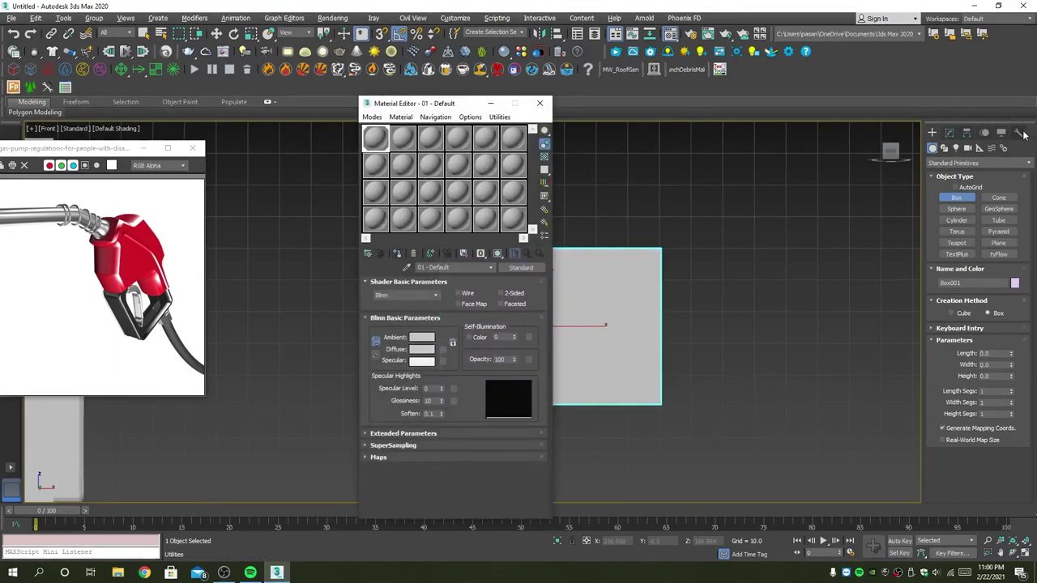
{"action": "left_click", "coordinate": [1014, 284]}
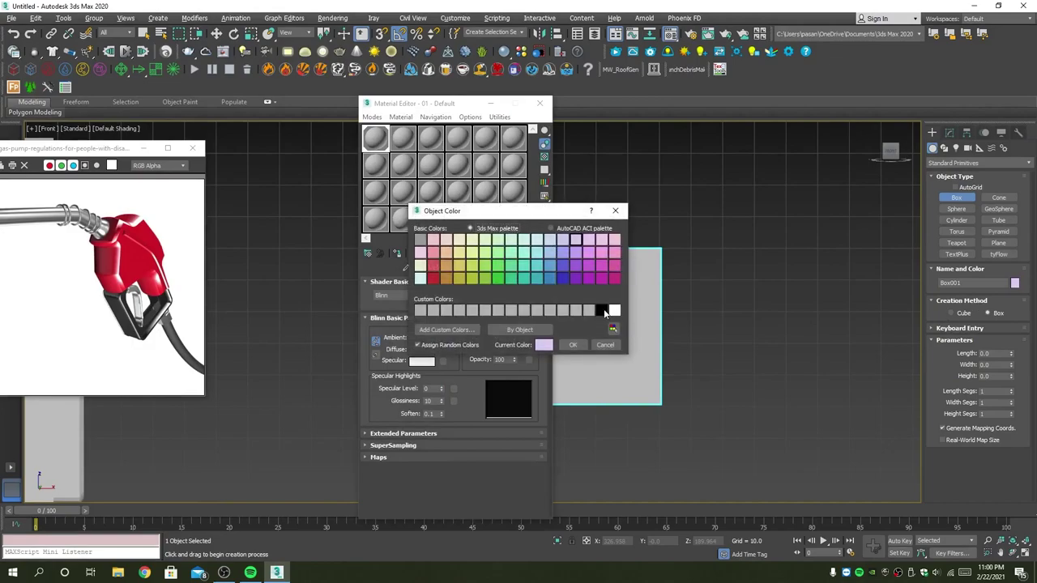
{"action": "left_click", "coordinate": [602, 311]}
{"action": "left_click", "coordinate": [573, 345]}
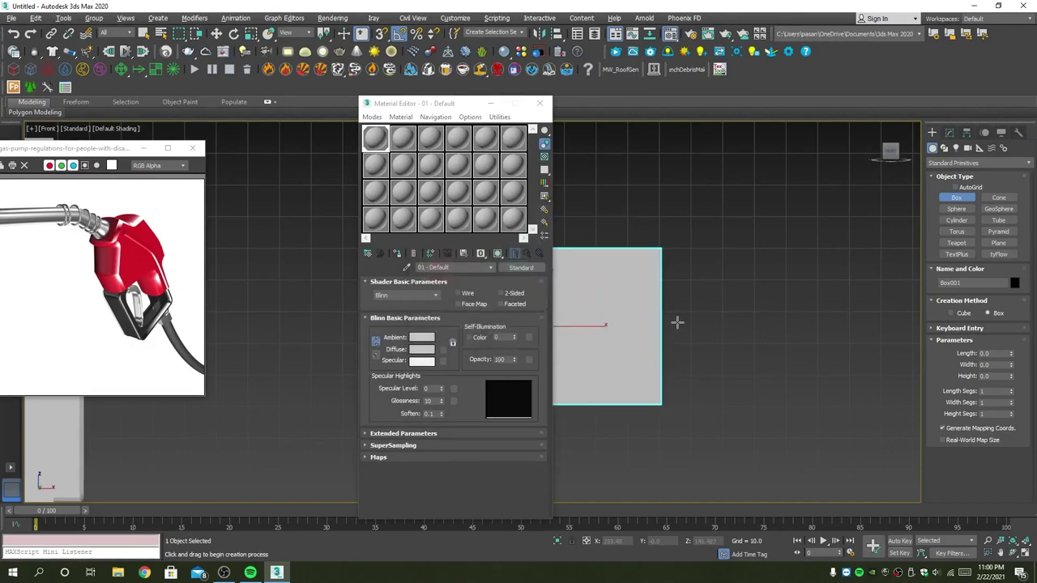
{"action": "key", "text": "F4"}
{"action": "key", "text": "F4"}
{"action": "key", "text": "F4"}
Set the box to height 19.819, width 31.321, with 2 length and 3 width segments.
{"action": "right_click", "coordinate": [620, 278]}
{"action": "key", "text": "alt+w"}
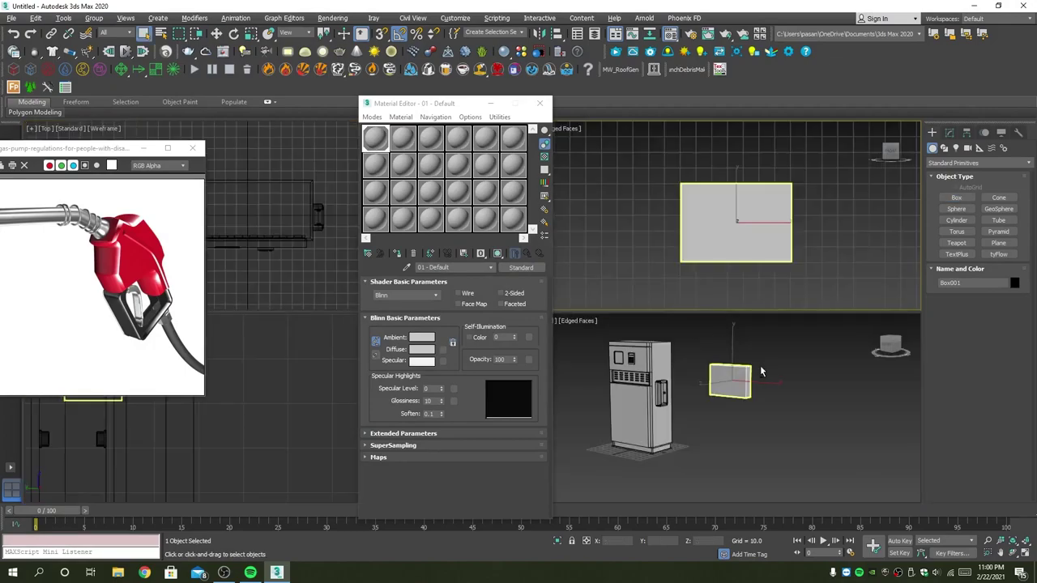
{"action": "key", "text": "alt+w"}
{"action": "mouse_move", "coordinate": [670, 354]}
{"action": "middle_mouse_down"}
{"action": "mouse_move", "coordinate": [660, 231]}
{"action": "mouse_move", "coordinate": [729, 266]}
{"action": "mouse_move", "coordinate": [682, 260]}
{"action": "middle_mouse_up"}
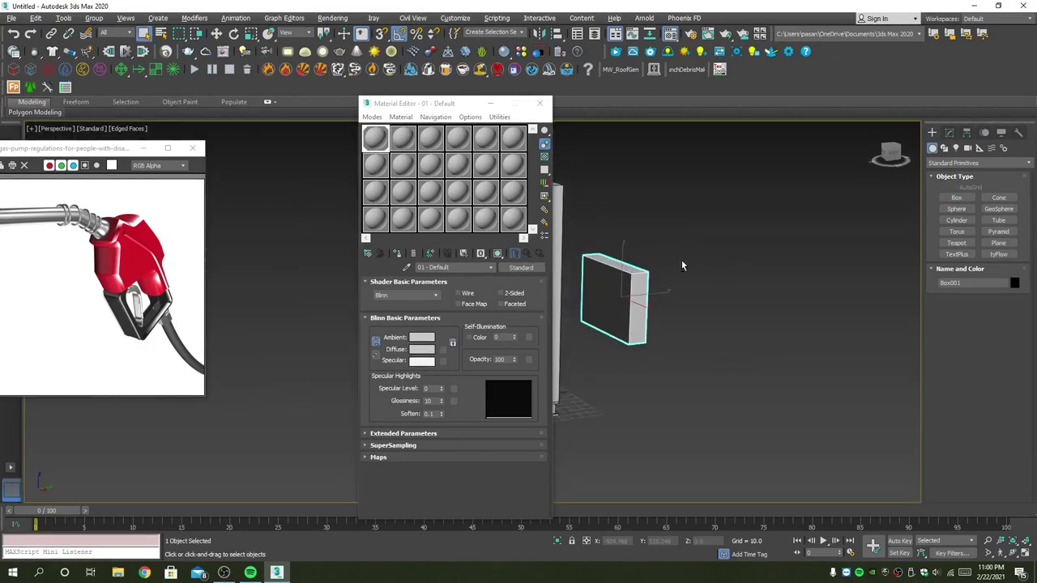
{"action": "left_click", "coordinate": [950, 132]}
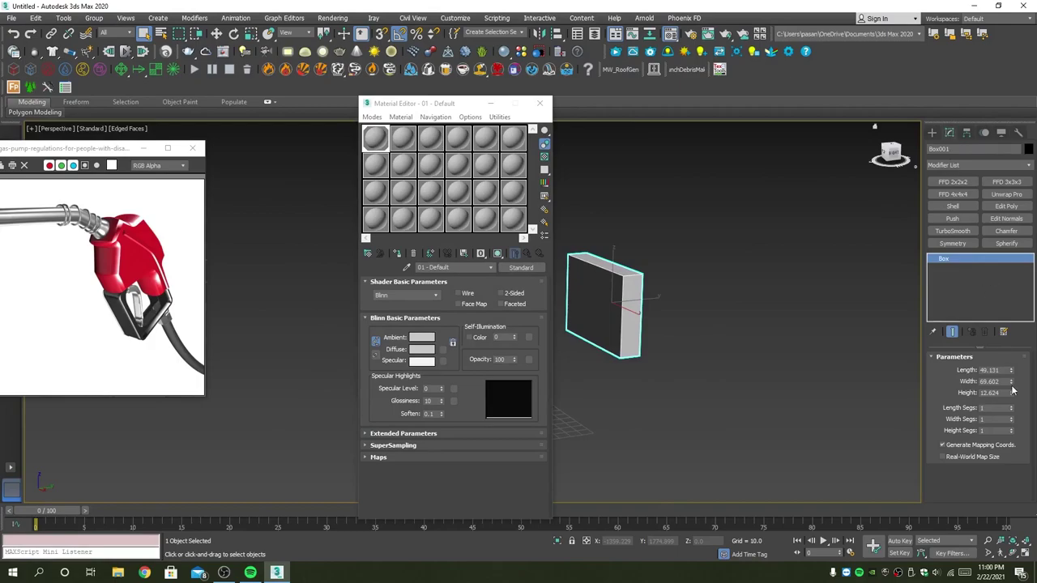
{"action": "mouse_move", "coordinate": [1011, 392]}
{"action": "left_mouse_down"}
{"action": "mouse_move", "coordinate": [1012, 362]}
{"action": "mouse_move", "coordinate": [1013, 437]}
{"action": "left_mouse_up"}
{"action": "key", "text": "alt+w"}
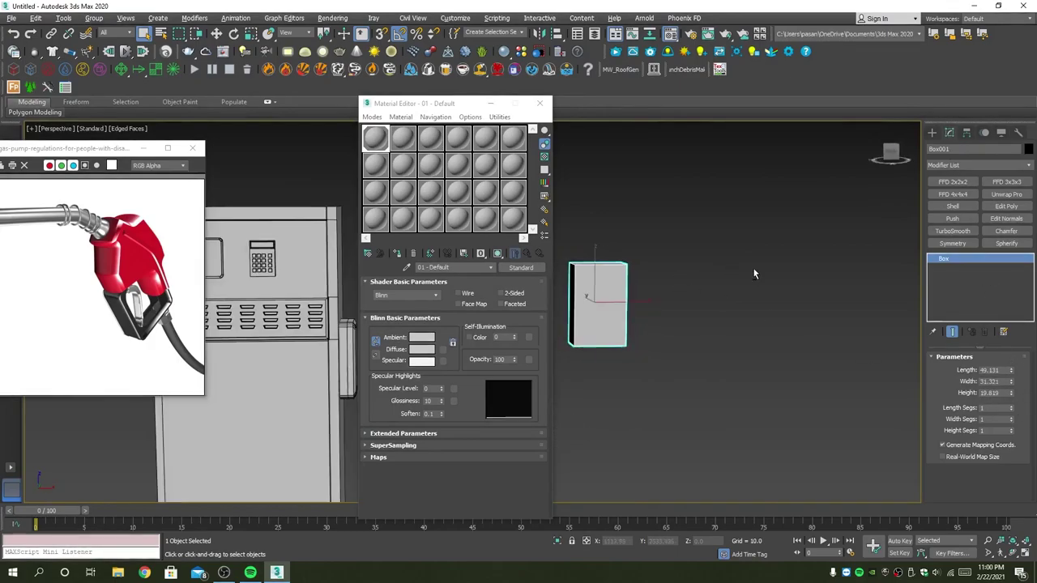
{"action": "middle_click", "coordinate": [808, 201]}
{"action": "key", "text": "alt+w"}
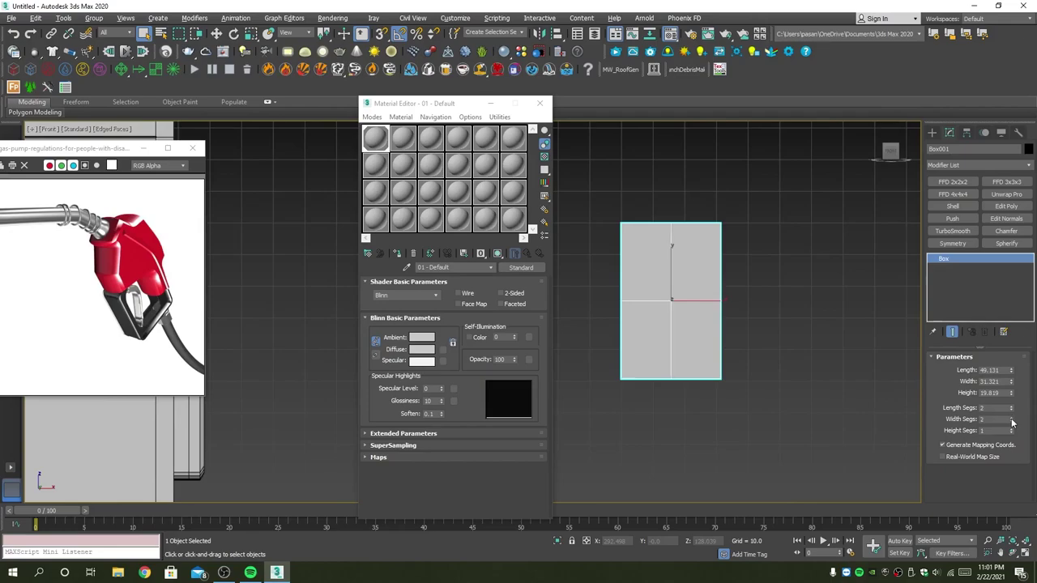
{"action": "left_click", "coordinate": [1012, 418]}
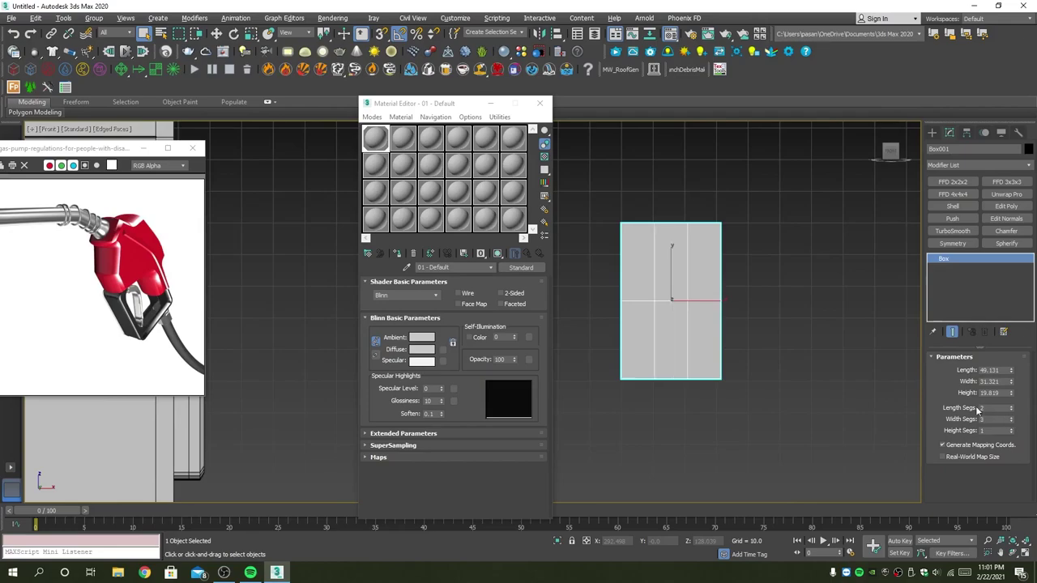
Convert the box to editable poly and pull its top corner vertices down.
{"action": "right_click", "coordinate": [695, 300]}
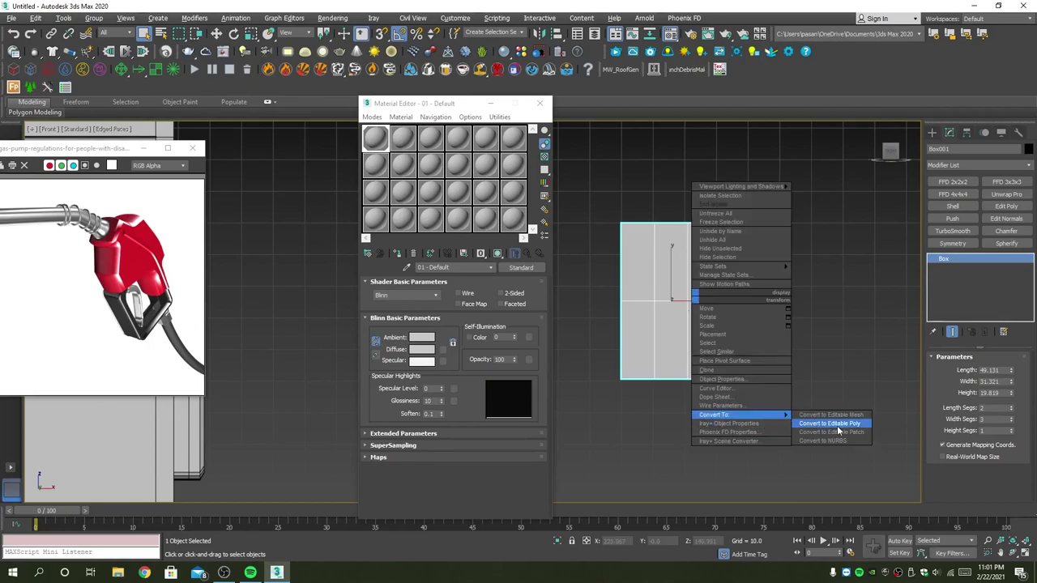
{"action": "left_click", "coordinate": [838, 432]}
{"action": "scroll", "coordinate": [689, 247], "scroll_direction": "up", "scroll_amount": 2}
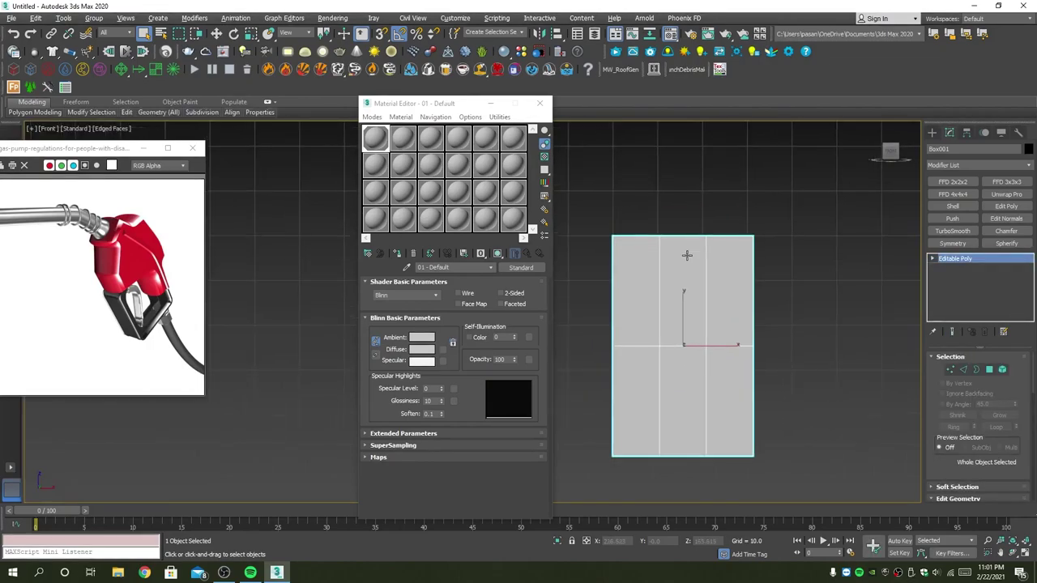
{"action": "key", "text": "1"}
{"action": "left_click_drag", "start_coordinate": [580, 219], "coordinate": [770, 273]}
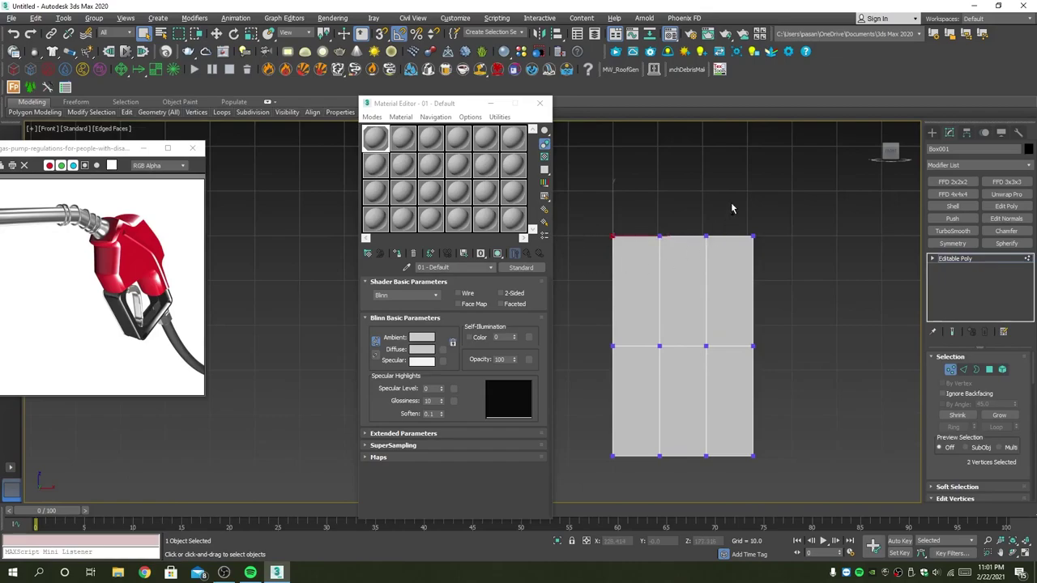
{"action": "key", "text": "w"}
{"action": "left_click_drag", "start_coordinate": [683, 195], "coordinate": [695, 236]}
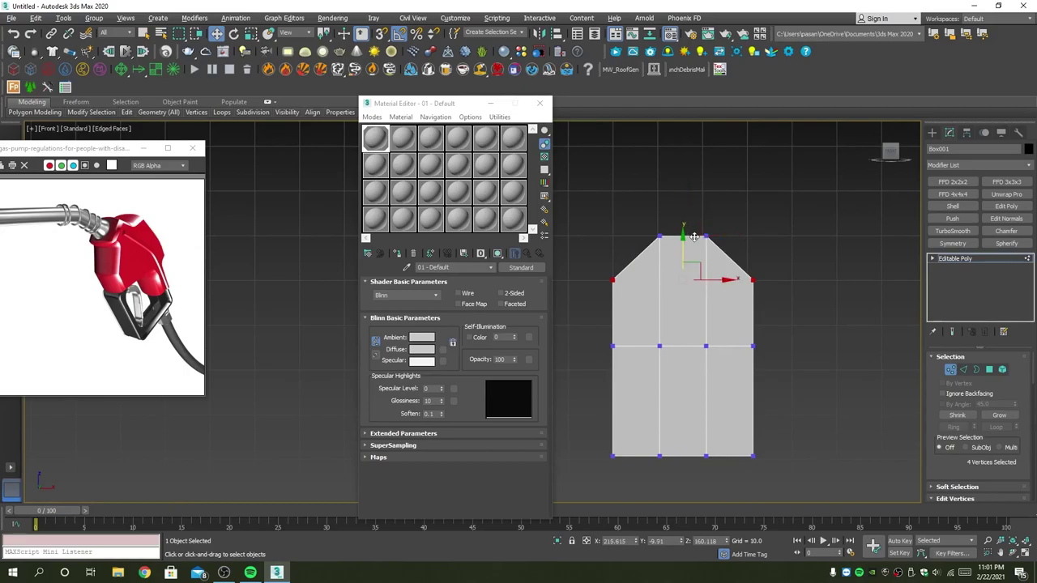
Delete the lower-left and lower-middle polygons, leaving a narrow stem.
{"action": "middle_click_drag", "start_coordinate": [635, 349], "coordinate": [658, 283]}
{"action": "key", "text": "4"}
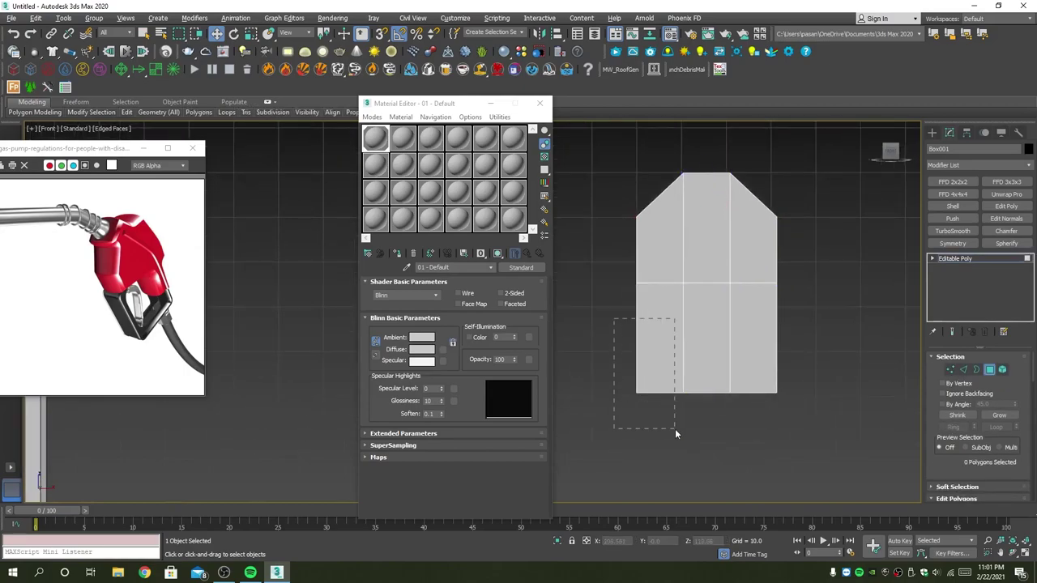
{"action": "left_click_drag", "start_coordinate": [675, 429], "coordinate": [674, 430]}
{"action": "key", "text": "Delete"}
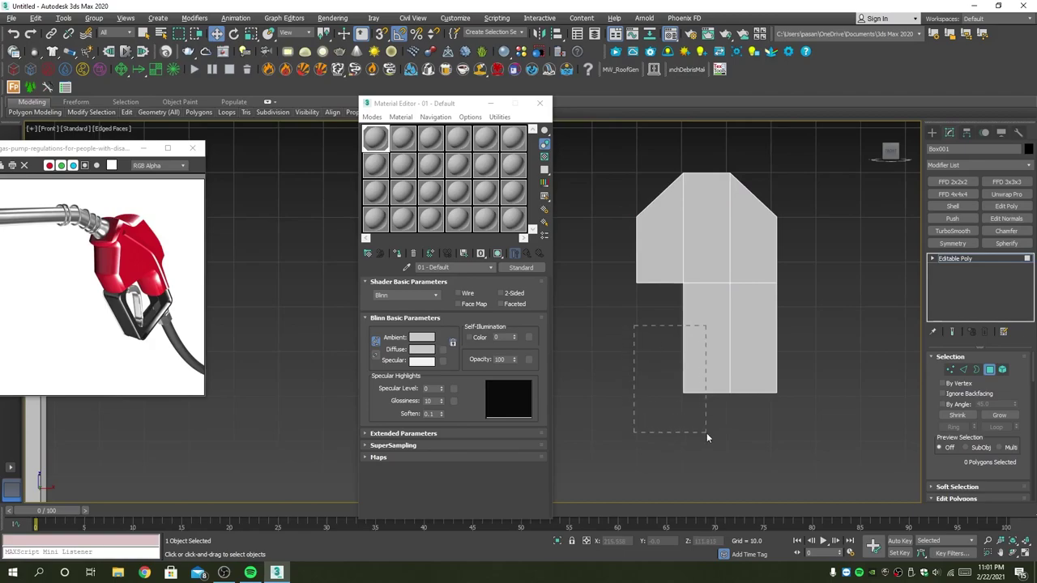
{"action": "left_click_drag", "start_coordinate": [706, 432], "coordinate": [706, 433]}
{"action": "key", "text": "Delete"}
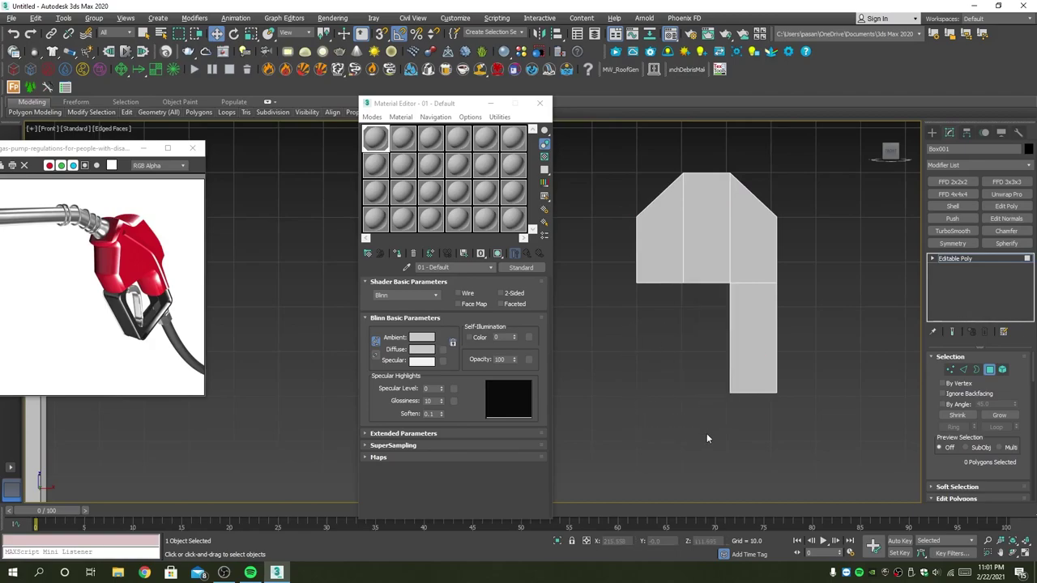
{"action": "key", "text": "2"}
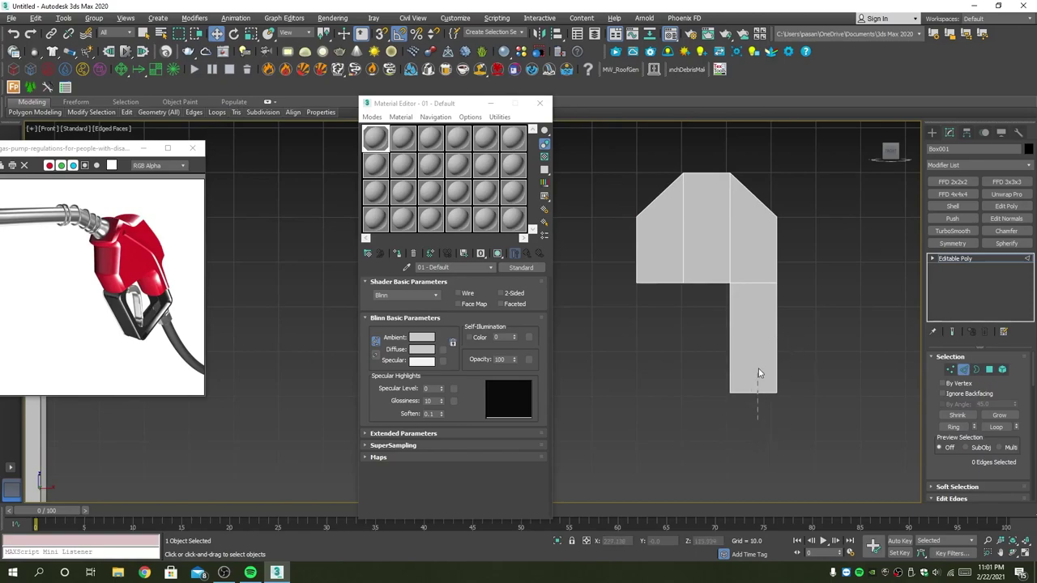
Connect the stem's four edges with a new edge at slide 31 and select the right strip.
{"action": "left_click_drag", "start_coordinate": [759, 374], "coordinate": [756, 269]}
{"action": "right_click", "coordinate": [830, 331]}
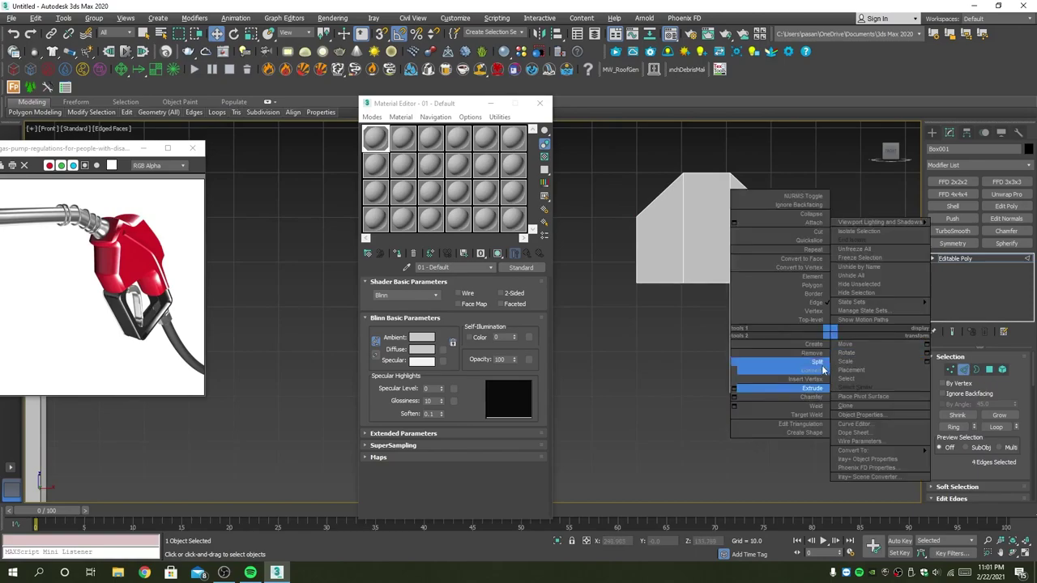
{"action": "left_click", "coordinate": [735, 372]}
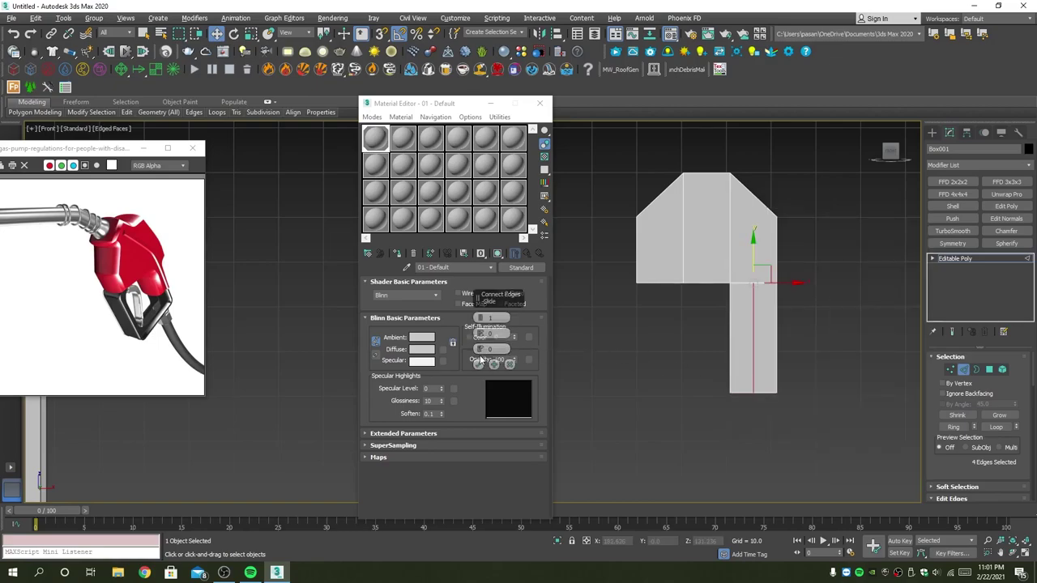
{"action": "left_click_drag", "start_coordinate": [483, 349], "coordinate": [482, 284]}
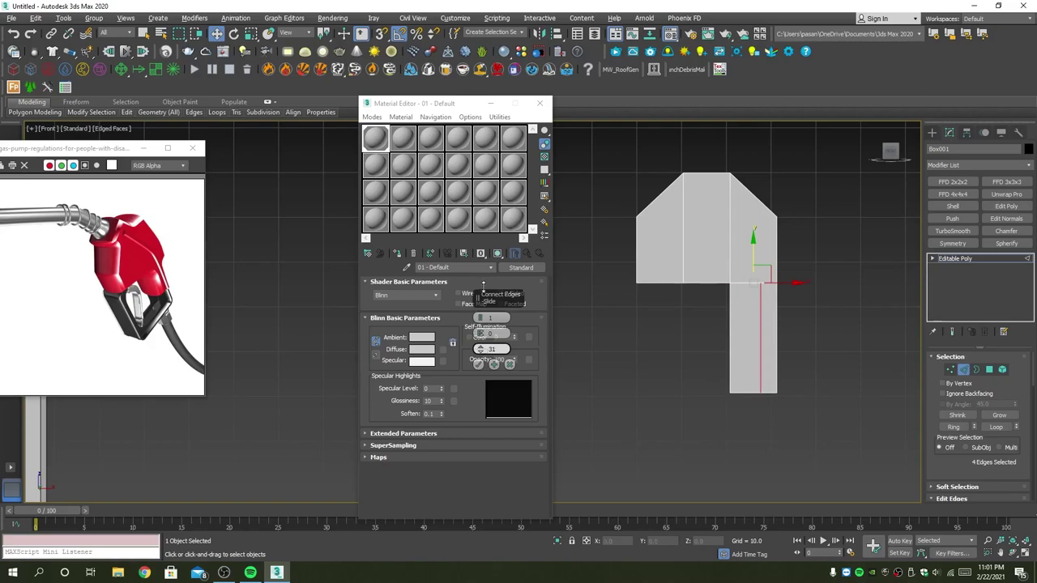
{"action": "left_click", "coordinate": [479, 364]}
{"action": "key", "text": "4"}
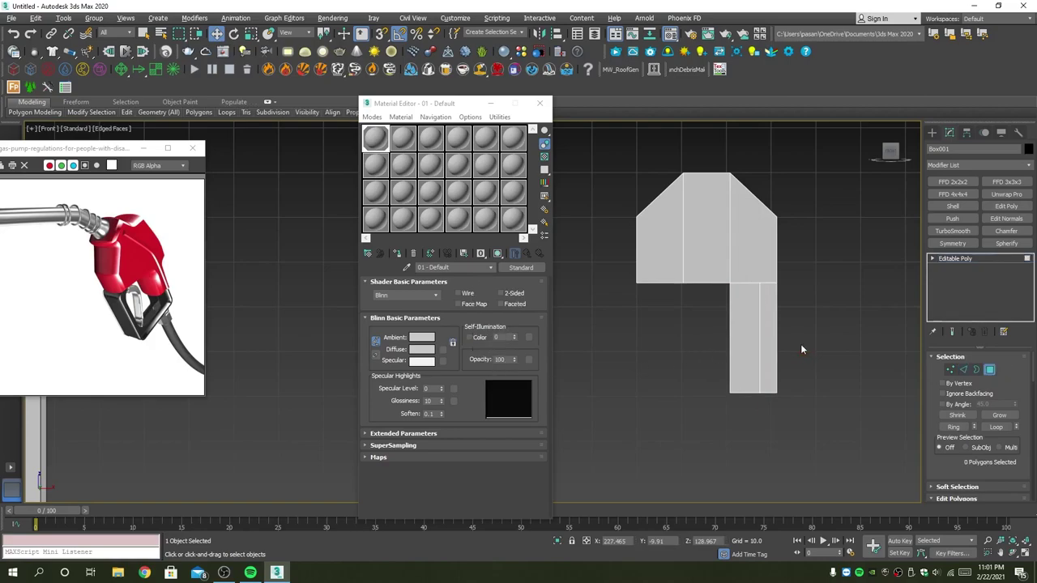
{"action": "left_click_drag", "start_coordinate": [796, 422], "coordinate": [770, 367]}
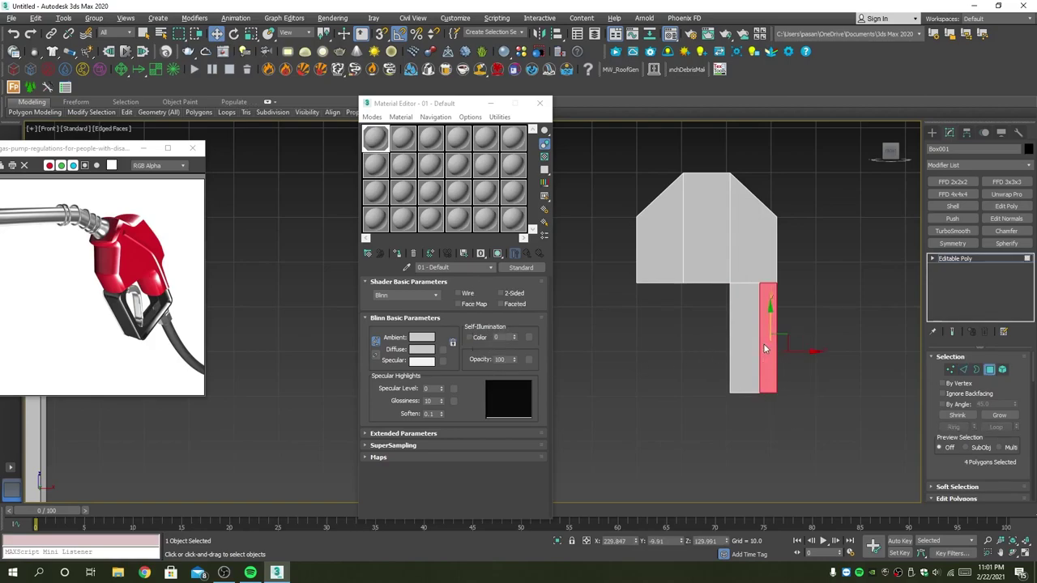
Delete the selected right strip and return to object level.
{"action": "key", "text": "4"}
{"action": "key", "text": "p"}
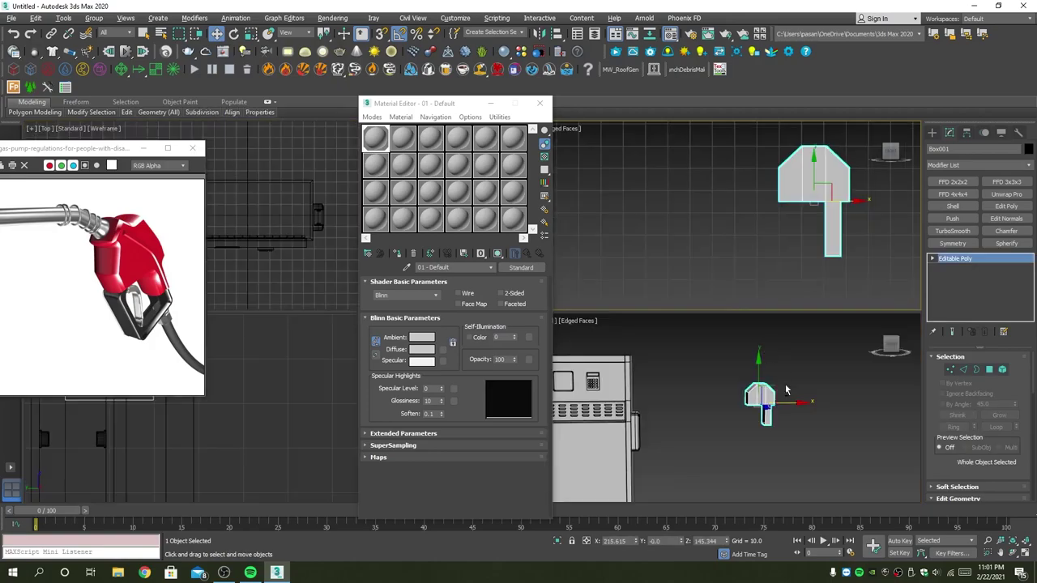
{"action": "mouse_move", "coordinate": [720, 375]}
{"action": "middle_mouse_down", "text": "alt"}
{"action": "mouse_move", "coordinate": [730, 314]}
{"action": "mouse_move", "coordinate": [718, 335]}
{"action": "mouse_move", "coordinate": [676, 357]}
{"action": "middle_mouse_up", "text": "alt"}
Bridge the two open edges across the first gap in the column.
{"action": "key", "text": "2"}
{"action": "key", "text": "q"}
{"action": "left_click", "coordinate": [721, 337]}
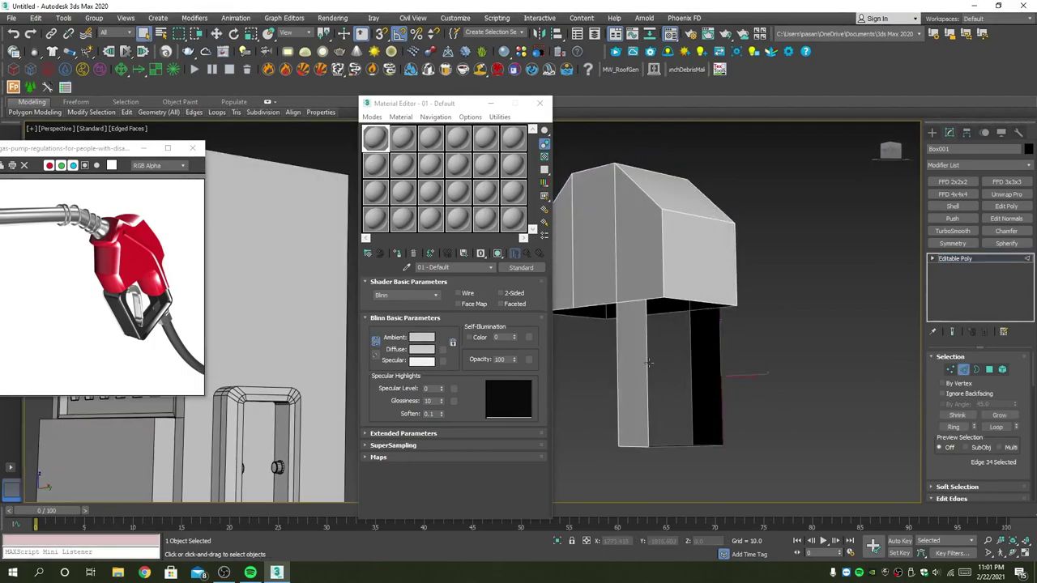
{"action": "left_click", "coordinate": [647, 363], "text": "ctrl"}
{"action": "scroll", "coordinate": [935, 462], "scroll_direction": "down", "scroll_amount": 2}
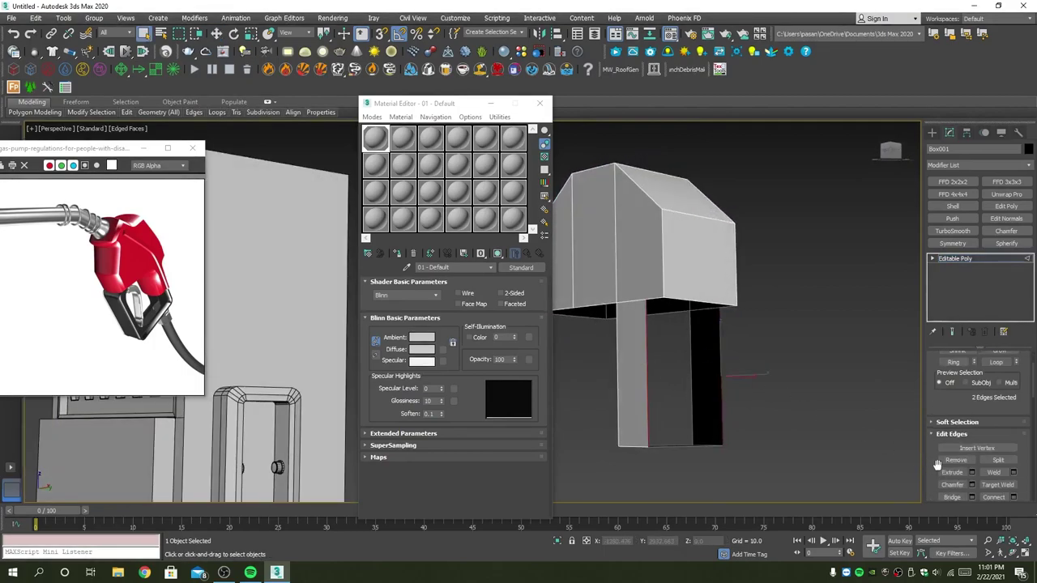
{"action": "scroll", "coordinate": [938, 465], "scroll_direction": "down", "scroll_amount": 3}
{"action": "left_click", "coordinate": [947, 449]}
Bridge the column's missing front face and the opening under the head.
{"action": "mouse_move", "coordinate": [625, 375]}
{"action": "middle_mouse_down", "text": "alt"}
{"action": "mouse_move", "coordinate": [803, 333]}
{"action": "mouse_move", "coordinate": [747, 346]}
{"action": "middle_mouse_up", "text": "alt"}
{"action": "left_click", "coordinate": [708, 328], "text": "ctrl"}
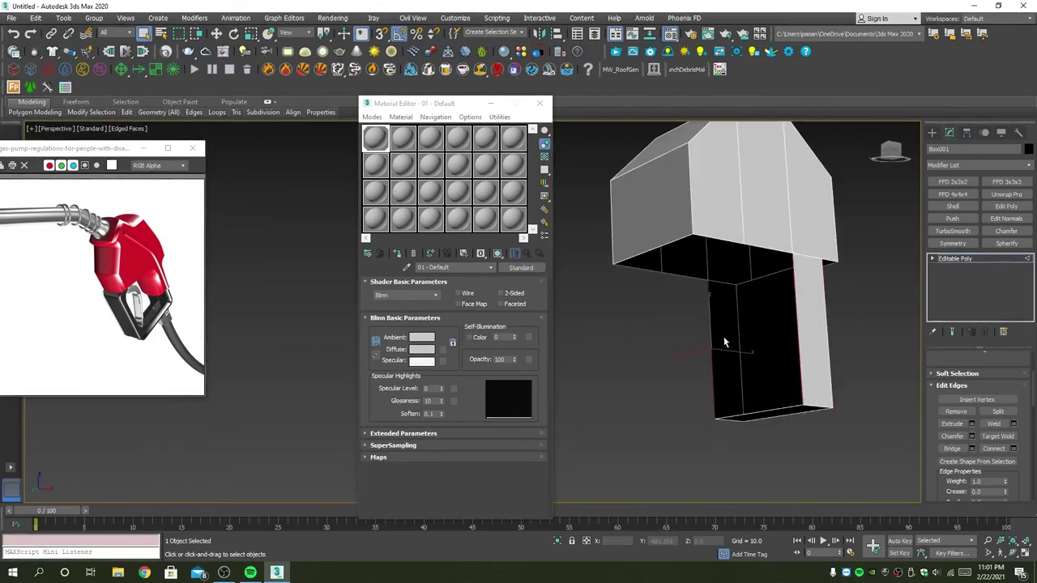
{"action": "left_click", "coordinate": [952, 448]}
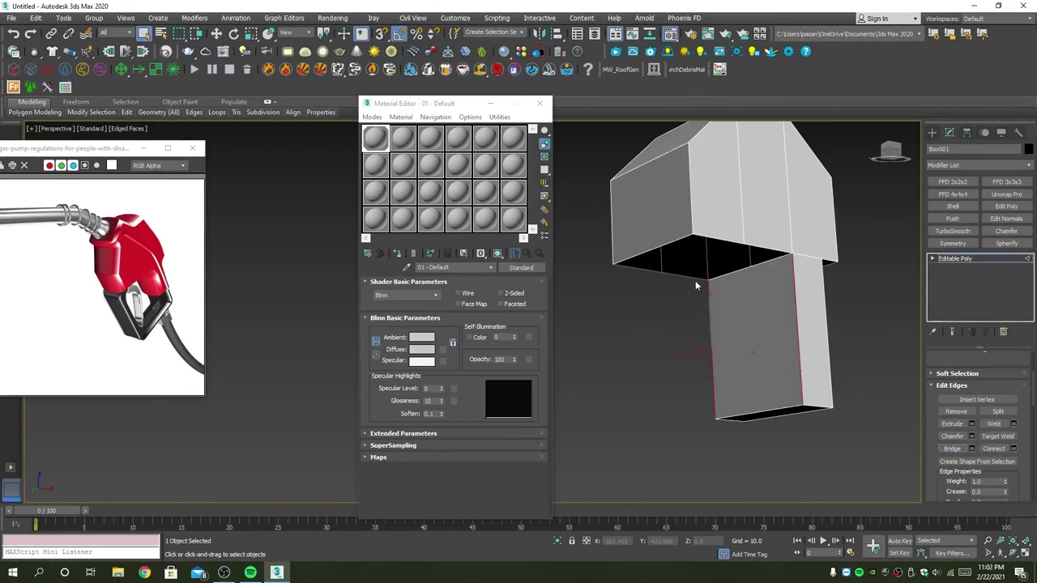
{"action": "left_click", "coordinate": [696, 280]}
{"action": "left_click", "coordinate": [952, 448]}
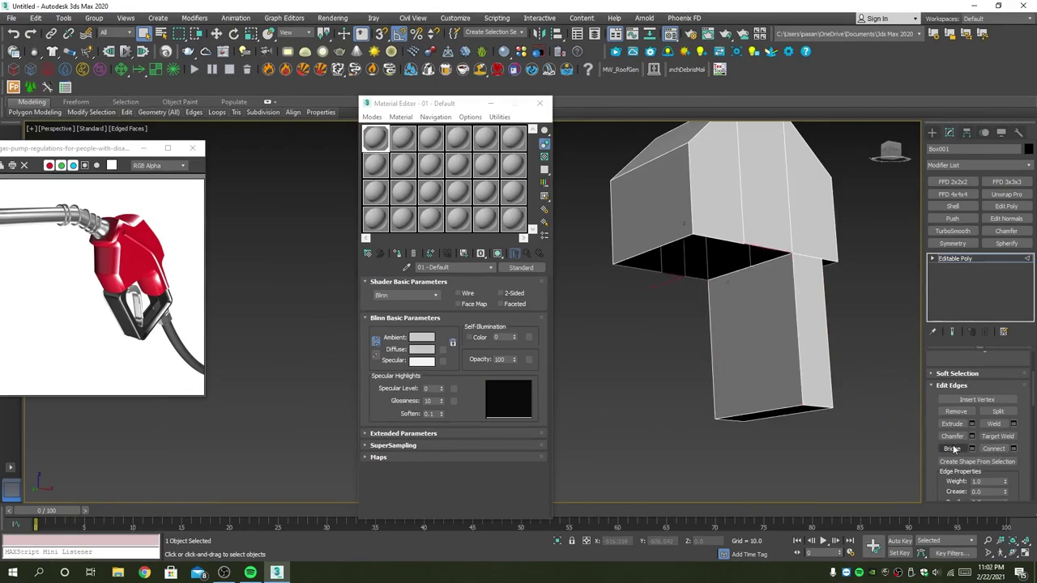
{"action": "left_click", "coordinate": [699, 257]}
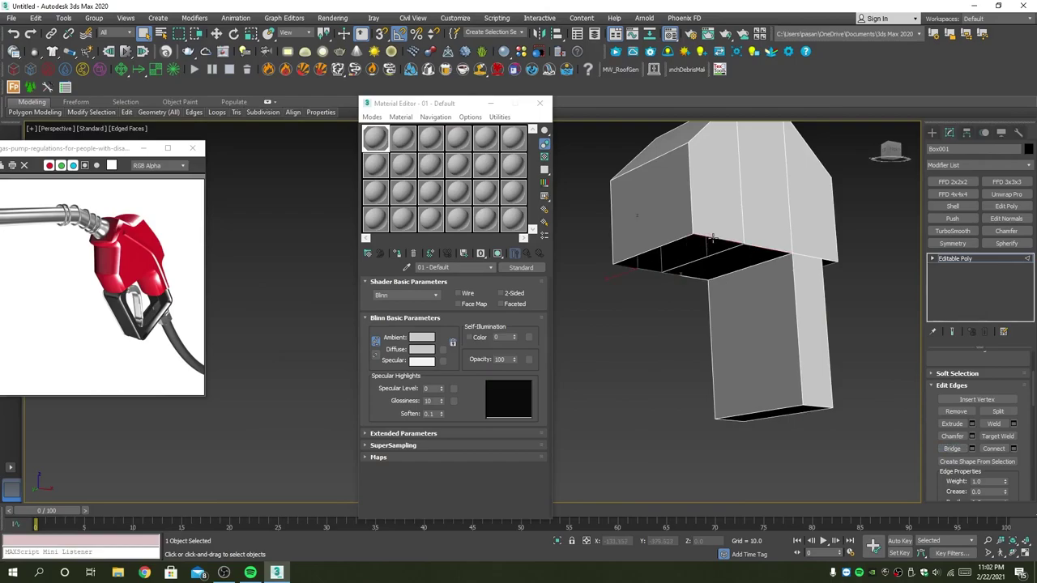
Select the column's open side edges, maximize the Top viewport, and close the Material Editor.
{"action": "middle_click_drag", "start_coordinate": [713, 238], "coordinate": [822, 277], "text": "alt"}
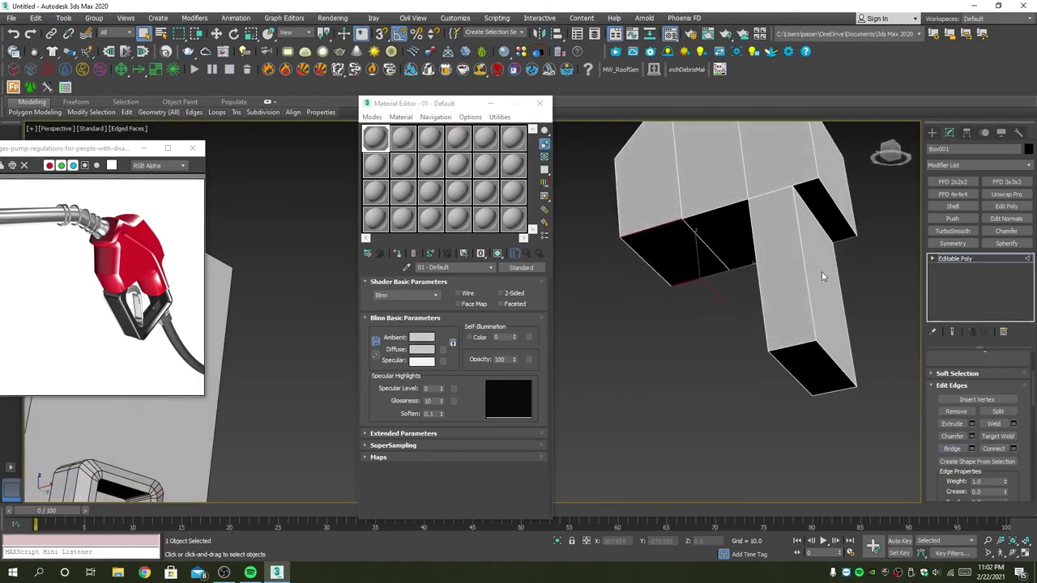
{"action": "left_click", "coordinate": [842, 240]}
{"action": "left_click", "coordinate": [801, 185]}
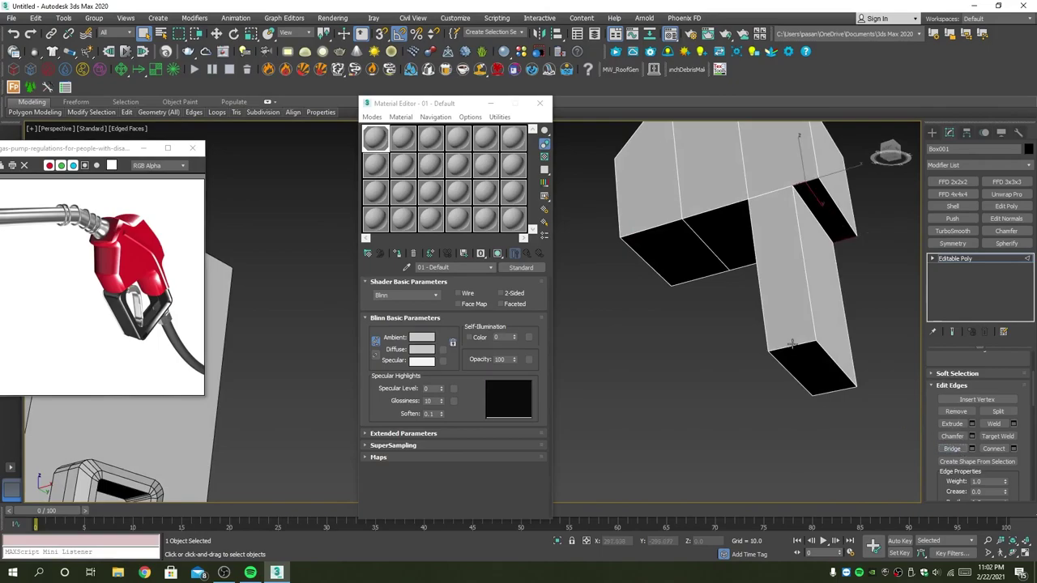
{"action": "key", "text": "alt+w"}
{"action": "left_click", "coordinate": [296, 243]}
{"action": "key", "text": "alt+w"}
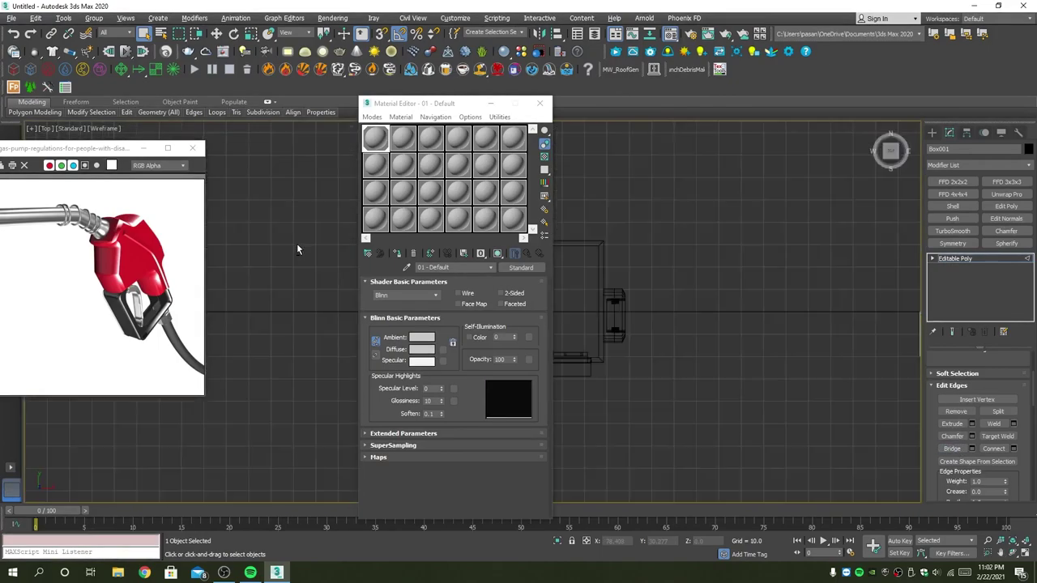
{"action": "left_click", "coordinate": [539, 103]}
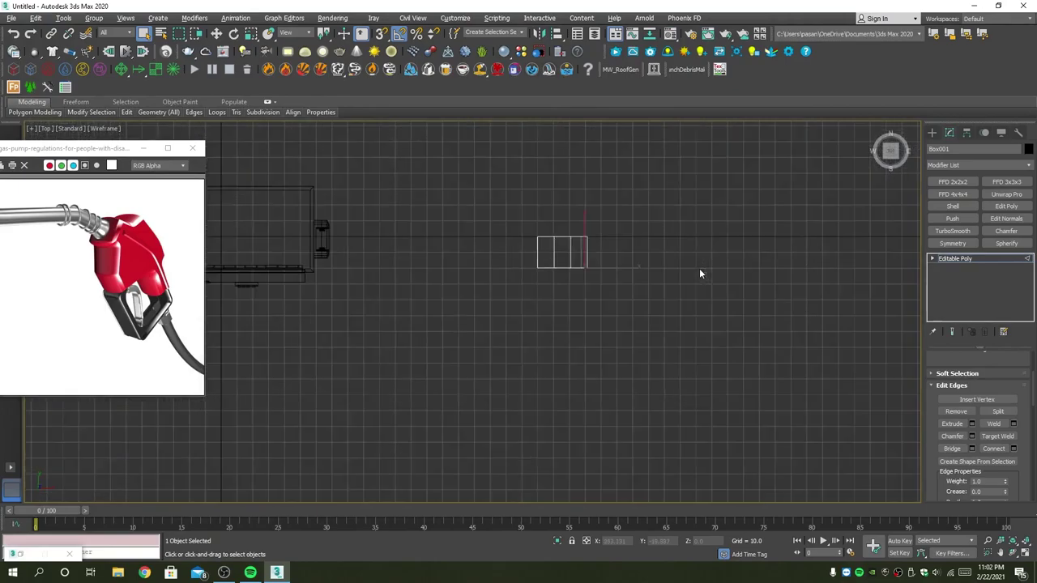
Pull the back row of vertices forward in the Top view to thin the body.
{"action": "scroll", "coordinate": [699, 268], "scroll_direction": "up", "scroll_amount": 5}
{"action": "key", "text": "1"}
{"action": "middle_click_drag", "start_coordinate": [611, 299], "coordinate": [653, 358]}
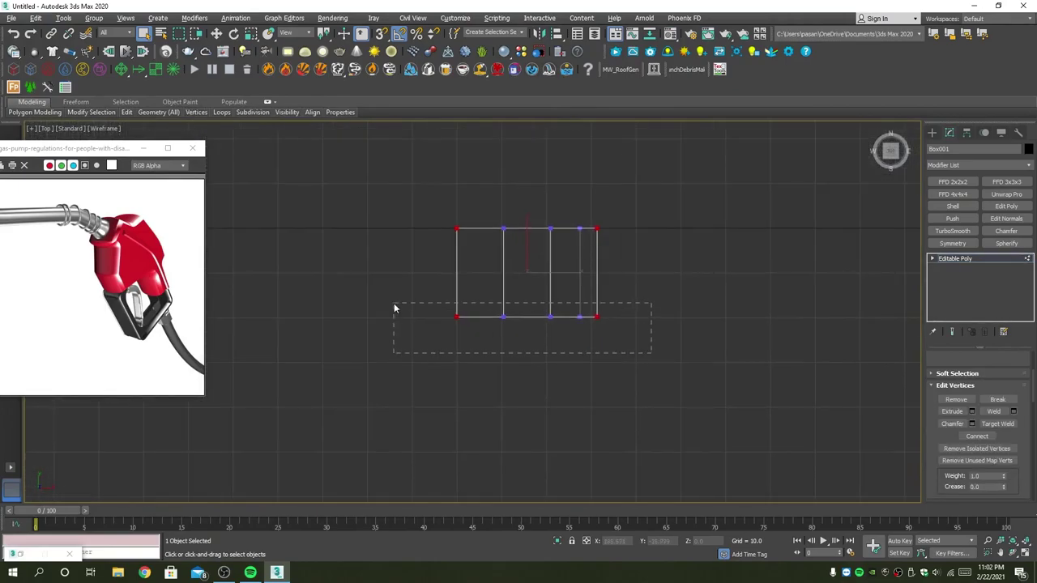
{"action": "left_click_drag", "start_coordinate": [394, 308], "coordinate": [395, 307]}
{"action": "key", "text": "w"}
{"action": "left_click_drag", "start_coordinate": [538, 282], "coordinate": [547, 233]}
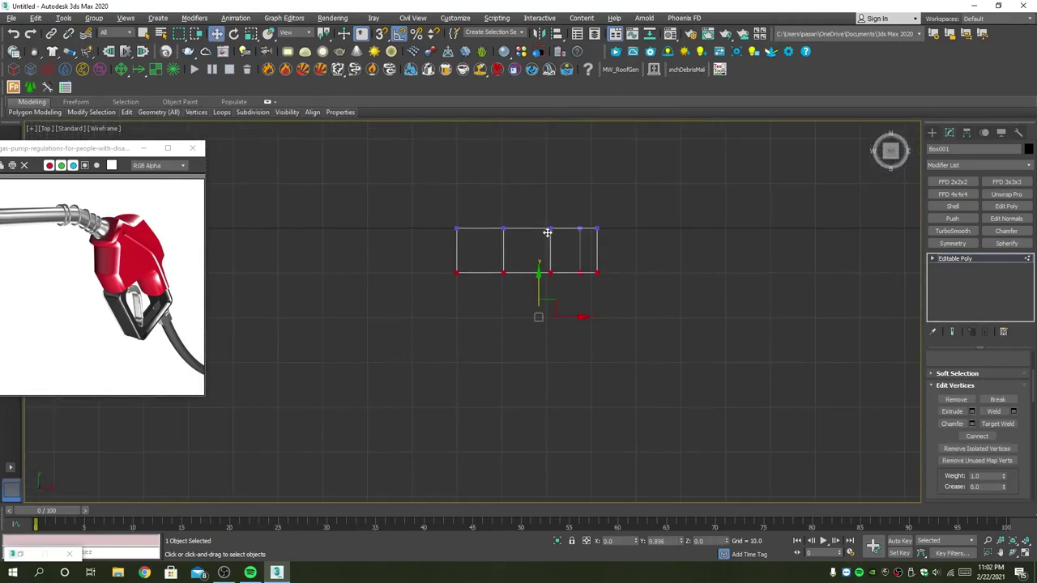
Return to the four-view layout at object level and frame the nozzle in Perspective.
{"action": "key", "text": "alt+w"}
{"action": "key", "text": "alt+w"}
{"action": "mouse_move", "coordinate": [766, 324]}
{"action": "middle_mouse_down"}
{"action": "mouse_move", "coordinate": [840, 337]}
{"action": "mouse_move", "coordinate": [849, 304]}
{"action": "middle_mouse_up"}
{"action": "key", "text": "1"}
{"action": "scroll", "coordinate": [840, 337], "scroll_direction": "down", "scroll_amount": 3}
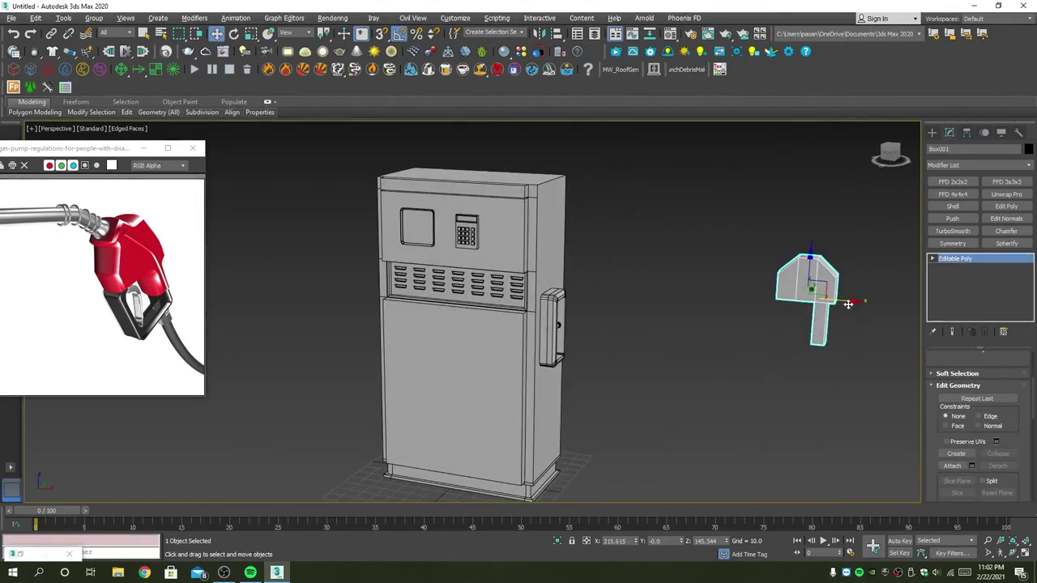
{"action": "scroll", "coordinate": [848, 304], "scroll_direction": "up", "scroll_amount": 2}
{"action": "scroll", "coordinate": [790, 294], "scroll_direction": "up", "scroll_amount": 2}
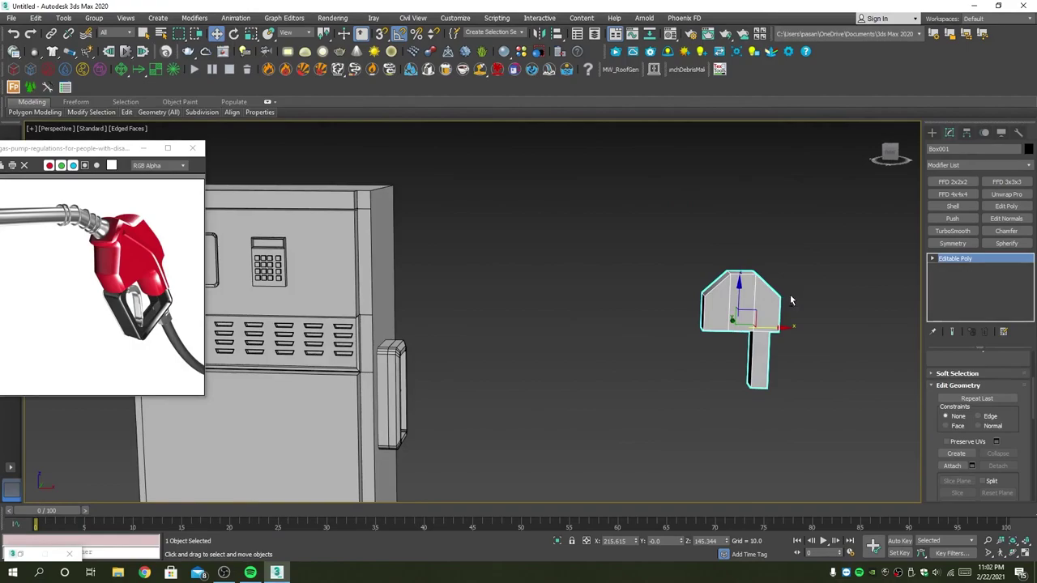
{"action": "scroll", "coordinate": [746, 282], "scroll_direction": "up", "scroll_amount": 1}
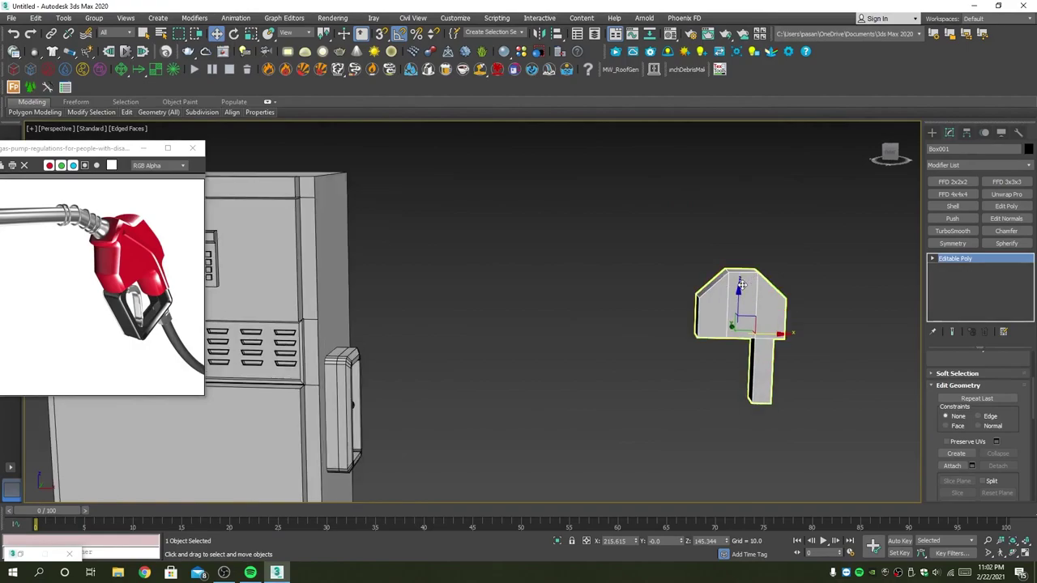
{"action": "scroll", "coordinate": [747, 285], "scroll_direction": "up", "scroll_amount": 1}
{"action": "scroll", "coordinate": [752, 291], "scroll_direction": "up", "scroll_amount": 1}
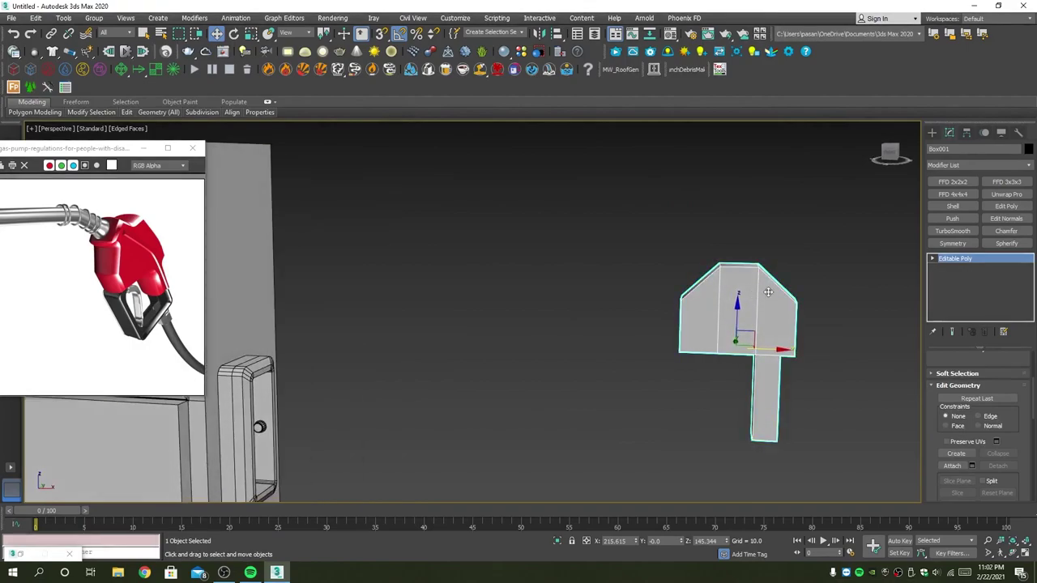
{"action": "middle_click_drag", "start_coordinate": [752, 291], "coordinate": [748, 261]}
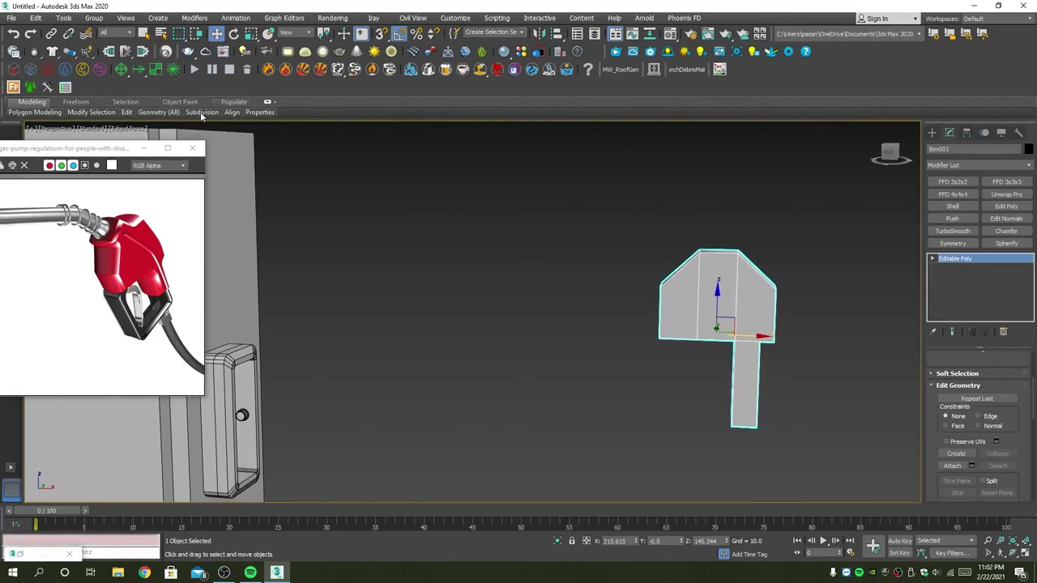
Insert a vertical Swift Loop across the nozzle head.
{"action": "left_click", "coordinate": [214, 139]}
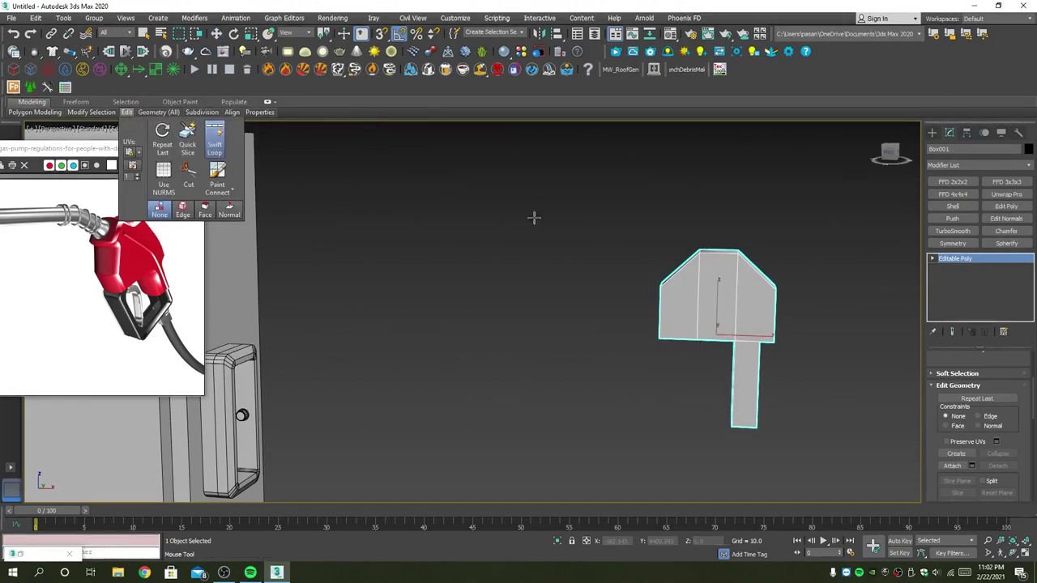
{"action": "scroll", "coordinate": [683, 268], "scroll_direction": "up", "scroll_amount": 5}
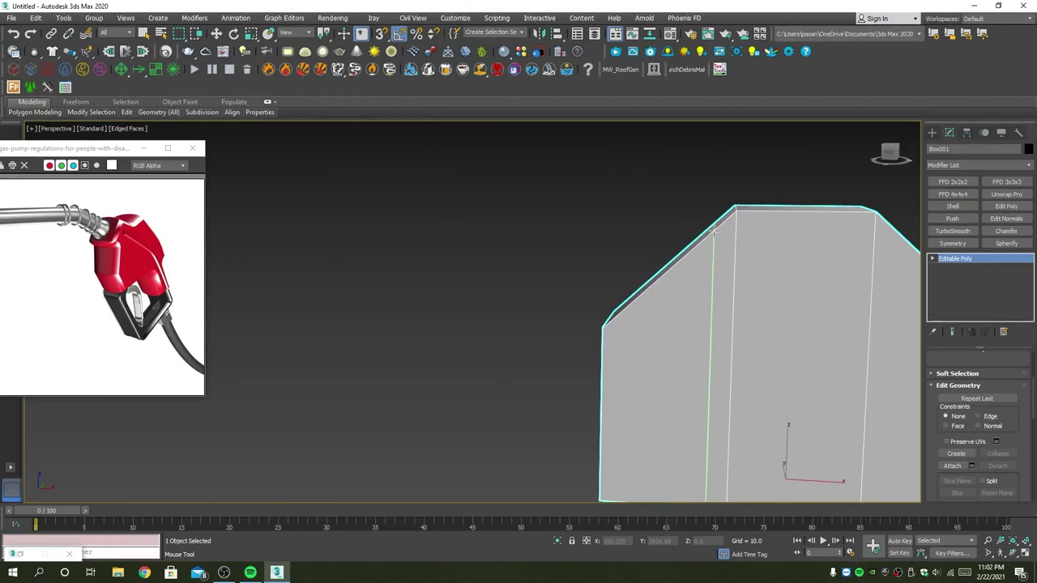
{"action": "left_click", "coordinate": [715, 231]}
{"action": "scroll", "coordinate": [676, 259], "scroll_direction": "down", "scroll_amount": 3}
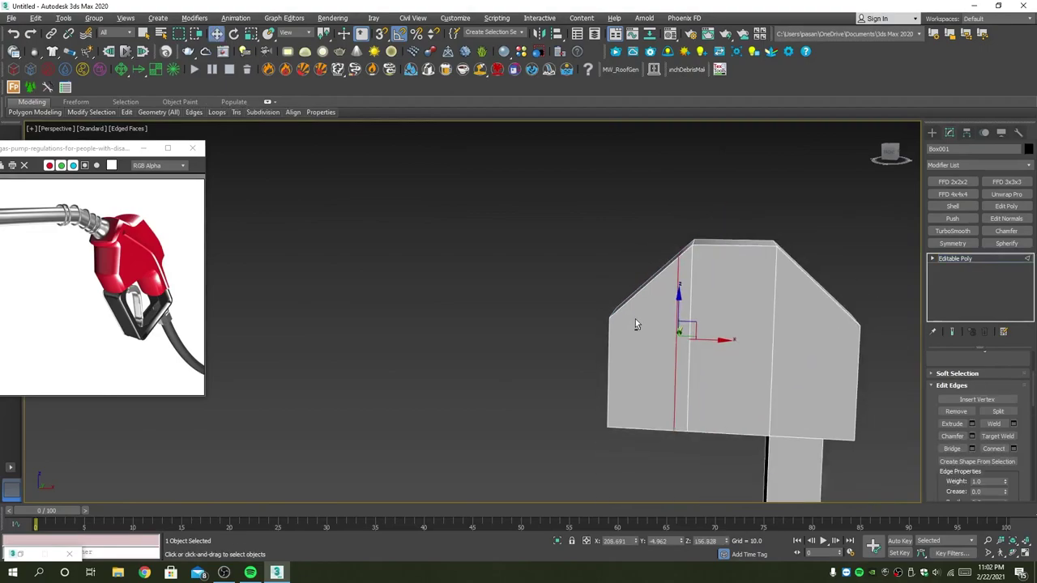
{"action": "middle_click_drag", "start_coordinate": [790, 486], "coordinate": [720, 333], "text": "alt"}
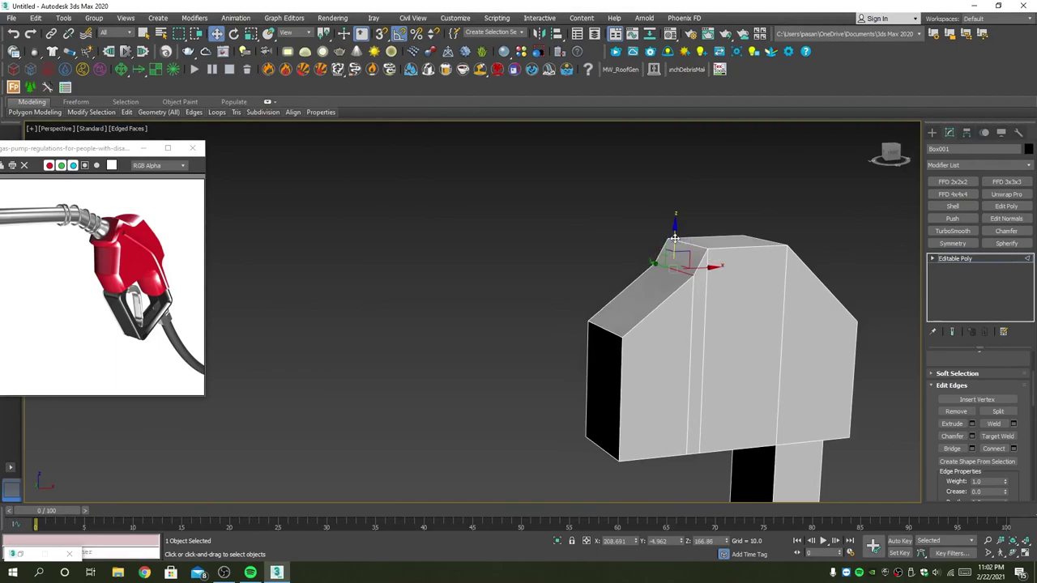
{"action": "mouse_move", "coordinate": [698, 265]}
{"action": "middle_mouse_down", "text": "alt"}
{"action": "mouse_move", "coordinate": [732, 265]}
{"action": "mouse_move", "coordinate": [753, 248]}
{"action": "mouse_move", "coordinate": [725, 242]}
{"action": "middle_mouse_up", "text": "alt"}
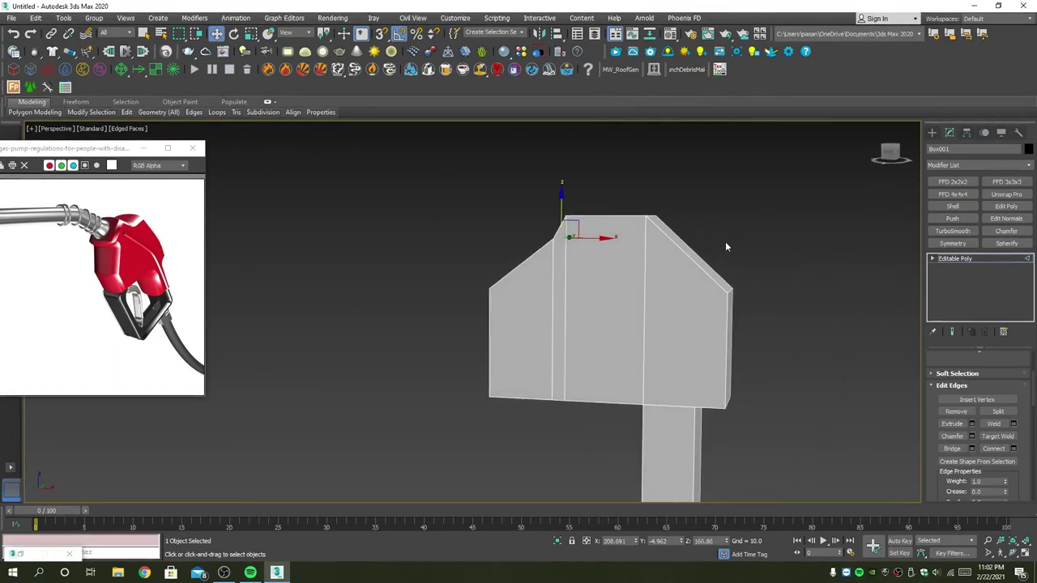
Insert a second vertical loop on the head's left side and finish looping.
{"action": "left_click", "coordinate": [160, 114]}
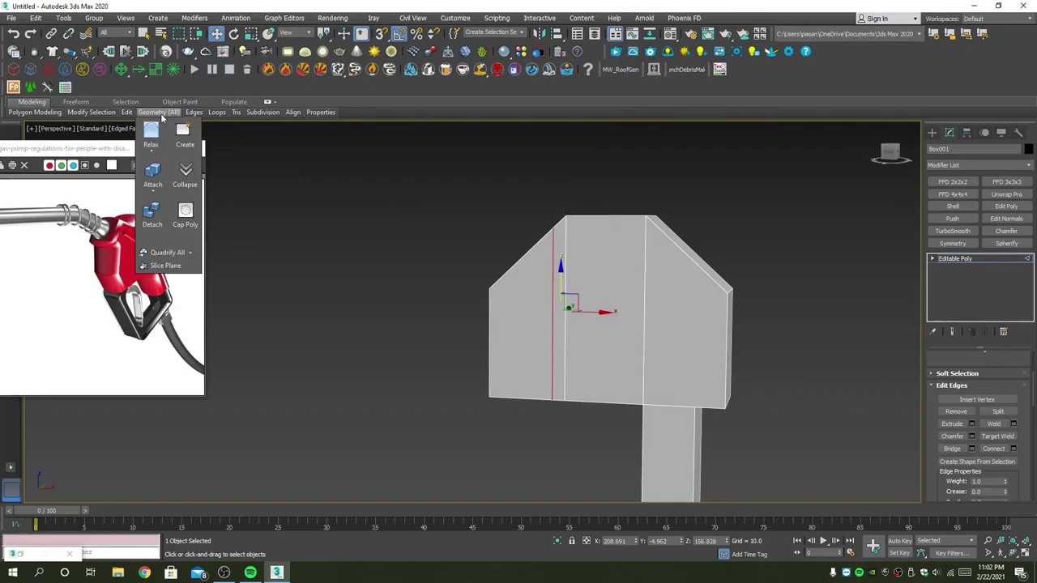
{"action": "left_click", "coordinate": [478, 226]}
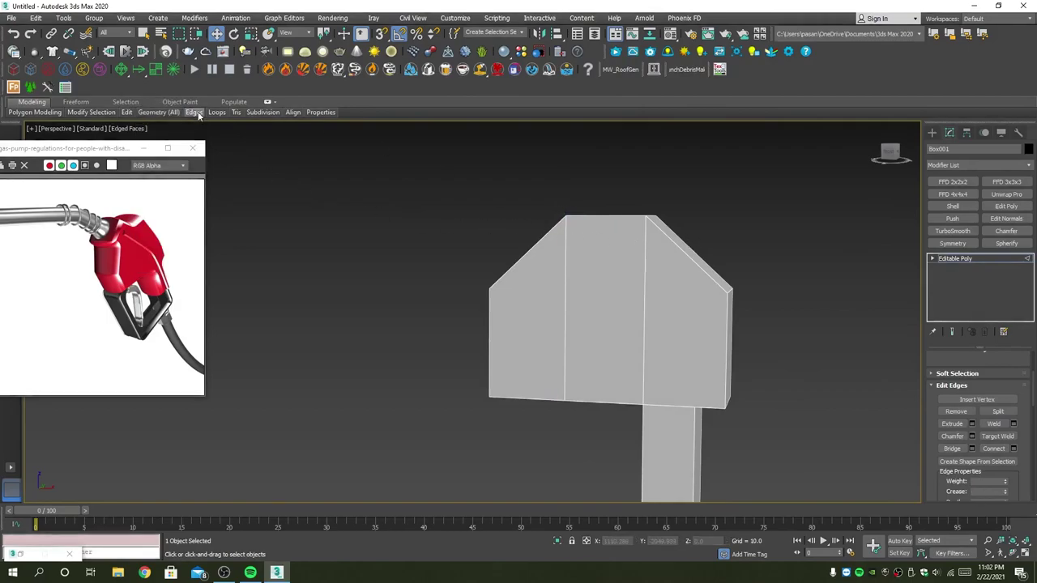
{"action": "mouse_move", "coordinate": [126, 112]}
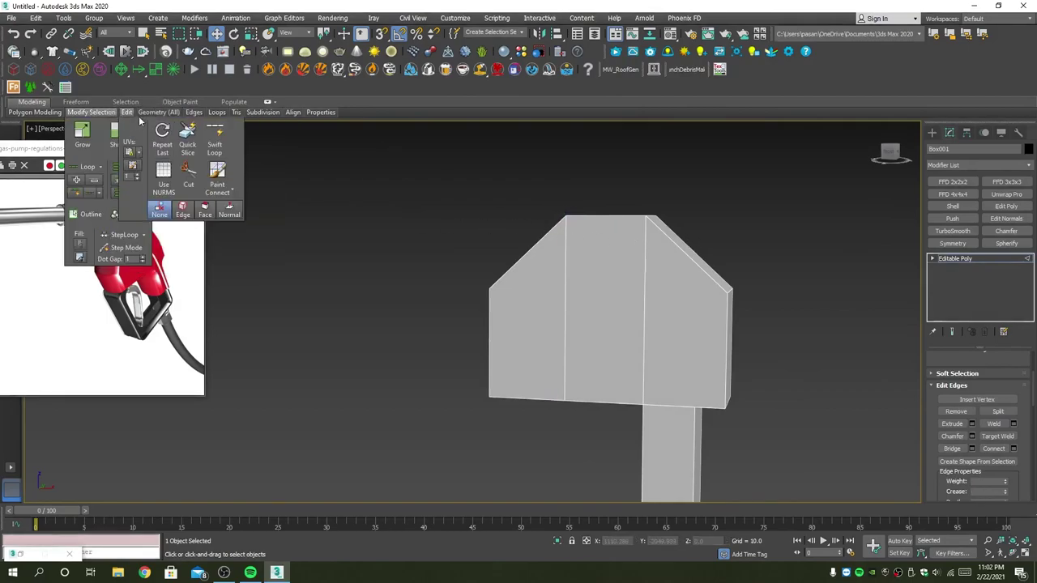
{"action": "left_click", "coordinate": [214, 139]}
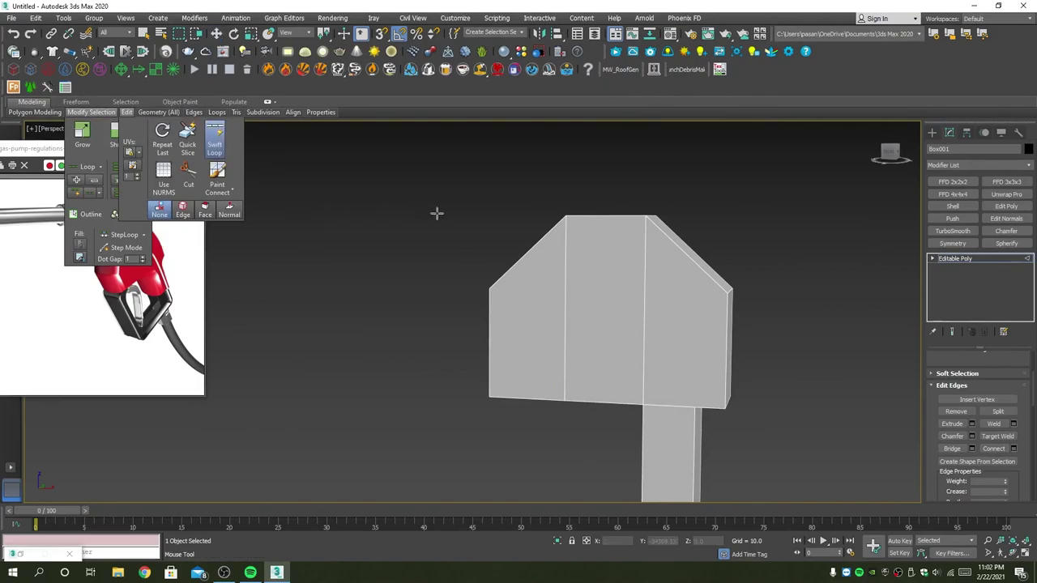
{"action": "left_click", "coordinate": [550, 232]}
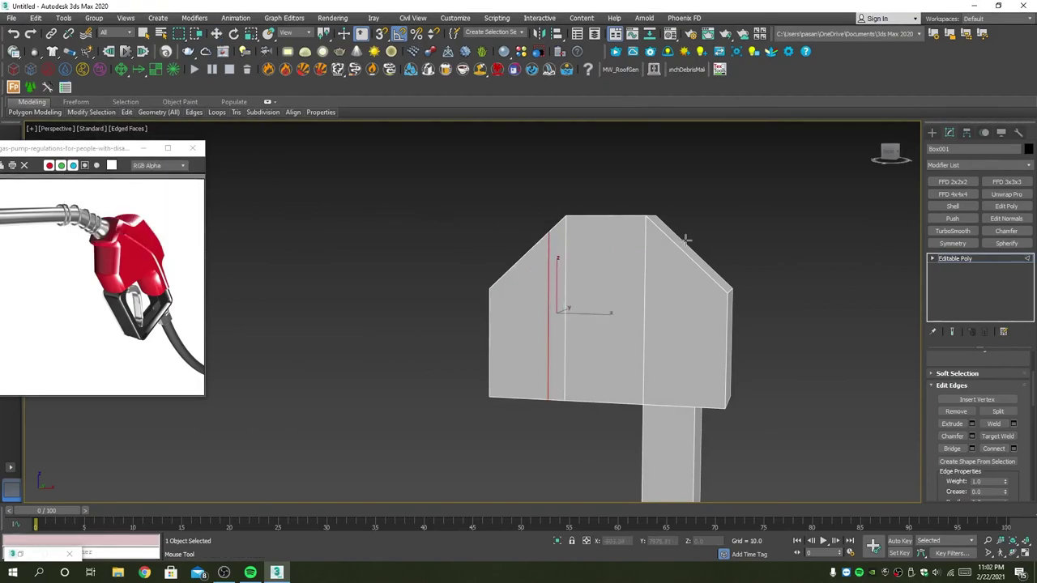
{"action": "middle_click_drag", "start_coordinate": [681, 246], "coordinate": [687, 251], "text": "alt"}
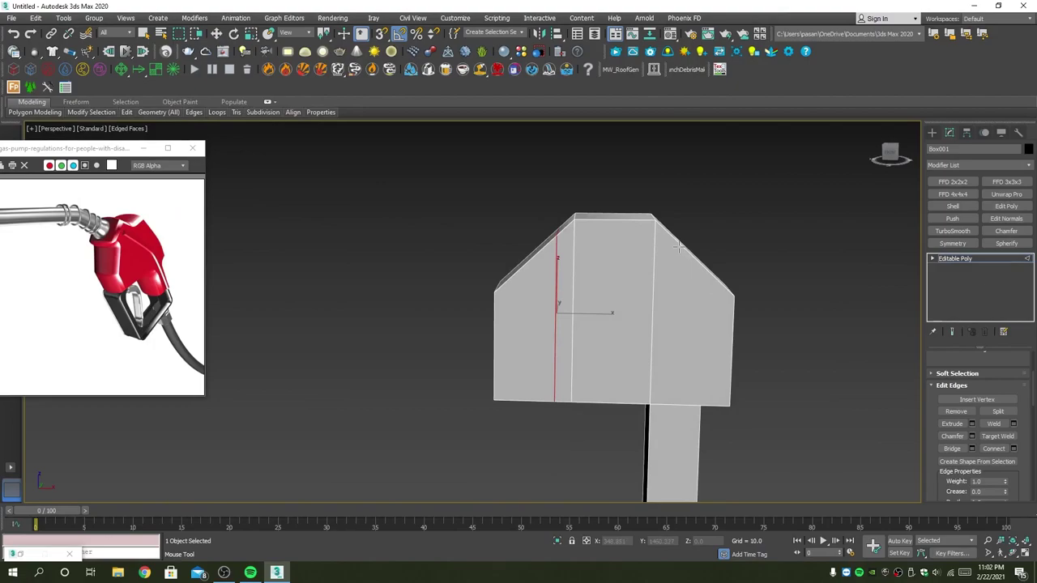
{"action": "right_click", "coordinate": [672, 240]}
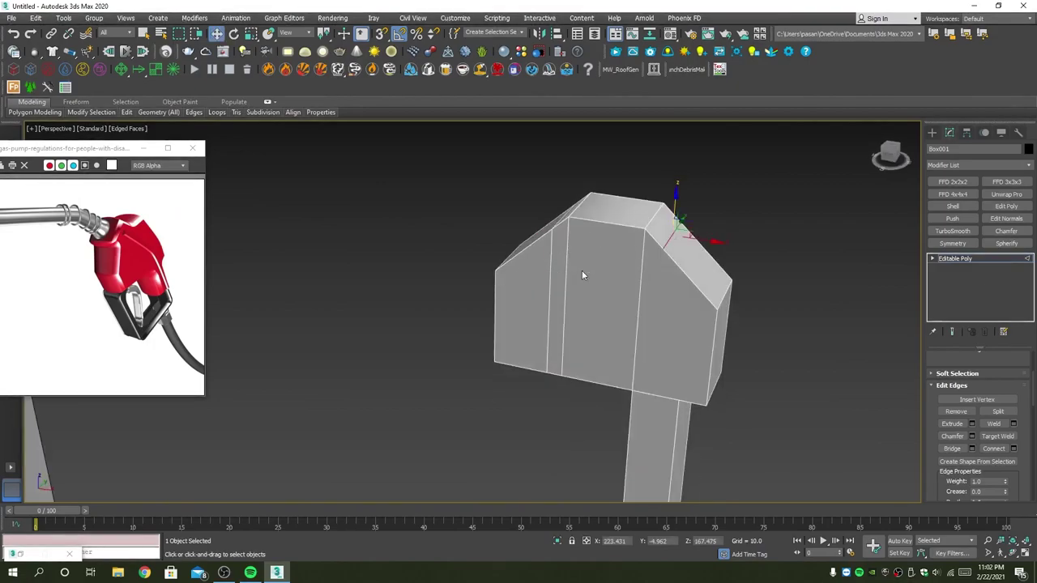
{"action": "key", "text": "6"}
{"action": "middle_click_drag", "start_coordinate": [560, 273], "coordinate": [562, 262], "text": "alt"}
Select and remove the vertical edge loop on the head.
{"action": "key", "text": "2"}
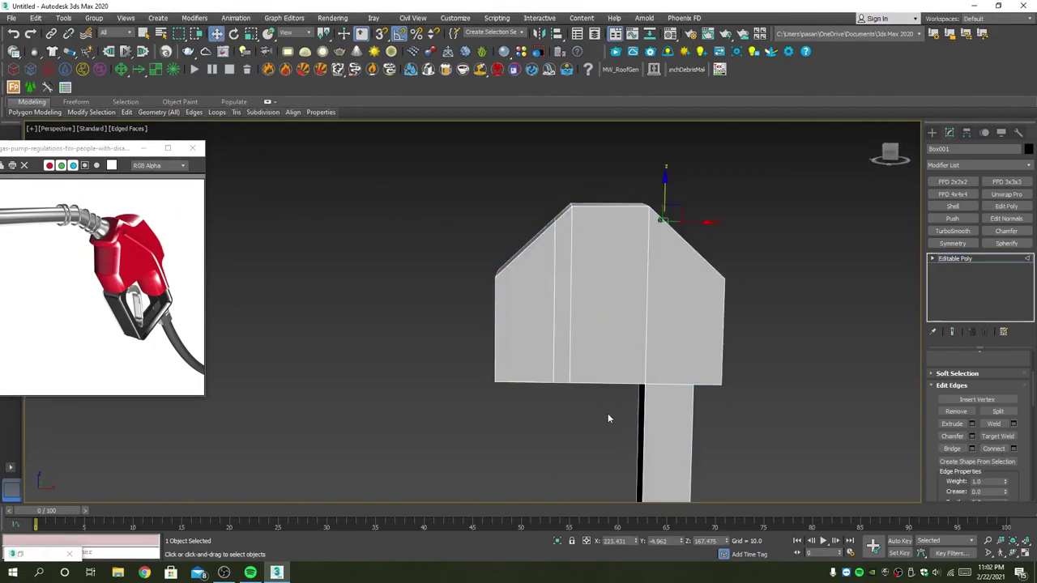
{"action": "double_click", "coordinate": [552, 314]}
{"action": "middle_click_drag", "start_coordinate": [552, 314], "coordinate": [552, 241], "text": "alt"}
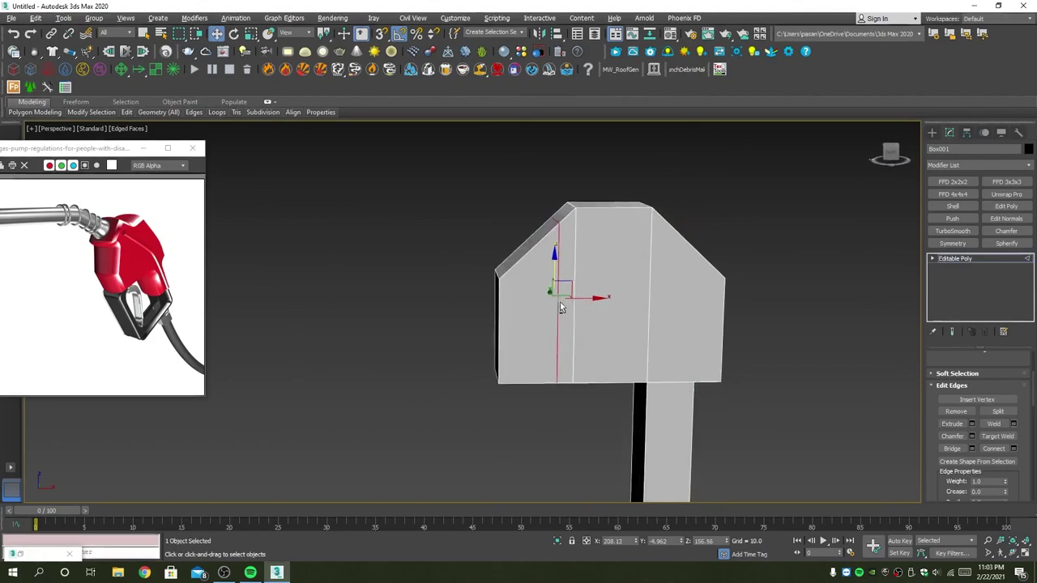
{"action": "left_click", "coordinate": [964, 414]}
Select both sloped top edges and lower them to reshape the head.
{"action": "middle_click_drag", "start_coordinate": [825, 360], "coordinate": [638, 300], "text": "alt"}
{"action": "left_click", "coordinate": [650, 234]}
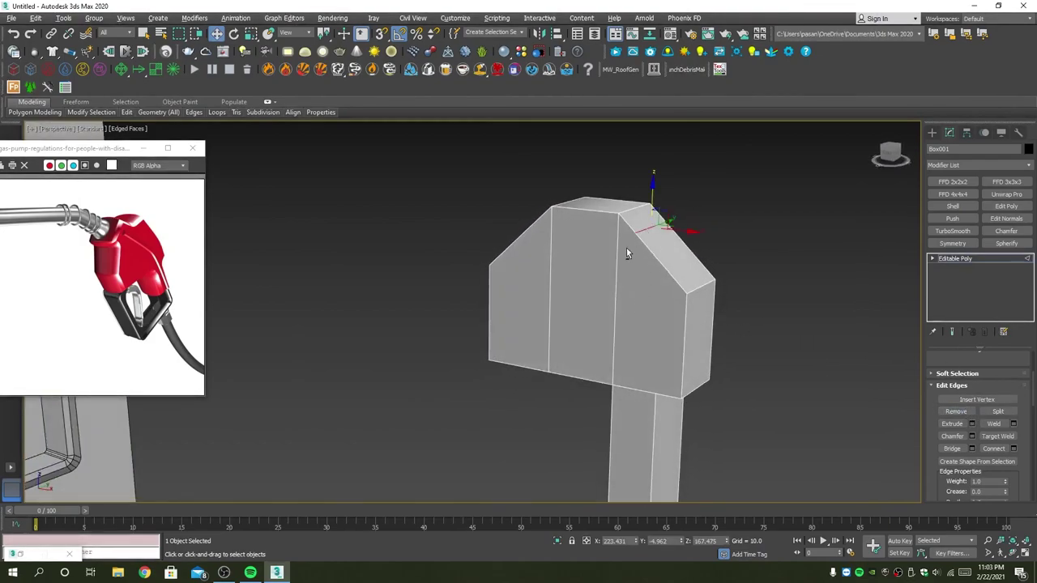
{"action": "middle_click_drag", "start_coordinate": [627, 248], "coordinate": [678, 281], "text": "alt"}
{"action": "left_click", "coordinate": [542, 229], "text": "ctrl"}
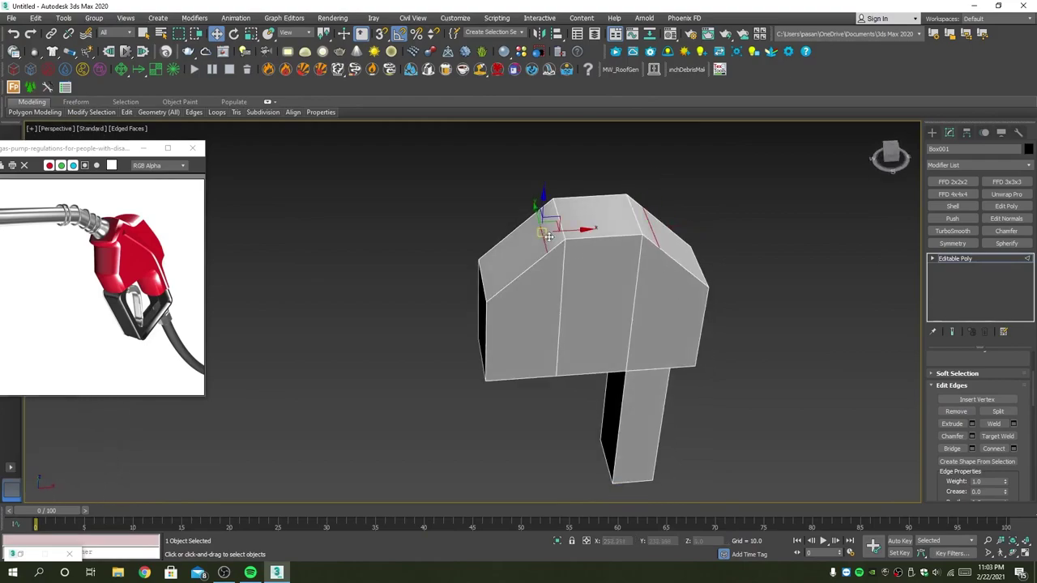
{"action": "middle_click_drag", "start_coordinate": [542, 229], "coordinate": [534, 236], "text": "alt"}
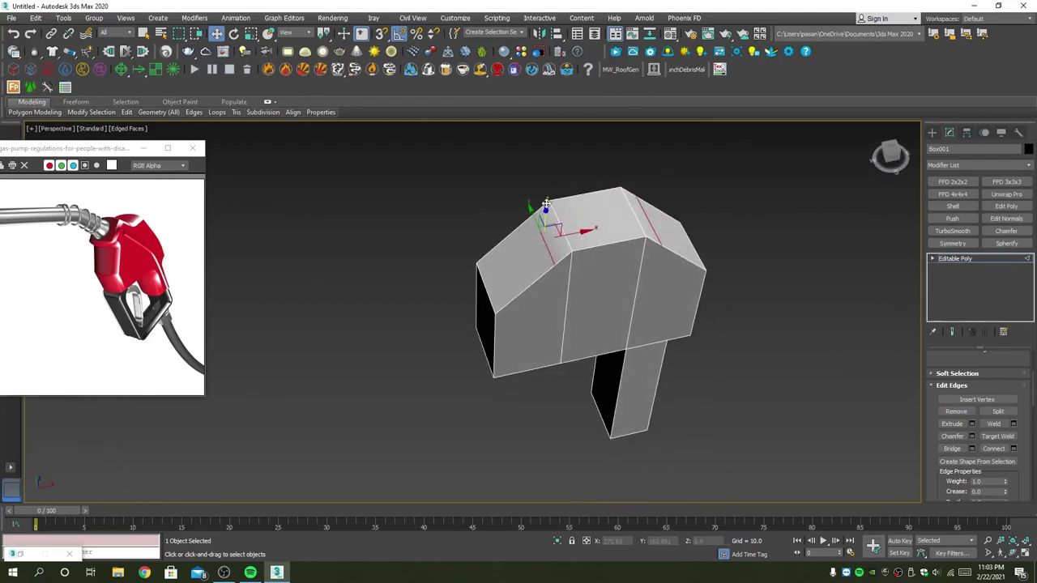
{"action": "left_click_drag", "start_coordinate": [546, 205], "coordinate": [549, 214]}
{"action": "middle_click_drag", "start_coordinate": [636, 248], "coordinate": [655, 237], "text": "alt"}
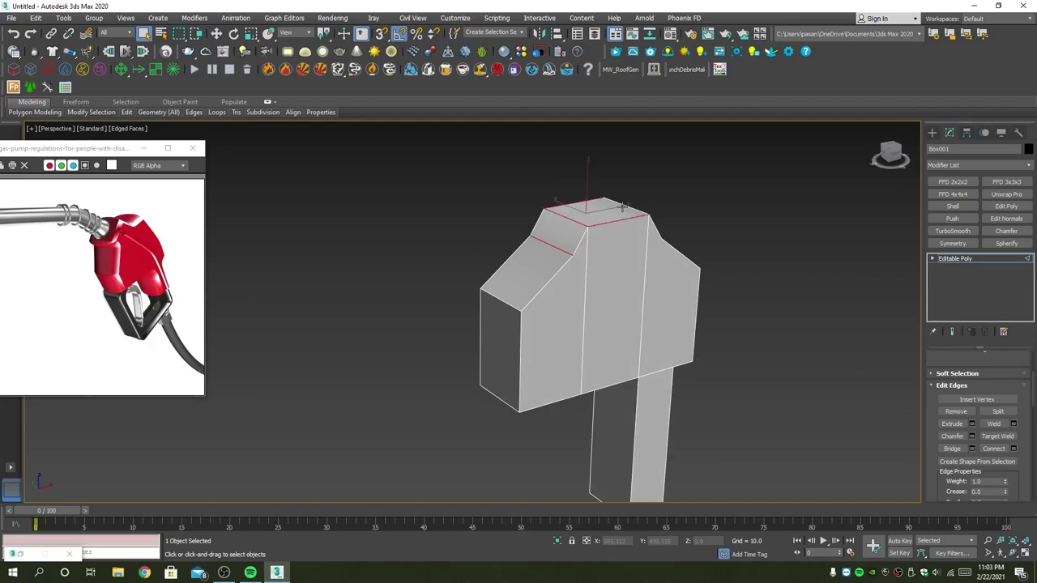
Add the front face's horizontal edge to the slope-edge selection.
{"action": "mouse_move", "coordinate": [495, 299]}
{"action": "middle_mouse_down", "text": "alt"}
{"action": "mouse_move", "coordinate": [636, 285]}
{"action": "mouse_move", "coordinate": [559, 286]}
{"action": "middle_mouse_up", "text": "alt"}
{"action": "left_click", "coordinate": [655, 322], "text": "ctrl"}
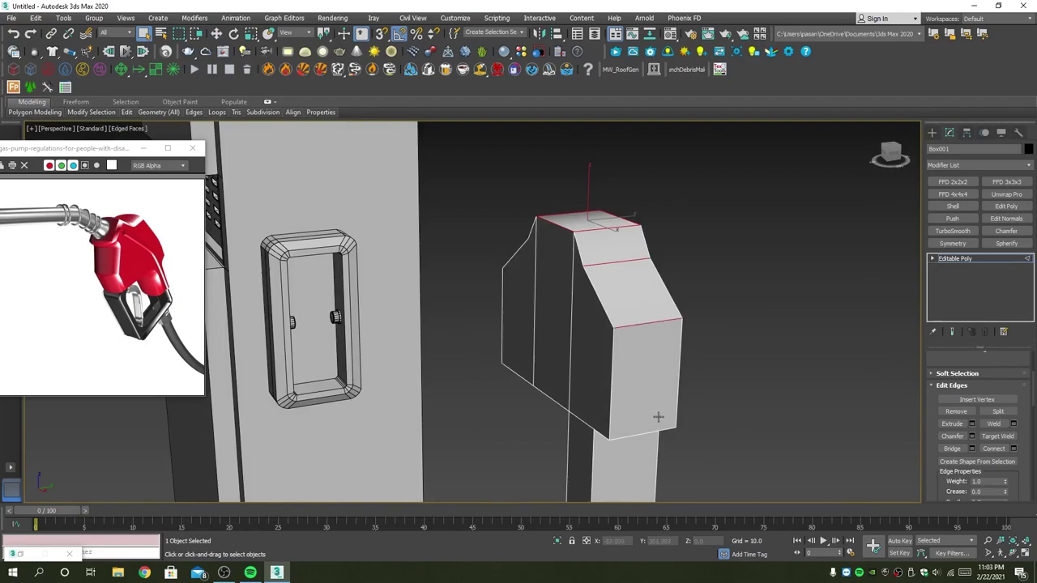
{"action": "mouse_move", "coordinate": [582, 409]}
{"action": "middle_mouse_down", "text": "alt"}
{"action": "mouse_move", "coordinate": [666, 308]}
{"action": "mouse_move", "coordinate": [714, 315]}
{"action": "middle_mouse_up", "text": "alt"}
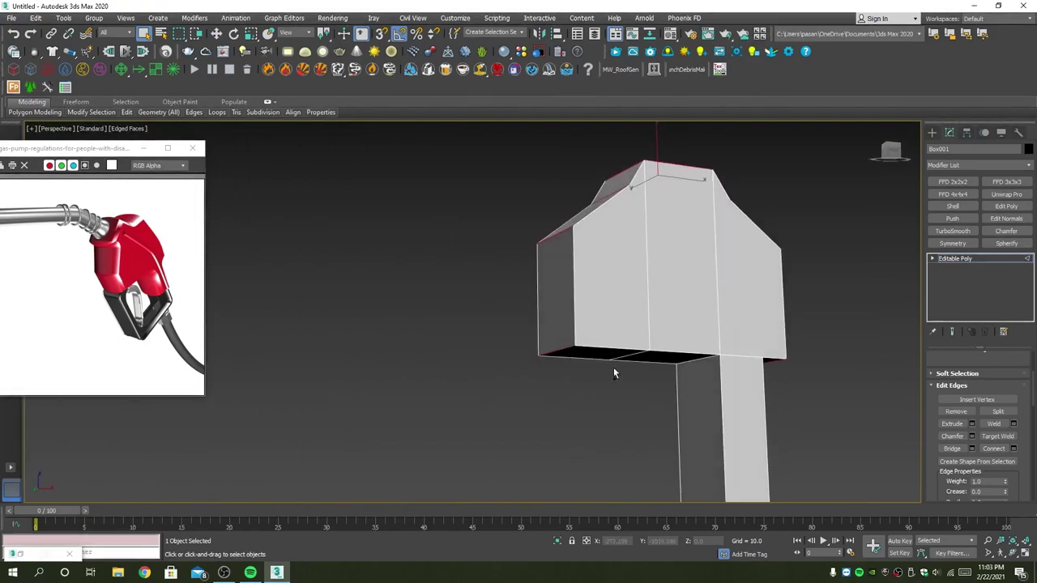
{"action": "mouse_move", "coordinate": [613, 373]}
{"action": "middle_mouse_down", "text": "alt"}
{"action": "mouse_move", "coordinate": [575, 319]}
{"action": "mouse_move", "coordinate": [607, 325]}
{"action": "mouse_move", "coordinate": [595, 347]}
{"action": "middle_mouse_up", "text": "alt"}
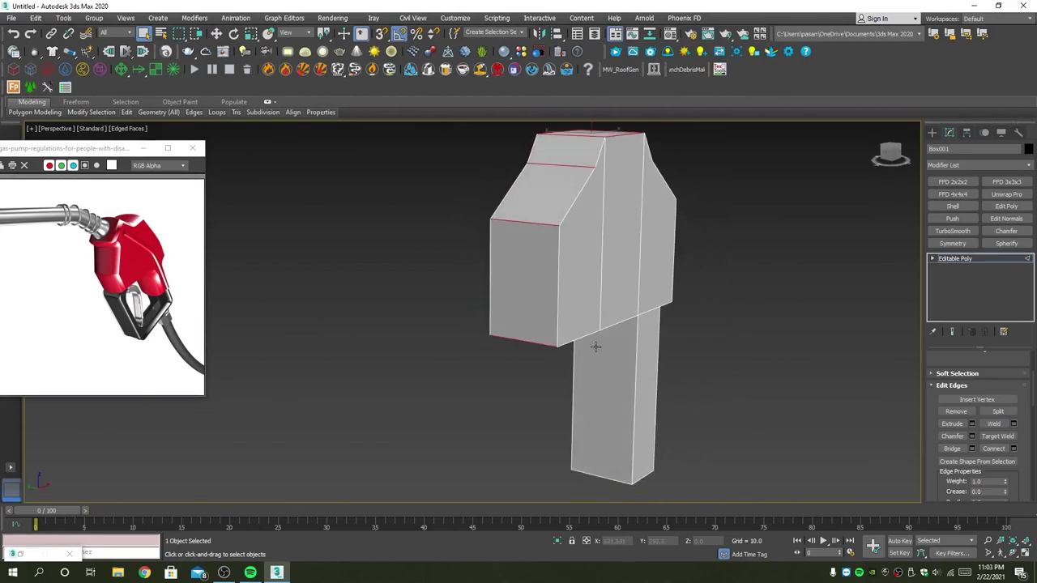
Chamfer the head's outline edges at 0.4 with 2 segments, trying Quad then Uniform.
{"action": "left_click", "coordinate": [973, 437]}
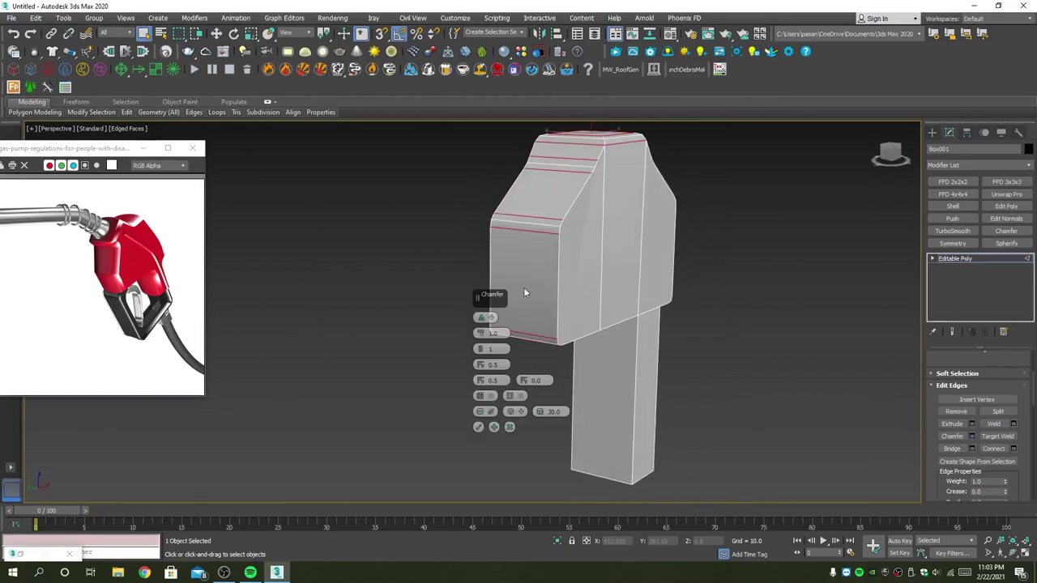
{"action": "mouse_move", "coordinate": [517, 336]}
{"action": "middle_mouse_down", "text": "alt"}
{"action": "mouse_move", "coordinate": [672, 290]}
{"action": "mouse_move", "coordinate": [677, 301]}
{"action": "middle_mouse_up", "text": "alt"}
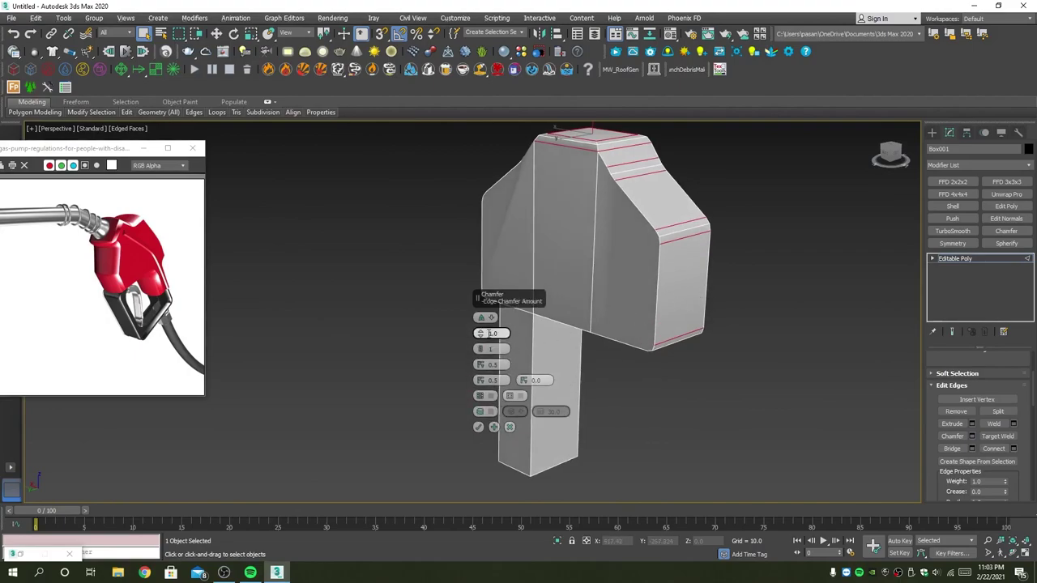
{"action": "left_click", "coordinate": [485, 319]}
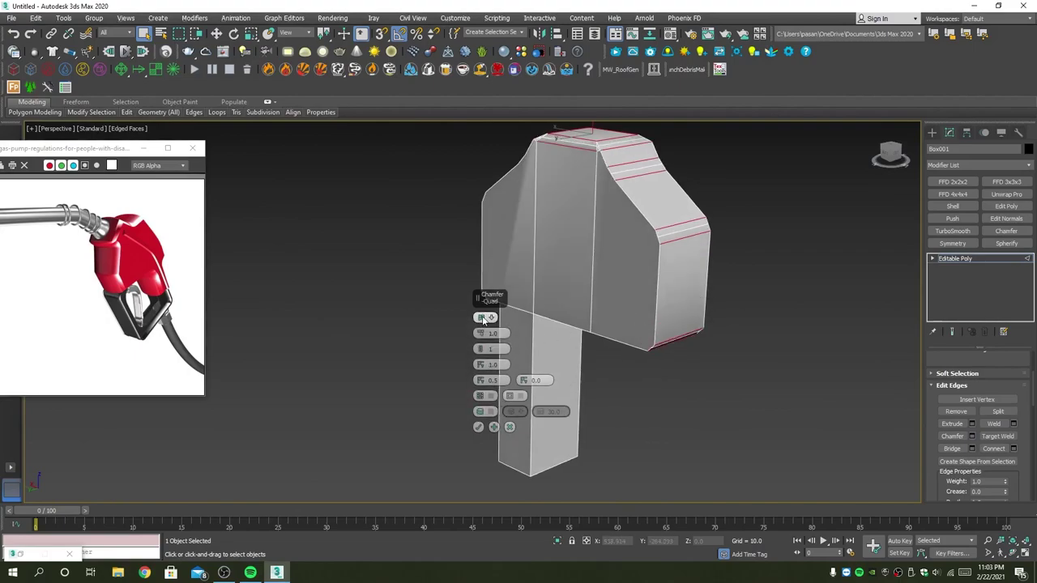
{"action": "mouse_move", "coordinate": [484, 333]}
{"action": "left_mouse_down"}
{"action": "mouse_move", "coordinate": [488, 344]}
{"action": "mouse_move", "coordinate": [484, 332]}
{"action": "left_mouse_up"}
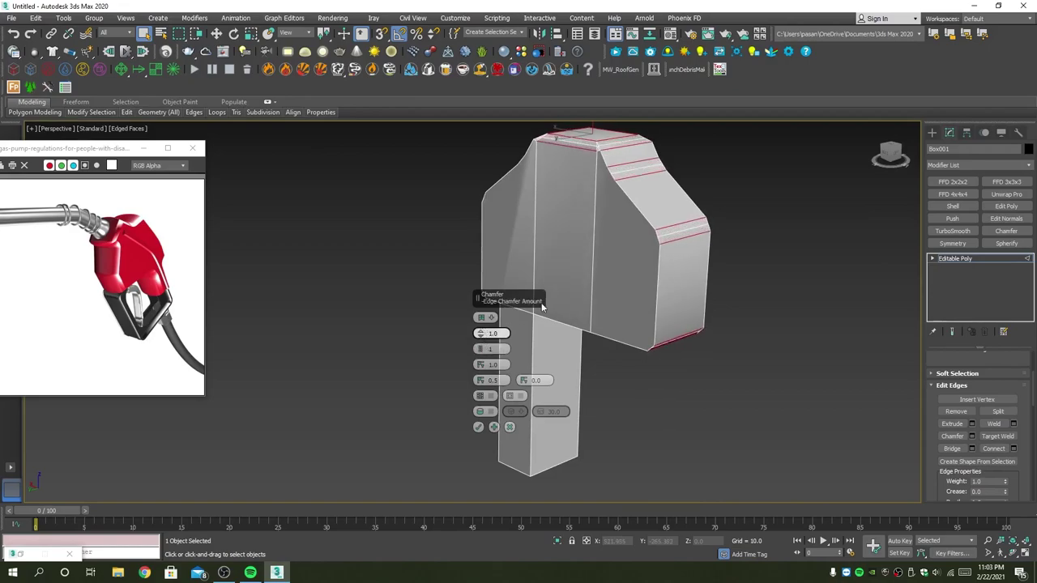
{"action": "scroll", "coordinate": [597, 146], "scroll_direction": "up", "scroll_amount": 4}
{"action": "scroll", "coordinate": [604, 162], "scroll_direction": "up", "scroll_amount": 2}
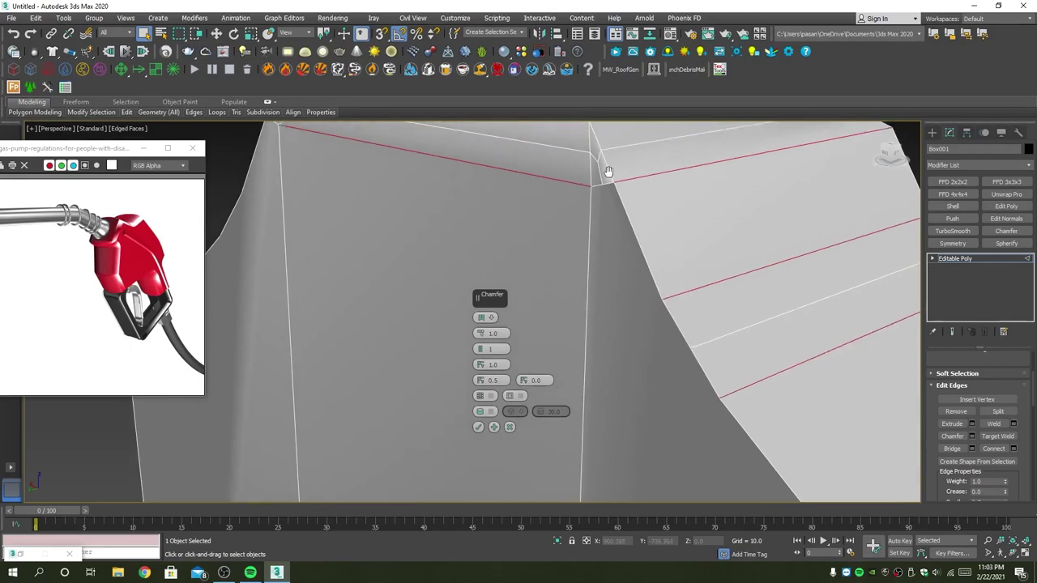
{"action": "middle_click_drag", "start_coordinate": [609, 171], "coordinate": [617, 226]}
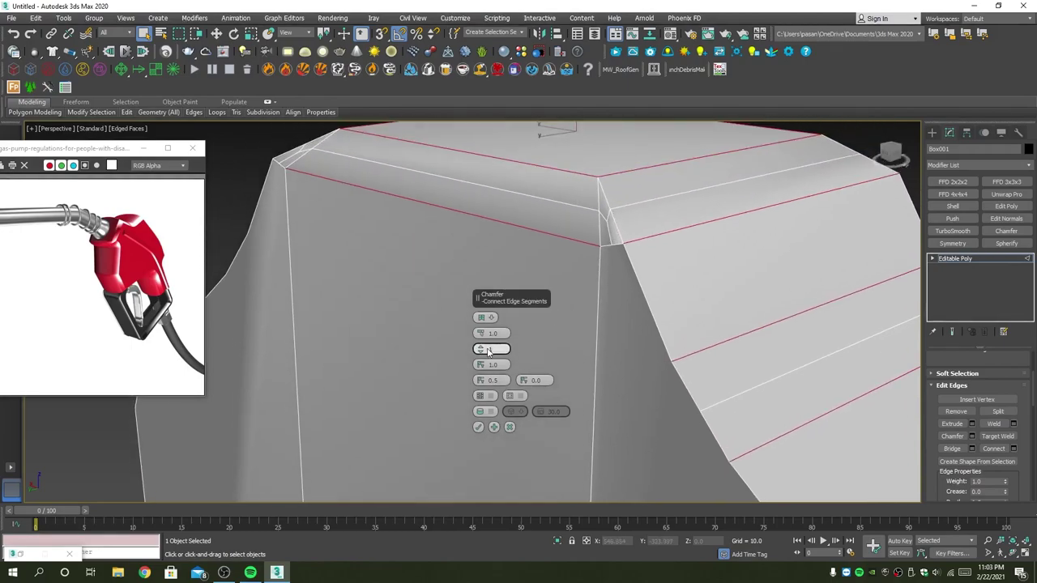
{"action": "left_click", "coordinate": [477, 319]}
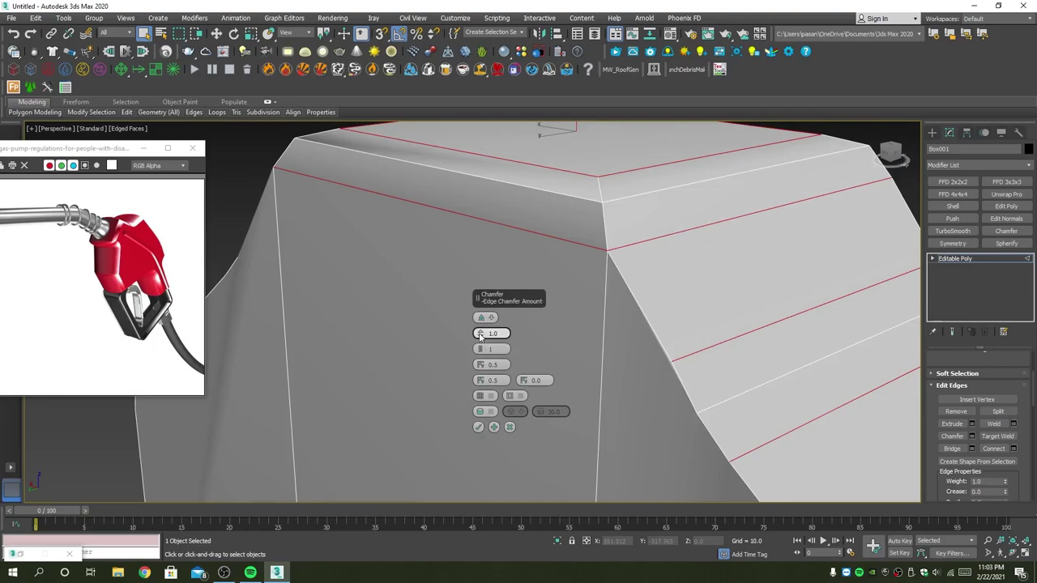
{"action": "left_click_drag", "start_coordinate": [481, 334], "coordinate": [483, 340]}
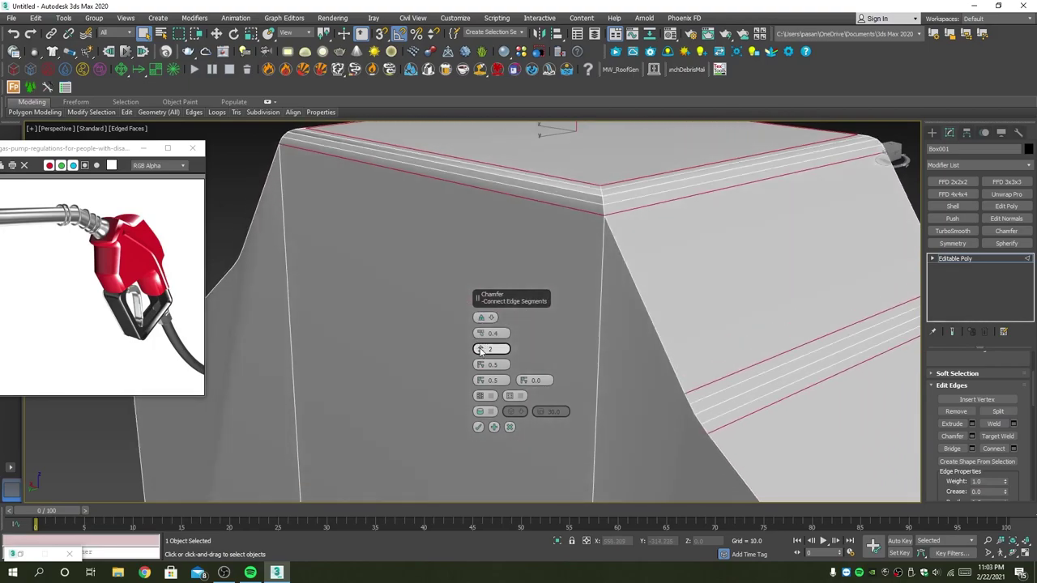
{"action": "left_click", "coordinate": [478, 427]}
{"action": "scroll", "coordinate": [624, 283], "scroll_direction": "down", "scroll_amount": 4}
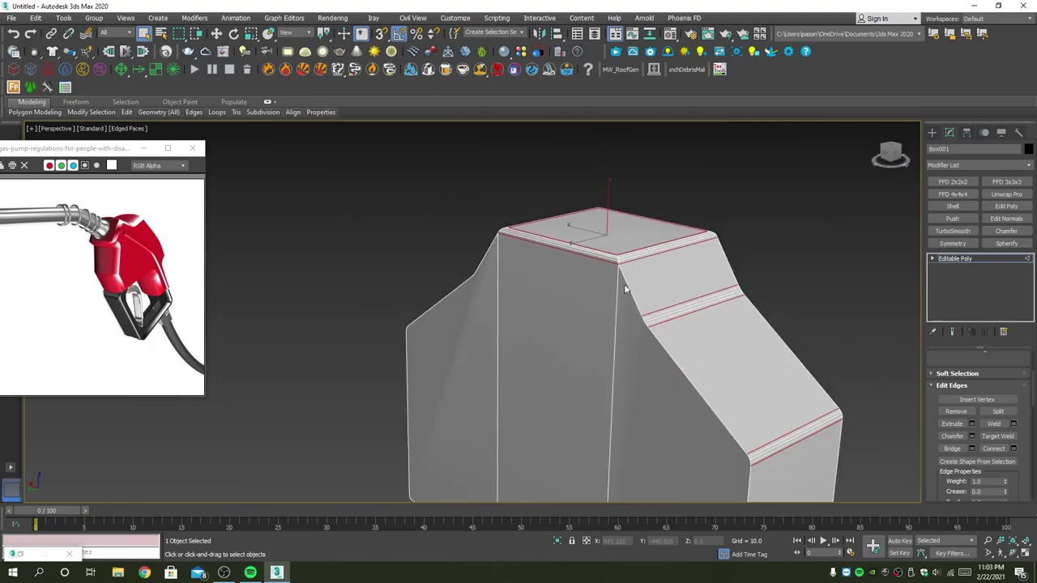
Select the nozzle body element, apply Auto Smooth, then Clear All smoothing groups.
{"action": "key", "text": "5"}
{"action": "left_click", "coordinate": [632, 338]}
{"action": "scroll", "coordinate": [940, 441], "scroll_direction": "down", "scroll_amount": 3}
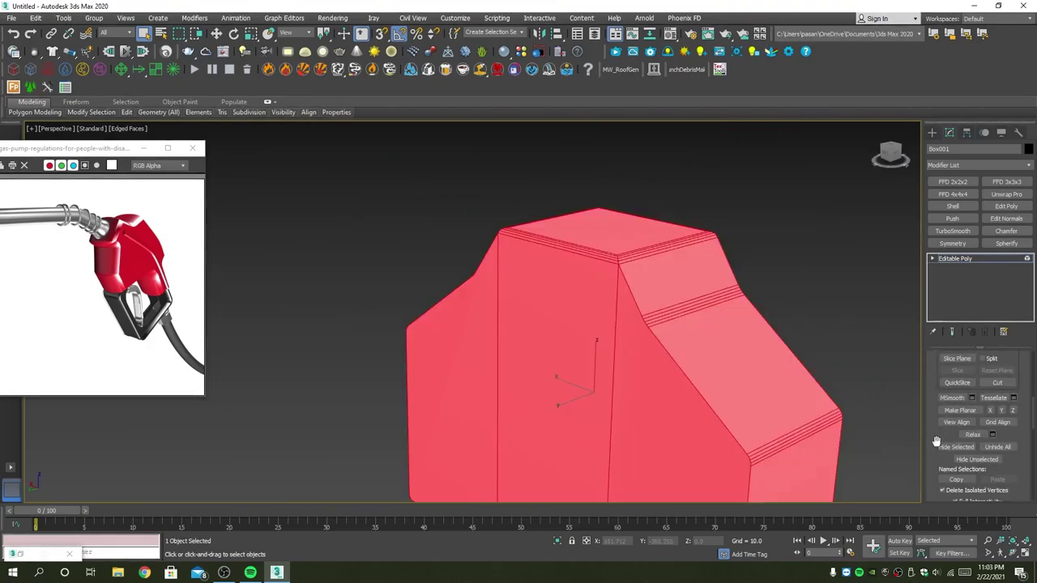
{"action": "scroll", "coordinate": [940, 446], "scroll_direction": "down", "scroll_amount": 2}
{"action": "scroll", "coordinate": [948, 457], "scroll_direction": "down", "scroll_amount": 2}
{"action": "left_click", "coordinate": [954, 462]}
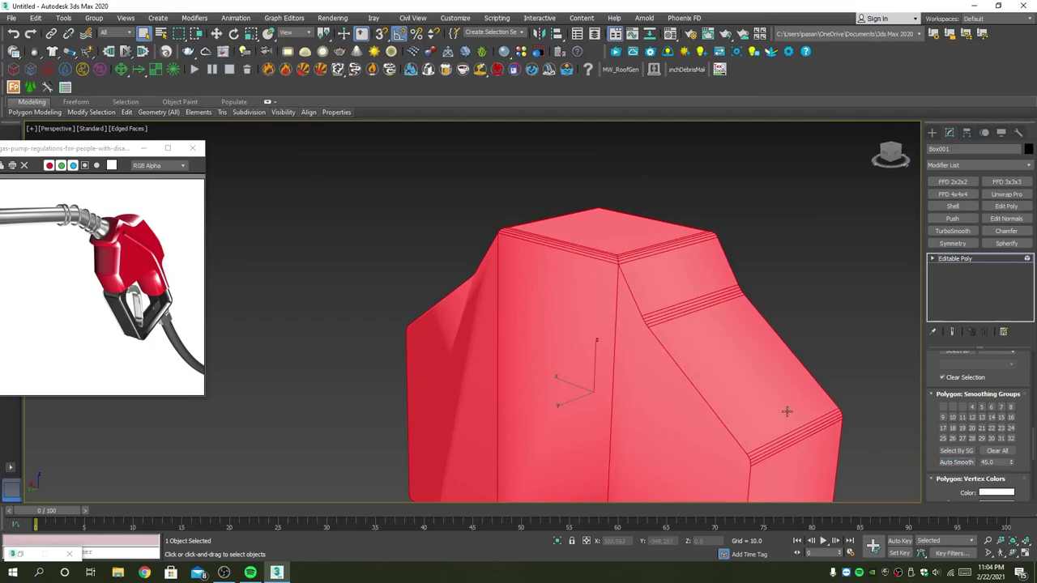
{"action": "key", "text": "4"}
{"action": "scroll", "coordinate": [983, 417], "scroll_direction": "down", "scroll_amount": 3}
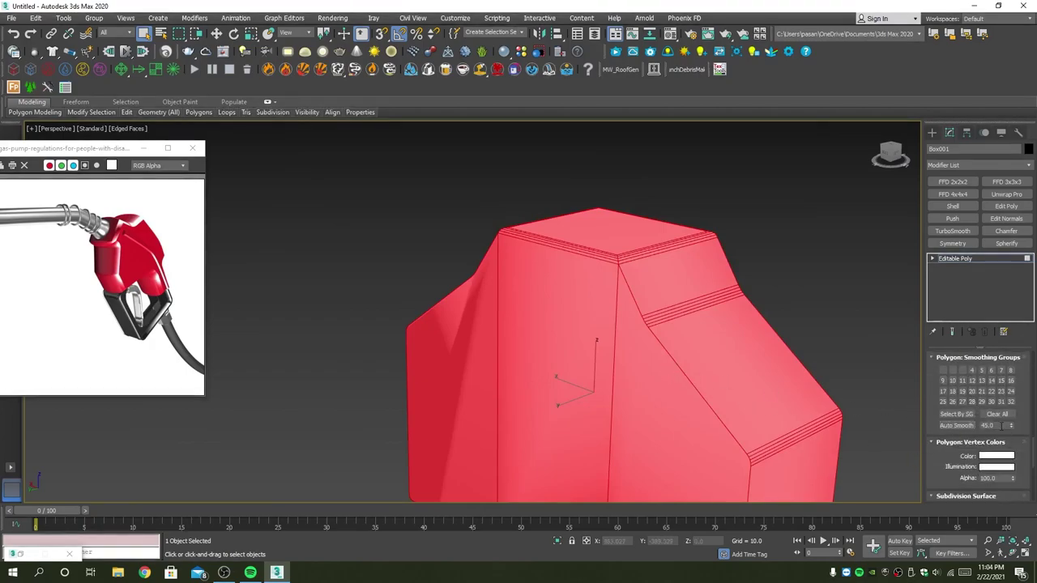
{"action": "left_click", "coordinate": [998, 415]}
{"action": "key", "text": "4"}
{"action": "mouse_move", "coordinate": [521, 308]}
{"action": "middle_mouse_down", "text": "alt"}
{"action": "mouse_move", "coordinate": [774, 297]}
{"action": "mouse_move", "coordinate": [693, 312]}
{"action": "mouse_move", "coordinate": [643, 308]}
{"action": "mouse_move", "coordinate": [683, 305]}
{"action": "mouse_move", "coordinate": [589, 224]}
{"action": "mouse_move", "coordinate": [498, 234]}
{"action": "mouse_move", "coordinate": [410, 227]}
{"action": "mouse_move", "coordinate": [589, 292]}
{"action": "mouse_move", "coordinate": [653, 335]}
{"action": "middle_mouse_up", "text": "alt"}
Chamfer the selected edge at the post/block corner and inspect it from two angles.
{"action": "key", "text": "2"}
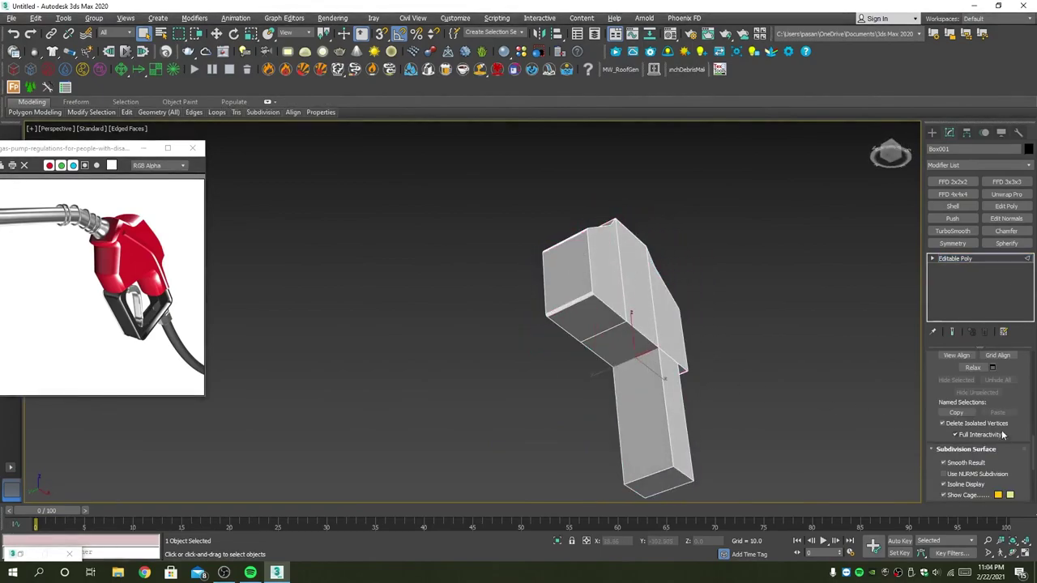
{"action": "scroll", "coordinate": [916, 410], "scroll_direction": "up", "scroll_amount": 5}
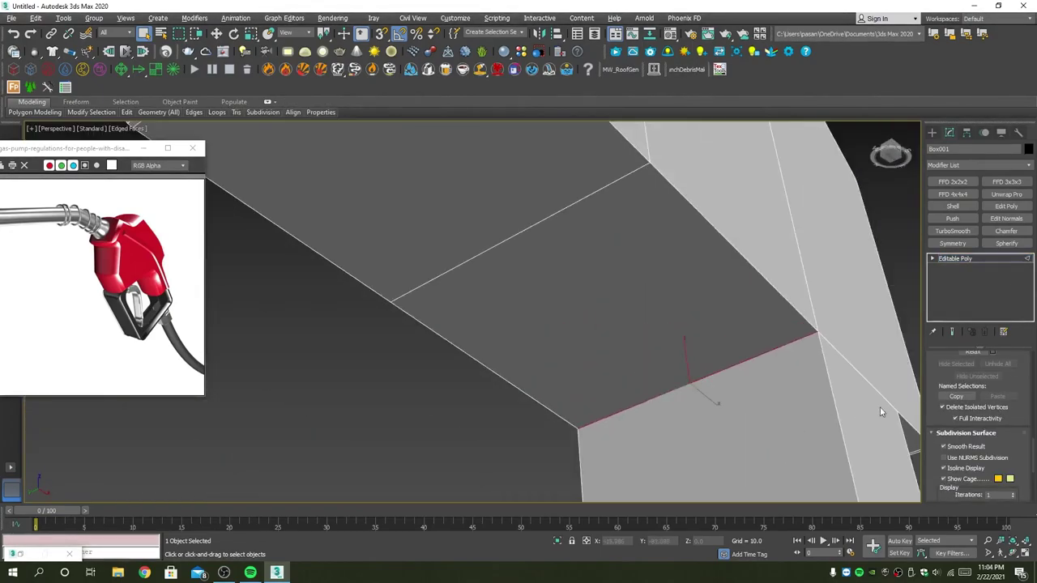
{"action": "scroll", "coordinate": [950, 402], "scroll_direction": "up", "scroll_amount": 2}
{"action": "scroll", "coordinate": [949, 402], "scroll_direction": "up", "scroll_amount": 2}
{"action": "scroll", "coordinate": [951, 401], "scroll_direction": "up", "scroll_amount": 2}
{"action": "scroll", "coordinate": [953, 400], "scroll_direction": "up", "scroll_amount": 2}
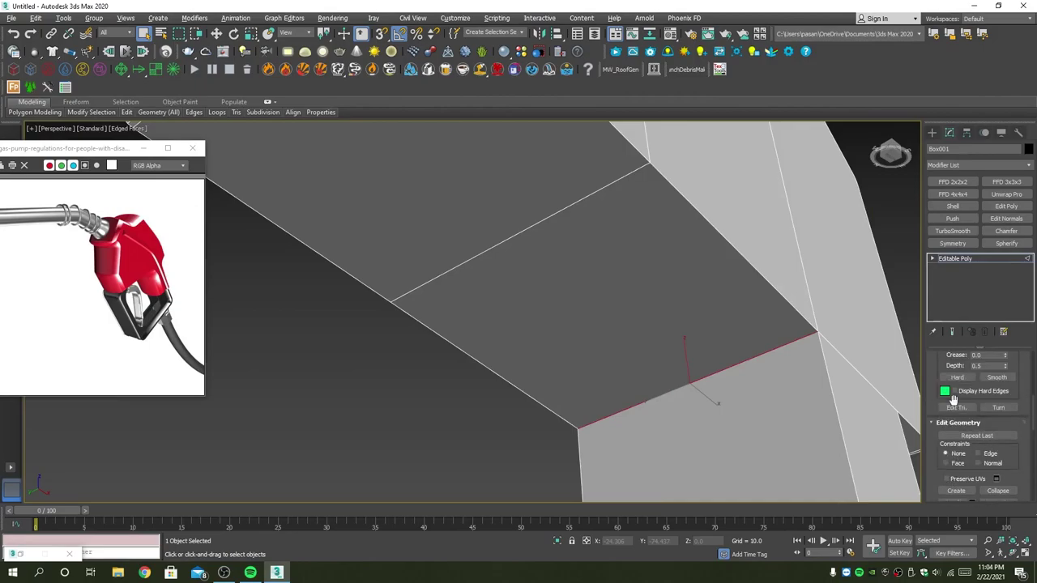
{"action": "scroll", "coordinate": [953, 399], "scroll_direction": "up", "scroll_amount": 2}
{"action": "scroll", "coordinate": [954, 400], "scroll_direction": "up", "scroll_amount": 2}
{"action": "left_click", "coordinate": [971, 380]}
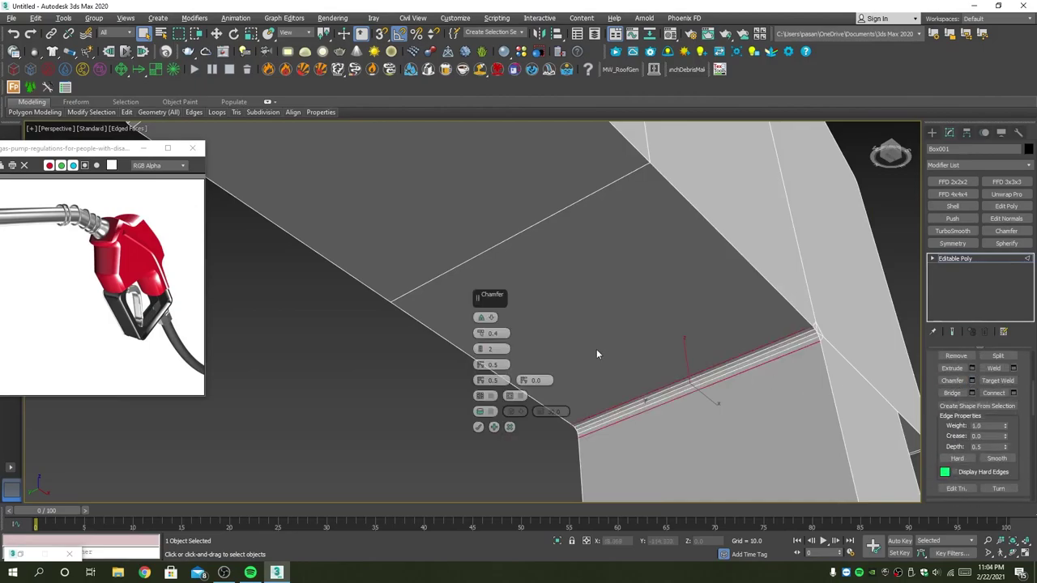
{"action": "left_click_drag", "start_coordinate": [479, 339], "coordinate": [479, 324]}
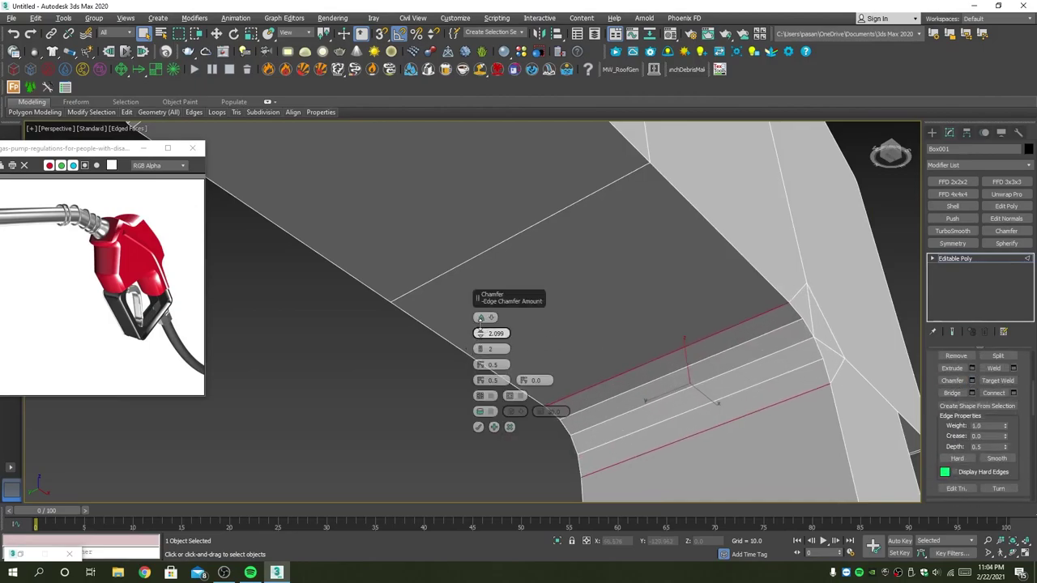
{"action": "scroll", "coordinate": [724, 341], "scroll_direction": "down", "scroll_amount": 2}
{"action": "middle_click_drag", "start_coordinate": [724, 342], "coordinate": [711, 383], "text": "alt"}
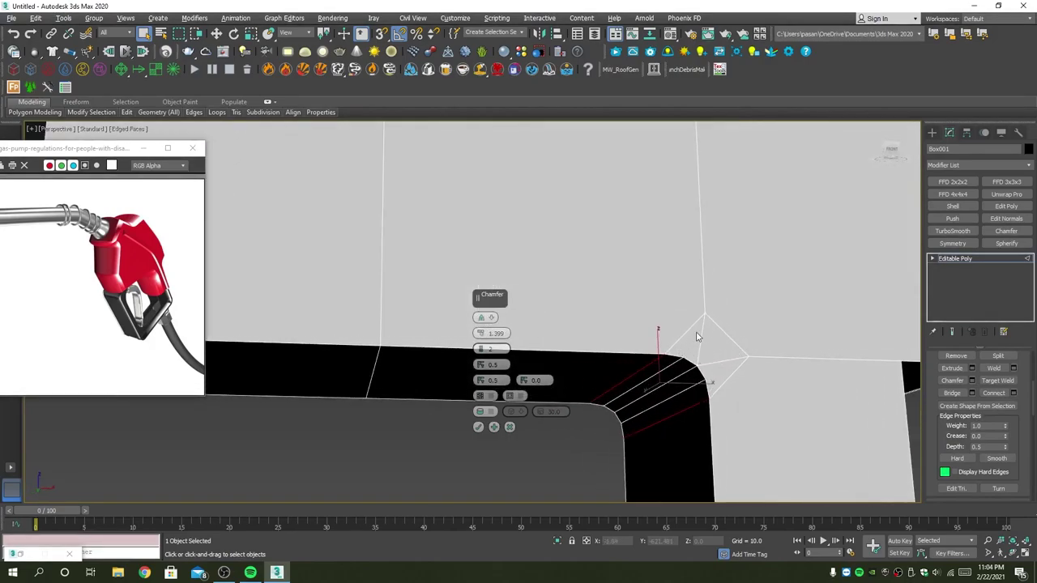
{"action": "middle_click_drag", "start_coordinate": [698, 337], "coordinate": [684, 368], "text": "alt"}
{"action": "left_click", "coordinate": [478, 427]}
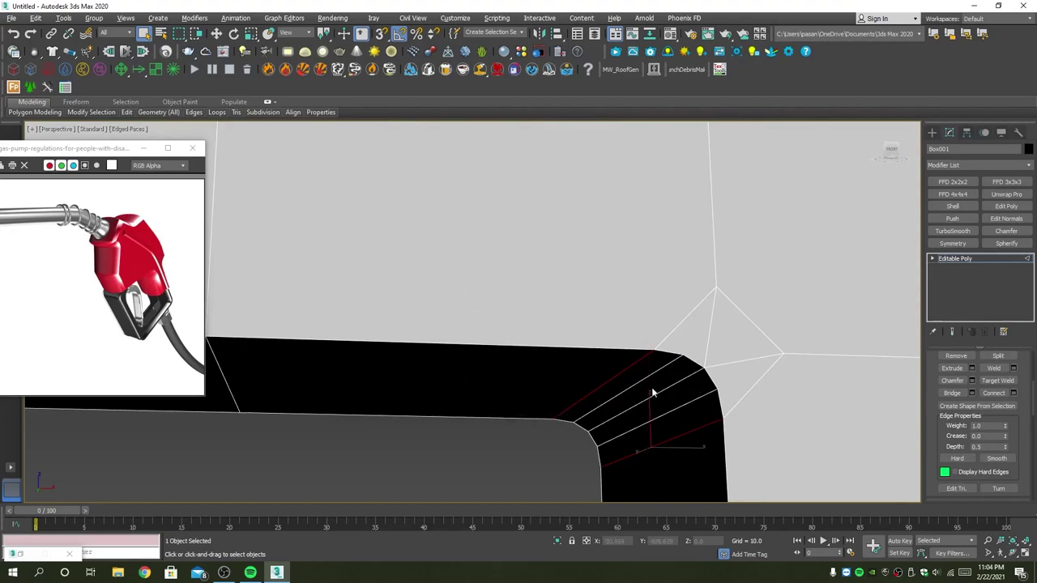
In Vertex mode, check the Left view, then maximize the Front view.
{"action": "key", "text": "1"}
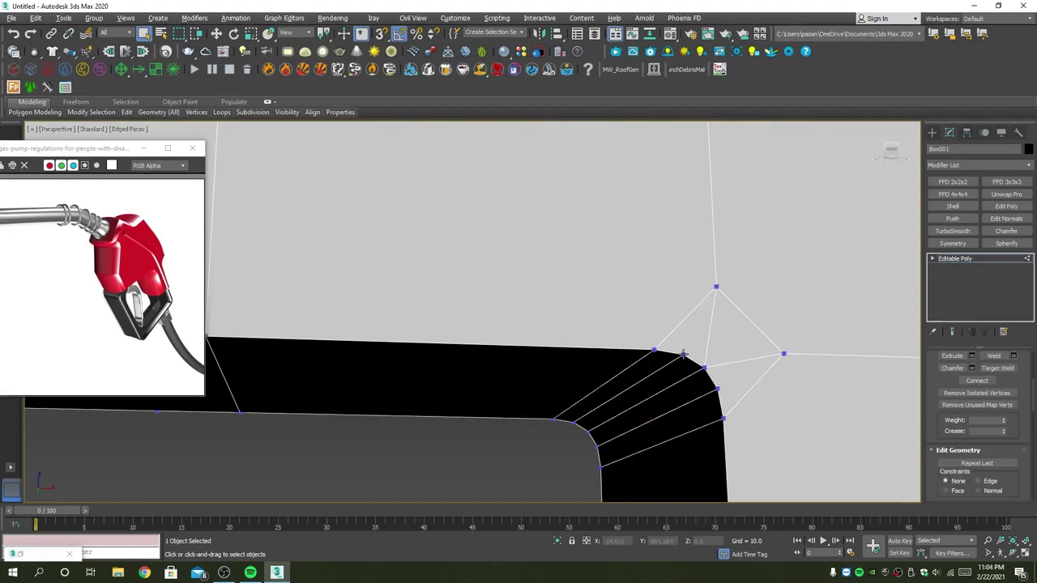
{"action": "key", "text": "alt+w"}
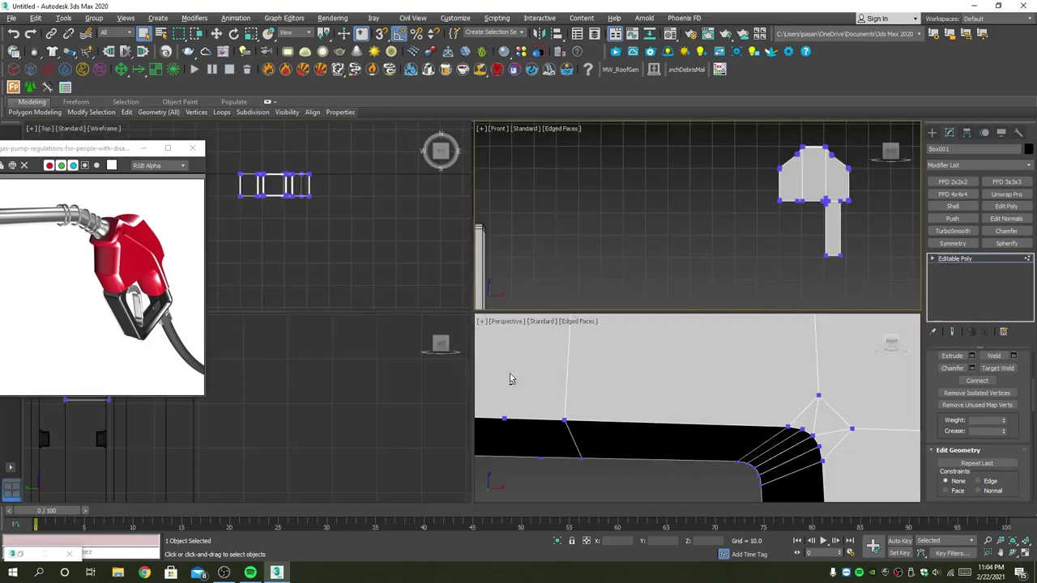
{"action": "right_click", "coordinate": [389, 416]}
{"action": "key", "text": "alt+w"}
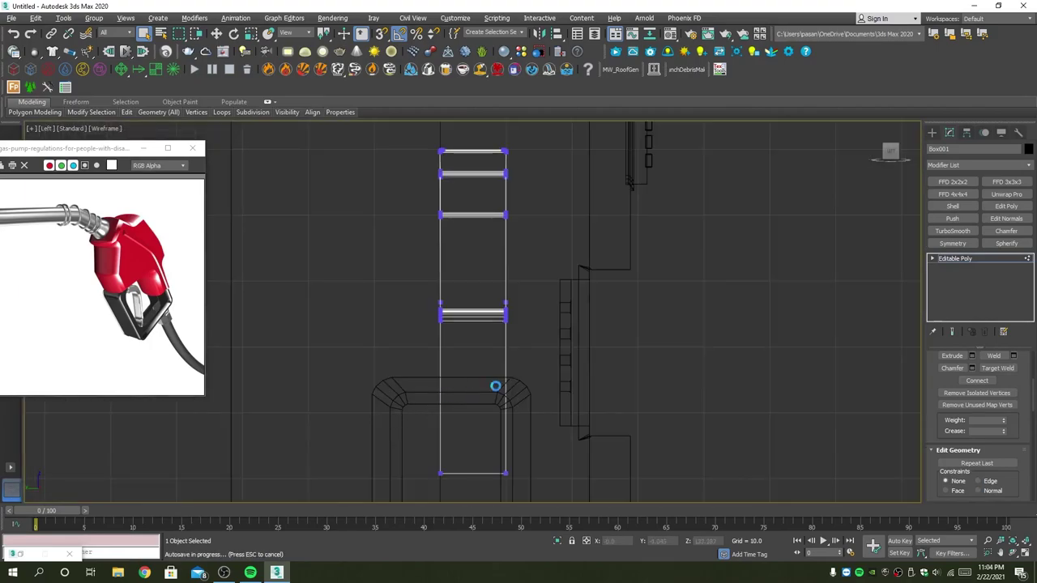
{"action": "key", "text": "alt+w"}
{"action": "right_click", "coordinate": [755, 236]}
{"action": "key", "text": "alt+w"}
{"action": "scroll", "coordinate": [559, 324], "scroll_direction": "up", "scroll_amount": 5}
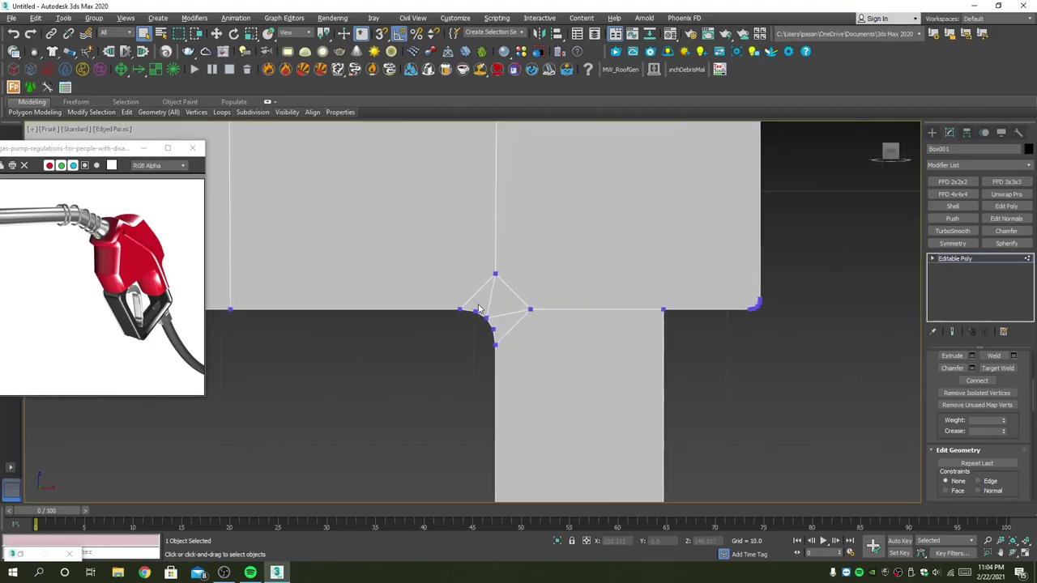
{"action": "scroll", "coordinate": [559, 324], "scroll_direction": "up", "scroll_amount": 4}
Remove the stray edges at the corner where the post joins the block.
{"action": "key", "text": "2"}
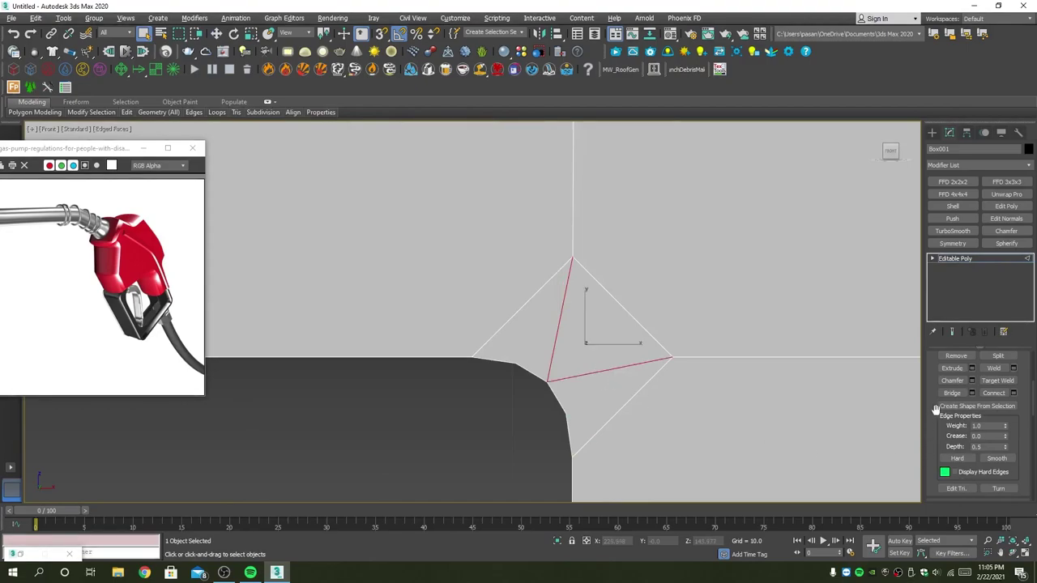
{"action": "left_click", "coordinate": [962, 359]}
{"action": "scroll", "coordinate": [670, 390], "scroll_direction": "down", "scroll_amount": 3}
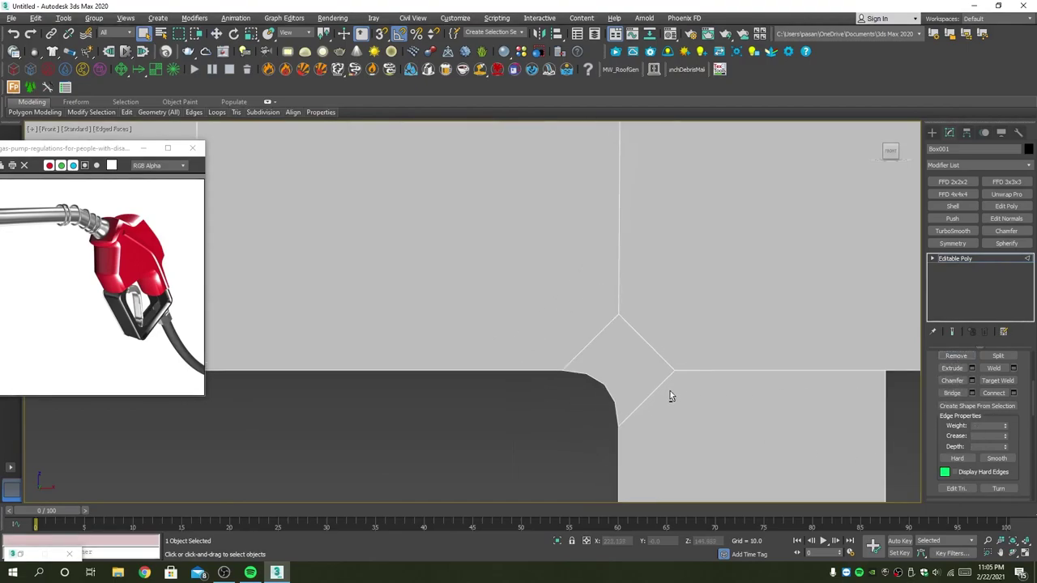
{"action": "scroll", "coordinate": [657, 398], "scroll_direction": "down", "scroll_amount": 3}
{"action": "scroll", "coordinate": [657, 397], "scroll_direction": "down", "scroll_amount": 2}
Return to a maximized perspective view and select the joint's horizontal edge.
{"action": "key", "text": "alt+w"}
{"action": "key", "text": "alt+w"}
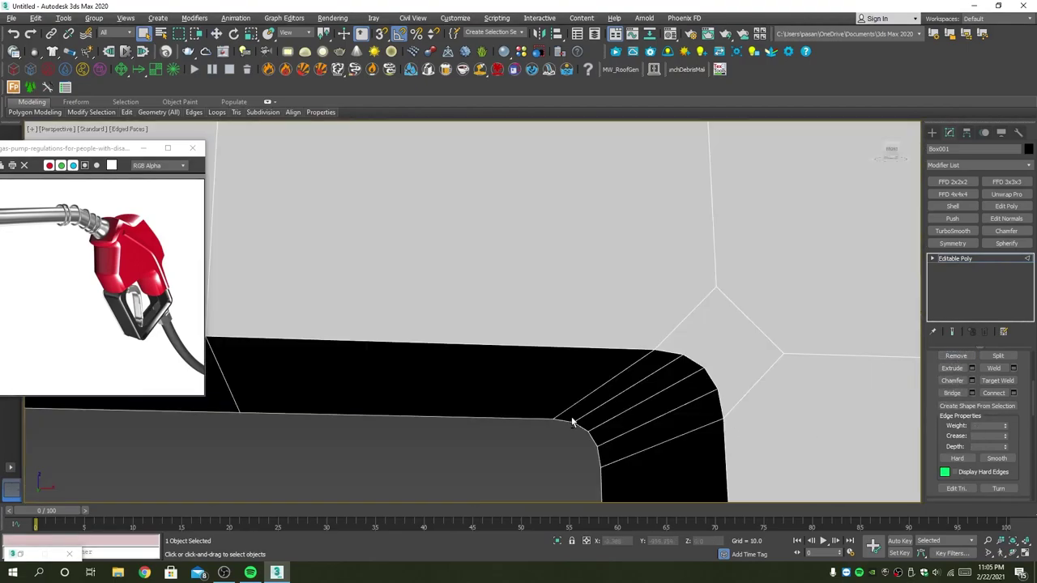
{"action": "scroll", "coordinate": [660, 396], "scroll_direction": "up", "scroll_amount": 3}
{"action": "mouse_move", "coordinate": [660, 396]}
{"action": "middle_mouse_down", "text": "alt"}
{"action": "mouse_move", "coordinate": [477, 409]}
{"action": "mouse_move", "coordinate": [516, 407]}
{"action": "middle_mouse_up", "text": "alt"}
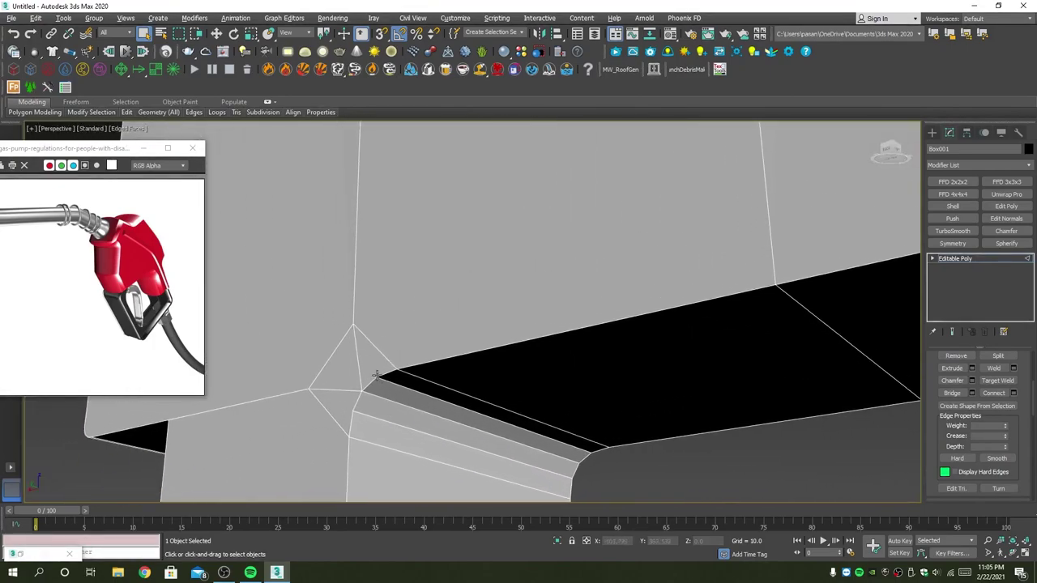
{"action": "left_click", "coordinate": [355, 392]}
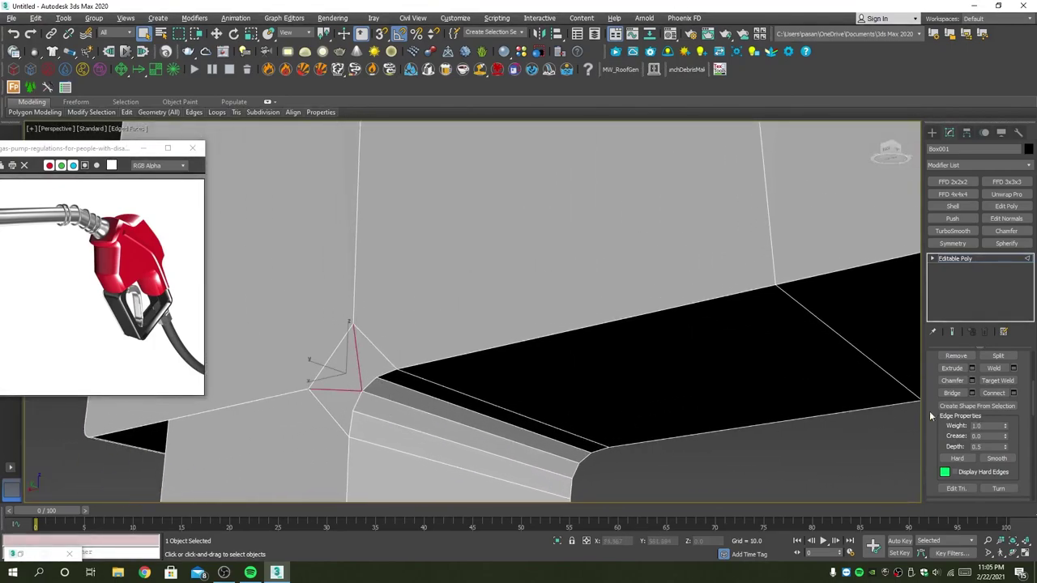
Frame the model and orbit to a straight front view of the post.
{"action": "key", "text": "z"}
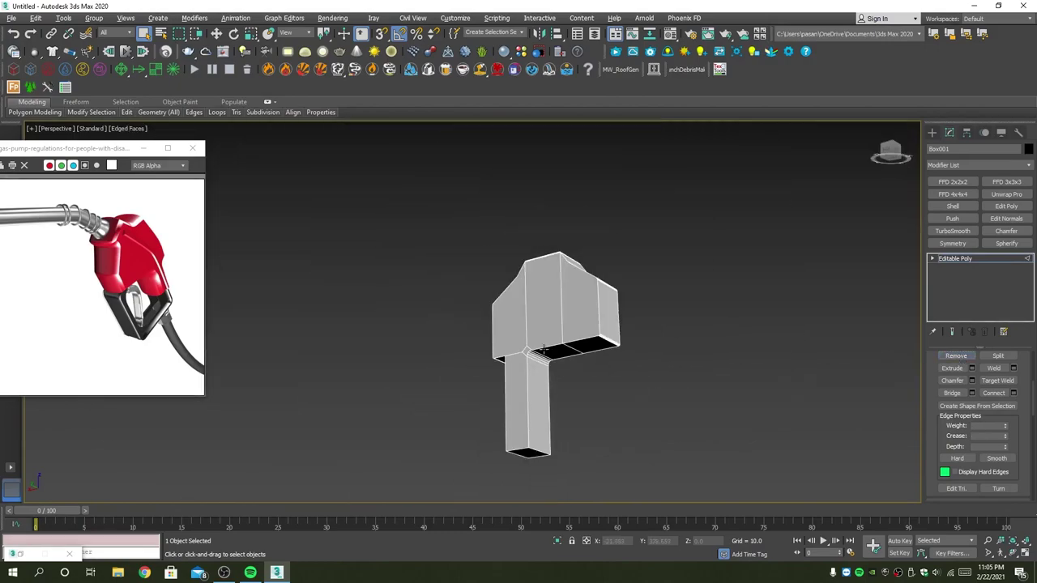
{"action": "mouse_move", "coordinate": [624, 348]}
{"action": "middle_mouse_down", "text": "alt"}
{"action": "mouse_move", "coordinate": [620, 327]}
{"action": "mouse_move", "coordinate": [629, 366]}
{"action": "mouse_move", "coordinate": [505, 401]}
{"action": "mouse_move", "coordinate": [513, 354]}
{"action": "mouse_move", "coordinate": [481, 409]}
{"action": "mouse_move", "coordinate": [346, 407]}
{"action": "middle_mouse_up", "text": "alt"}
{"action": "scroll", "coordinate": [596, 304], "scroll_direction": "up", "scroll_amount": 5}
{"action": "scroll", "coordinate": [346, 407], "scroll_direction": "up", "scroll_amount": 3}
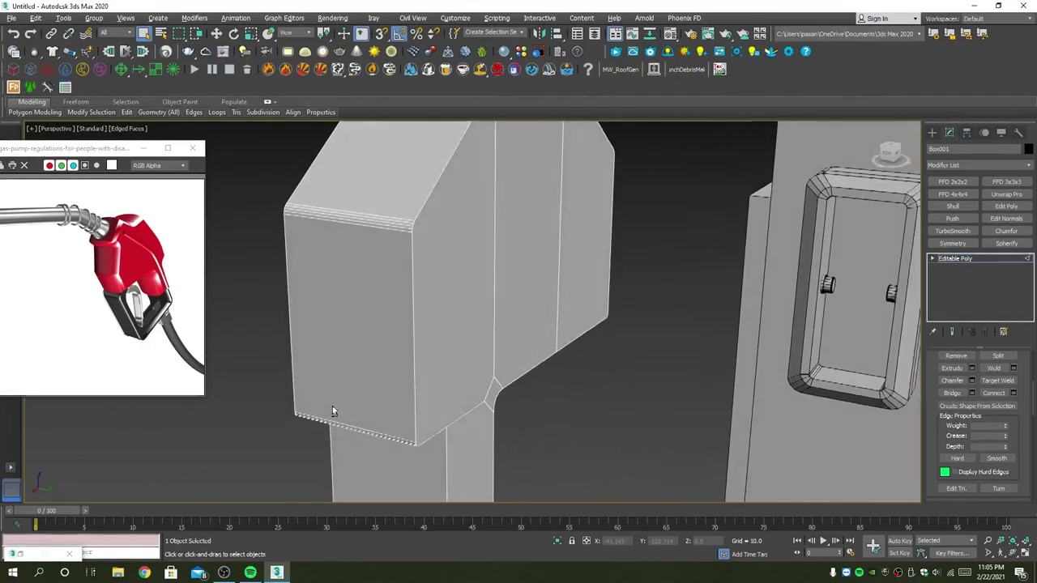
{"action": "scroll", "coordinate": [333, 412], "scroll_direction": "down", "scroll_amount": 3}
{"action": "scroll", "coordinate": [402, 340], "scroll_direction": "down", "scroll_amount": 3}
{"action": "middle_click_drag", "start_coordinate": [403, 340], "coordinate": [430, 324], "text": "alt"}
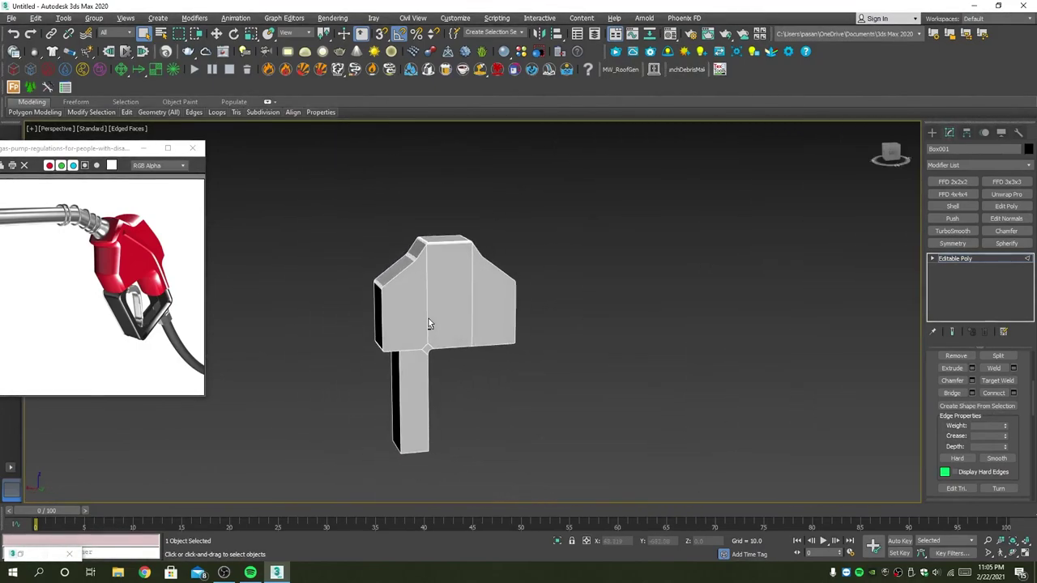
{"action": "mouse_move", "coordinate": [425, 377]}
{"action": "middle_mouse_down", "text": "alt"}
{"action": "mouse_move", "coordinate": [405, 347]}
{"action": "mouse_move", "coordinate": [417, 350]}
{"action": "middle_mouse_up", "text": "alt"}
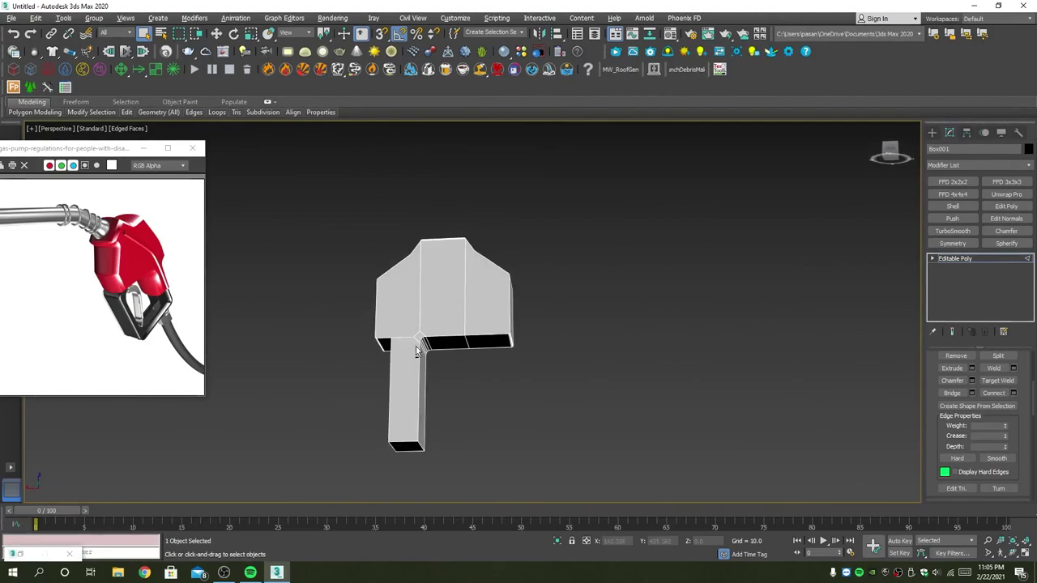
{"action": "middle_click_drag", "start_coordinate": [412, 436], "coordinate": [431, 463], "text": "alt"}
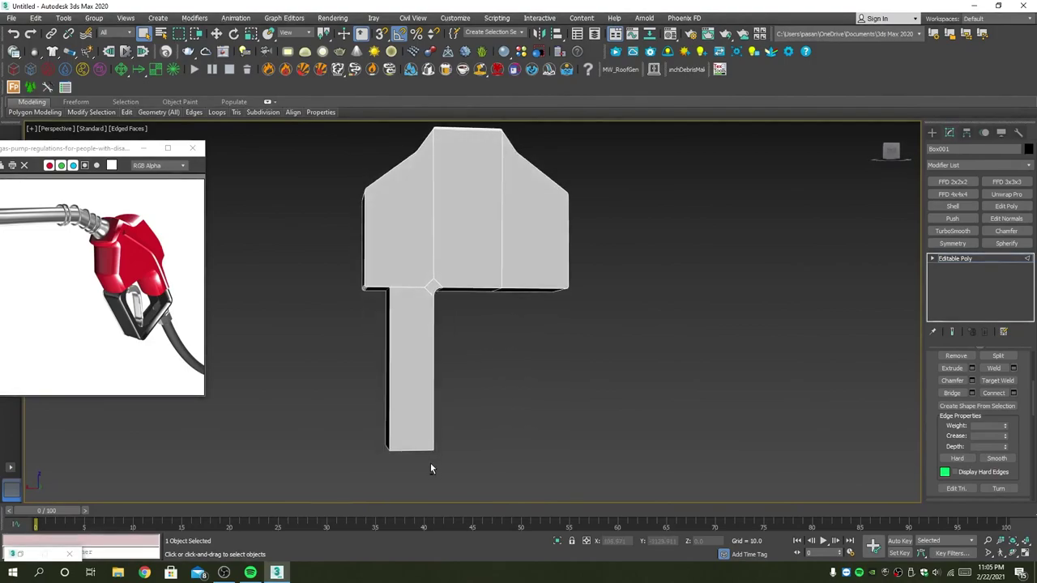
Raise the post's bottom vertices slightly to shorten it.
{"action": "key", "text": "1"}
{"action": "left_click_drag", "start_coordinate": [432, 472], "coordinate": [326, 433]}
{"action": "key", "text": "w"}
{"action": "left_click_drag", "start_coordinate": [409, 419], "coordinate": [409, 403]}
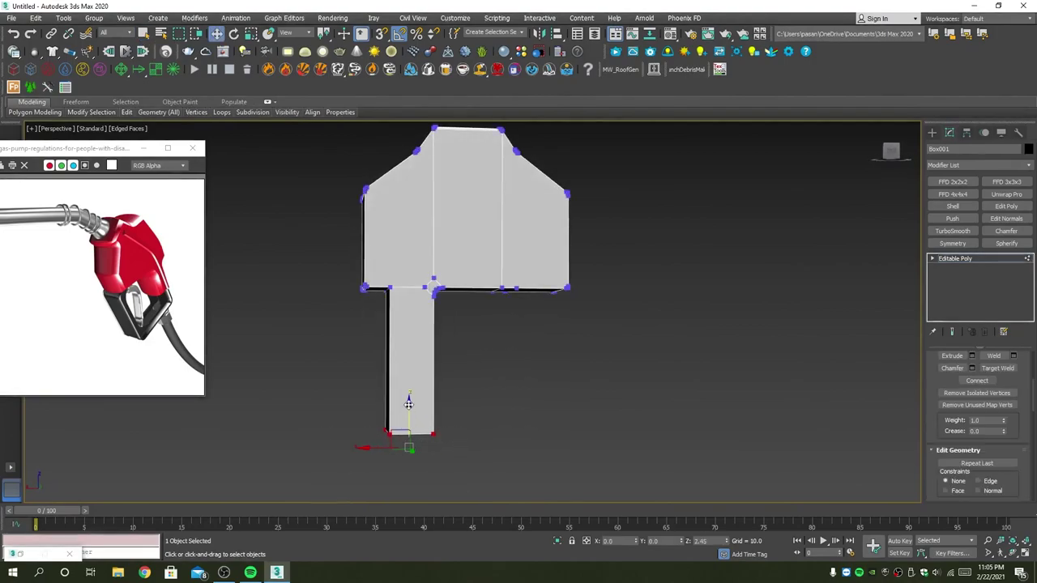
From below, select the post's lower edges in Edge mode.
{"action": "middle_click_drag", "start_coordinate": [408, 403], "coordinate": [486, 480], "text": "alt"}
{"action": "key", "text": "2"}
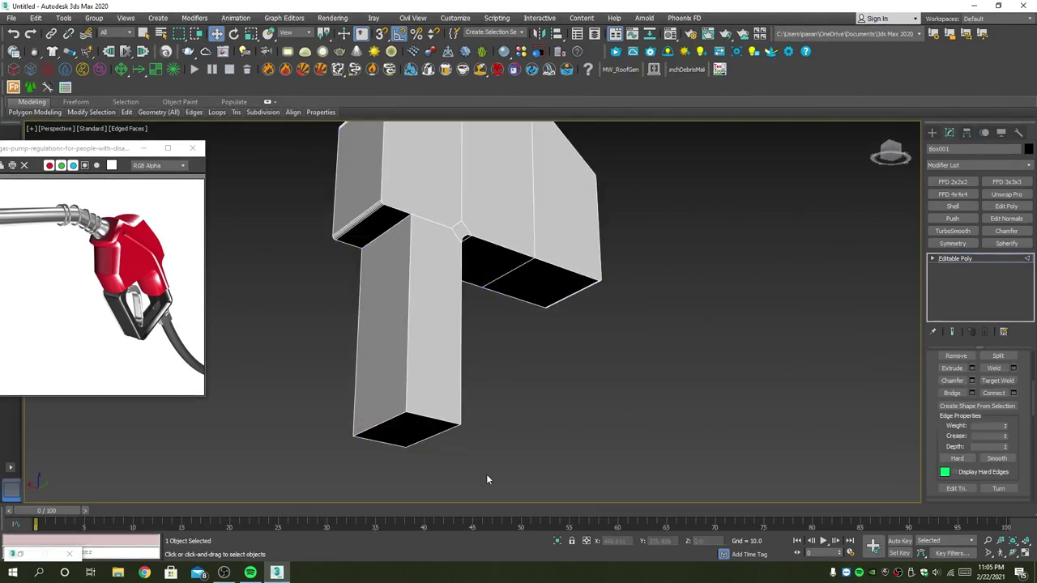
{"action": "left_click_drag", "start_coordinate": [330, 413], "coordinate": [318, 379]}
Chamfer the post's bottom edge loop at 1.399 with 2 segments.
{"action": "left_click_drag", "start_coordinate": [496, 370], "coordinate": [501, 370]}
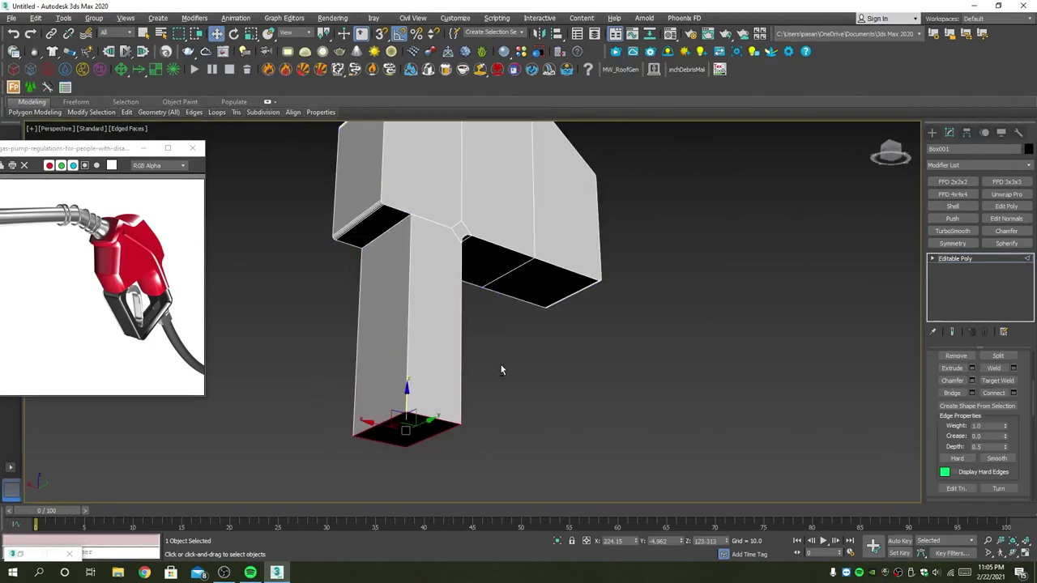
{"action": "left_click", "coordinate": [972, 380]}
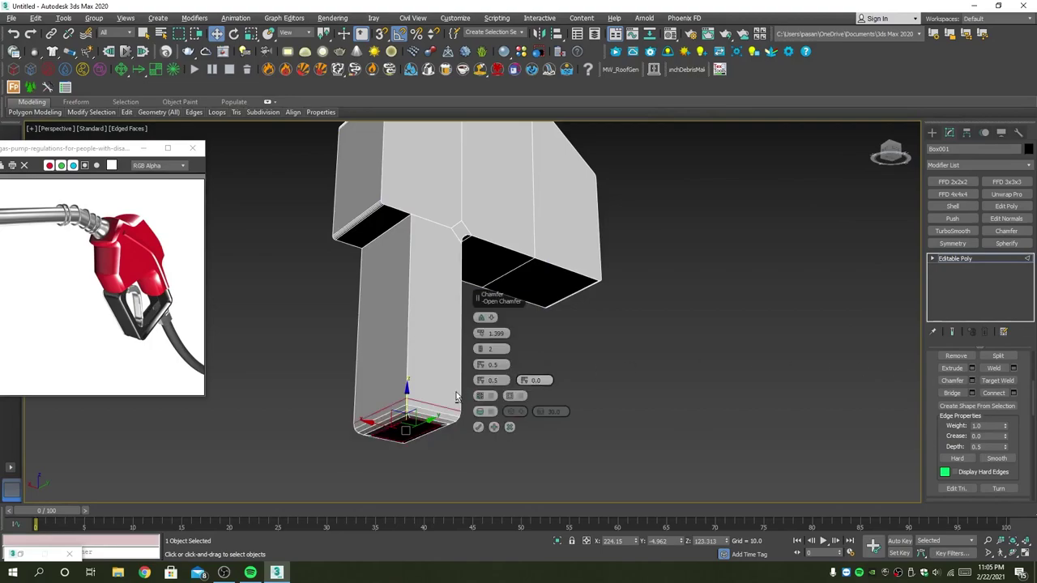
{"action": "middle_click_drag", "start_coordinate": [381, 401], "coordinate": [394, 406], "text": "alt"}
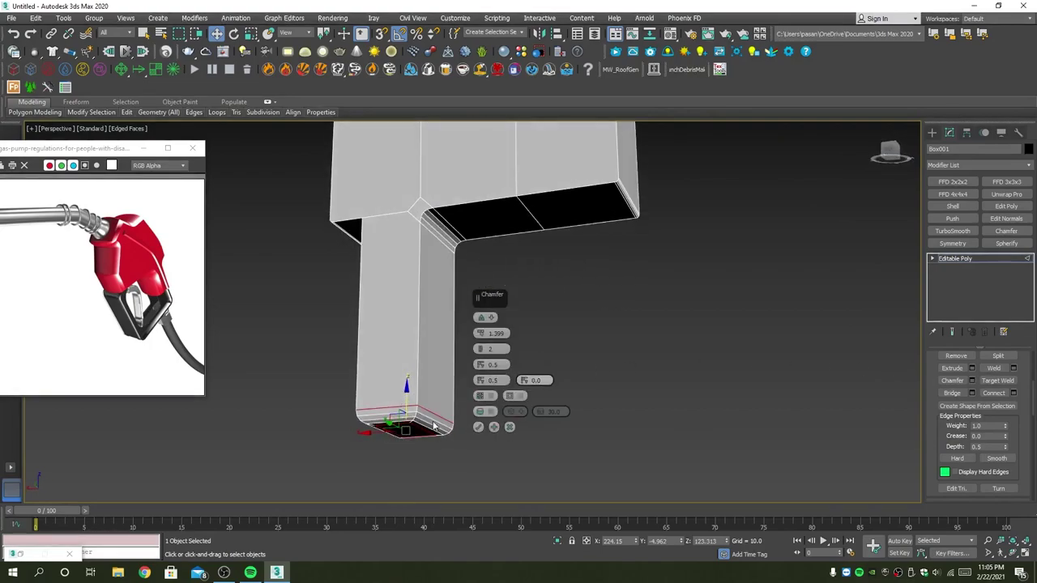
{"action": "left_click", "coordinate": [478, 428]}
{"action": "key", "text": "2"}
{"action": "mouse_move", "coordinate": [470, 431]}
{"action": "middle_mouse_down", "text": "alt"}
{"action": "mouse_move", "coordinate": [517, 397]}
{"action": "mouse_move", "coordinate": [489, 411]}
{"action": "middle_mouse_up", "text": "alt"}
{"action": "mouse_move", "coordinate": [556, 354]}
{"action": "middle_mouse_down", "text": "alt"}
{"action": "mouse_move", "coordinate": [576, 400]}
{"action": "mouse_move", "coordinate": [746, 351]}
{"action": "mouse_move", "coordinate": [608, 342]}
{"action": "middle_mouse_up", "text": "alt"}
{"action": "key", "text": "alt+w"}
{"action": "key", "text": "alt+w"}
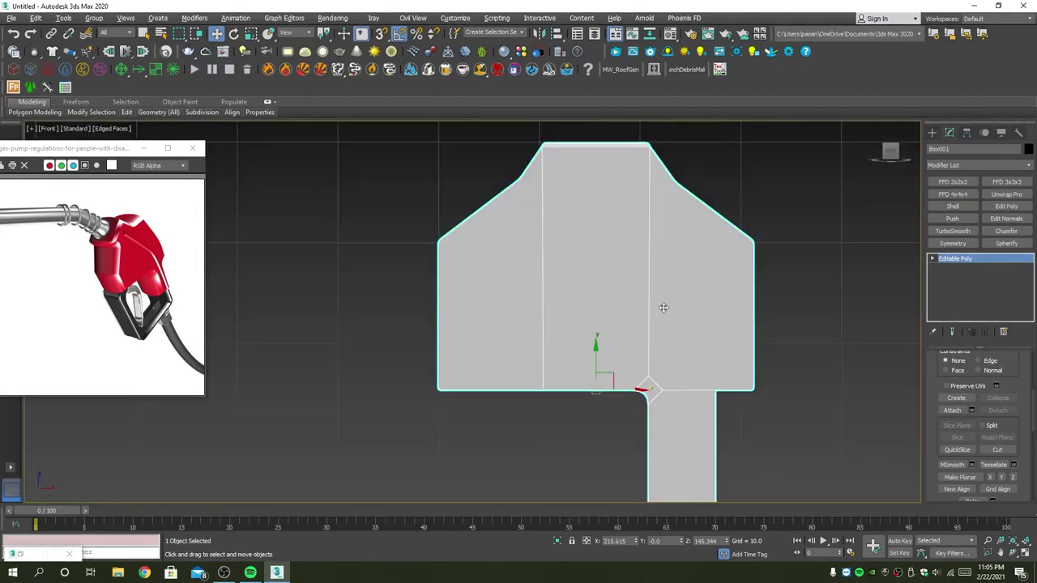
{"action": "scroll", "coordinate": [664, 308], "scroll_direction": "down", "scroll_amount": 2}
{"action": "scroll", "coordinate": [653, 314], "scroll_direction": "down", "scroll_amount": 2}
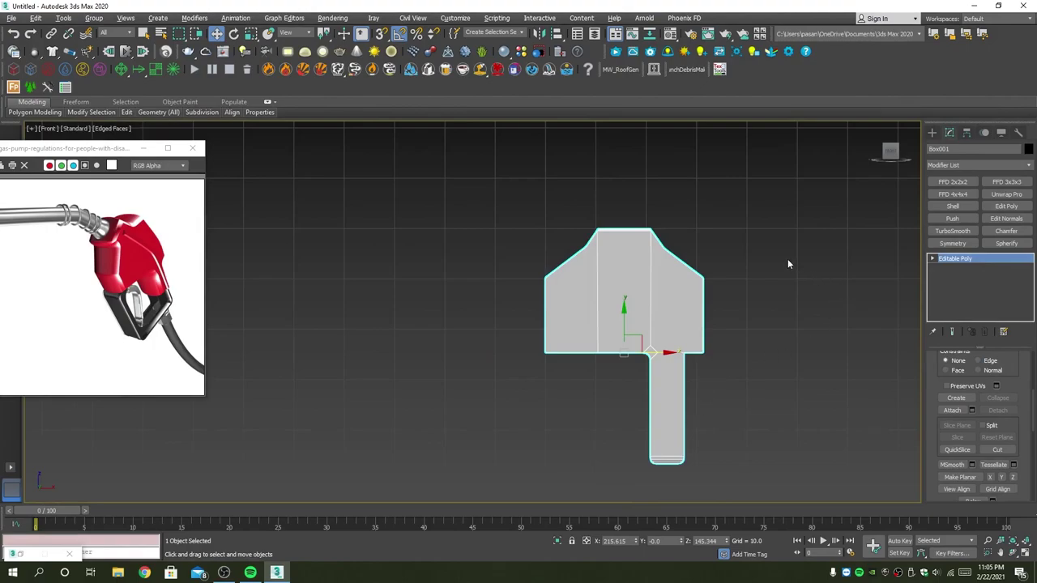
{"action": "right_click", "coordinate": [726, 202]}
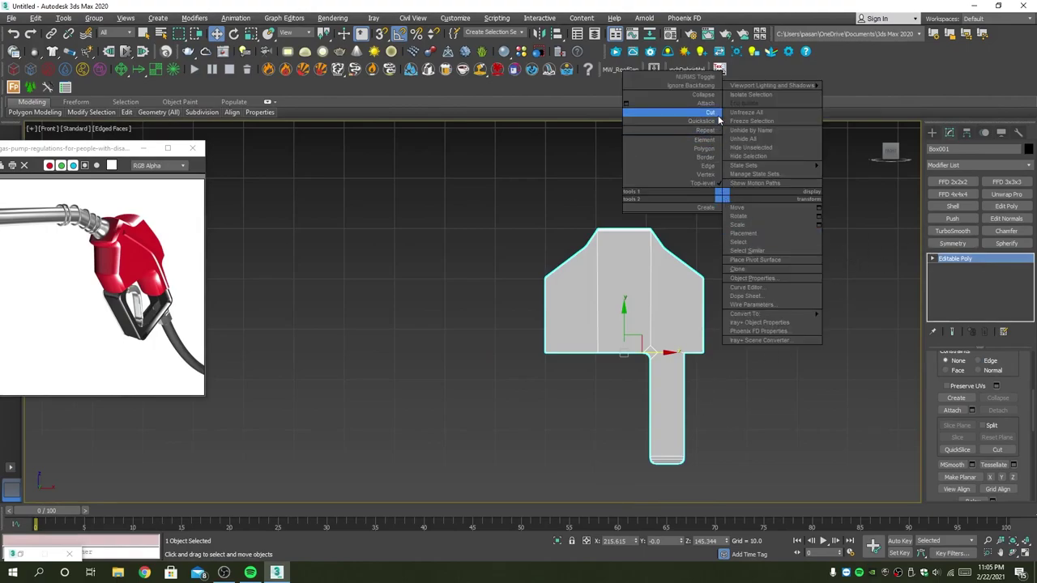
{"action": "left_click", "coordinate": [709, 130]}
{"action": "scroll", "coordinate": [637, 260], "scroll_direction": "up", "scroll_amount": 3}
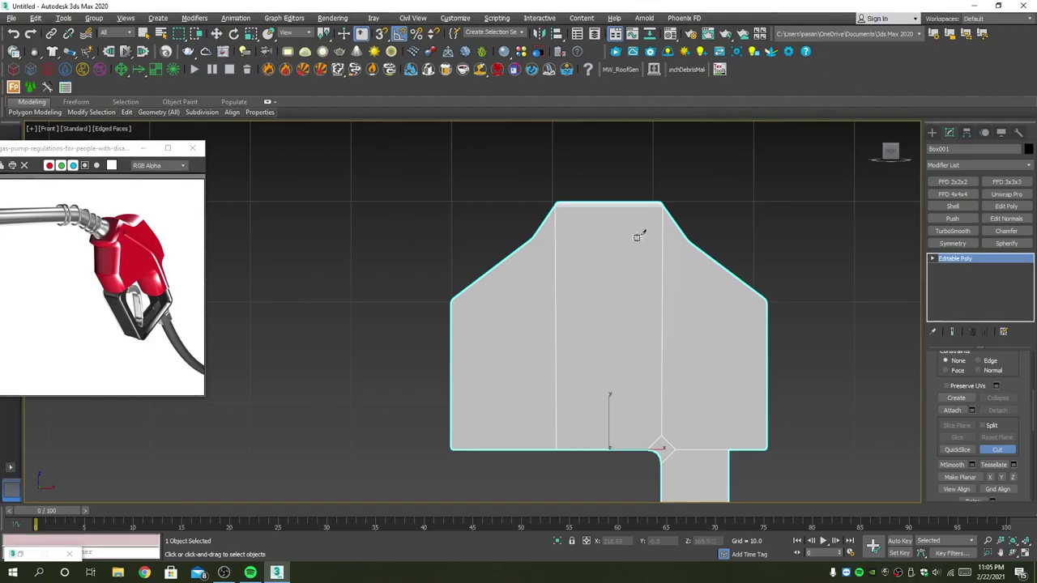
{"action": "scroll", "coordinate": [640, 232], "scroll_direction": "up", "scroll_amount": 2}
{"action": "left_click", "coordinate": [614, 198]}
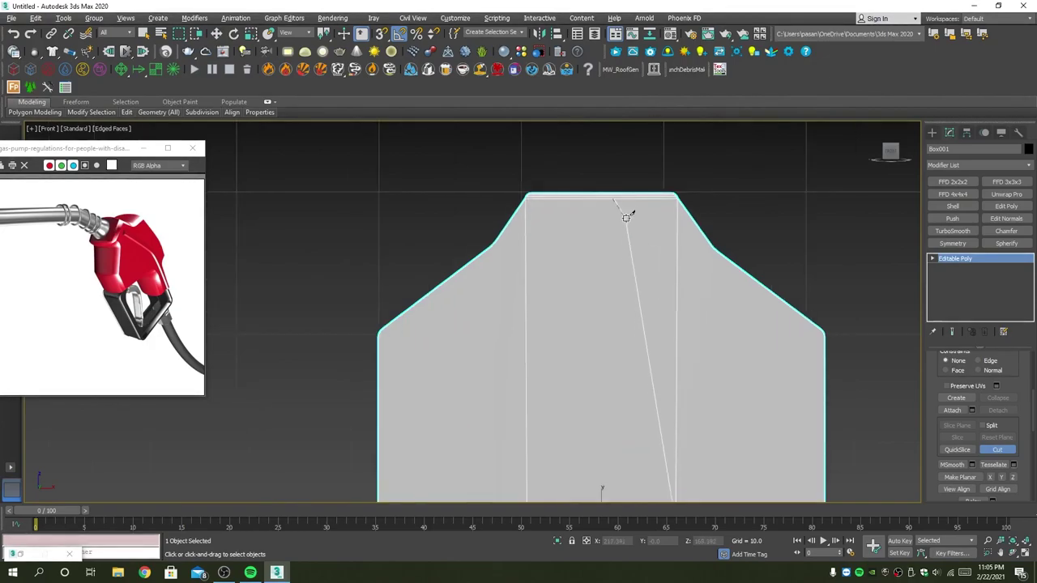
{"action": "right_click", "coordinate": [676, 302]}
{"action": "scroll", "coordinate": [648, 274], "scroll_direction": "down", "scroll_amount": 5}
{"action": "key", "text": "w"}
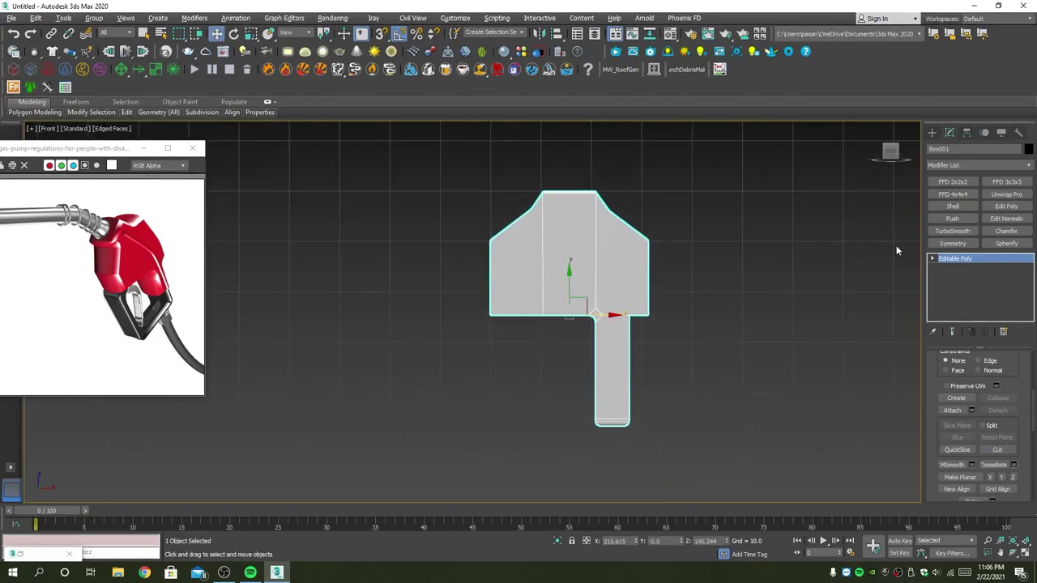
{"action": "left_click", "coordinate": [932, 133]}
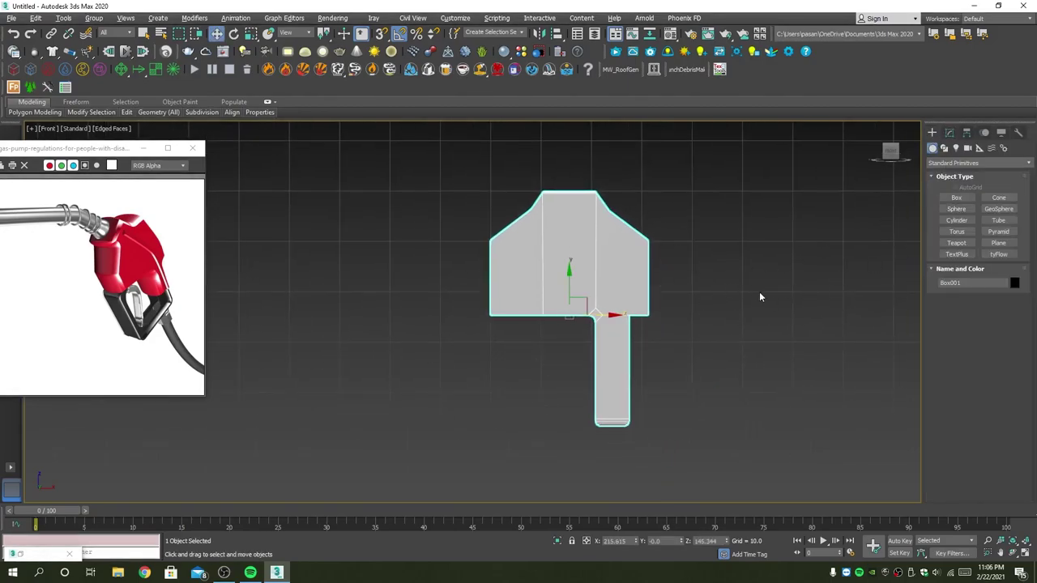
{"action": "key", "text": "alt+w"}
{"action": "key", "text": "alt+w"}
{"action": "middle_click_drag", "start_coordinate": [631, 322], "coordinate": [838, 312], "text": "alt"}
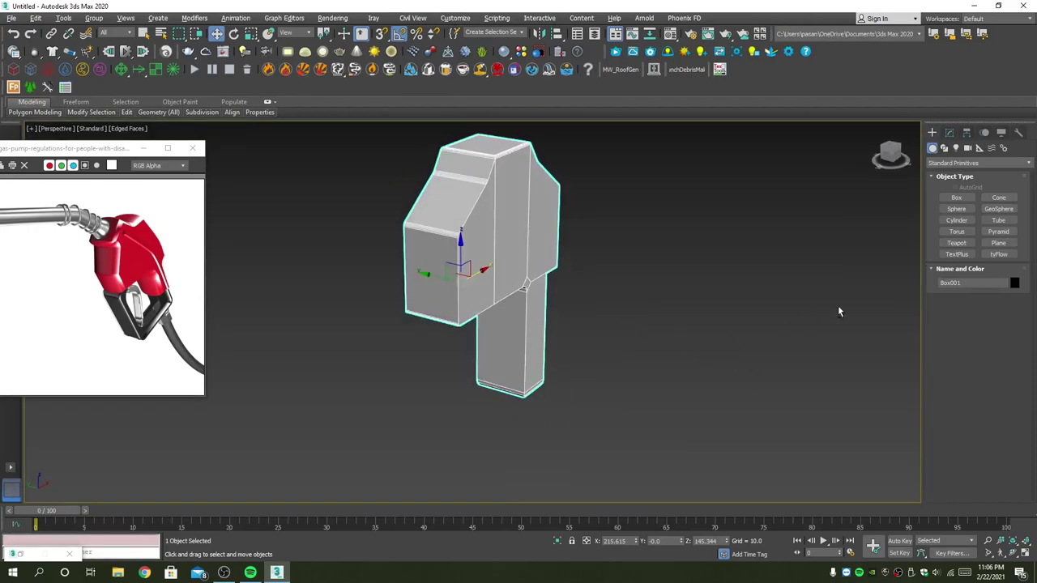
{"action": "left_click", "coordinate": [949, 132]}
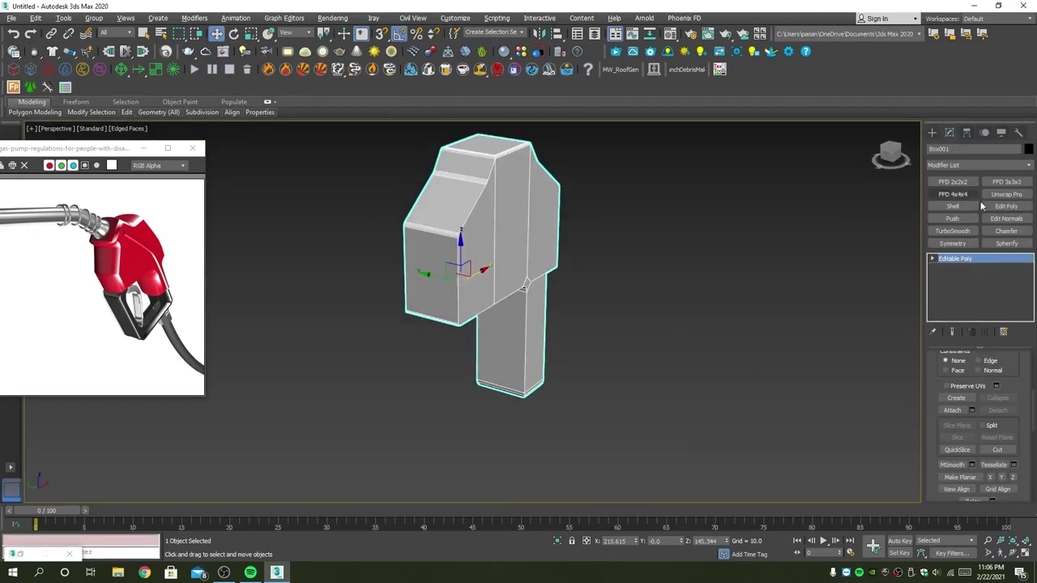
{"action": "left_click", "coordinate": [953, 232]}
{"action": "key", "text": "ctrl+z"}
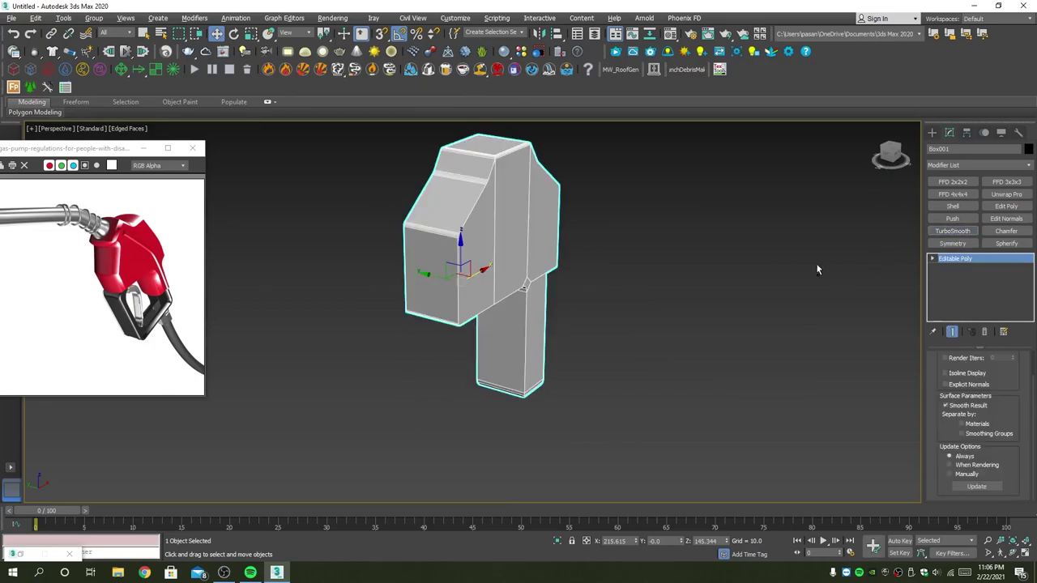
{"action": "mouse_move", "coordinate": [726, 290]}
{"action": "middle_mouse_down"}
{"action": "mouse_move", "coordinate": [769, 297]}
{"action": "mouse_move", "coordinate": [753, 300]}
{"action": "middle_mouse_up"}
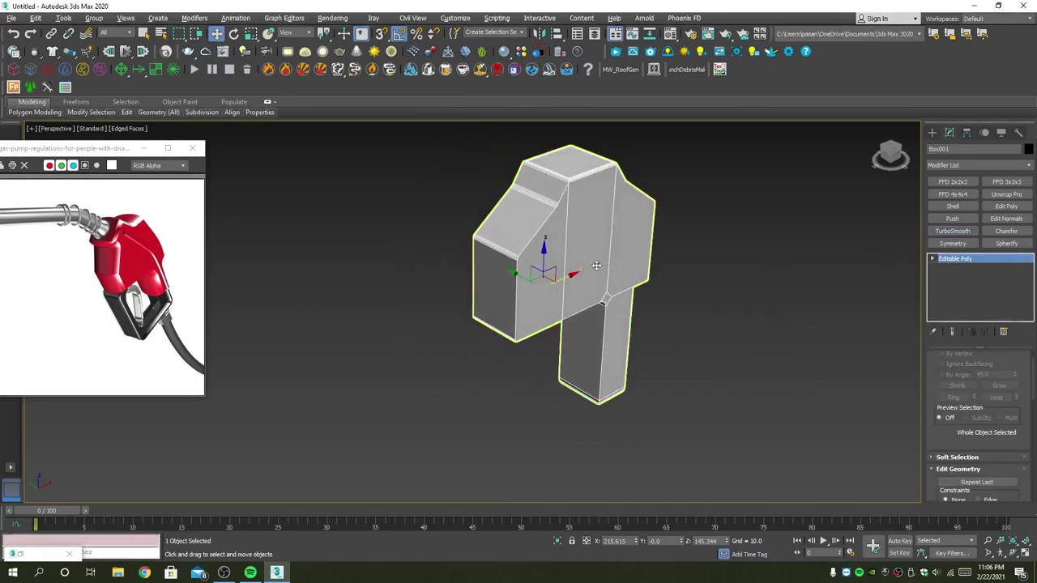
Select the front faces of the upper block and the post in Polygon mode.
{"action": "key", "text": "4"}
{"action": "key", "text": "q"}
{"action": "left_click", "coordinate": [559, 264]}
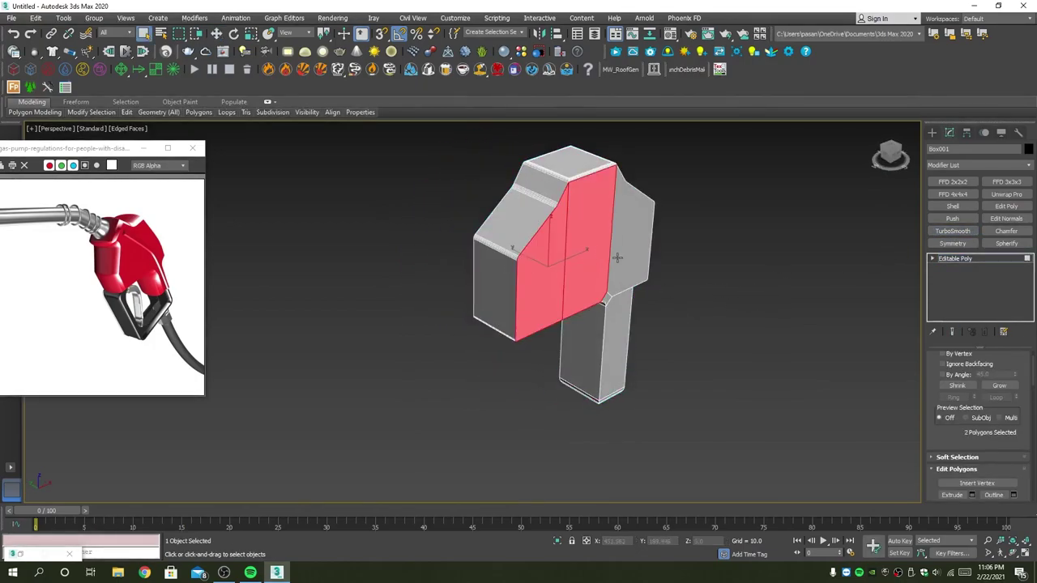
{"action": "left_click", "coordinate": [580, 258], "text": "ctrl"}
{"action": "left_click", "coordinate": [620, 257], "text": "ctrl"}
{"action": "left_click", "coordinate": [612, 308], "text": "ctrl"}
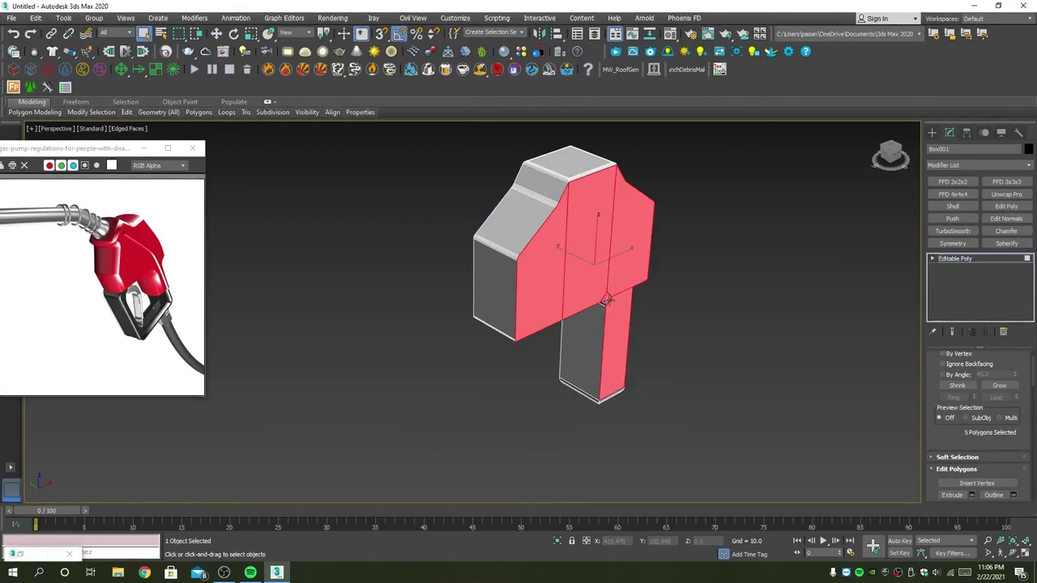
{"action": "mouse_move", "coordinate": [607, 300]}
{"action": "middle_mouse_down", "text": "alt"}
{"action": "mouse_move", "coordinate": [649, 383]}
{"action": "mouse_move", "coordinate": [619, 379]}
{"action": "mouse_move", "coordinate": [625, 362]}
{"action": "mouse_move", "coordinate": [683, 347]}
{"action": "mouse_move", "coordinate": [747, 352]}
{"action": "mouse_move", "coordinate": [555, 328]}
{"action": "middle_mouse_up", "text": "alt"}
{"action": "left_click", "coordinate": [519, 279], "text": "ctrl"}
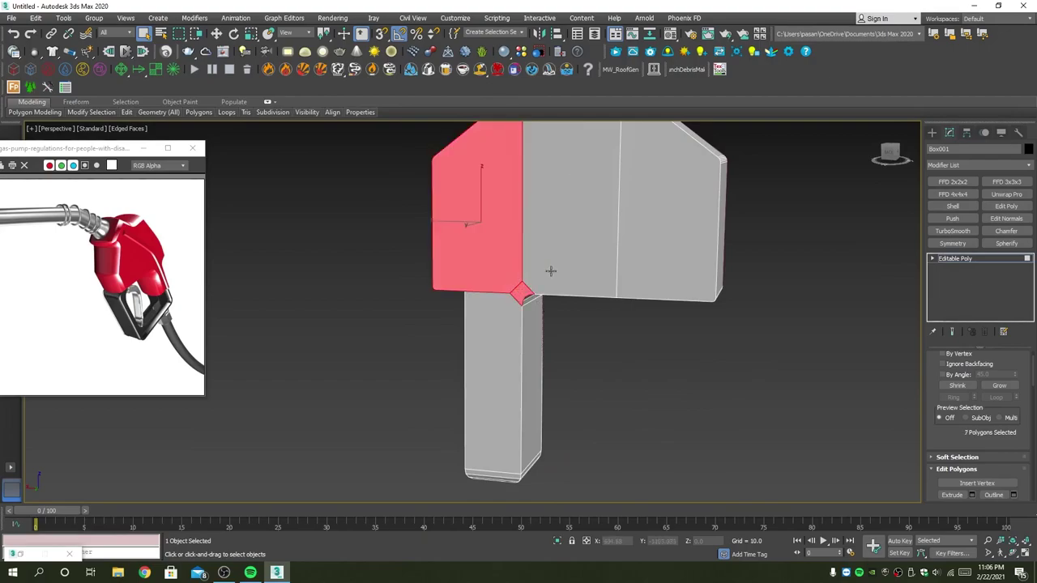
{"action": "left_click", "coordinate": [549, 274], "text": "ctrl"}
{"action": "left_click", "coordinate": [657, 278], "text": "ctrl"}
{"action": "left_click", "coordinate": [494, 366], "text": "ctrl"}
{"action": "scroll", "coordinate": [982, 374], "scroll_direction": "down", "scroll_amount": 2}
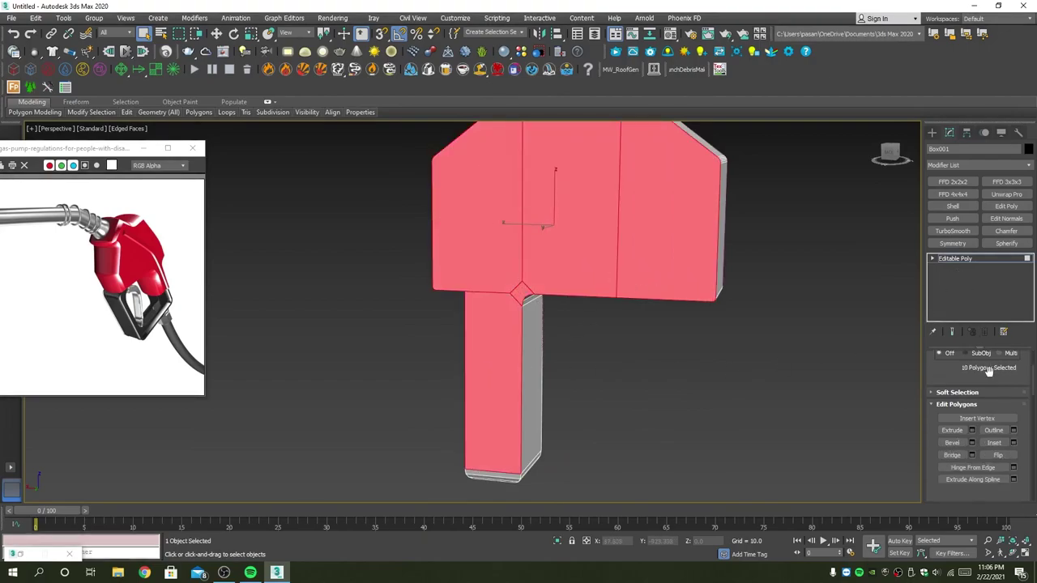
Bevel the selected faces out 0.507 with a -0.301 outline.
{"action": "left_click", "coordinate": [973, 443]}
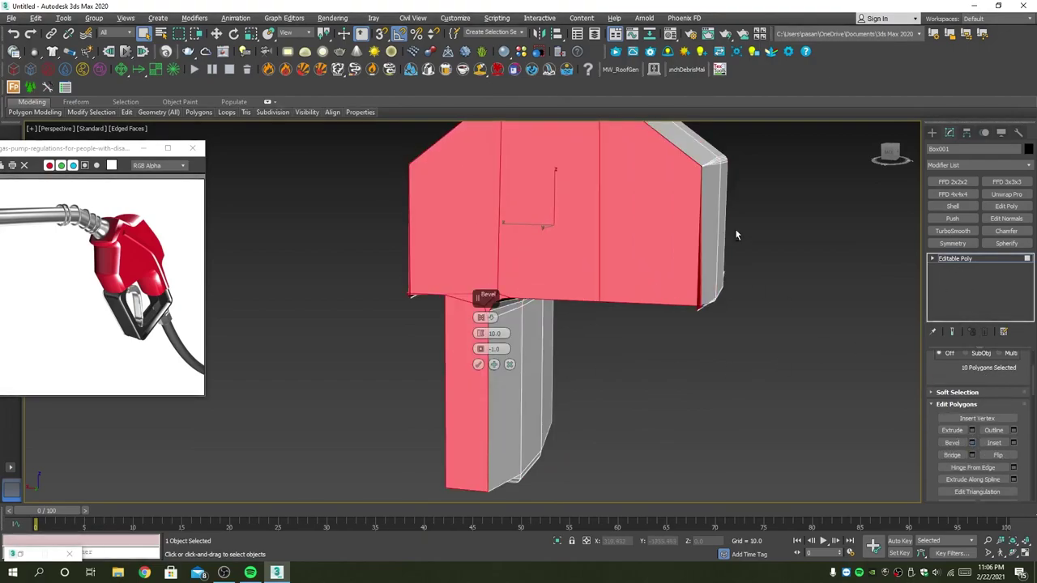
{"action": "middle_click_drag", "start_coordinate": [736, 235], "coordinate": [505, 295], "text": "alt"}
{"action": "mouse_move", "coordinate": [481, 334]}
{"action": "left_mouse_down"}
{"action": "mouse_move", "coordinate": [481, 369]}
{"action": "mouse_move", "coordinate": [481, 350]}
{"action": "left_mouse_up"}
{"action": "mouse_move", "coordinate": [742, 237]}
{"action": "middle_mouse_down", "text": "alt"}
{"action": "mouse_move", "coordinate": [680, 205]}
{"action": "mouse_move", "coordinate": [483, 359]}
{"action": "mouse_move", "coordinate": [603, 301]}
{"action": "mouse_move", "coordinate": [462, 297]}
{"action": "mouse_move", "coordinate": [569, 285]}
{"action": "mouse_move", "coordinate": [607, 220]}
{"action": "middle_mouse_up", "text": "alt"}
{"action": "left_click", "coordinate": [479, 365]}
{"action": "key", "text": "4"}
{"action": "scroll", "coordinate": [569, 286], "scroll_direction": "up", "scroll_amount": 2}
Bring the whole box into view and select one vertical head edge in Edge mode.
{"action": "scroll", "coordinate": [560, 300], "scroll_direction": "down", "scroll_amount": 2}
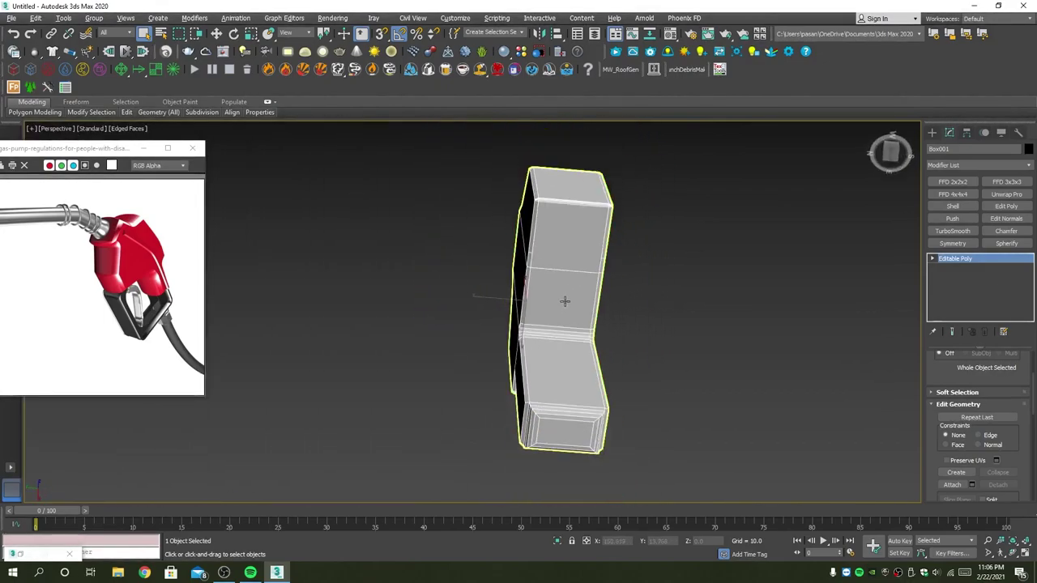
{"action": "mouse_move", "coordinate": [560, 300]}
{"action": "middle_mouse_down"}
{"action": "mouse_move", "coordinate": [577, 250]}
{"action": "mouse_move", "coordinate": [687, 235]}
{"action": "mouse_move", "coordinate": [689, 263]}
{"action": "mouse_move", "coordinate": [618, 262]}
{"action": "mouse_move", "coordinate": [620, 221]}
{"action": "mouse_move", "coordinate": [646, 232]}
{"action": "mouse_move", "coordinate": [644, 185]}
{"action": "mouse_move", "coordinate": [616, 299]}
{"action": "middle_mouse_up"}
{"action": "scroll", "coordinate": [600, 243], "scroll_direction": "up", "scroll_amount": 3}
{"action": "scroll", "coordinate": [664, 233], "scroll_direction": "down", "scroll_amount": 2}
{"action": "scroll", "coordinate": [637, 238], "scroll_direction": "up", "scroll_amount": 2}
{"action": "key", "text": "2"}
{"action": "scroll", "coordinate": [612, 285], "scroll_direction": "up", "scroll_amount": 2}
{"action": "left_click", "coordinate": [604, 245]}
Region-select the head's left vertical edges and add the right ones.
{"action": "scroll", "coordinate": [618, 288], "scroll_direction": "up", "scroll_amount": 2}
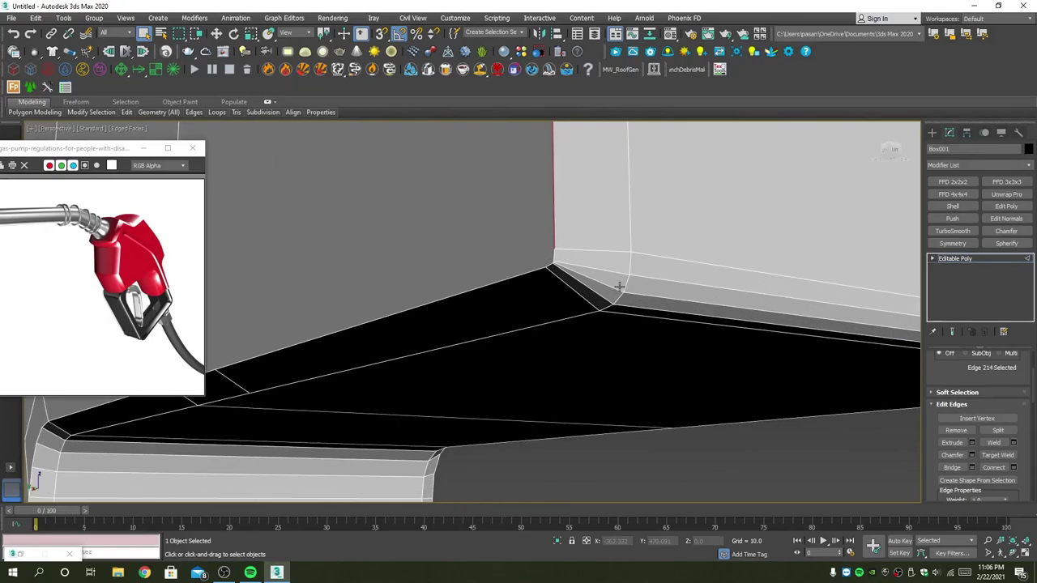
{"action": "scroll", "coordinate": [607, 289], "scroll_direction": "up", "scroll_amount": 1}
{"action": "scroll", "coordinate": [658, 254], "scroll_direction": "down", "scroll_amount": 4}
{"action": "mouse_move", "coordinate": [658, 254]}
{"action": "middle_mouse_down", "text": "alt"}
{"action": "mouse_move", "coordinate": [578, 300]}
{"action": "mouse_move", "coordinate": [535, 300]}
{"action": "middle_mouse_up", "text": "alt"}
{"action": "left_click_drag", "start_coordinate": [524, 282], "coordinate": [617, 315]}
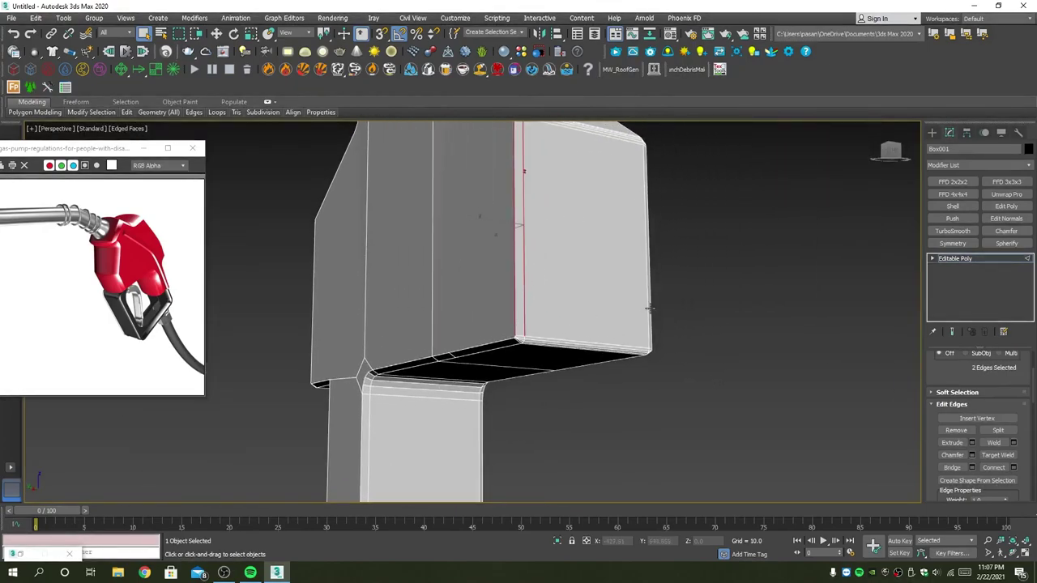
{"action": "left_click", "coordinate": [648, 307], "text": "ctrl"}
{"action": "left_click", "coordinate": [651, 311], "text": "ctrl"}
Trial a connecting edge across the head slid to -71, then discard it.
{"action": "mouse_move", "coordinate": [669, 310]}
{"action": "middle_mouse_down", "text": "alt"}
{"action": "mouse_move", "coordinate": [694, 311]}
{"action": "mouse_move", "coordinate": [671, 330]}
{"action": "middle_mouse_up", "text": "alt"}
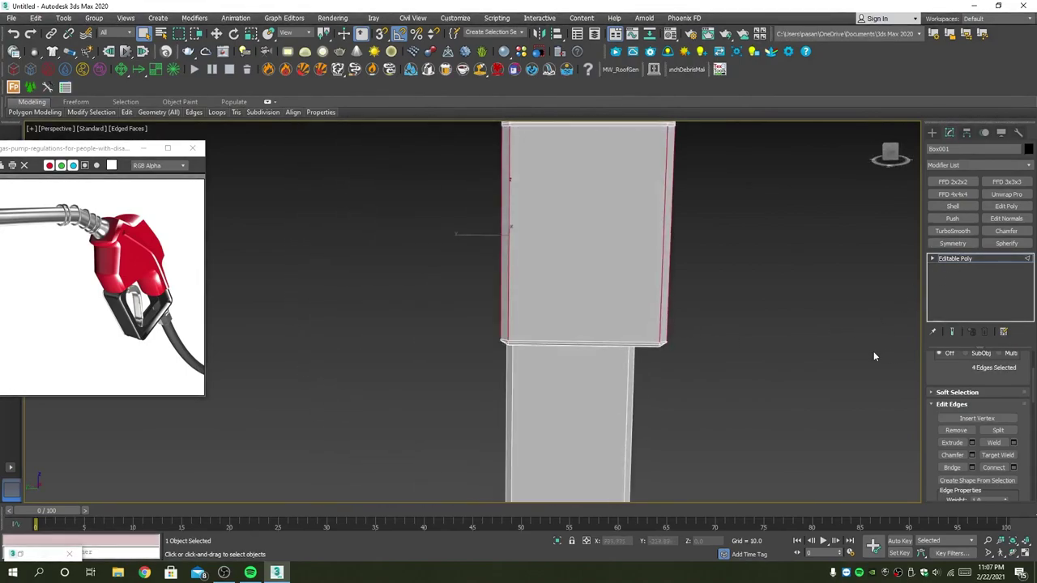
{"action": "right_click", "coordinate": [819, 377]}
{"action": "left_click", "coordinate": [724, 374]}
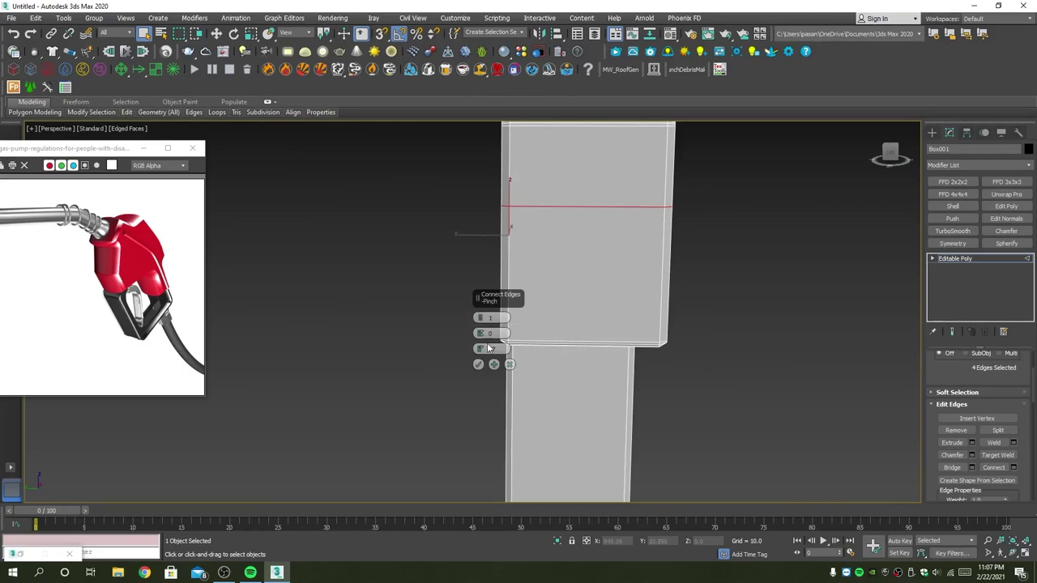
{"action": "mouse_move", "coordinate": [480, 349]}
{"action": "left_mouse_down"}
{"action": "mouse_move", "coordinate": [487, 435]}
{"action": "mouse_move", "coordinate": [512, 4]}
{"action": "left_mouse_up"}
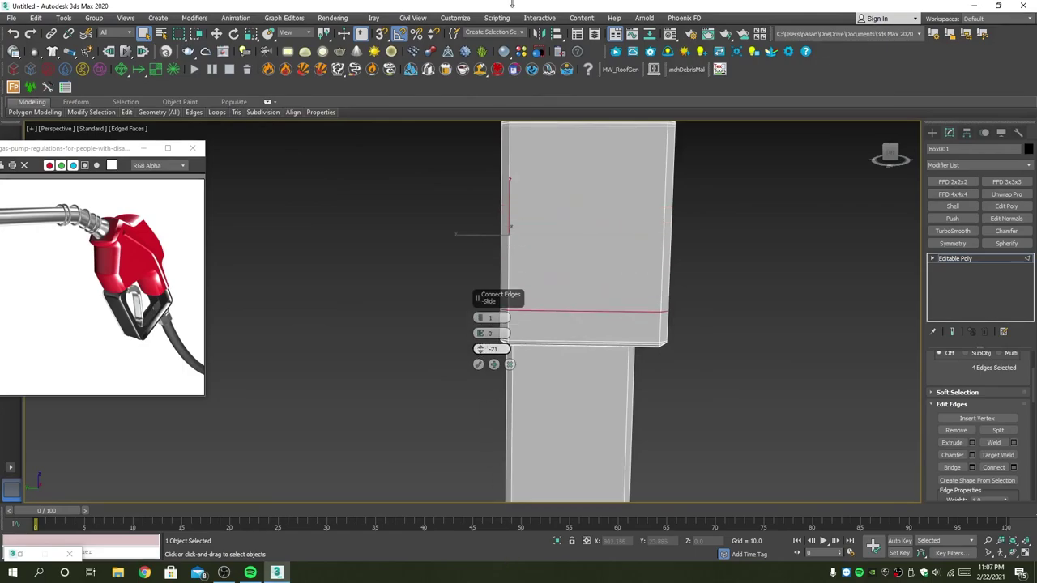
{"action": "left_click_drag", "start_coordinate": [512, 4], "coordinate": [505, 5]}
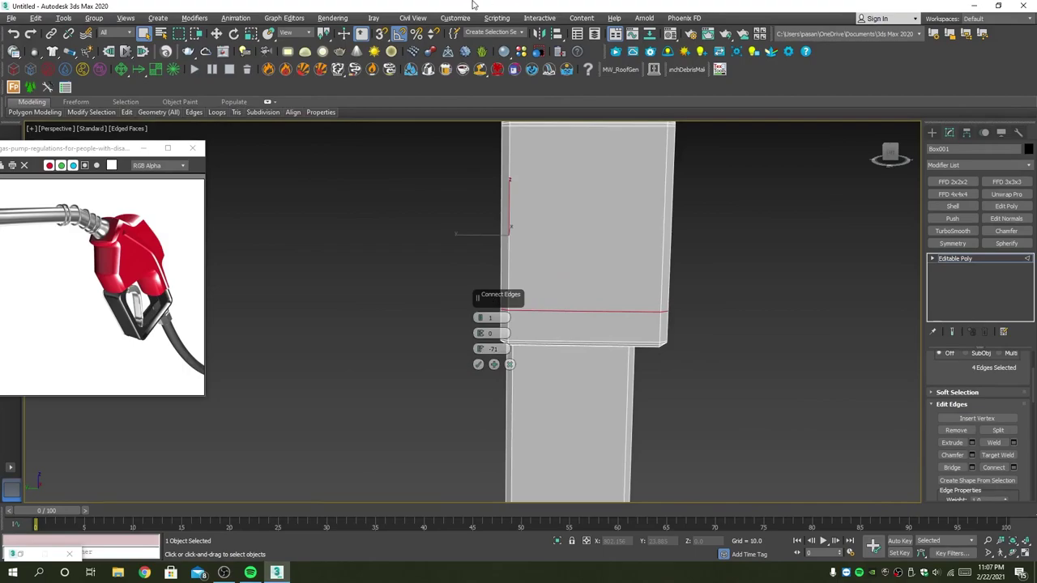
{"action": "left_click", "coordinate": [510, 364]}
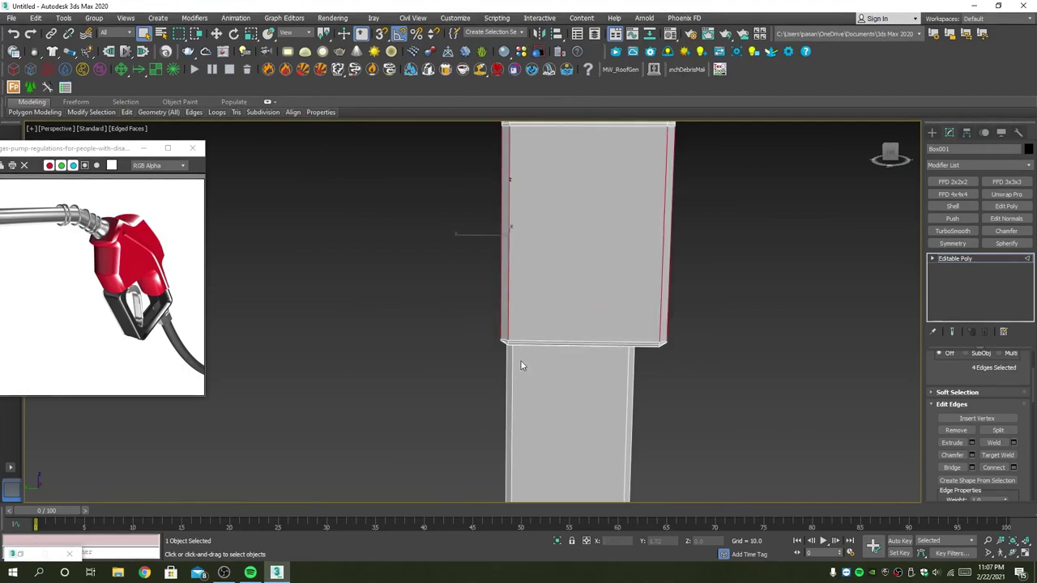
Select the two slanted edges on the head's underside.
{"action": "mouse_move", "coordinate": [523, 364]}
{"action": "middle_mouse_down", "text": "alt"}
{"action": "mouse_move", "coordinate": [590, 237]}
{"action": "mouse_move", "coordinate": [578, 236]}
{"action": "middle_mouse_up", "text": "alt"}
{"action": "scroll", "coordinate": [537, 327], "scroll_direction": "up", "scroll_amount": 3}
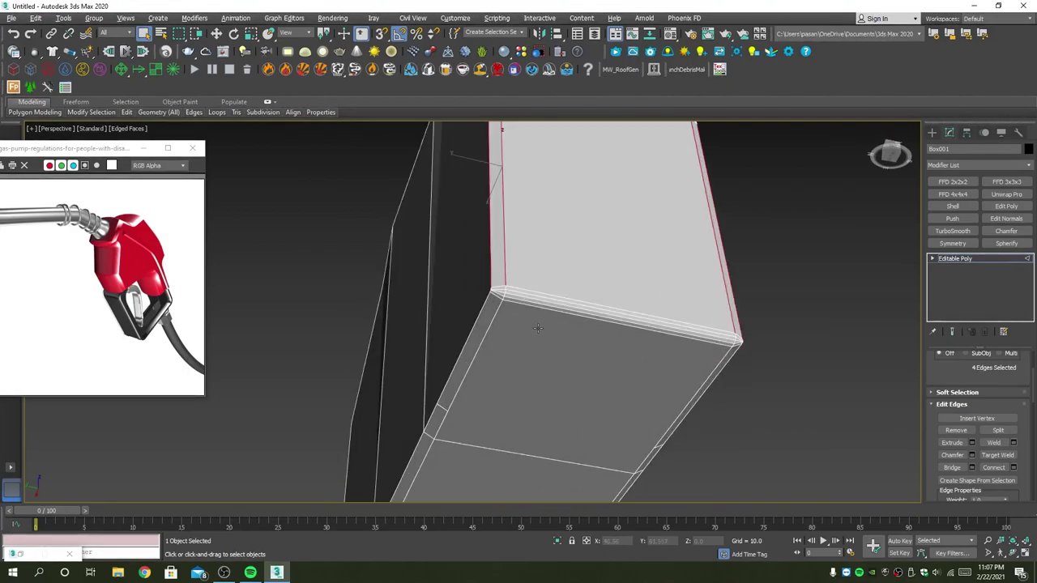
{"action": "scroll", "coordinate": [498, 327], "scroll_direction": "up", "scroll_amount": 2}
{"action": "left_click", "coordinate": [490, 312]}
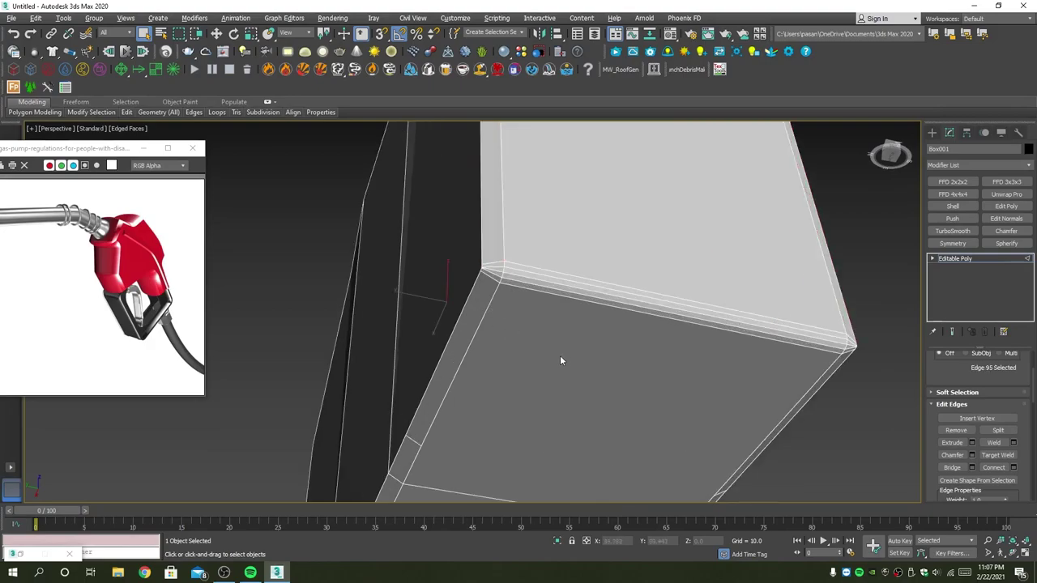
{"action": "left_click", "coordinate": [484, 312]}
{"action": "left_click", "coordinate": [800, 400], "text": "ctrl"}
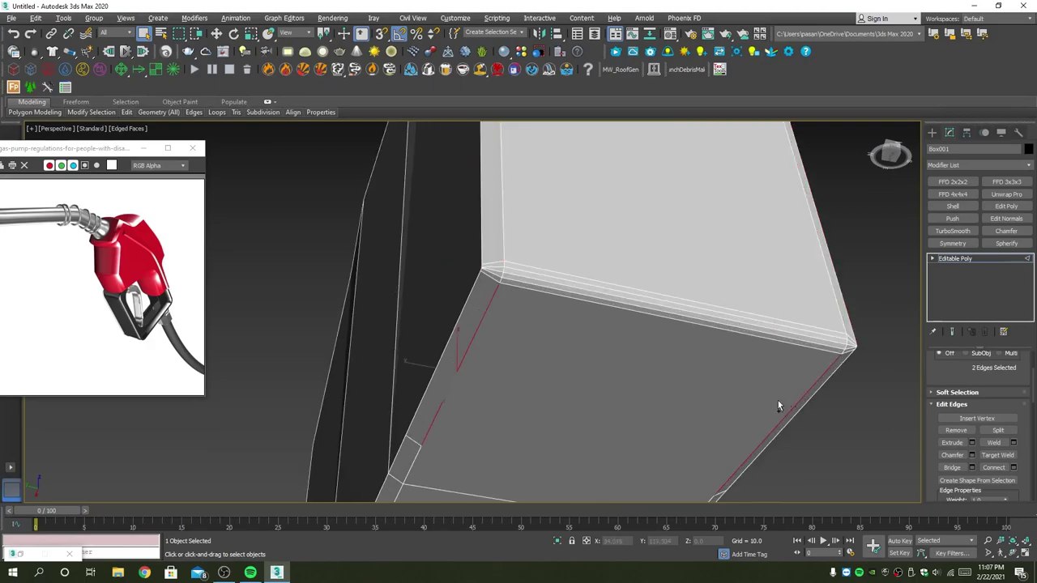
Remove the two selected underside edges and inspect the result.
{"action": "mouse_move", "coordinate": [778, 405]}
{"action": "middle_mouse_down", "text": "alt"}
{"action": "mouse_move", "coordinate": [678, 371]}
{"action": "mouse_move", "coordinate": [746, 303]}
{"action": "mouse_move", "coordinate": [751, 275]}
{"action": "mouse_move", "coordinate": [664, 287]}
{"action": "mouse_move", "coordinate": [630, 305]}
{"action": "mouse_move", "coordinate": [746, 303]}
{"action": "middle_mouse_up", "text": "alt"}
{"action": "scroll", "coordinate": [609, 336], "scroll_direction": "up", "scroll_amount": 5}
{"action": "key", "text": "2"}
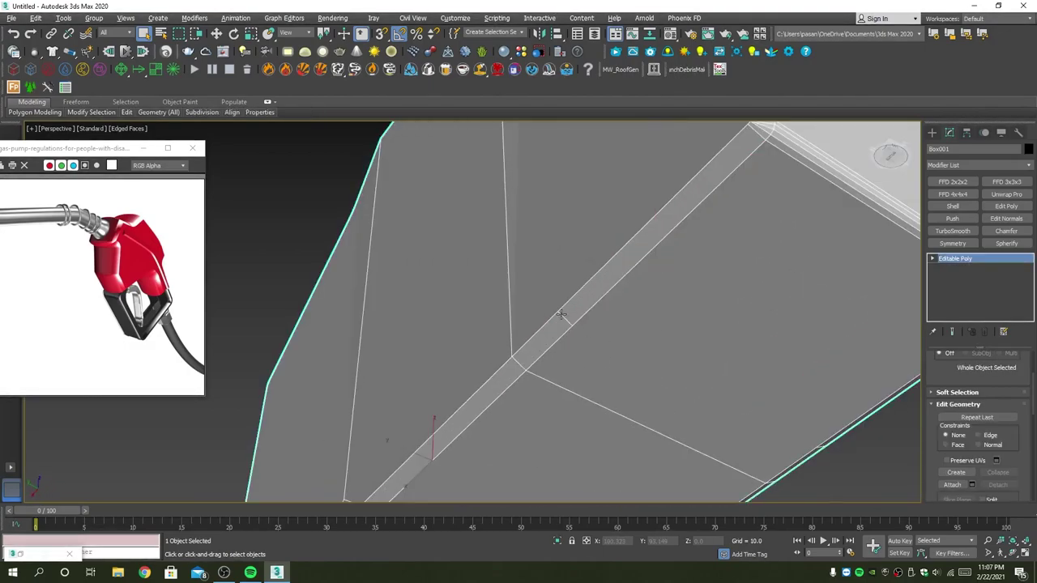
{"action": "key", "text": "2"}
{"action": "mouse_move", "coordinate": [560, 290]}
{"action": "middle_mouse_down", "text": "alt"}
{"action": "mouse_move", "coordinate": [741, 398]}
{"action": "mouse_move", "coordinate": [674, 388]}
{"action": "mouse_move", "coordinate": [746, 295]}
{"action": "middle_mouse_up", "text": "alt"}
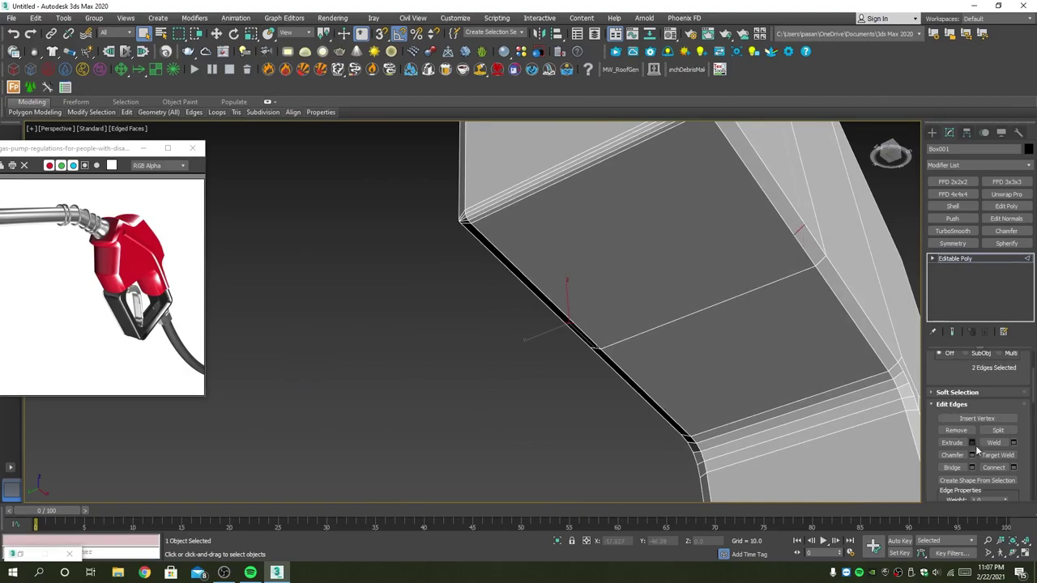
{"action": "left_click", "coordinate": [956, 430]}
{"action": "mouse_move", "coordinate": [640, 306]}
{"action": "middle_mouse_down", "text": "alt"}
{"action": "mouse_move", "coordinate": [731, 304]}
{"action": "mouse_move", "coordinate": [738, 277]}
{"action": "mouse_move", "coordinate": [709, 258]}
{"action": "mouse_move", "coordinate": [699, 292]}
{"action": "mouse_move", "coordinate": [705, 376]}
{"action": "mouse_move", "coordinate": [775, 294]}
{"action": "mouse_move", "coordinate": [817, 288]}
{"action": "mouse_move", "coordinate": [729, 294]}
{"action": "mouse_move", "coordinate": [724, 308]}
{"action": "mouse_move", "coordinate": [635, 334]}
{"action": "middle_mouse_up", "text": "alt"}
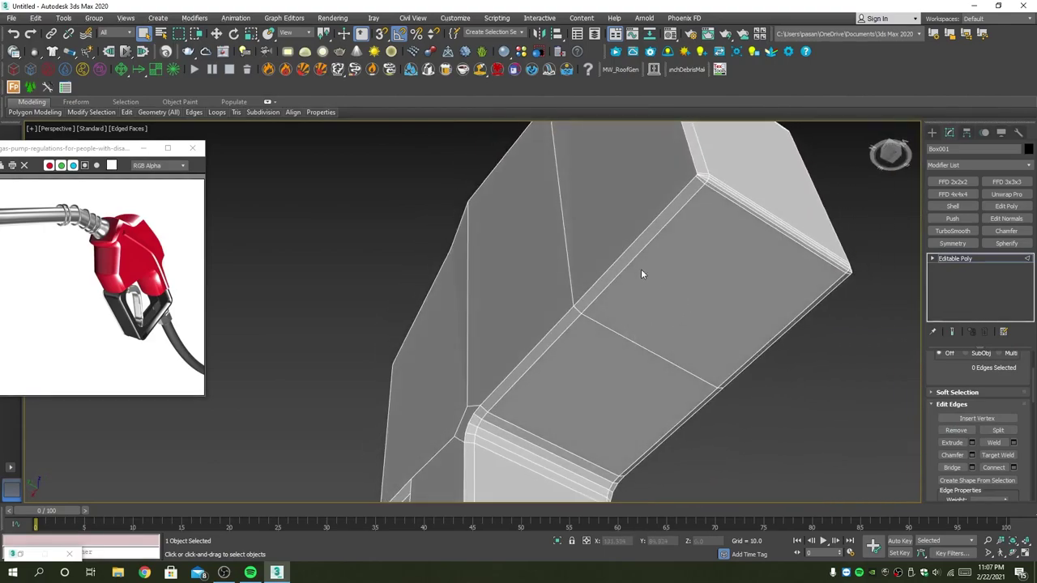
Connect two parallel edges on the head's end face with a new edge.
{"action": "key", "text": "2"}
{"action": "key", "text": "2"}
{"action": "left_click", "coordinate": [663, 226]}
{"action": "left_click", "coordinate": [812, 300], "text": "ctrl"}
{"action": "right_click", "coordinate": [767, 292]}
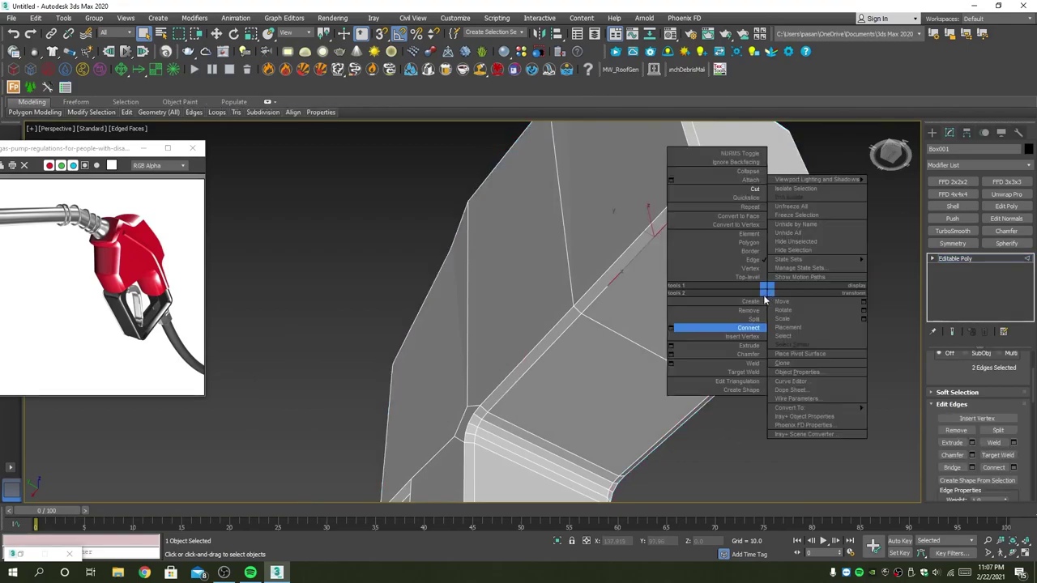
{"action": "left_click", "coordinate": [672, 328]}
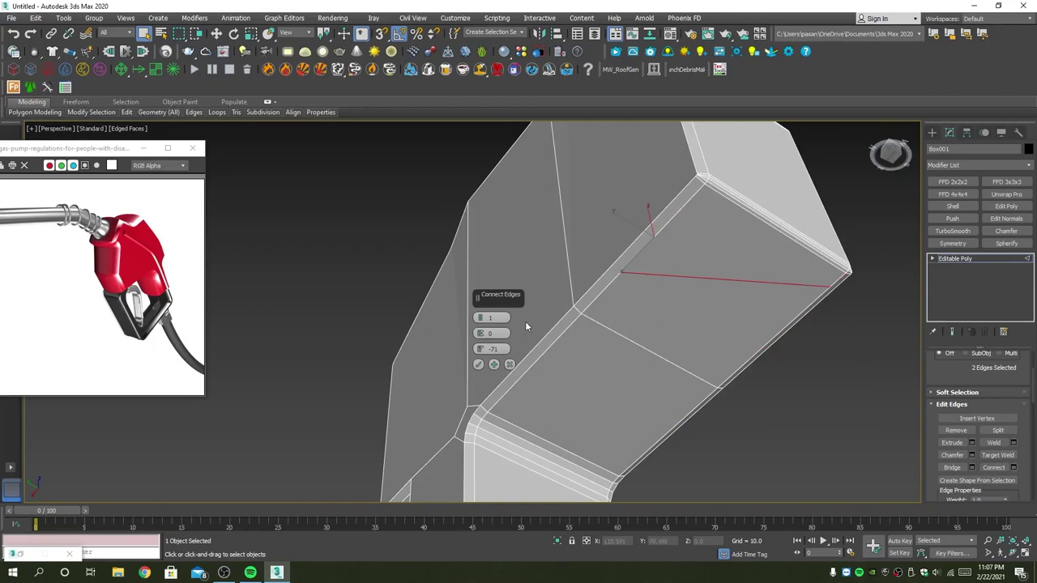
{"action": "left_click", "coordinate": [479, 364]}
Constrain moves to edges, slide the new edge near the front edge, and select the strip face.
{"action": "scroll", "coordinate": [996, 442], "scroll_direction": "down", "scroll_amount": 2}
{"action": "scroll", "coordinate": [993, 429], "scroll_direction": "down", "scroll_amount": 2}
{"action": "scroll", "coordinate": [991, 413], "scroll_direction": "down", "scroll_amount": 2}
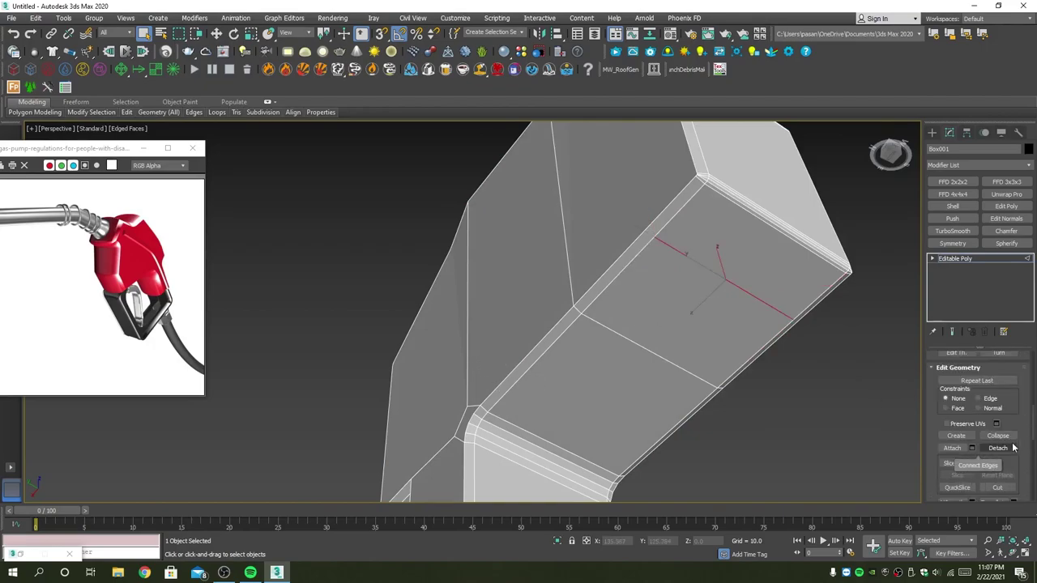
{"action": "left_click", "coordinate": [989, 399]}
{"action": "key", "text": "w"}
{"action": "left_click_drag", "start_coordinate": [753, 303], "coordinate": [735, 284]}
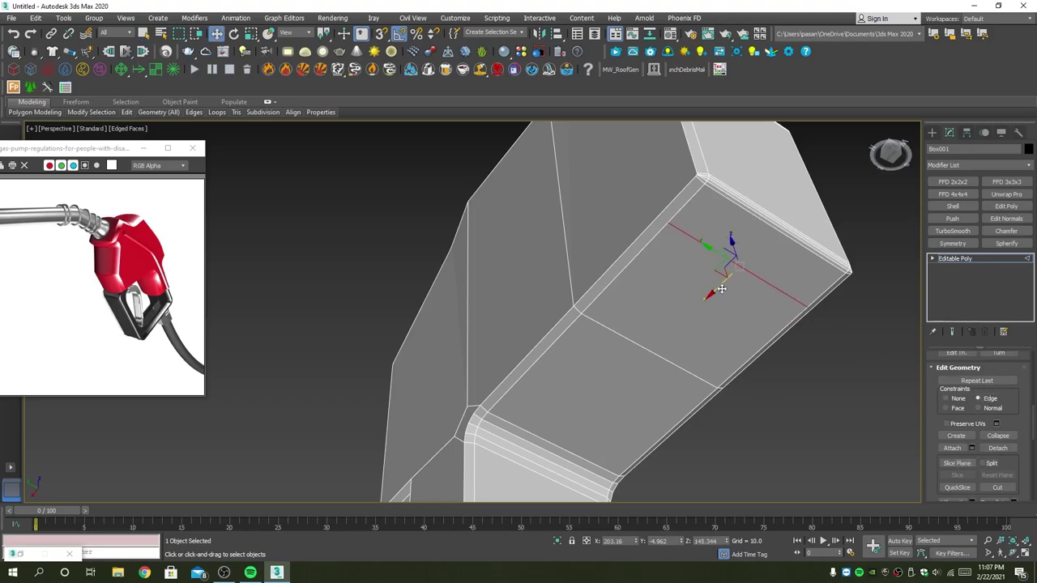
{"action": "key", "text": "4"}
{"action": "left_click", "coordinate": [763, 253]}
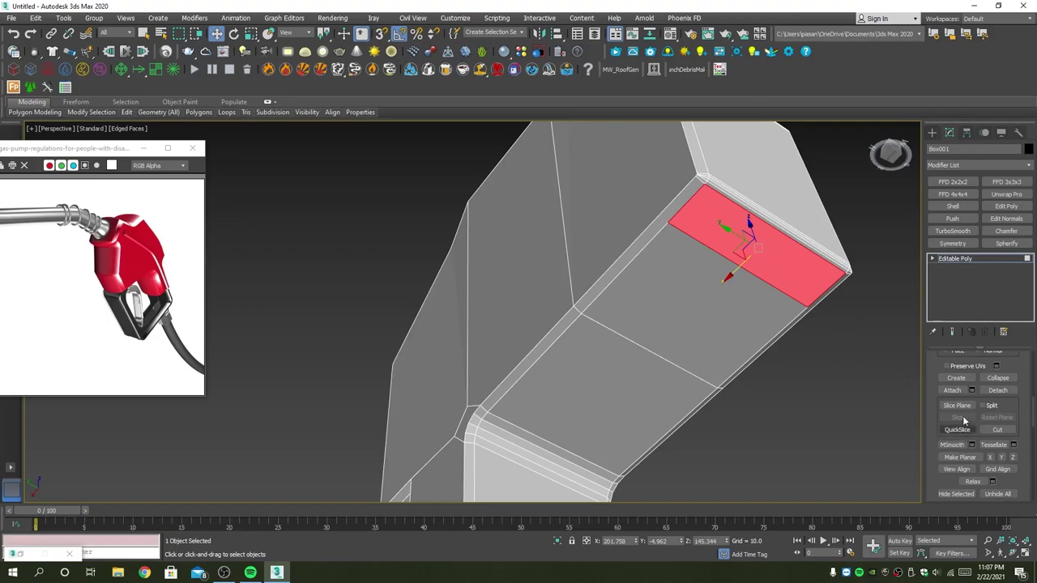
Bevel the narrow strip face with Height 0.806 and Outline -0.301.
{"action": "scroll", "coordinate": [959, 426], "scroll_direction": "up", "scroll_amount": 1}
{"action": "scroll", "coordinate": [972, 397], "scroll_direction": "up", "scroll_amount": 2}
{"action": "scroll", "coordinate": [973, 392], "scroll_direction": "up", "scroll_amount": 2}
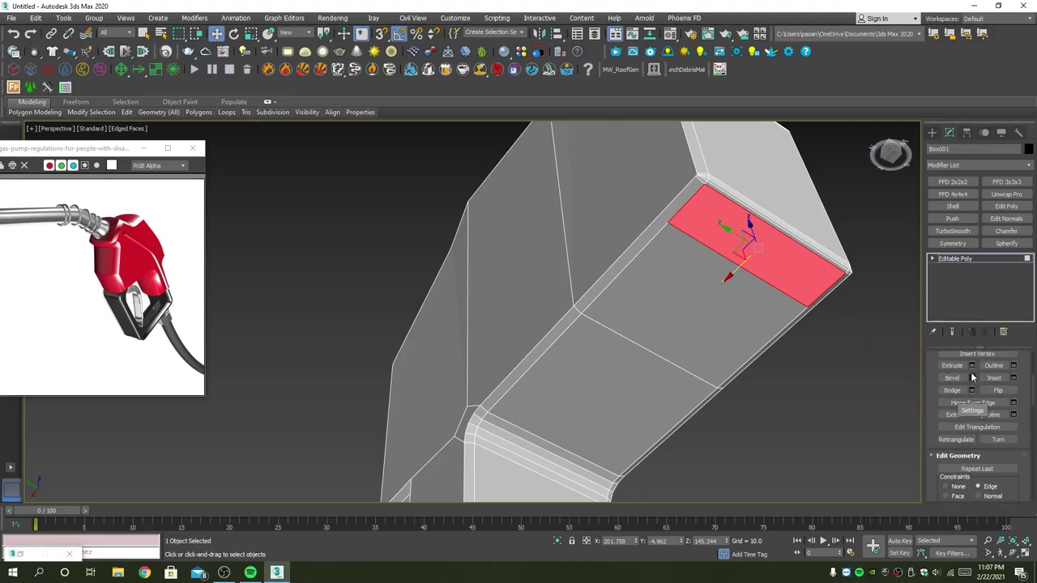
{"action": "left_click", "coordinate": [972, 378]}
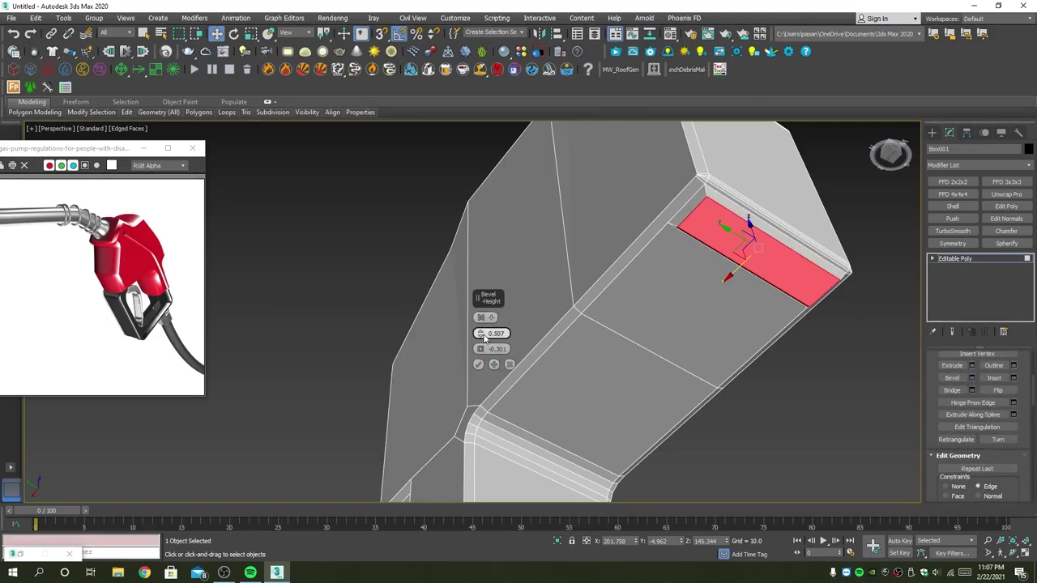
{"action": "left_click_drag", "start_coordinate": [481, 333], "coordinate": [481, 320]}
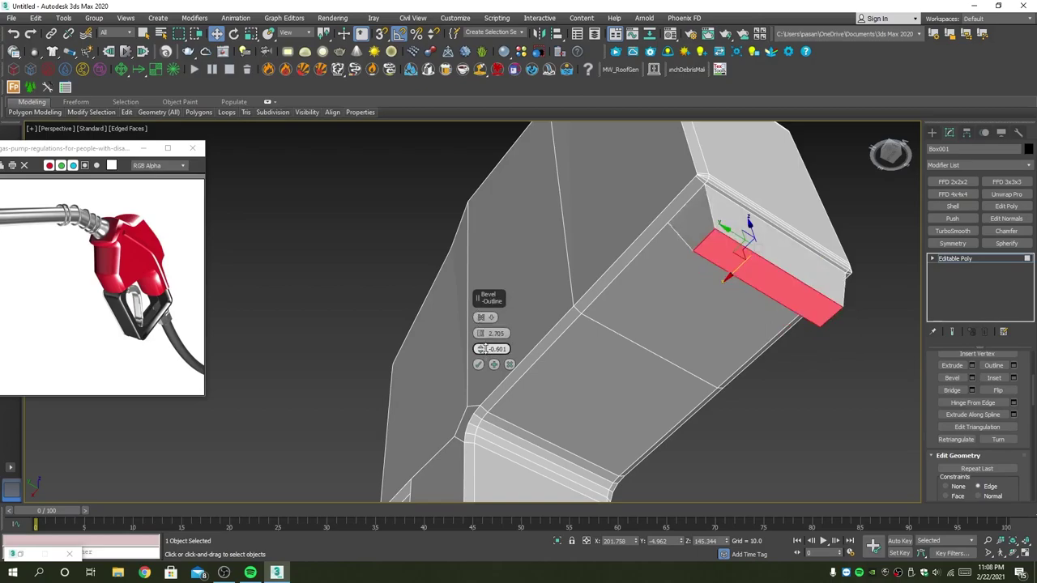
{"action": "left_click_drag", "start_coordinate": [480, 333], "coordinate": [483, 347]}
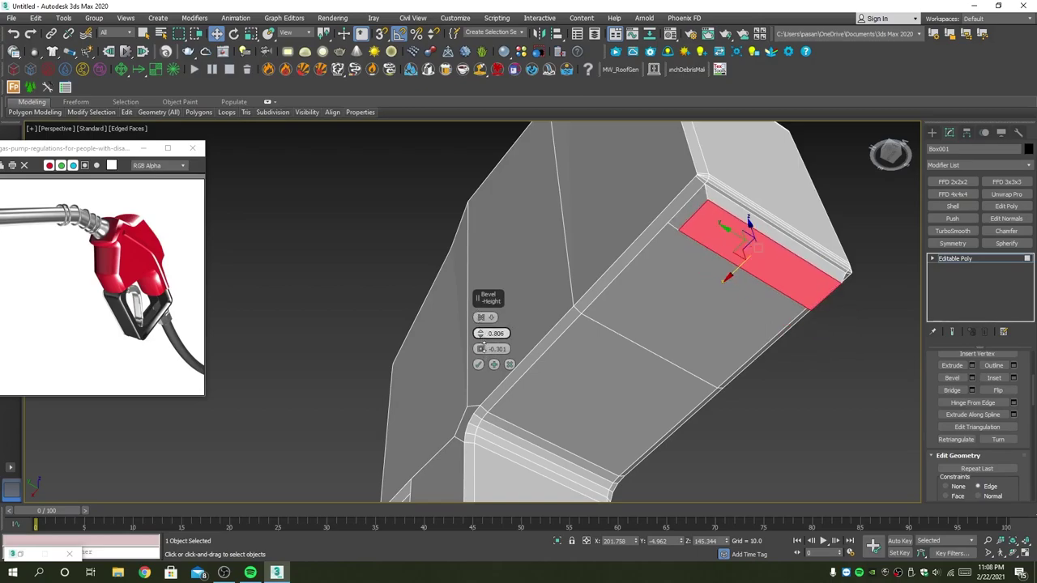
{"action": "left_click", "coordinate": [478, 365]}
Extrude the bevelled face outward into a long arm of height 10.0.
{"action": "mouse_move", "coordinate": [478, 364]}
{"action": "middle_mouse_down", "text": "alt"}
{"action": "mouse_move", "coordinate": [650, 342]}
{"action": "mouse_move", "coordinate": [639, 370]}
{"action": "middle_mouse_up", "text": "alt"}
{"action": "middle_click_drag", "start_coordinate": [684, 326], "coordinate": [674, 291], "text": "alt"}
{"action": "scroll", "coordinate": [674, 291], "scroll_direction": "up", "scroll_amount": 2}
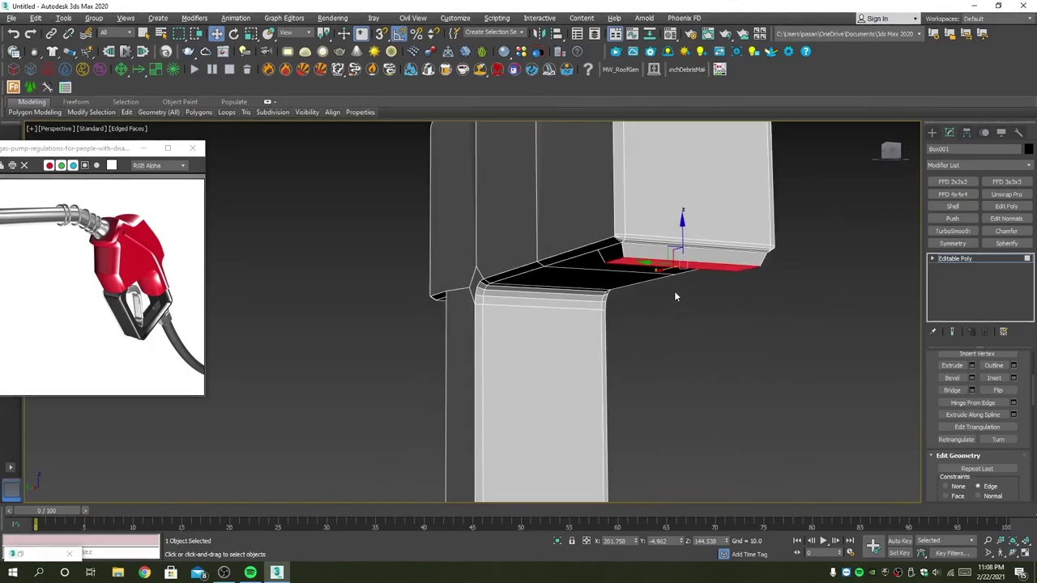
{"action": "key", "text": "q"}
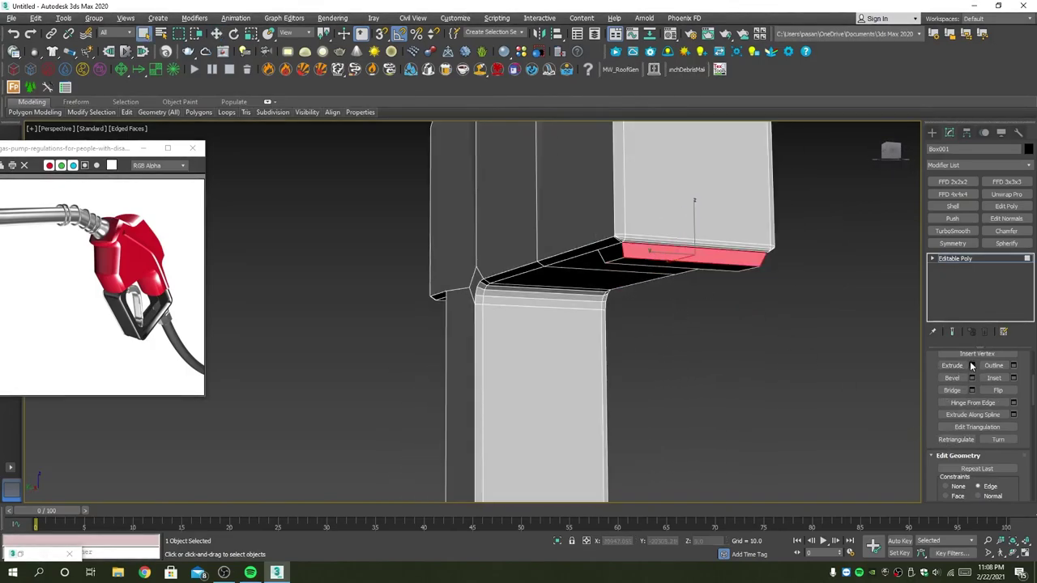
{"action": "left_click", "coordinate": [971, 366]}
{"action": "middle_click_drag", "start_coordinate": [729, 344], "coordinate": [777, 366], "text": "alt"}
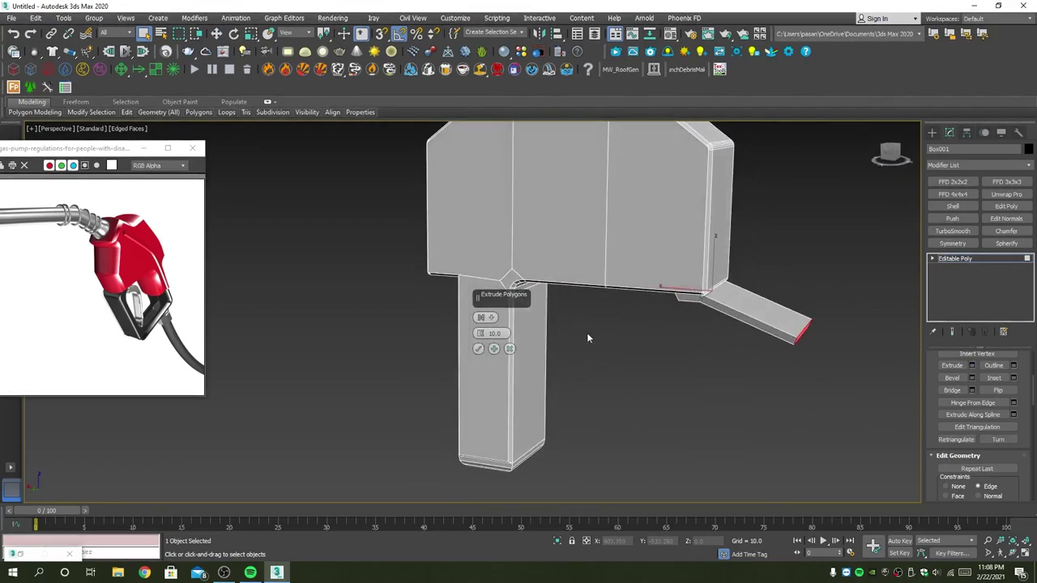
Commit the extrusion and raise the arm's tip in the front view so it lies horizontal.
{"action": "left_click", "coordinate": [478, 349]}
{"action": "key", "text": "alt+w"}
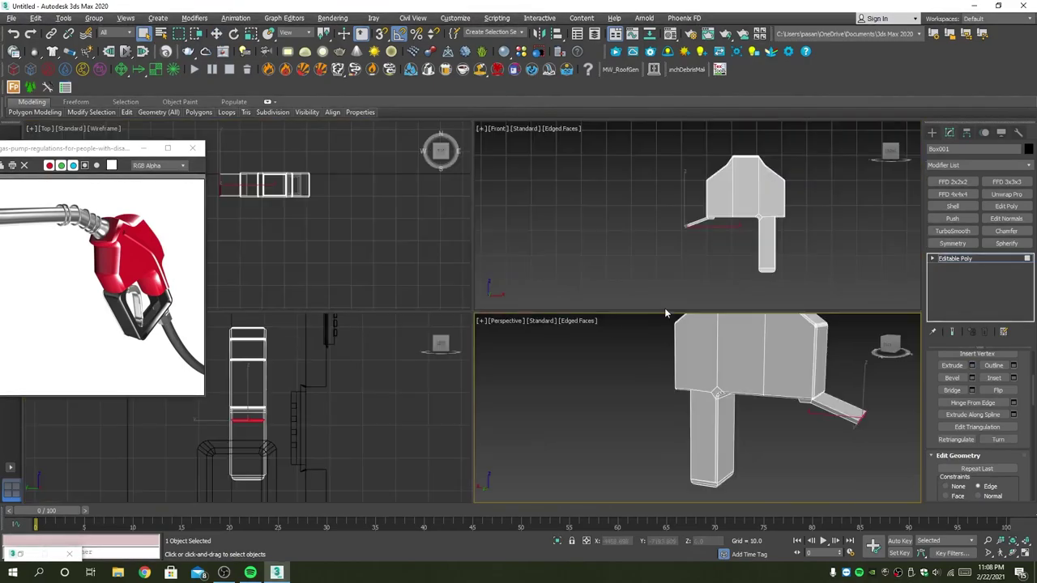
{"action": "key", "text": "alt+w"}
{"action": "scroll", "coordinate": [456, 287], "scroll_direction": "up", "scroll_amount": 3}
{"action": "scroll", "coordinate": [446, 316], "scroll_direction": "up", "scroll_amount": 2}
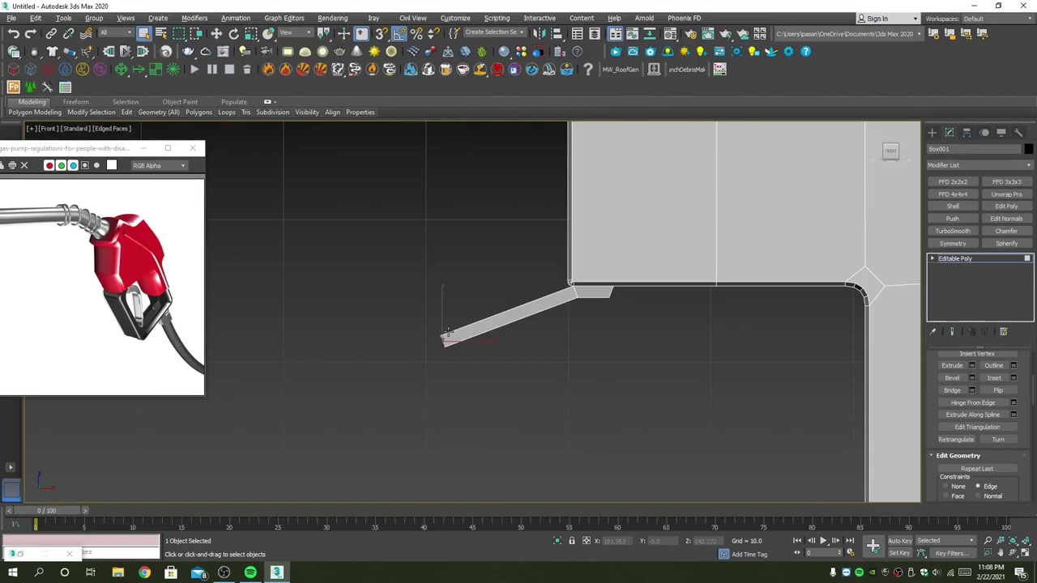
{"action": "key", "text": "w"}
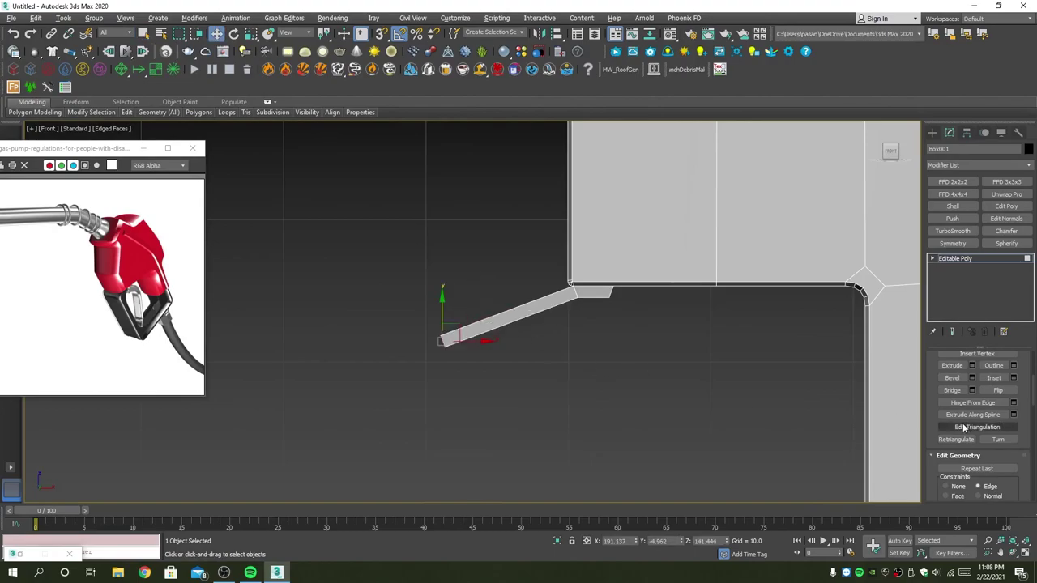
{"action": "scroll", "coordinate": [951, 408], "scroll_direction": "up", "scroll_amount": 3}
{"action": "scroll", "coordinate": [950, 410], "scroll_direction": "up", "scroll_amount": 2}
{"action": "scroll", "coordinate": [948, 421], "scroll_direction": "down", "scroll_amount": 2}
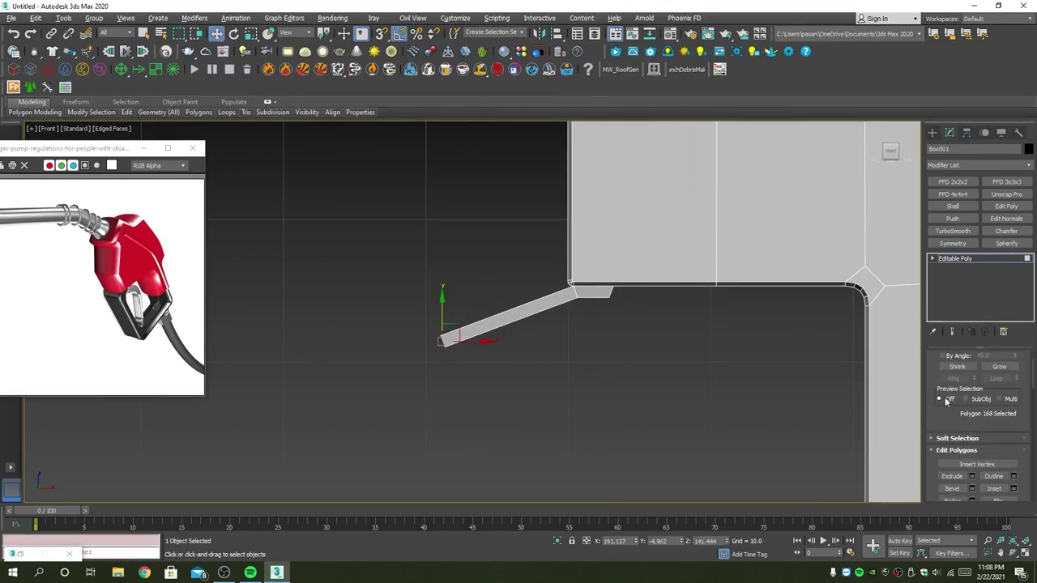
{"action": "scroll", "coordinate": [946, 438], "scroll_direction": "down", "scroll_amount": 2}
{"action": "scroll", "coordinate": [947, 453], "scroll_direction": "down", "scroll_amount": 1}
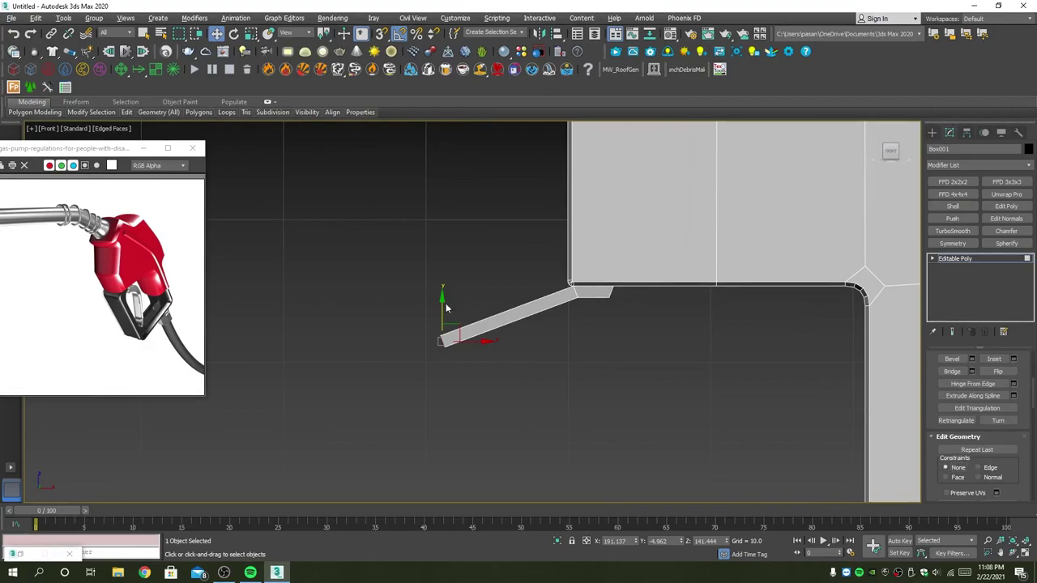
{"action": "left_click_drag", "start_coordinate": [442, 309], "coordinate": [457, 260]}
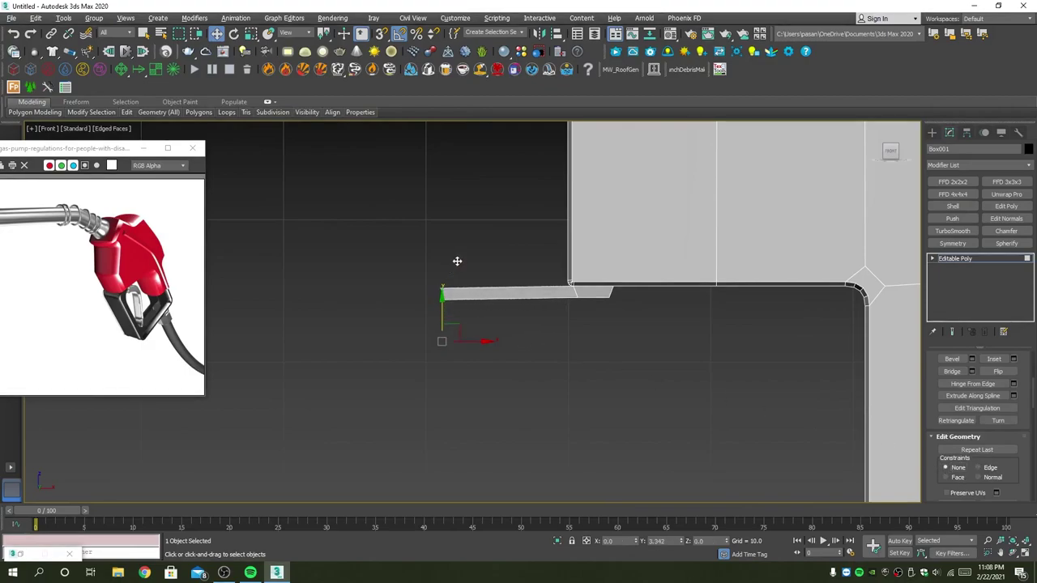
Pull the bar's end face back toward the handle to shorten the spout.
{"action": "key", "text": "r"}
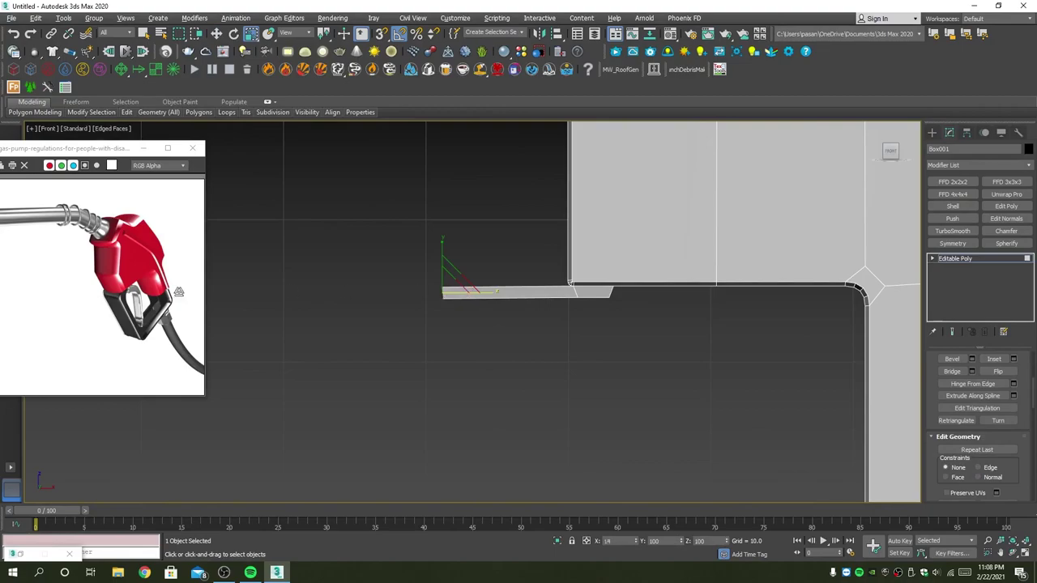
{"action": "key", "text": "w"}
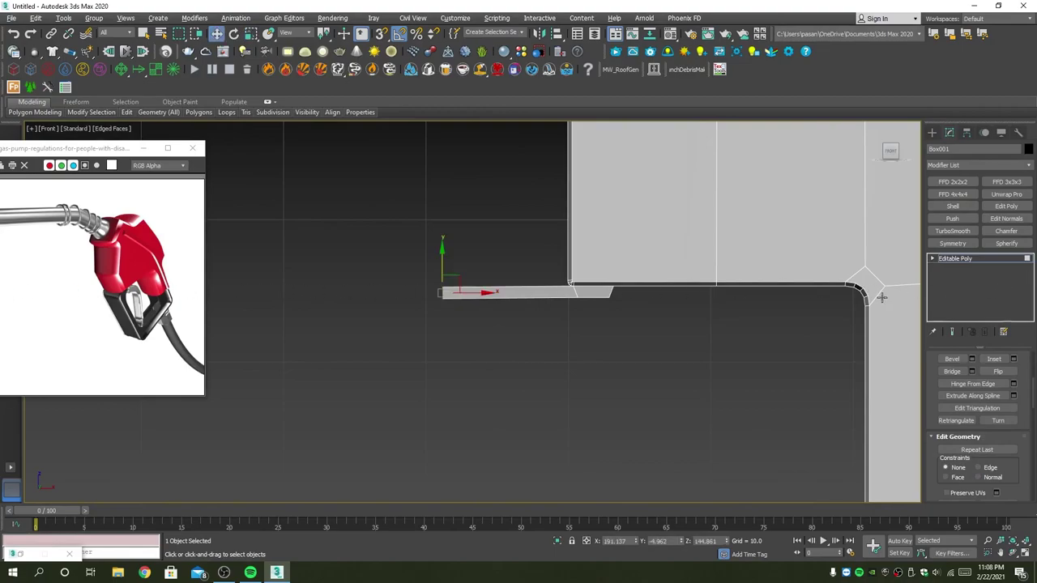
{"action": "left_click_drag", "start_coordinate": [489, 294], "coordinate": [559, 292]}
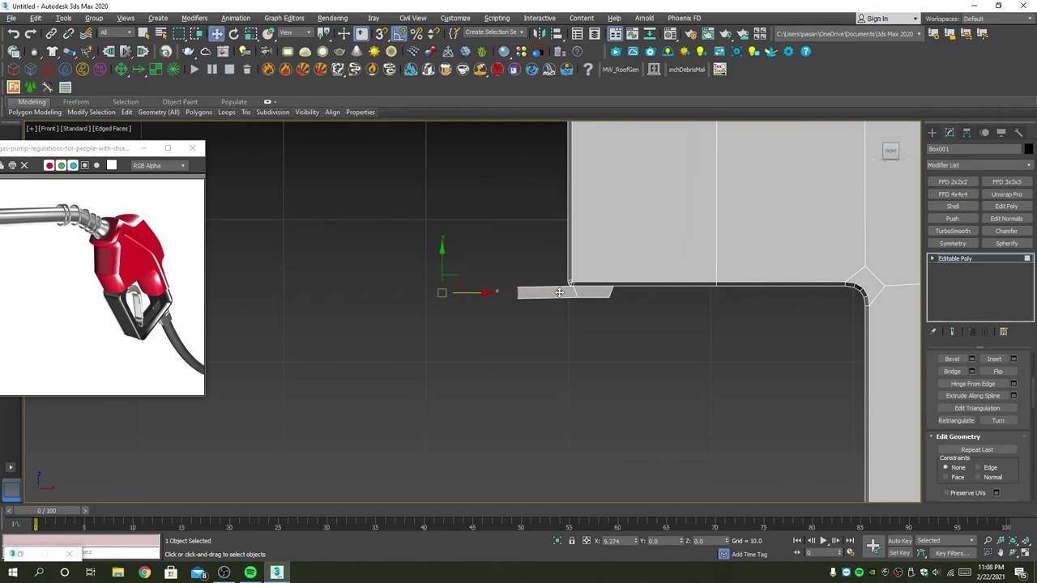
{"action": "left_click_drag", "start_coordinate": [555, 292], "coordinate": [555, 292]}
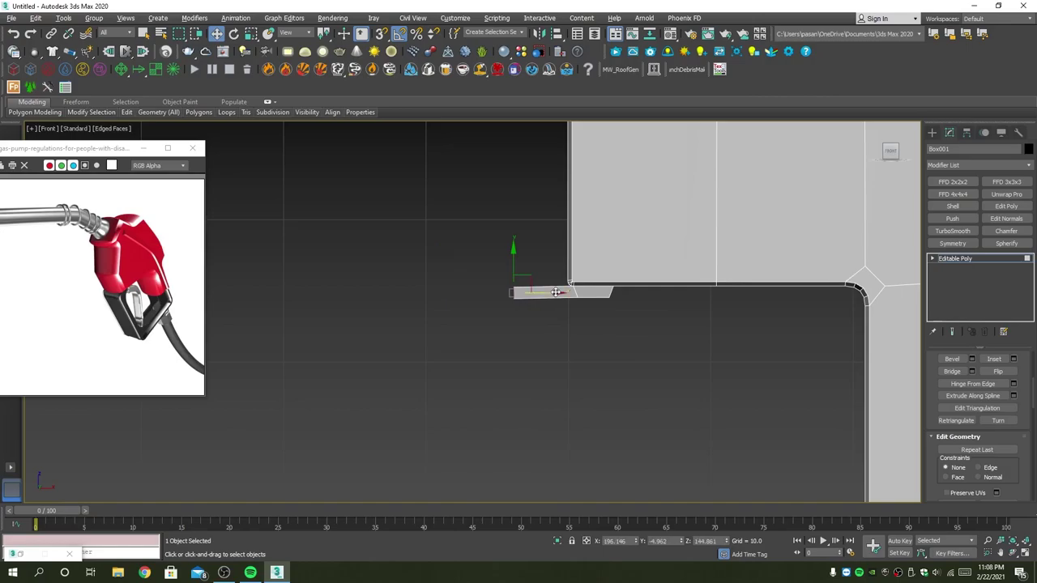
{"action": "key", "text": "p"}
{"action": "middle_click_drag", "start_coordinate": [800, 393], "coordinate": [796, 347], "text": "alt"}
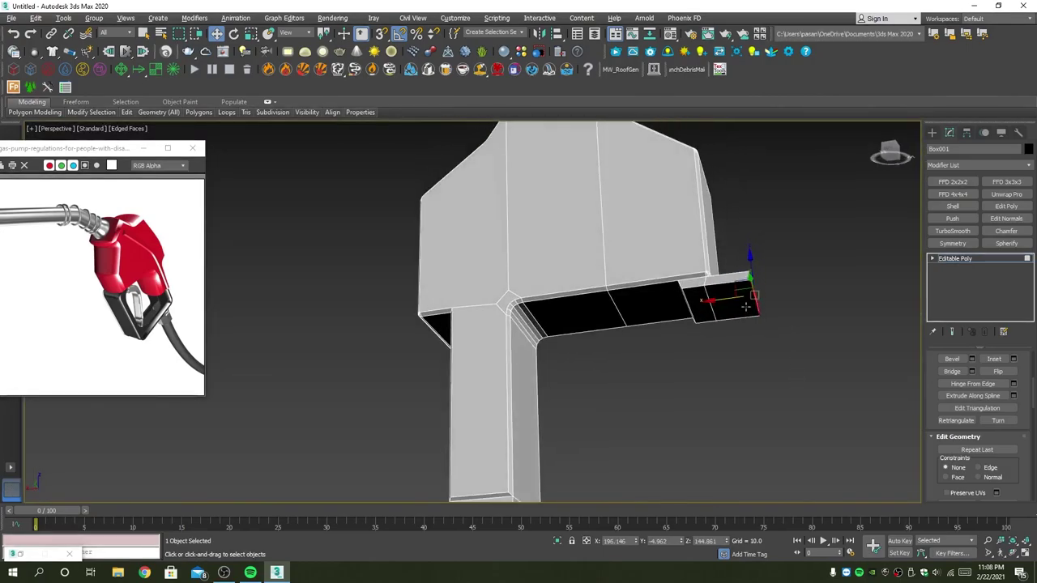
Add a connecting edge across the bar, slid to 72 near its outer end.
{"action": "scroll", "coordinate": [727, 293], "scroll_direction": "up", "scroll_amount": 3}
{"action": "scroll", "coordinate": [727, 294], "scroll_direction": "down", "scroll_amount": 5}
{"action": "scroll", "coordinate": [750, 296], "scroll_direction": "up", "scroll_amount": 6}
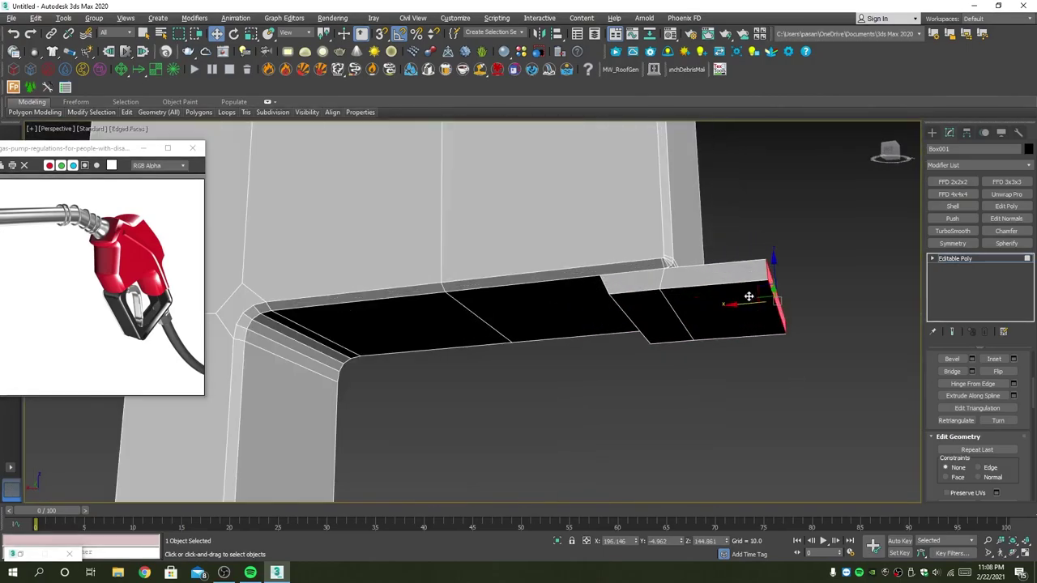
{"action": "key", "text": "2"}
{"action": "left_click", "coordinate": [737, 283]}
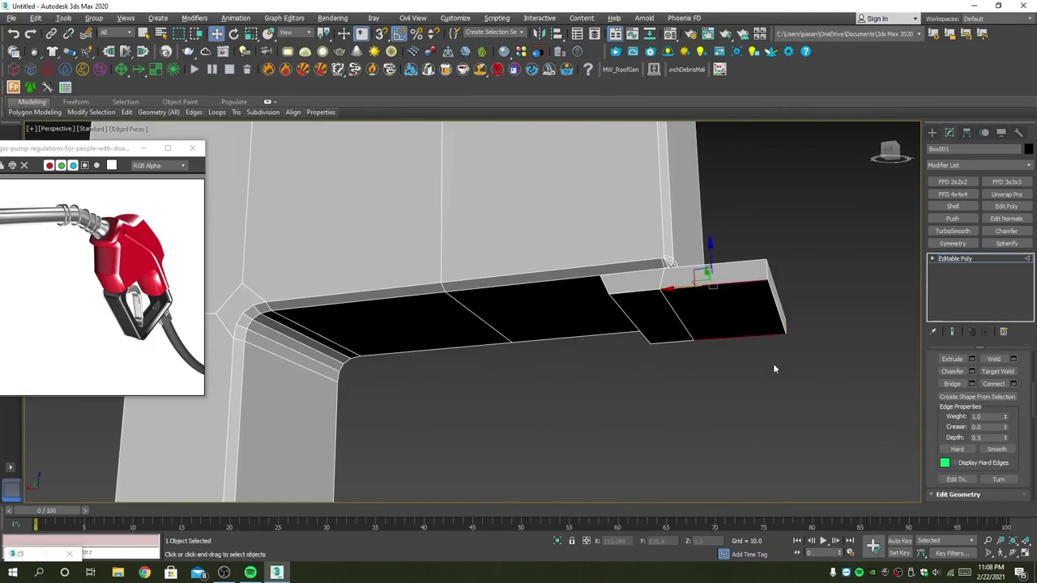
{"action": "right_click", "coordinate": [773, 363]}
{"action": "left_click", "coordinate": [678, 400]}
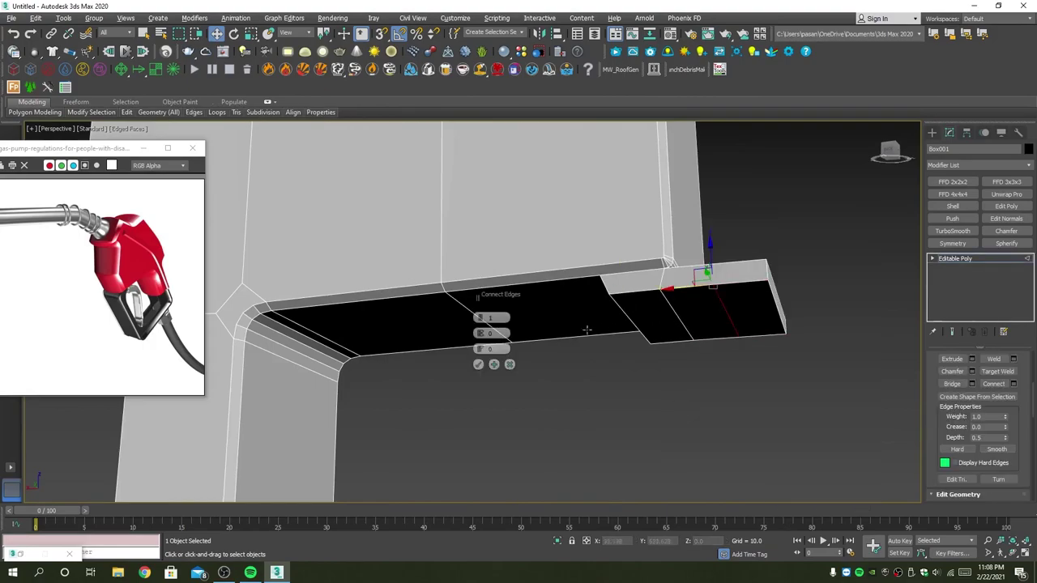
{"action": "mouse_move", "coordinate": [481, 349]}
{"action": "left_mouse_down"}
{"action": "mouse_move", "coordinate": [534, 197]}
{"action": "mouse_move", "coordinate": [503, 350]}
{"action": "left_mouse_up"}
{"action": "left_click", "coordinate": [479, 365]}
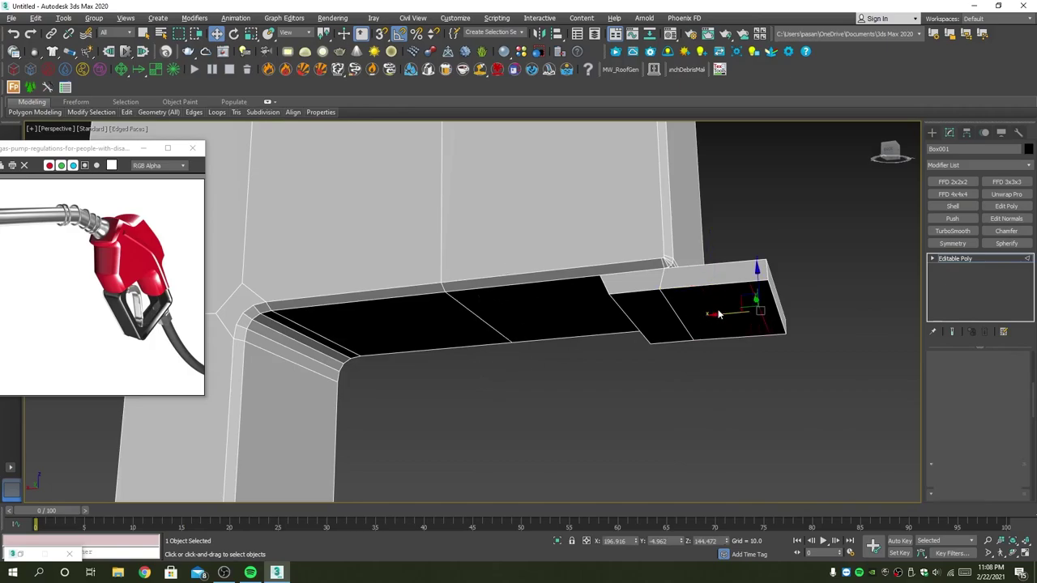
Select the bar's end face in Polygon mode.
{"action": "key", "text": "4"}
{"action": "left_click", "coordinate": [764, 300]}
{"action": "key", "text": "alt+w"}
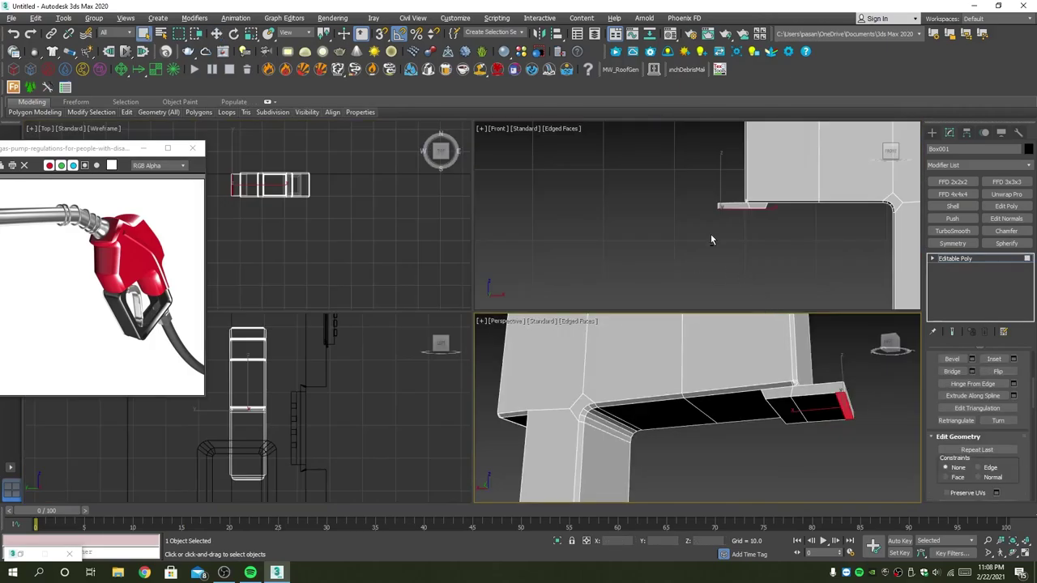
Extrude the bar's end face downward into a long vertical strip.
{"action": "key", "text": "alt+w"}
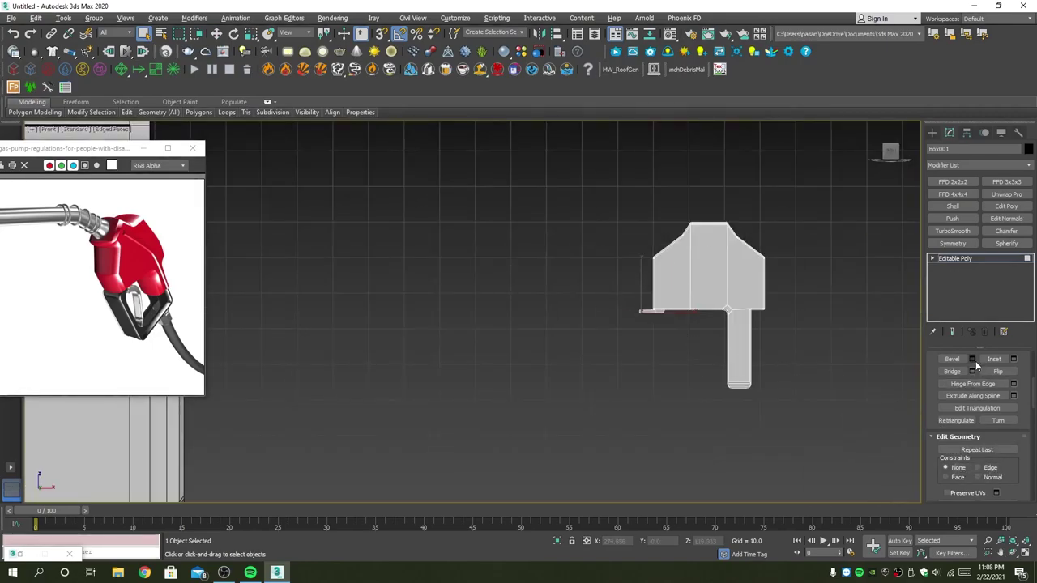
{"action": "left_click", "coordinate": [971, 371]}
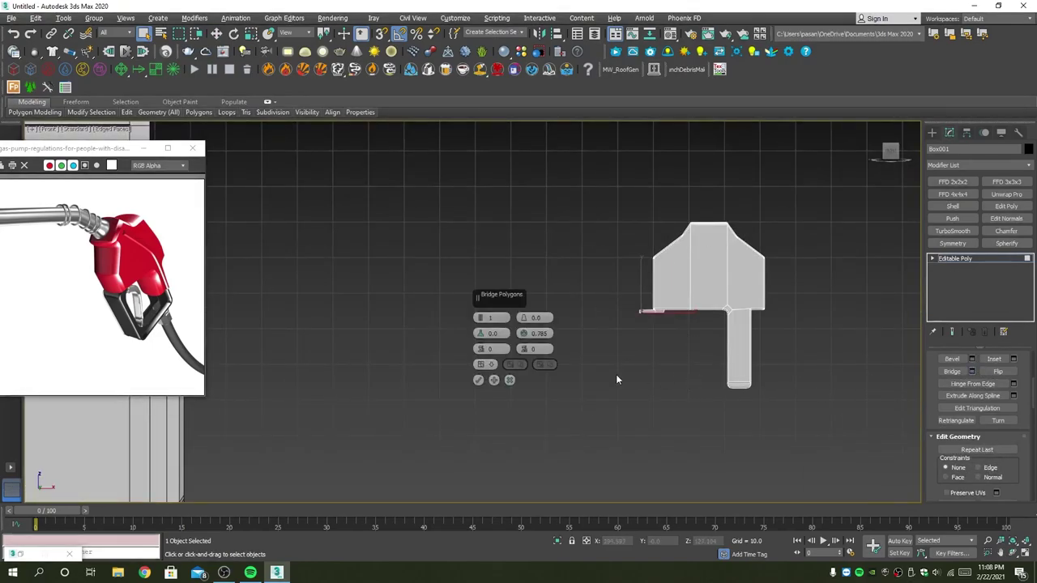
{"action": "left_click", "coordinate": [510, 381]}
{"action": "scroll", "coordinate": [985, 366], "scroll_direction": "up", "scroll_amount": 2}
{"action": "left_click", "coordinate": [971, 395]}
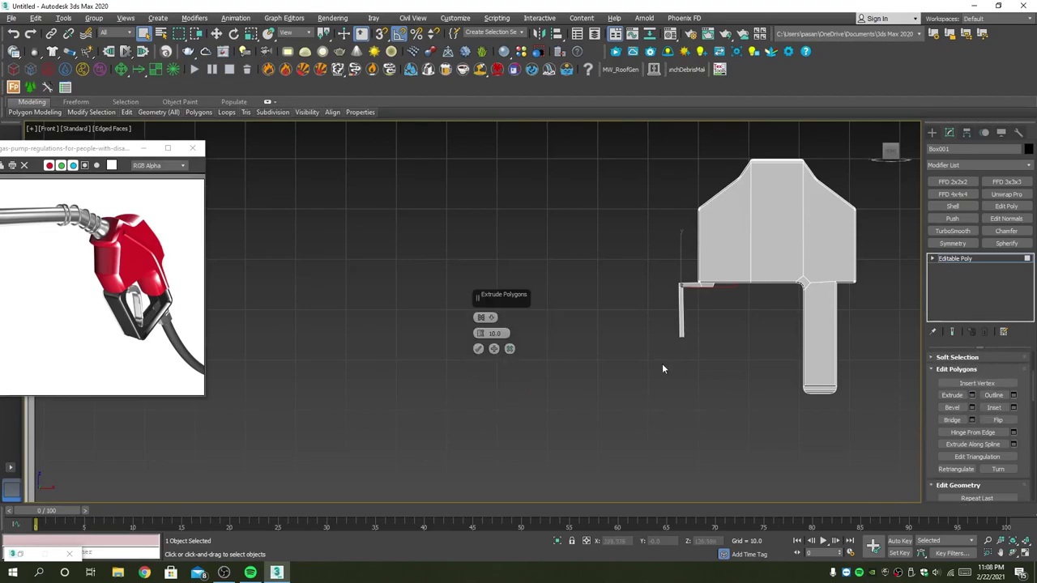
{"action": "left_click_drag", "start_coordinate": [479, 335], "coordinate": [484, 296]}
{"action": "left_click", "coordinate": [495, 348]}
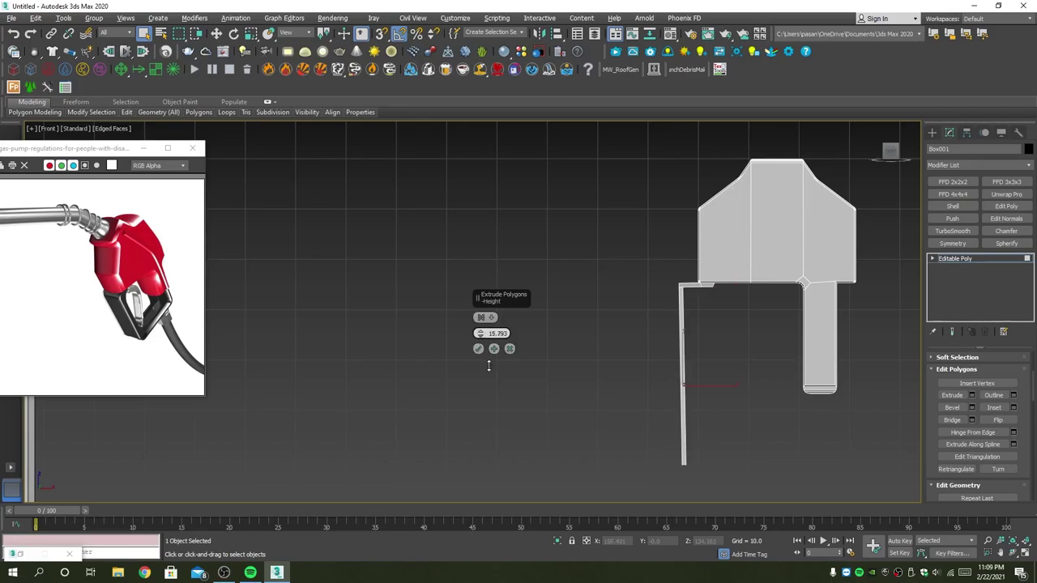
Add a second short extrusion of 1.31 on the strip and confirm it.
{"action": "left_click_drag", "start_coordinate": [488, 366], "coordinate": [499, 427]}
{"action": "left_click", "coordinate": [479, 348]}
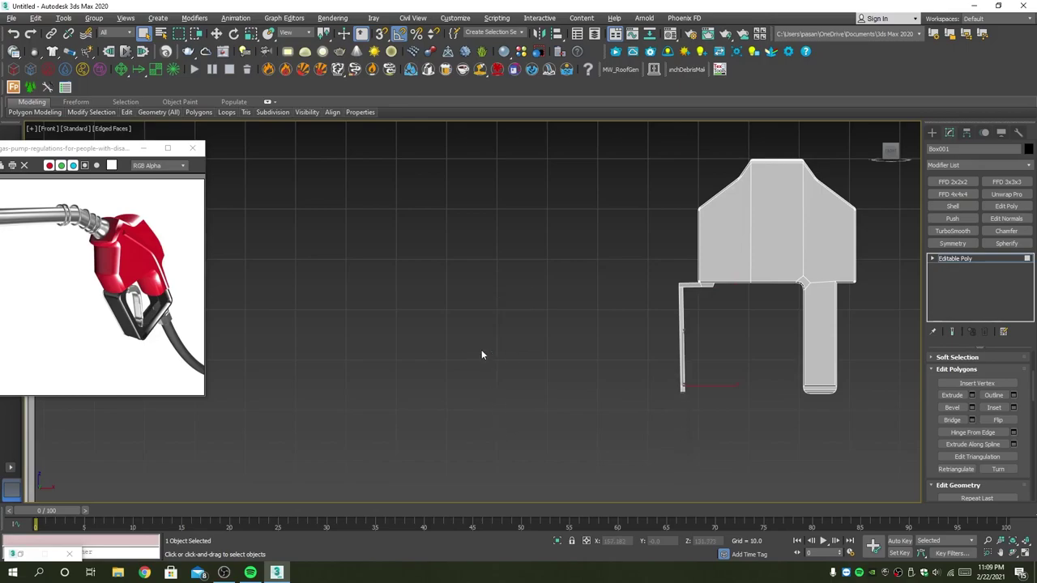
{"action": "key", "text": "alt+w"}
{"action": "key", "text": "alt+w"}
{"action": "middle_click_drag", "start_coordinate": [702, 455], "coordinate": [713, 389]}
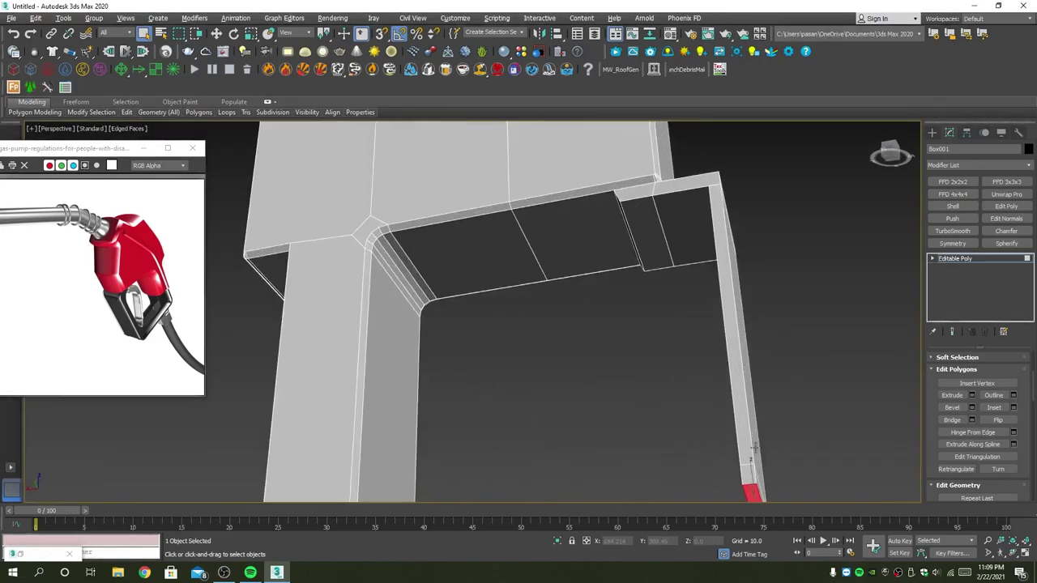
Select the vertices at the bottom of the vertical strip.
{"action": "scroll", "coordinate": [752, 487], "scroll_direction": "up", "scroll_amount": 5}
{"action": "mouse_move", "coordinate": [752, 454]}
{"action": "middle_mouse_down"}
{"action": "mouse_move", "coordinate": [752, 381]}
{"action": "mouse_move", "coordinate": [725, 381]}
{"action": "mouse_move", "coordinate": [734, 389]}
{"action": "mouse_move", "coordinate": [731, 380]}
{"action": "mouse_move", "coordinate": [706, 399]}
{"action": "mouse_move", "coordinate": [572, 412]}
{"action": "mouse_move", "coordinate": [460, 385]}
{"action": "mouse_move", "coordinate": [579, 411]}
{"action": "middle_mouse_up"}
{"action": "key", "text": "alt+w"}
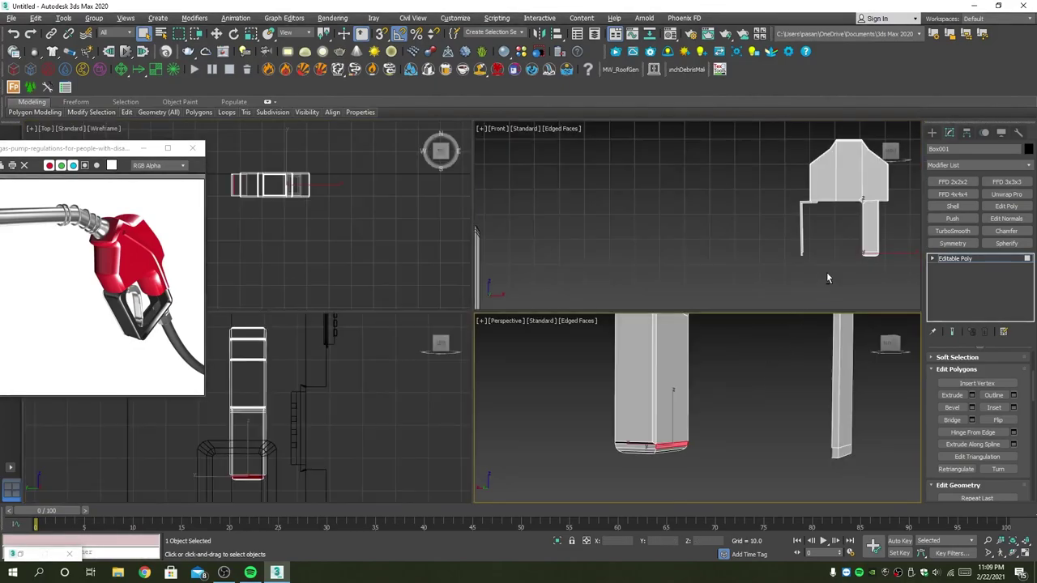
{"action": "key", "text": "alt+w"}
{"action": "scroll", "coordinate": [770, 356], "scroll_direction": "up", "scroll_amount": 3}
{"action": "scroll", "coordinate": [793, 386], "scroll_direction": "up", "scroll_amount": 3}
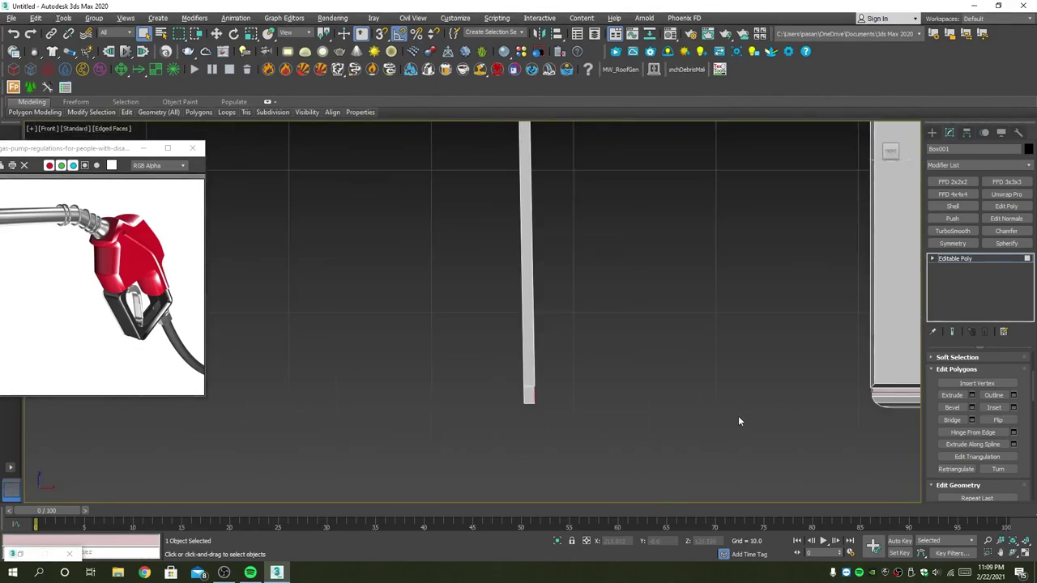
{"action": "key", "text": "1"}
{"action": "left_click_drag", "start_coordinate": [564, 418], "coordinate": [489, 395]}
{"action": "key", "text": "w"}
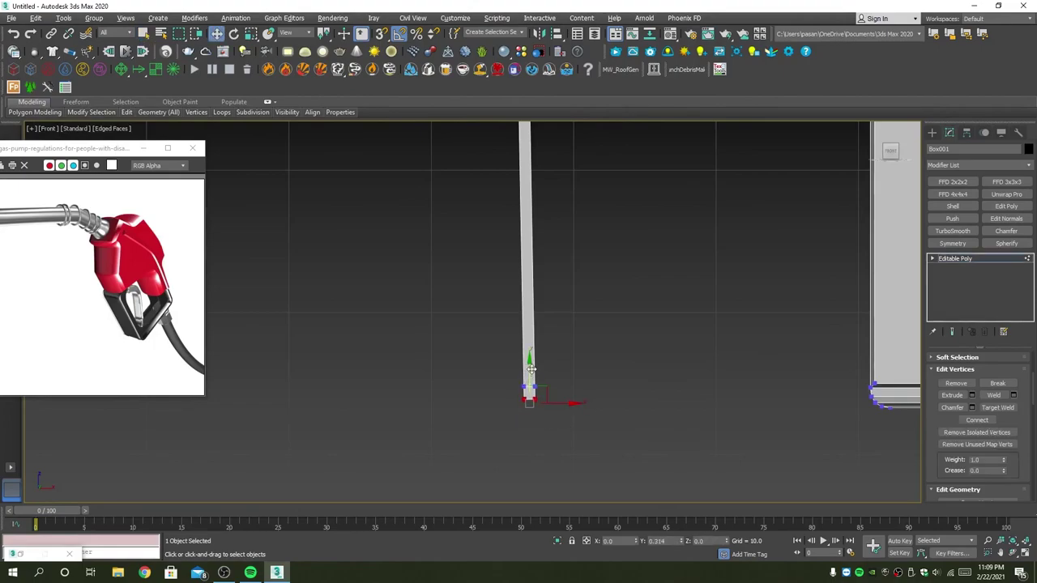
Preview a bridge between the strip's bottom face and the handle's bottom face.
{"action": "key", "text": "4"}
{"action": "key", "text": "alt+w"}
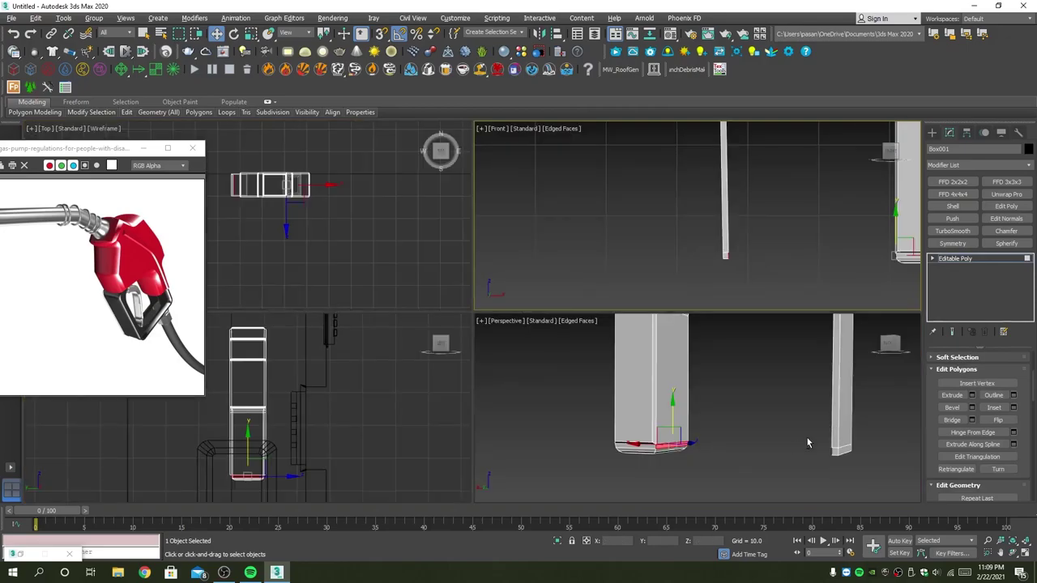
{"action": "key", "text": "alt+w"}
{"action": "left_click", "coordinate": [972, 420]}
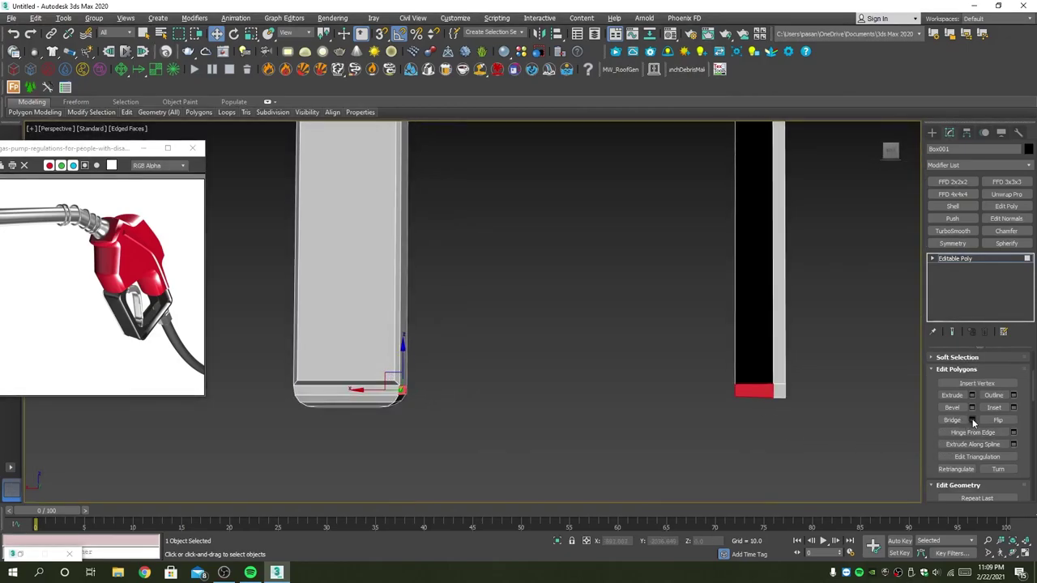
{"action": "middle_click_drag", "start_coordinate": [819, 394], "coordinate": [751, 396], "text": "alt"}
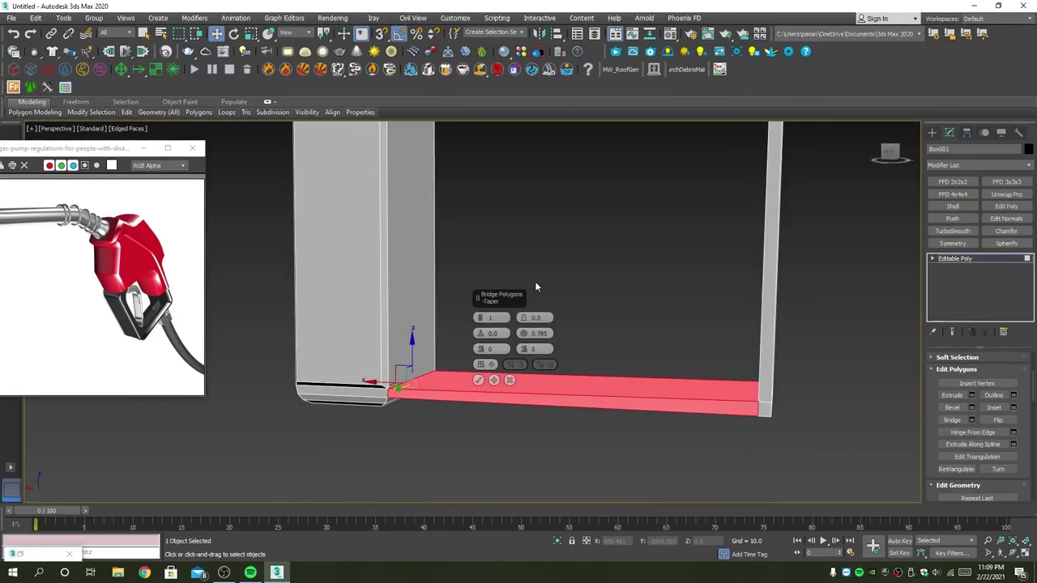
Cancel the misaligned bridge and raise the strip's bottom vertices level with the handle's bottom.
{"action": "middle_click_drag", "start_coordinate": [431, 402], "coordinate": [448, 380], "text": "alt"}
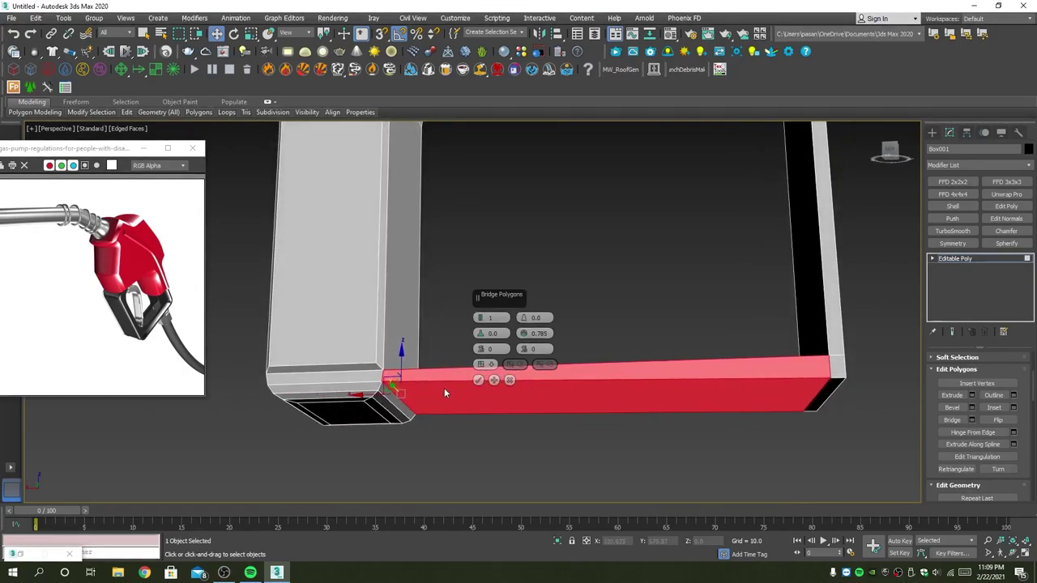
{"action": "left_click", "coordinate": [509, 380]}
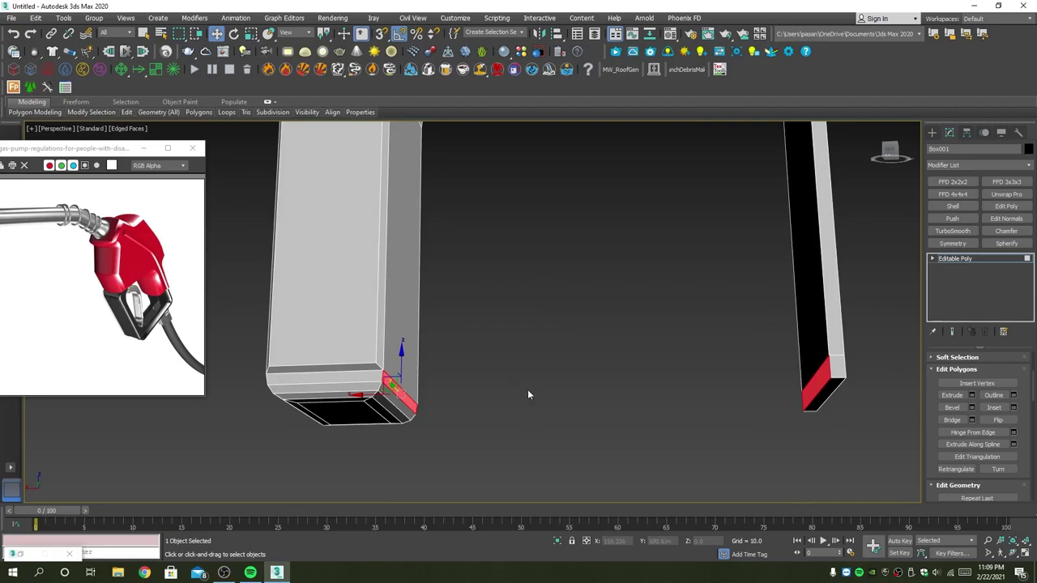
{"action": "key", "text": "f"}
{"action": "key", "text": "F3"}
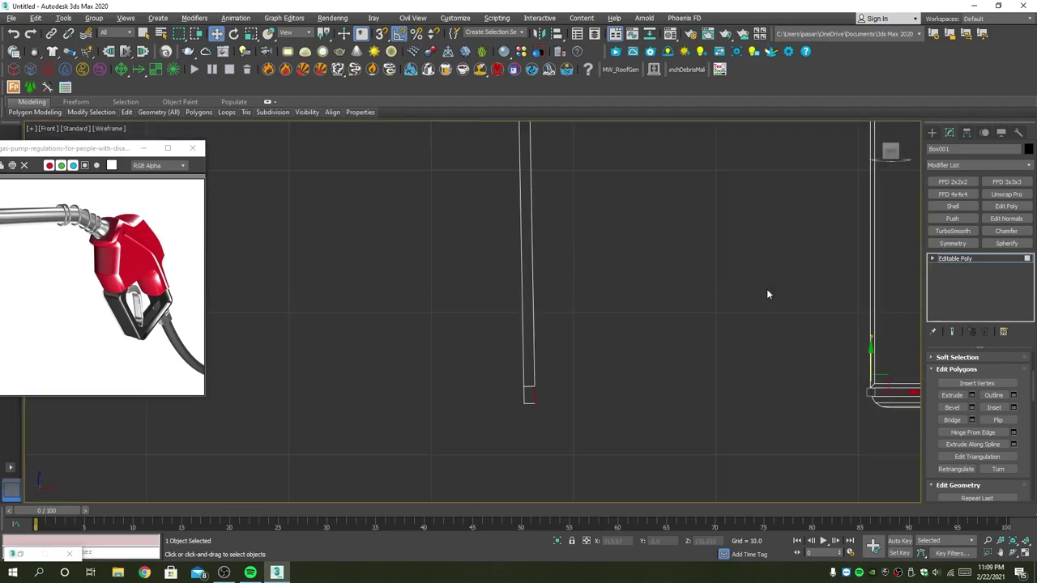
{"action": "scroll", "coordinate": [650, 307], "scroll_direction": "down", "scroll_amount": 3}
{"action": "scroll", "coordinate": [616, 344], "scroll_direction": "up", "scroll_amount": 3}
{"action": "scroll", "coordinate": [615, 344], "scroll_direction": "up", "scroll_amount": 2}
{"action": "key", "text": "1"}
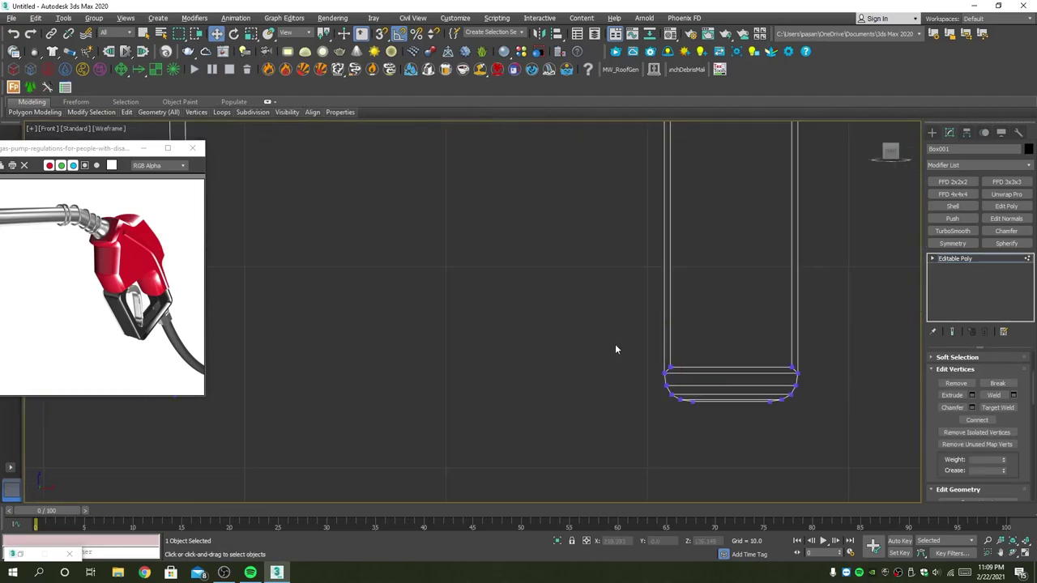
{"action": "scroll", "coordinate": [504, 361], "scroll_direction": "down", "scroll_amount": 1}
{"action": "middle_click_drag", "start_coordinate": [504, 360], "coordinate": [597, 361]}
{"action": "left_click_drag", "start_coordinate": [317, 380], "coordinate": [316, 381]}
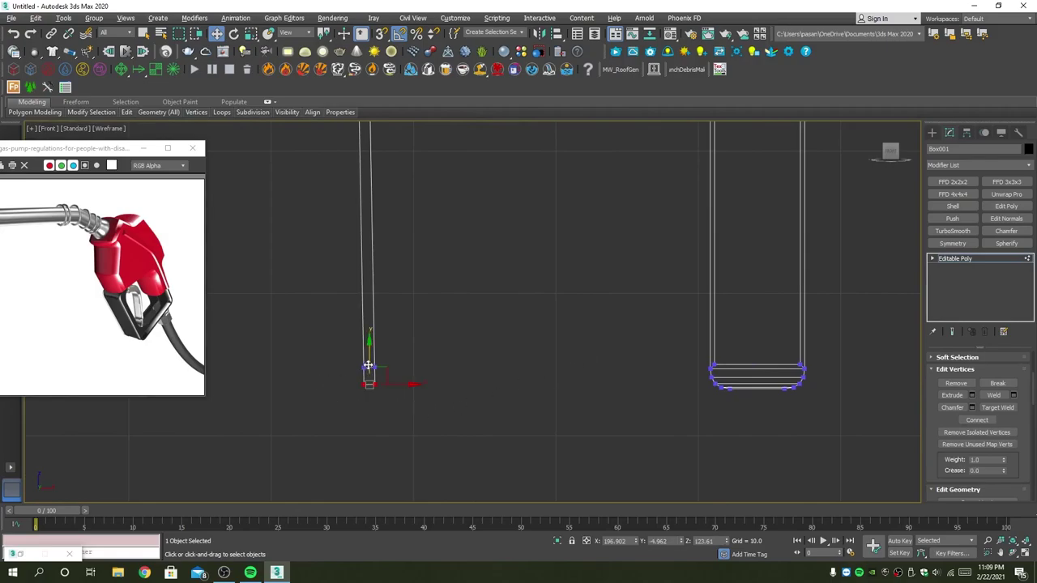
{"action": "left_click_drag", "start_coordinate": [373, 351], "coordinate": [373, 346]}
Bridge the strip and handle bottom faces to close the trigger guard.
{"action": "key", "text": "4"}
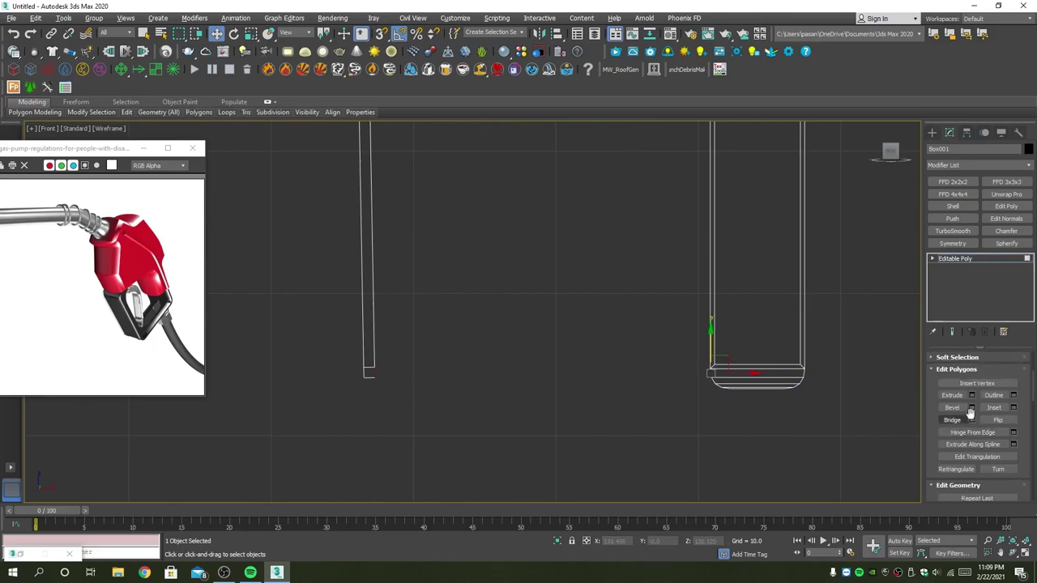
{"action": "left_click", "coordinate": [971, 420]}
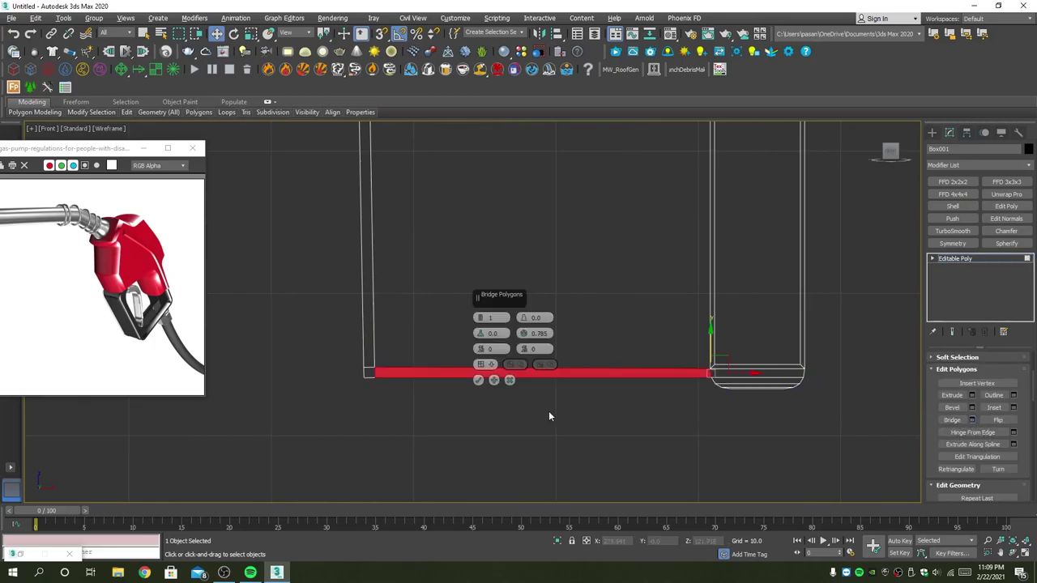
{"action": "left_click", "coordinate": [478, 381]}
{"action": "scroll", "coordinate": [372, 380], "scroll_direction": "up", "scroll_amount": 3}
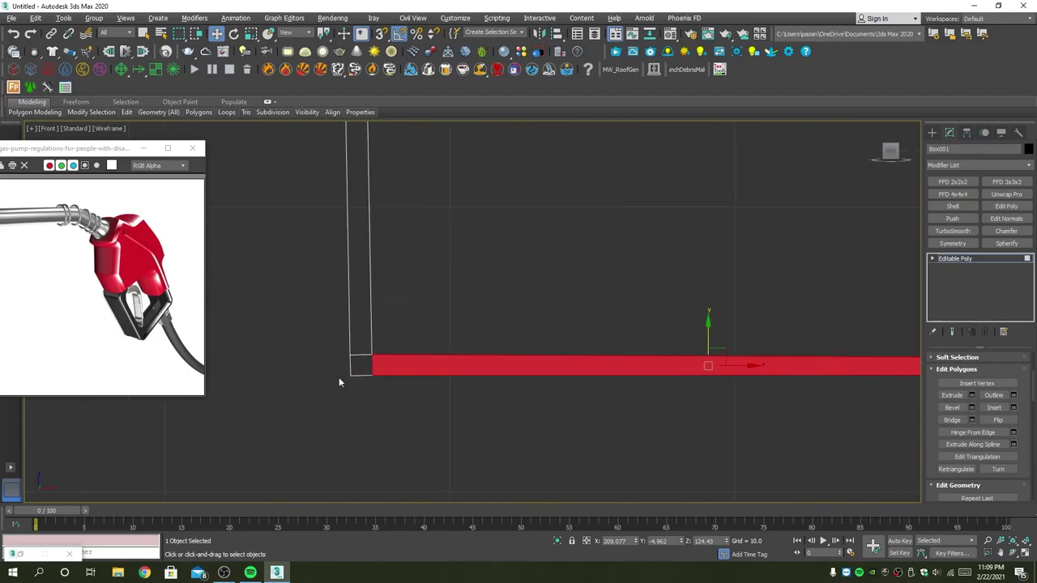
{"action": "key", "text": "2"}
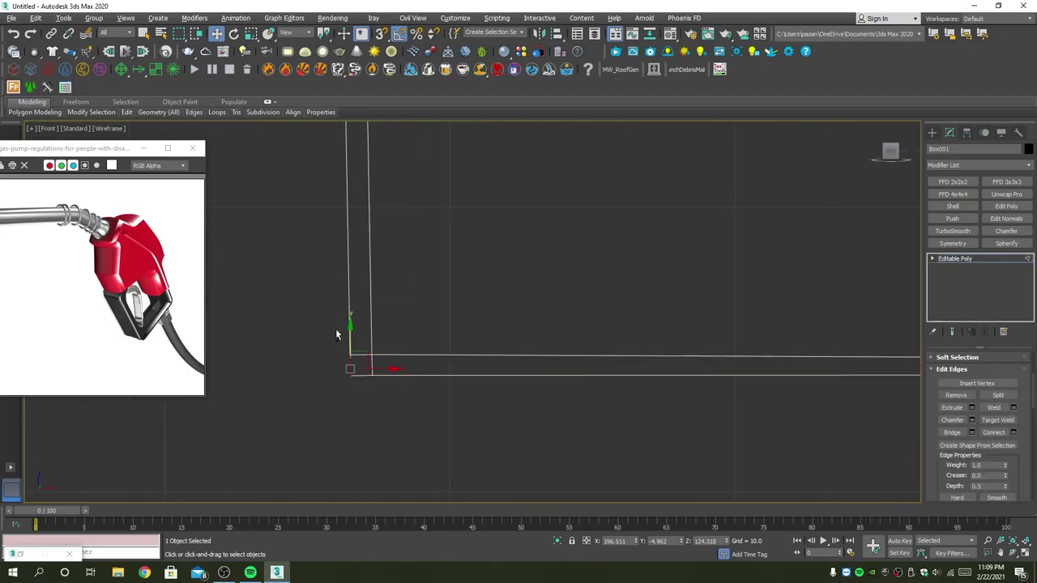
Chamfer the edges at the bridge's outer corner.
{"action": "left_click_drag", "start_coordinate": [391, 363], "coordinate": [403, 366]}
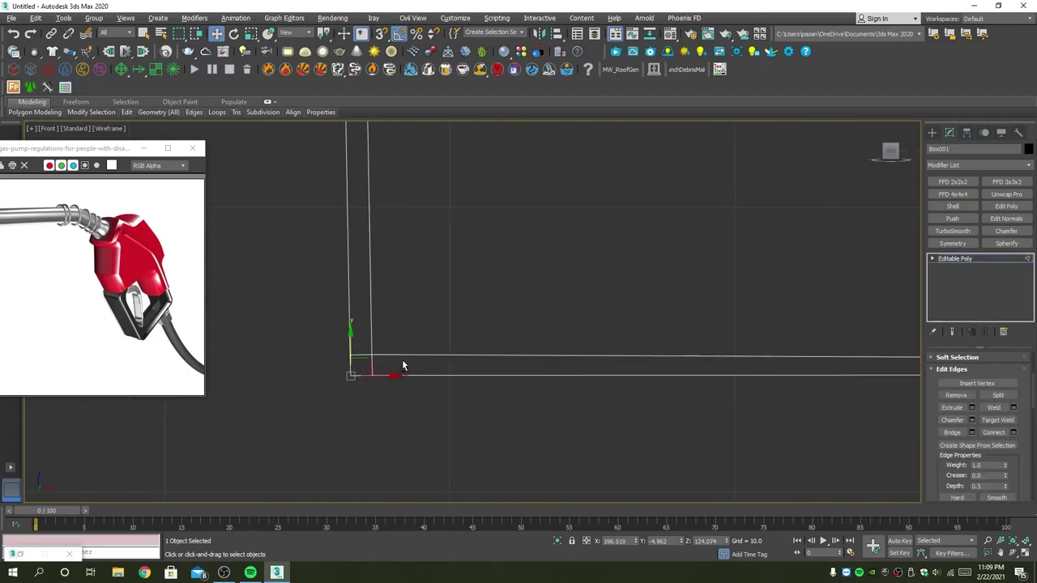
{"action": "left_click", "coordinate": [973, 419]}
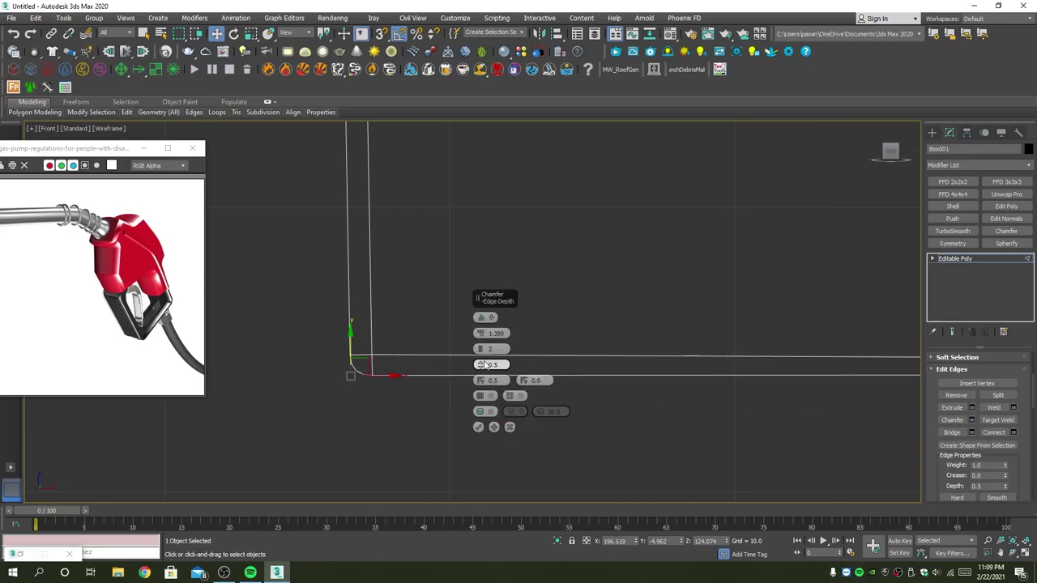
{"action": "key", "text": "alt+w"}
{"action": "key", "text": "alt+w"}
{"action": "mouse_move", "coordinate": [705, 382]}
{"action": "middle_mouse_down", "text": "alt"}
{"action": "mouse_move", "coordinate": [604, 373]}
{"action": "mouse_move", "coordinate": [648, 389]}
{"action": "middle_mouse_up", "text": "alt"}
{"action": "scroll", "coordinate": [672, 407], "scroll_direction": "up", "scroll_amount": 5}
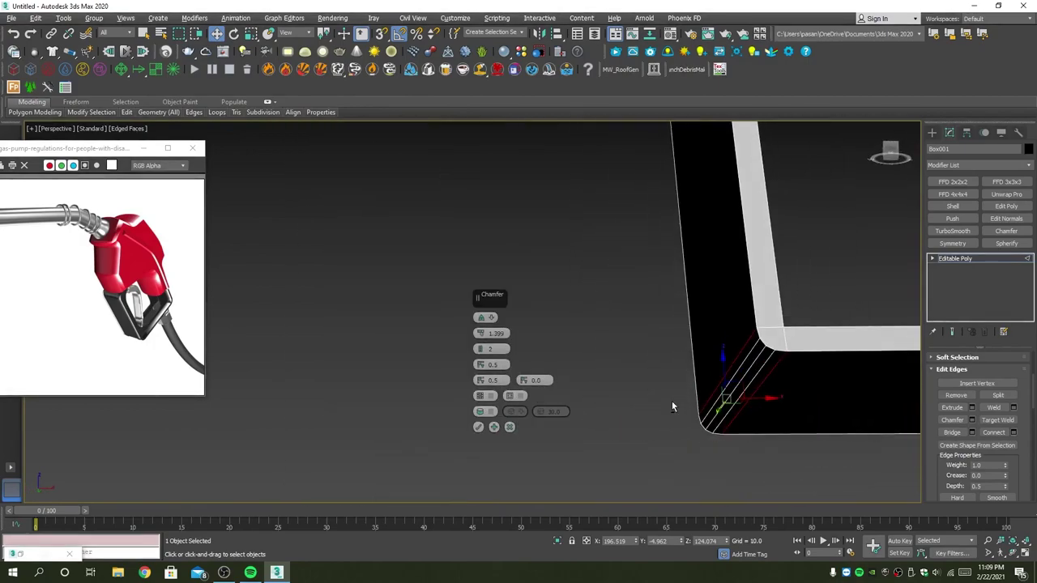
{"action": "left_click", "coordinate": [478, 428]}
Chamfer the frame's top front edge with an amount of 0.6.
{"action": "scroll", "coordinate": [614, 381], "scroll_direction": "down", "scroll_amount": 4}
{"action": "middle_click_drag", "start_coordinate": [614, 381], "coordinate": [648, 284], "text": "alt"}
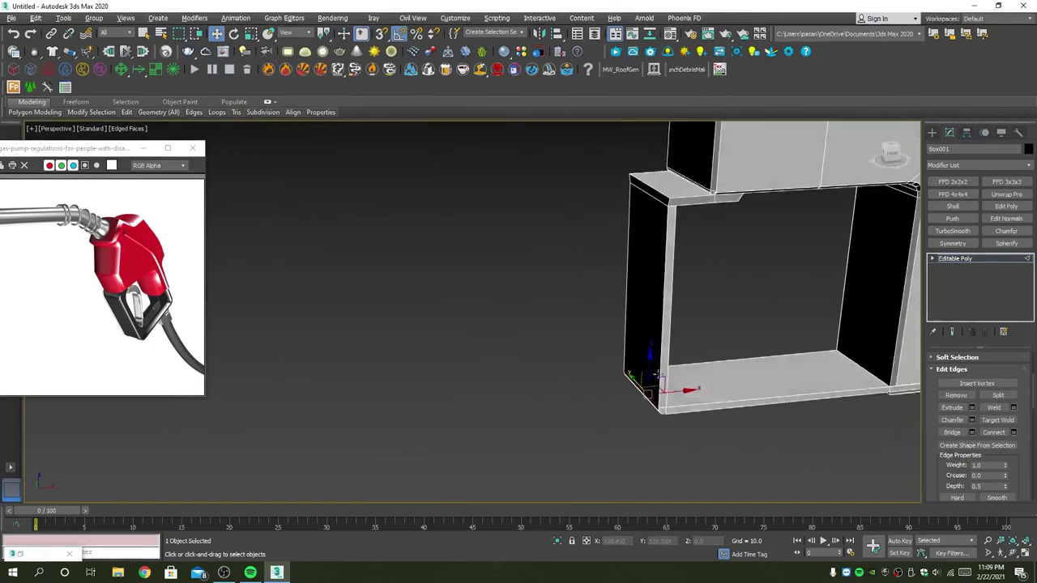
{"action": "scroll", "coordinate": [665, 184], "scroll_direction": "up", "scroll_amount": 3}
{"action": "left_click", "coordinate": [657, 188]}
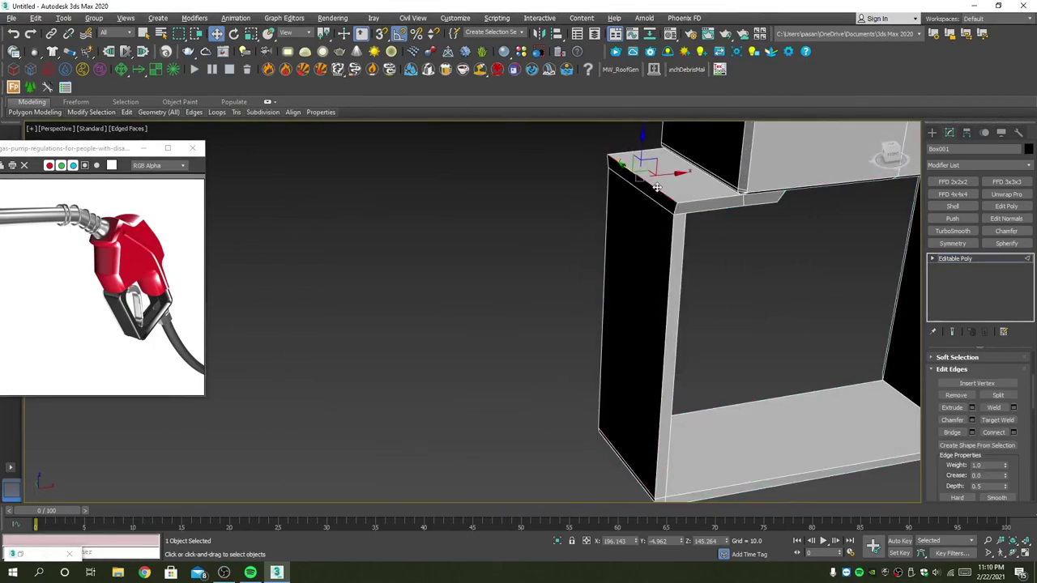
{"action": "left_click", "coordinate": [953, 415]}
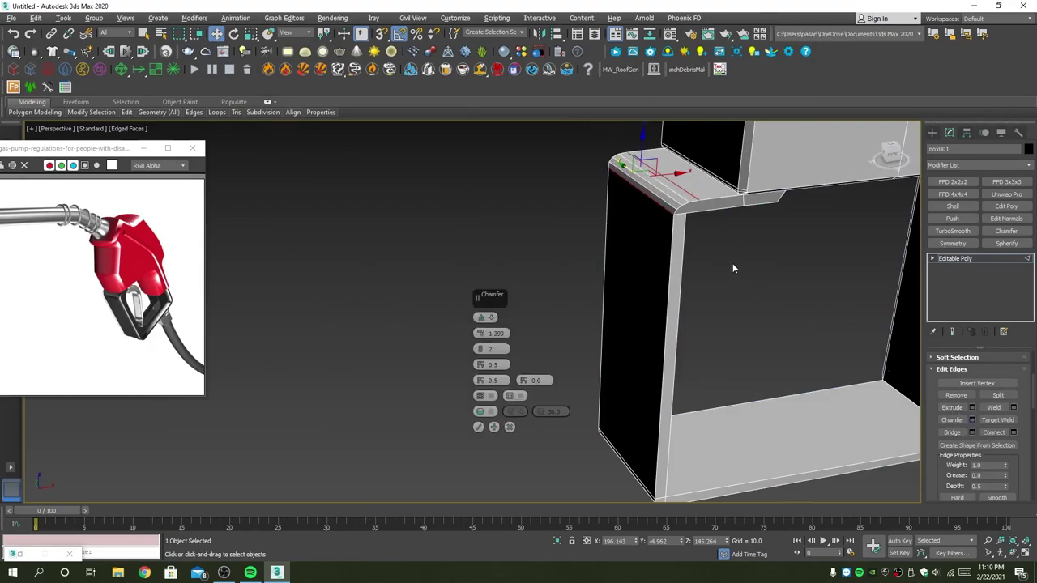
{"action": "left_click", "coordinate": [490, 334]}
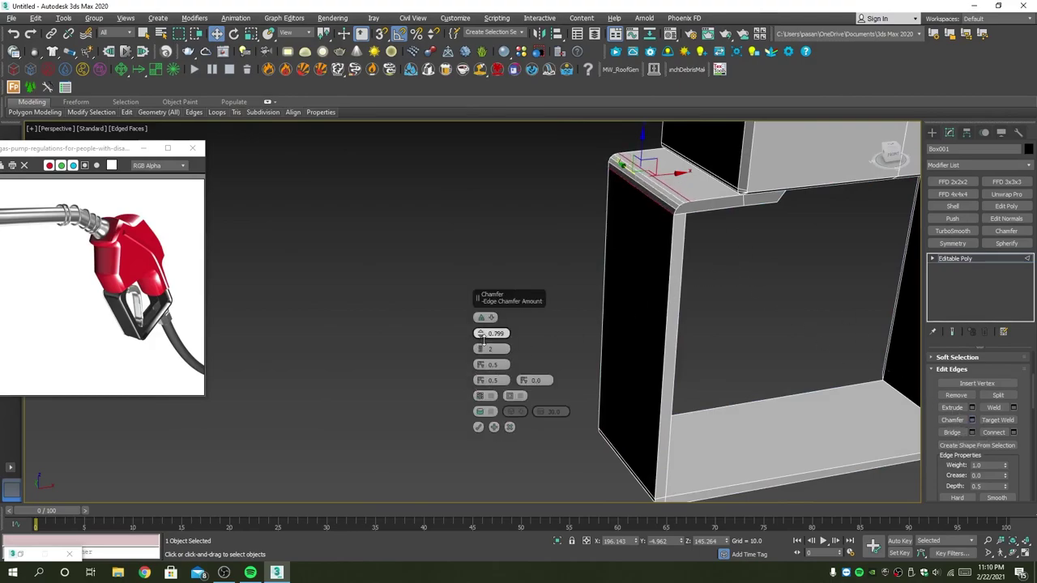
{"action": "type", "text": "0.2"}
{"action": "key", "text": "Return"}
{"action": "left_click_drag", "start_coordinate": [485, 341], "coordinate": [483, 339]}
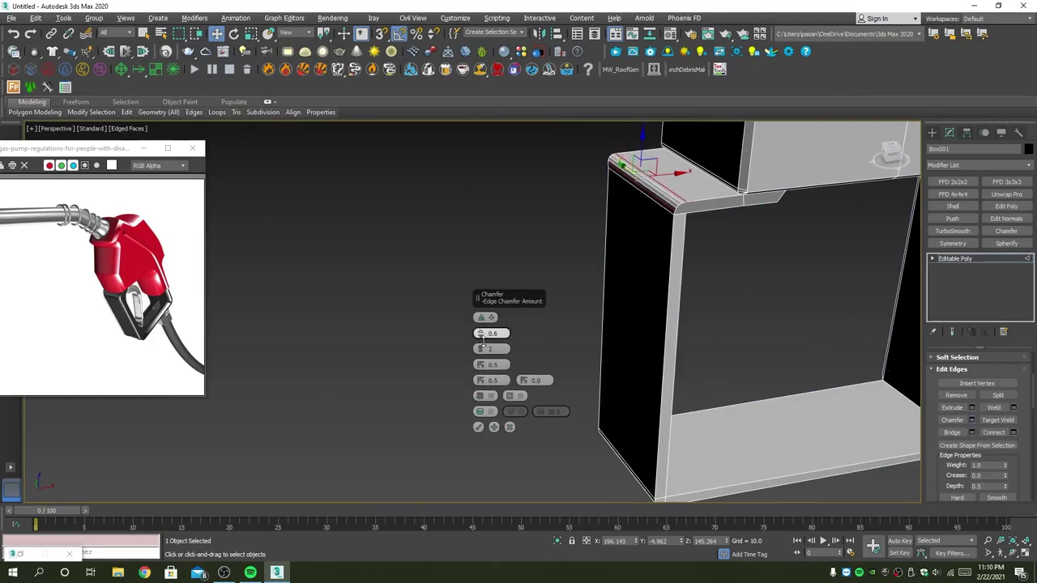
{"action": "left_click", "coordinate": [479, 427]}
{"action": "mouse_move", "coordinate": [481, 426]}
{"action": "middle_mouse_down", "text": "alt"}
{"action": "mouse_move", "coordinate": [620, 301]}
{"action": "mouse_move", "coordinate": [583, 329]}
{"action": "mouse_move", "coordinate": [640, 324]}
{"action": "mouse_move", "coordinate": [588, 336]}
{"action": "mouse_move", "coordinate": [626, 313]}
{"action": "mouse_move", "coordinate": [584, 290]}
{"action": "mouse_move", "coordinate": [577, 315]}
{"action": "mouse_move", "coordinate": [728, 316]}
{"action": "mouse_move", "coordinate": [663, 226]}
{"action": "middle_mouse_up", "text": "alt"}
{"action": "key", "text": "6"}
Draw a cone in the Top view, centred on the body's top, with radii 2.875 and 1.852 and height 4.99.
{"action": "middle_click_drag", "start_coordinate": [845, 190], "coordinate": [799, 270]}
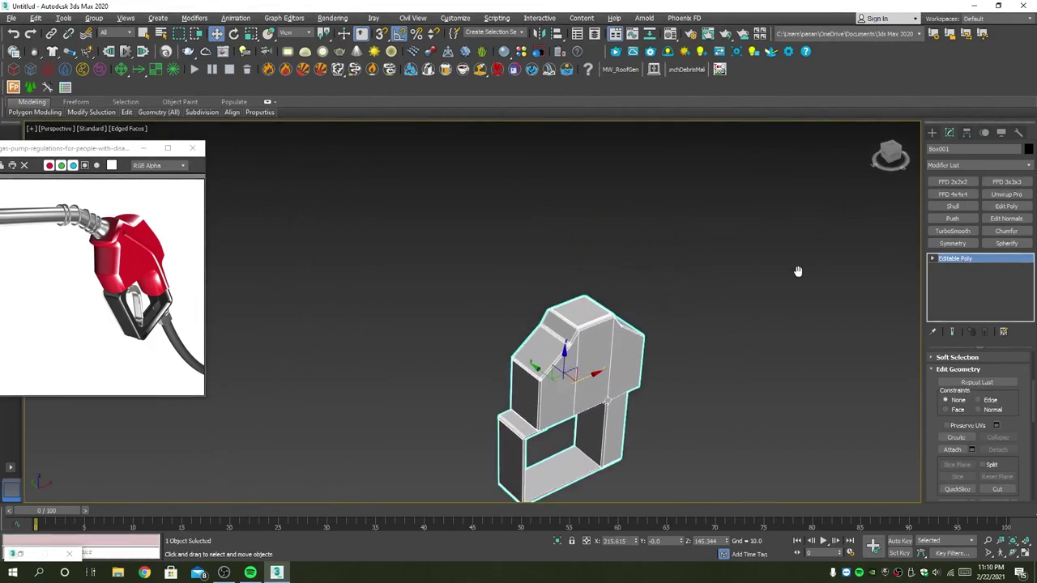
{"action": "scroll", "coordinate": [751, 291], "scroll_direction": "up", "scroll_amount": 3}
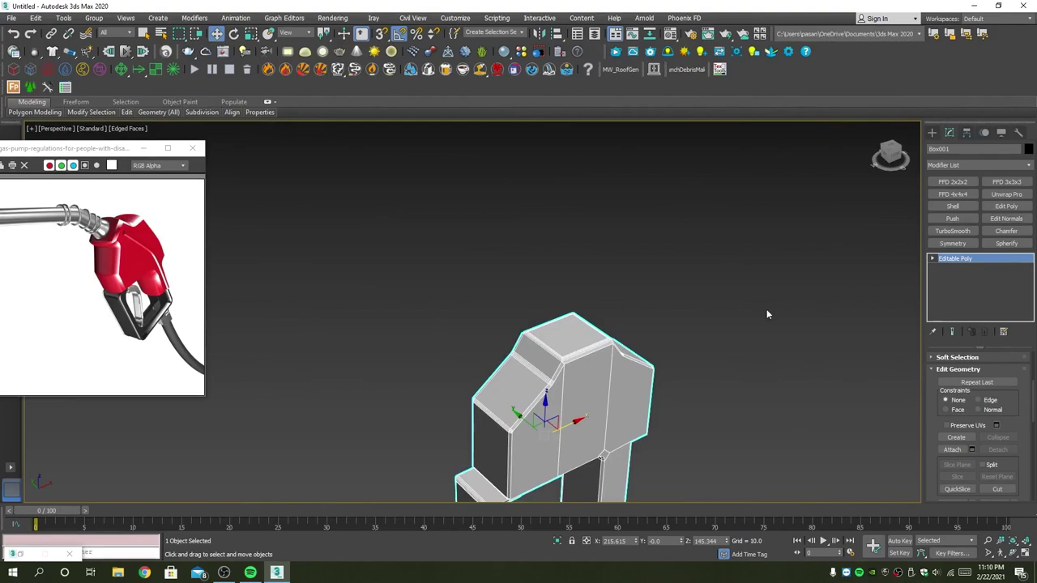
{"action": "mouse_move", "coordinate": [890, 156]}
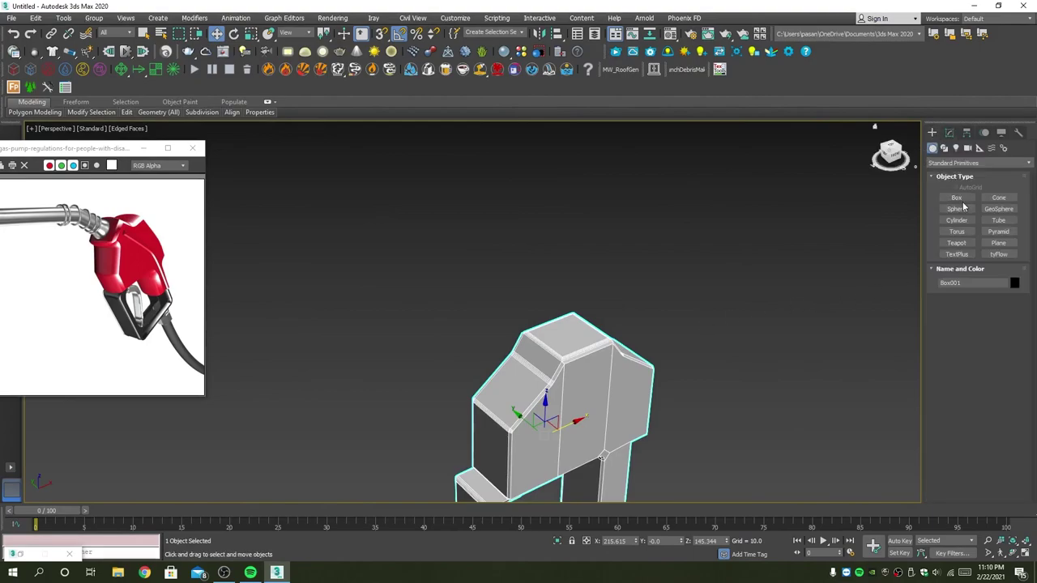
{"action": "left_click", "coordinate": [999, 197]}
{"action": "key", "text": "alt+w"}
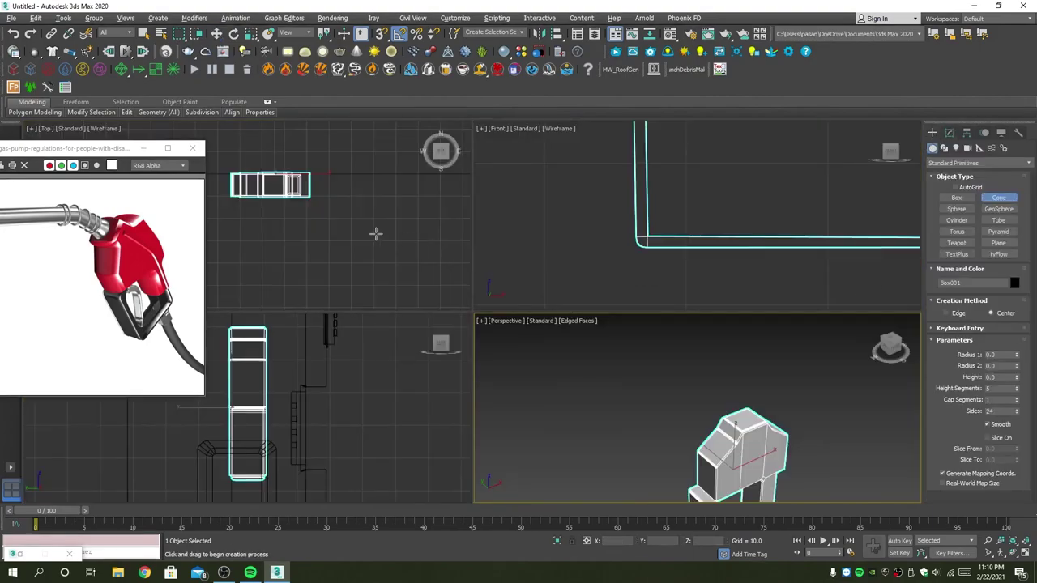
{"action": "key", "text": "alt+w"}
{"action": "scroll", "coordinate": [533, 247], "scroll_direction": "up", "scroll_amount": 3}
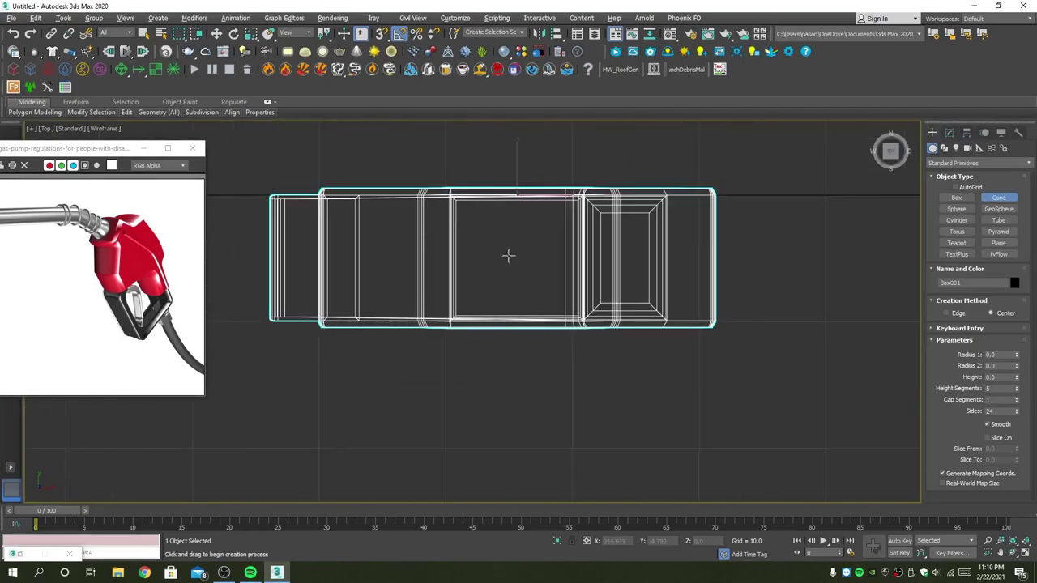
{"action": "left_click_drag", "start_coordinate": [509, 256], "coordinate": [552, 236]}
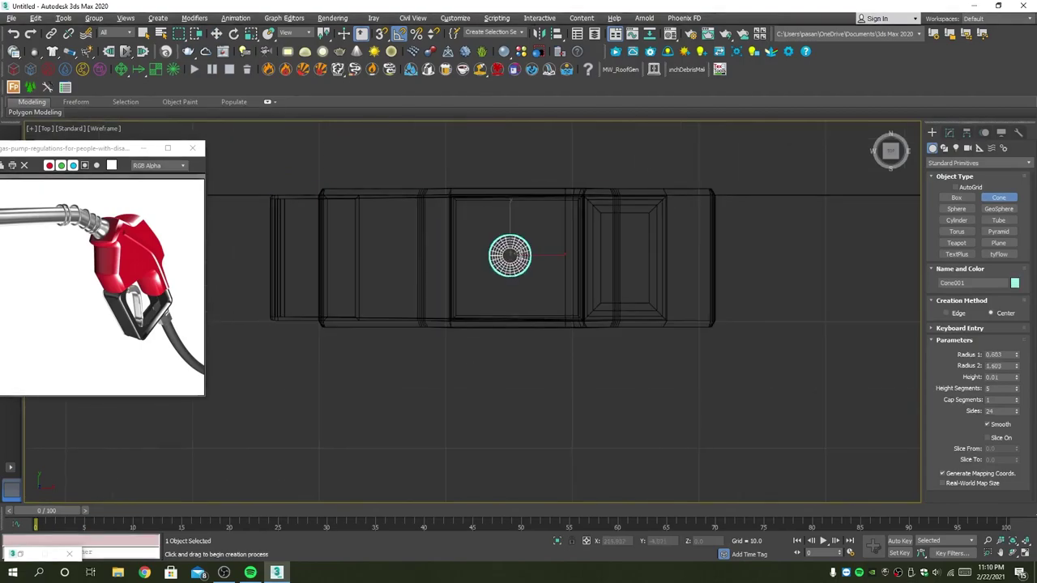
{"action": "left_click", "coordinate": [549, 187]}
{"action": "key", "text": "alt+w"}
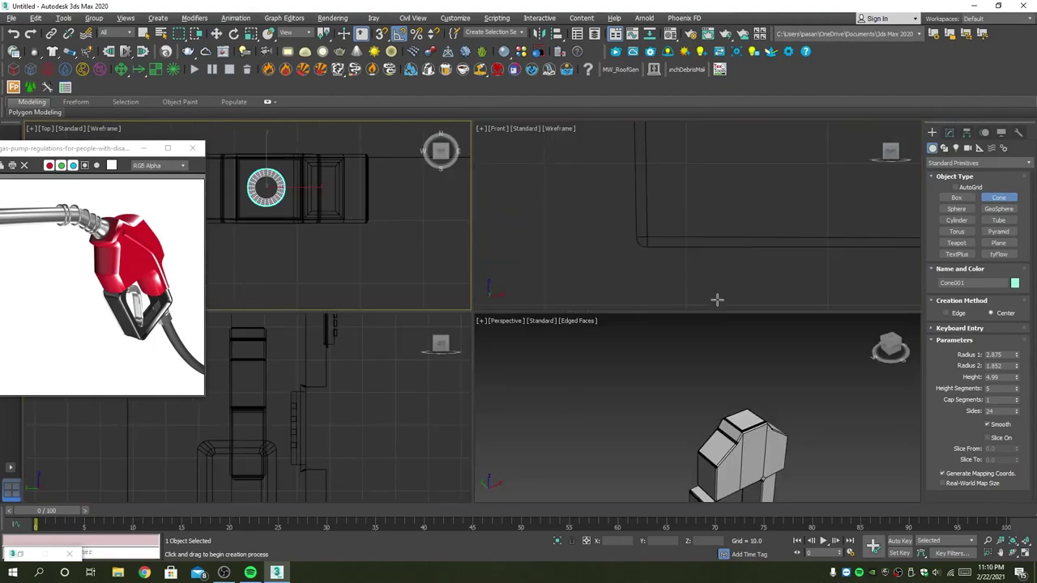
{"action": "right_click", "coordinate": [709, 380]}
Raise the cone onto the body's top face.
{"action": "key", "text": "alt+w"}
{"action": "scroll", "coordinate": [709, 379], "scroll_direction": "down", "scroll_amount": 3}
{"action": "middle_click_drag", "start_coordinate": [709, 379], "coordinate": [656, 250], "text": "alt"}
{"action": "scroll", "coordinate": [672, 371], "scroll_direction": "down", "scroll_amount": 3}
{"action": "key", "text": "w"}
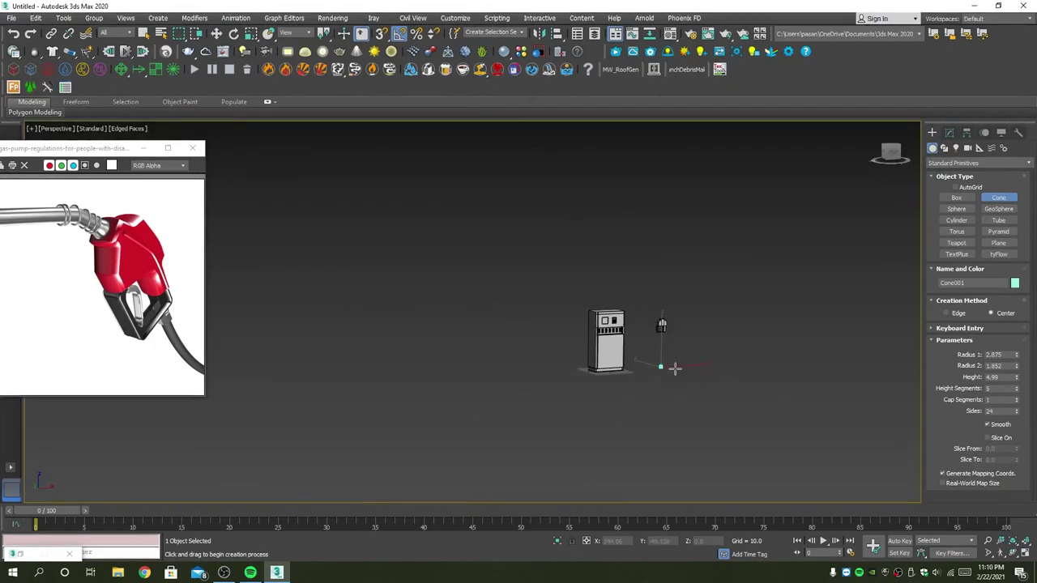
{"action": "left_click_drag", "start_coordinate": [647, 345], "coordinate": [648, 252]}
{"action": "scroll", "coordinate": [647, 252], "scroll_direction": "up", "scroll_amount": 4}
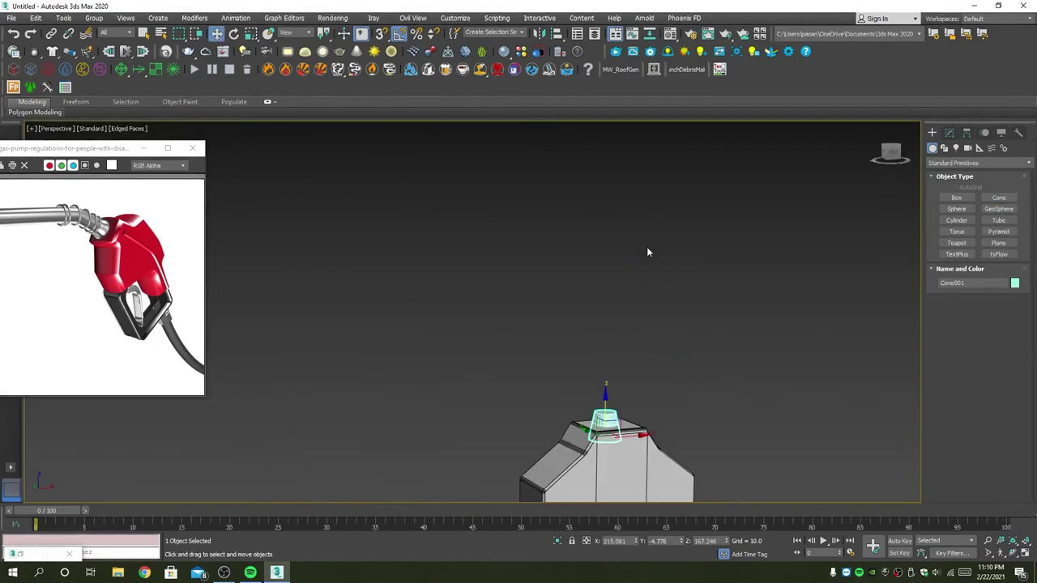
{"action": "scroll", "coordinate": [597, 427], "scroll_direction": "up", "scroll_amount": 2}
{"action": "left_click_drag", "start_coordinate": [610, 404], "coordinate": [619, 385]}
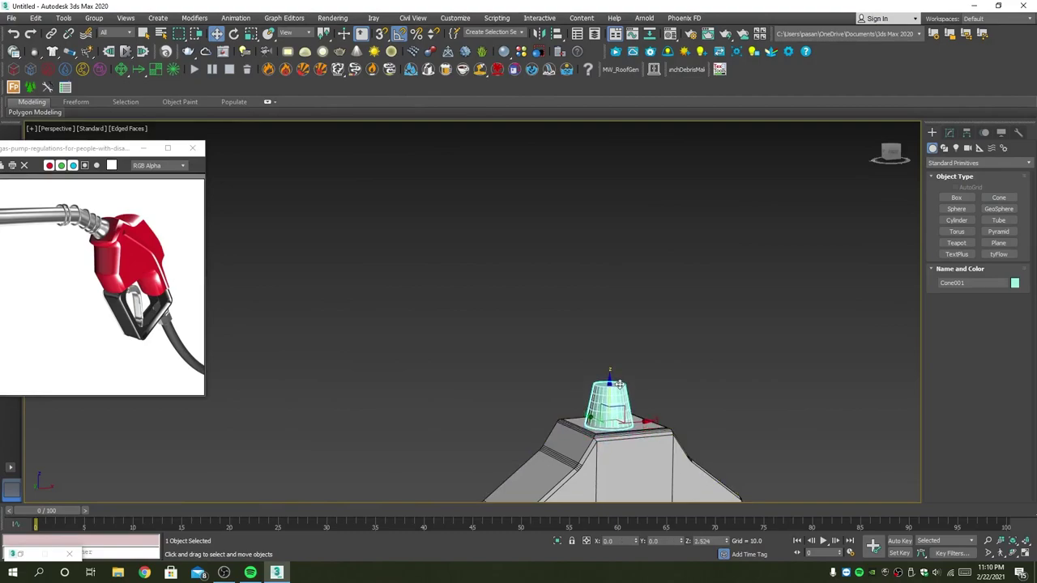
Centre the cone on the top face, checking it from above.
{"action": "middle_click_drag", "start_coordinate": [619, 385], "coordinate": [711, 430], "text": "alt"}
{"action": "scroll", "coordinate": [646, 438], "scroll_direction": "up", "scroll_amount": 2}
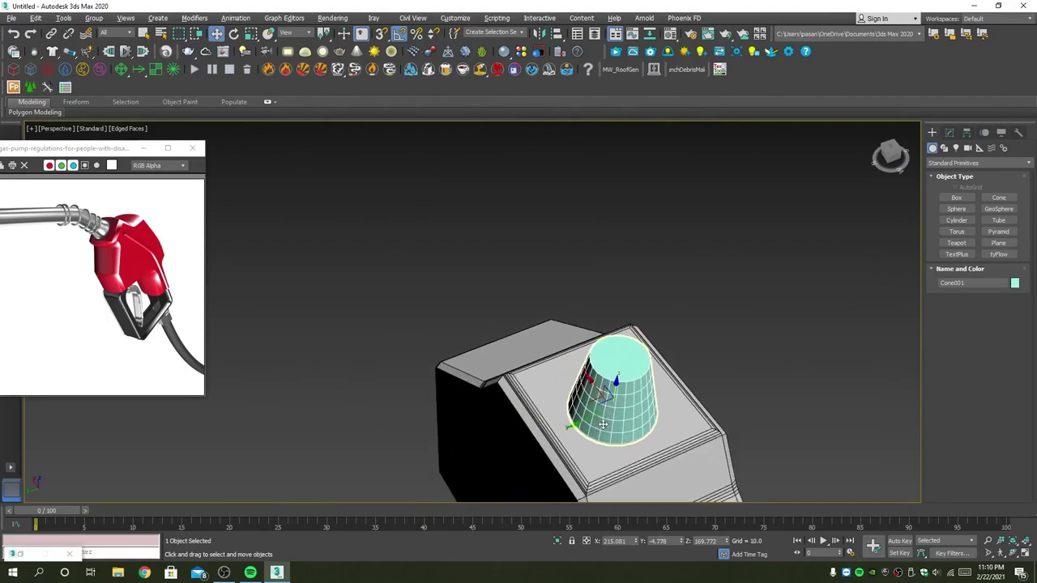
{"action": "scroll", "coordinate": [646, 439], "scroll_direction": "up", "scroll_amount": 2}
{"action": "middle_click_drag", "start_coordinate": [646, 439], "coordinate": [592, 377], "text": "alt"}
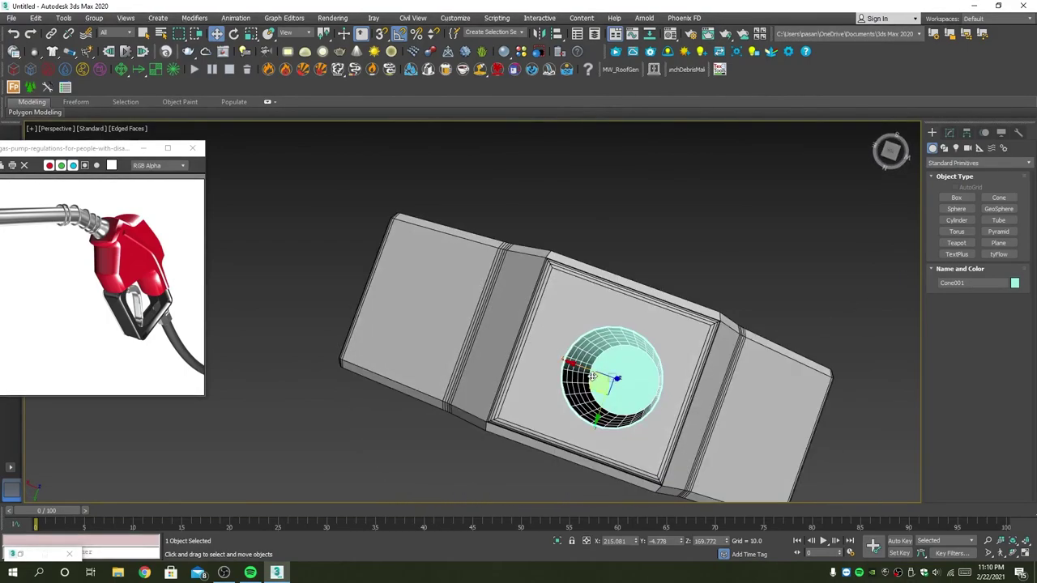
{"action": "left_click_drag", "start_coordinate": [585, 365], "coordinate": [596, 405]}
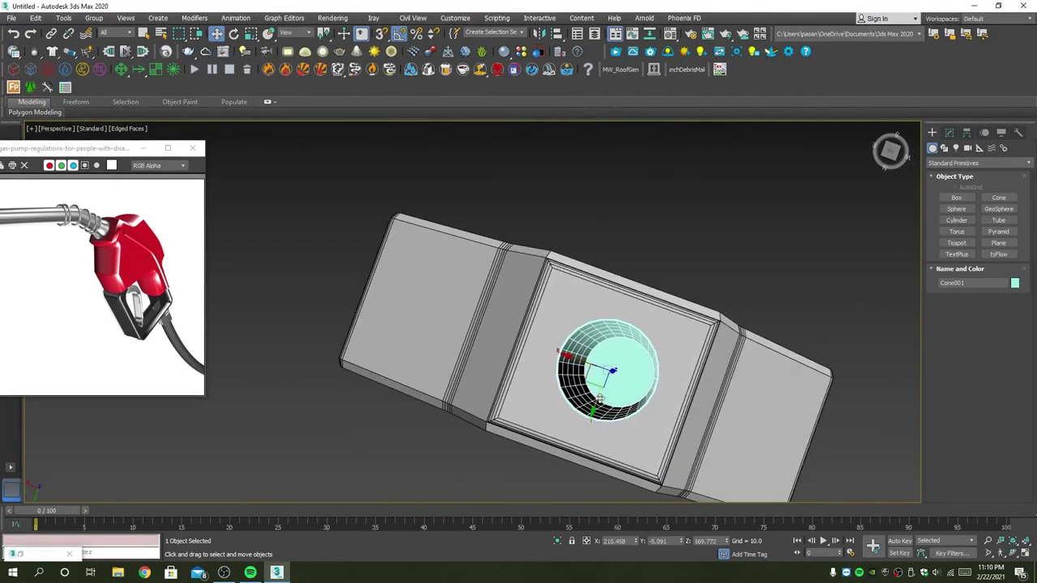
{"action": "middle_click_drag", "start_coordinate": [596, 405], "coordinate": [621, 357], "text": "alt"}
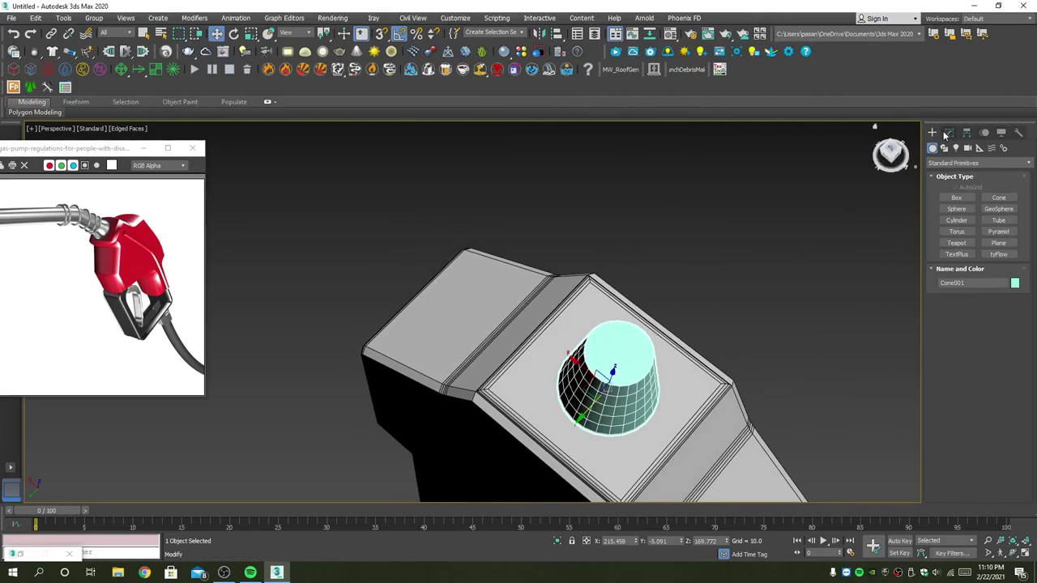
Set the cone's Radius 1 to 3.795, Height Segments to 1 and Height to 6.038.
{"action": "left_click", "coordinate": [950, 132]}
{"action": "mouse_move", "coordinate": [1017, 366]}
{"action": "left_mouse_down"}
{"action": "mouse_move", "coordinate": [1013, 346]}
{"action": "mouse_move", "coordinate": [1018, 356]}
{"action": "left_mouse_up"}
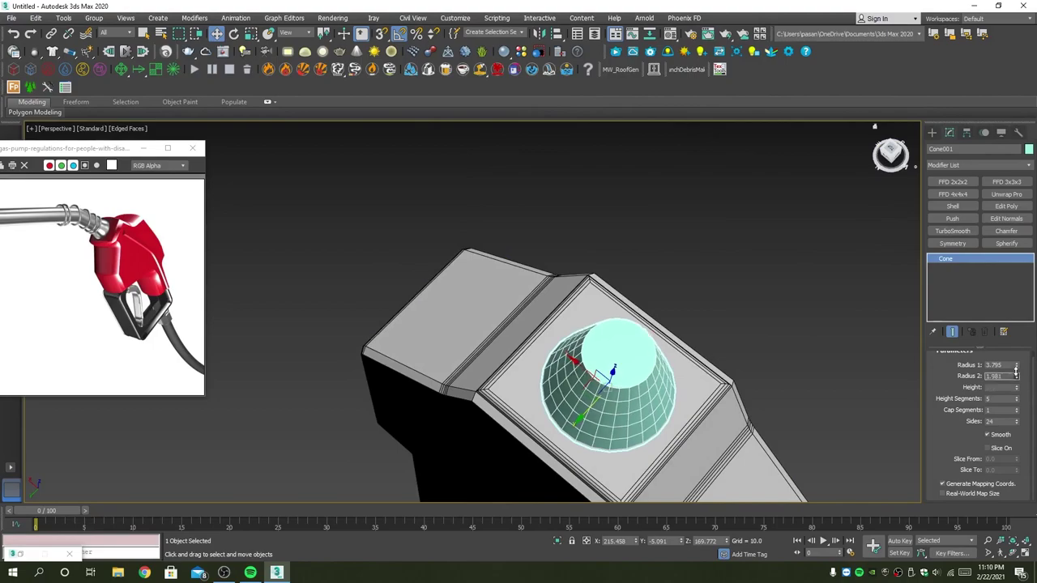
{"action": "left_click_drag", "start_coordinate": [1018, 402], "coordinate": [1018, 415]}
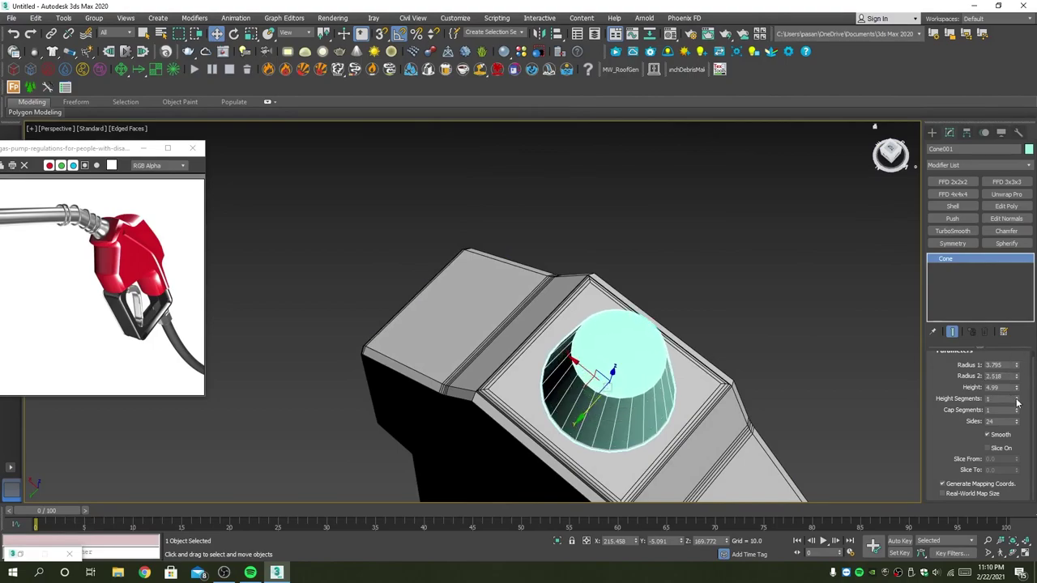
{"action": "middle_click_drag", "start_coordinate": [754, 367], "coordinate": [806, 368], "text": "alt"}
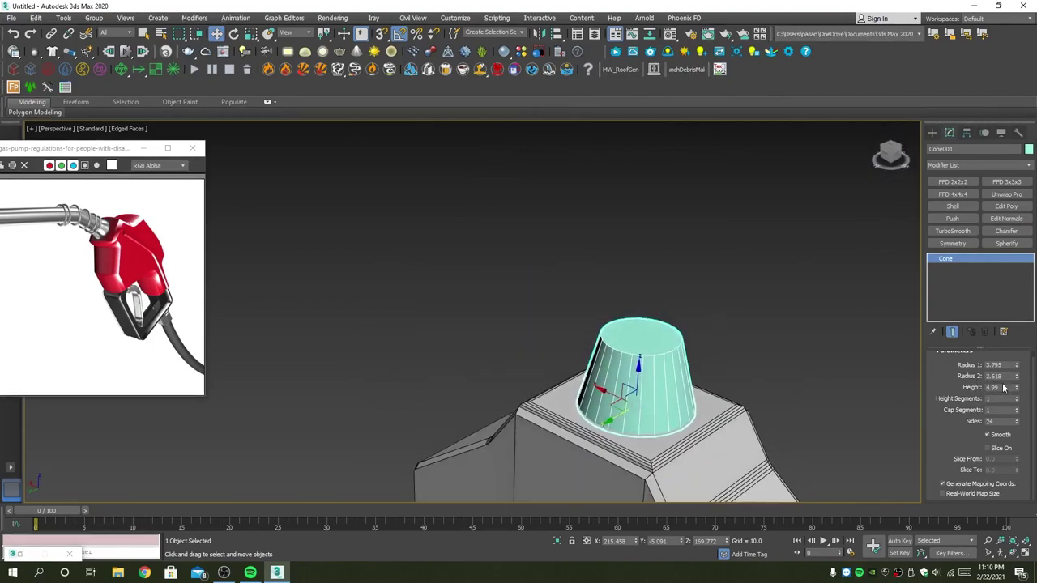
{"action": "left_click_drag", "start_coordinate": [1019, 393], "coordinate": [1018, 377]}
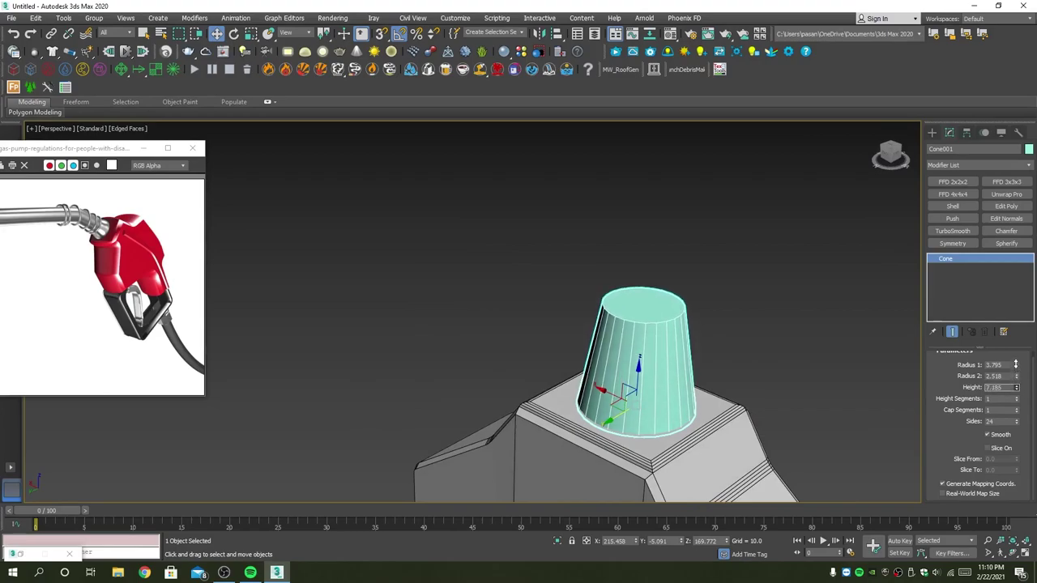
Convert the cone to an Editable Poly.
{"action": "right_click", "coordinate": [642, 377]}
{"action": "mouse_move", "coordinate": [659, 495]}
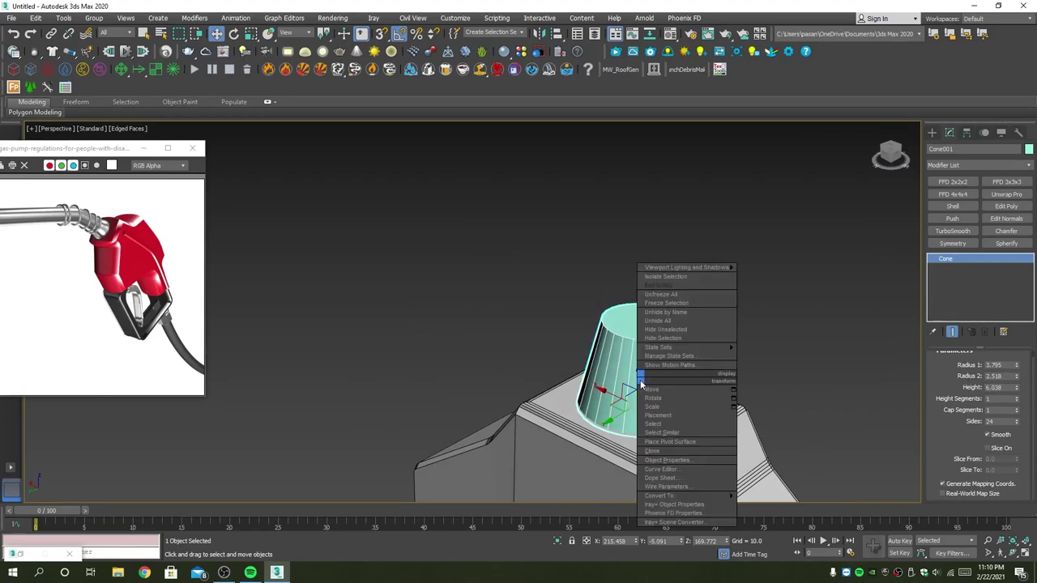
{"action": "left_click", "coordinate": [775, 505]}
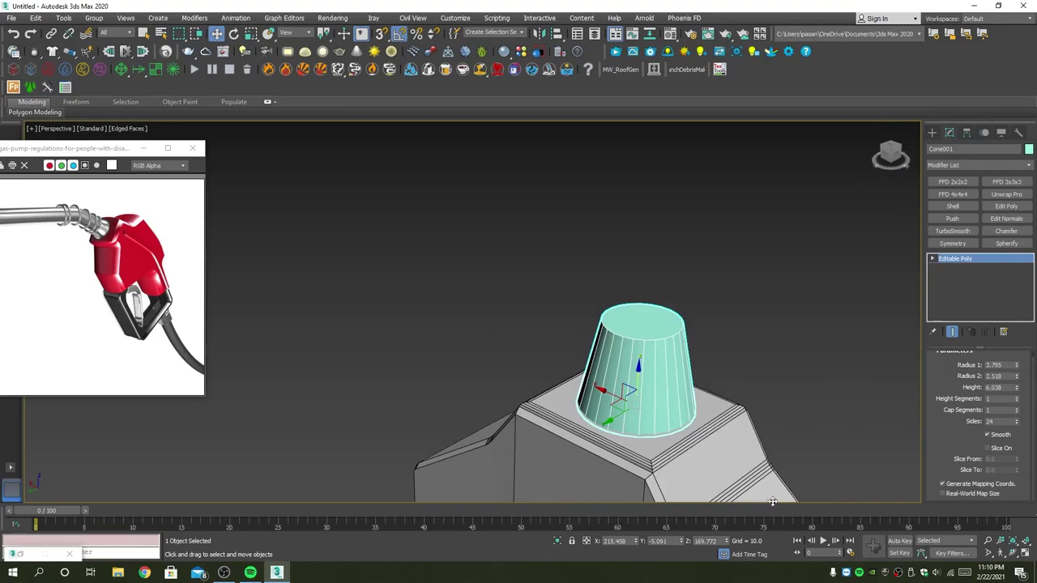
{"action": "scroll", "coordinate": [659, 338], "scroll_direction": "down", "scroll_amount": 5}
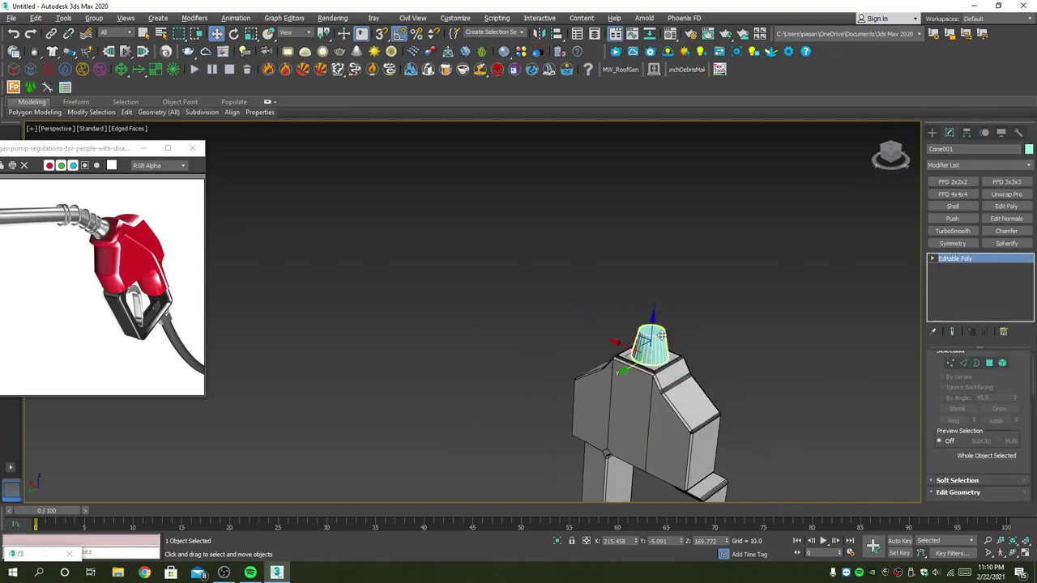
{"action": "middle_click_drag", "start_coordinate": [659, 340], "coordinate": [726, 328], "text": "alt"}
{"action": "scroll", "coordinate": [659, 327], "scroll_direction": "up", "scroll_amount": 3}
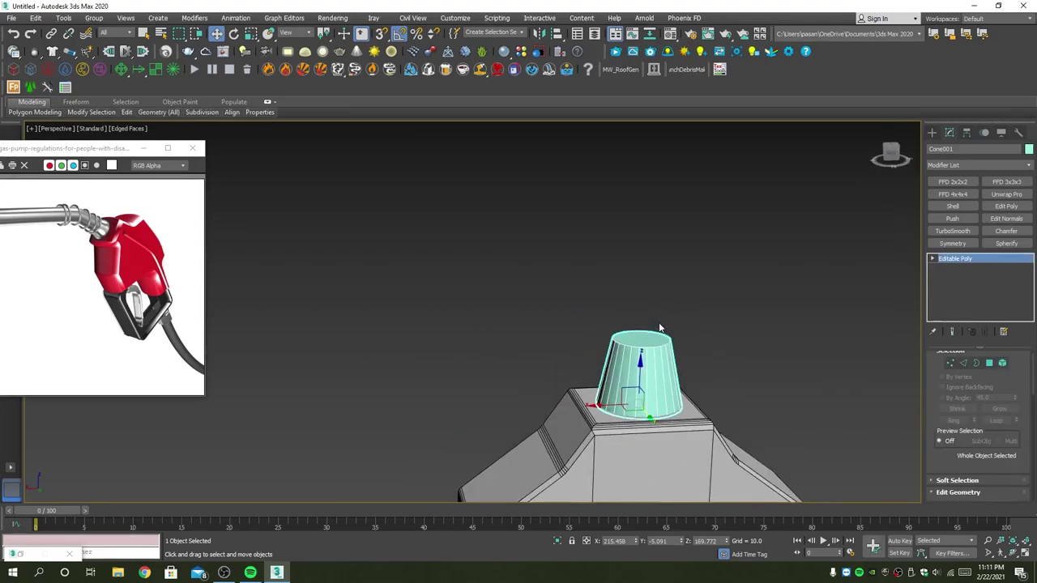
In Polygon mode, select the cone's top face and centre the Front view on it.
{"action": "key", "text": "4"}
{"action": "left_click", "coordinate": [644, 339]}
{"action": "key", "text": "alt+w"}
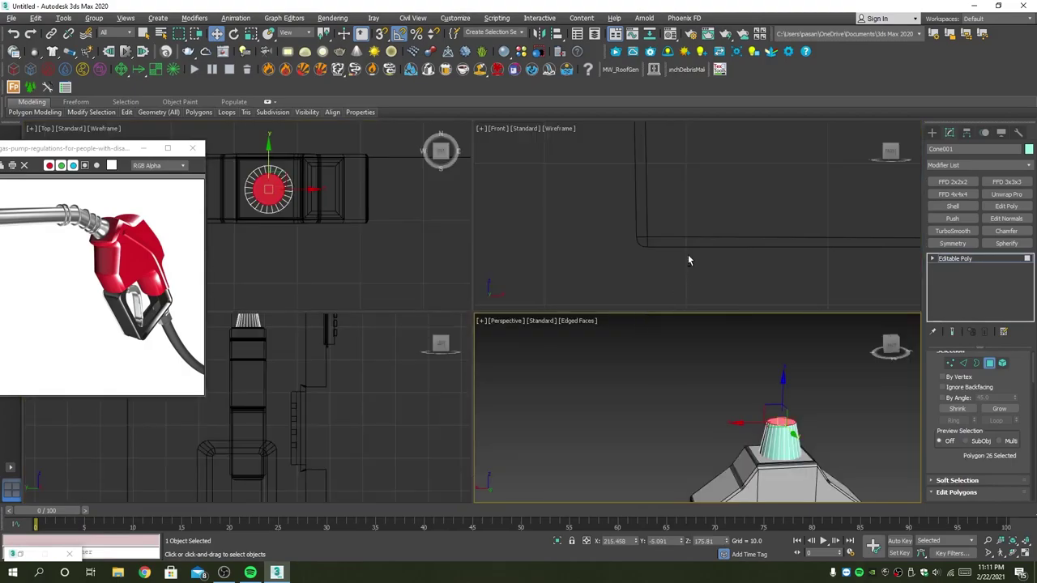
{"action": "key", "text": "alt+w"}
{"action": "scroll", "coordinate": [681, 264], "scroll_direction": "up", "scroll_amount": 4}
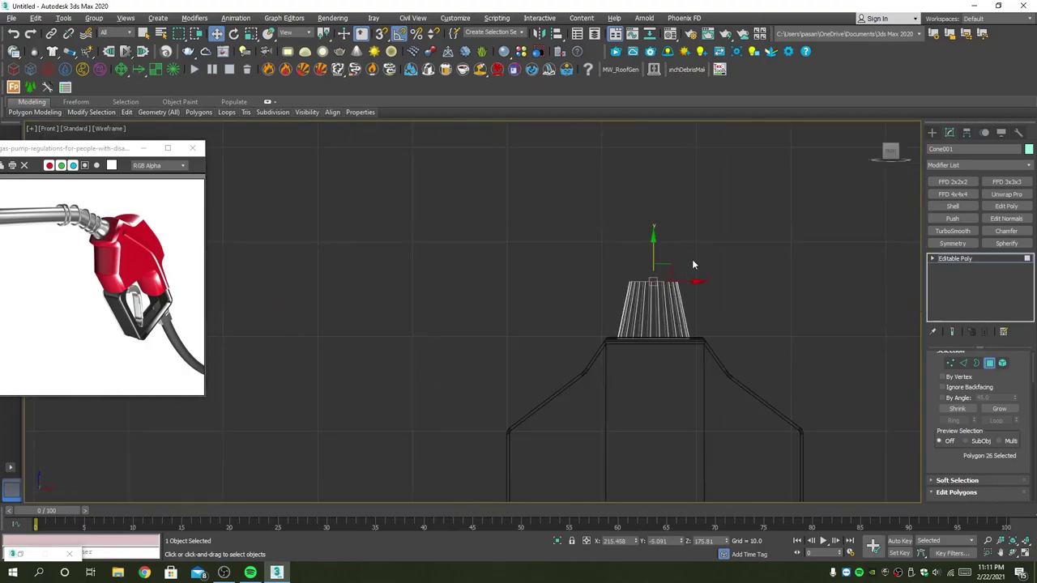
{"action": "scroll", "coordinate": [741, 262], "scroll_direction": "down", "scroll_amount": 4}
{"action": "middle_click_drag", "start_coordinate": [793, 258], "coordinate": [785, 283]}
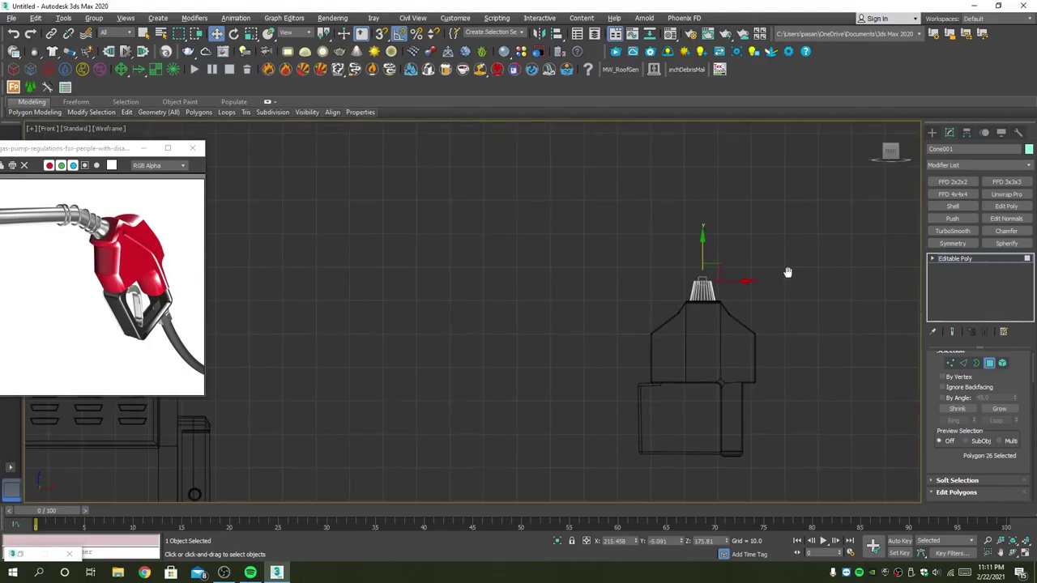
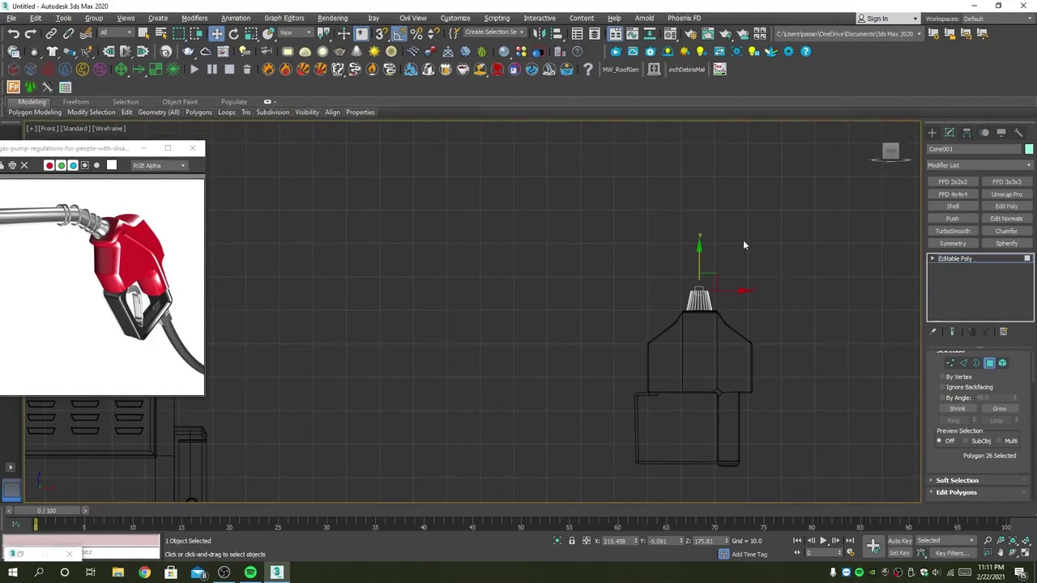
Tilt the cone and nozzle body together clockwise.
{"action": "scroll", "coordinate": [695, 282], "scroll_direction": "up", "scroll_amount": 3}
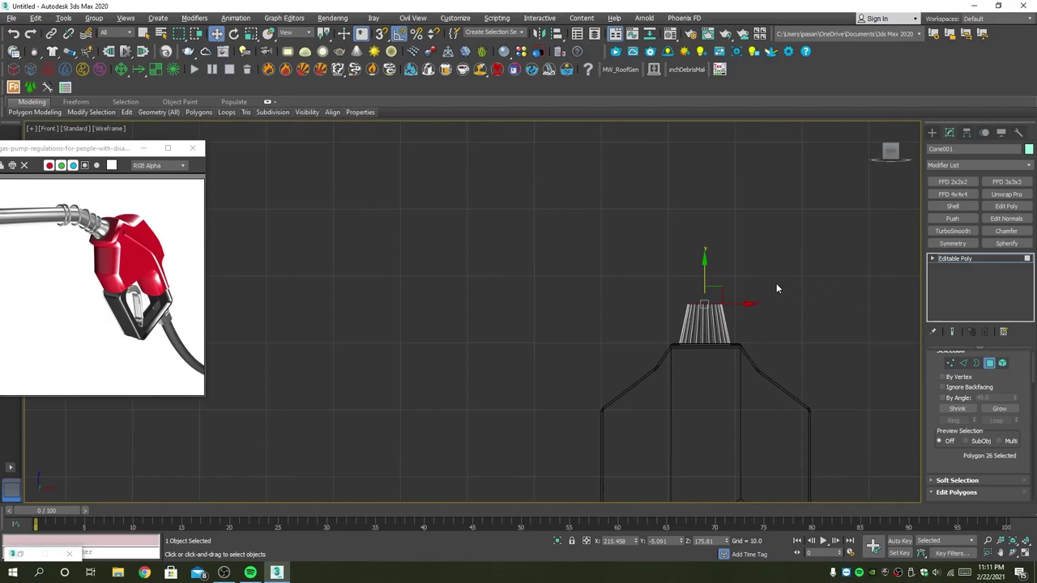
{"action": "scroll", "coordinate": [777, 289], "scroll_direction": "down", "scroll_amount": 3}
{"action": "key", "text": "4"}
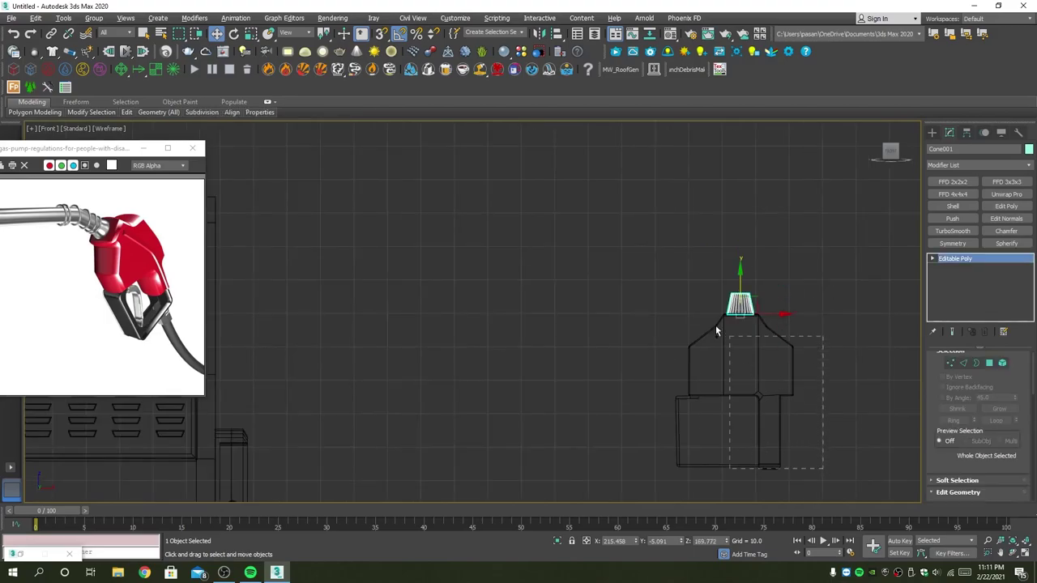
{"action": "left_click", "coordinate": [717, 330], "text": "ctrl"}
{"action": "key", "text": "e"}
{"action": "left_click_drag", "start_coordinate": [770, 322], "coordinate": [756, 310]}
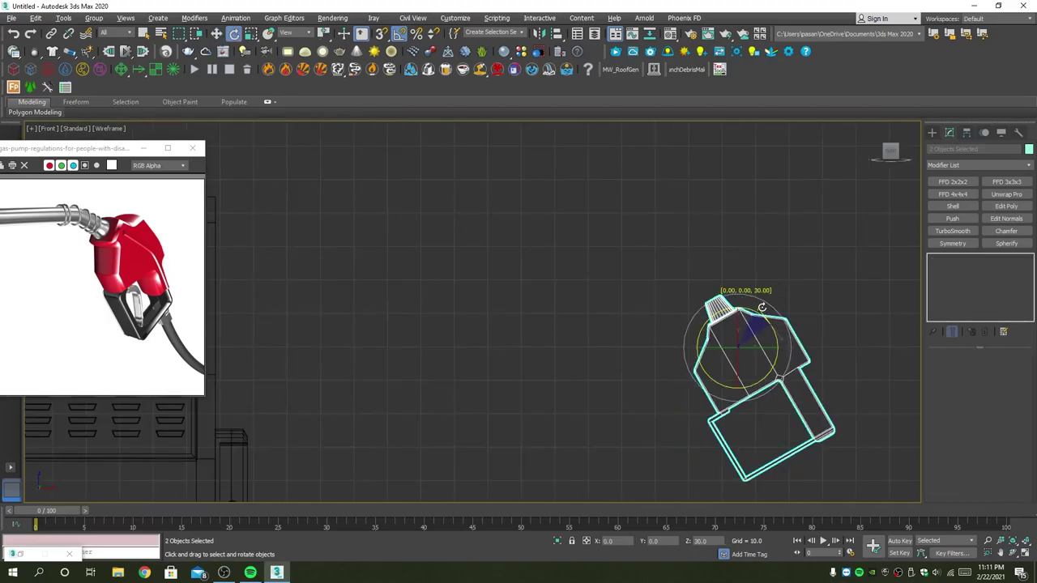
{"action": "scroll", "coordinate": [705, 303], "scroll_direction": "up", "scroll_amount": 3}
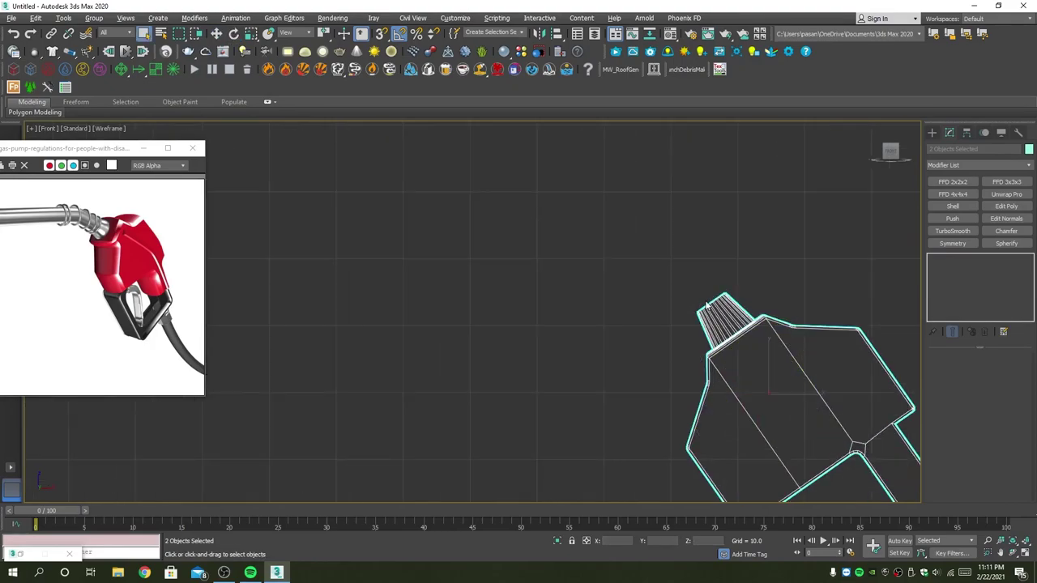
{"action": "scroll", "coordinate": [706, 303], "scroll_direction": "up", "scroll_amount": 2}
Extrude the cone's top polygons twice, the first extrusion at 5.863 height.
{"action": "left_click", "coordinate": [713, 307]}
{"action": "key", "text": "4"}
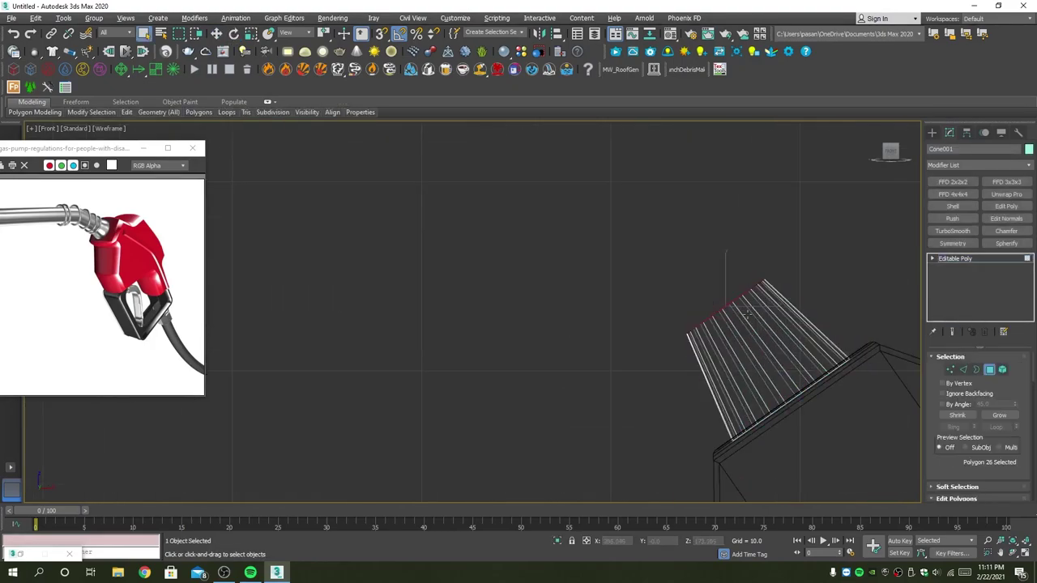
{"action": "scroll", "coordinate": [945, 429], "scroll_direction": "down", "scroll_amount": 1}
{"action": "scroll", "coordinate": [964, 434], "scroll_direction": "down", "scroll_amount": 1}
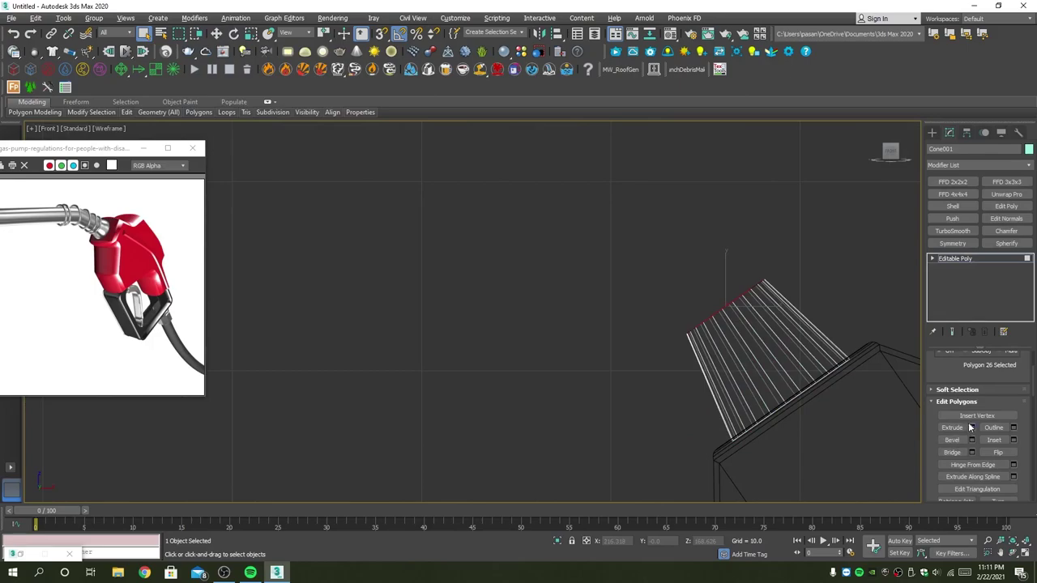
{"action": "left_click", "coordinate": [972, 428]}
{"action": "left_click_drag", "start_coordinate": [492, 333], "coordinate": [494, 412]}
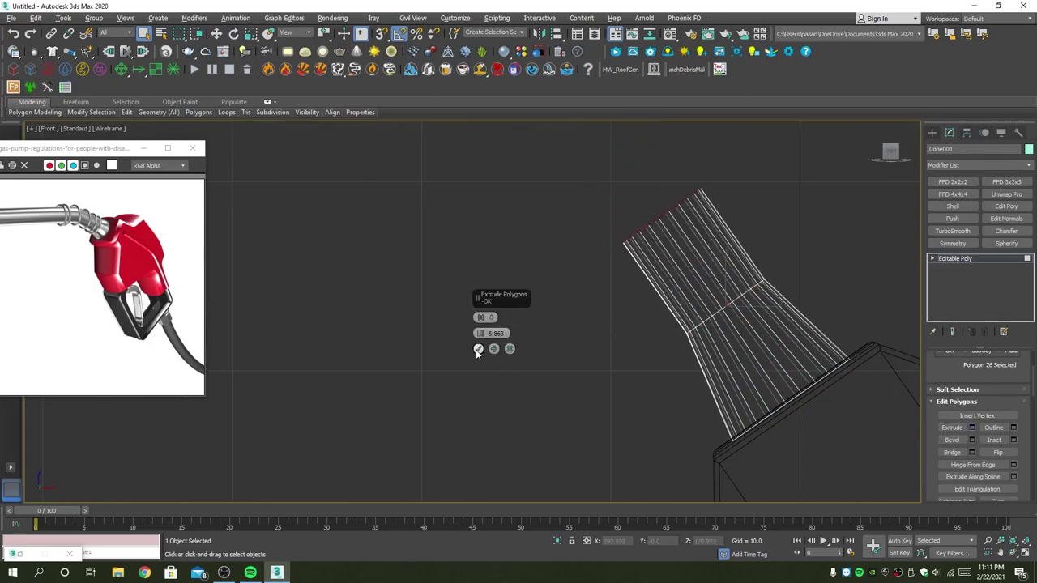
{"action": "left_click", "coordinate": [478, 349]}
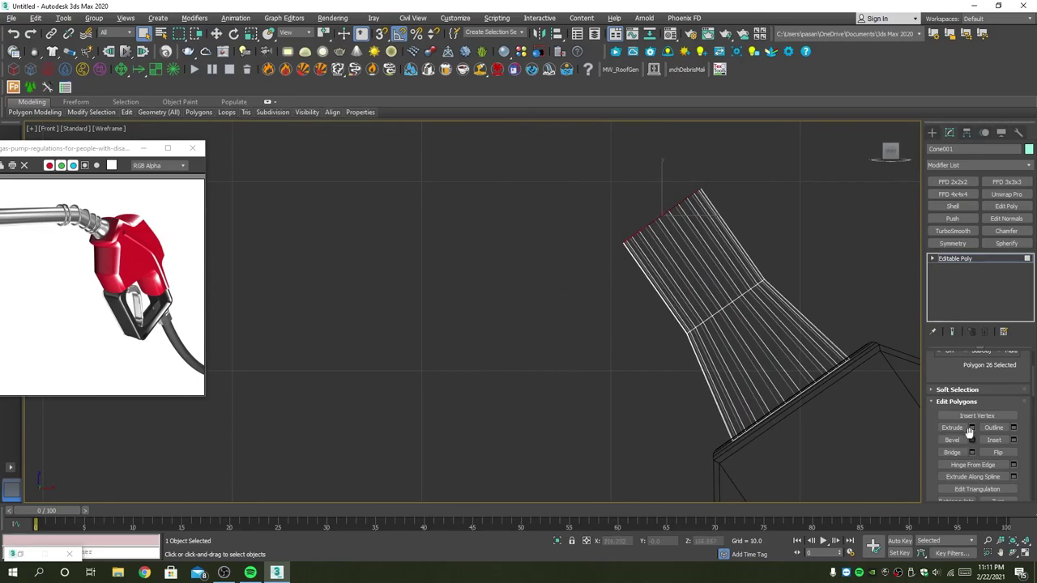
{"action": "left_click", "coordinate": [971, 427]}
{"action": "left_click", "coordinate": [478, 350]}
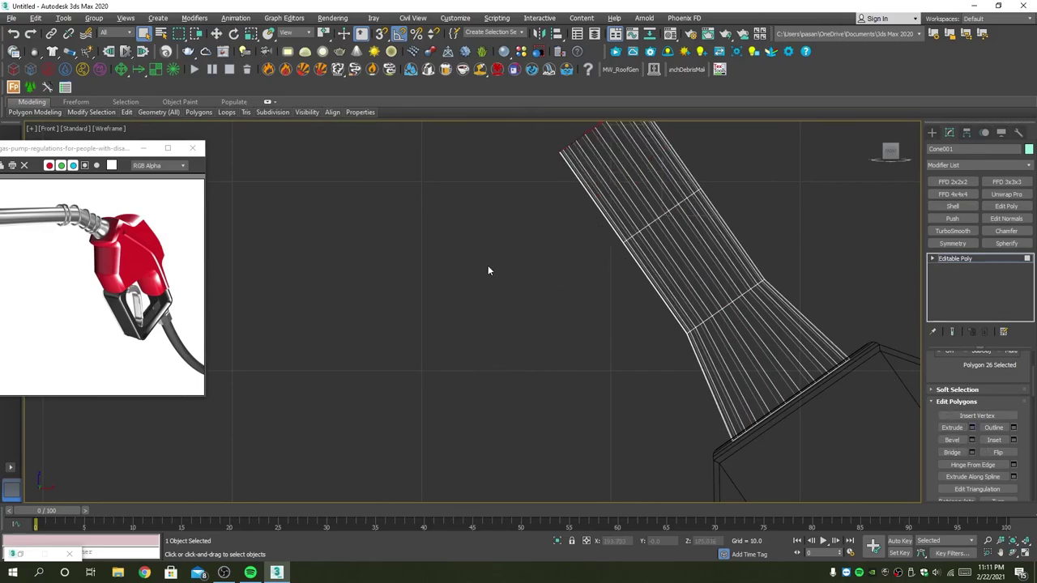
Rotate the top polygons and shift them slightly left to start the spout's bend.
{"action": "middle_click_drag", "start_coordinate": [487, 265], "coordinate": [530, 317]}
{"action": "key", "text": "e"}
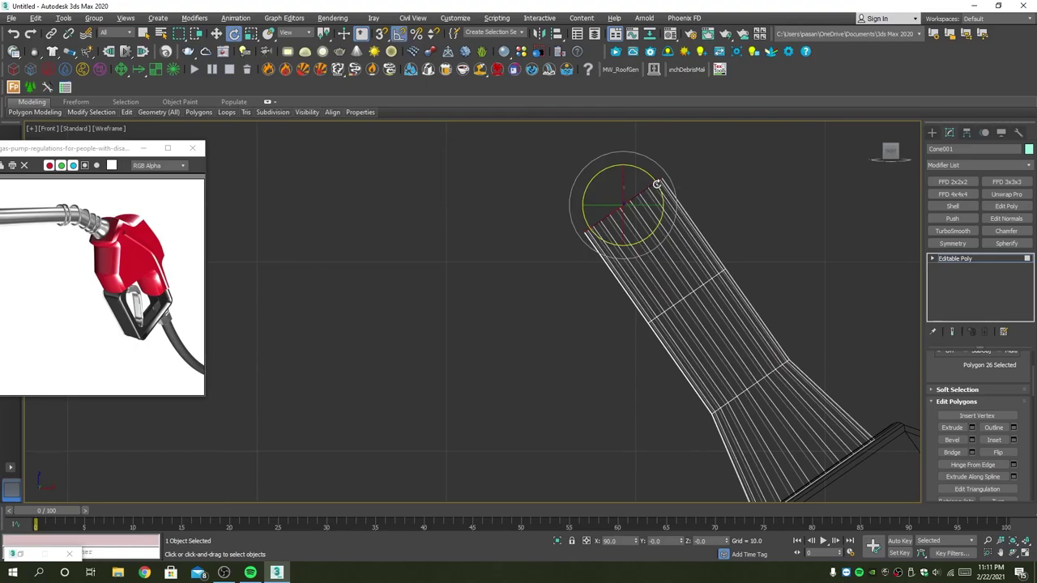
{"action": "mouse_move", "coordinate": [657, 185]}
{"action": "left_mouse_down"}
{"action": "mouse_move", "coordinate": [644, 165]}
{"action": "mouse_move", "coordinate": [613, 227]}
{"action": "left_mouse_up"}
{"action": "key", "text": "w"}
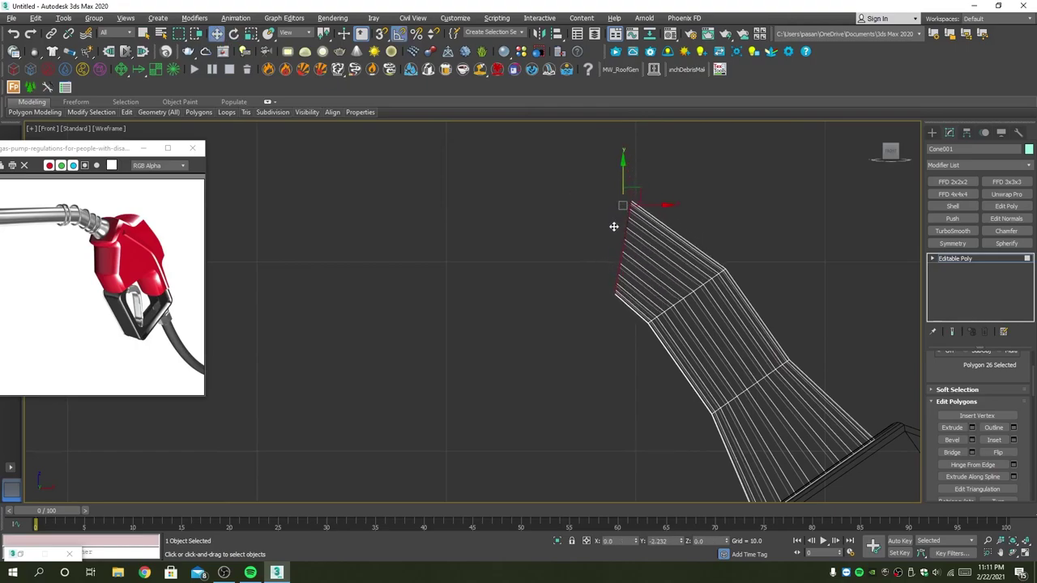
{"action": "left_click_drag", "start_coordinate": [656, 250], "coordinate": [599, 216]}
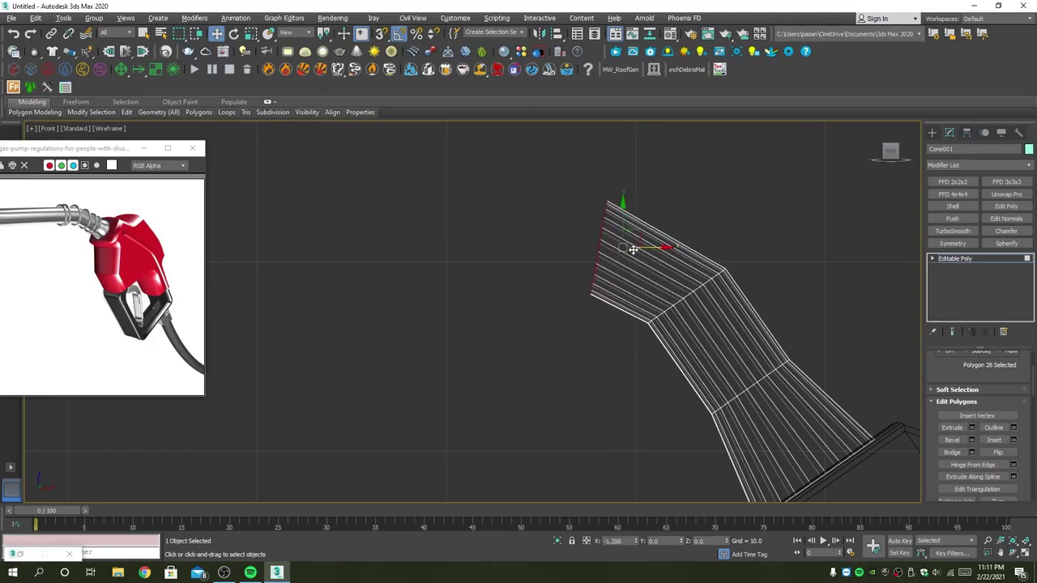
{"action": "key", "text": "e"}
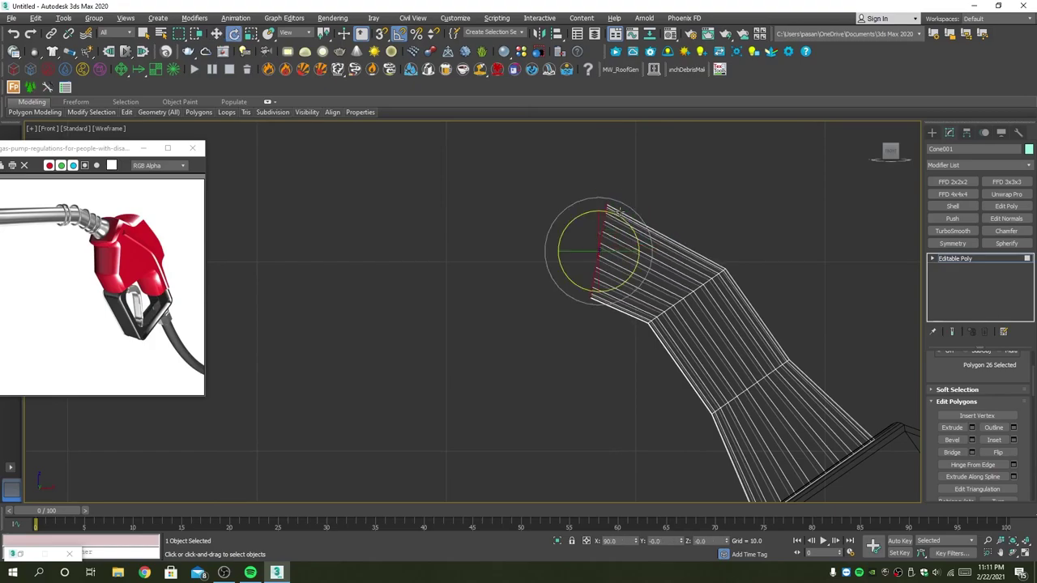
{"action": "key", "text": "q"}
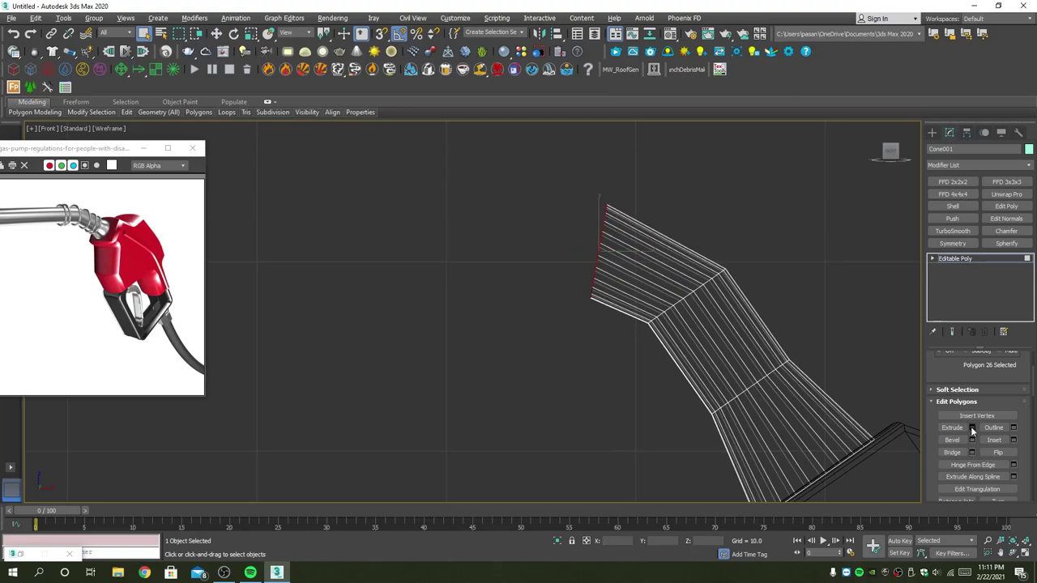
Extrude another spout segment and rotate its end polygons to straighten the tip.
{"action": "left_click", "coordinate": [972, 428]}
{"action": "scroll", "coordinate": [606, 340], "scroll_direction": "down", "scroll_amount": 2}
{"action": "scroll", "coordinate": [597, 364], "scroll_direction": "up", "scroll_amount": 2}
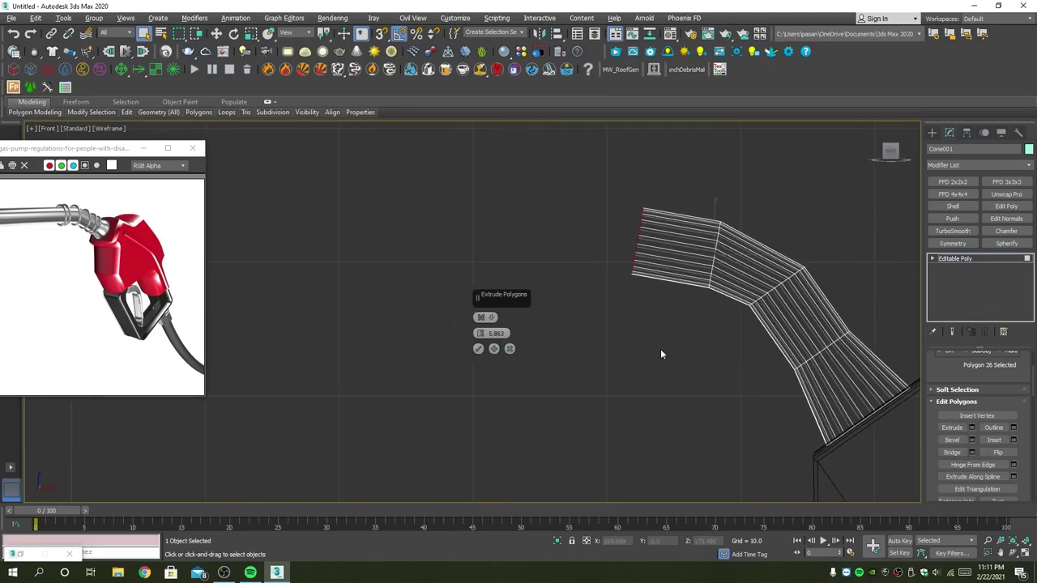
{"action": "left_click", "coordinate": [478, 349]}
{"action": "key", "text": "w"}
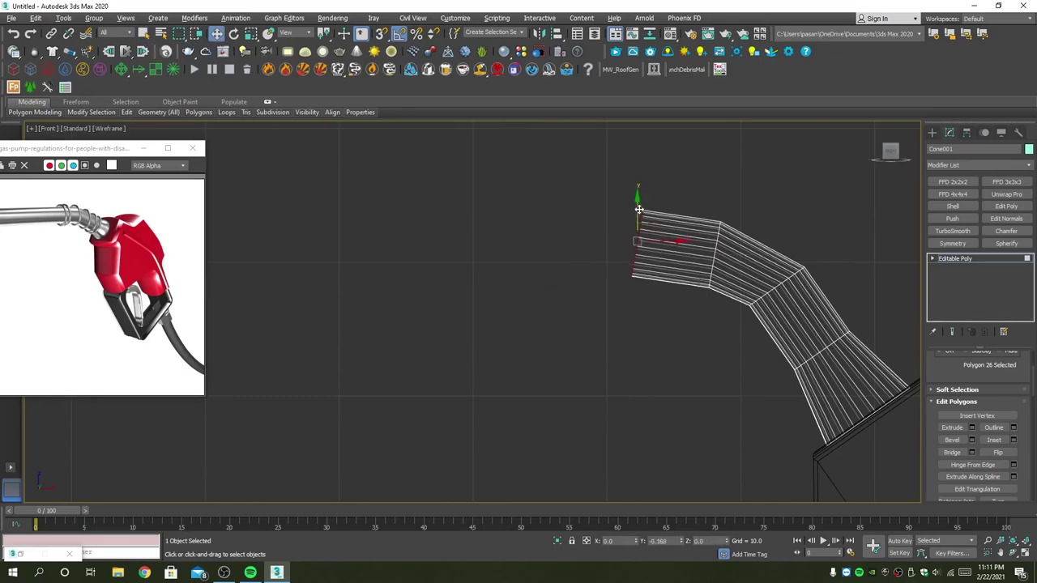
{"action": "key", "text": "e"}
{"action": "left_click_drag", "start_coordinate": [652, 213], "coordinate": [637, 216]}
{"action": "key", "text": "w"}
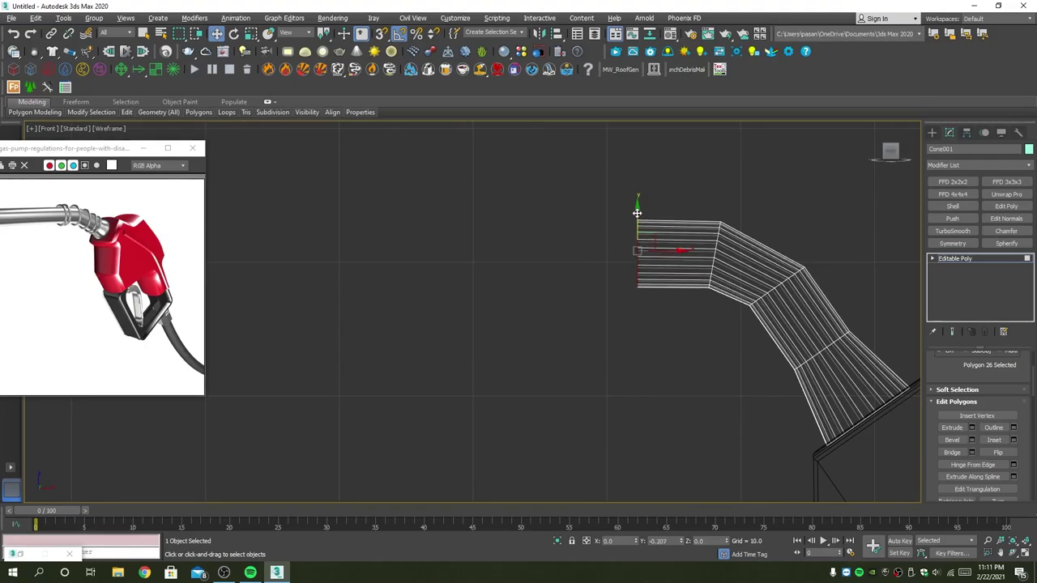
{"action": "key", "text": "alt+w"}
{"action": "key", "text": "alt+w"}
Extrude the spout's end polygons about 40 units into a long straight pipe.
{"action": "middle_click_drag", "start_coordinate": [811, 404], "coordinate": [658, 369], "text": "alt"}
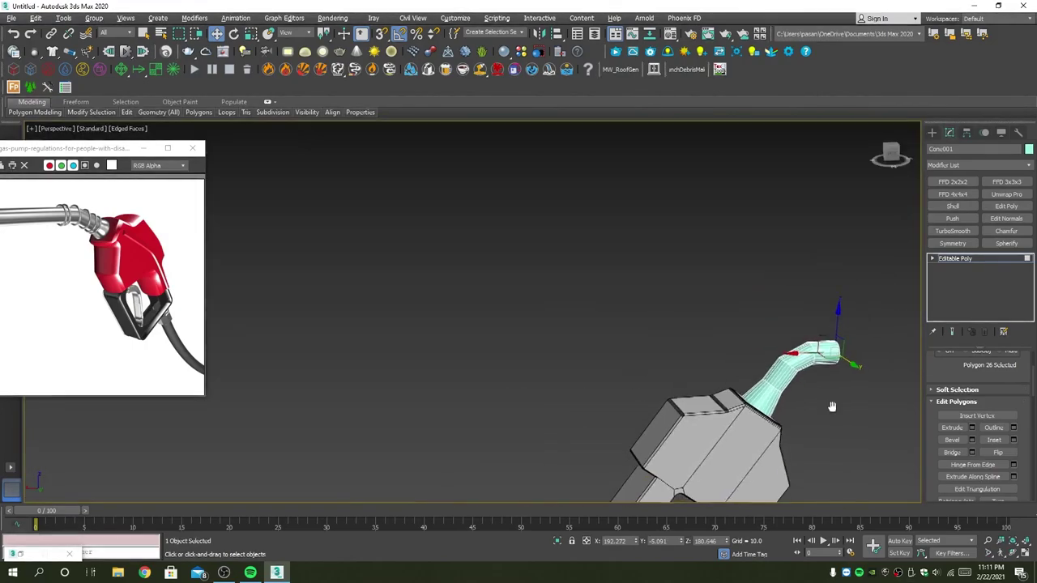
{"action": "scroll", "coordinate": [19, 295], "scroll_direction": "down", "scroll_amount": 3}
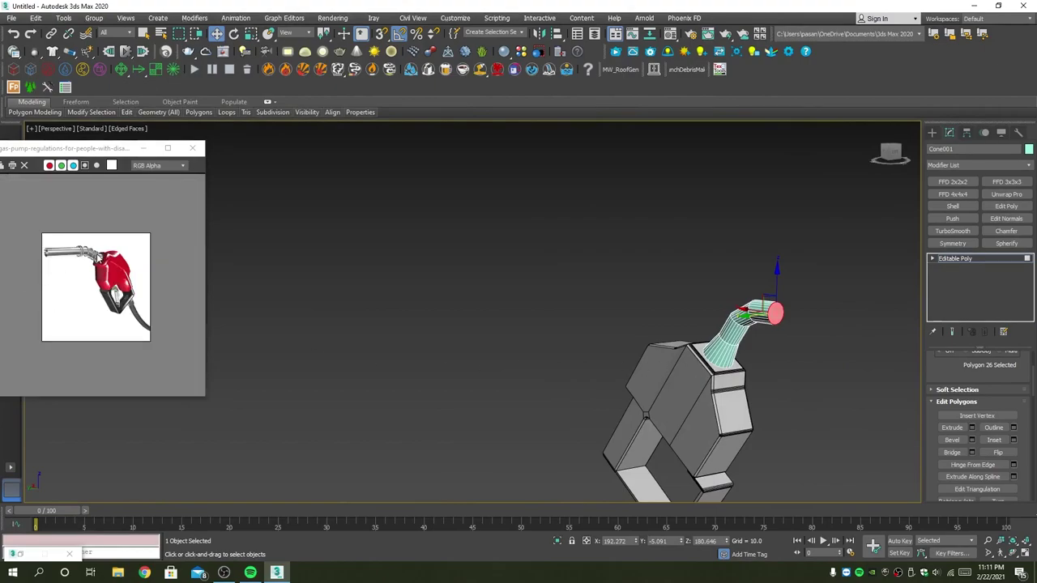
{"action": "middle_click_drag", "start_coordinate": [629, 341], "coordinate": [544, 311]}
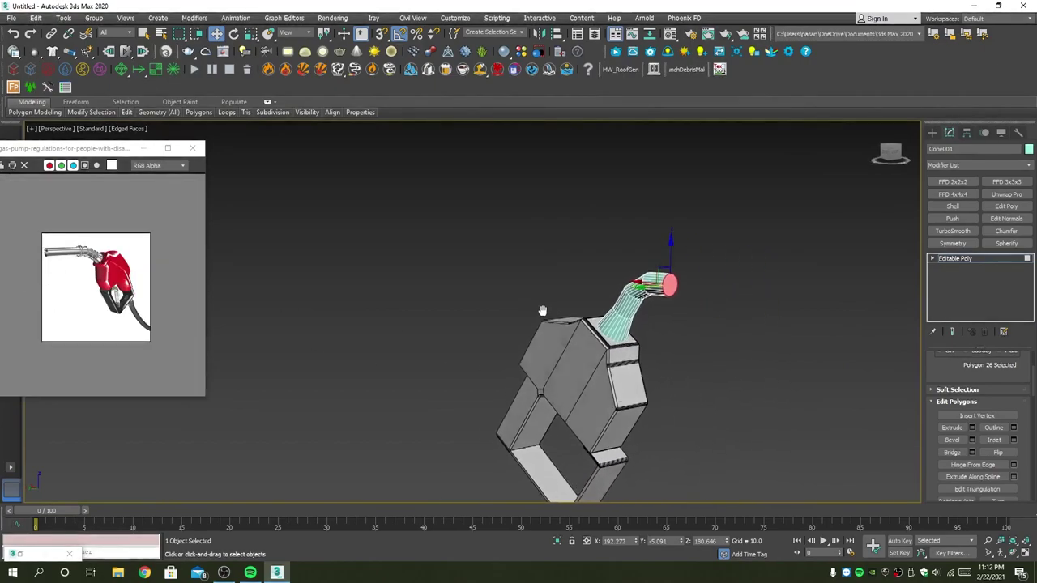
{"action": "left_click", "coordinate": [972, 428]}
{"action": "middle_click_drag", "start_coordinate": [683, 352], "coordinate": [558, 330]}
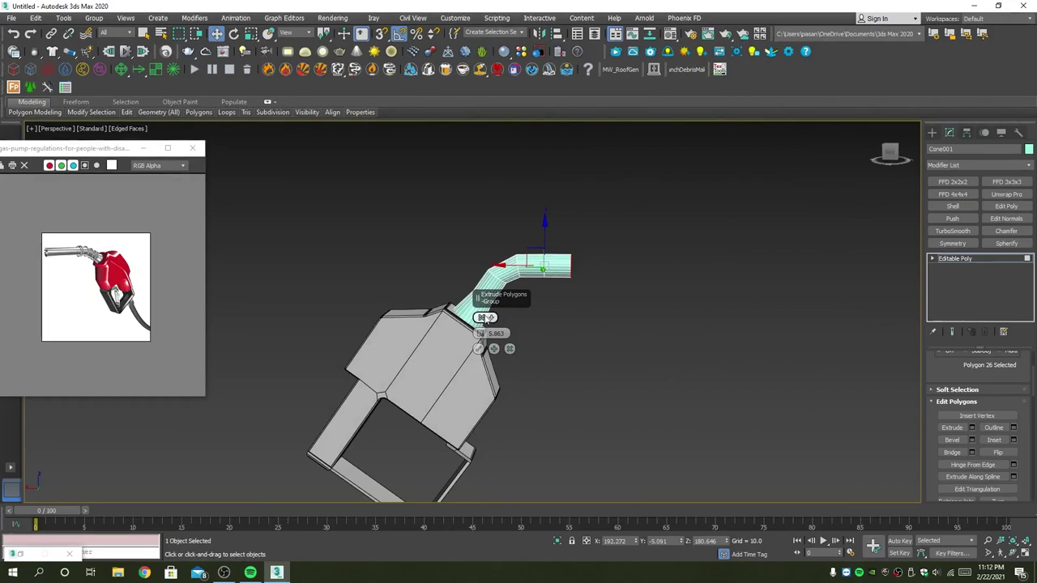
{"action": "left_click_drag", "start_coordinate": [481, 333], "coordinate": [482, 152]}
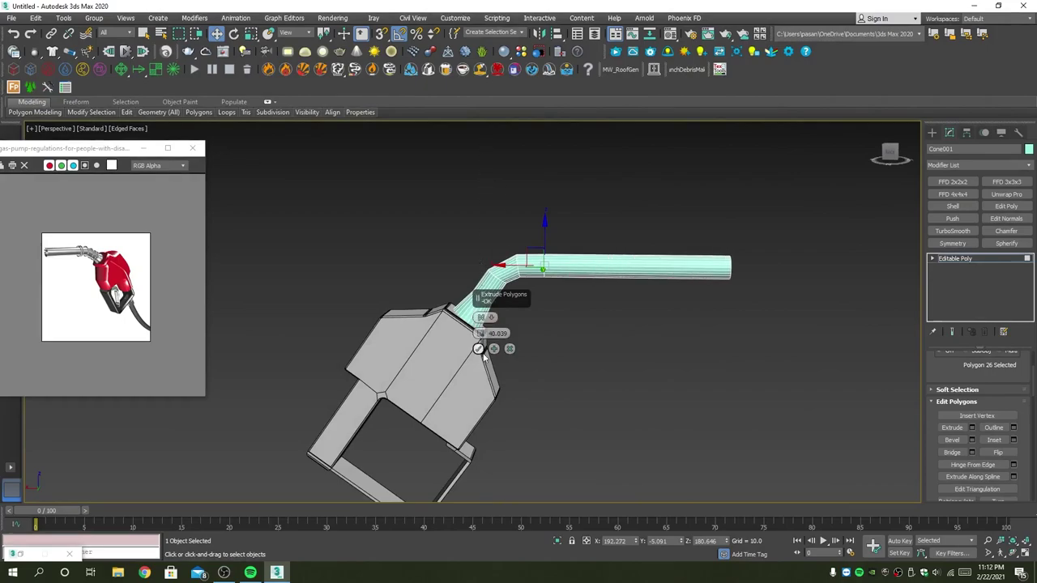
{"action": "left_click", "coordinate": [479, 349]}
{"action": "scroll", "coordinate": [482, 331], "scroll_direction": "up", "scroll_amount": 2}
{"action": "scroll", "coordinate": [482, 331], "scroll_direction": "up", "scroll_amount": 3}
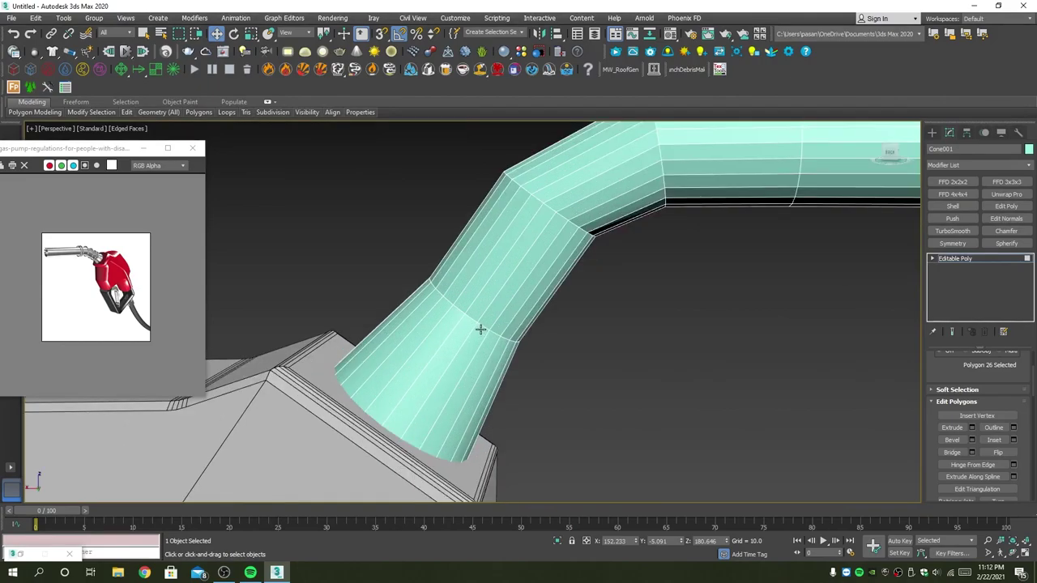
Select the edge loop near the spout base and scale it wider.
{"action": "key", "text": "2"}
{"action": "double_click", "coordinate": [482, 327]}
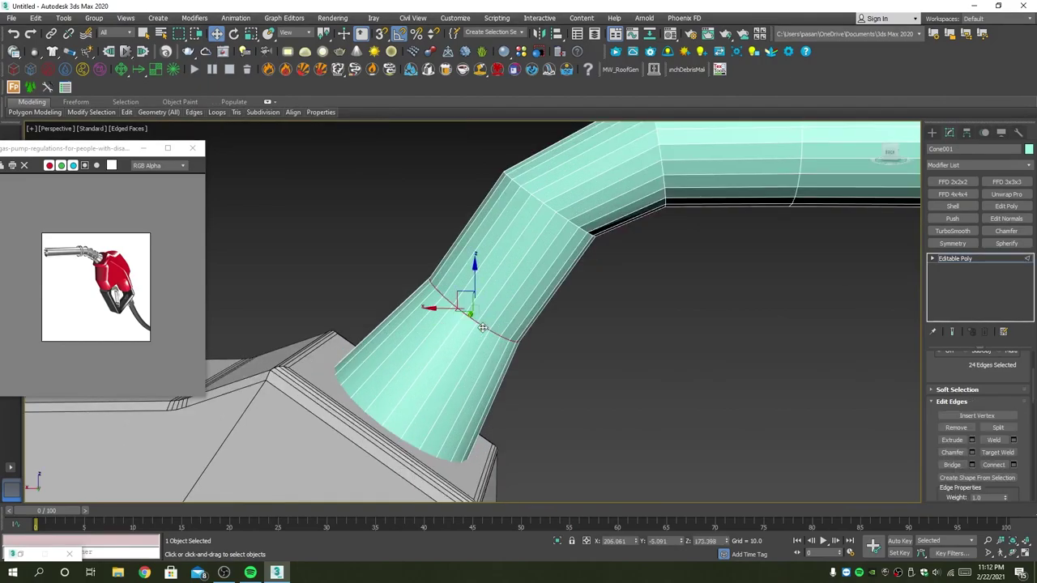
{"action": "key", "text": "r"}
{"action": "left_click_drag", "start_coordinate": [483, 301], "coordinate": [491, 293]}
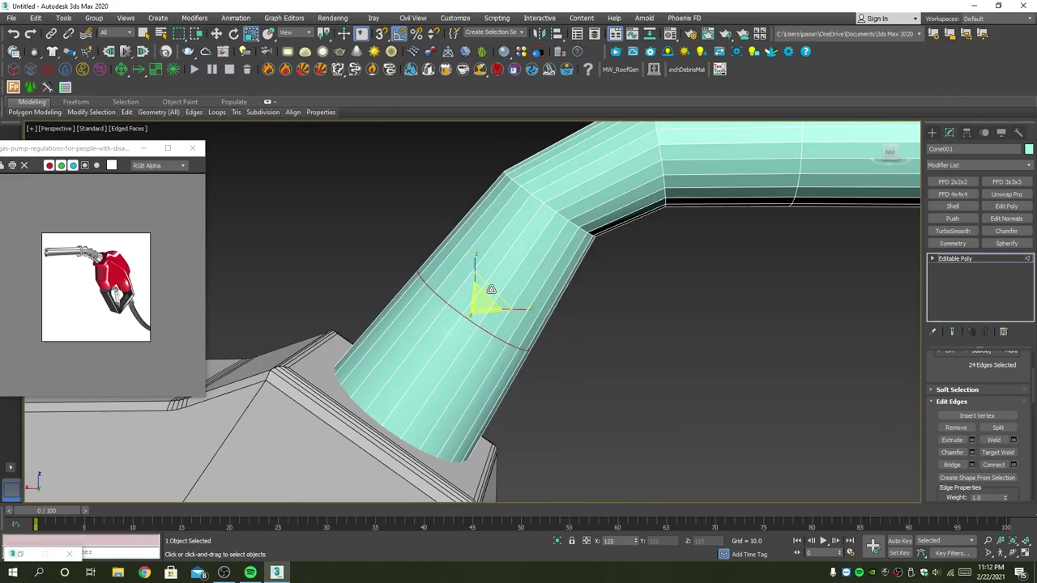
{"action": "scroll", "coordinate": [496, 324], "scroll_direction": "down", "scroll_amount": 4}
{"action": "key", "text": "2"}
{"action": "scroll", "coordinate": [577, 343], "scroll_direction": "down", "scroll_amount": 3}
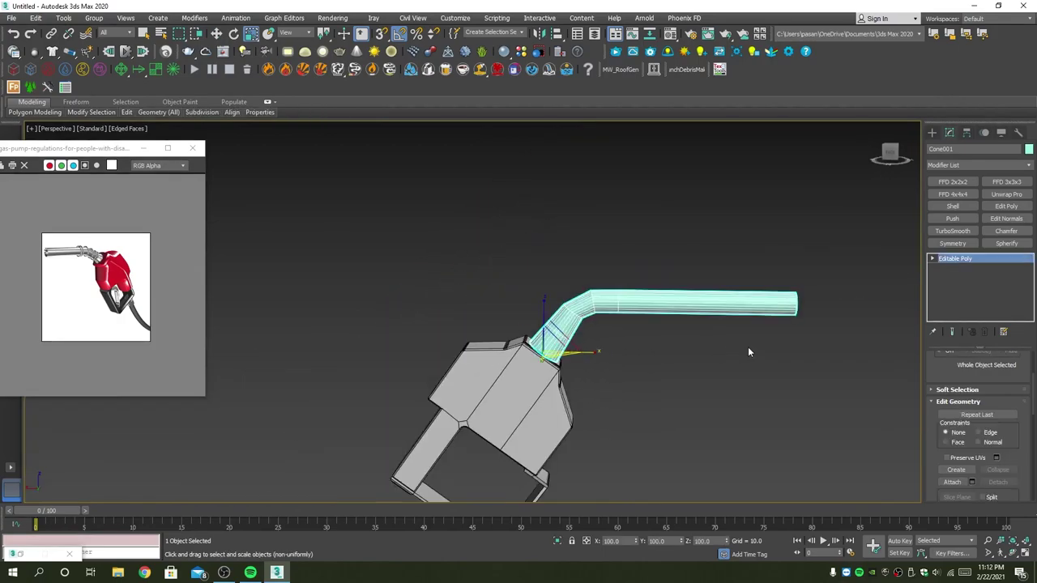
{"action": "mouse_move", "coordinate": [748, 346]}
{"action": "middle_mouse_down", "text": "alt"}
{"action": "mouse_move", "coordinate": [619, 334]}
{"action": "mouse_move", "coordinate": [702, 309]}
{"action": "mouse_move", "coordinate": [686, 326]}
{"action": "mouse_move", "coordinate": [400, 337]}
{"action": "middle_mouse_up", "text": "alt"}
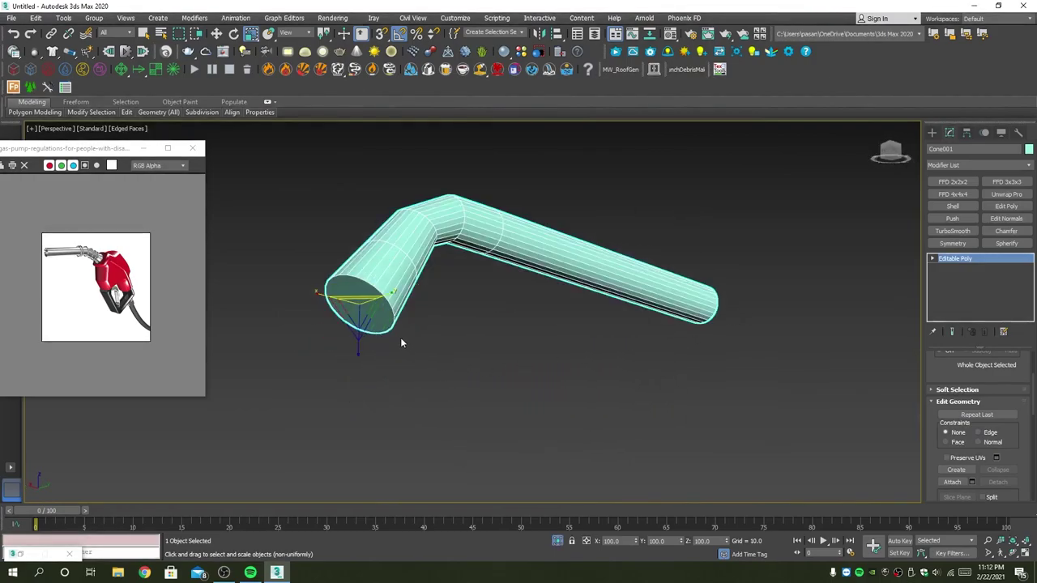
Inset the pipe's end cap polygon, then delete it to open the end.
{"action": "key", "text": "4"}
{"action": "key", "text": "q"}
{"action": "left_click", "coordinate": [365, 300]}
{"action": "middle_click_drag", "start_coordinate": [654, 391], "coordinate": [582, 405], "text": "alt"}
{"action": "scroll", "coordinate": [582, 406], "scroll_direction": "down", "scroll_amount": 5}
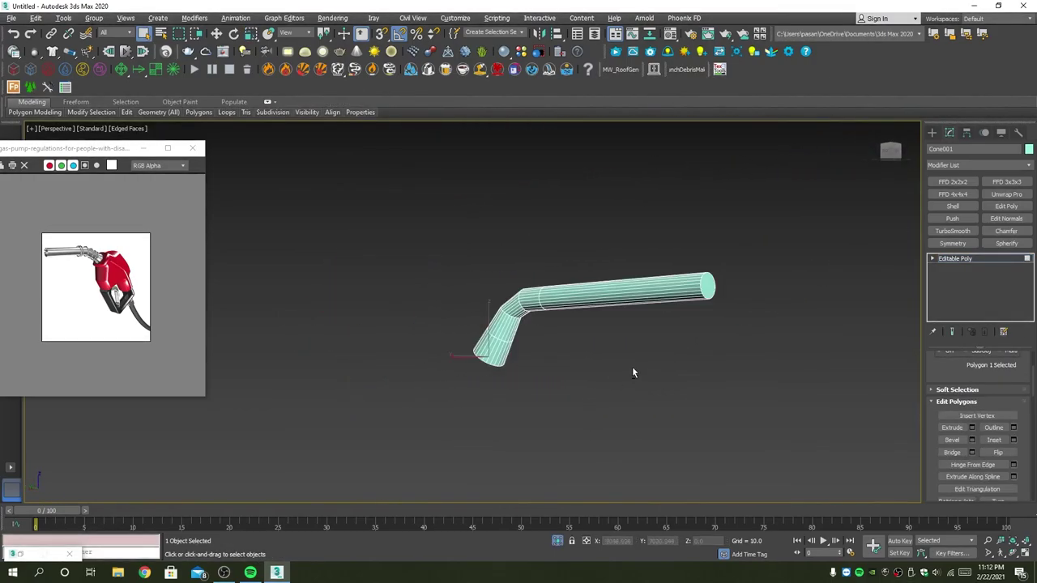
{"action": "middle_click_drag", "start_coordinate": [632, 367], "coordinate": [618, 383], "text": "alt"}
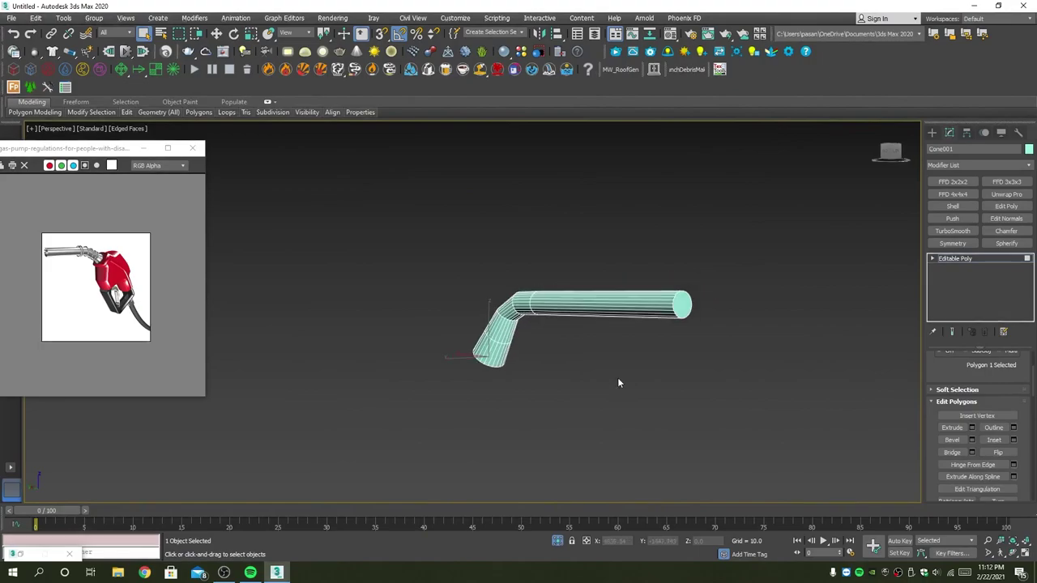
{"action": "left_click", "coordinate": [1013, 440]}
{"action": "mouse_move", "coordinate": [502, 378]}
{"action": "middle_mouse_down", "text": "alt"}
{"action": "mouse_move", "coordinate": [513, 317]}
{"action": "mouse_move", "coordinate": [527, 325]}
{"action": "mouse_move", "coordinate": [464, 348]}
{"action": "middle_mouse_up", "text": "alt"}
{"action": "left_click", "coordinate": [479, 348]}
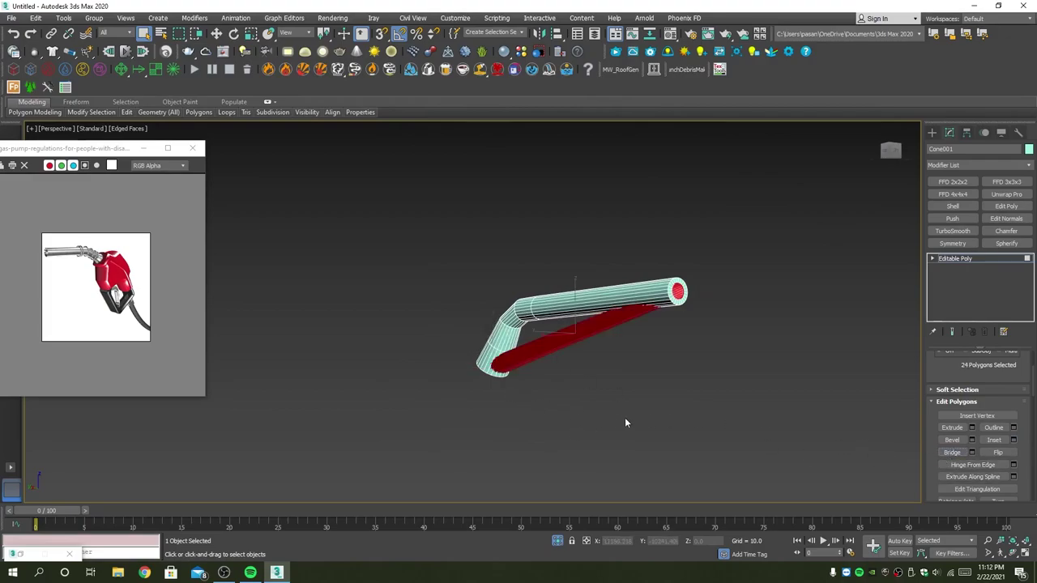
{"action": "key", "text": "Delete"}
{"action": "key", "text": "4"}
Select the opening's border and drag it out into a new tube segment.
{"action": "mouse_move", "coordinate": [624, 417]}
{"action": "middle_mouse_down", "text": "alt"}
{"action": "mouse_move", "coordinate": [577, 404]}
{"action": "mouse_move", "coordinate": [581, 431]}
{"action": "middle_mouse_up", "text": "alt"}
{"action": "scroll", "coordinate": [597, 341], "scroll_direction": "up", "scroll_amount": 8}
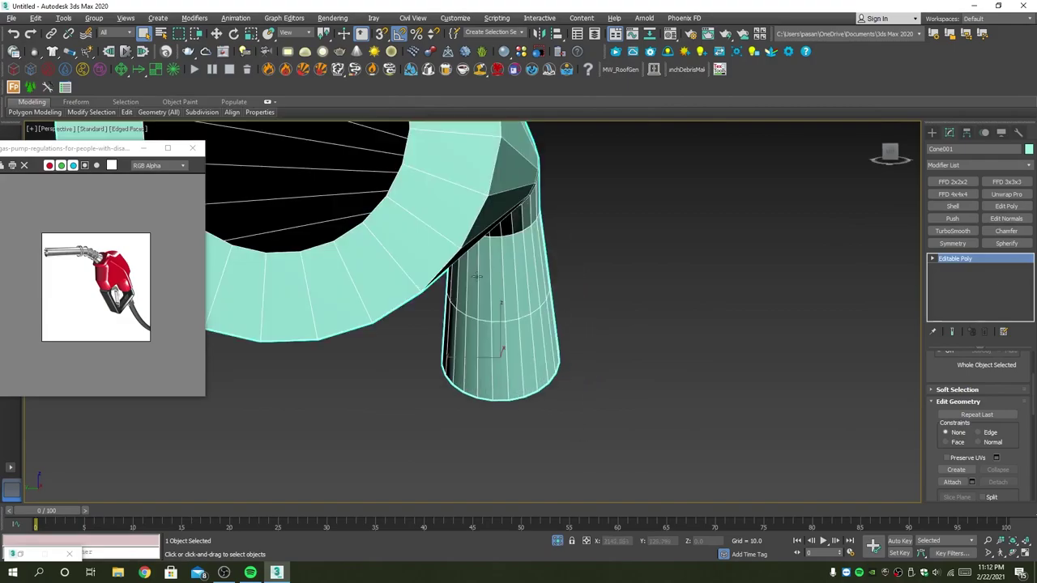
{"action": "middle_click_drag", "start_coordinate": [477, 276], "coordinate": [563, 330]}
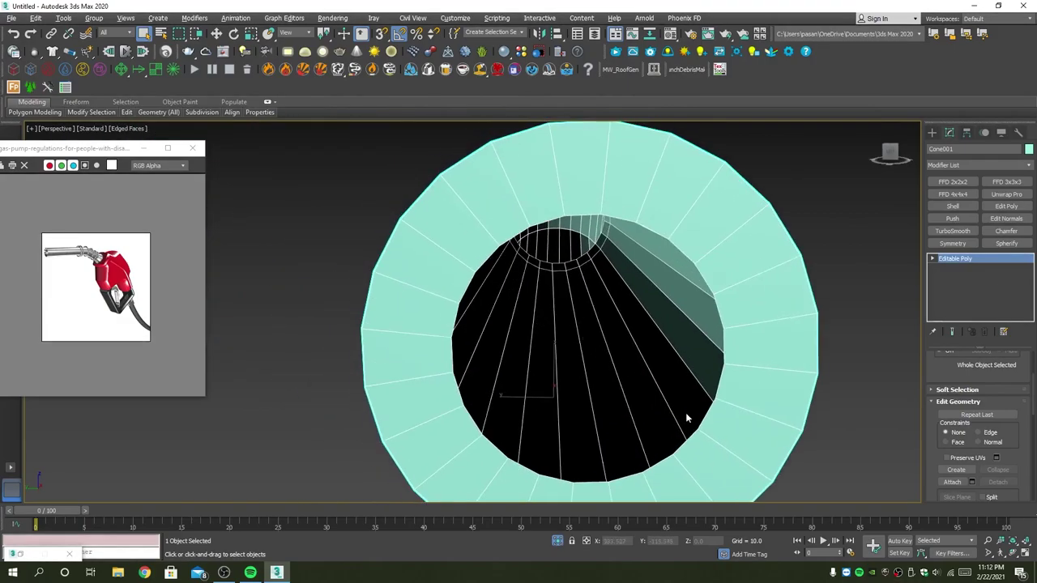
{"action": "key", "text": "3"}
{"action": "left_click", "coordinate": [689, 439]}
{"action": "scroll", "coordinate": [678, 435], "scroll_direction": "down", "scroll_amount": 8}
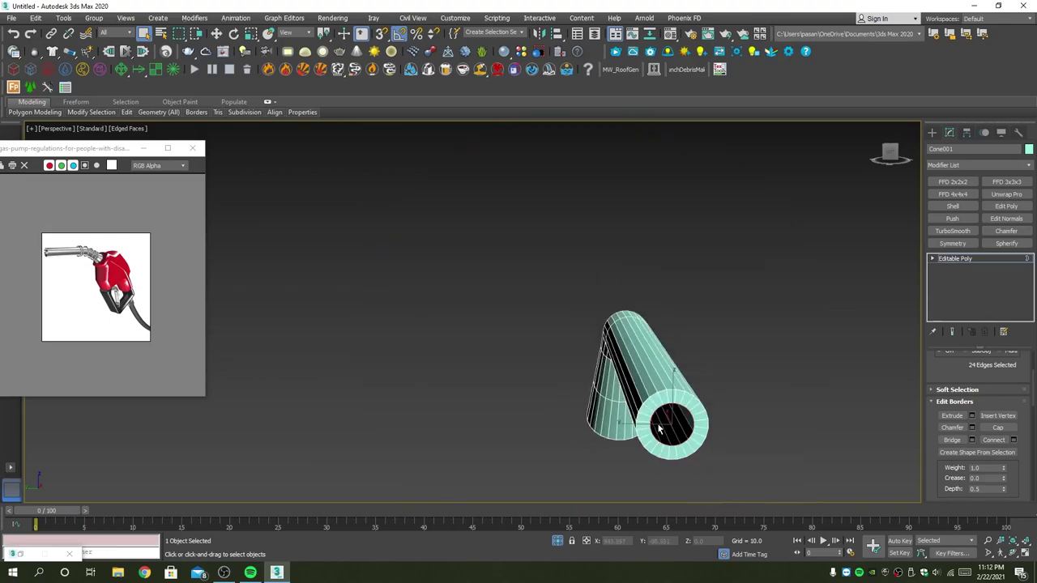
{"action": "key", "text": "w"}
{"action": "left_click_drag", "start_coordinate": [661, 430], "coordinate": [678, 437], "text": "shift"}
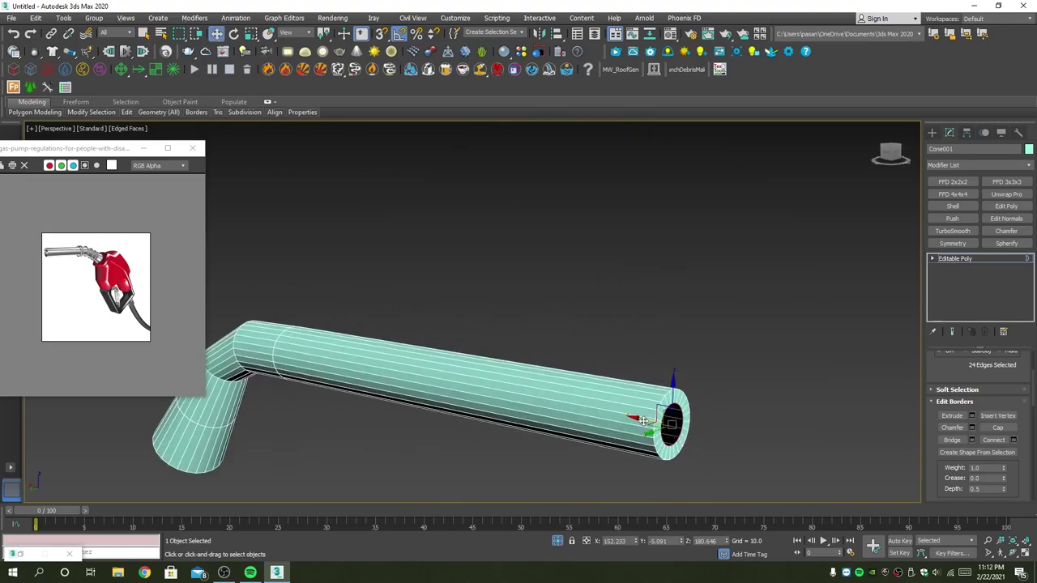
Scale the tube's end border down to form the narrower inner tube.
{"action": "mouse_move", "coordinate": [540, 401]}
{"action": "middle_mouse_down", "text": "alt"}
{"action": "mouse_move", "coordinate": [551, 429]}
{"action": "mouse_move", "coordinate": [527, 406]}
{"action": "middle_mouse_up", "text": "alt"}
{"action": "key", "text": "z"}
{"action": "key", "text": "r"}
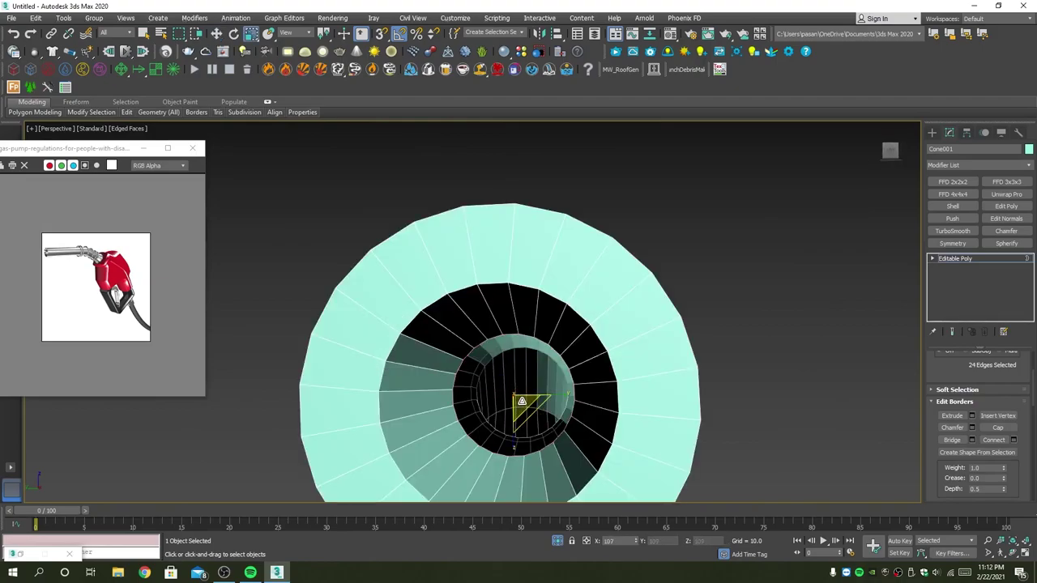
{"action": "mouse_move", "coordinate": [527, 397]}
{"action": "left_mouse_down"}
{"action": "mouse_move", "coordinate": [516, 427]}
{"action": "mouse_move", "coordinate": [534, 397]}
{"action": "left_mouse_up"}
{"action": "scroll", "coordinate": [534, 397], "scroll_direction": "down", "scroll_amount": 5}
{"action": "mouse_move", "coordinate": [534, 397]}
{"action": "middle_mouse_down", "text": "alt"}
{"action": "mouse_move", "coordinate": [573, 422]}
{"action": "mouse_move", "coordinate": [527, 416]}
{"action": "mouse_move", "coordinate": [475, 429]}
{"action": "mouse_move", "coordinate": [560, 382]}
{"action": "mouse_move", "coordinate": [566, 392]}
{"action": "middle_mouse_up", "text": "alt"}
{"action": "key", "text": "3"}
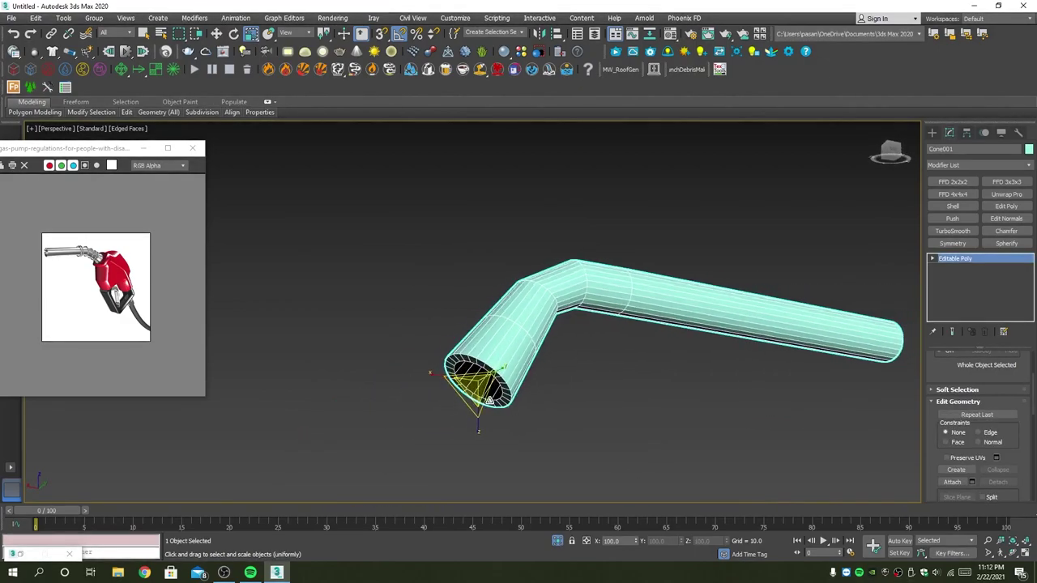
{"action": "scroll", "coordinate": [532, 432], "scroll_direction": "up", "scroll_amount": 2}
{"action": "left_click", "coordinate": [558, 541]}
{"action": "mouse_move", "coordinate": [557, 540]}
{"action": "middle_mouse_down", "text": "alt"}
{"action": "mouse_move", "coordinate": [561, 449]}
{"action": "mouse_move", "coordinate": [613, 440]}
{"action": "mouse_move", "coordinate": [667, 389]}
{"action": "middle_mouse_up", "text": "alt"}
{"action": "left_click", "coordinate": [606, 414]}
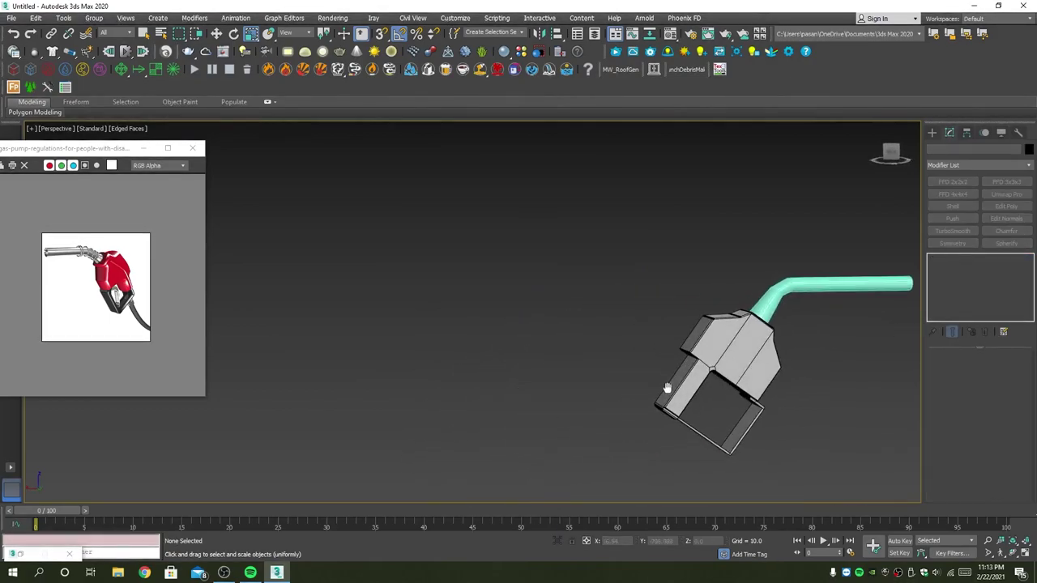
Select all 23 objects and assign them the grey 01 - Default material.
{"action": "middle_click_drag", "start_coordinate": [777, 397], "coordinate": [628, 436]}
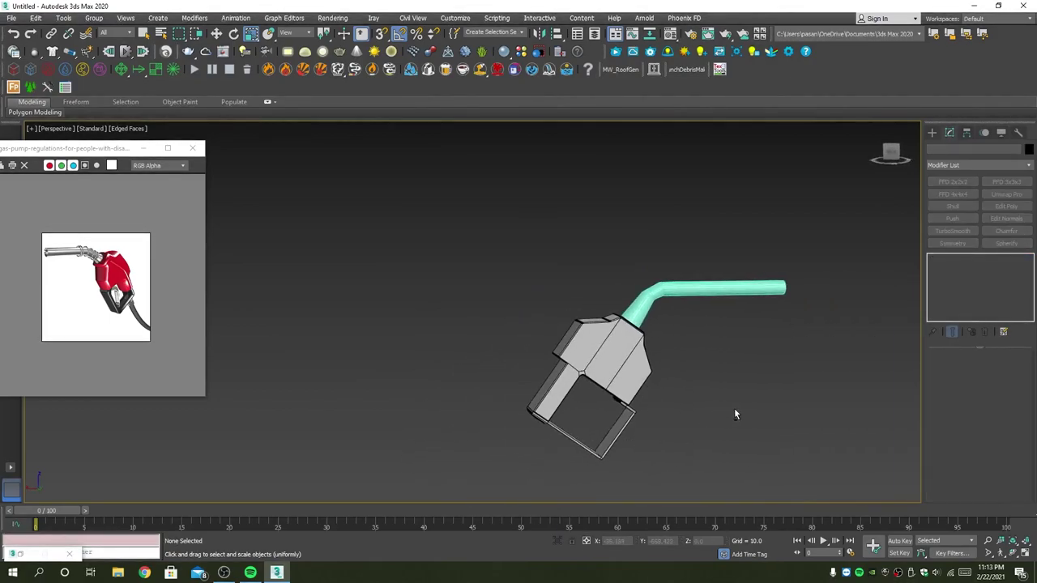
{"action": "key", "text": "ctrl+a"}
{"action": "key", "text": "m"}
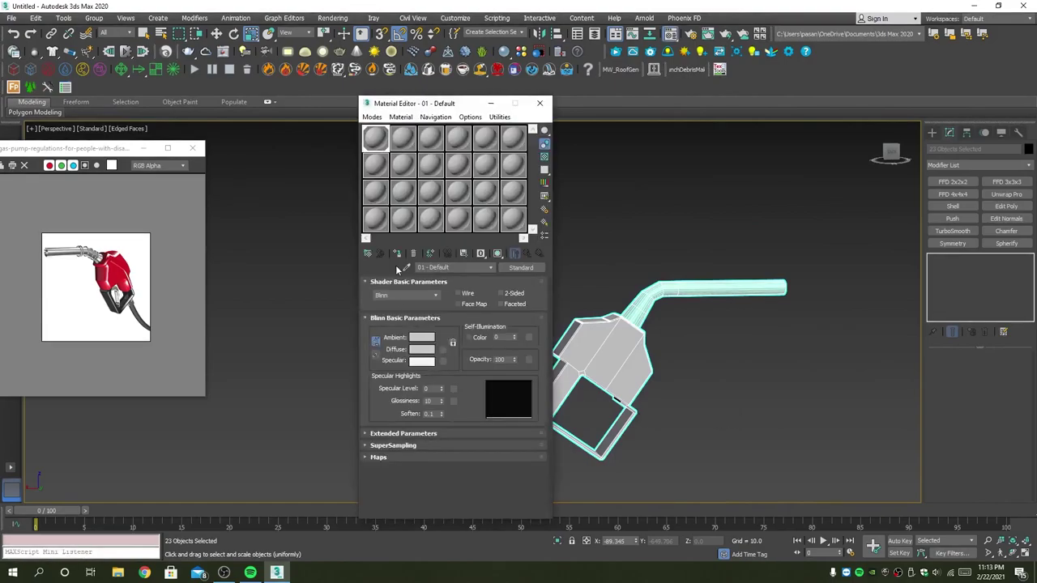
{"action": "left_click", "coordinate": [397, 253]}
{"action": "left_click", "coordinate": [549, 104]}
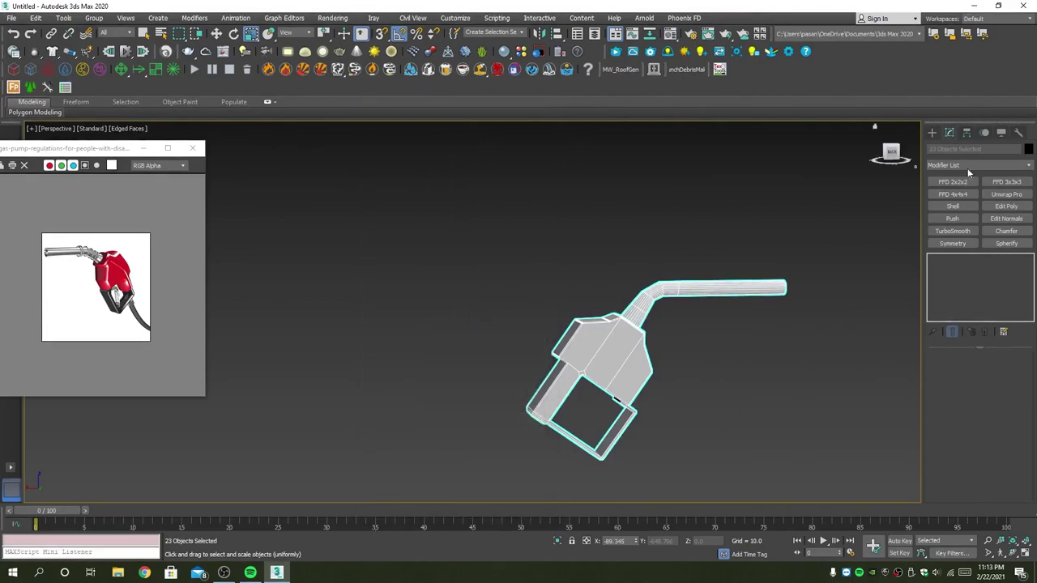
{"action": "left_click", "coordinate": [1028, 149]}
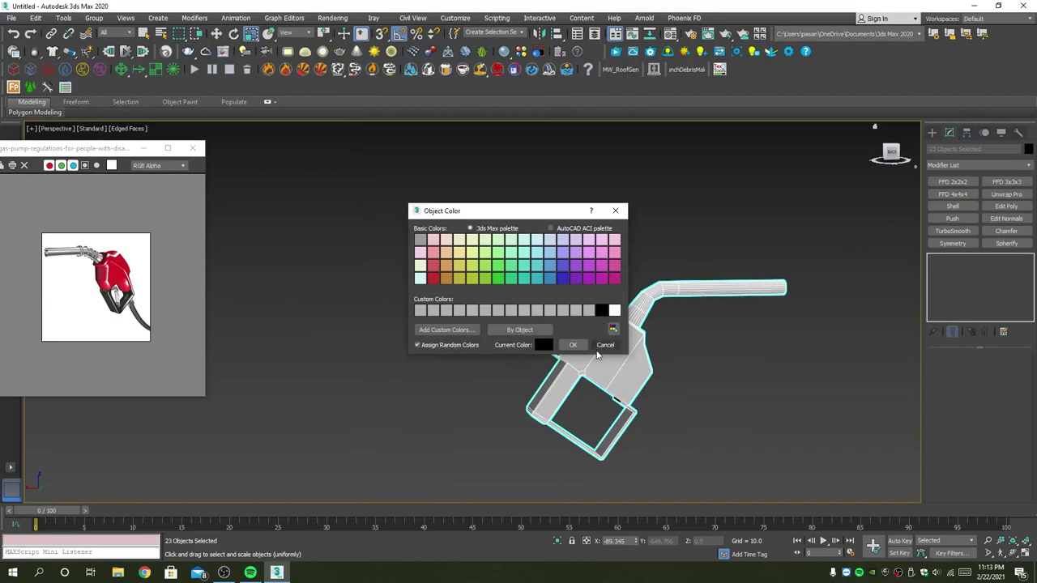
{"action": "left_click", "coordinate": [573, 345]}
{"action": "left_click", "coordinate": [741, 317]}
{"action": "scroll", "coordinate": [718, 317], "scroll_direction": "up", "scroll_amount": 3}
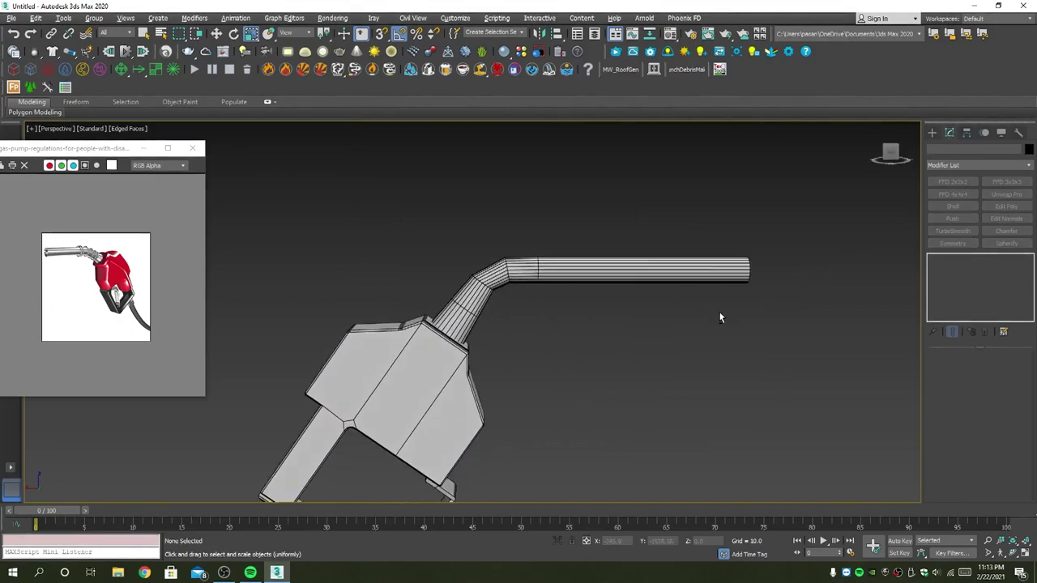
{"action": "scroll", "coordinate": [414, 273], "scroll_direction": "up", "scroll_amount": 2}
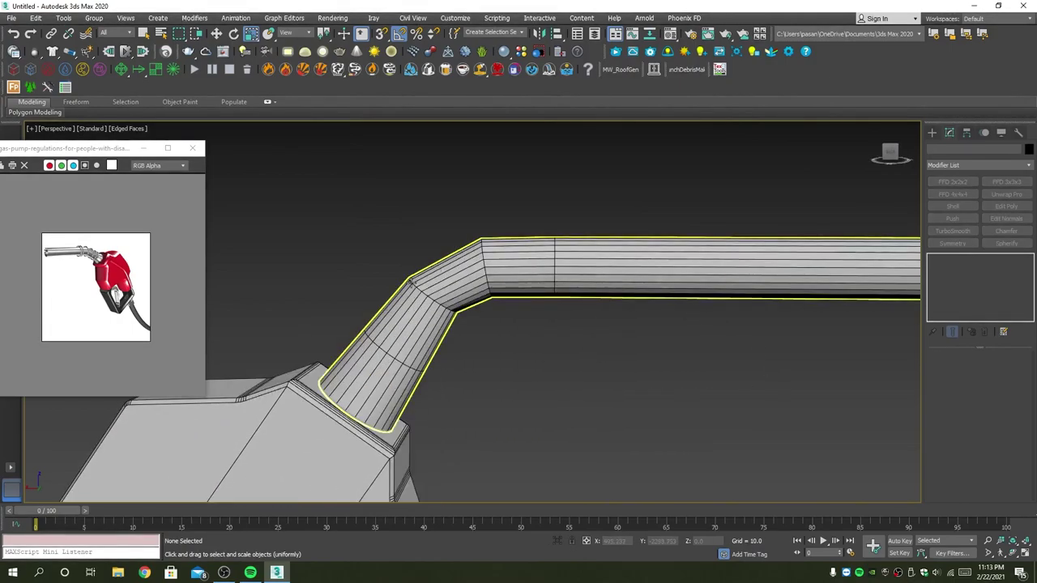
Inspect the hose and nozzle beside the pump in the perspective and front views.
{"action": "scroll", "coordinate": [413, 279], "scroll_direction": "down", "scroll_amount": 3}
{"action": "scroll", "coordinate": [506, 300], "scroll_direction": "down", "scroll_amount": 2}
{"action": "scroll", "coordinate": [609, 316], "scroll_direction": "down", "scroll_amount": 2}
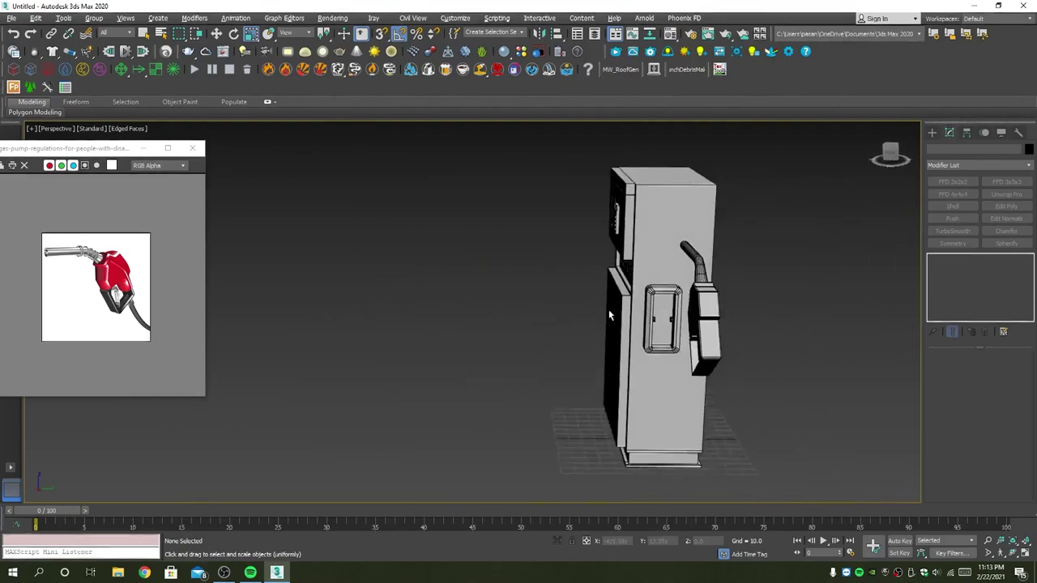
{"action": "middle_click_drag", "start_coordinate": [608, 310], "coordinate": [649, 316], "text": "alt"}
{"action": "key", "text": "alt+w"}
{"action": "key", "text": "alt+w"}
{"action": "scroll", "coordinate": [757, 378], "scroll_direction": "down", "scroll_amount": 2}
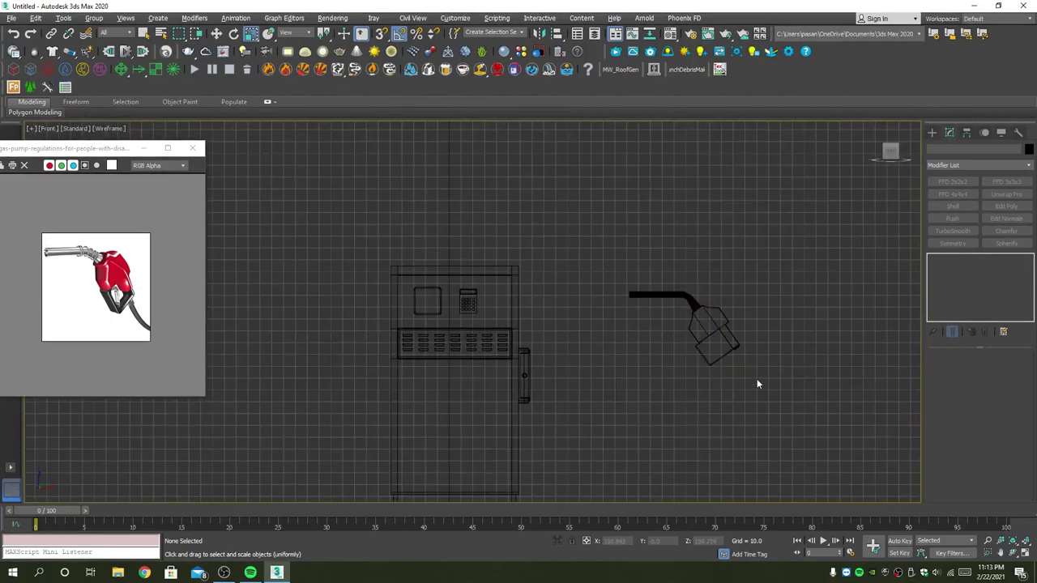
{"action": "left_click_drag", "start_coordinate": [757, 381], "coordinate": [649, 265]}
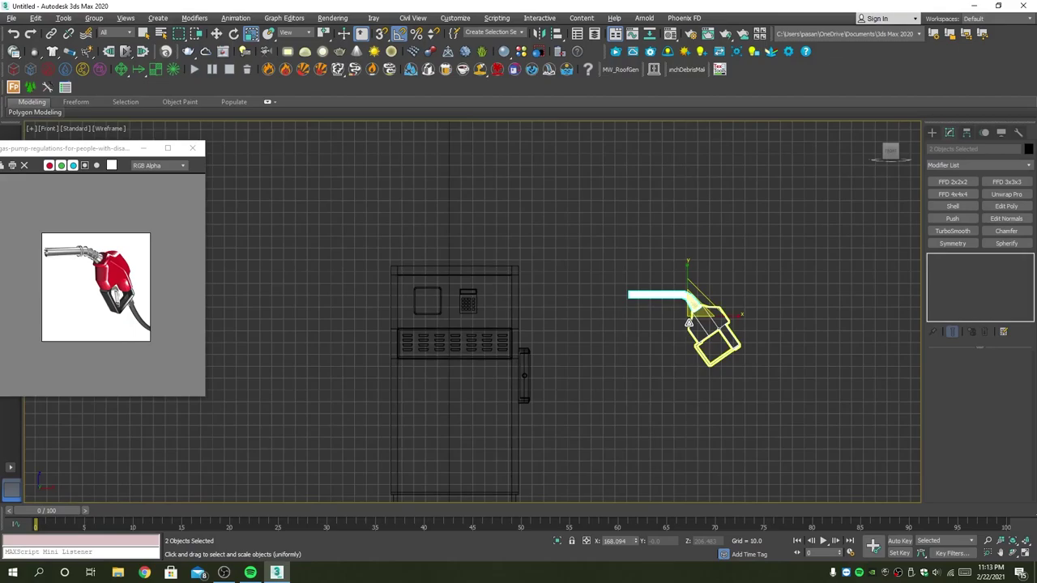
{"action": "key", "text": "alt+w"}
{"action": "key", "text": "alt+w"}
{"action": "middle_click_drag", "start_coordinate": [716, 339], "coordinate": [808, 297], "text": "alt"}
{"action": "left_click", "coordinate": [808, 297]}
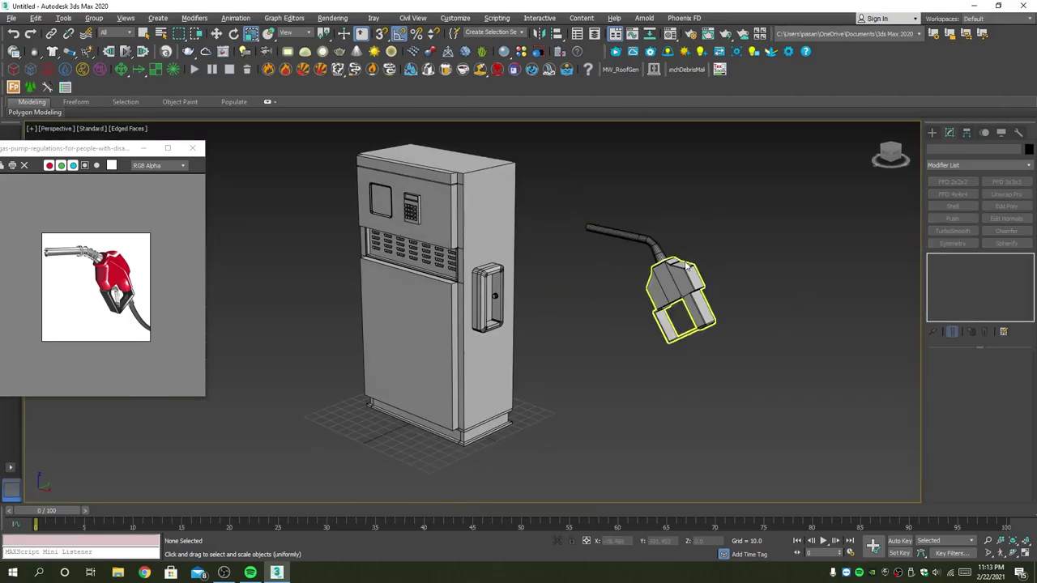
{"action": "scroll", "coordinate": [636, 248], "scroll_direction": "up", "scroll_amount": 5}
{"action": "middle_click_drag", "start_coordinate": [649, 240], "coordinate": [670, 267]}
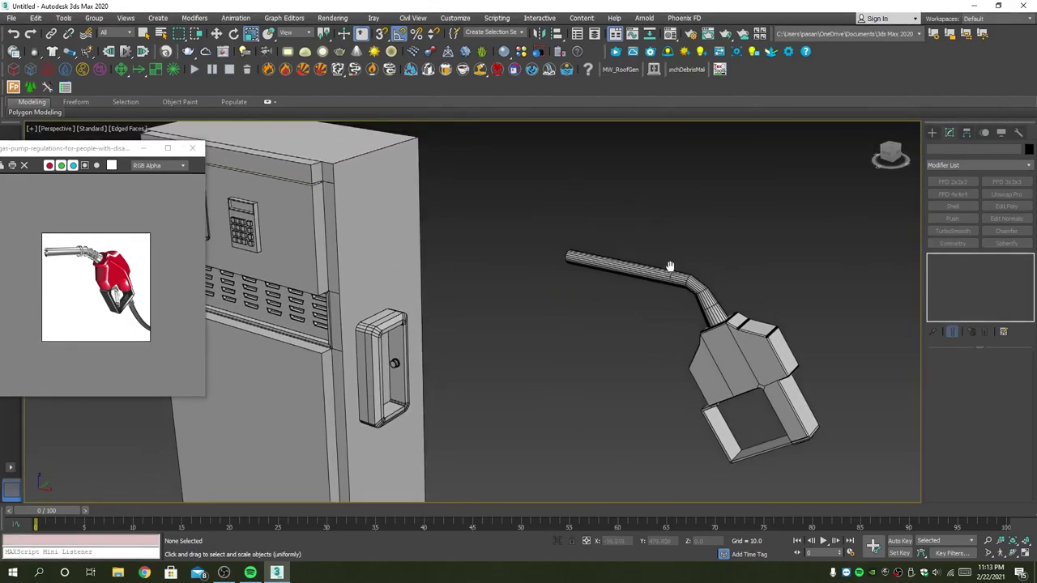
Maximize the Front viewport and bring up the Create panel.
{"action": "key", "text": "alt+w"}
{"action": "key", "text": "alt+w"}
{"action": "scroll", "coordinate": [554, 292], "scroll_direction": "down", "scroll_amount": 4}
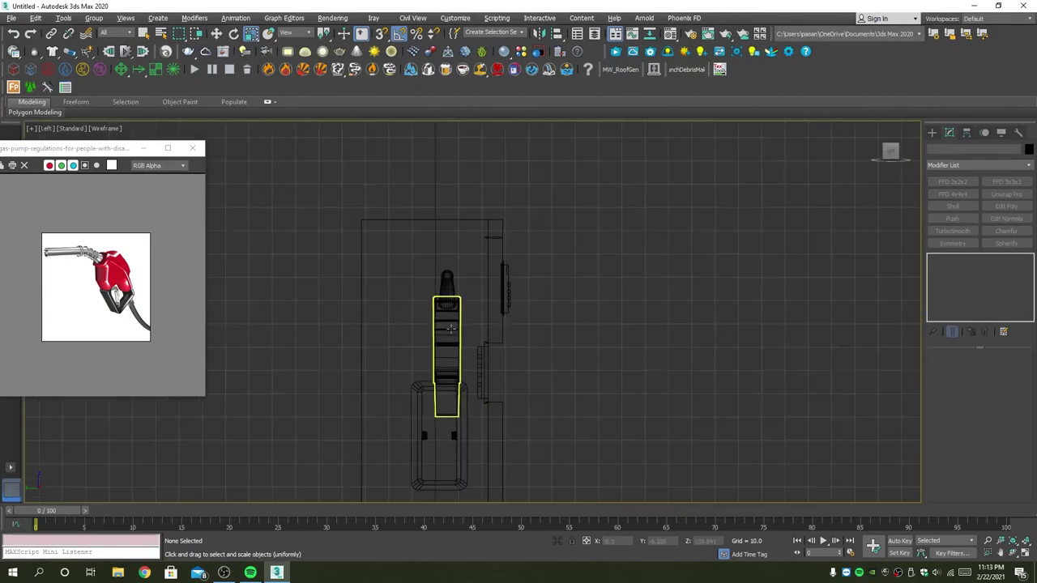
{"action": "key", "text": "alt+w"}
{"action": "left_click", "coordinate": [775, 238]}
{"action": "key", "text": "alt+w"}
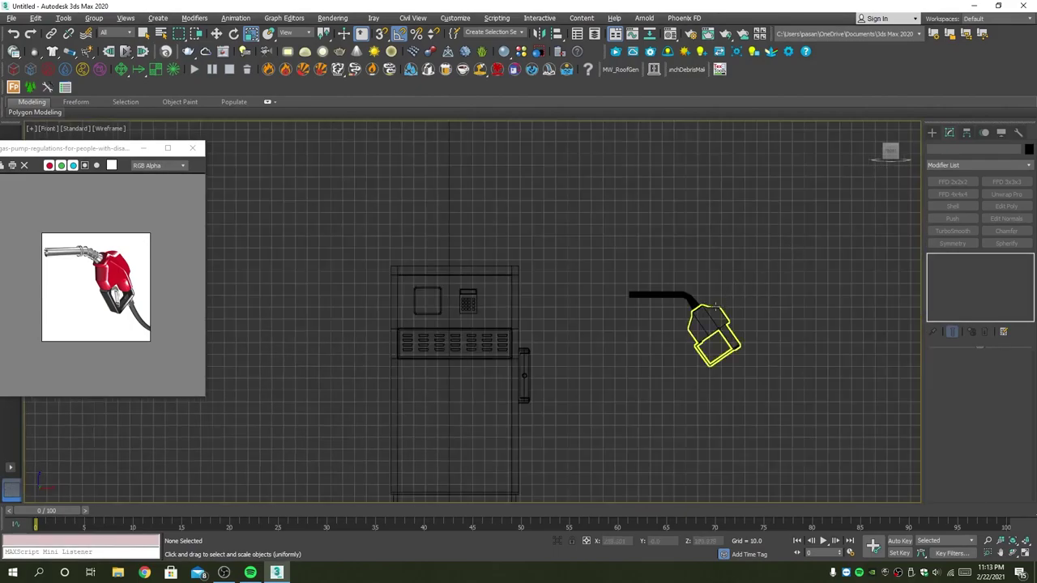
{"action": "left_click", "coordinate": [931, 134]}
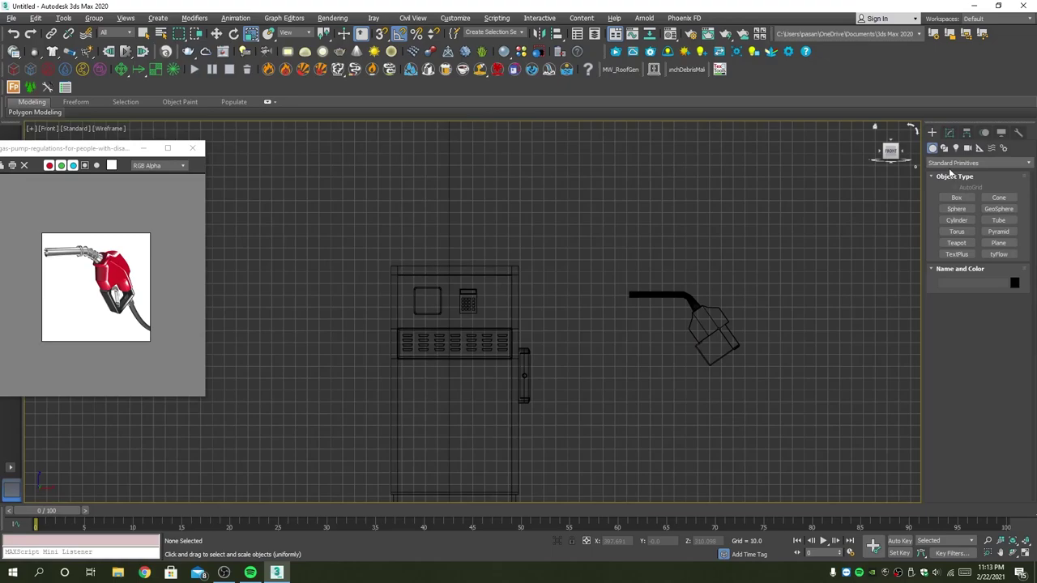
Create a Spring from Dynamics Objects by drawing it in the Front view.
{"action": "left_click", "coordinate": [950, 164]}
{"action": "left_click", "coordinate": [962, 280]}
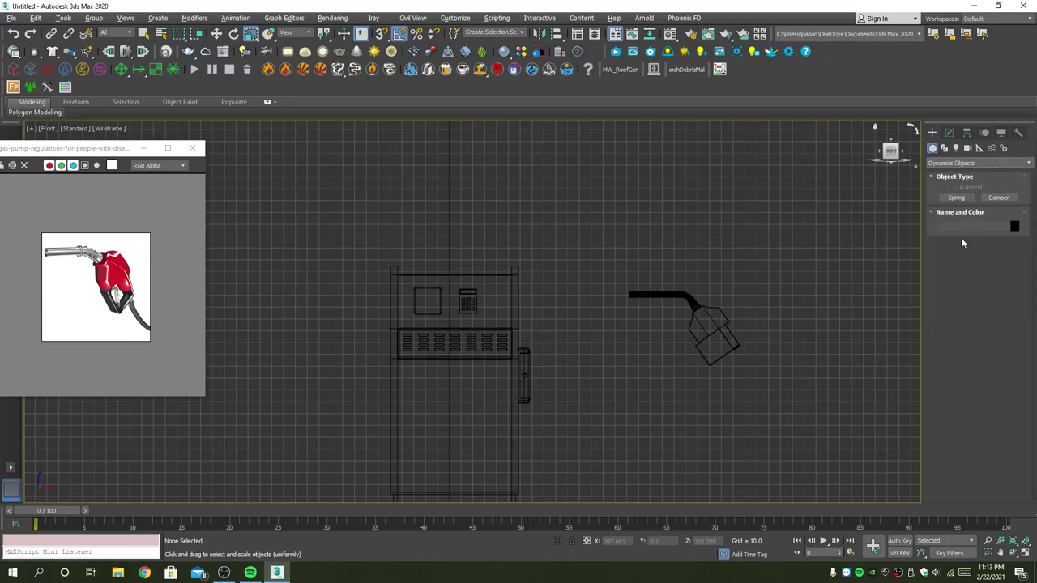
{"action": "left_click", "coordinate": [958, 200]}
{"action": "mouse_move", "coordinate": [678, 290]}
{"action": "left_mouse_down"}
{"action": "mouse_move", "coordinate": [627, 303]}
{"action": "mouse_move", "coordinate": [700, 288]}
{"action": "left_mouse_up"}
{"action": "left_click", "coordinate": [638, 291]}
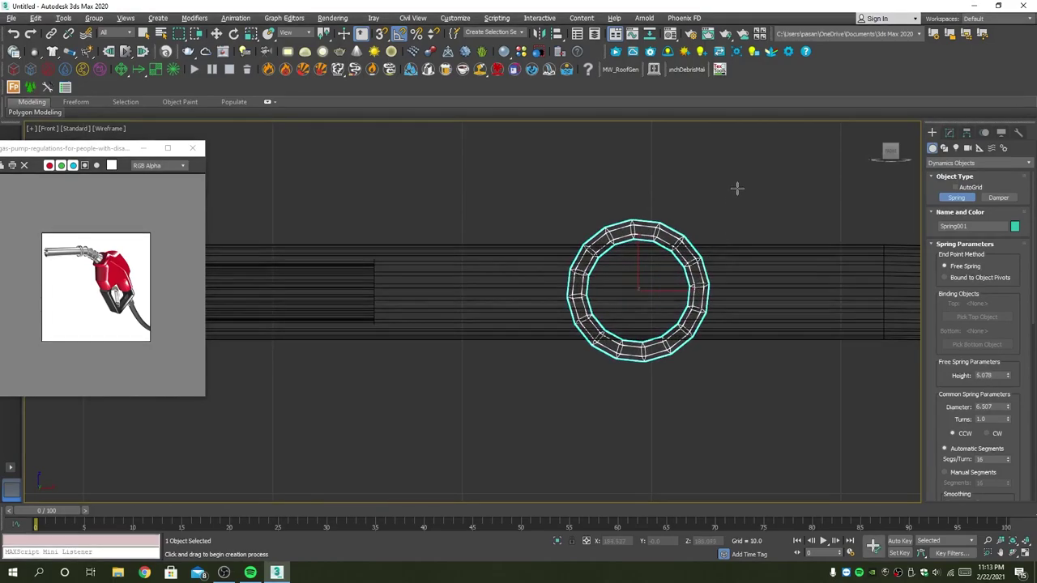
Rotate the spring 90 degrees and slide it around the hose's straight pipe.
{"action": "key", "text": "w"}
{"action": "key", "text": "alt+w"}
{"action": "key", "text": "alt+w"}
{"action": "scroll", "coordinate": [674, 292], "scroll_direction": "up", "scroll_amount": 3}
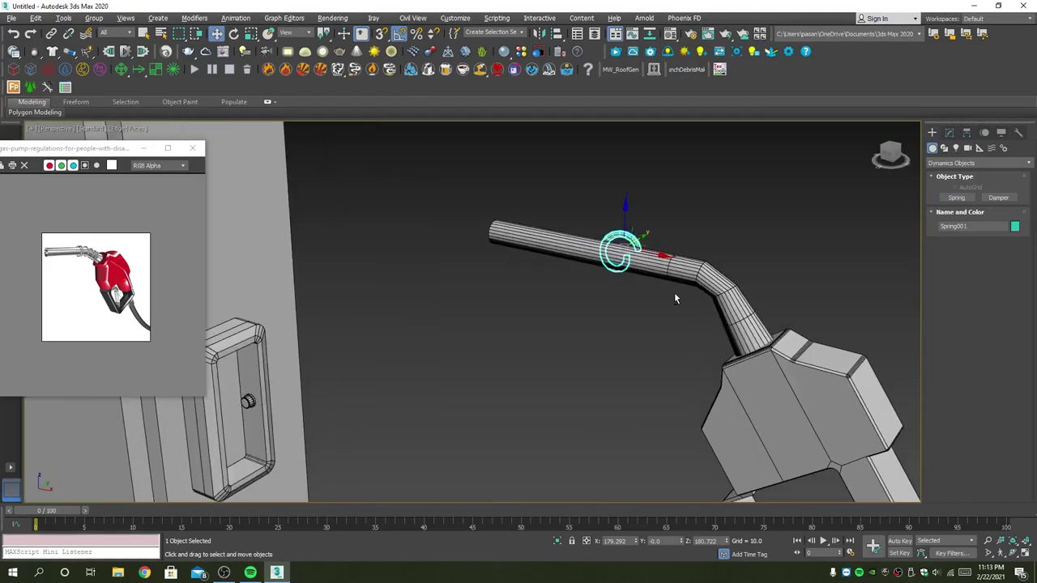
{"action": "middle_click_drag", "start_coordinate": [648, 304], "coordinate": [634, 270], "text": "alt"}
{"action": "key", "text": "e"}
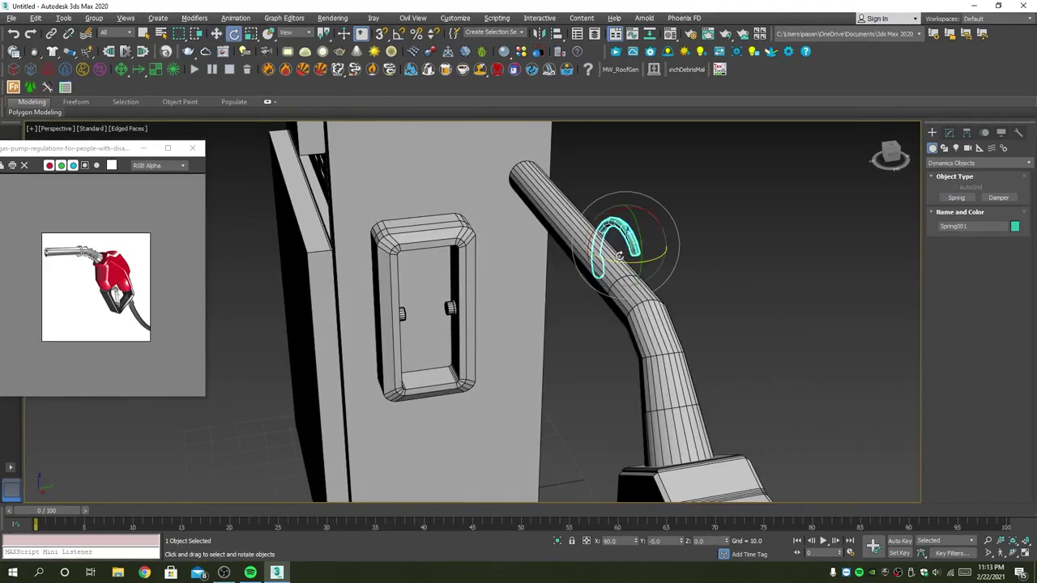
{"action": "left_click_drag", "start_coordinate": [617, 255], "coordinate": [617, 258]}
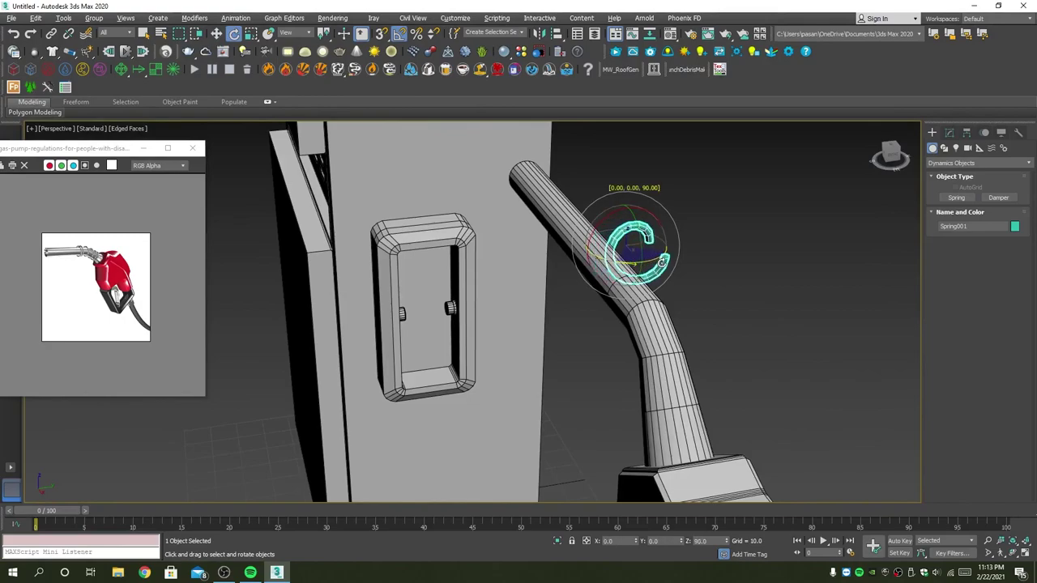
{"action": "key", "text": "w"}
{"action": "left_click_drag", "start_coordinate": [662, 242], "coordinate": [625, 242]}
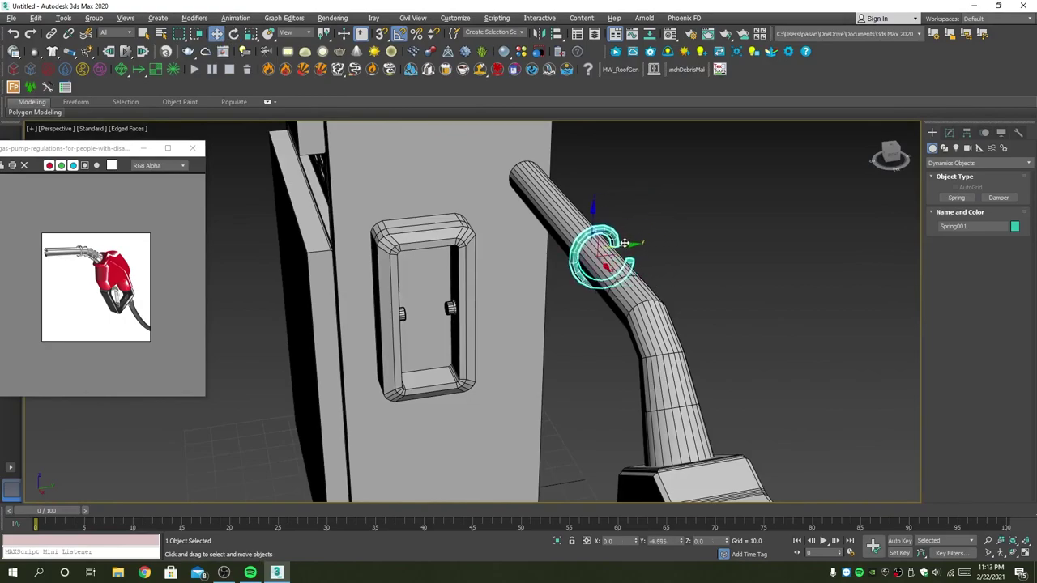
{"action": "middle_click_drag", "start_coordinate": [624, 242], "coordinate": [727, 273], "text": "alt"}
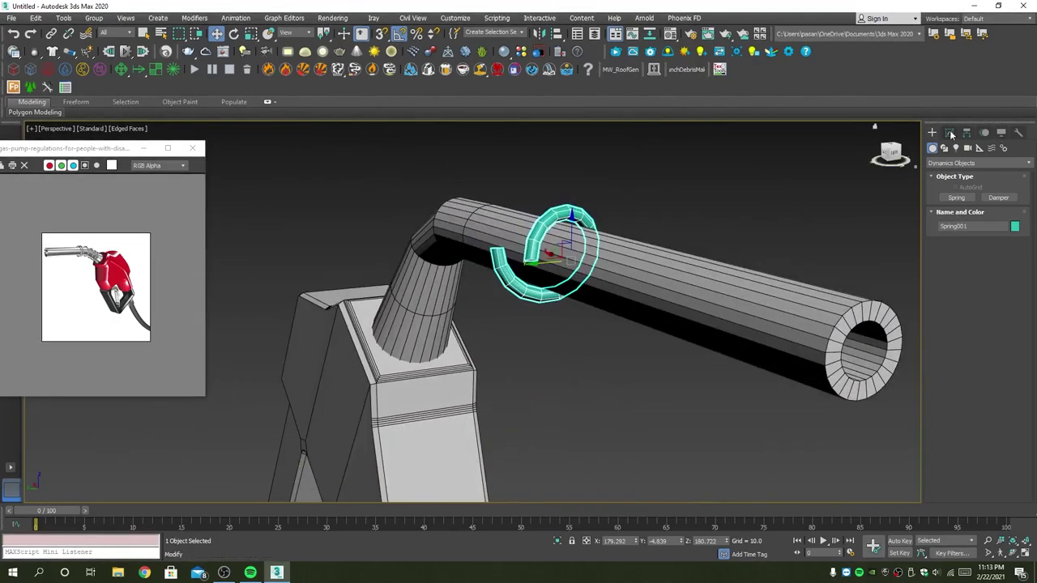
Set the spring's Height to 26.778 and Turns to 6.25.
{"action": "left_click", "coordinate": [950, 133]}
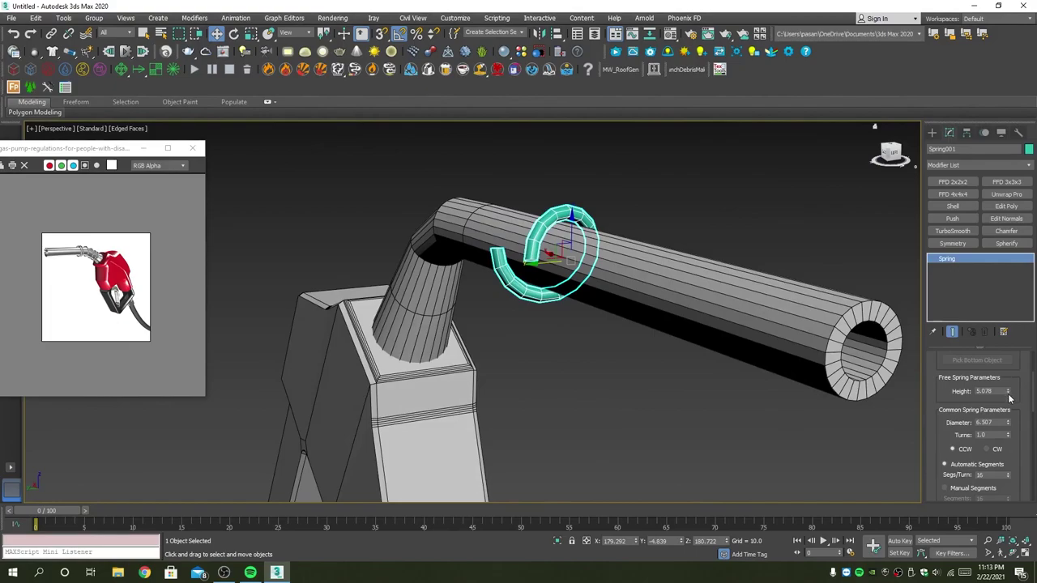
{"action": "left_click_drag", "start_coordinate": [1009, 395], "coordinate": [1000, 279]}
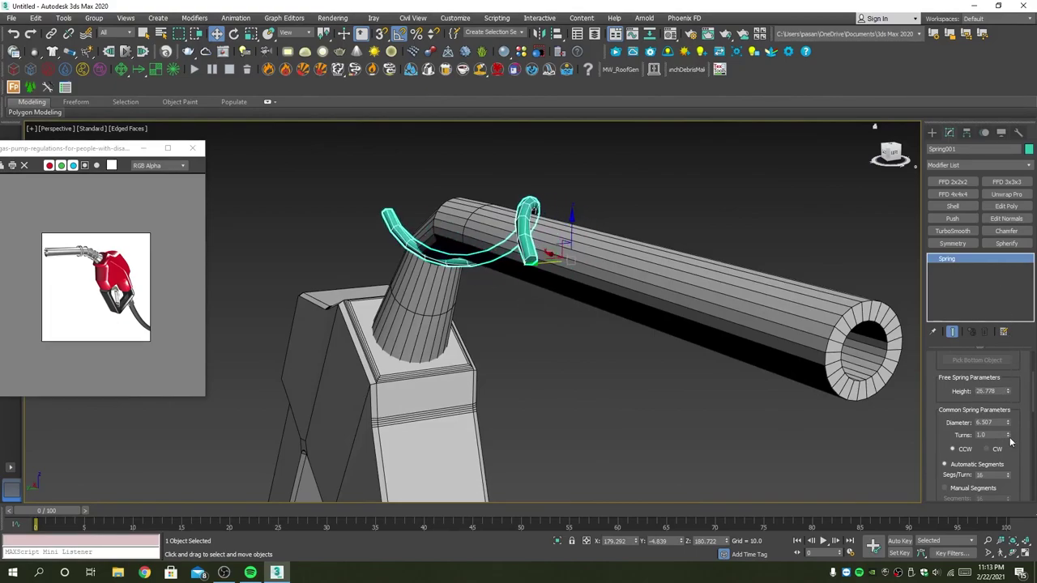
{"action": "left_click_drag", "start_coordinate": [1009, 437], "coordinate": [1009, 424]}
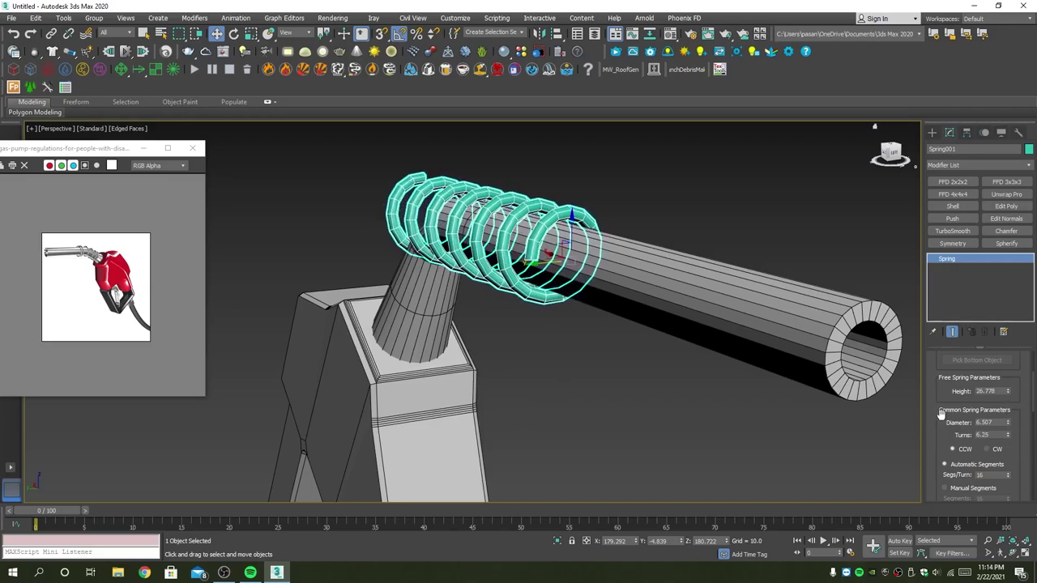
{"action": "middle_click_drag", "start_coordinate": [605, 351], "coordinate": [567, 304], "text": "alt"}
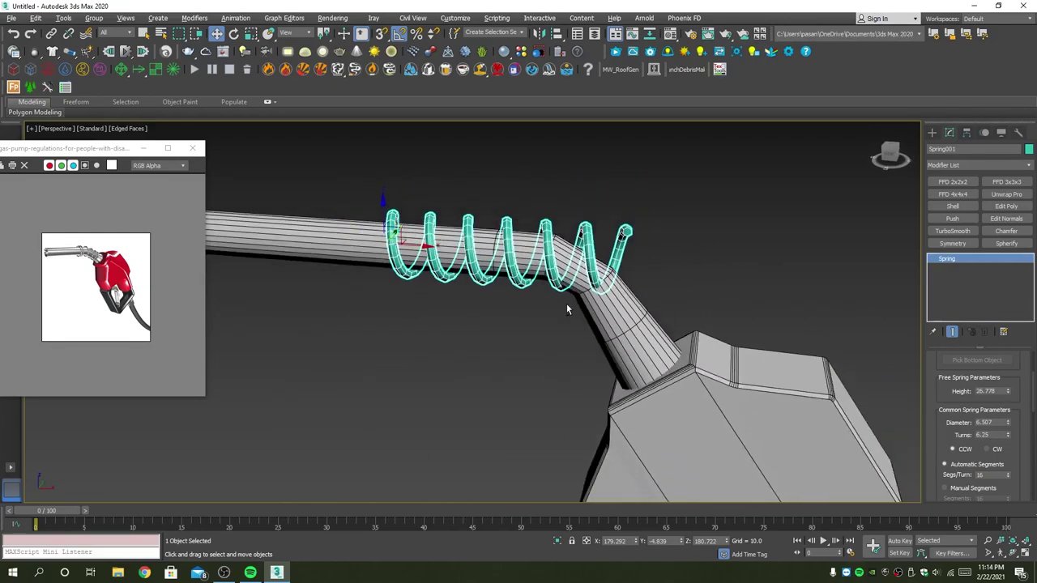
In the Front view, center the spring's pivot to the object.
{"action": "key", "text": "alt+w"}
{"action": "right_click", "coordinate": [784, 258]}
{"action": "key", "text": "alt+w"}
{"action": "middle_click_drag", "start_coordinate": [784, 258], "coordinate": [463, 257]}
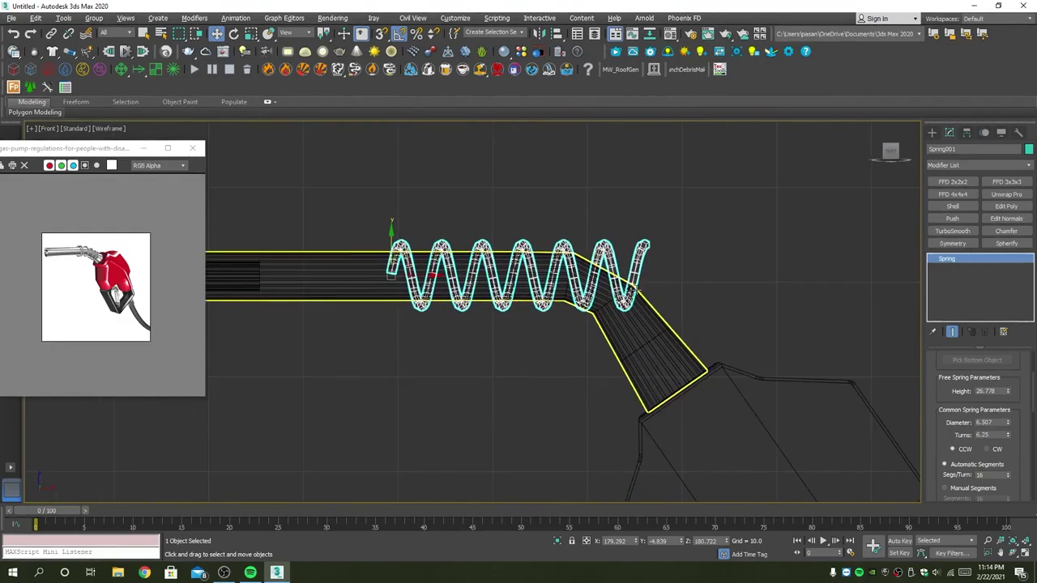
{"action": "key", "text": "e"}
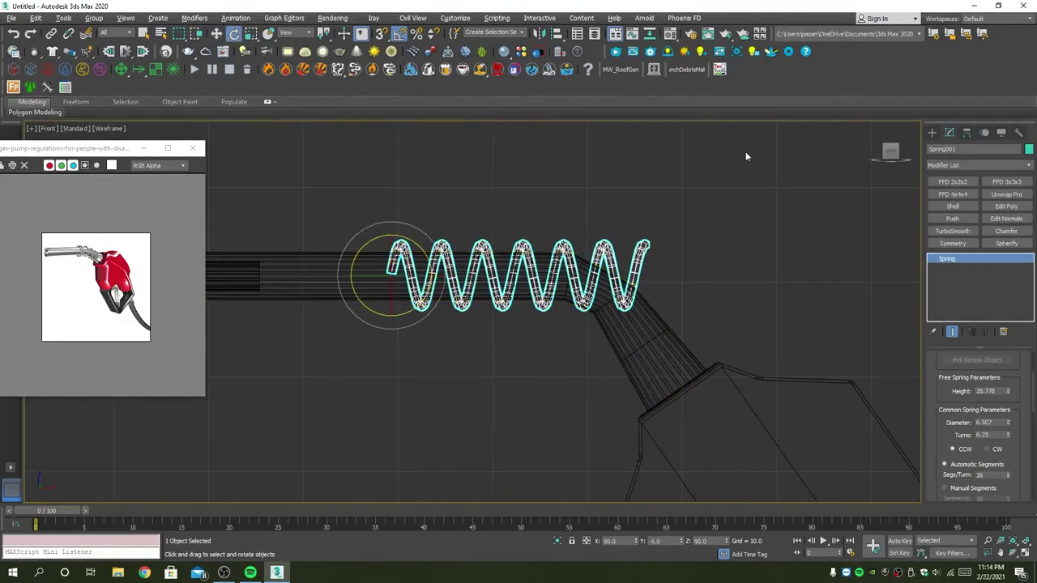
{"action": "left_click", "coordinate": [971, 134]}
{"action": "left_click", "coordinate": [978, 207]}
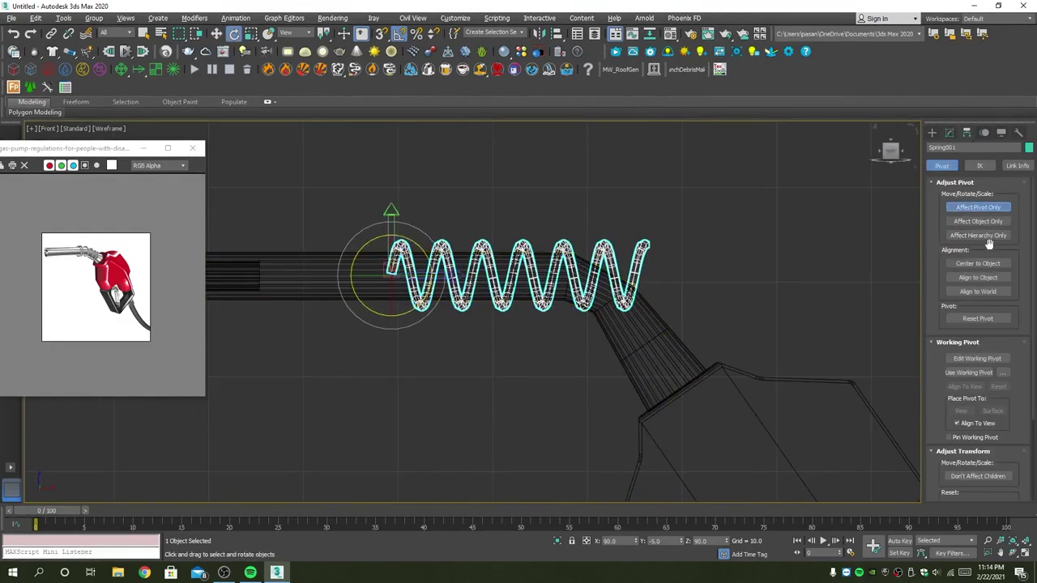
{"action": "left_click", "coordinate": [978, 263]}
{"action": "left_click", "coordinate": [985, 209]}
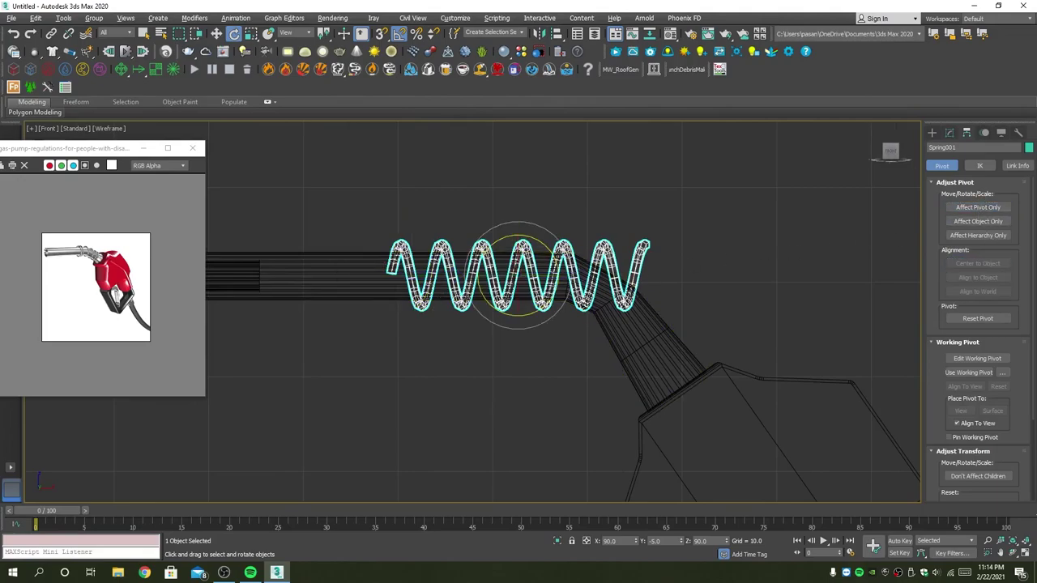
Tilt the spring -30° with angle snap and lower it onto the spout's bend.
{"action": "key", "text": "a"}
{"action": "left_click_drag", "start_coordinate": [542, 246], "coordinate": [616, 276]}
{"action": "key", "text": "w"}
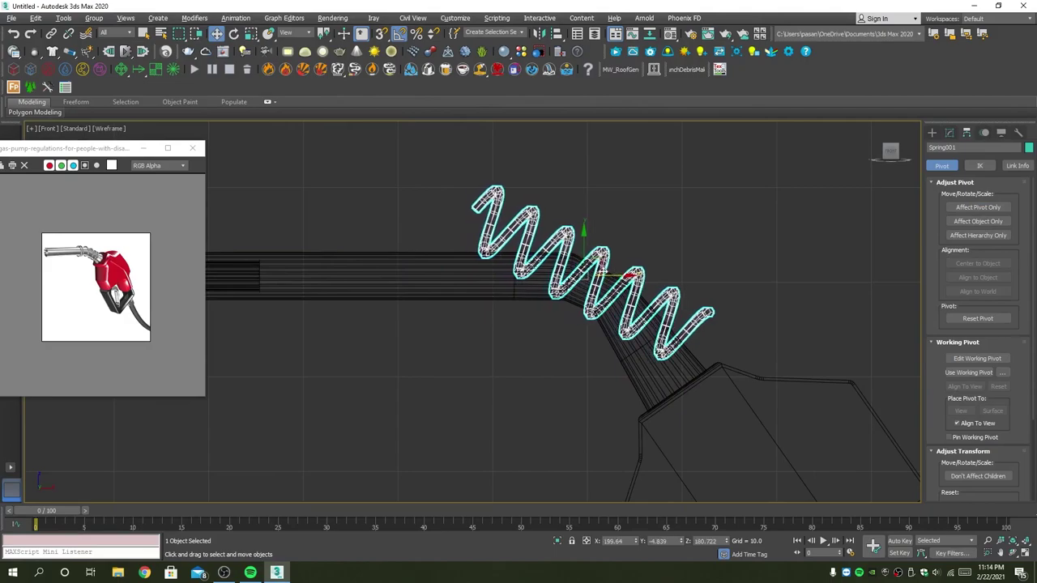
{"action": "left_click_drag", "start_coordinate": [582, 246], "coordinate": [582, 258]}
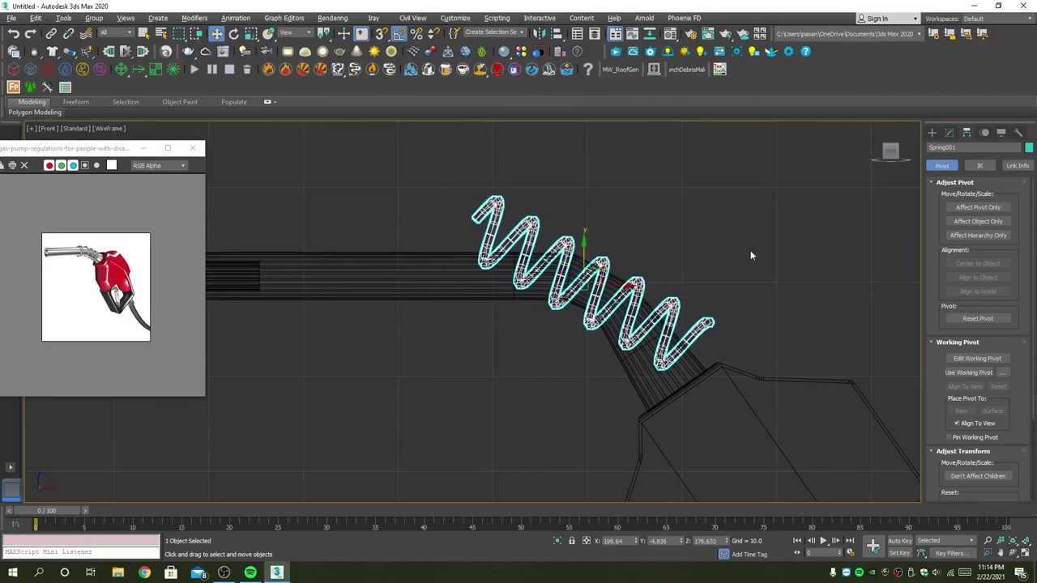
{"action": "left_click", "coordinate": [950, 132]}
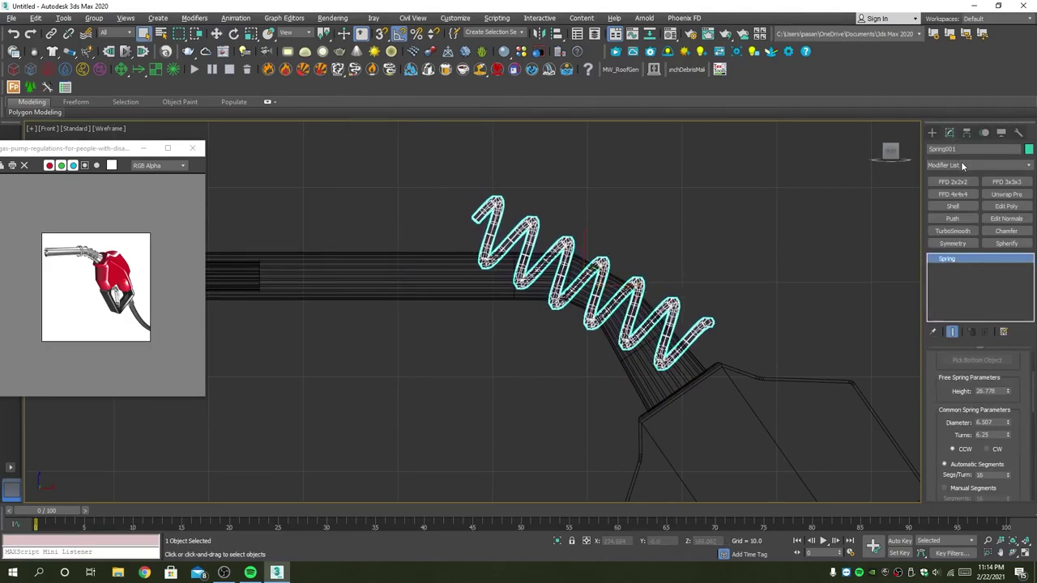
Add a Bend modifier to the spring with direction 90 and a bend angle of about 78 degrees.
{"action": "left_click", "coordinate": [961, 165]}
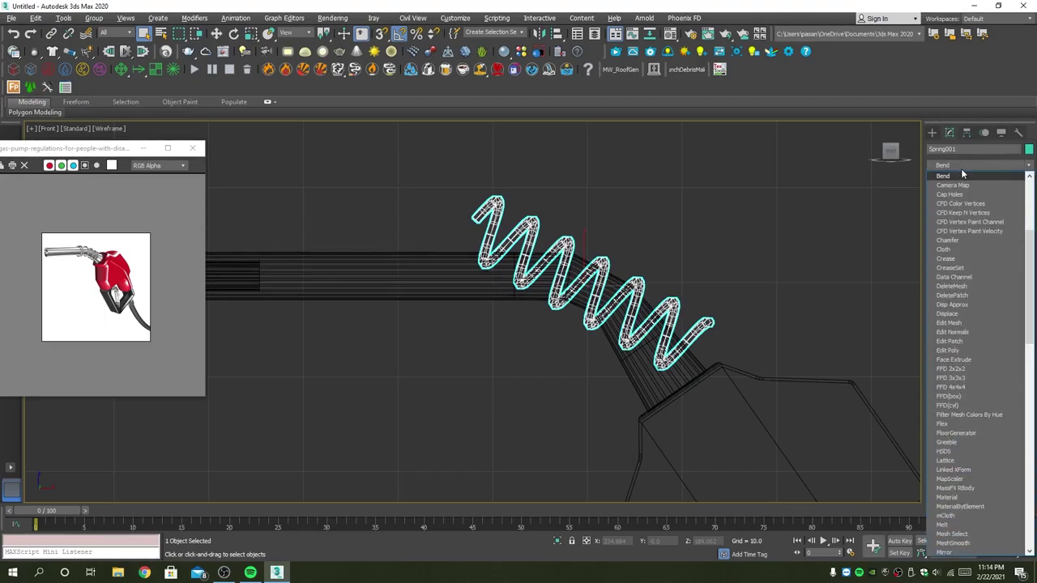
{"action": "left_click", "coordinate": [944, 175]}
{"action": "key", "text": "alt+w"}
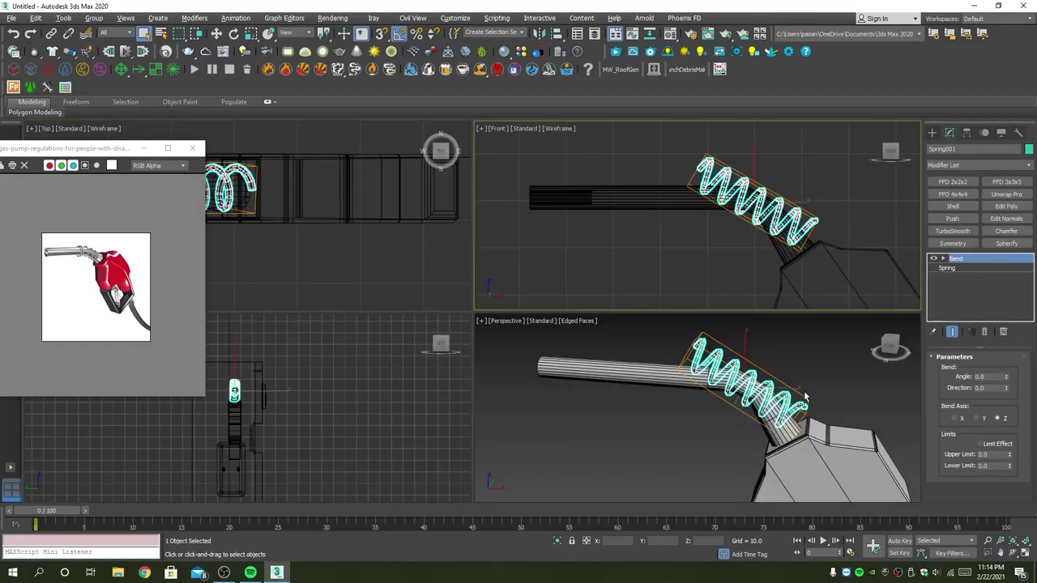
{"action": "key", "text": "alt+w"}
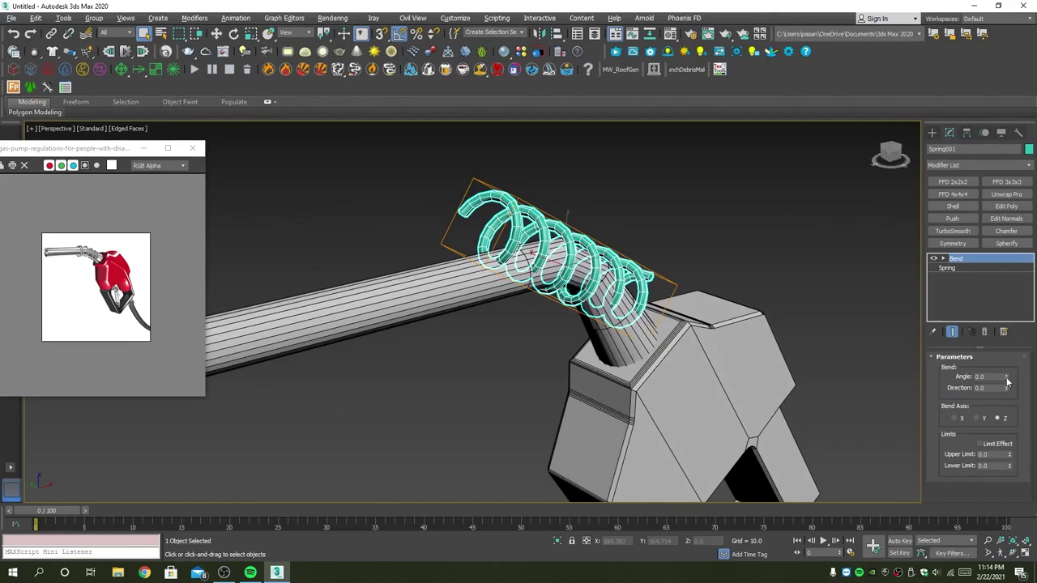
{"action": "mouse_move", "coordinate": [1007, 378]}
{"action": "left_mouse_down"}
{"action": "mouse_move", "coordinate": [1008, 365]}
{"action": "mouse_move", "coordinate": [1010, 381]}
{"action": "left_mouse_up"}
{"action": "left_click", "coordinate": [981, 418]}
{"action": "left_click", "coordinate": [954, 418]}
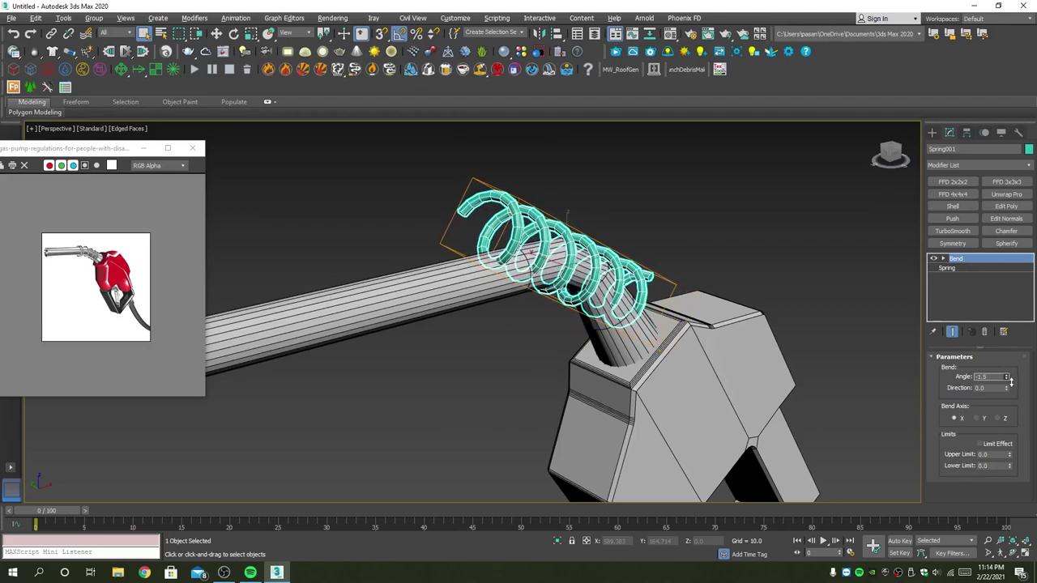
{"action": "type", "text": "90"}
{"action": "key", "text": "Return"}
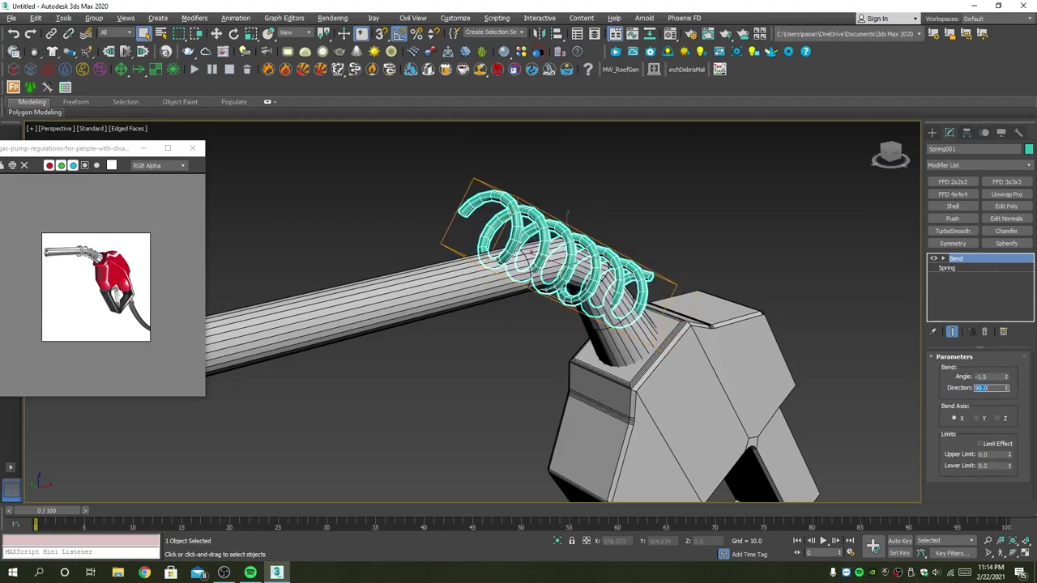
{"action": "mouse_move", "coordinate": [1007, 378]}
{"action": "left_mouse_down"}
{"action": "mouse_move", "coordinate": [1020, 384]}
{"action": "mouse_move", "coordinate": [1013, 293]}
{"action": "left_mouse_up"}
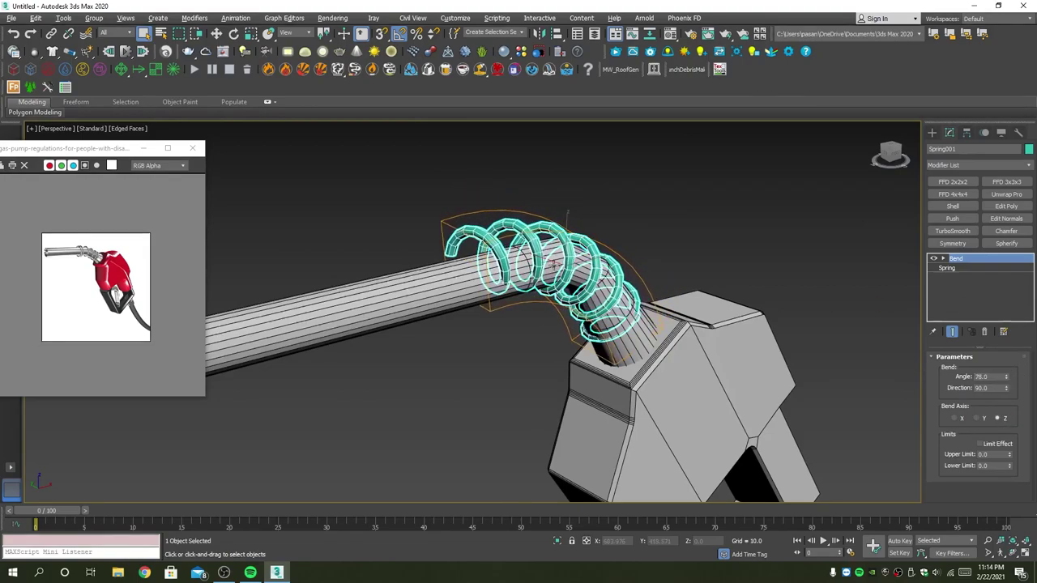
Nudge the bent spring along the spout's curve in the front view, then check it in perspective.
{"action": "key", "text": "alt+w"}
{"action": "right_click", "coordinate": [733, 193]}
{"action": "key", "text": "alt+w"}
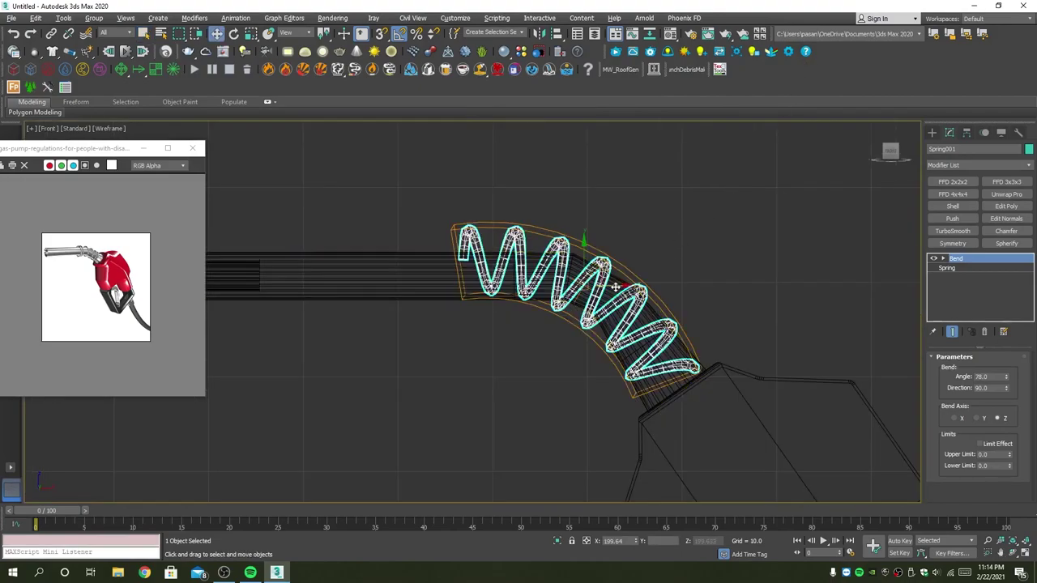
{"action": "left_click_drag", "start_coordinate": [598, 261], "coordinate": [589, 259]}
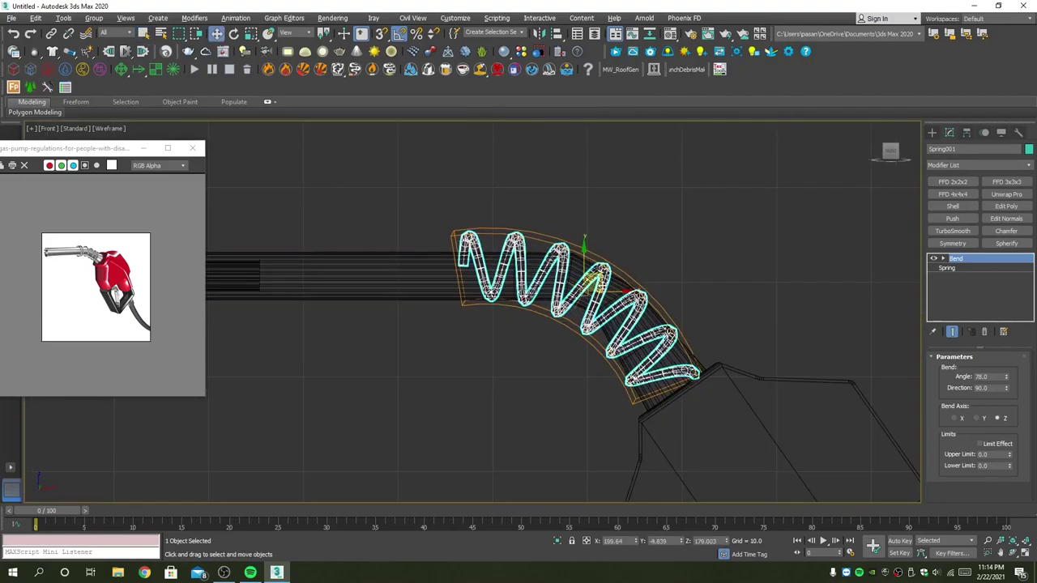
{"action": "key", "text": "alt+w"}
{"action": "key", "text": "alt+w"}
{"action": "mouse_move", "coordinate": [616, 324]}
{"action": "middle_mouse_down", "text": "alt"}
{"action": "mouse_move", "coordinate": [828, 372]}
{"action": "mouse_move", "coordinate": [729, 348]}
{"action": "mouse_move", "coordinate": [856, 263]}
{"action": "middle_mouse_up", "text": "alt"}
{"action": "left_click", "coordinate": [973, 268]}
Shrink the spring's diameter to 6.407.
{"action": "middle_click_drag", "start_coordinate": [804, 298], "coordinate": [859, 284], "text": "alt"}
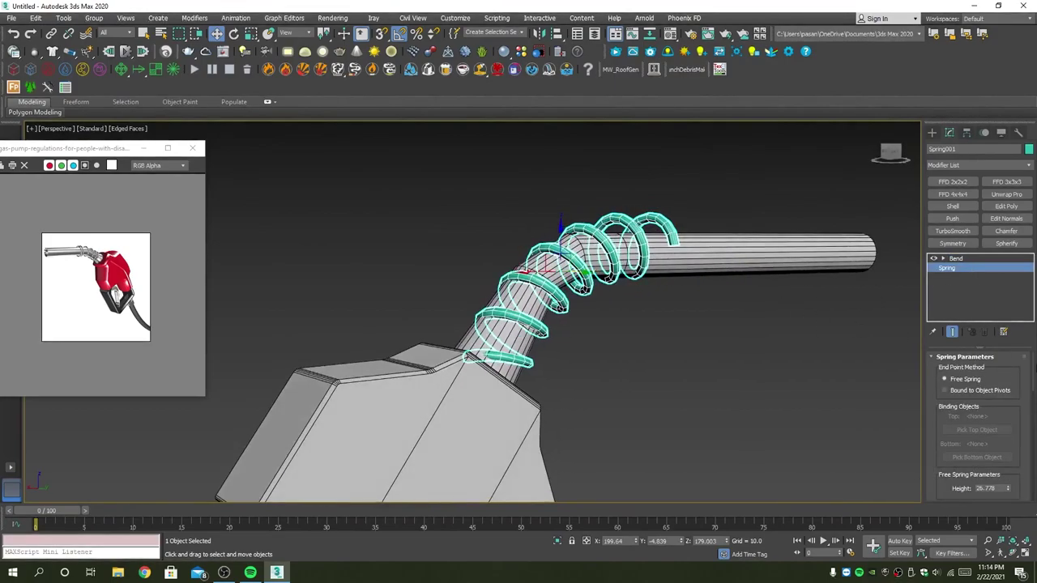
{"action": "scroll", "coordinate": [1017, 437], "scroll_direction": "down", "scroll_amount": 3}
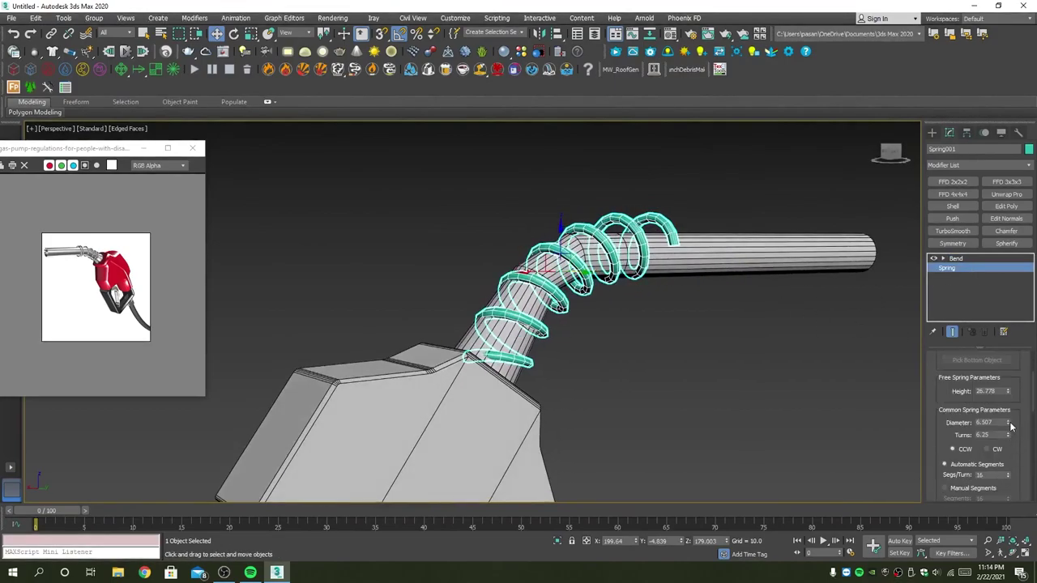
{"action": "left_click_drag", "start_coordinate": [1009, 425], "coordinate": [1011, 427]}
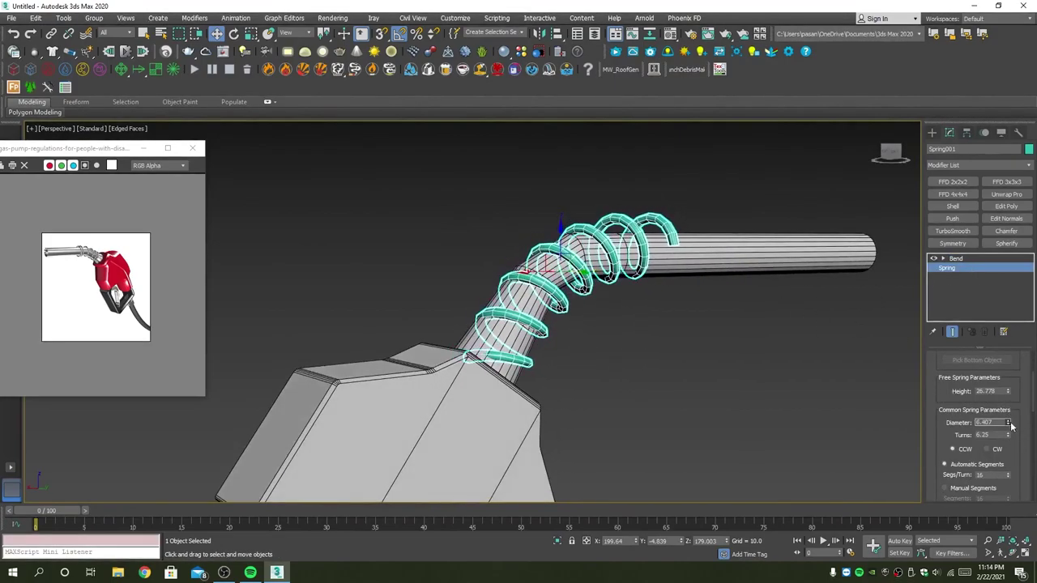
{"action": "mouse_move", "coordinate": [729, 353]}
{"action": "middle_mouse_down", "text": "alt"}
{"action": "mouse_move", "coordinate": [560, 356]}
{"action": "mouse_move", "coordinate": [732, 355]}
{"action": "mouse_move", "coordinate": [697, 332]}
{"action": "mouse_move", "coordinate": [548, 287]}
{"action": "middle_mouse_up", "text": "alt"}
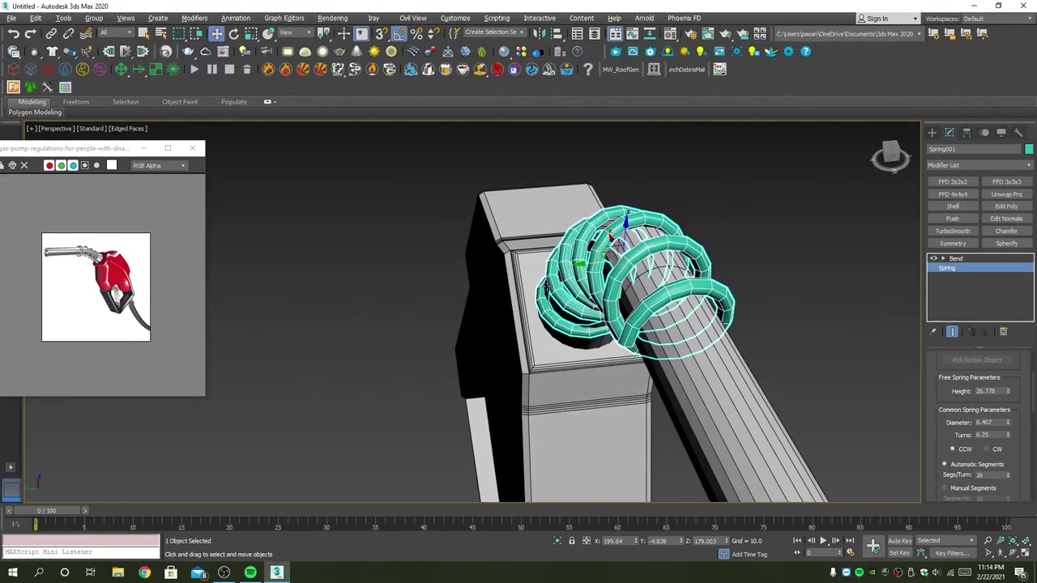
{"action": "mouse_move", "coordinate": [604, 262]}
{"action": "middle_mouse_down", "text": "alt"}
{"action": "mouse_move", "coordinate": [732, 262]}
{"action": "mouse_move", "coordinate": [769, 233]}
{"action": "mouse_move", "coordinate": [525, 277]}
{"action": "mouse_move", "coordinate": [567, 259]}
{"action": "middle_mouse_up", "text": "alt"}
Try a taller spring with more turns, undo it, and reduce the bend angle to about 67.
{"action": "key", "text": "alt+w"}
{"action": "right_click", "coordinate": [590, 240]}
{"action": "key", "text": "alt+w"}
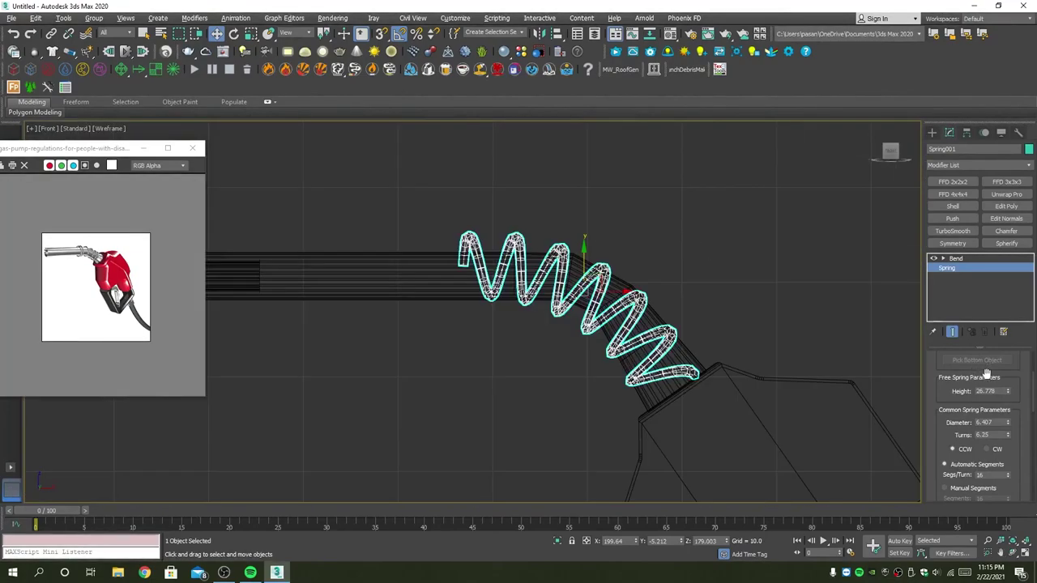
{"action": "left_click_drag", "start_coordinate": [1009, 393], "coordinate": [979, 304]}
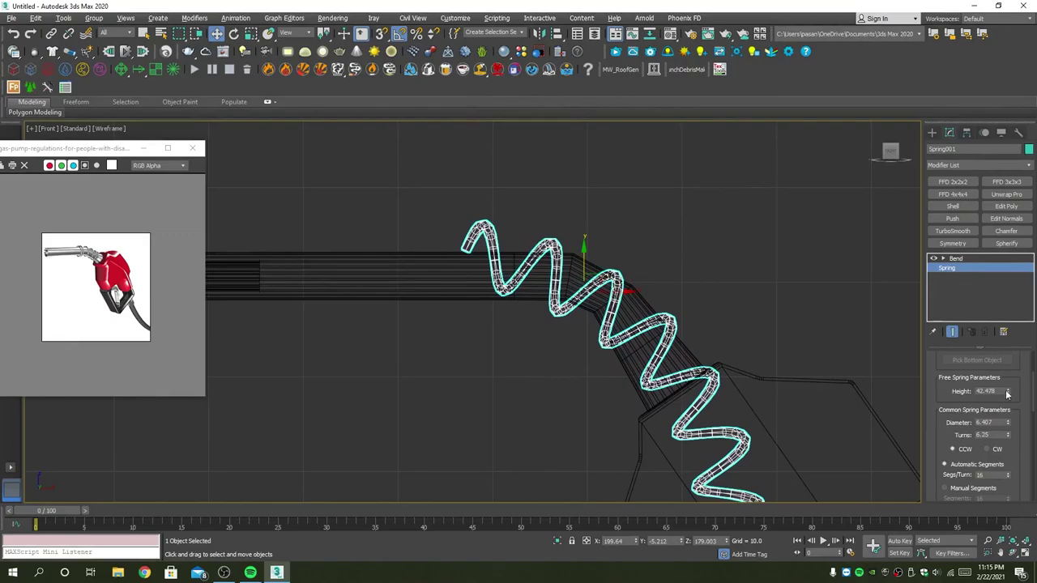
{"action": "left_click_drag", "start_coordinate": [1008, 436], "coordinate": [970, 342]}
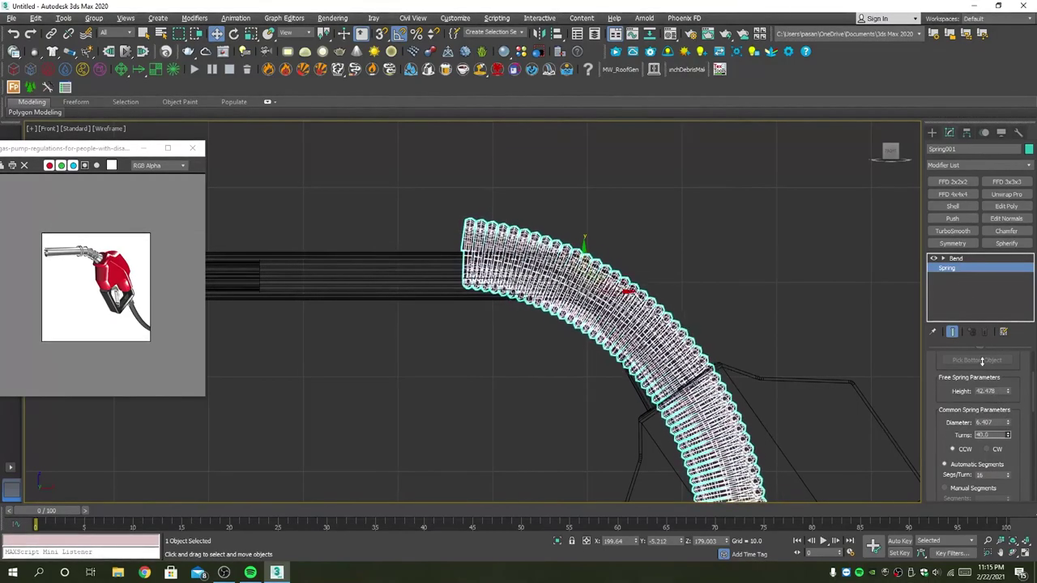
{"action": "key", "text": "ctrl+z"}
{"action": "key", "text": "ctrl+z"}
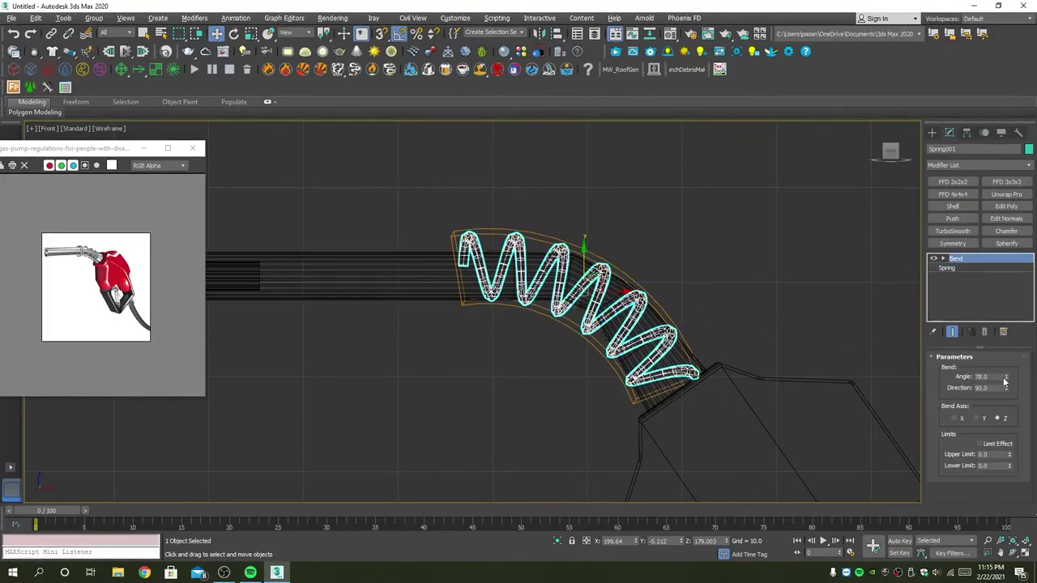
{"action": "left_click_drag", "start_coordinate": [1008, 378], "coordinate": [1009, 389]}
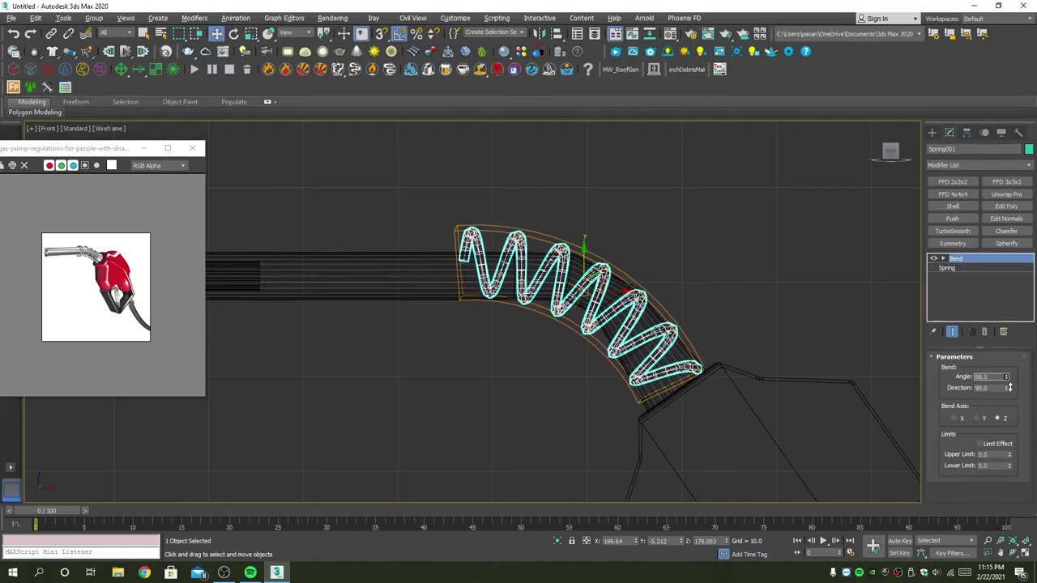
Slide the spring along the bent tube, checked from a low side-on view.
{"action": "key", "text": "alt+w"}
{"action": "key", "text": "alt+w"}
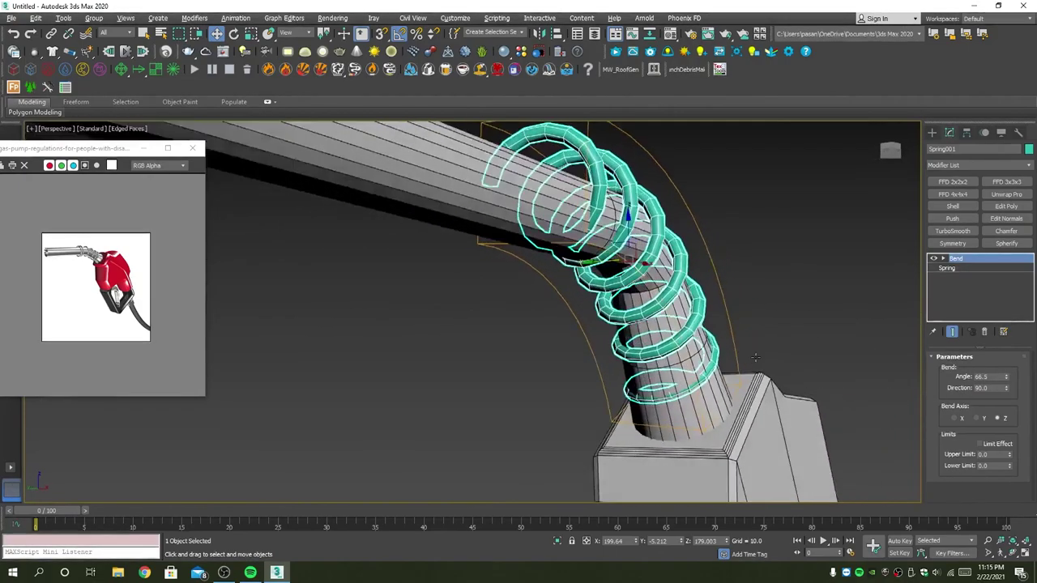
{"action": "mouse_move", "coordinate": [847, 381]}
{"action": "middle_mouse_down", "text": "alt"}
{"action": "mouse_move", "coordinate": [713, 346]}
{"action": "mouse_move", "coordinate": [618, 244]}
{"action": "middle_mouse_up", "text": "alt"}
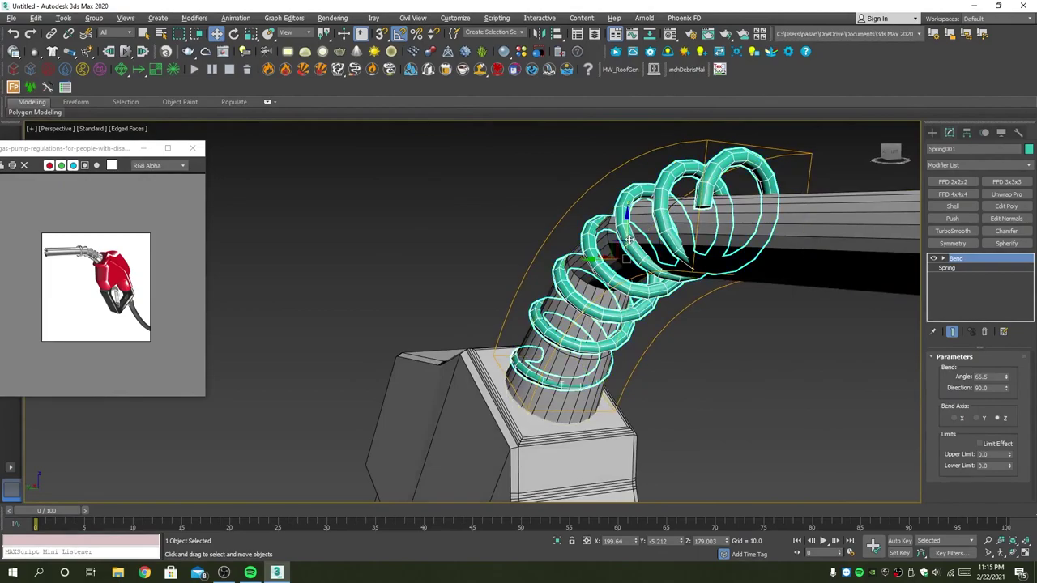
{"action": "mouse_move", "coordinate": [628, 239]}
{"action": "middle_mouse_down", "text": "alt"}
{"action": "mouse_move", "coordinate": [689, 265]}
{"action": "mouse_move", "coordinate": [648, 261]}
{"action": "middle_mouse_up", "text": "alt"}
{"action": "key", "text": "shift+z"}
{"action": "left_click_drag", "start_coordinate": [627, 231], "coordinate": [624, 261]}
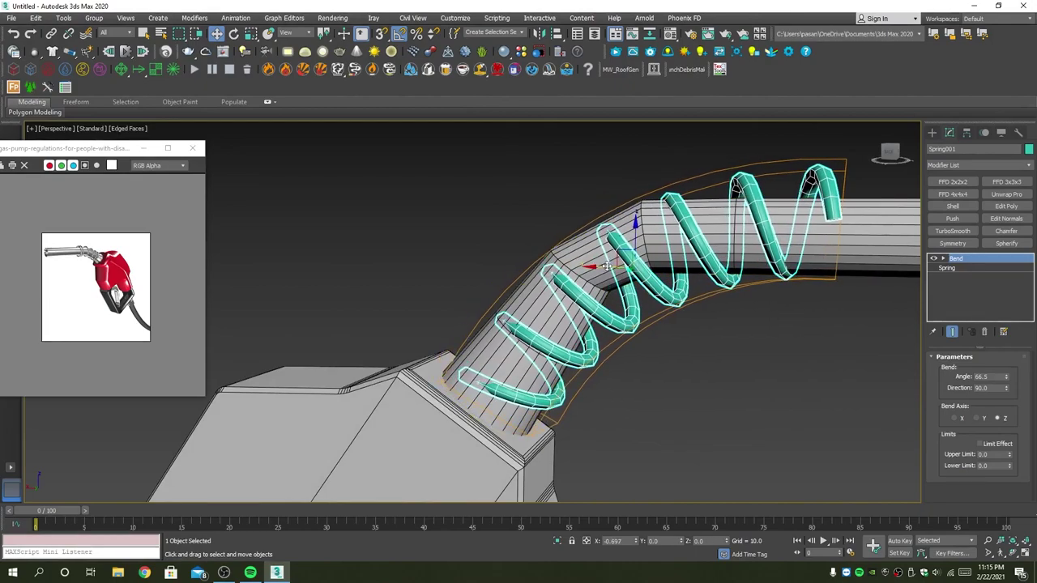
{"action": "middle_click_drag", "start_coordinate": [624, 261], "coordinate": [620, 269], "text": "alt"}
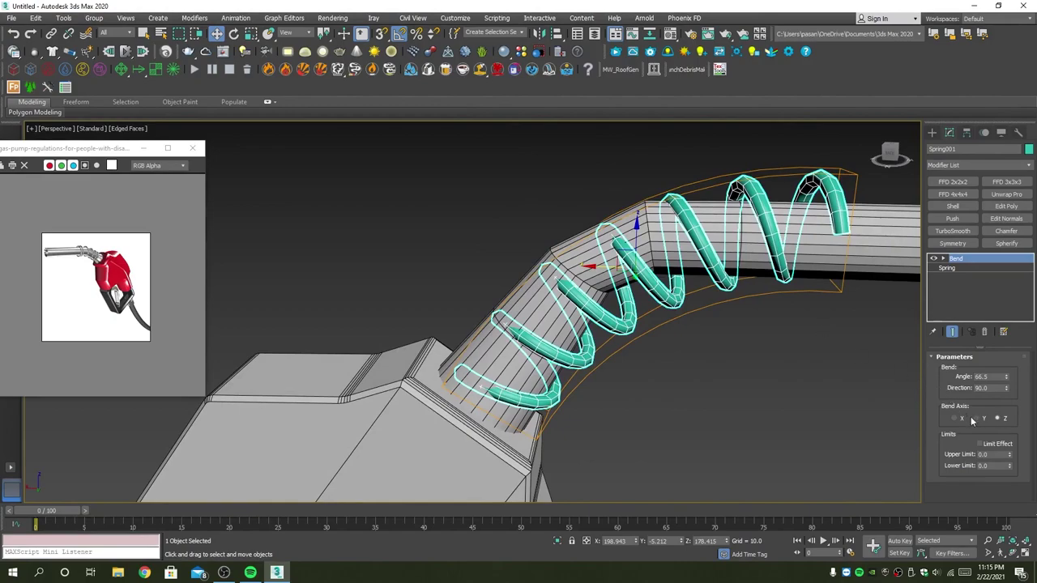
Fine-tune the Bend angle, settling on 64.5 degrees.
{"action": "left_click", "coordinate": [974, 270]}
{"action": "left_click", "coordinate": [979, 261]}
{"action": "left_click_drag", "start_coordinate": [1007, 379], "coordinate": [1014, 409]}
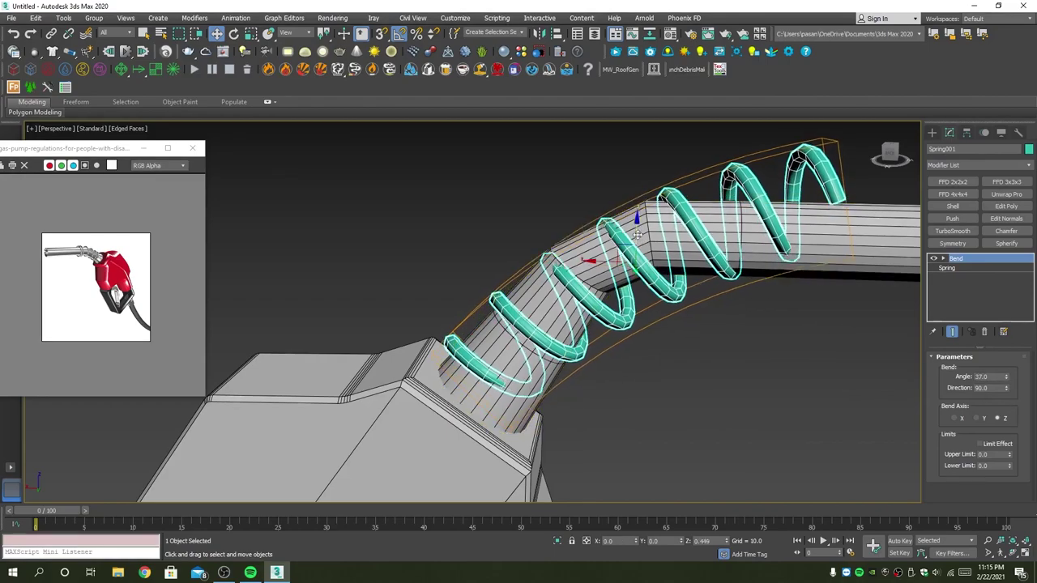
{"action": "left_click_drag", "start_coordinate": [638, 230], "coordinate": [638, 227]}
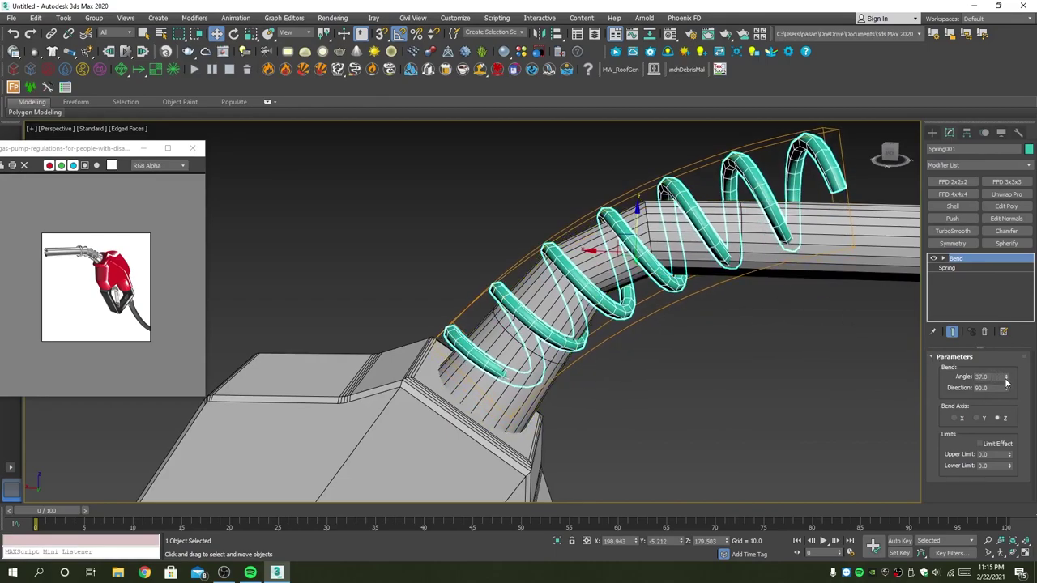
{"action": "left_click_drag", "start_coordinate": [1007, 379], "coordinate": [1004, 347]}
{"action": "middle_click_drag", "start_coordinate": [832, 316], "coordinate": [729, 324], "text": "alt"}
Reposition the Bend gizmo and nudge the spring slightly along the spout.
{"action": "left_click", "coordinate": [962, 267]}
{"action": "left_click_drag", "start_coordinate": [778, 277], "coordinate": [671, 286]}
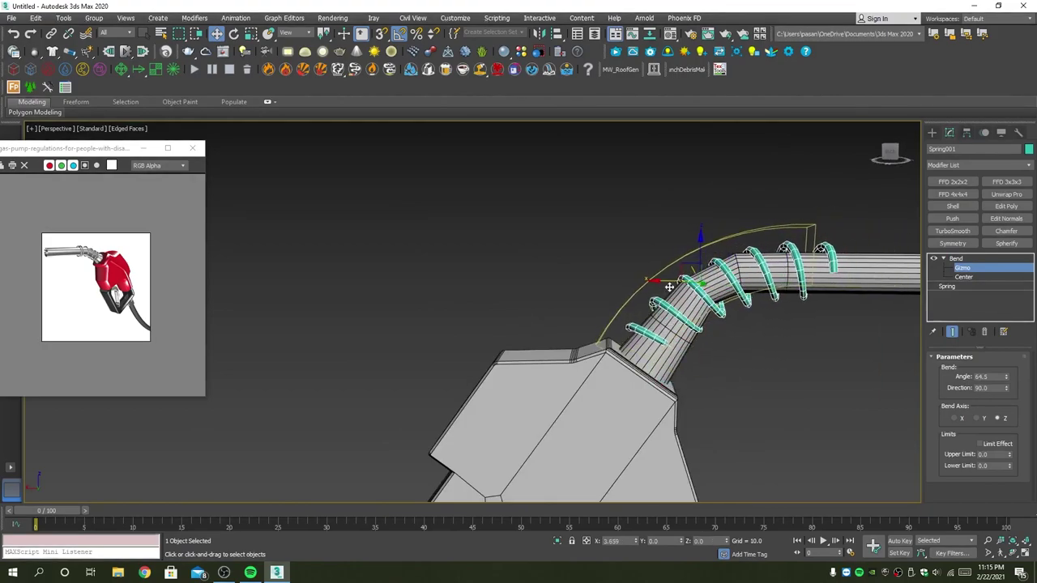
{"action": "left_click", "coordinate": [964, 258]}
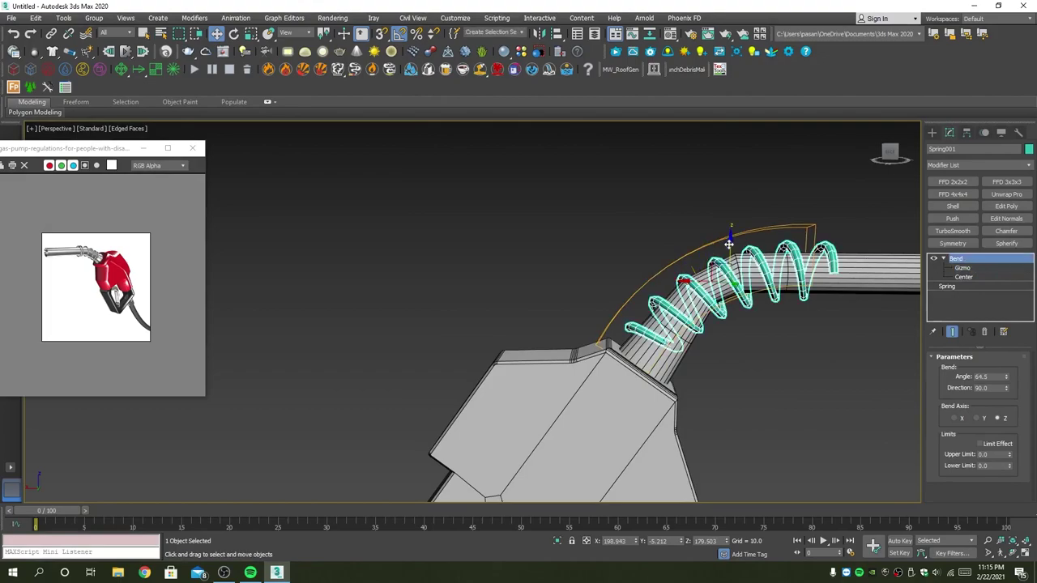
{"action": "middle_click_drag", "start_coordinate": [729, 243], "coordinate": [738, 256], "text": "alt"}
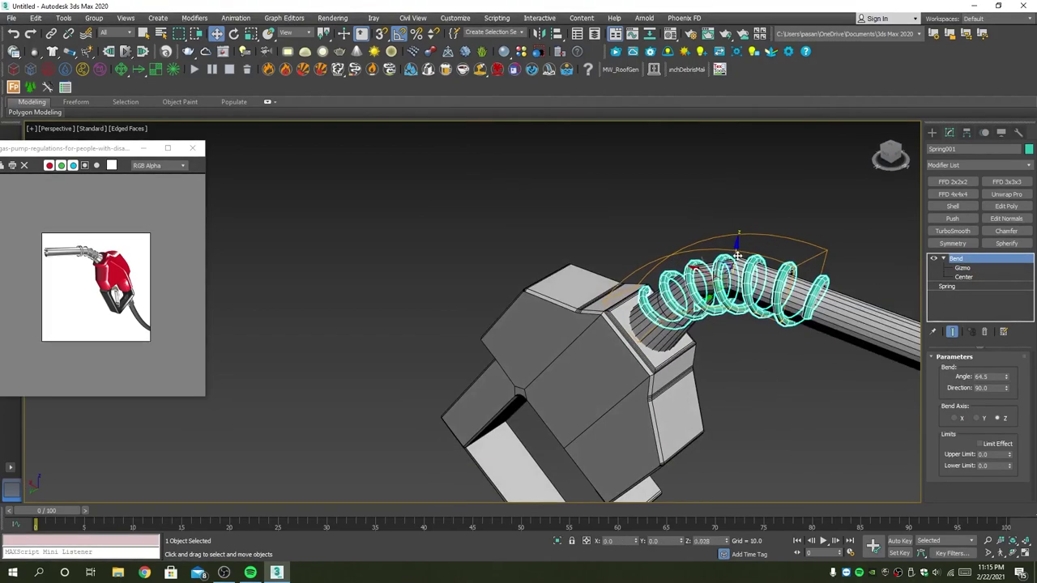
{"action": "left_click_drag", "start_coordinate": [737, 256], "coordinate": [703, 278]}
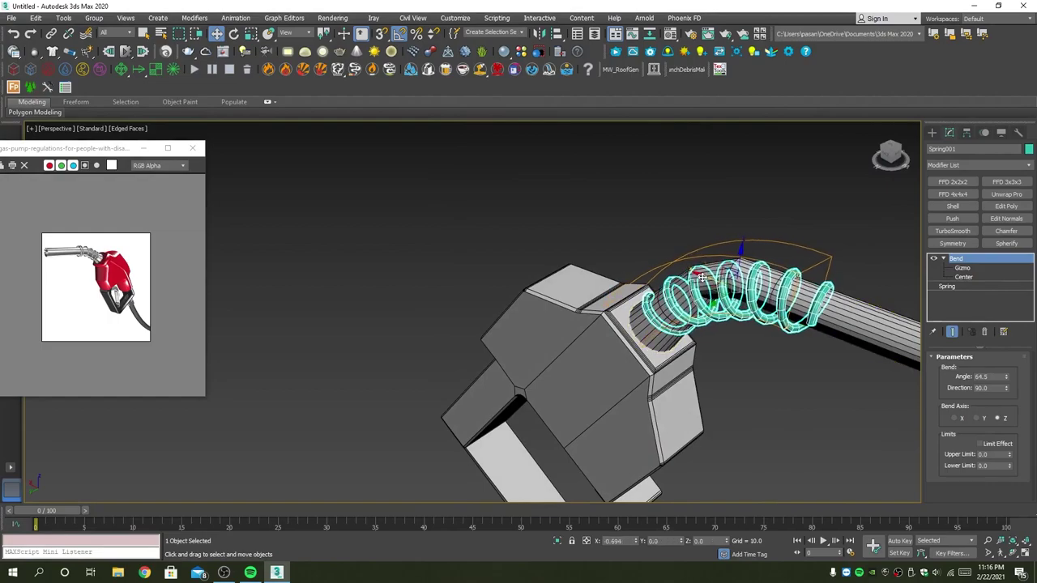
{"action": "mouse_move", "coordinate": [702, 278]}
{"action": "middle_mouse_down", "text": "alt"}
{"action": "mouse_move", "coordinate": [674, 276]}
{"action": "mouse_move", "coordinate": [777, 285]}
{"action": "middle_mouse_up", "text": "alt"}
Convert the bent spring to an Editable Poly and reselect it.
{"action": "right_click", "coordinate": [777, 285]}
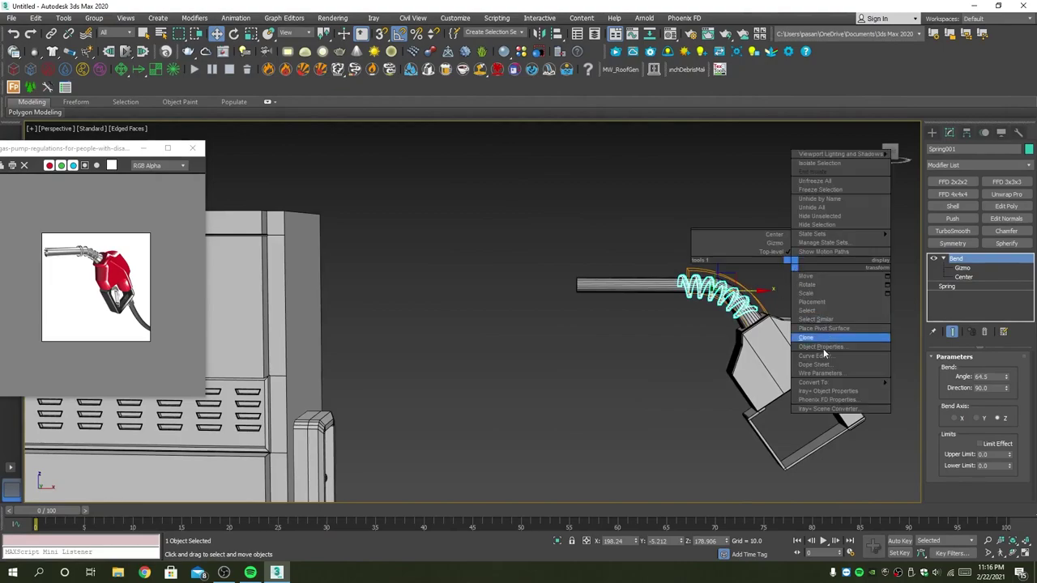
{"action": "left_click", "coordinate": [929, 391]}
{"action": "scroll", "coordinate": [863, 368], "scroll_direction": "up", "scroll_amount": 3}
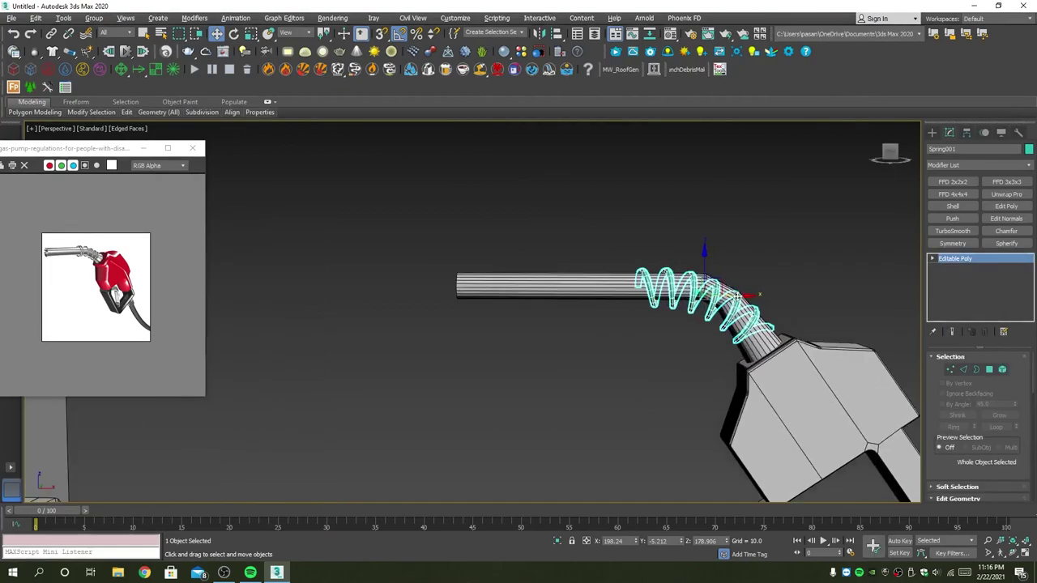
{"action": "middle_click_drag", "start_coordinate": [835, 324], "coordinate": [792, 266], "text": "alt"}
{"action": "scroll", "coordinate": [793, 266], "scroll_direction": "up", "scroll_amount": 3}
{"action": "left_click", "coordinate": [752, 278]}
{"action": "left_click", "coordinate": [685, 320]}
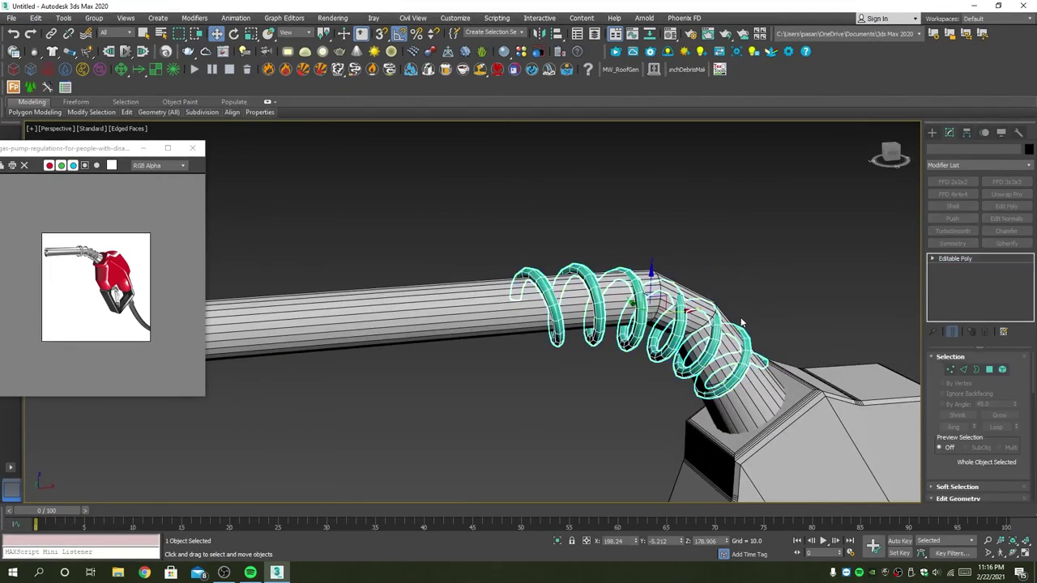
{"action": "middle_click_drag", "start_coordinate": [684, 320], "coordinate": [659, 298], "text": "alt"}
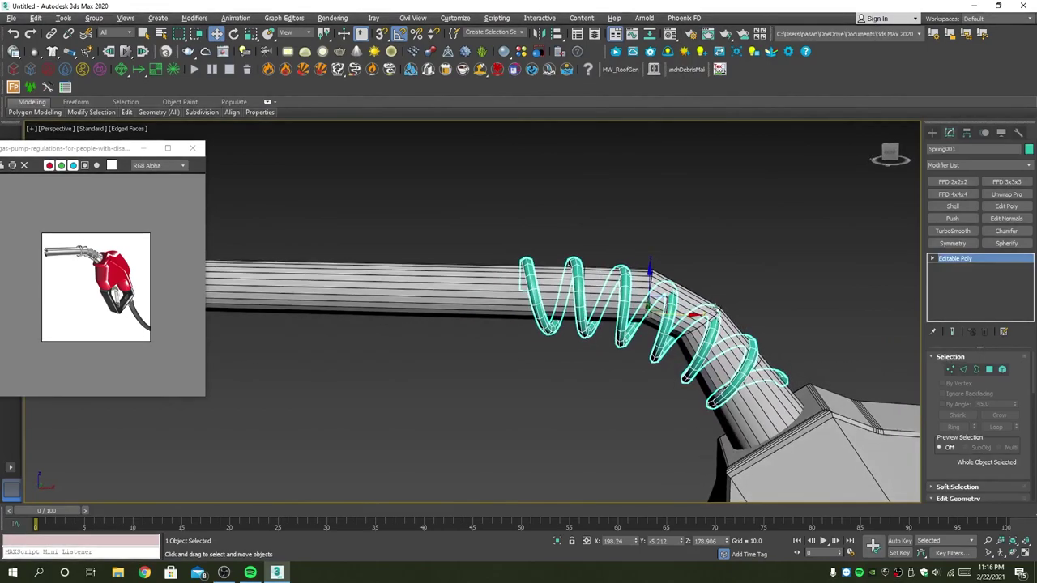
Add an FFD 4x4x4 modifier and raise control points near the bend to reshape the coils.
{"action": "left_click", "coordinate": [953, 194]}
{"action": "mouse_move", "coordinate": [853, 250]}
{"action": "middle_mouse_down", "text": "alt"}
{"action": "mouse_move", "coordinate": [763, 241]}
{"action": "mouse_move", "coordinate": [849, 279]}
{"action": "middle_mouse_up", "text": "alt"}
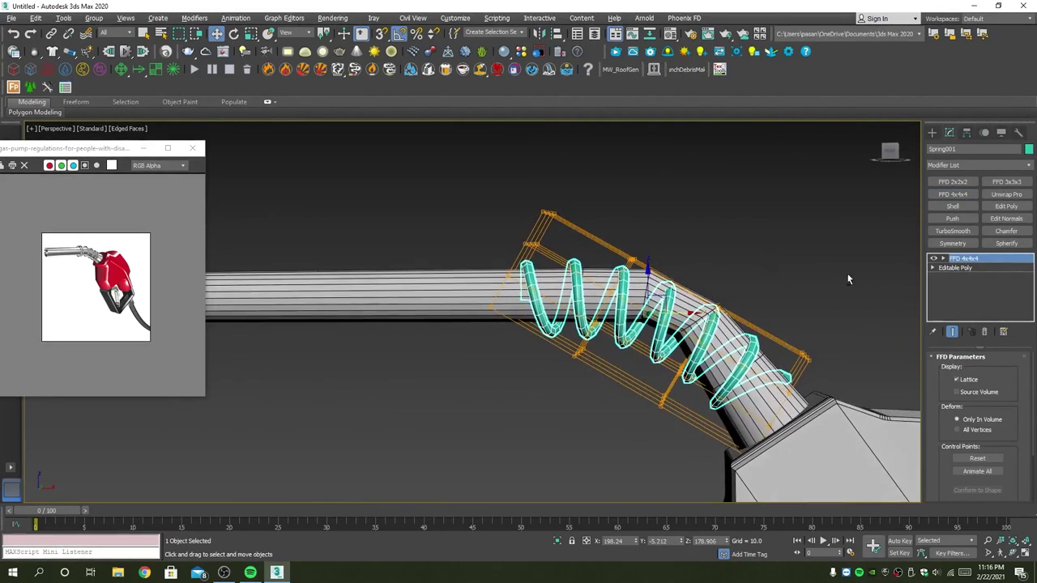
{"action": "left_click", "coordinate": [957, 269]}
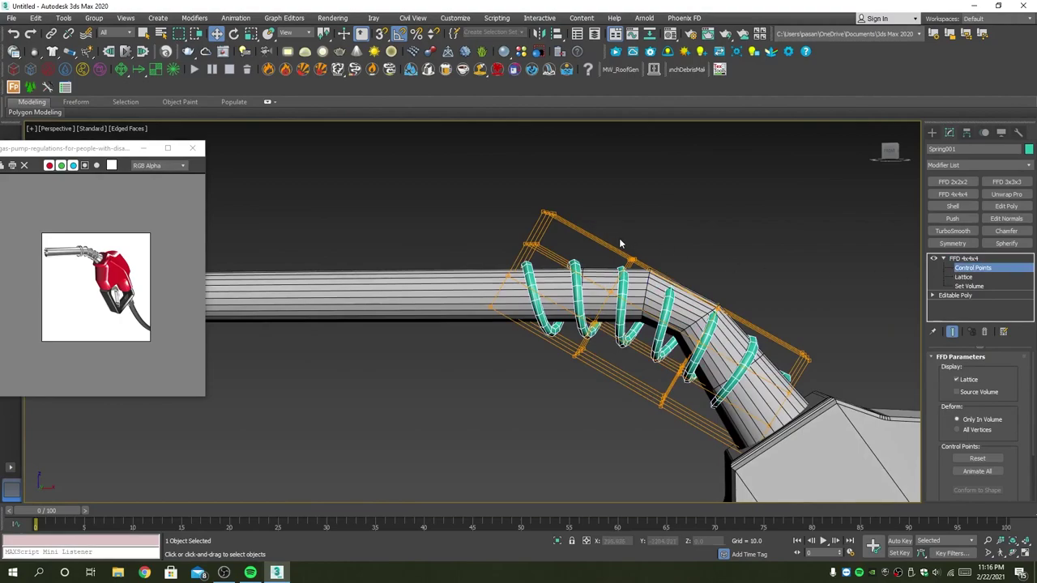
{"action": "left_click_drag", "start_coordinate": [618, 239], "coordinate": [671, 286]}
{"action": "scroll", "coordinate": [629, 249], "scroll_direction": "up", "scroll_amount": 3}
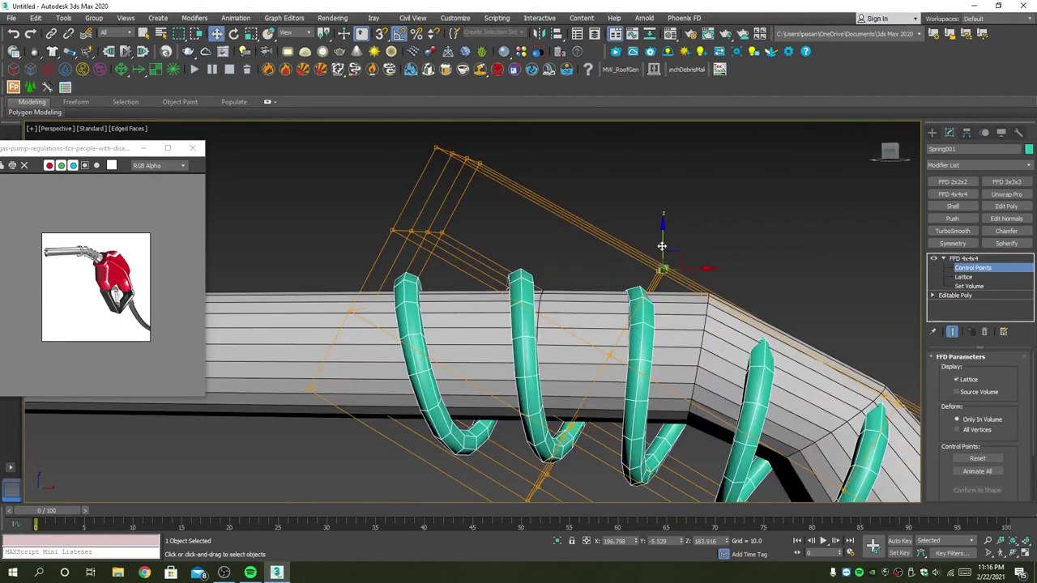
{"action": "left_click_drag", "start_coordinate": [662, 245], "coordinate": [693, 159]}
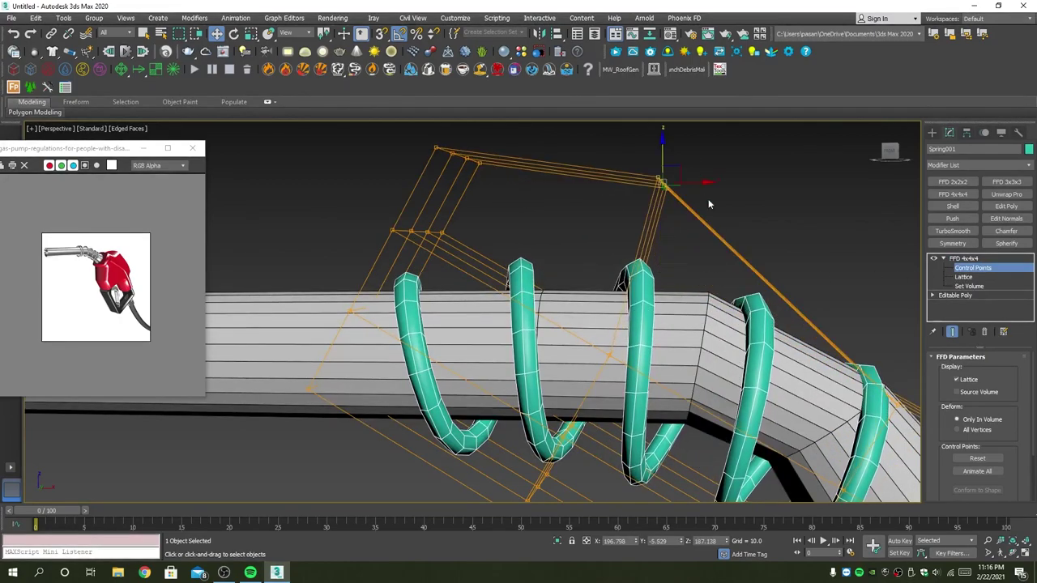
{"action": "middle_click_drag", "start_coordinate": [708, 203], "coordinate": [690, 219], "text": "alt"}
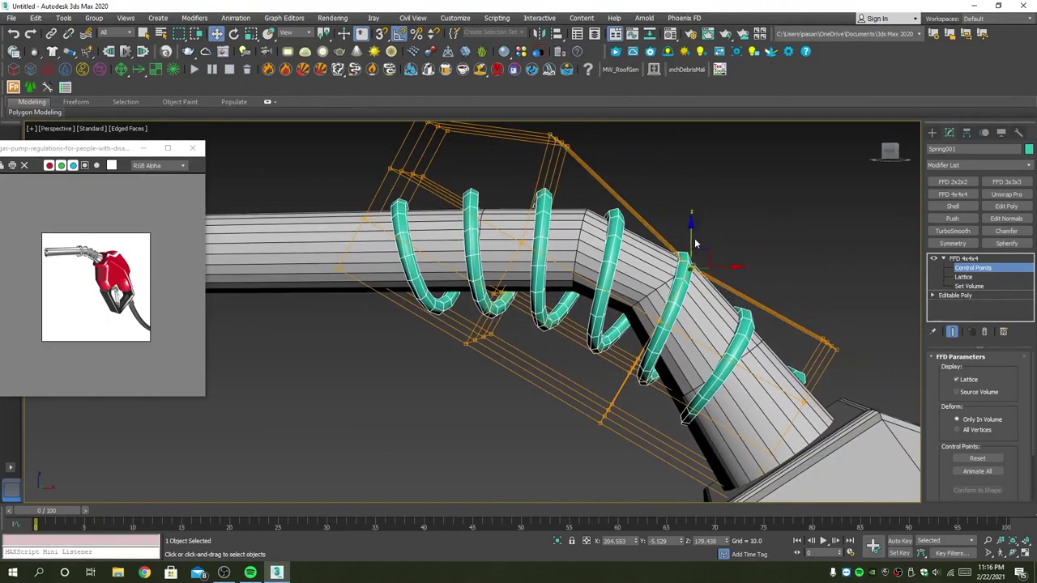
{"action": "left_click_drag", "start_coordinate": [695, 238], "coordinate": [696, 267]}
{"action": "mouse_move", "coordinate": [751, 293]}
{"action": "middle_mouse_down", "text": "alt"}
{"action": "mouse_move", "coordinate": [798, 313]}
{"action": "mouse_move", "coordinate": [963, 315]}
{"action": "mouse_move", "coordinate": [866, 328]}
{"action": "mouse_move", "coordinate": [851, 319]}
{"action": "mouse_move", "coordinate": [880, 288]}
{"action": "mouse_move", "coordinate": [846, 171]}
{"action": "middle_mouse_up", "text": "alt"}
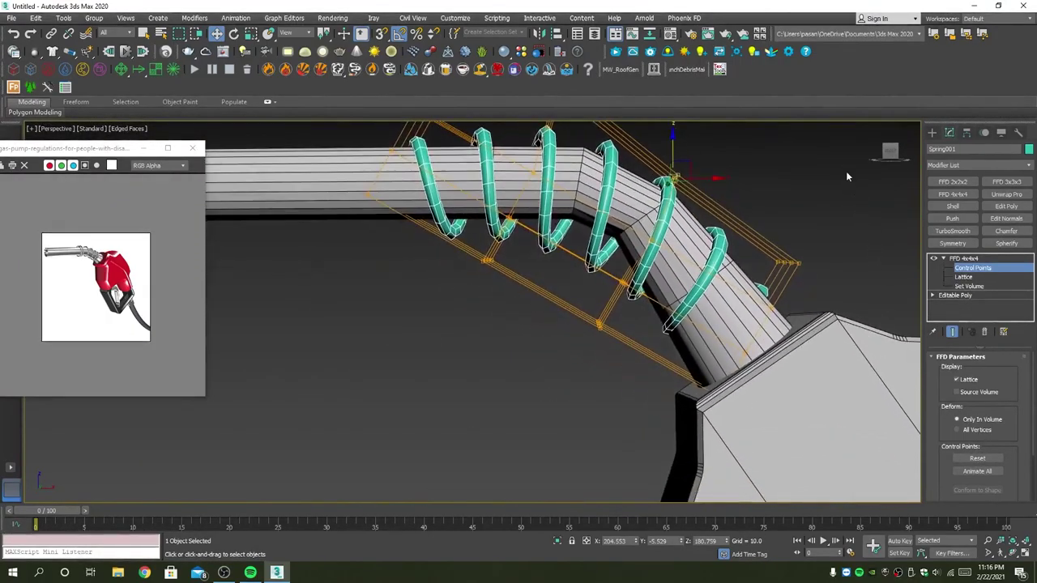
Move more lattice control points so the coils hug the pipe.
{"action": "middle_click_drag", "start_coordinate": [618, 367], "coordinate": [744, 371], "text": "alt"}
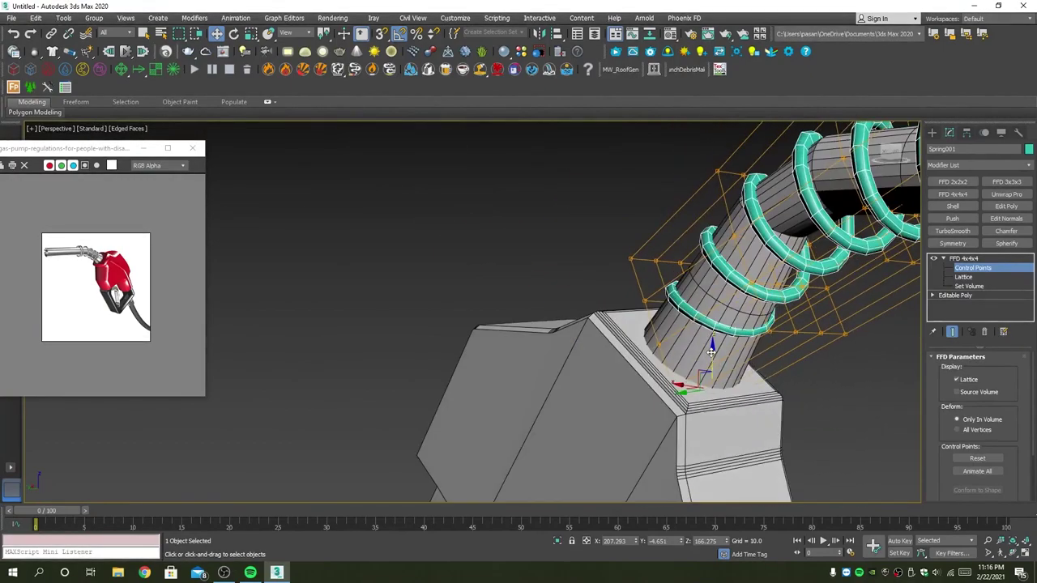
{"action": "left_click_drag", "start_coordinate": [711, 350], "coordinate": [706, 381]}
{"action": "mouse_move", "coordinate": [706, 380]}
{"action": "middle_mouse_down", "text": "alt"}
{"action": "mouse_move", "coordinate": [828, 365]}
{"action": "mouse_move", "coordinate": [858, 347]}
{"action": "mouse_move", "coordinate": [750, 357]}
{"action": "middle_mouse_up", "text": "alt"}
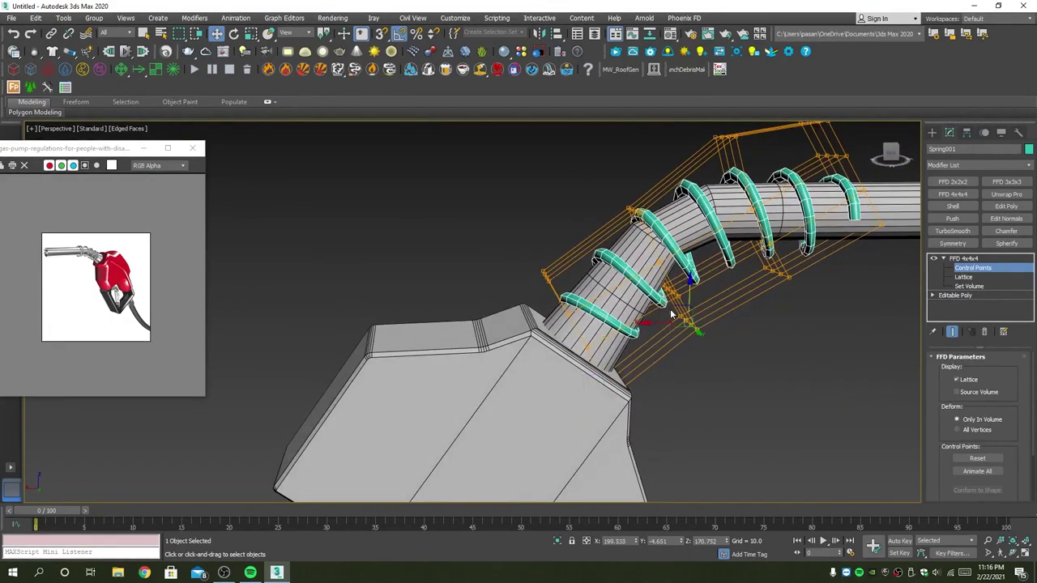
{"action": "middle_click_drag", "start_coordinate": [670, 315], "coordinate": [677, 315], "text": "alt"}
{"action": "left_click_drag", "start_coordinate": [690, 301], "coordinate": [677, 297]}
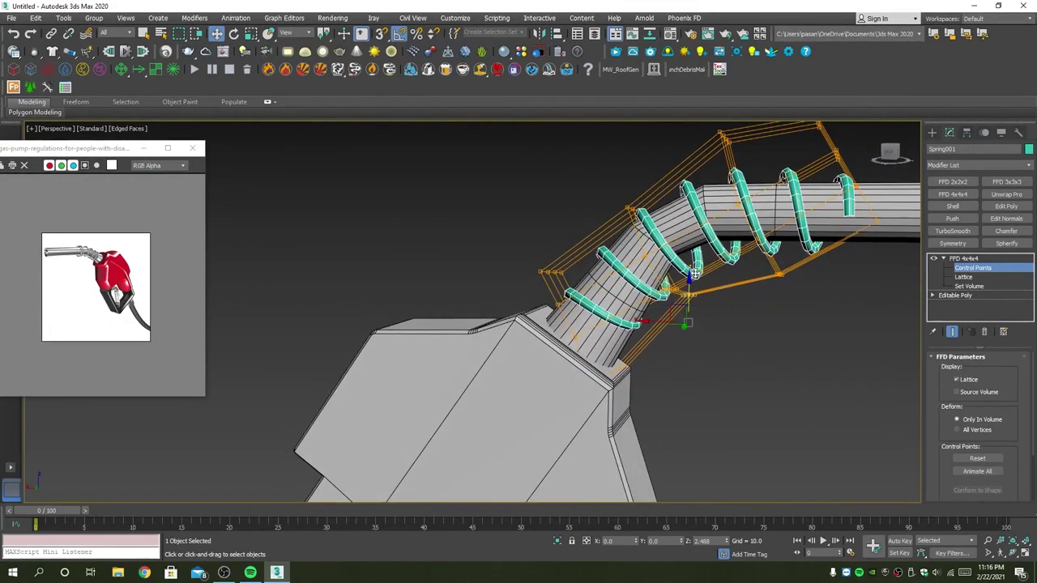
{"action": "mouse_move", "coordinate": [677, 296]}
{"action": "middle_mouse_down", "text": "alt"}
{"action": "mouse_move", "coordinate": [669, 301]}
{"action": "mouse_move", "coordinate": [752, 328]}
{"action": "mouse_move", "coordinate": [710, 326]}
{"action": "middle_mouse_up", "text": "alt"}
{"action": "left_click_drag", "start_coordinate": [604, 253], "coordinate": [605, 242]}
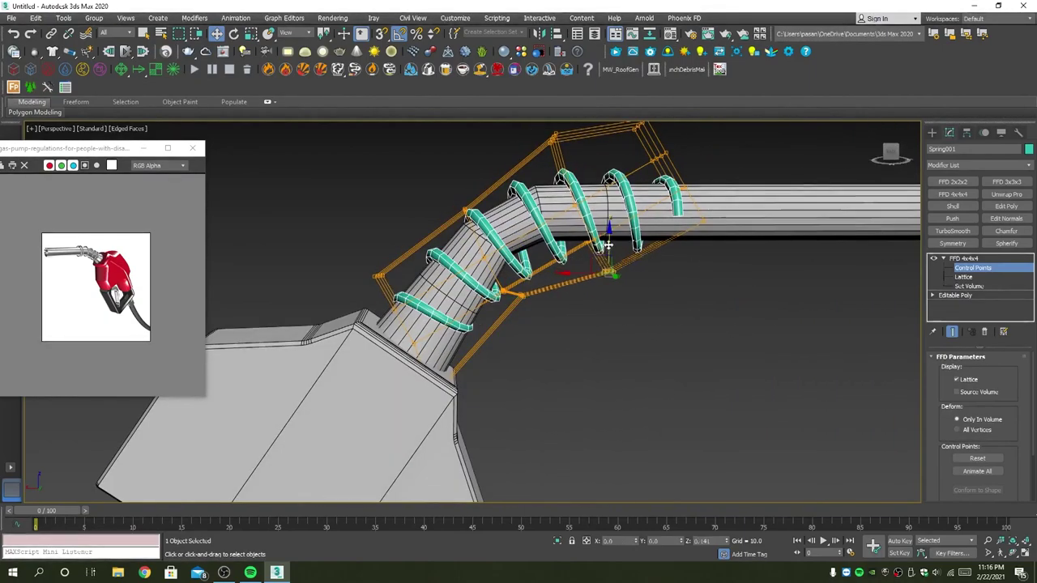
{"action": "middle_click_drag", "start_coordinate": [727, 246], "coordinate": [562, 258], "text": "alt"}
Collapse the spring's FFD lattice into an Editable Poly mesh.
{"action": "right_click", "coordinate": [448, 162]}
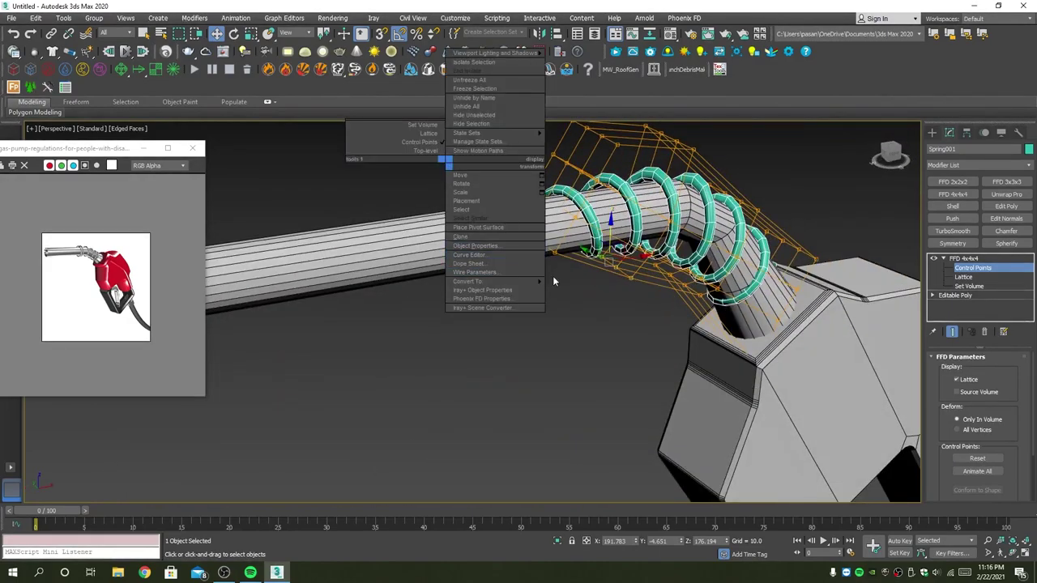
{"action": "mouse_move", "coordinate": [486, 282]}
{"action": "left_click", "coordinate": [581, 296]}
{"action": "scroll", "coordinate": [596, 276], "scroll_direction": "down", "scroll_amount": 3}
{"action": "middle_click_drag", "start_coordinate": [596, 277], "coordinate": [590, 269], "text": "alt"}
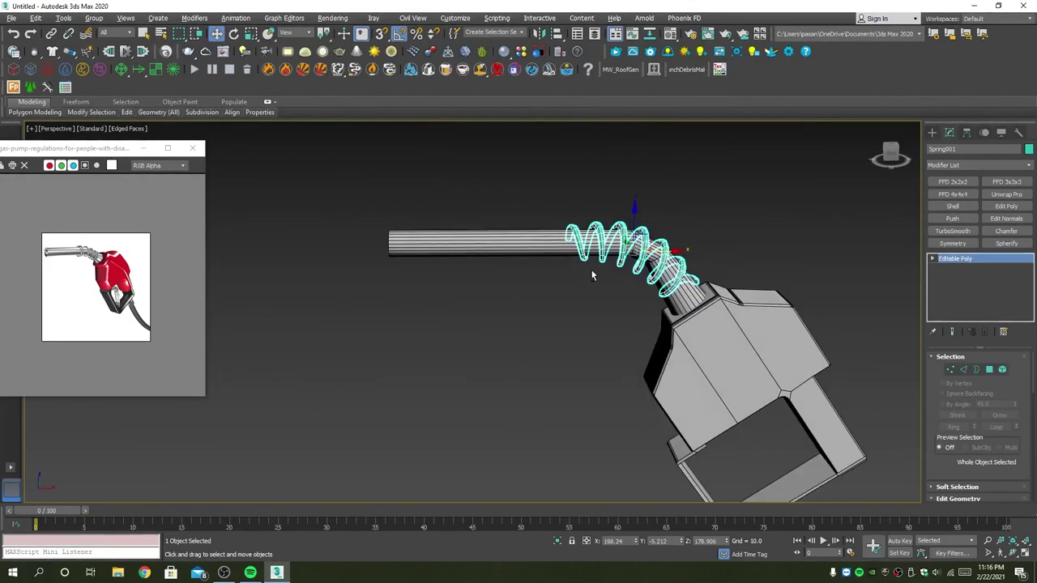
Set the spring's object colour to black.
{"action": "key", "text": "m"}
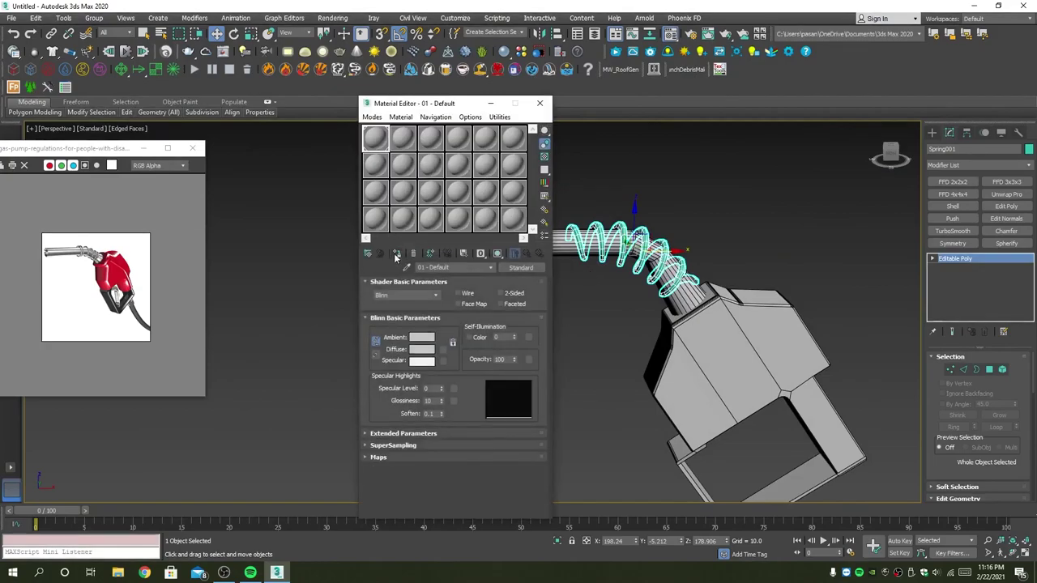
{"action": "left_click", "coordinate": [1028, 151]}
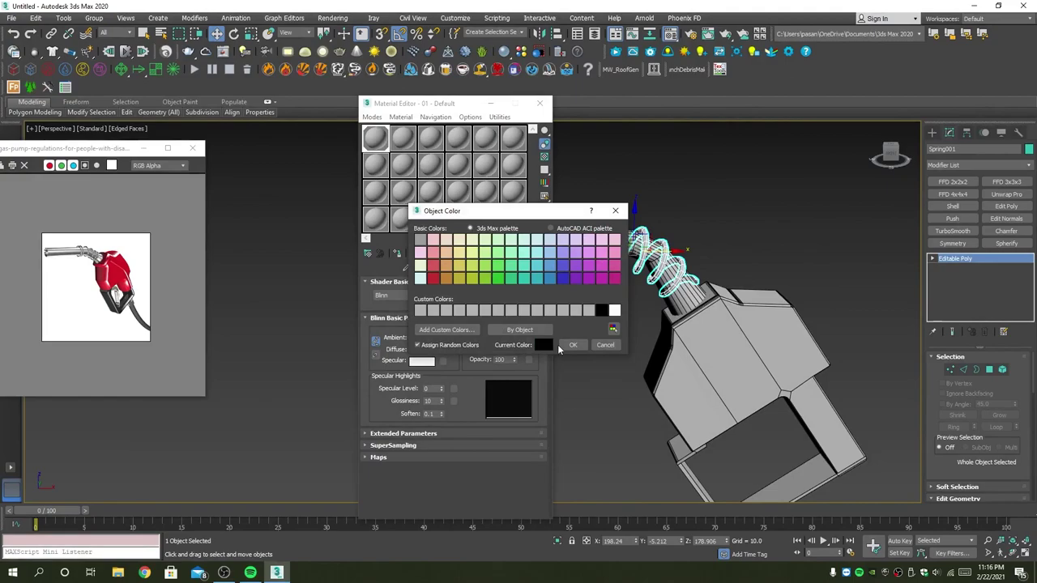
{"action": "left_click", "coordinate": [571, 345]}
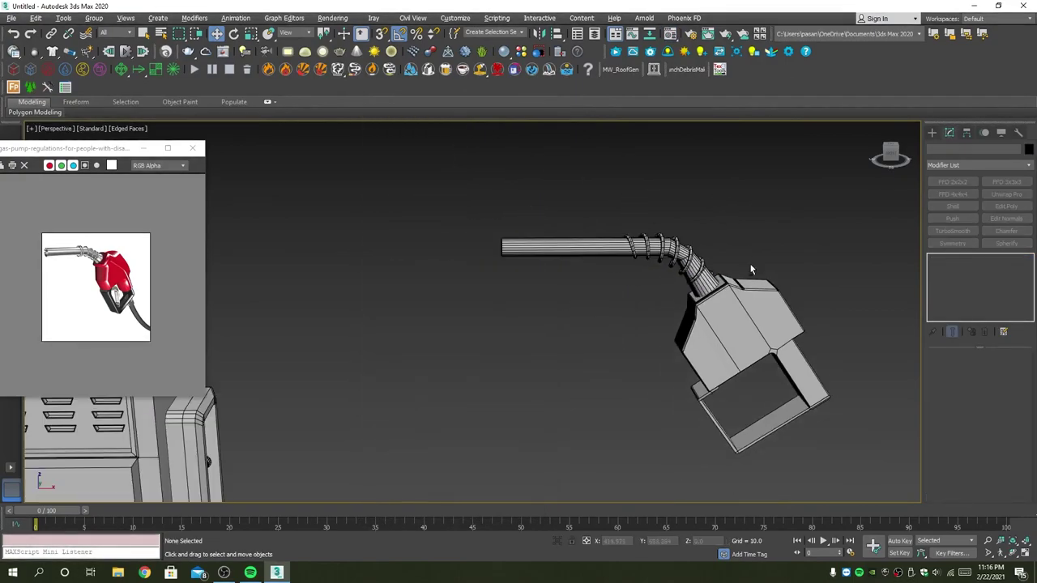
Select the two small faces inside the nozzle handle's loop in Polygon mode.
{"action": "middle_click_drag", "start_coordinate": [699, 201], "coordinate": [685, 248], "text": "alt"}
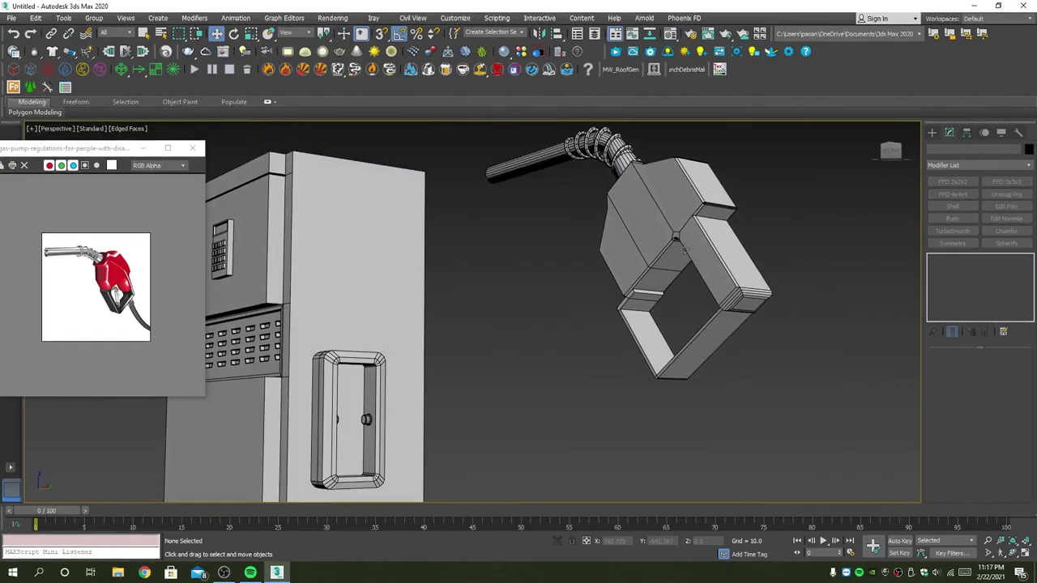
{"action": "scroll", "coordinate": [663, 287], "scroll_direction": "up", "scroll_amount": 3}
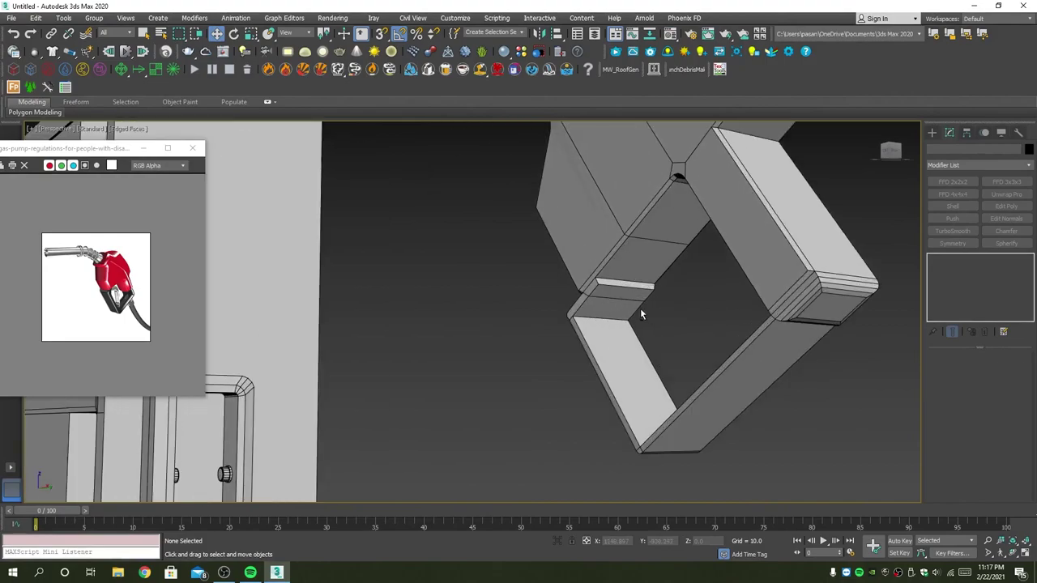
{"action": "middle_click_drag", "start_coordinate": [640, 315], "coordinate": [648, 306], "text": "alt"}
{"action": "left_click", "coordinate": [638, 296]}
{"action": "scroll", "coordinate": [638, 297], "scroll_direction": "up", "scroll_amount": 2}
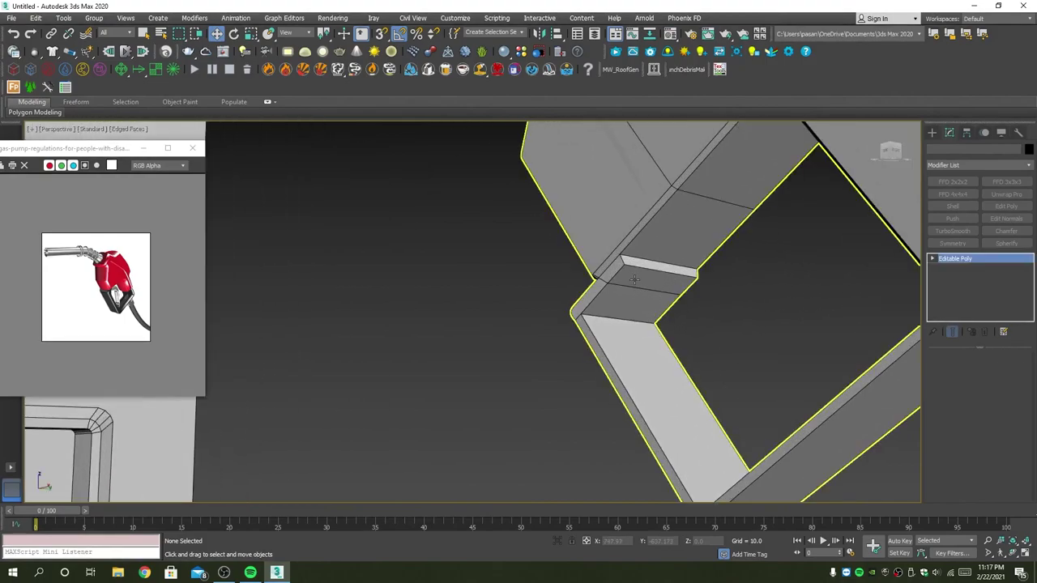
{"action": "key", "text": "4"}
{"action": "left_click", "coordinate": [641, 261]}
{"action": "left_click", "coordinate": [653, 283], "text": "ctrl"}
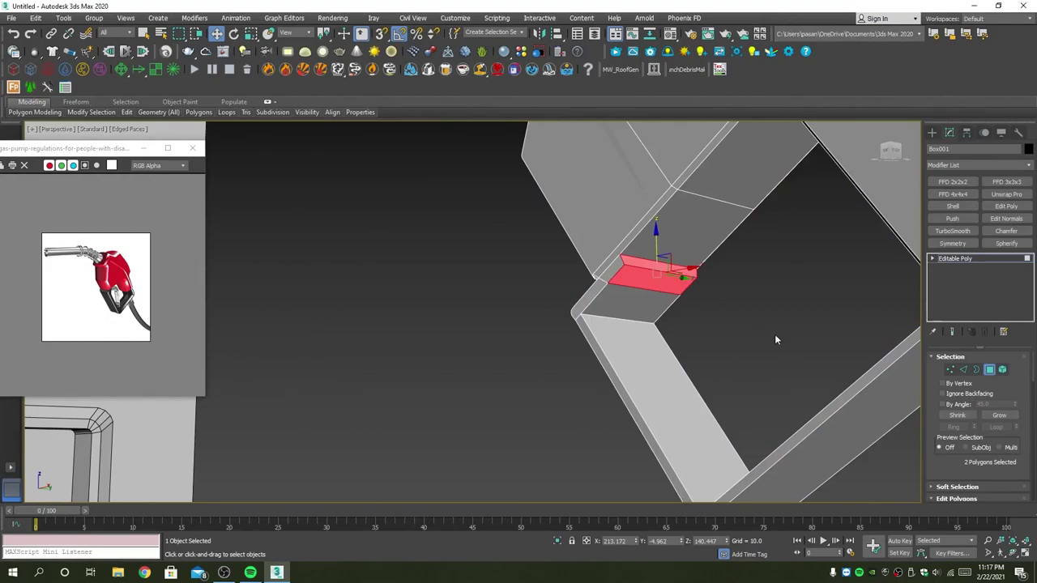
{"action": "scroll", "coordinate": [969, 411], "scroll_direction": "down", "scroll_amount": 3}
Bevel the two faces far outward along their Local Normals.
{"action": "left_click", "coordinate": [972, 472]}
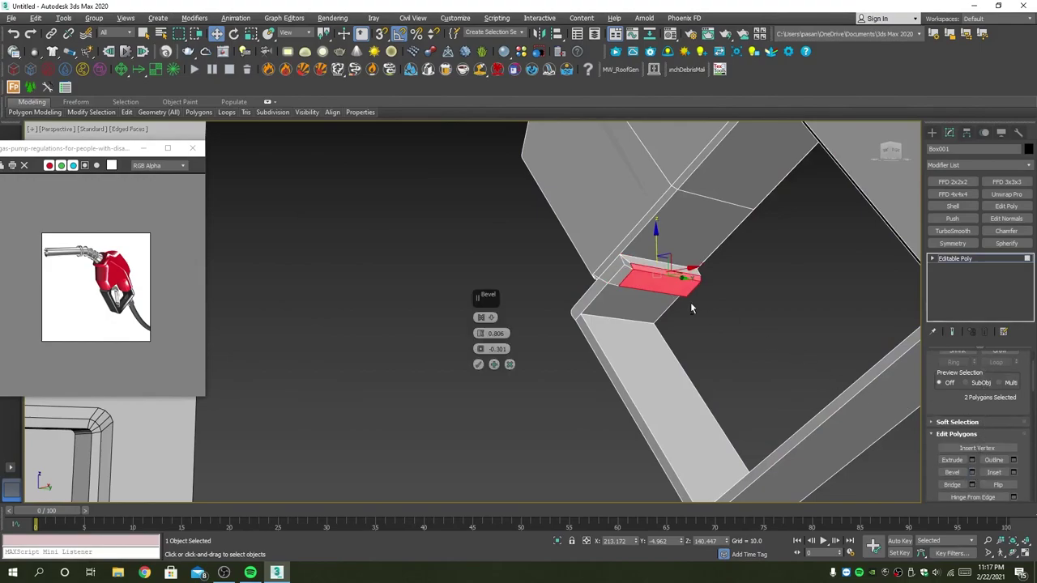
{"action": "middle_click_drag", "start_coordinate": [690, 302], "coordinate": [715, 317], "text": "alt"}
{"action": "left_click", "coordinate": [485, 317]}
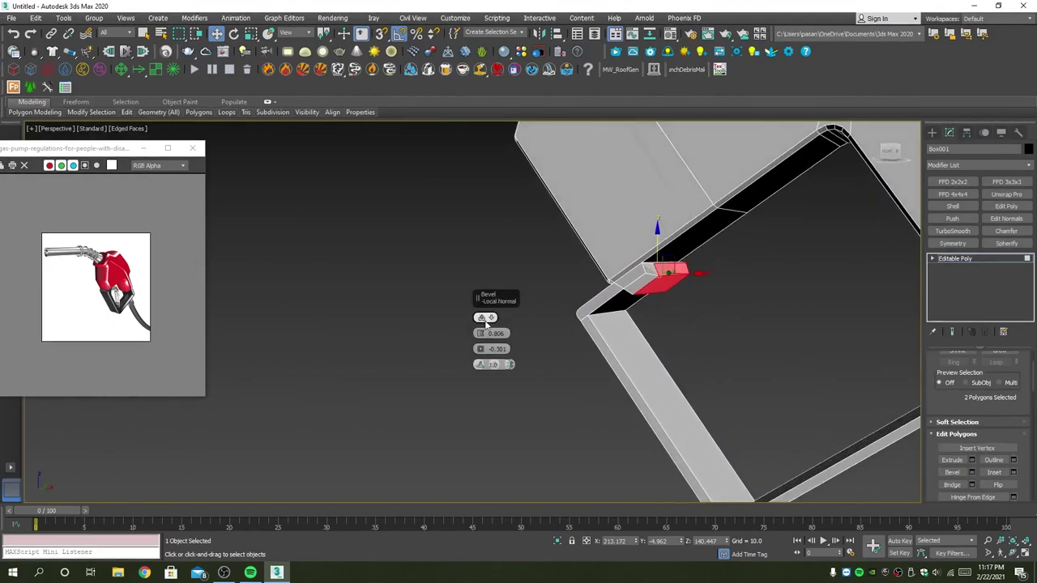
{"action": "mouse_move", "coordinate": [484, 333]}
{"action": "left_mouse_down"}
{"action": "mouse_move", "coordinate": [468, 306]}
{"action": "mouse_move", "coordinate": [490, 362]}
{"action": "left_mouse_up"}
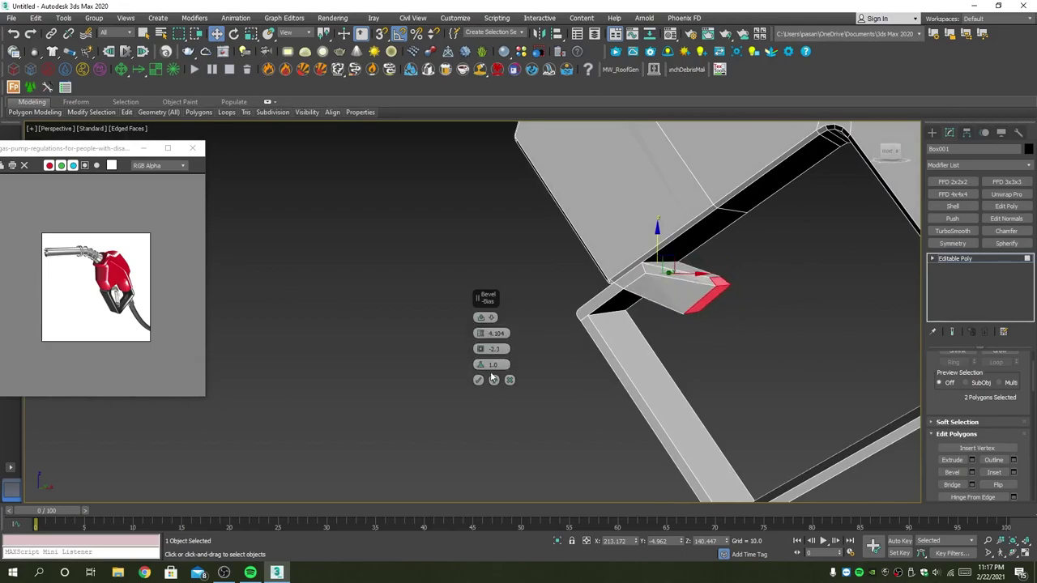
{"action": "left_click", "coordinate": [478, 380]}
{"action": "scroll", "coordinate": [960, 425], "scroll_direction": "down", "scroll_amount": 2}
{"action": "scroll", "coordinate": [967, 434], "scroll_direction": "down", "scroll_amount": 2}
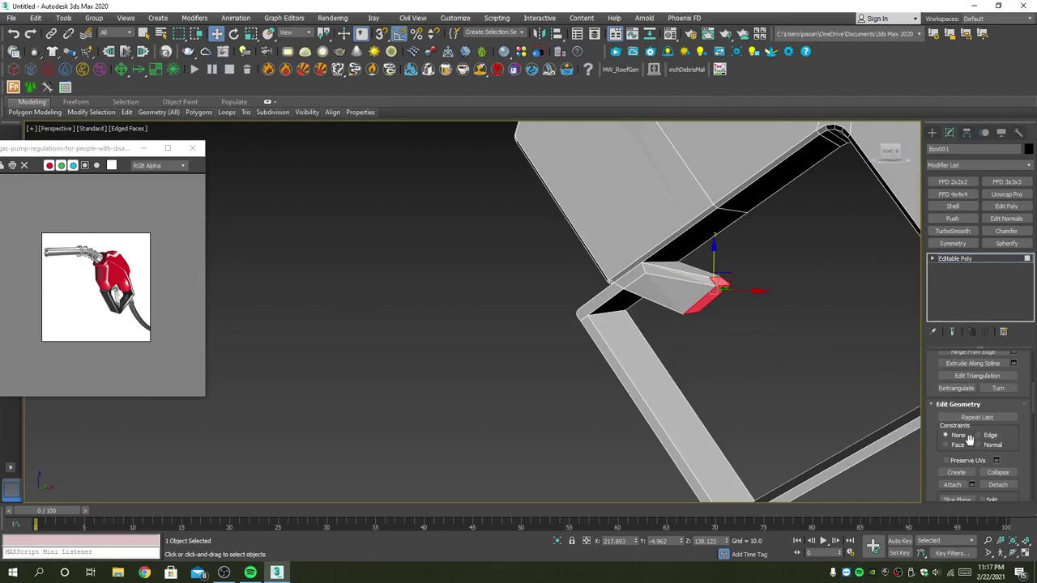
{"action": "scroll", "coordinate": [970, 445], "scroll_direction": "down", "scroll_amount": 2}
{"action": "scroll", "coordinate": [971, 456], "scroll_direction": "down", "scroll_amount": 2}
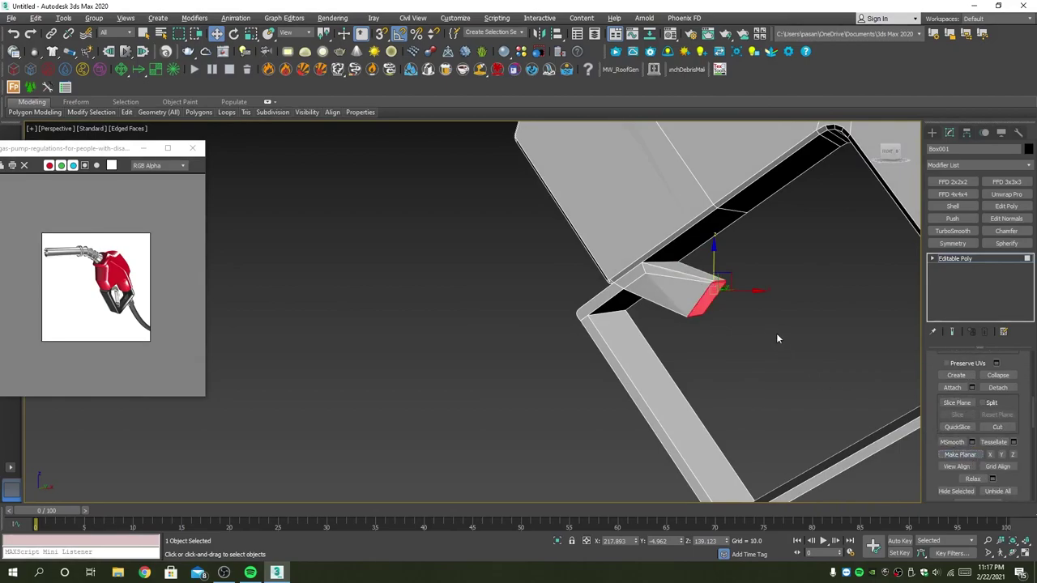
{"action": "scroll", "coordinate": [712, 286], "scroll_direction": "up", "scroll_amount": 3}
{"action": "scroll", "coordinate": [713, 285], "scroll_direction": "up", "scroll_amount": 4}
Lower the new block's long top edge so its face slopes.
{"action": "key", "text": "2"}
{"action": "left_click", "coordinate": [733, 279]}
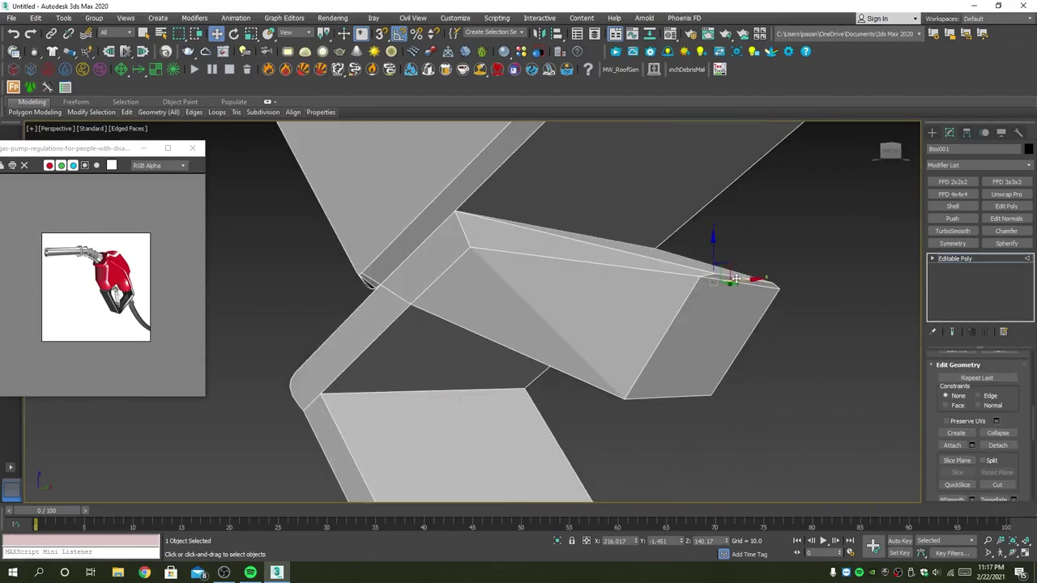
{"action": "scroll", "coordinate": [732, 297], "scroll_direction": "up", "scroll_amount": 2}
{"action": "left_click", "coordinate": [755, 259]}
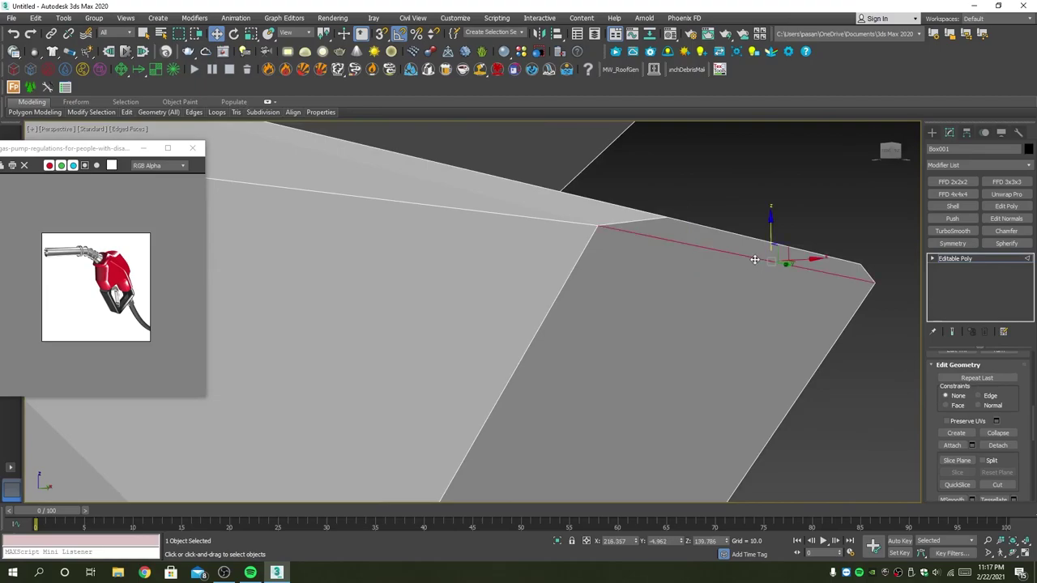
{"action": "scroll", "coordinate": [1011, 423], "scroll_direction": "down", "scroll_amount": 1}
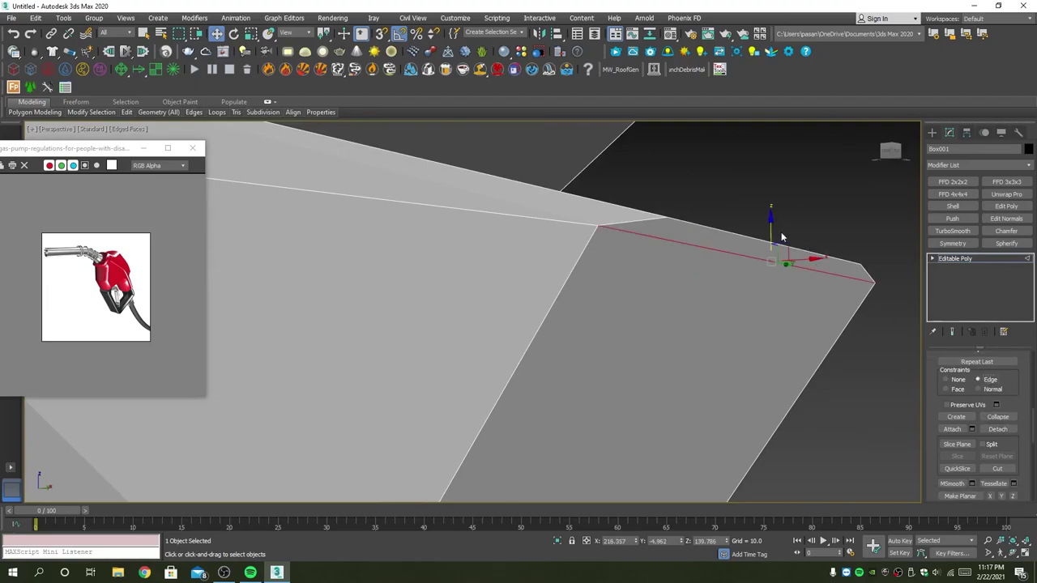
{"action": "left_click_drag", "start_coordinate": [772, 224], "coordinate": [729, 333]}
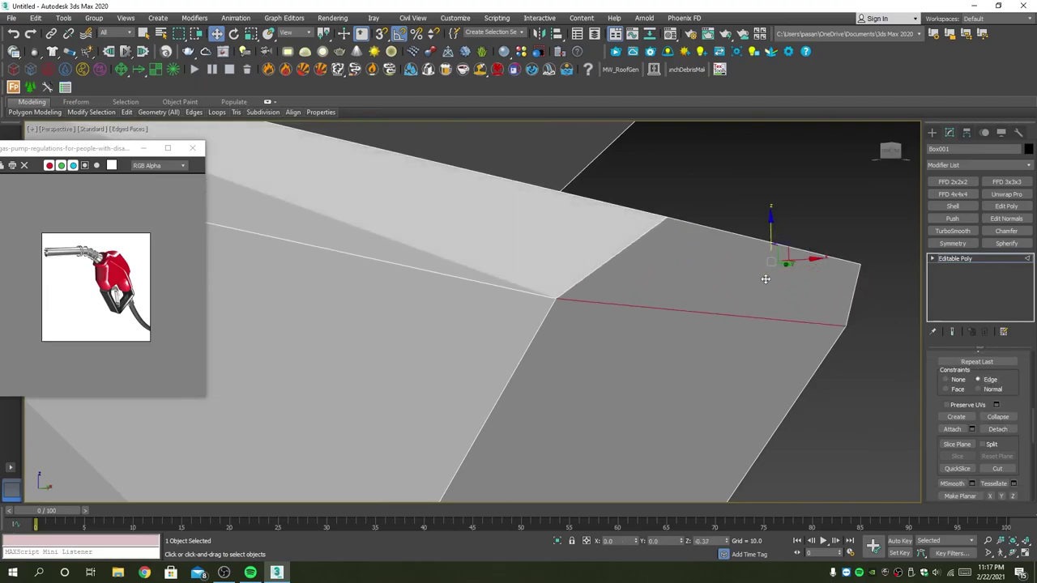
{"action": "scroll", "coordinate": [728, 334], "scroll_direction": "down", "scroll_amount": 4}
{"action": "mouse_move", "coordinate": [733, 332]}
{"action": "middle_mouse_down", "text": "alt"}
{"action": "mouse_move", "coordinate": [752, 322]}
{"action": "mouse_move", "coordinate": [733, 329]}
{"action": "middle_mouse_up", "text": "alt"}
Extrude the block's end-cap face twice with a 3.002 height.
{"action": "key", "text": "4"}
{"action": "left_click", "coordinate": [729, 334]}
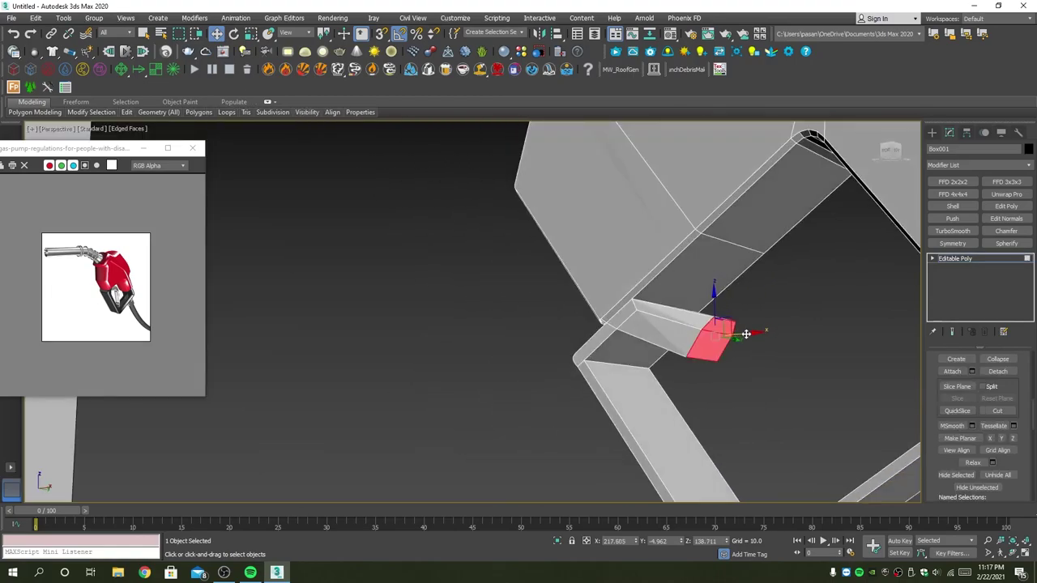
{"action": "scroll", "coordinate": [746, 334], "scroll_direction": "down", "scroll_amount": 5}
{"action": "scroll", "coordinate": [800, 344], "scroll_direction": "down", "scroll_amount": 3}
{"action": "key", "text": "q"}
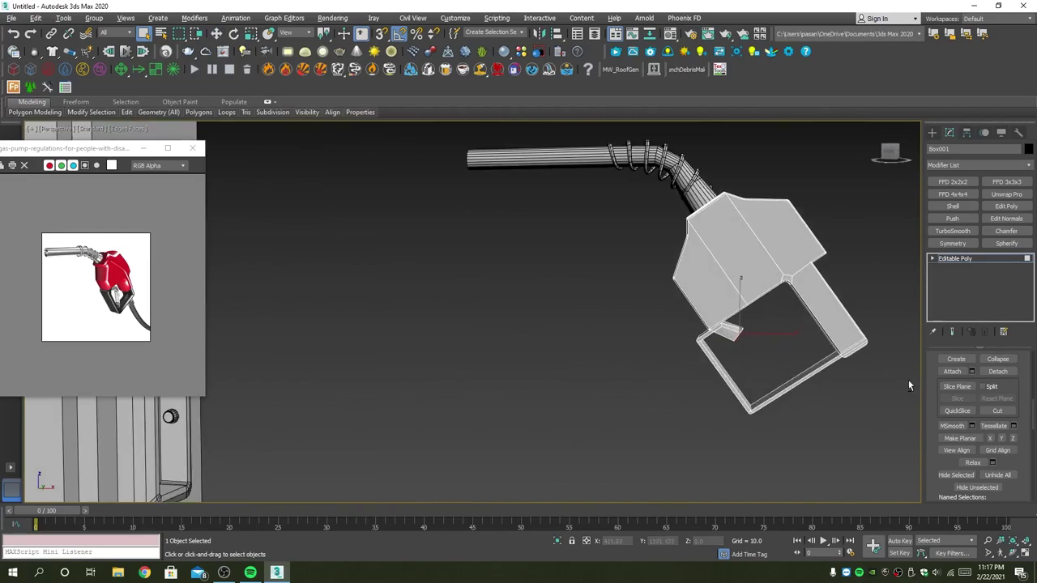
{"action": "scroll", "coordinate": [971, 379], "scroll_direction": "up", "scroll_amount": 2}
{"action": "scroll", "coordinate": [975, 413], "scroll_direction": "up", "scroll_amount": 1}
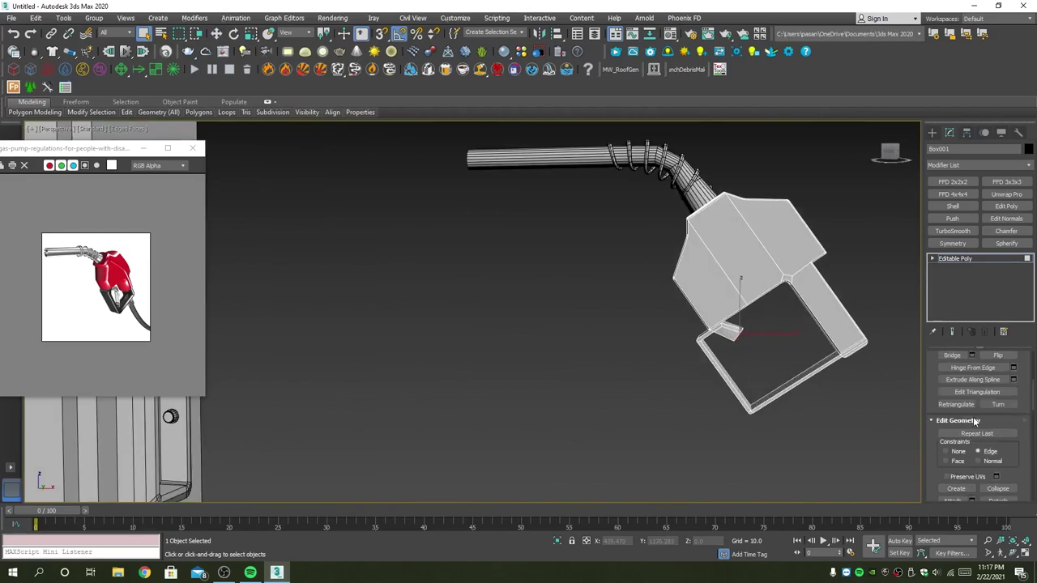
{"action": "scroll", "coordinate": [974, 405], "scroll_direction": "up", "scroll_amount": 2}
{"action": "left_click", "coordinate": [972, 363]}
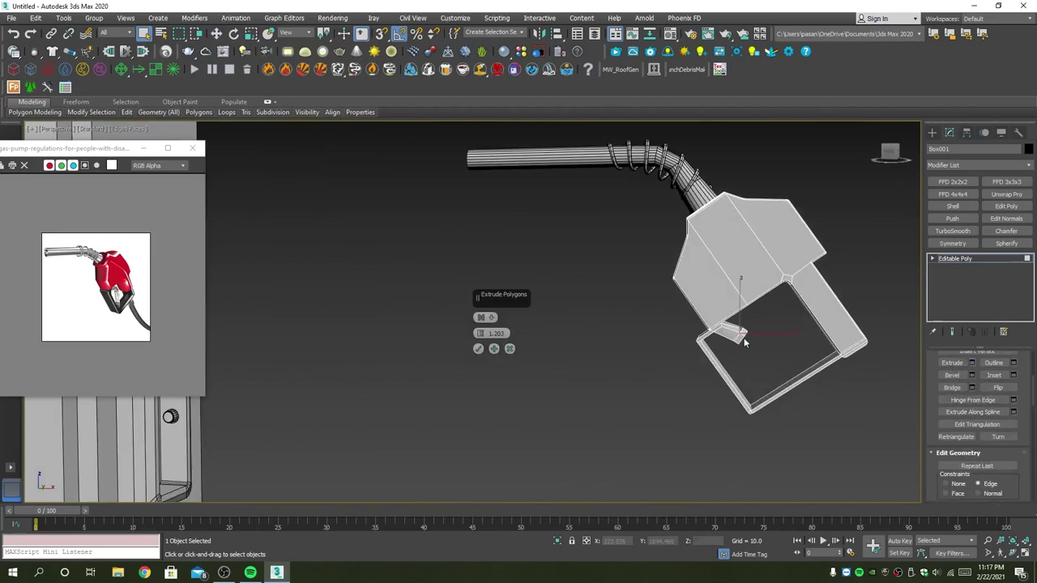
{"action": "scroll", "coordinate": [745, 342], "scroll_direction": "up", "scroll_amount": 5}
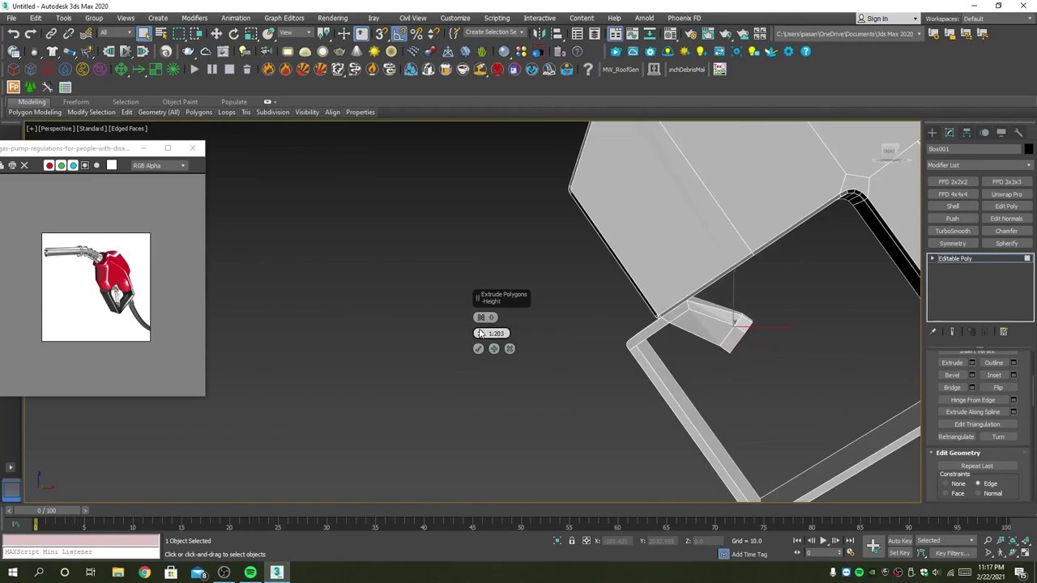
{"action": "left_click_drag", "start_coordinate": [491, 331], "coordinate": [480, 318]}
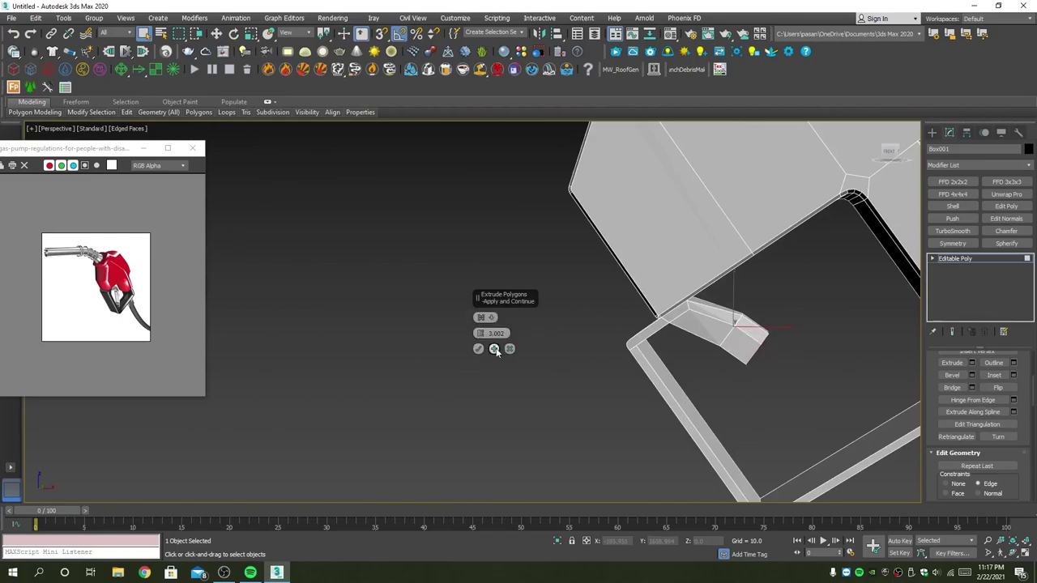
{"action": "left_click", "coordinate": [496, 351]}
{"action": "left_click", "coordinate": [478, 349]}
{"action": "middle_click_drag", "start_coordinate": [724, 387], "coordinate": [654, 354]}
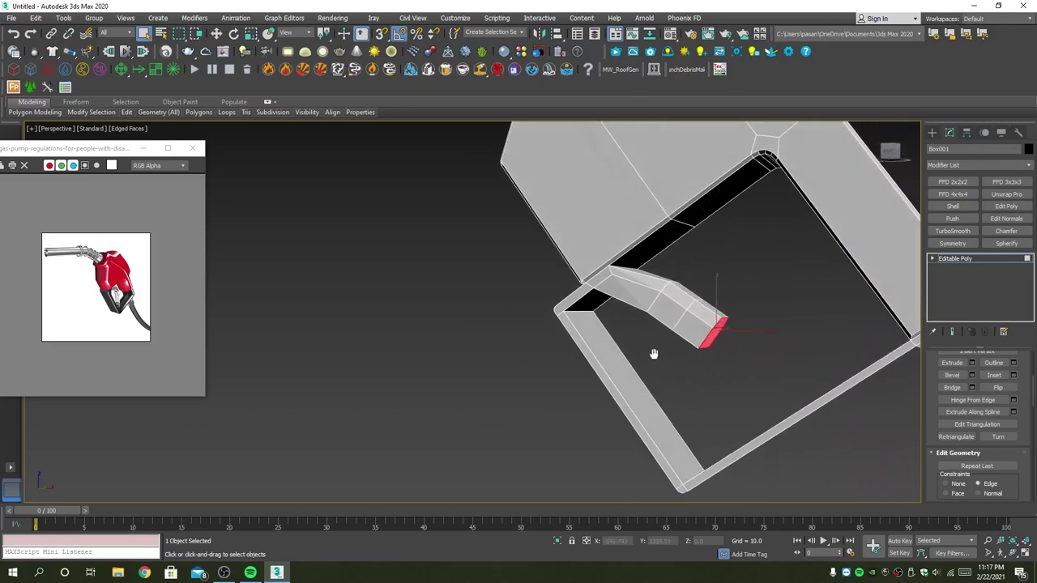
{"action": "scroll", "coordinate": [700, 349], "scroll_direction": "up", "scroll_amount": 3}
{"action": "key", "text": "2"}
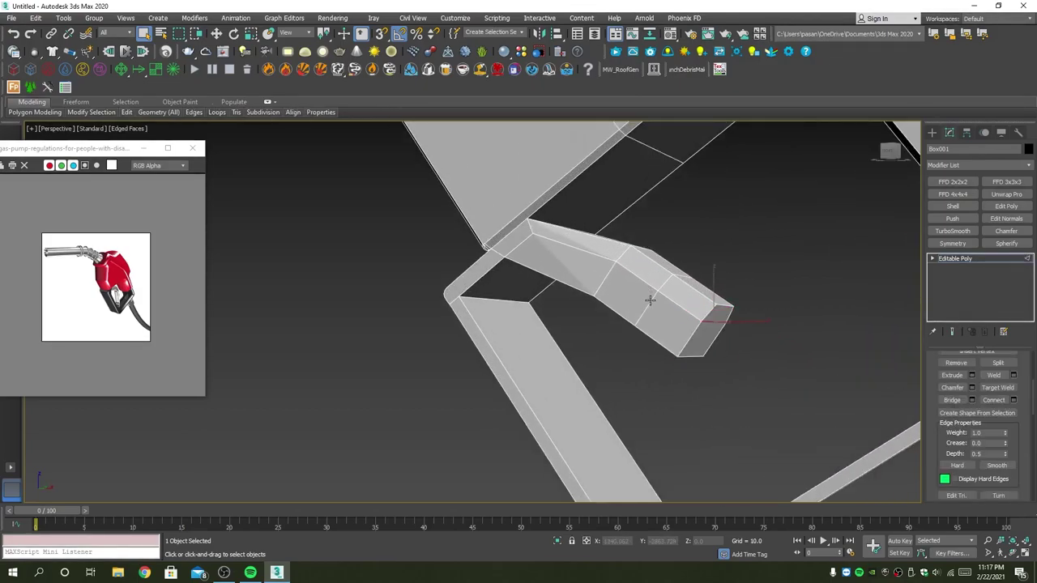
Try raising an edge on the trigger's extruded arm, then undo the move.
{"action": "left_click", "coordinate": [616, 283]}
{"action": "key", "text": "w"}
{"action": "left_click_drag", "start_coordinate": [628, 242], "coordinate": [635, 210]}
{"action": "key", "text": "ctrl+z"}
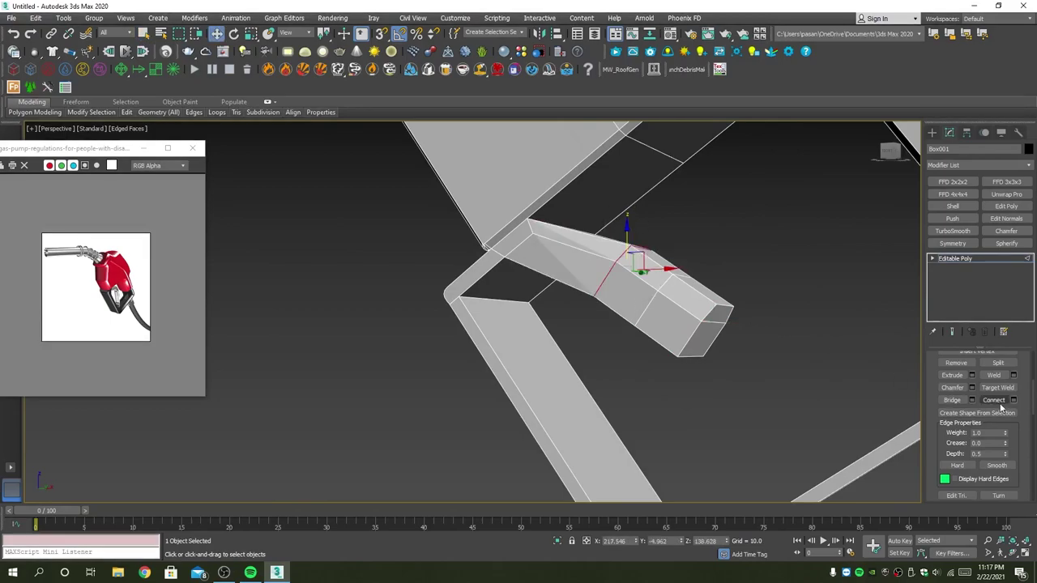
{"action": "scroll", "coordinate": [972, 397], "scroll_direction": "up", "scroll_amount": 3}
{"action": "scroll", "coordinate": [965, 390], "scroll_direction": "up", "scroll_amount": 3}
{"action": "scroll", "coordinate": [954, 413], "scroll_direction": "up", "scroll_amount": 1}
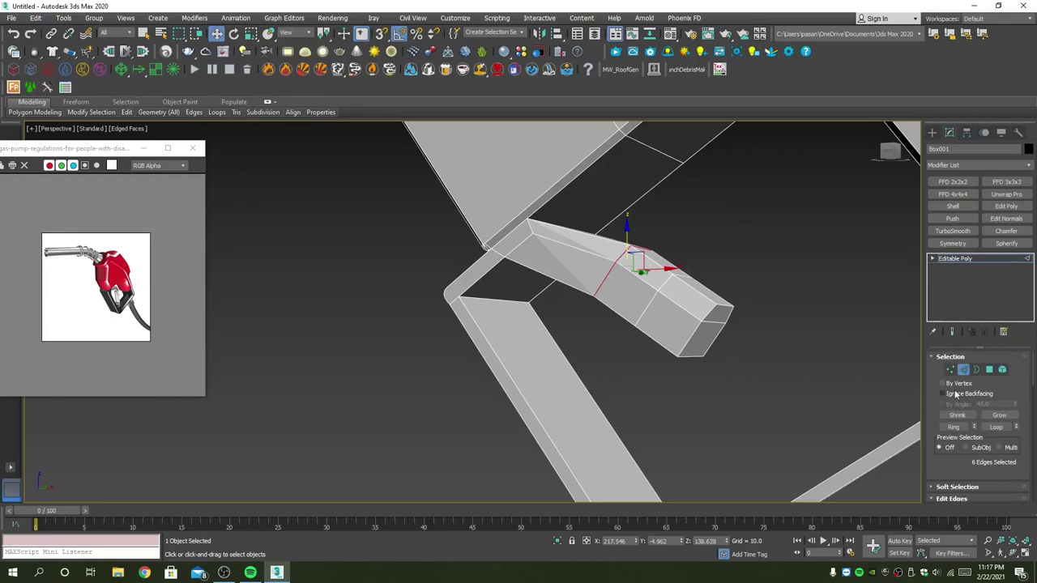
{"action": "scroll", "coordinate": [961, 429], "scroll_direction": "down", "scroll_amount": 3}
{"action": "scroll", "coordinate": [965, 443], "scroll_direction": "down", "scroll_amount": 3}
{"action": "scroll", "coordinate": [966, 450], "scroll_direction": "down", "scroll_amount": 2}
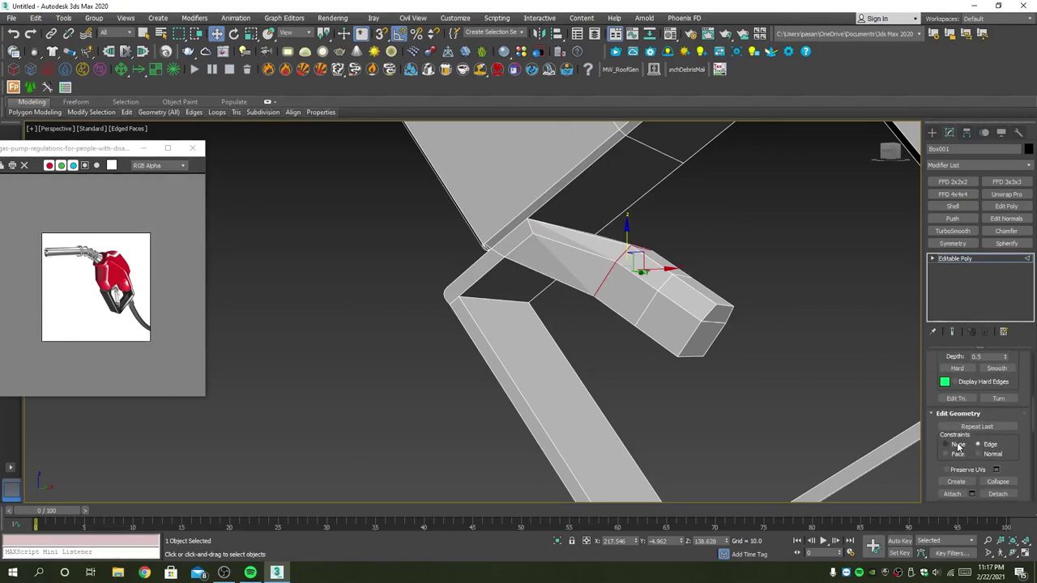
Bend the trigger arm by lifting its edges, then lowering and reshaping the tip edges in Front view.
{"action": "left_click_drag", "start_coordinate": [594, 242], "coordinate": [604, 219]}
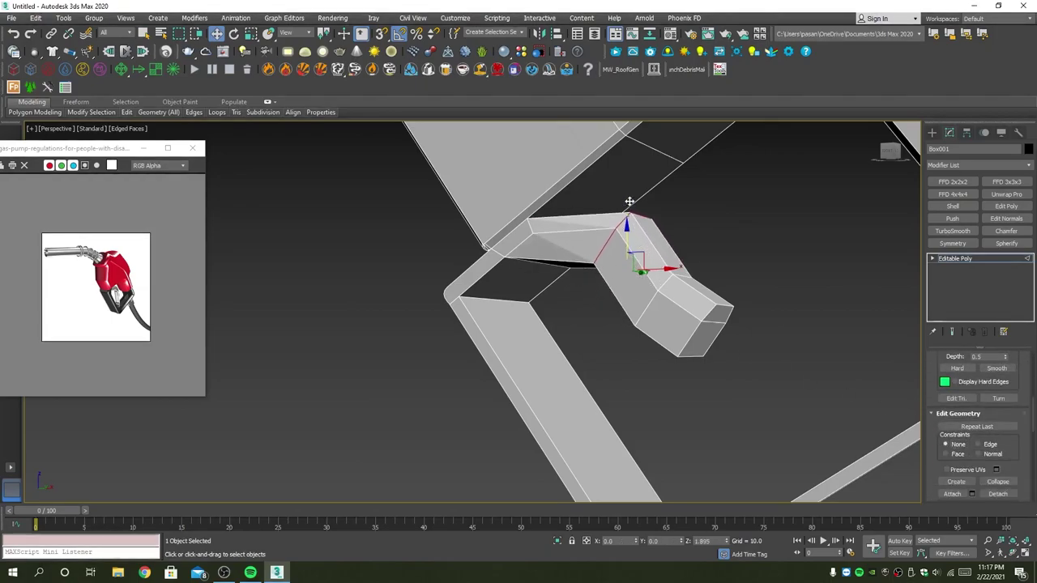
{"action": "middle_click_drag", "start_coordinate": [603, 219], "coordinate": [713, 269], "text": "alt"}
{"action": "left_click_drag", "start_coordinate": [633, 235], "coordinate": [672, 289]}
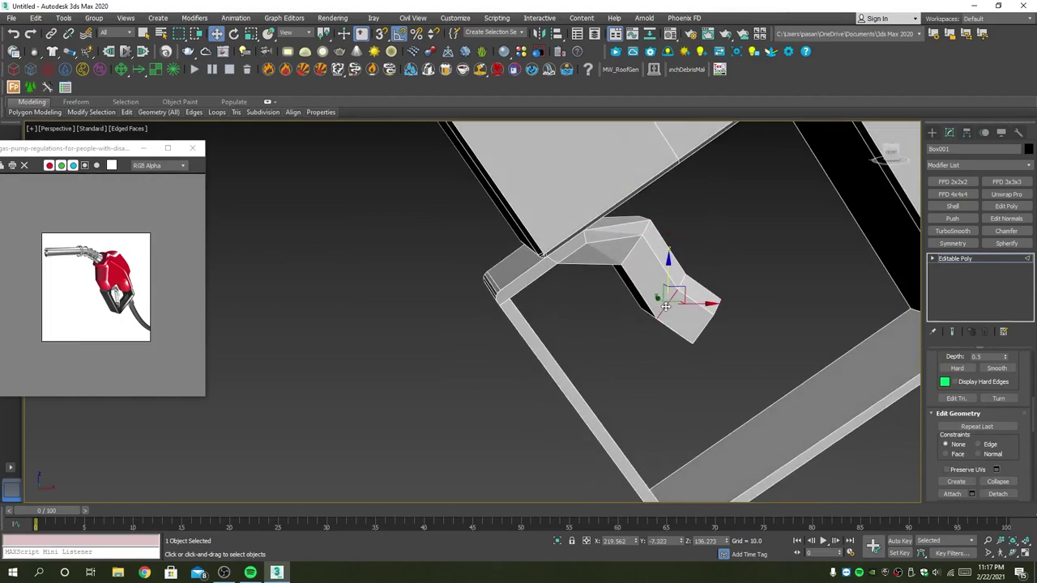
{"action": "middle_click_drag", "start_coordinate": [671, 289], "coordinate": [694, 285], "text": "alt"}
{"action": "key", "text": "alt+w"}
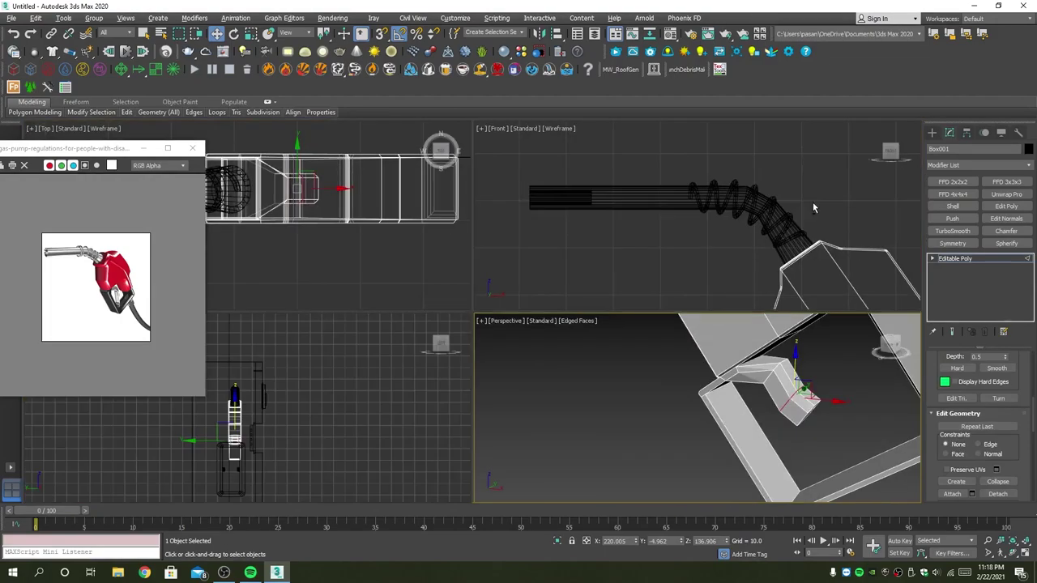
{"action": "key", "text": "alt+w"}
{"action": "key", "text": "z"}
{"action": "mouse_move", "coordinate": [720, 310]}
{"action": "left_mouse_down"}
{"action": "mouse_move", "coordinate": [737, 294]}
{"action": "mouse_move", "coordinate": [719, 253]}
{"action": "left_mouse_up"}
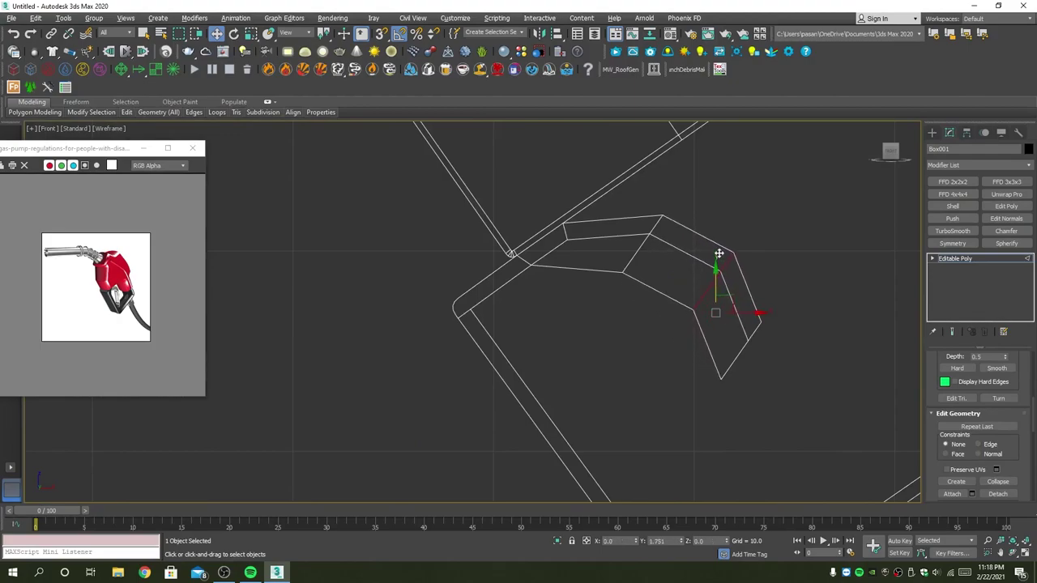
{"action": "middle_click_drag", "start_coordinate": [775, 363], "coordinate": [716, 319]}
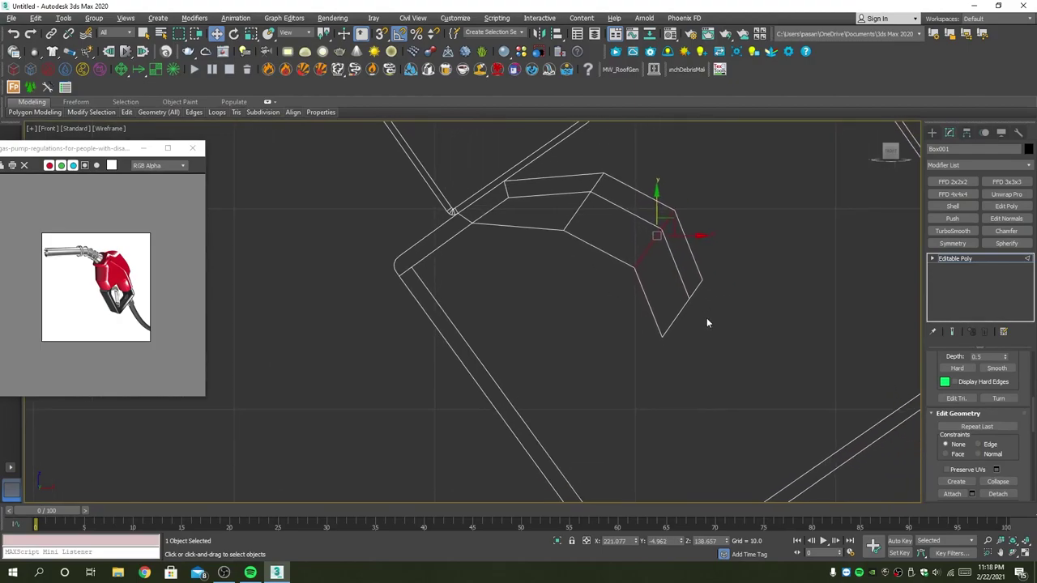
Box-select the vertices at the trigger's end, then clear the selection.
{"action": "key", "text": "1"}
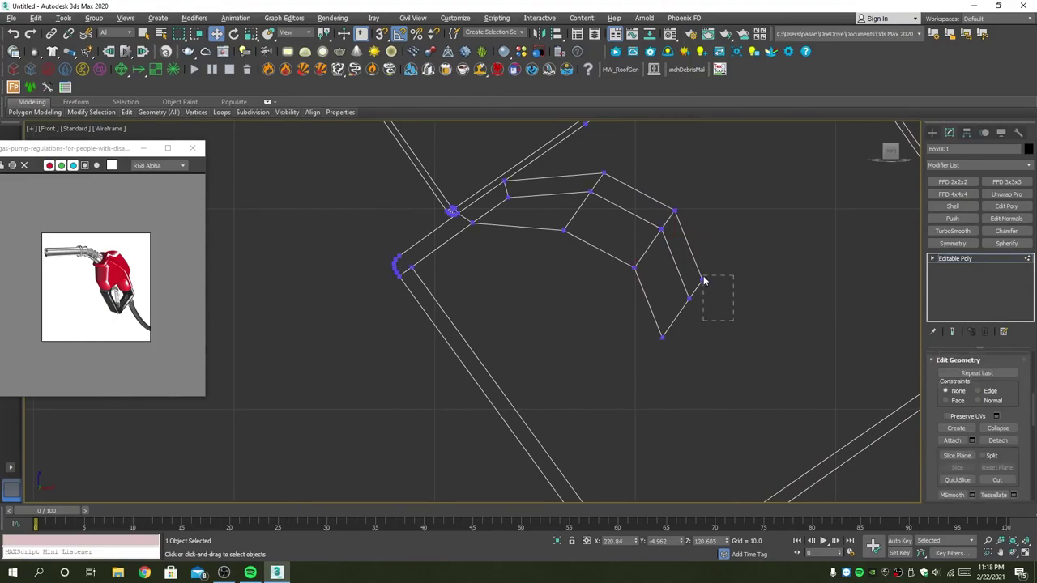
{"action": "left_click_drag", "start_coordinate": [704, 281], "coordinate": [701, 287]}
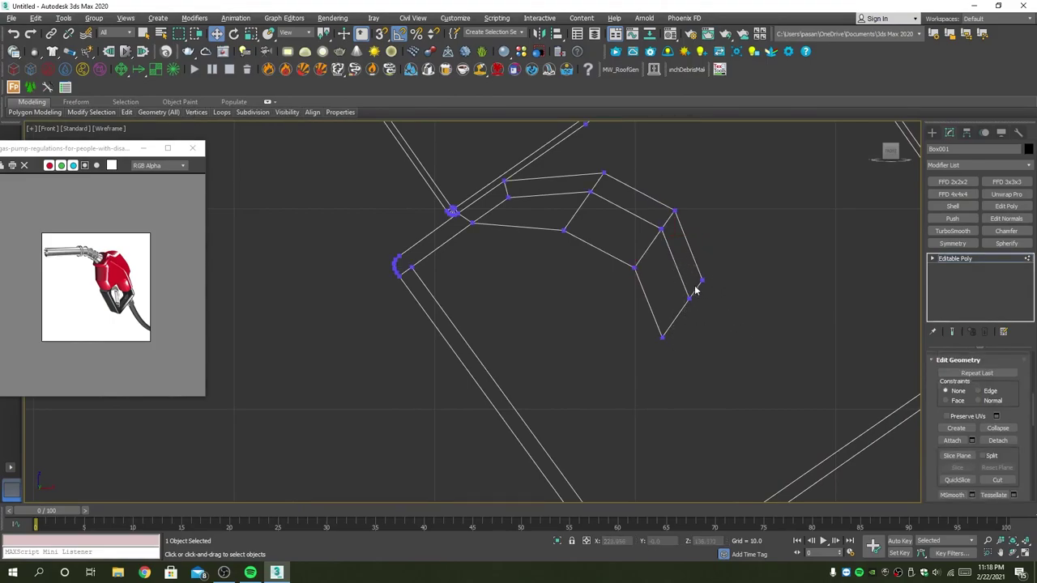
{"action": "key", "text": "1"}
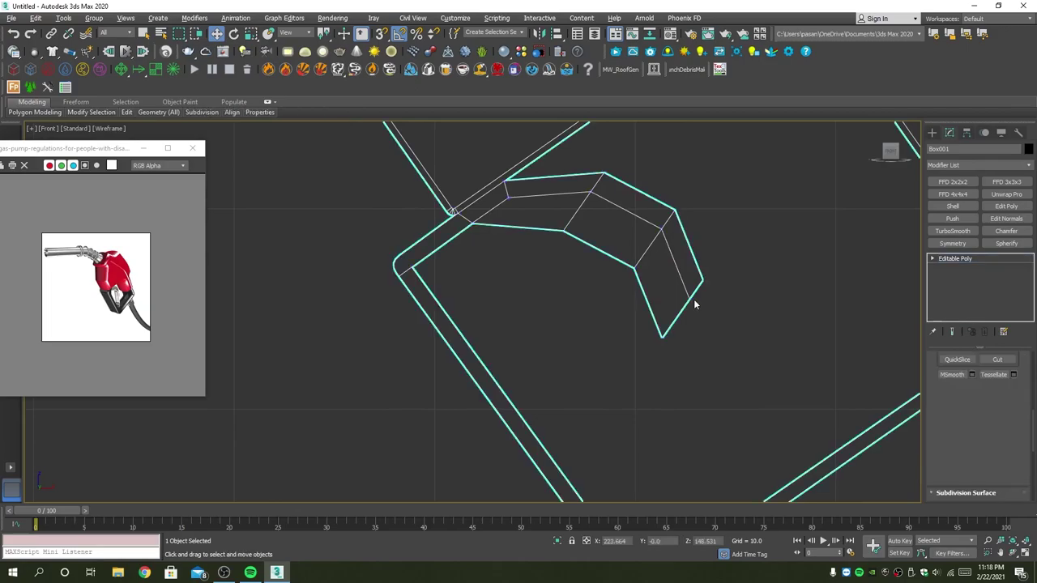
{"action": "key", "text": "2"}
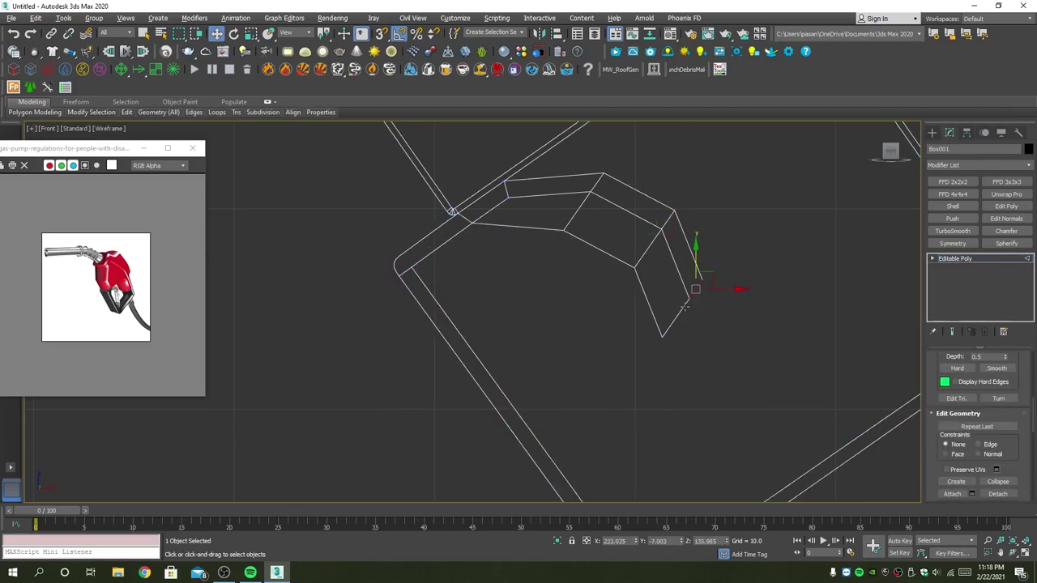
{"action": "scroll", "coordinate": [674, 317], "scroll_direction": "up", "scroll_amount": 4}
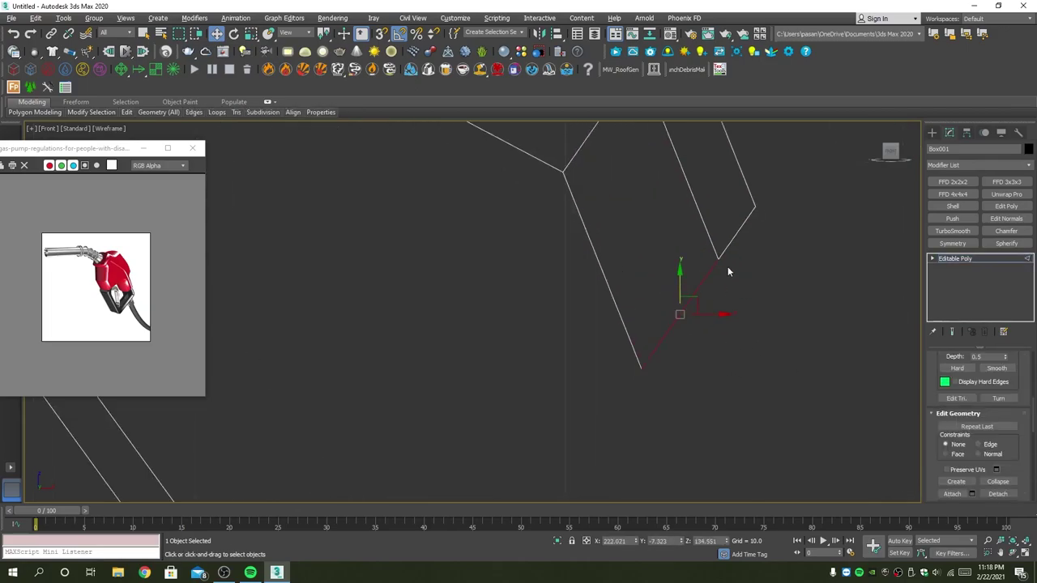
{"action": "key", "text": "2"}
{"action": "key", "text": "1"}
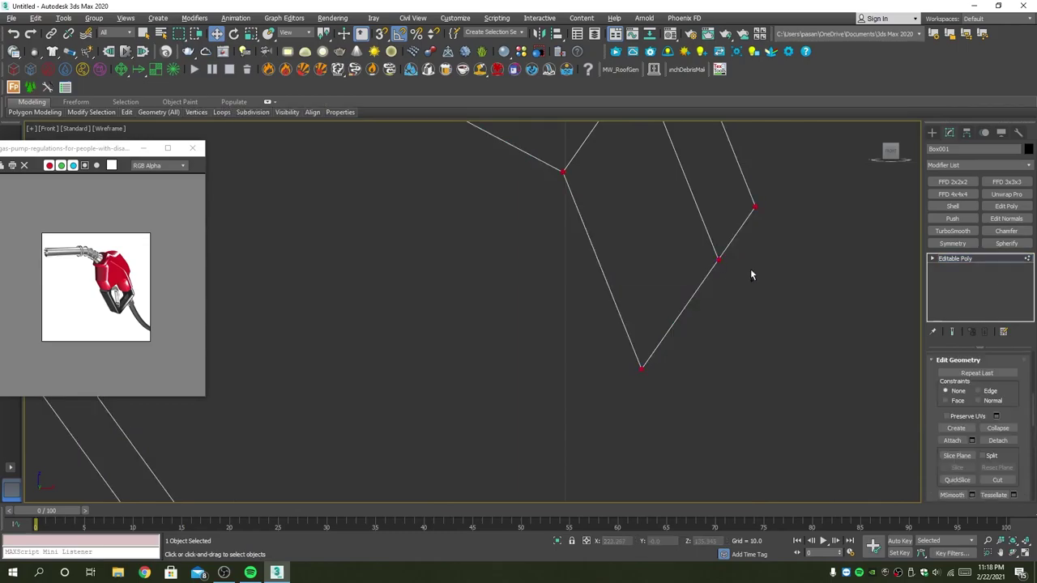
{"action": "scroll", "coordinate": [750, 268], "scroll_direction": "down", "scroll_amount": 3}
{"action": "left_click_drag", "start_coordinate": [667, 289], "coordinate": [742, 333]}
{"action": "left_click", "coordinate": [746, 350]}
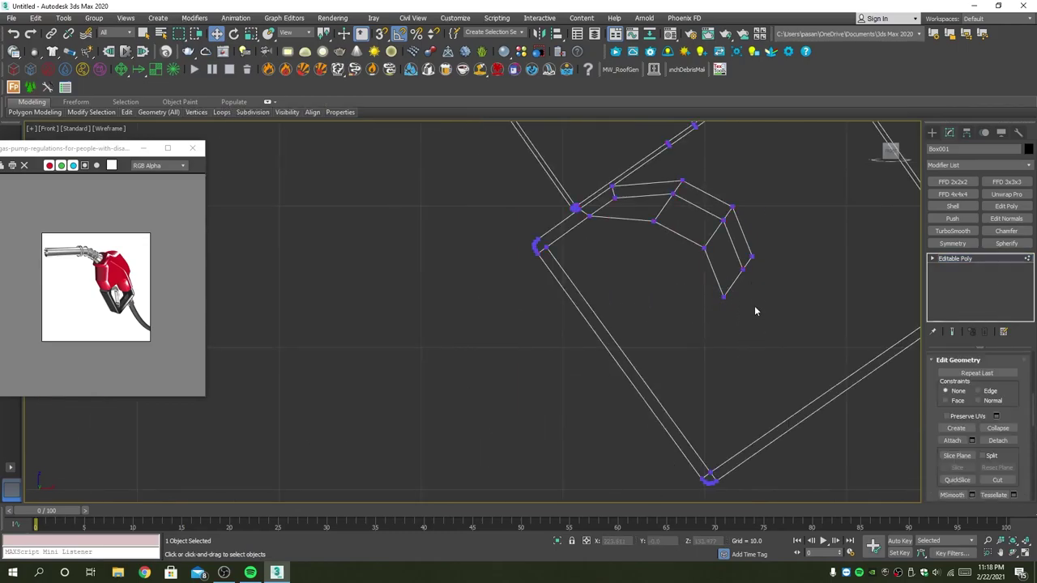
{"action": "scroll", "coordinate": [748, 277], "scroll_direction": "up", "scroll_amount": 2}
Select the edge loop at the trigger's end, convert it to vertices, and inspect it in perspective.
{"action": "key", "text": "3"}
{"action": "left_click", "coordinate": [727, 256]}
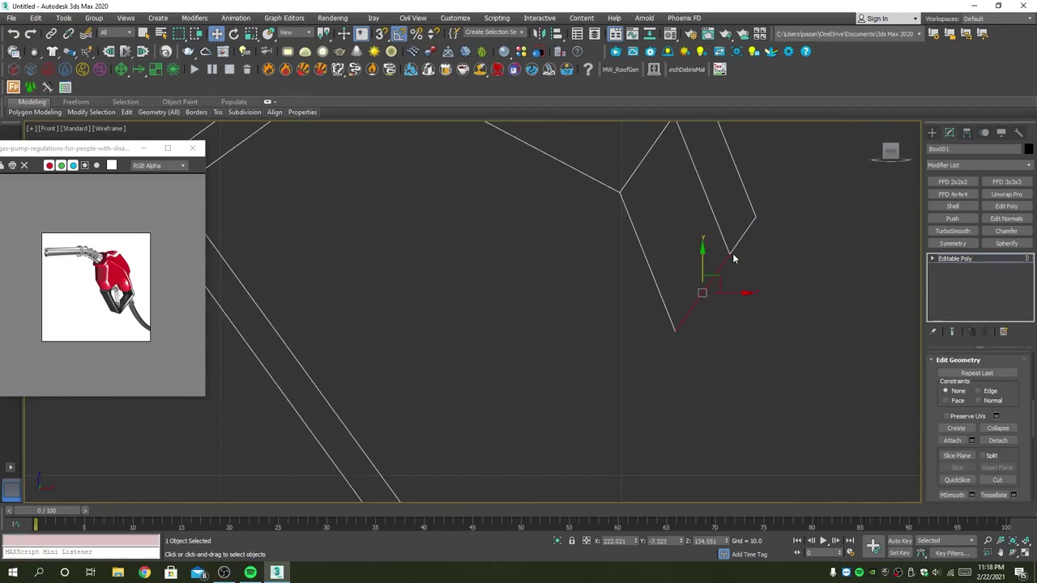
{"action": "key", "text": "2"}
{"action": "left_click", "coordinate": [729, 253]}
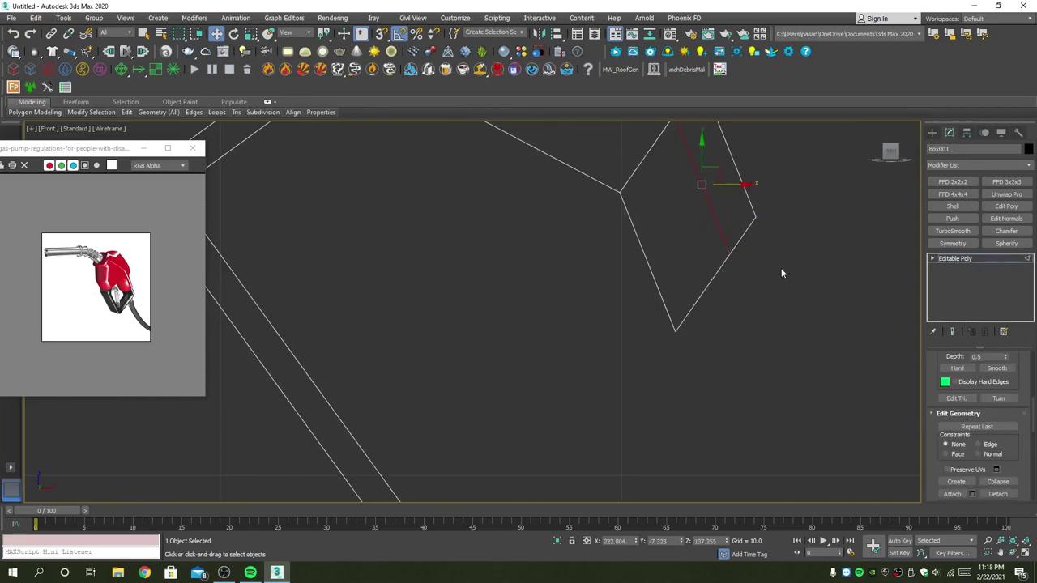
{"action": "double_click", "coordinate": [726, 272]}
{"action": "scroll", "coordinate": [950, 332], "scroll_direction": "up", "scroll_amount": 3}
{"action": "scroll", "coordinate": [948, 349], "scroll_direction": "up", "scroll_amount": 3}
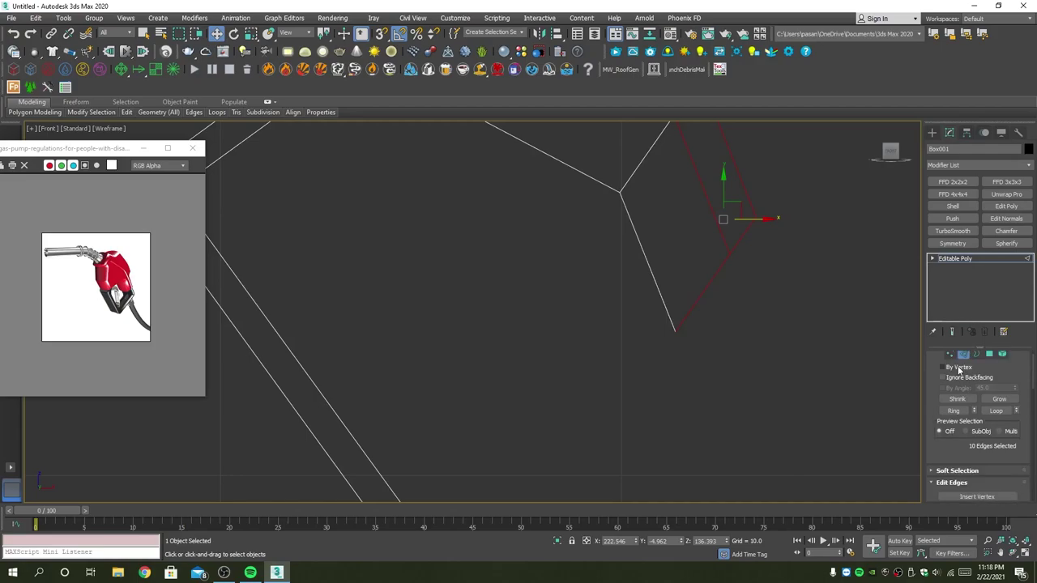
{"action": "scroll", "coordinate": [954, 364], "scroll_direction": "up", "scroll_amount": 2}
{"action": "scroll", "coordinate": [951, 370], "scroll_direction": "up", "scroll_amount": 2}
{"action": "left_click", "coordinate": [950, 371]}
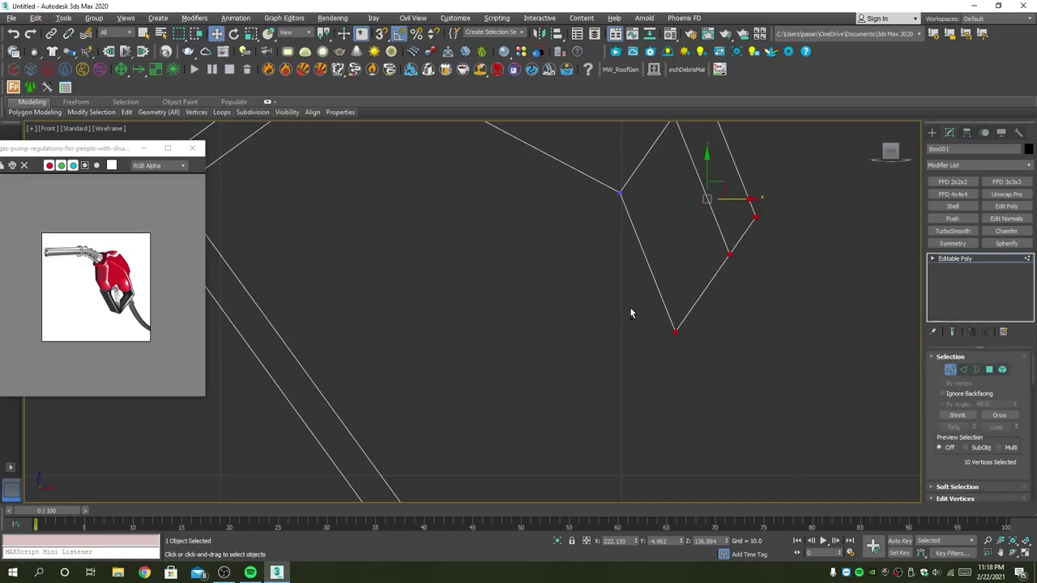
{"action": "left_click", "coordinate": [769, 345]}
{"action": "scroll", "coordinate": [769, 345], "scroll_direction": "down", "scroll_amount": 3}
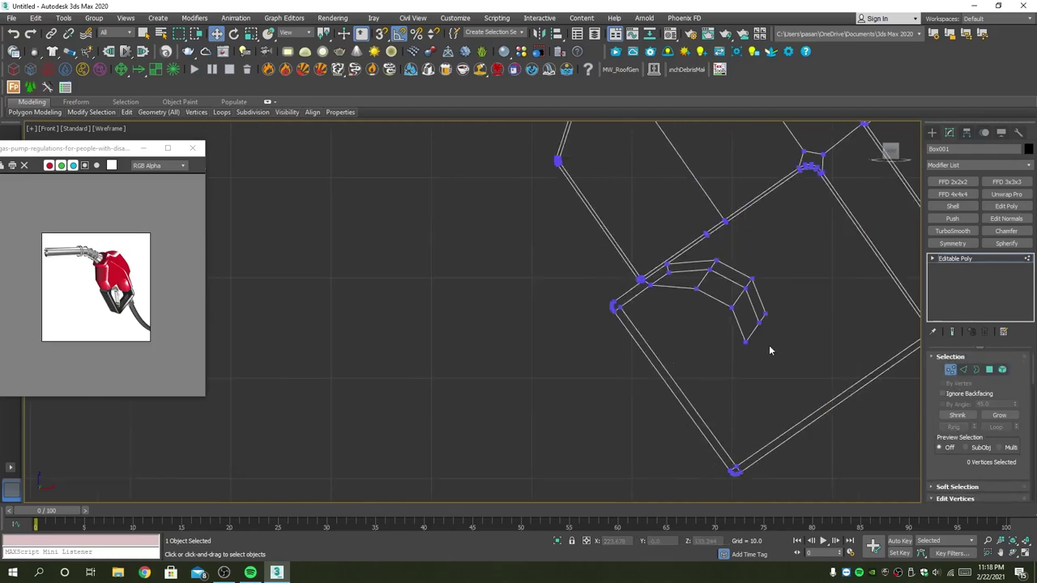
{"action": "key", "text": "alt+w"}
{"action": "key", "text": "alt+w"}
{"action": "mouse_move", "coordinate": [803, 417]}
{"action": "middle_mouse_down", "text": "alt"}
{"action": "mouse_move", "coordinate": [753, 387]}
{"action": "mouse_move", "coordinate": [775, 405]}
{"action": "middle_mouse_up", "text": "alt"}
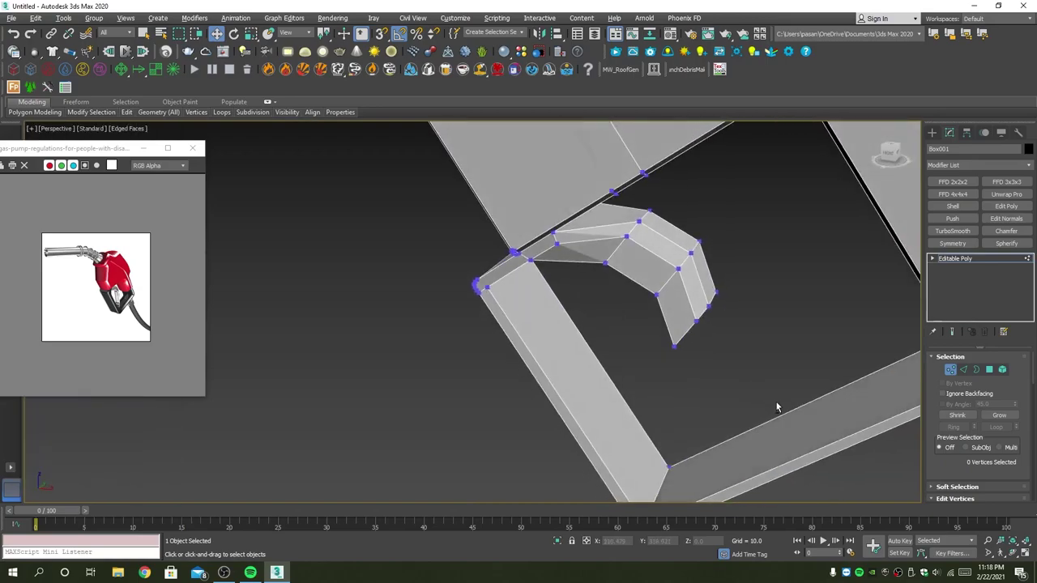
Bevel the trigger's end cap with Height 7.793 and Outline -1.399.
{"action": "key", "text": "1"}
{"action": "scroll", "coordinate": [704, 341], "scroll_direction": "up", "scroll_amount": 4}
{"action": "key", "text": "4"}
{"action": "left_click", "coordinate": [713, 339]}
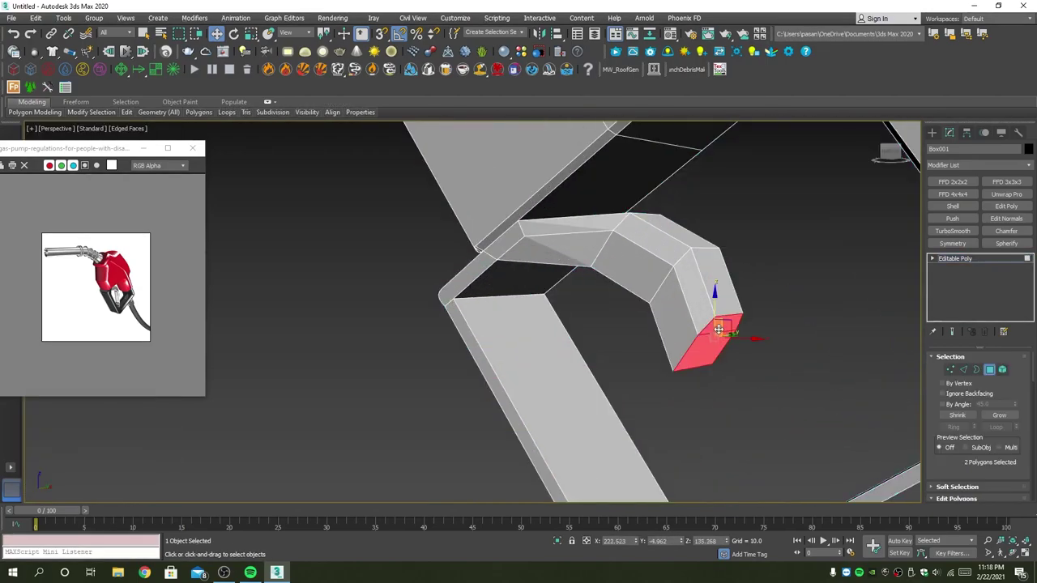
{"action": "key", "text": "q"}
{"action": "scroll", "coordinate": [979, 432], "scroll_direction": "down", "scroll_amount": 2}
{"action": "scroll", "coordinate": [978, 430], "scroll_direction": "down", "scroll_amount": 2}
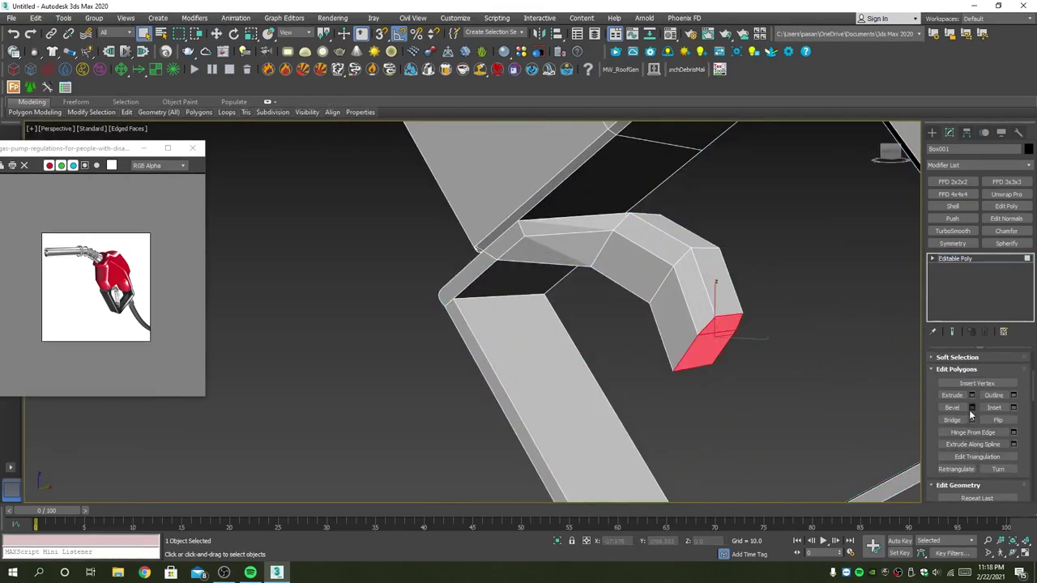
{"action": "left_click", "coordinate": [971, 409]}
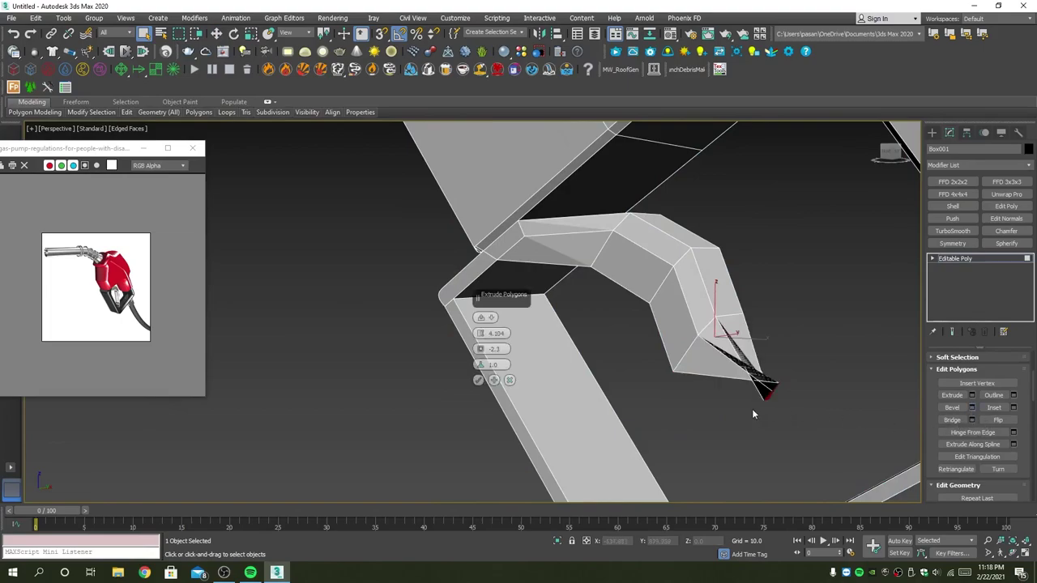
{"action": "middle_click_drag", "start_coordinate": [752, 409], "coordinate": [729, 381], "text": "alt"}
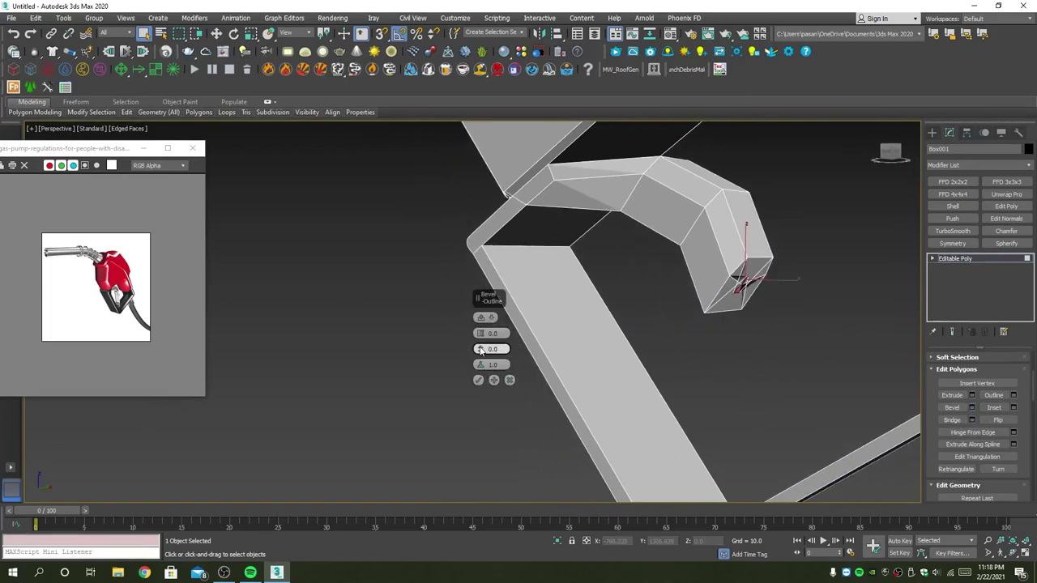
{"action": "mouse_move", "coordinate": [480, 349]}
{"action": "left_mouse_down"}
{"action": "mouse_move", "coordinate": [484, 279]}
{"action": "mouse_move", "coordinate": [486, 298]}
{"action": "left_mouse_up"}
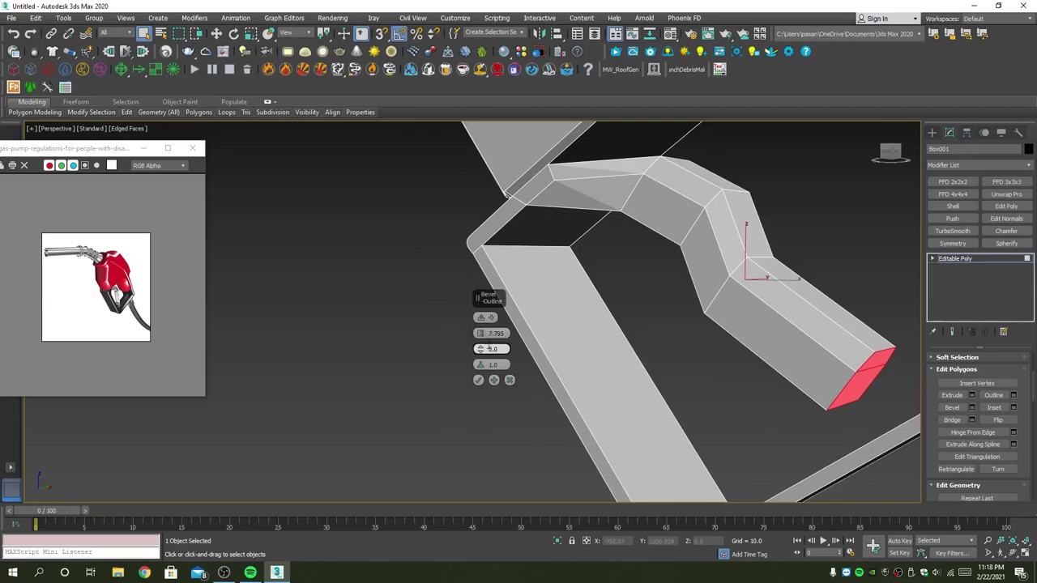
{"action": "left_click_drag", "start_coordinate": [484, 351], "coordinate": [485, 362]}
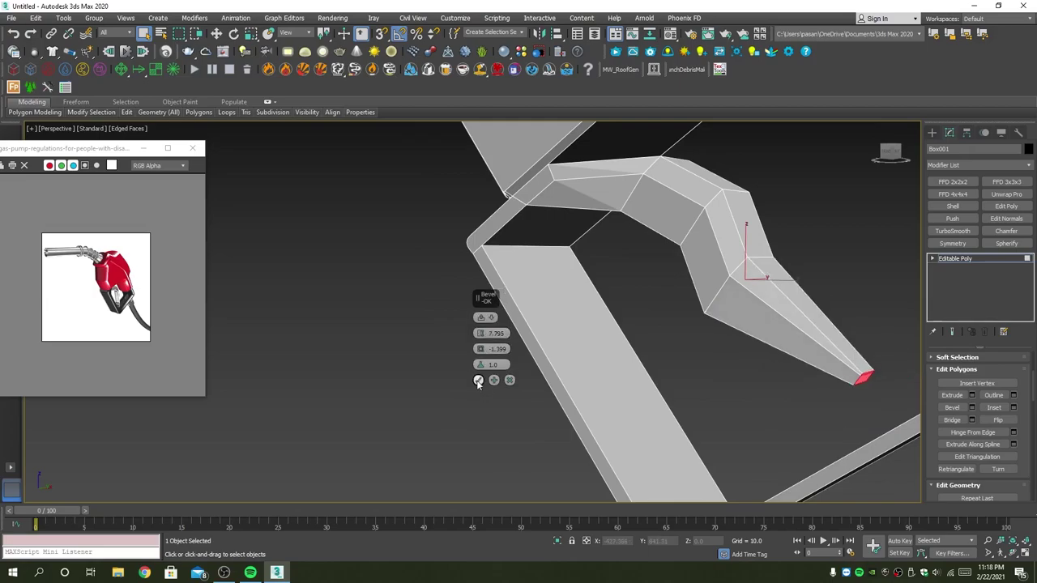
{"action": "left_click", "coordinate": [478, 380]}
Move the pointed tip into place in Front view, then show shaded edges in perspective.
{"action": "mouse_move", "coordinate": [626, 402]}
{"action": "middle_mouse_down", "text": "alt"}
{"action": "mouse_move", "coordinate": [684, 379]}
{"action": "mouse_move", "coordinate": [737, 396]}
{"action": "middle_mouse_up", "text": "alt"}
{"action": "key", "text": "alt+w"}
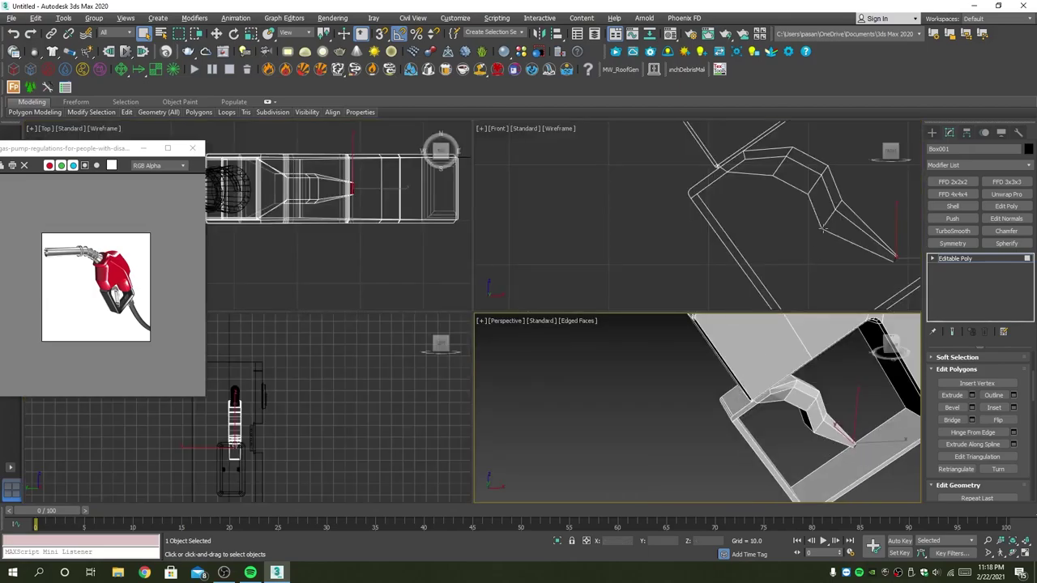
{"action": "key", "text": "alt+w"}
{"action": "middle_click_drag", "start_coordinate": [783, 329], "coordinate": [709, 315]}
{"action": "key", "text": "w"}
{"action": "left_click_drag", "start_coordinate": [754, 340], "coordinate": [709, 371]}
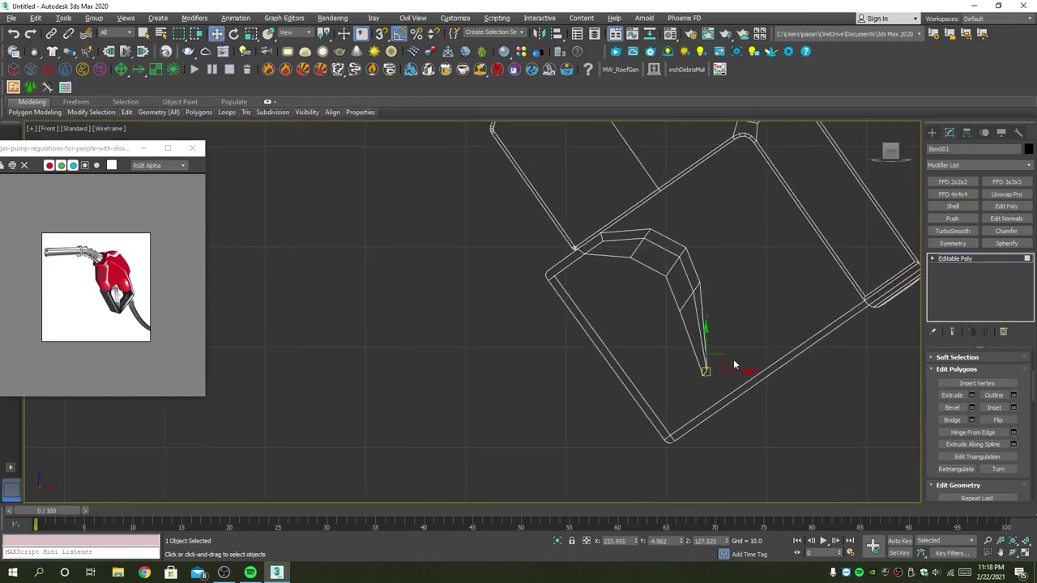
{"action": "key", "text": "p"}
{"action": "key", "text": "F3"}
Orbit over to the pump column and select its inset face.
{"action": "key", "text": "4"}
{"action": "scroll", "coordinate": [733, 366], "scroll_direction": "down", "scroll_amount": 3}
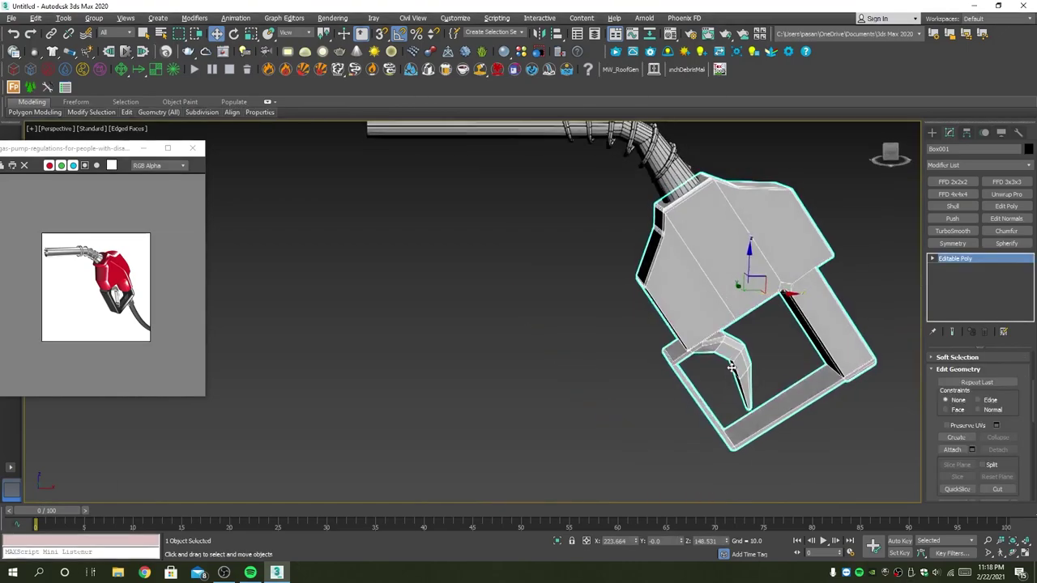
{"action": "mouse_move", "coordinate": [732, 367]}
{"action": "middle_mouse_down", "text": "alt"}
{"action": "mouse_move", "coordinate": [767, 324]}
{"action": "mouse_move", "coordinate": [678, 324]}
{"action": "middle_mouse_up", "text": "alt"}
{"action": "scroll", "coordinate": [161, 323], "scroll_direction": "up", "scroll_amount": 3}
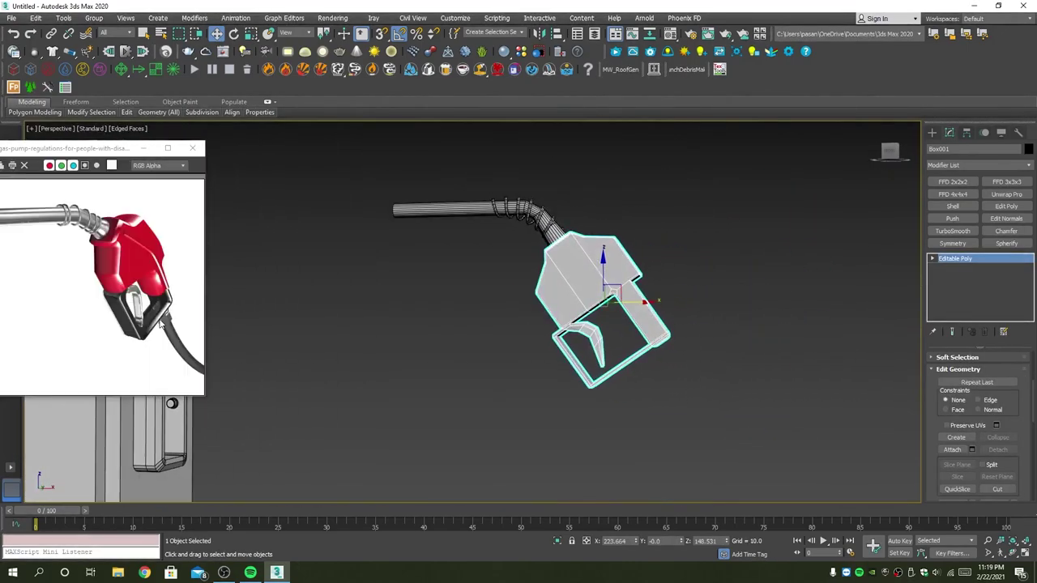
{"action": "middle_click_drag", "start_coordinate": [656, 409], "coordinate": [603, 343], "text": "alt"}
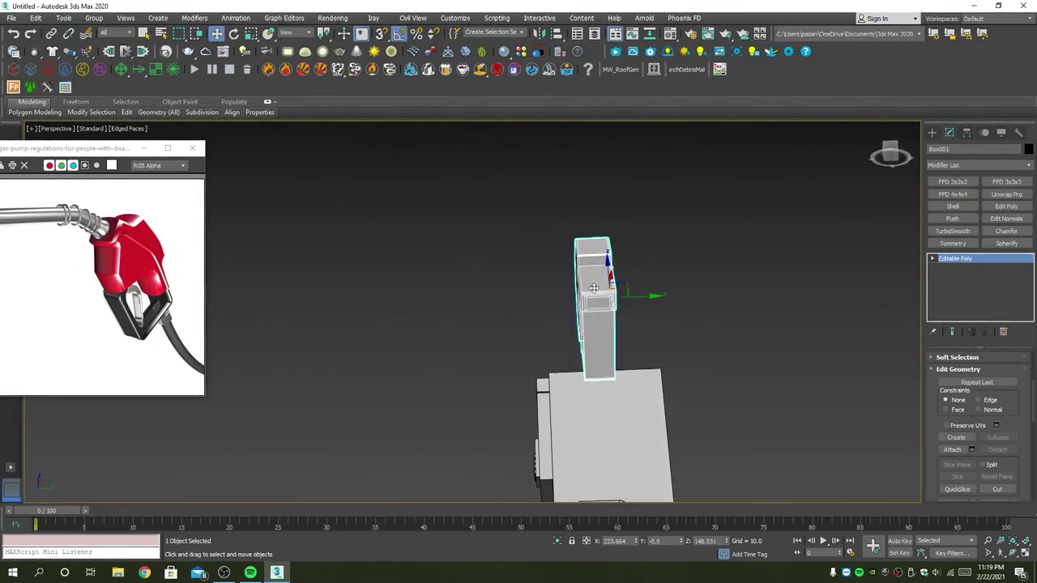
{"action": "scroll", "coordinate": [604, 342], "scroll_direction": "up", "scroll_amount": 2}
{"action": "key", "text": "4"}
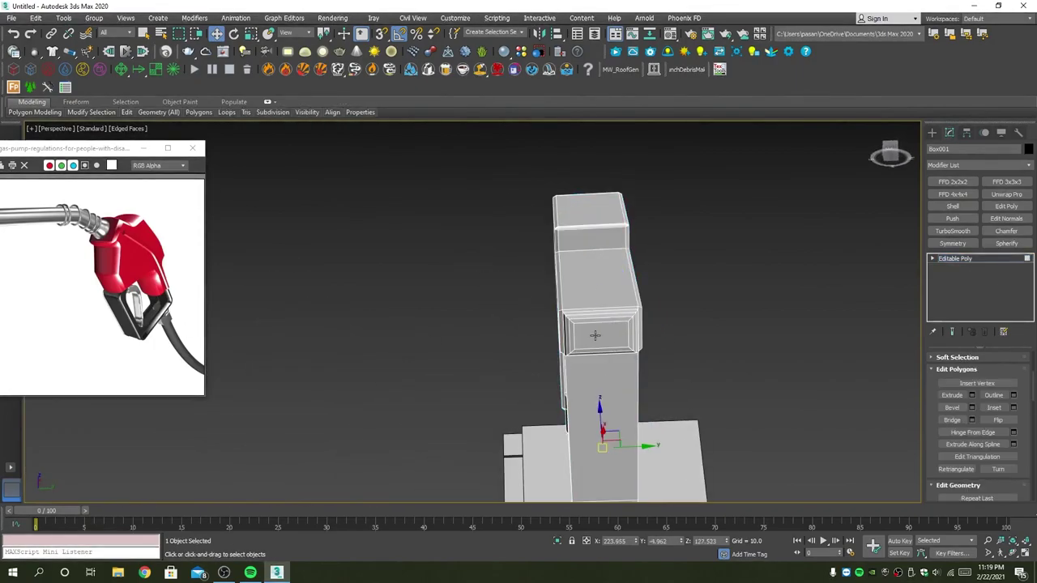
{"action": "left_click", "coordinate": [595, 334]}
{"action": "middle_click_drag", "start_coordinate": [595, 334], "coordinate": [636, 342], "text": "alt"}
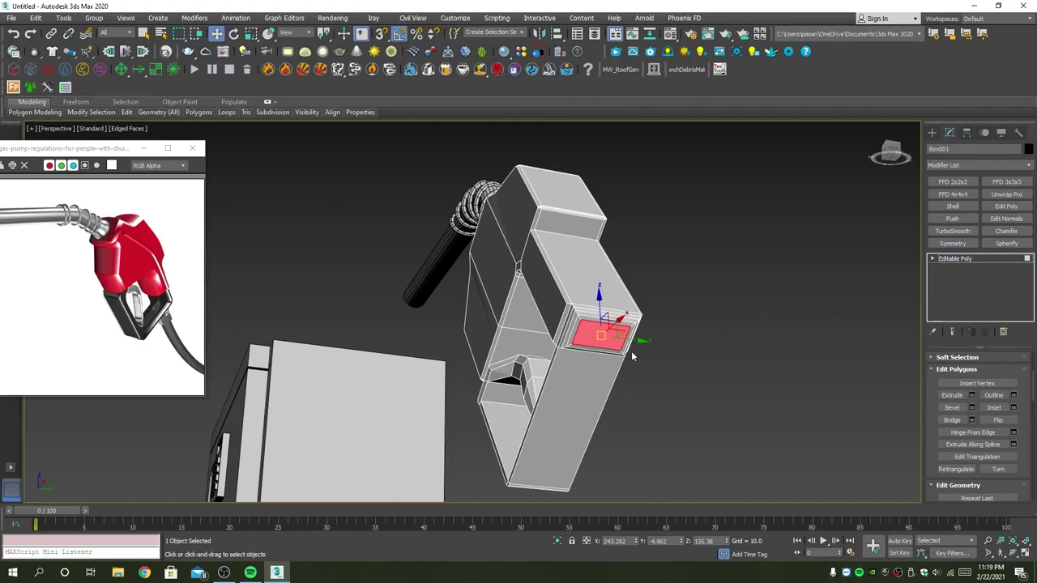
{"action": "scroll", "coordinate": [593, 347], "scroll_direction": "up", "scroll_amount": 4}
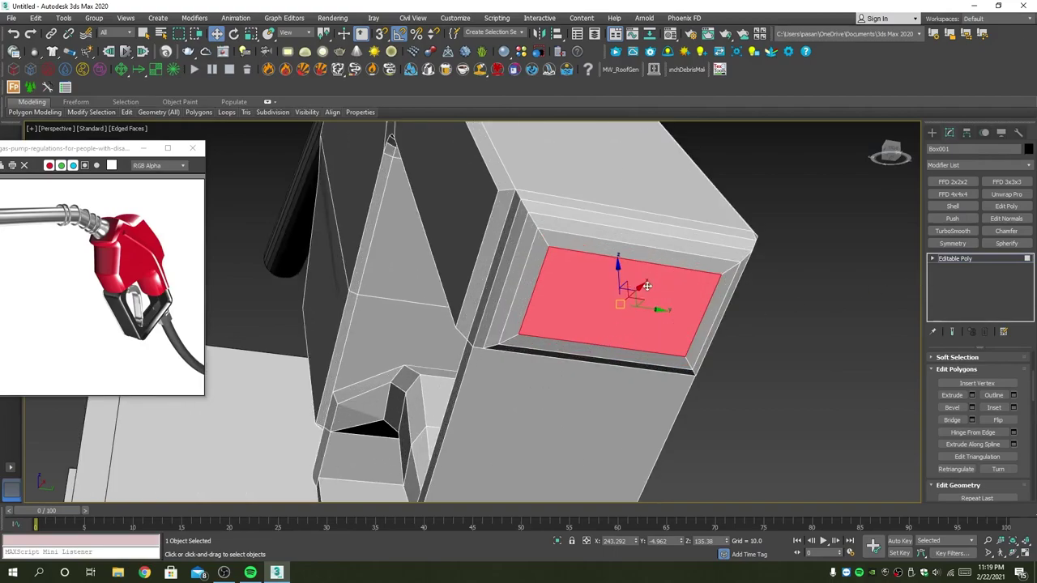
Extrude the inset face 3.002 outward and select an edge of the new block.
{"action": "left_click", "coordinate": [974, 395]}
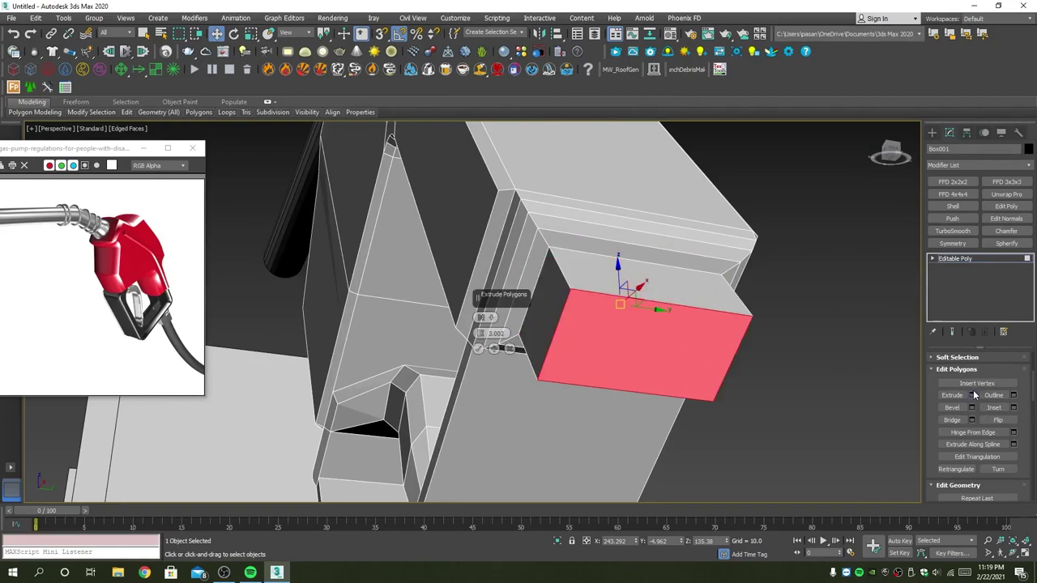
{"action": "left_click", "coordinate": [478, 350]}
{"action": "key", "text": "4"}
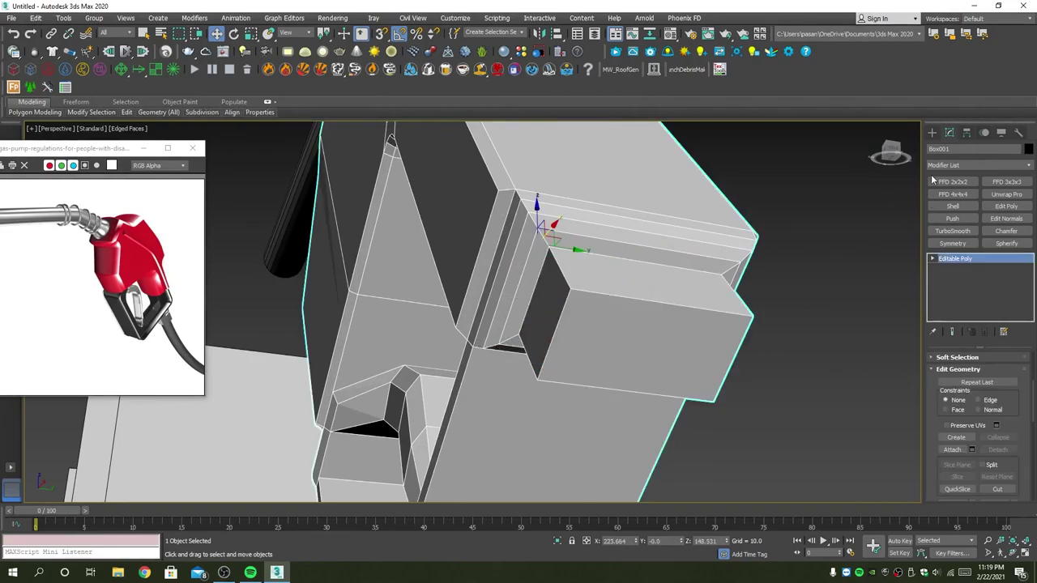
{"action": "left_click", "coordinate": [933, 133]}
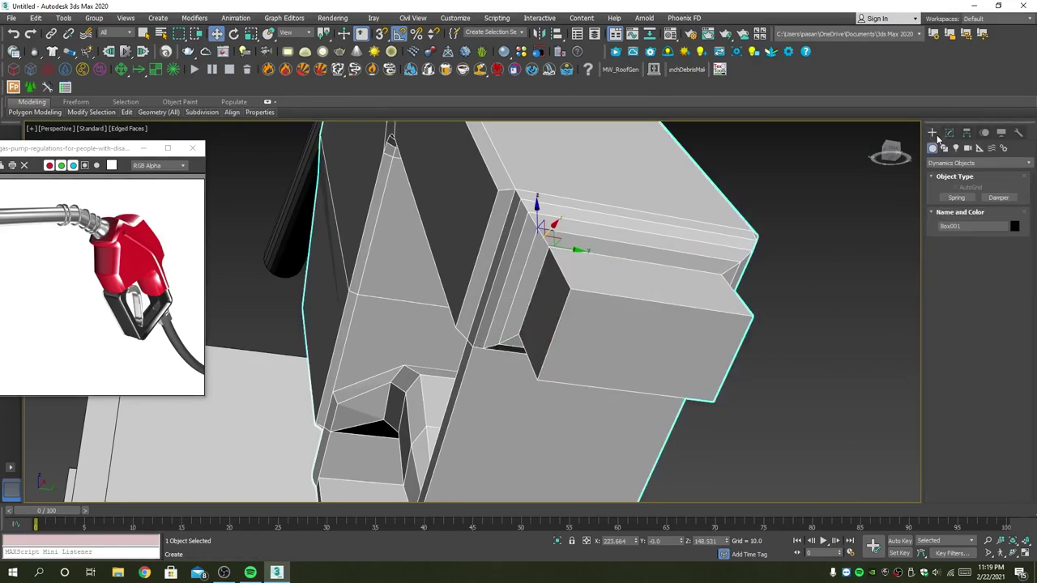
{"action": "key", "text": "2"}
{"action": "left_click", "coordinate": [652, 302]}
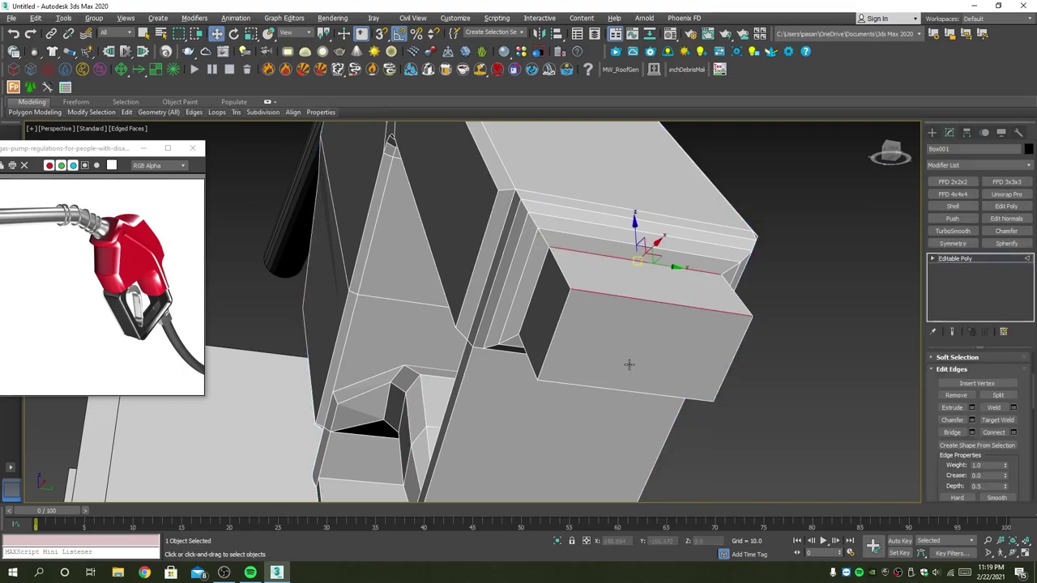
Connect the selected edges with a new edge, shifting its position in the Connect caddy.
{"action": "middle_click_drag", "start_coordinate": [630, 363], "coordinate": [622, 382], "text": "alt"}
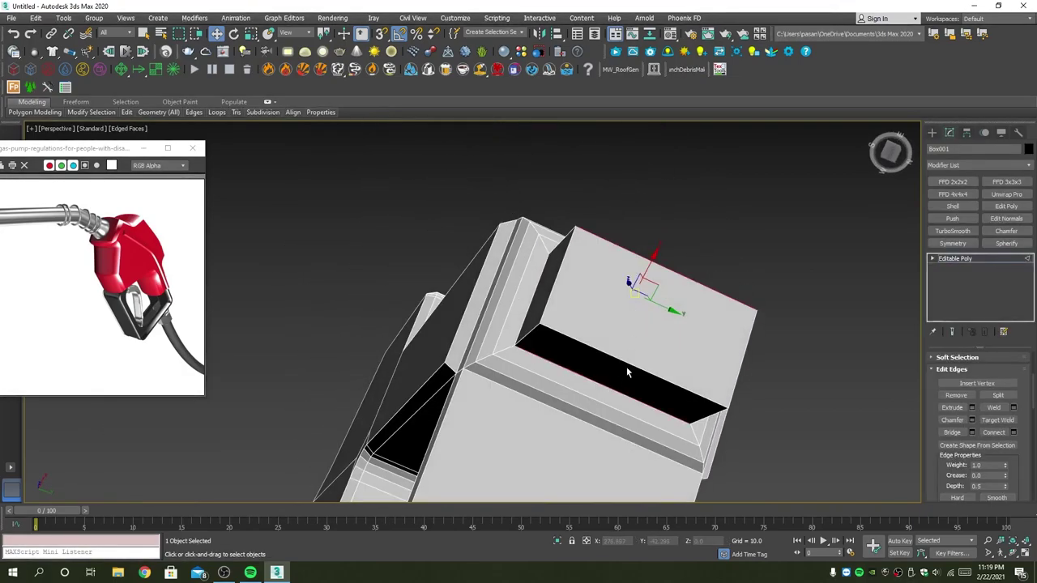
{"action": "left_click", "coordinate": [993, 432]}
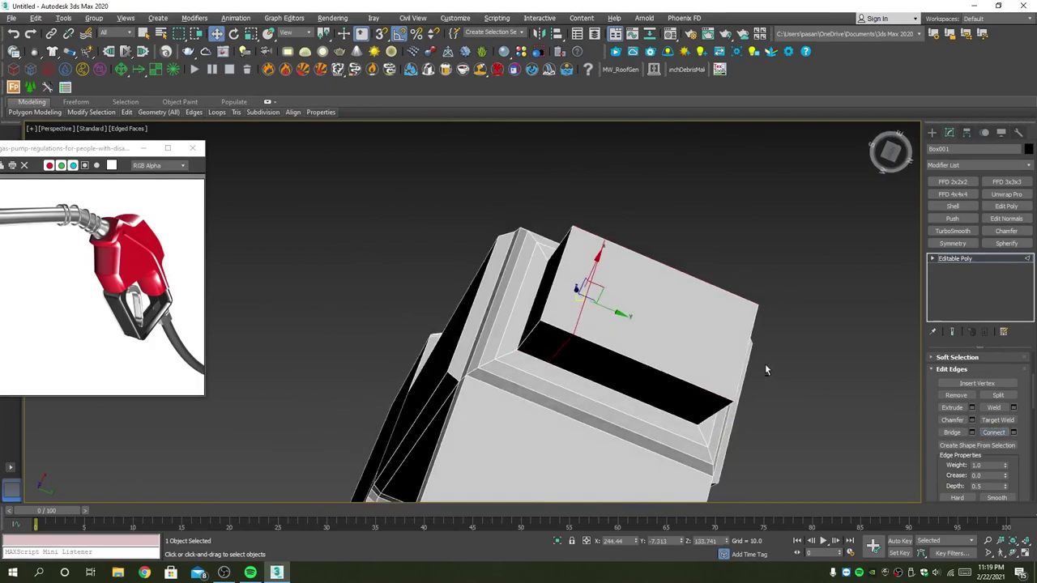
{"action": "middle_click_drag", "start_coordinate": [765, 370], "coordinate": [832, 398], "text": "alt"}
{"action": "left_click", "coordinate": [1013, 432]}
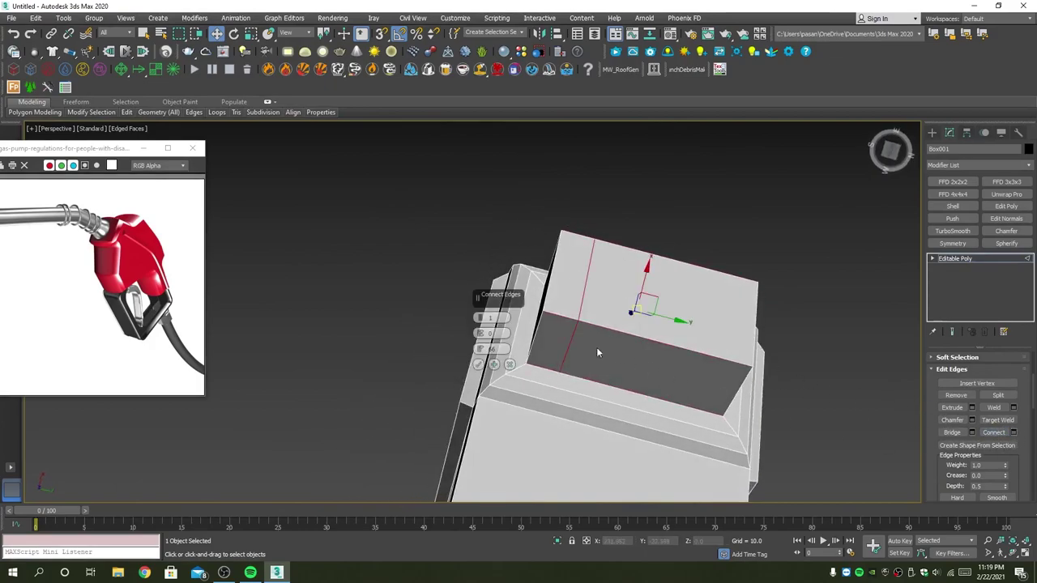
{"action": "left_click", "coordinate": [493, 365]}
{"action": "left_click", "coordinate": [478, 364]}
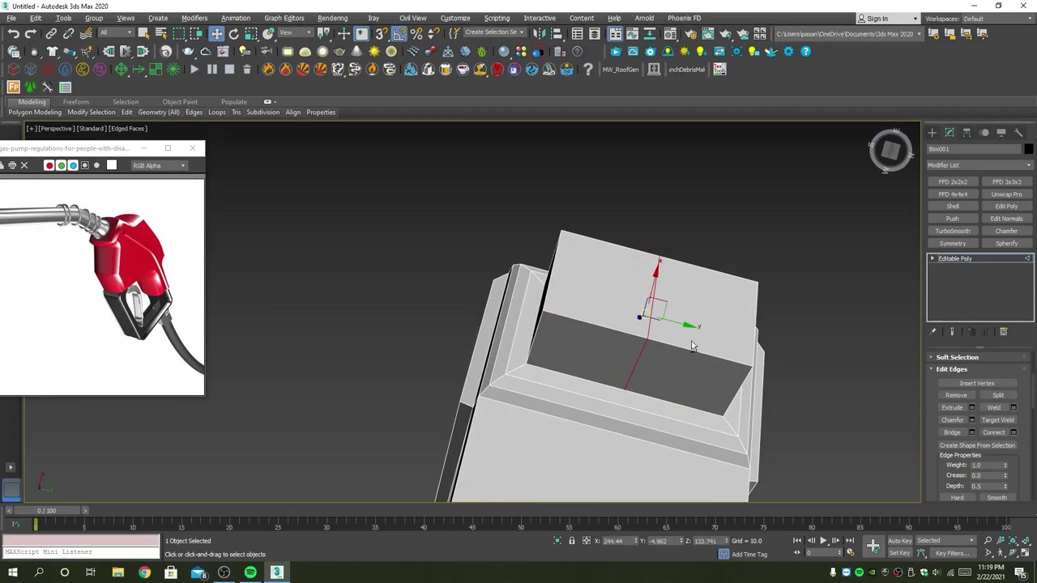
{"action": "middle_click_drag", "start_coordinate": [478, 364], "coordinate": [565, 257], "text": "alt"}
Select the top and left edges of the block and connect them with another edge.
{"action": "left_click", "coordinate": [557, 233]}
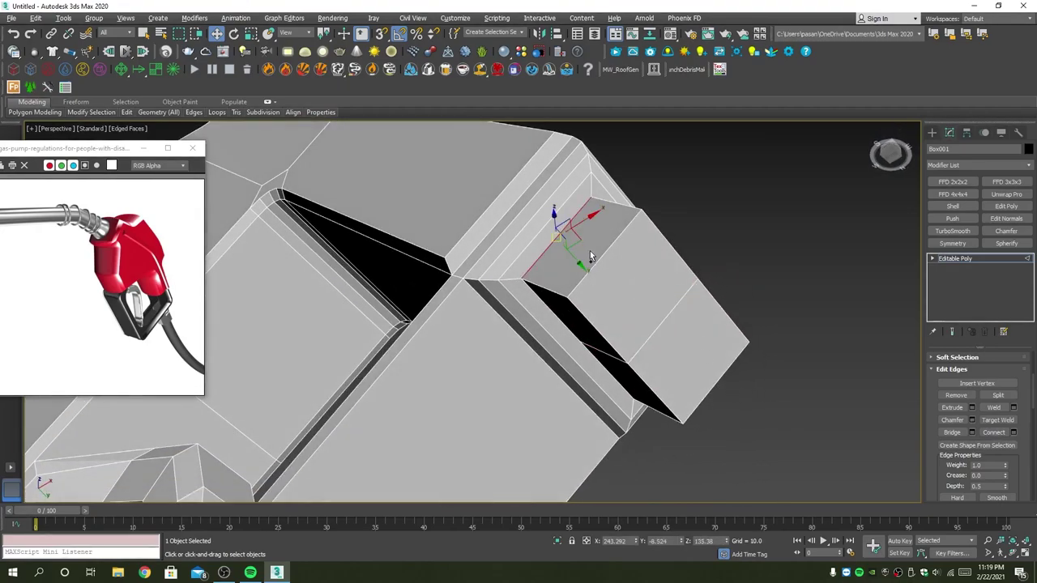
{"action": "mouse_move", "coordinate": [604, 264]}
{"action": "middle_mouse_down", "text": "alt"}
{"action": "mouse_move", "coordinate": [687, 197]}
{"action": "mouse_move", "coordinate": [716, 231]}
{"action": "middle_mouse_up", "text": "alt"}
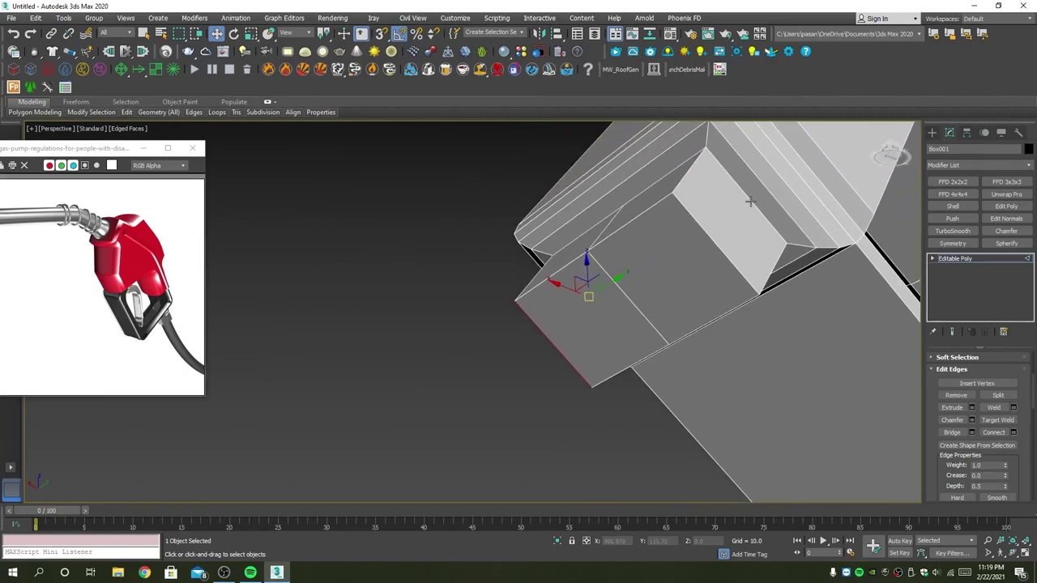
{"action": "left_click", "coordinate": [731, 245]}
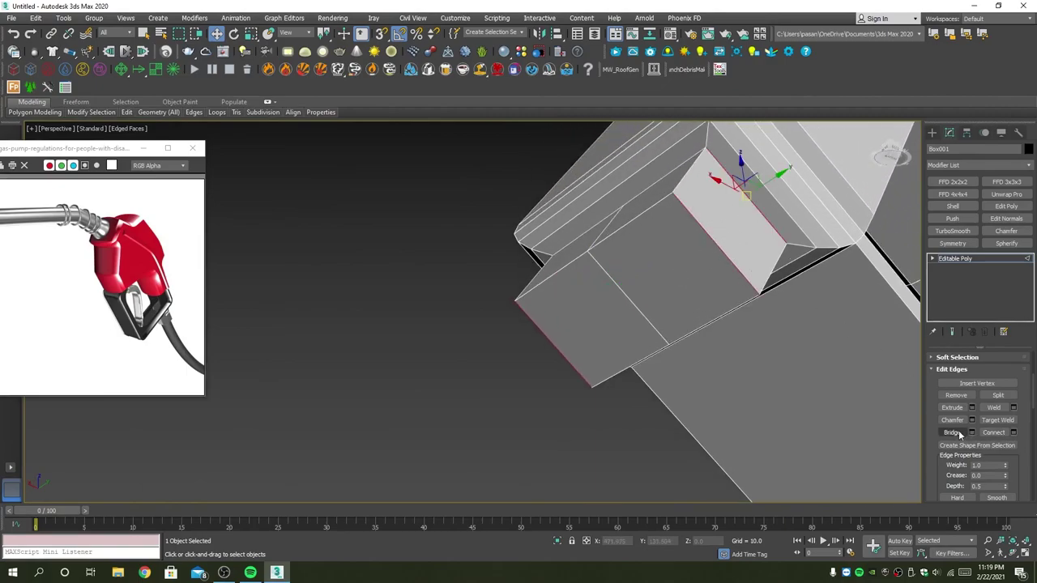
{"action": "left_click", "coordinate": [994, 432]}
{"action": "mouse_move", "coordinate": [888, 384]}
{"action": "middle_mouse_down", "text": "alt"}
{"action": "mouse_move", "coordinate": [666, 305]}
{"action": "mouse_move", "coordinate": [711, 272]}
{"action": "mouse_move", "coordinate": [667, 248]}
{"action": "middle_mouse_up", "text": "alt"}
Leave vertex editing for object level and orbit around the housing to face the block's end.
{"action": "key", "text": "1"}
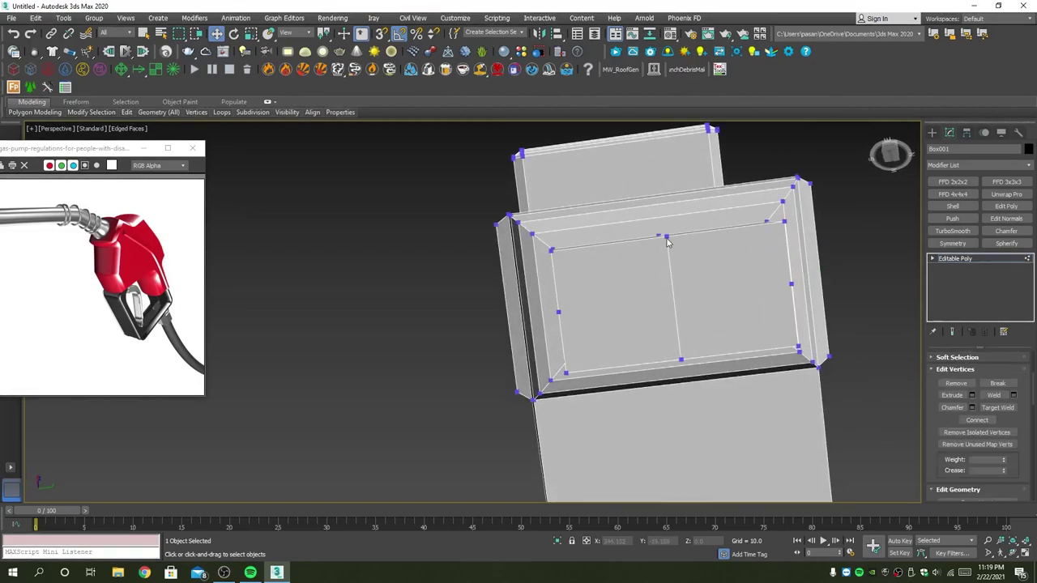
{"action": "key", "text": "1"}
{"action": "scroll", "coordinate": [682, 259], "scroll_direction": "down", "scroll_amount": 3}
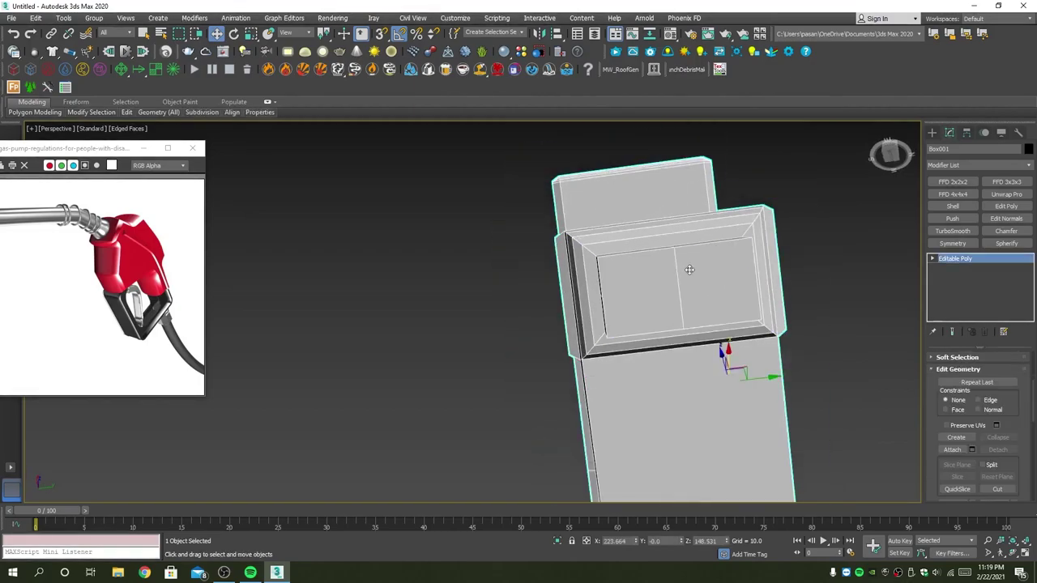
{"action": "scroll", "coordinate": [654, 331], "scroll_direction": "up", "scroll_amount": 5}
{"action": "mouse_move", "coordinate": [655, 331]}
{"action": "middle_mouse_down", "text": "alt"}
{"action": "mouse_move", "coordinate": [637, 261]}
{"action": "mouse_move", "coordinate": [706, 366]}
{"action": "mouse_move", "coordinate": [681, 380]}
{"action": "middle_mouse_up", "text": "alt"}
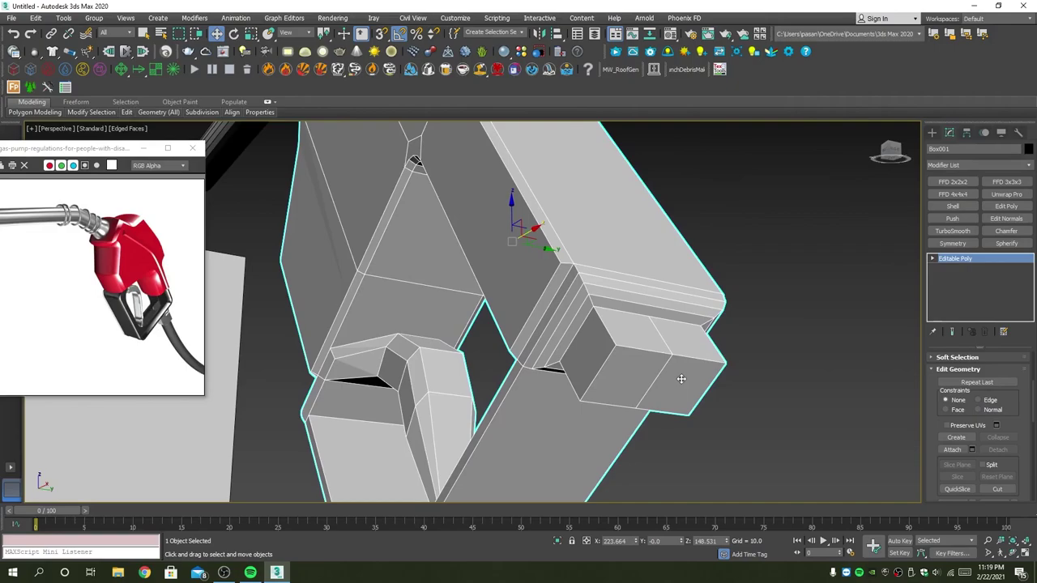
Delete the block's end polygon and scale the open border outward into a flared rim.
{"action": "key", "text": "4"}
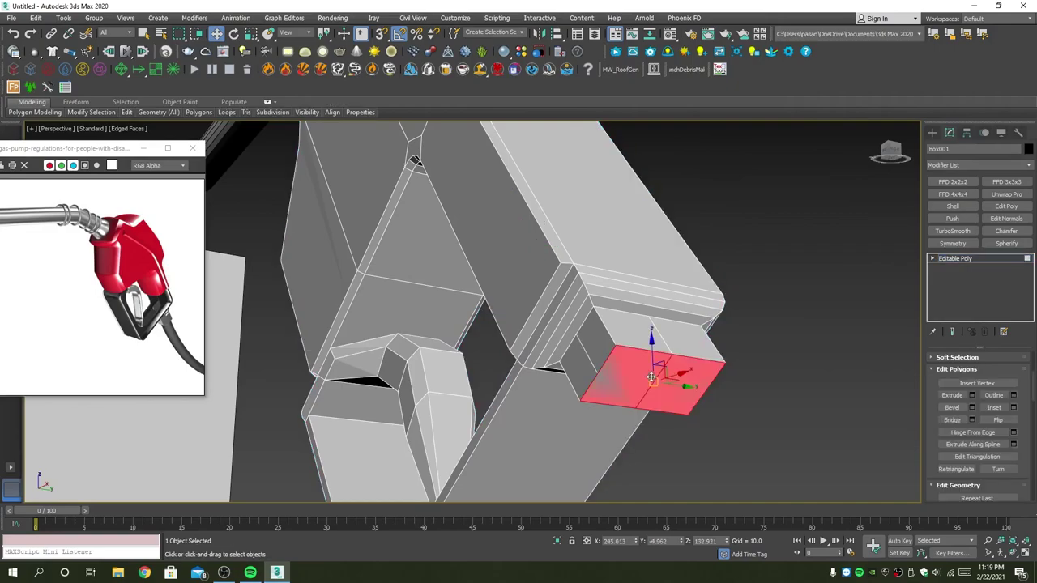
{"action": "key", "text": "Delete"}
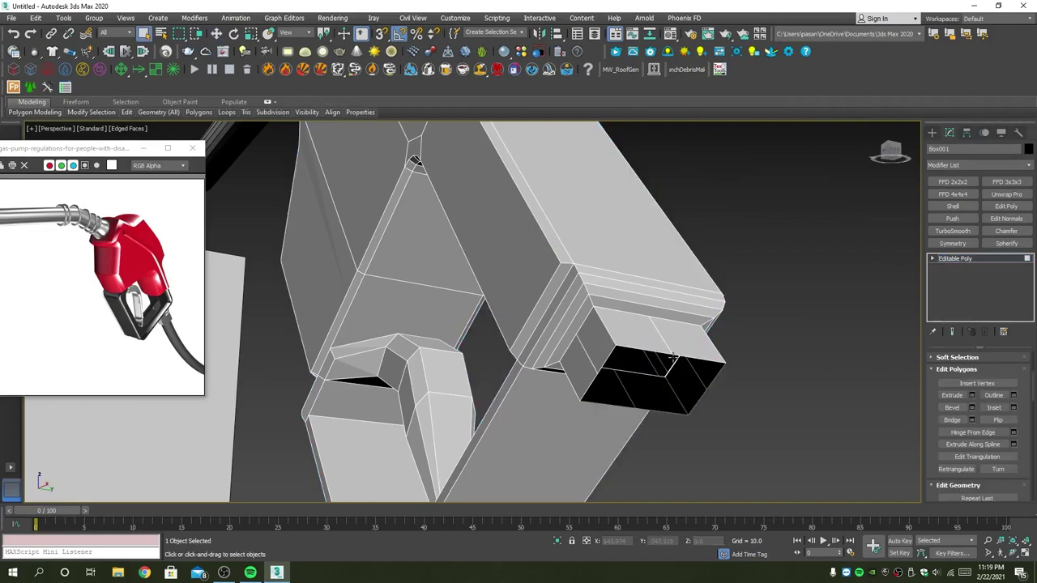
{"action": "key", "text": "3"}
{"action": "left_click", "coordinate": [673, 357]}
{"action": "middle_click_drag", "start_coordinate": [673, 358], "coordinate": [666, 359], "text": "alt"}
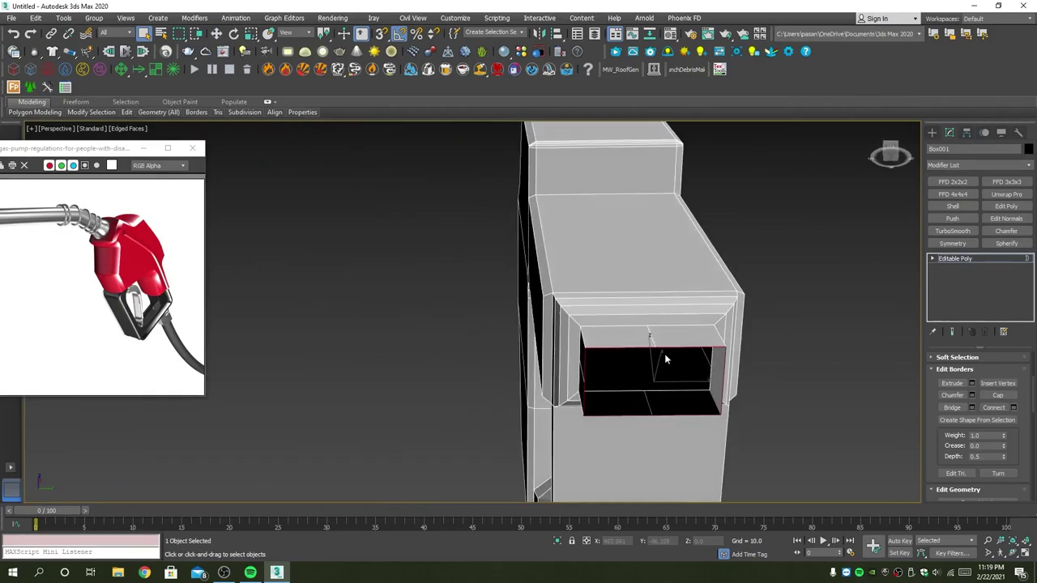
{"action": "key", "text": "r"}
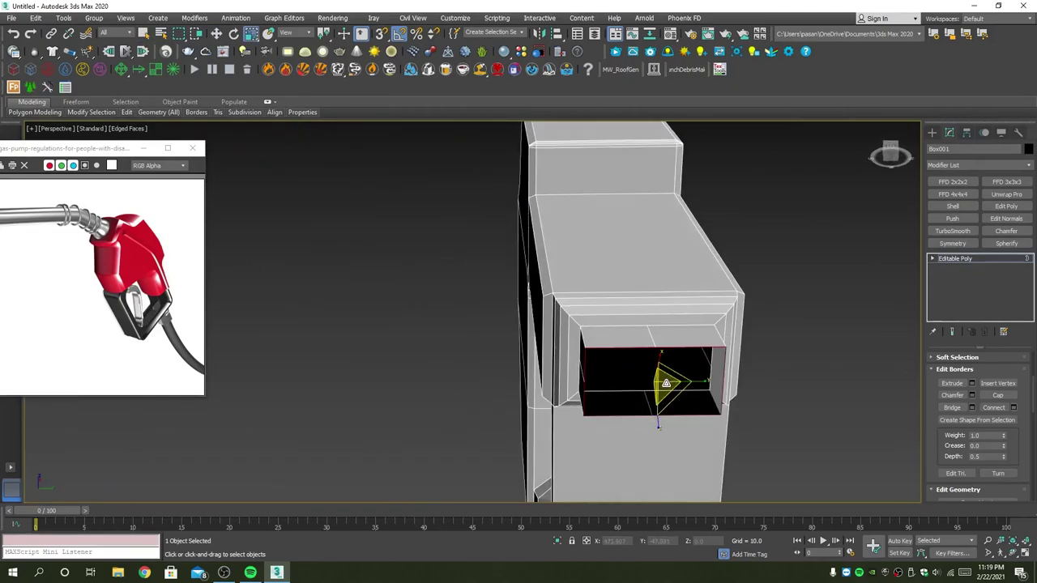
{"action": "left_click_drag", "start_coordinate": [666, 384], "coordinate": [671, 374]}
{"action": "mouse_move", "coordinate": [672, 374]}
{"action": "middle_mouse_down", "text": "alt"}
{"action": "mouse_move", "coordinate": [681, 350]}
{"action": "mouse_move", "coordinate": [689, 407]}
{"action": "mouse_move", "coordinate": [723, 437]}
{"action": "middle_mouse_up", "text": "alt"}
{"action": "key", "text": "w"}
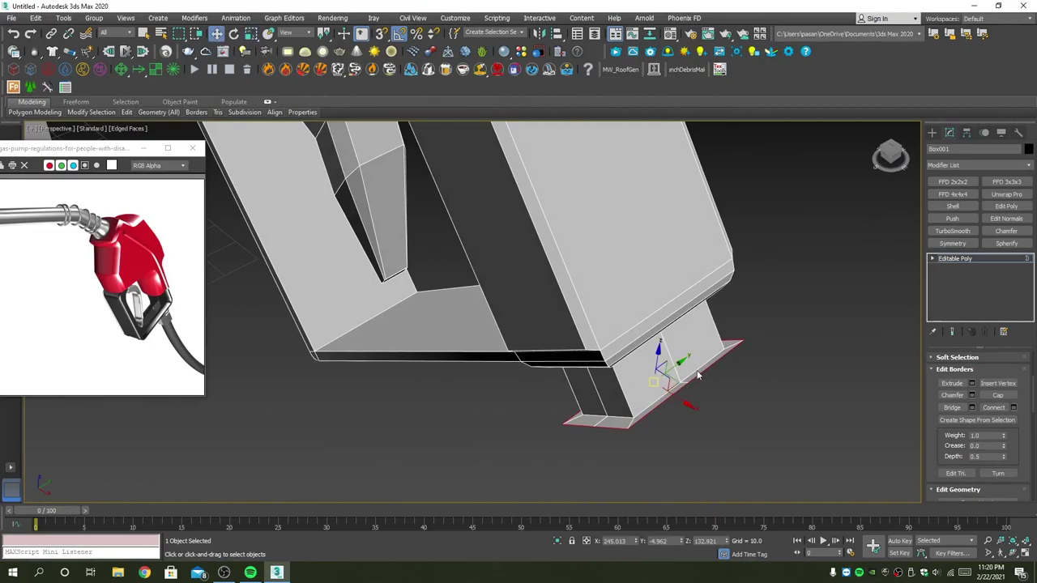
{"action": "mouse_move", "coordinate": [699, 374]}
{"action": "middle_mouse_down", "text": "alt"}
{"action": "mouse_move", "coordinate": [692, 282]}
{"action": "mouse_move", "coordinate": [623, 346]}
{"action": "middle_mouse_up", "text": "alt"}
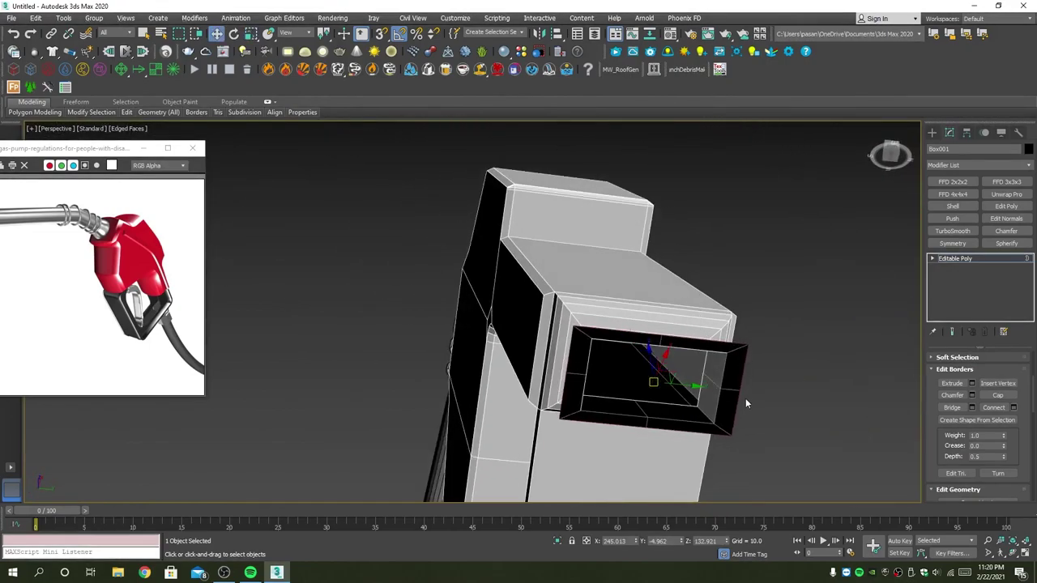
{"action": "key", "text": "alt+w"}
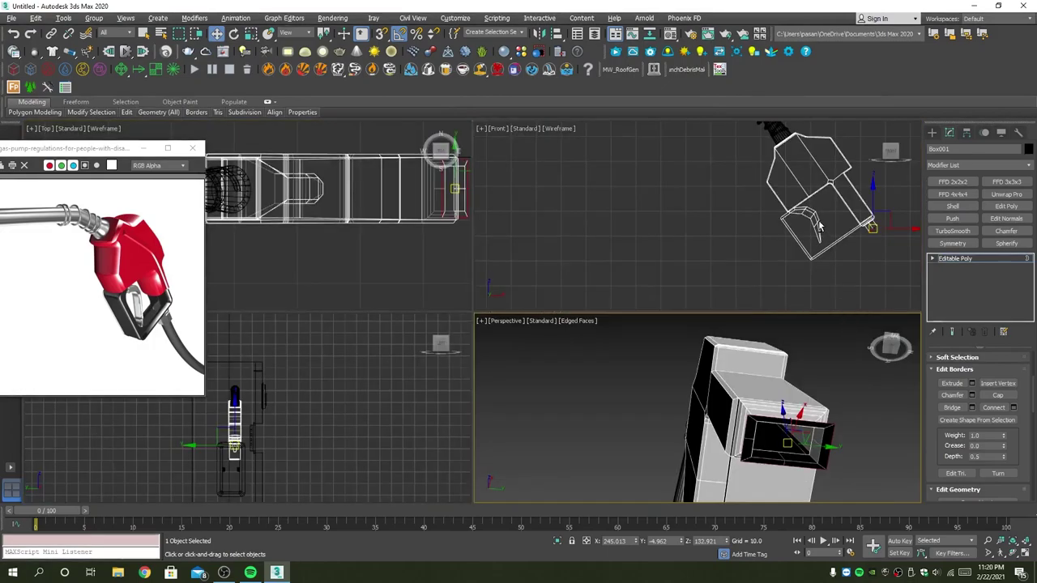
Start a Standard Primitives cylinder with Sides set to 8.
{"action": "left_click", "coordinate": [932, 133]}
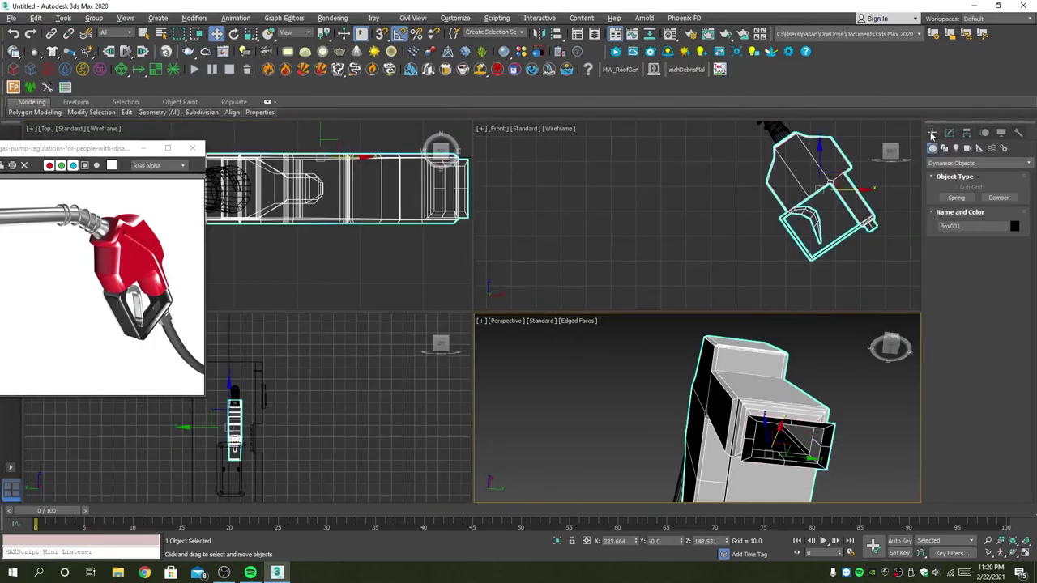
{"action": "left_click", "coordinate": [952, 162]}
{"action": "left_click", "coordinate": [954, 172]}
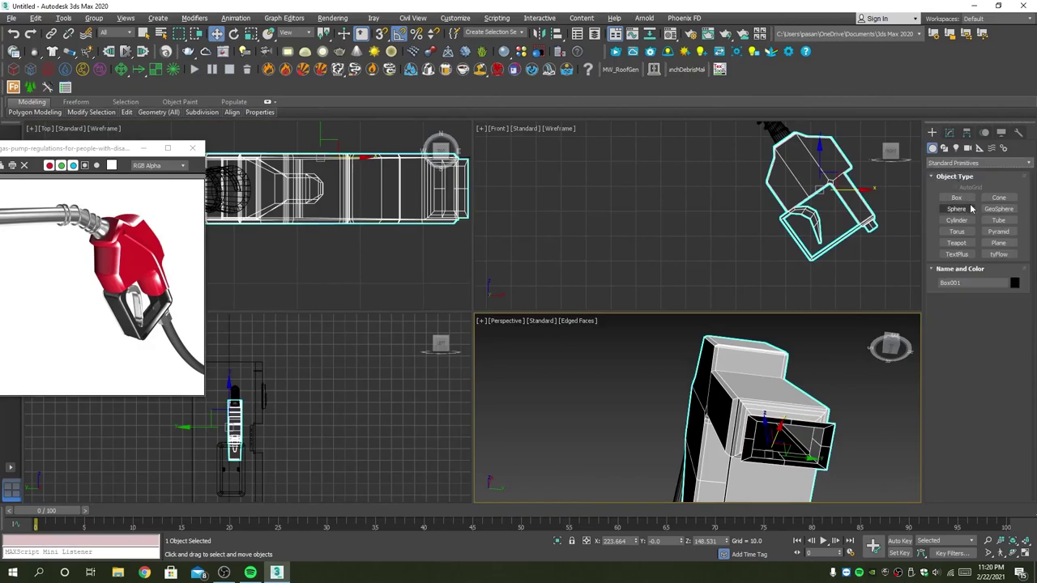
{"action": "left_click", "coordinate": [959, 221]}
{"action": "left_click_drag", "start_coordinate": [1010, 401], "coordinate": [945, 403]}
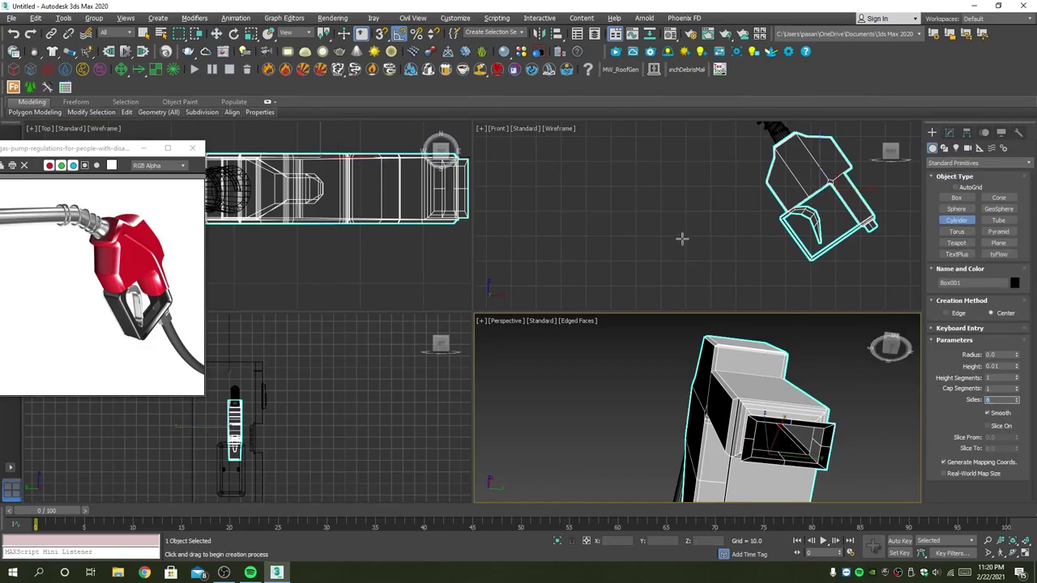
{"action": "scroll", "coordinate": [868, 245], "scroll_direction": "up", "scroll_amount": 2}
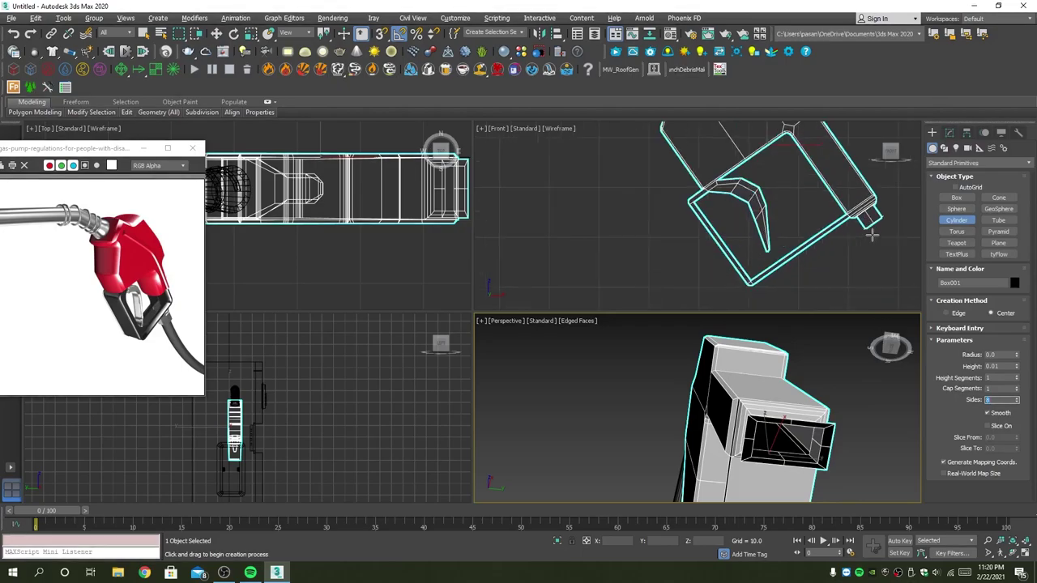
{"action": "scroll", "coordinate": [874, 235], "scroll_direction": "up", "scroll_amount": 2}
{"action": "scroll", "coordinate": [874, 235], "scroll_direction": "up", "scroll_amount": 2}
{"action": "scroll", "coordinate": [838, 218], "scroll_direction": "up", "scroll_amount": 2}
Draw Cylinder002 (radius 2.125, height 2.896) at the open end and rotate it about 87 degrees.
{"action": "left_click_drag", "start_coordinate": [783, 217], "coordinate": [822, 212]}
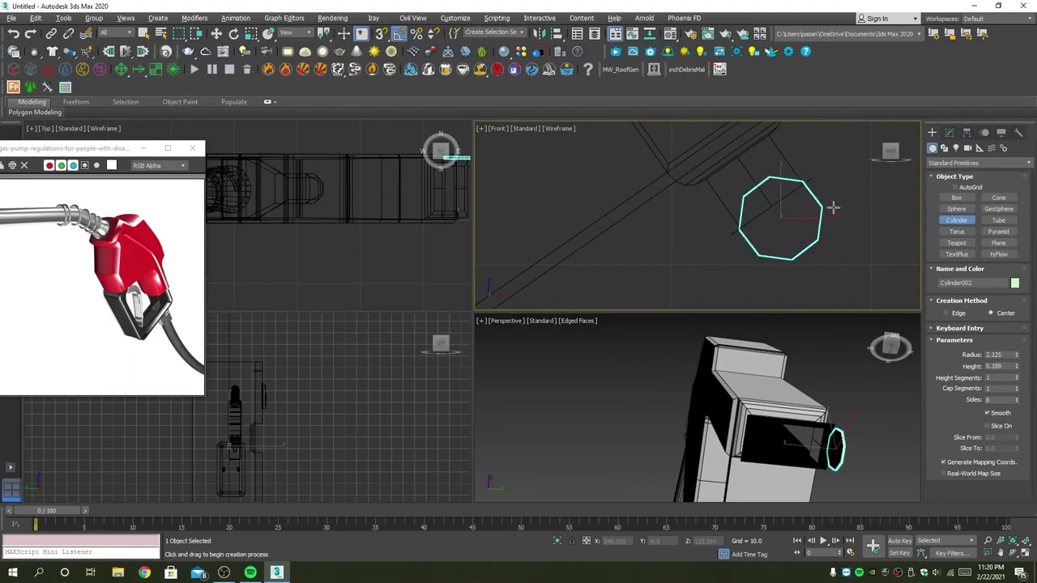
{"action": "key", "text": "alt+w"}
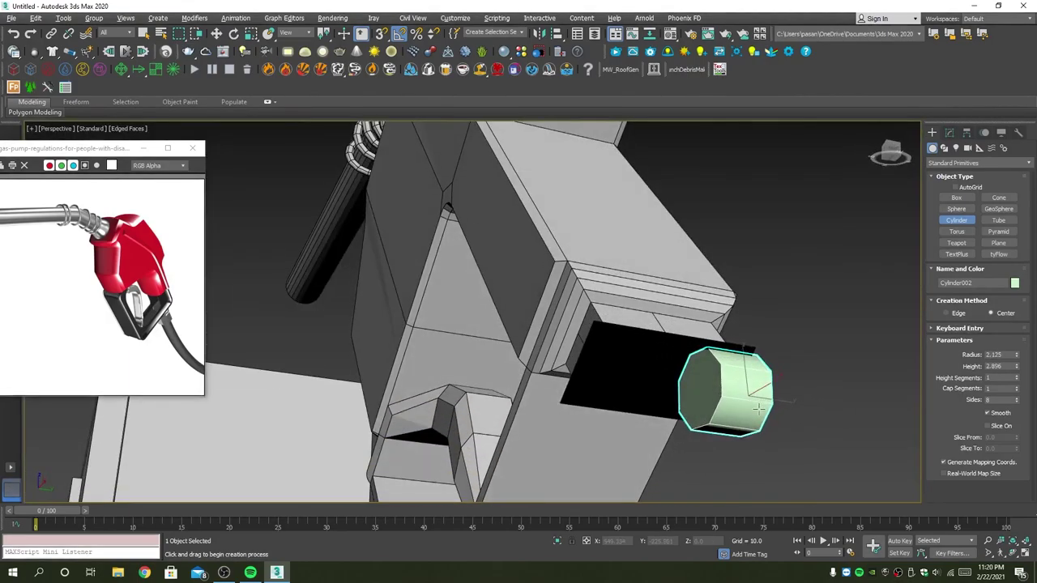
{"action": "left_click", "coordinate": [758, 409]}
{"action": "mouse_move", "coordinate": [758, 409]}
{"action": "middle_mouse_down", "text": "alt"}
{"action": "mouse_move", "coordinate": [657, 376]}
{"action": "mouse_move", "coordinate": [676, 380]}
{"action": "middle_mouse_up", "text": "alt"}
{"action": "key", "text": "e"}
{"action": "left_click_drag", "start_coordinate": [679, 358], "coordinate": [773, 368]}
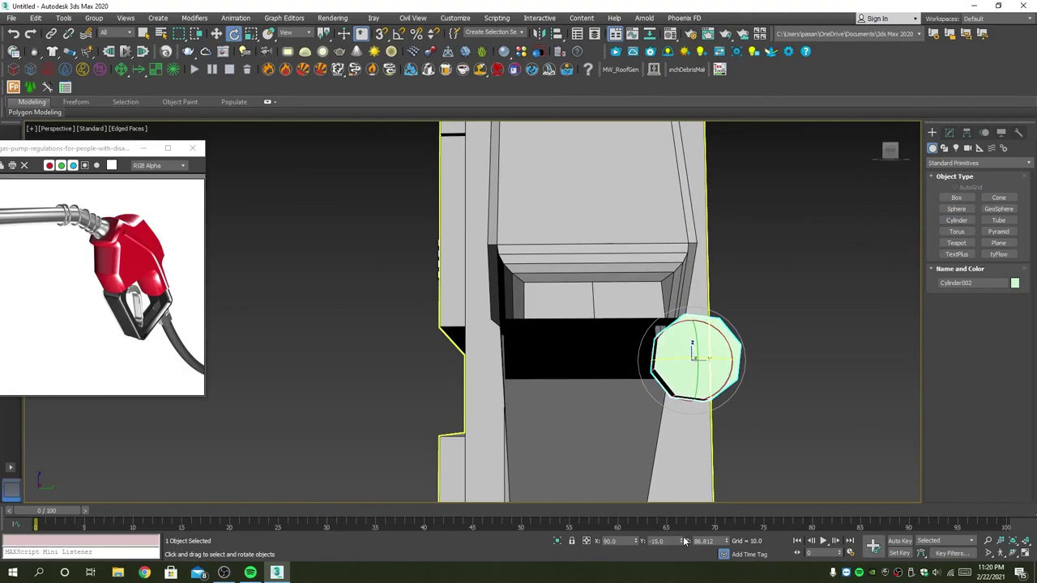
Rotate the cylinder 90 degrees, tilt it 5 degrees and nudge it toward the nozzle outlet.
{"action": "right_click", "coordinate": [729, 542]}
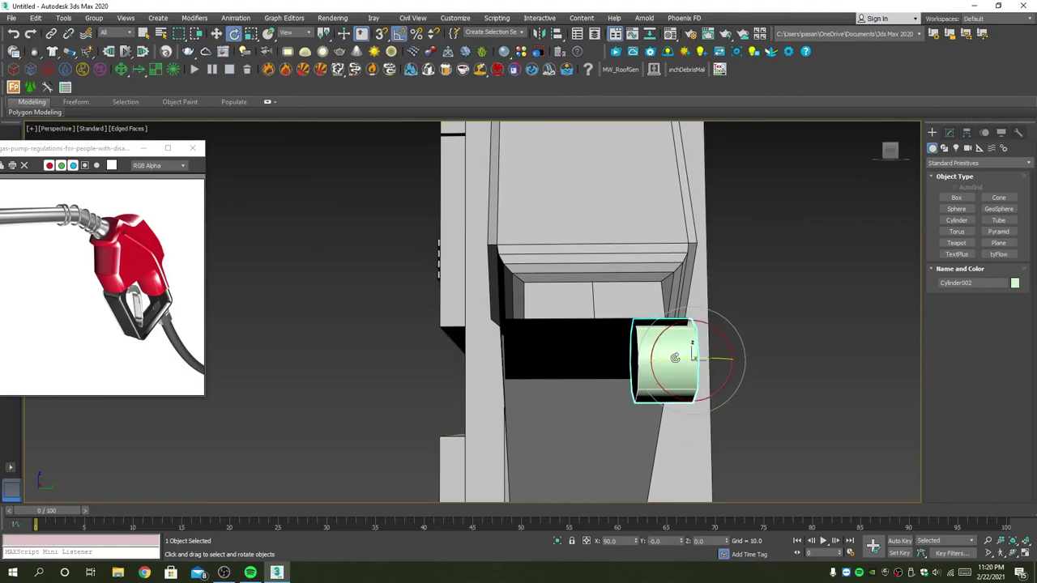
{"action": "mouse_move", "coordinate": [675, 357]}
{"action": "left_mouse_down"}
{"action": "mouse_move", "coordinate": [721, 359]}
{"action": "mouse_move", "coordinate": [732, 316]}
{"action": "left_mouse_up"}
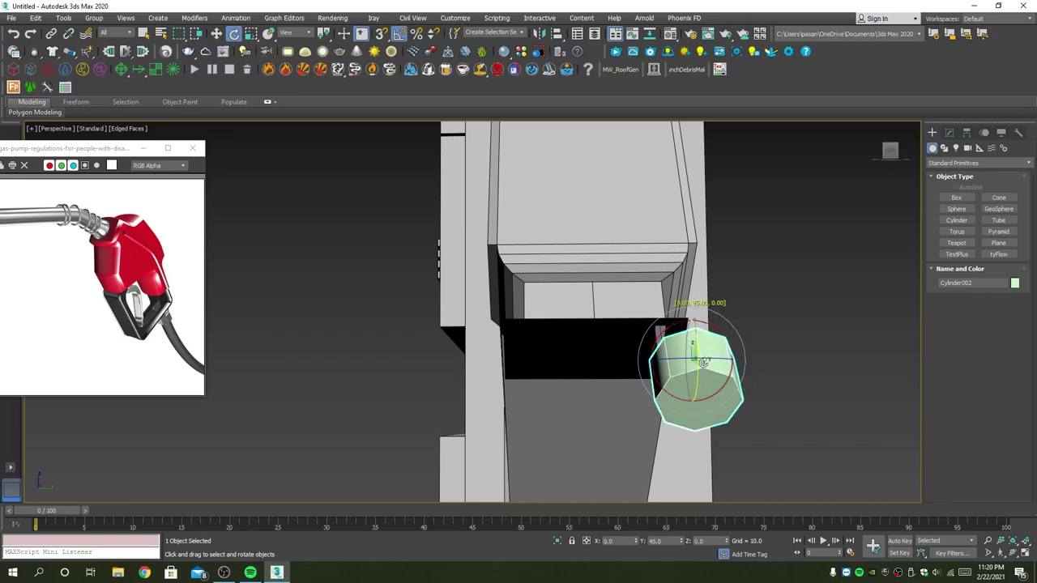
{"action": "key", "text": "alt+w"}
{"action": "key", "text": "alt+w"}
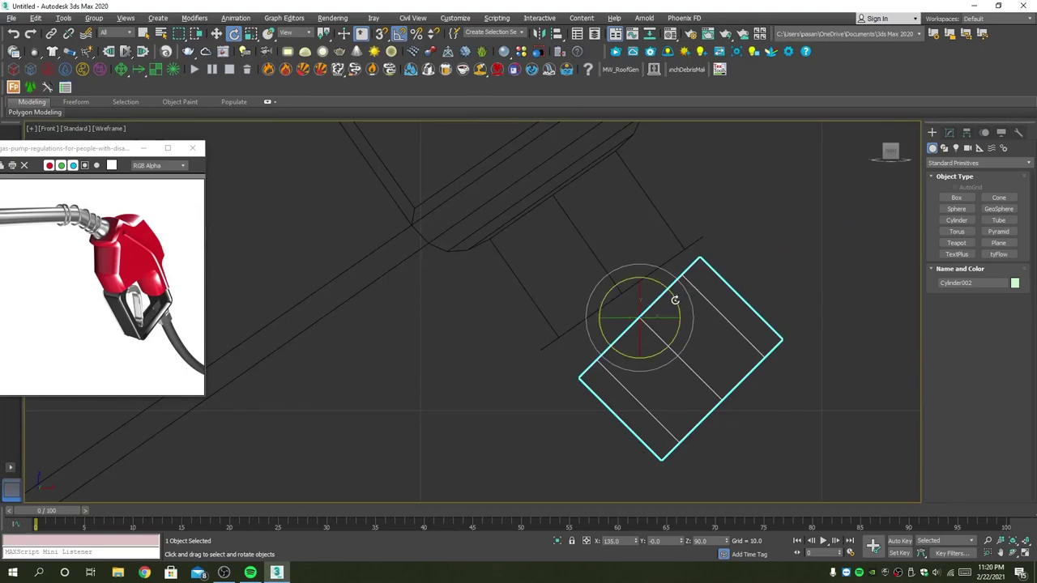
{"action": "left_click_drag", "start_coordinate": [677, 300], "coordinate": [687, 303]}
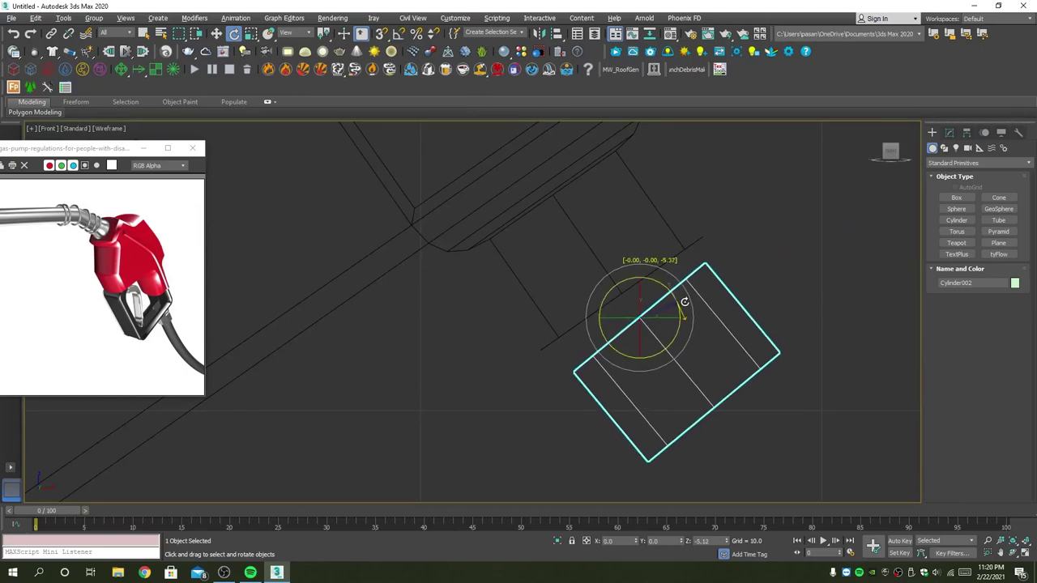
{"action": "key", "text": "w"}
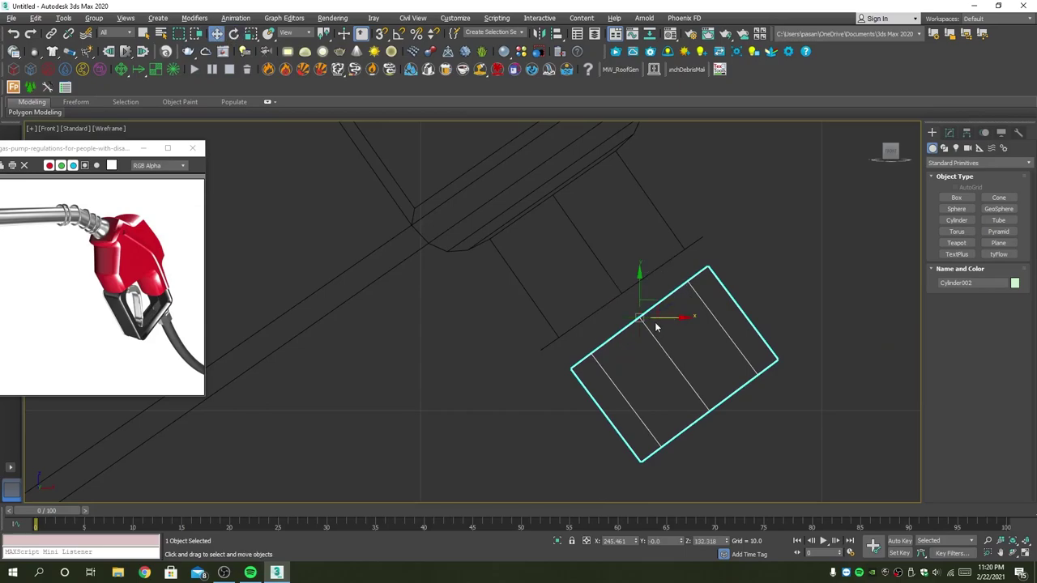
{"action": "left_click_drag", "start_coordinate": [642, 318], "coordinate": [664, 280]}
{"action": "key", "text": "e"}
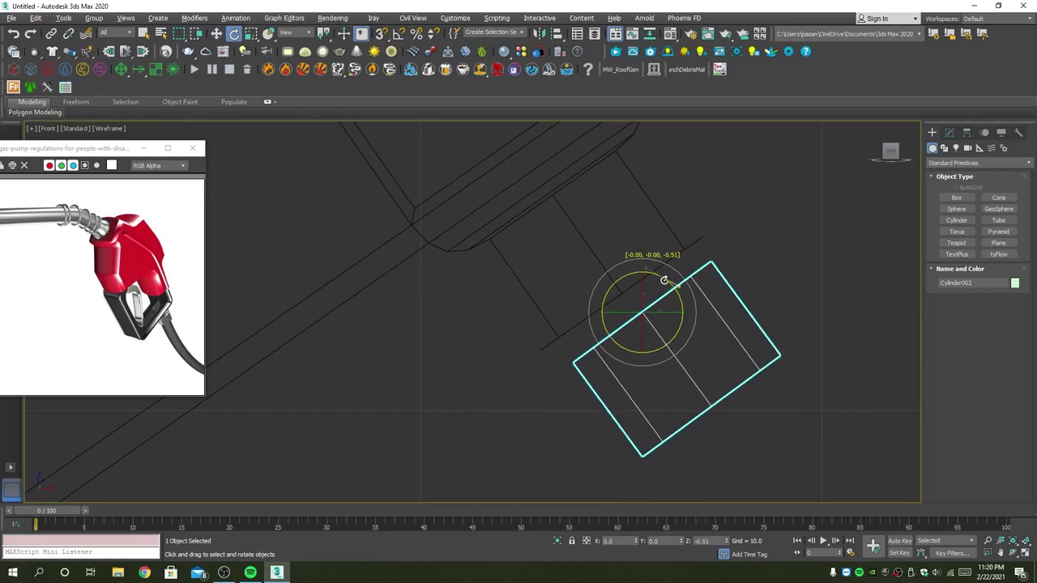
Inspect the cylinder's placement under the outlet in the side, Front and Perspective views.
{"action": "key", "text": "alt+w"}
{"action": "key", "text": "alt+w"}
{"action": "key", "text": "q"}
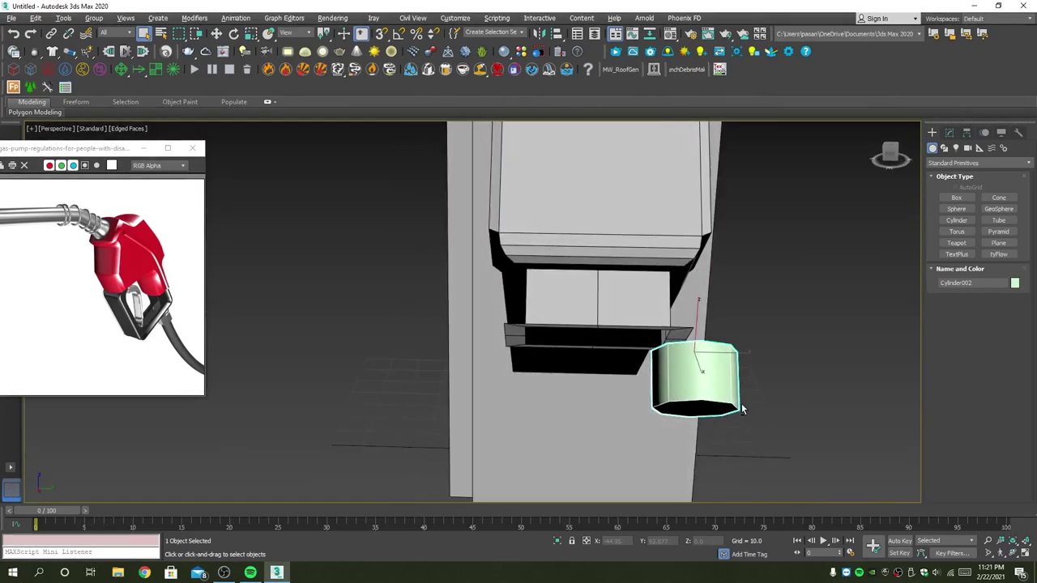
{"action": "key", "text": "alt+w"}
{"action": "right_click", "coordinate": [395, 323]}
{"action": "key", "text": "alt+w"}
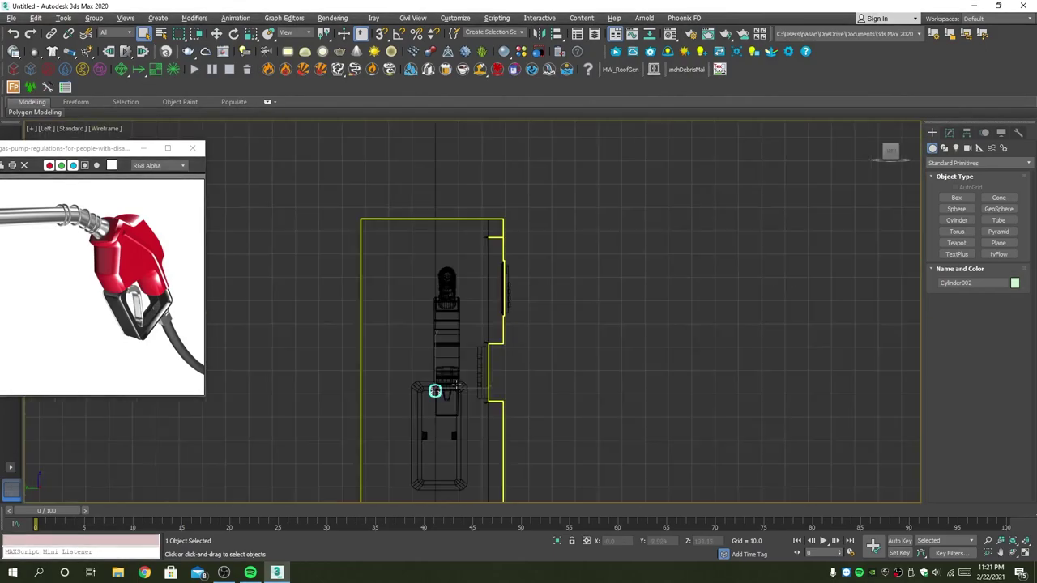
{"action": "scroll", "coordinate": [423, 390], "scroll_direction": "up", "scroll_amount": 5}
{"action": "key", "text": "w"}
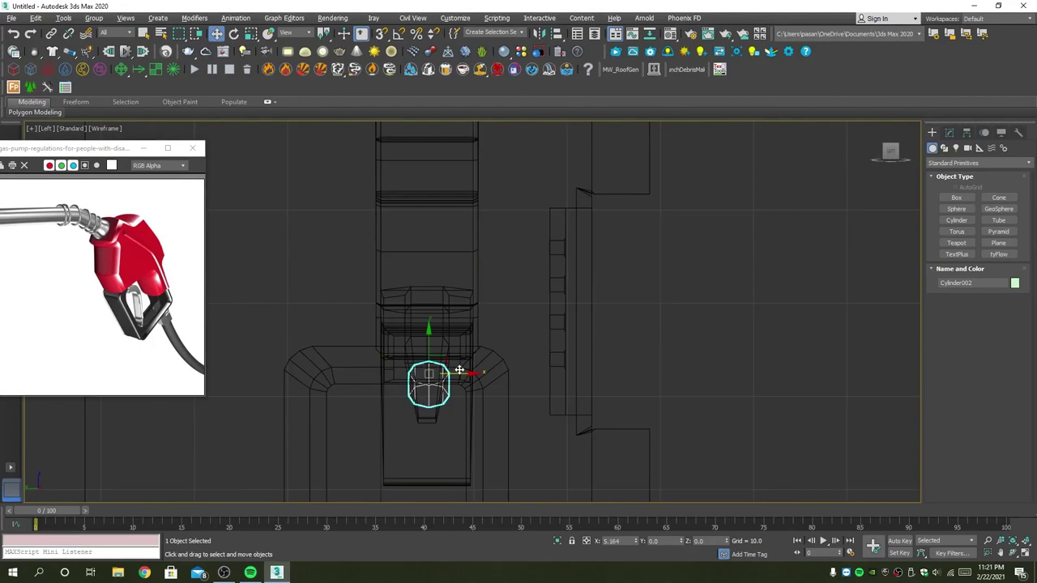
{"action": "key", "text": "alt+w"}
{"action": "right_click", "coordinate": [765, 285]}
{"action": "key", "text": "alt+w"}
{"action": "key", "text": "alt+w"}
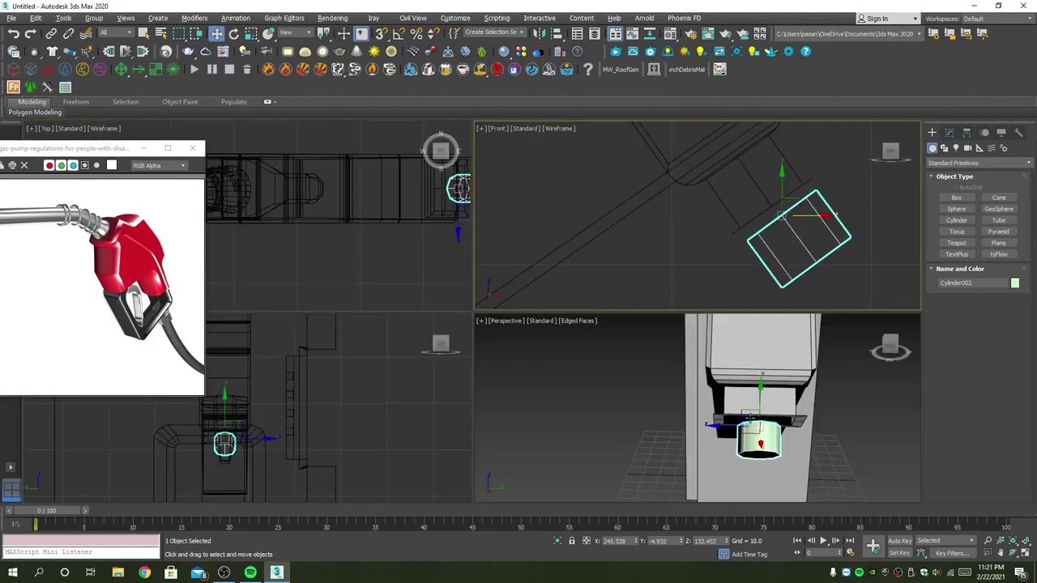
{"action": "right_click", "coordinate": [746, 359]}
{"action": "key", "text": "alt+w"}
{"action": "mouse_move", "coordinate": [747, 359]}
{"action": "middle_mouse_down", "text": "alt"}
{"action": "mouse_move", "coordinate": [792, 335]}
{"action": "mouse_move", "coordinate": [808, 369]}
{"action": "mouse_move", "coordinate": [622, 296]}
{"action": "middle_mouse_up", "text": "alt"}
{"action": "key", "text": "alt+w"}
{"action": "right_click", "coordinate": [497, 241]}
{"action": "key", "text": "alt+w"}
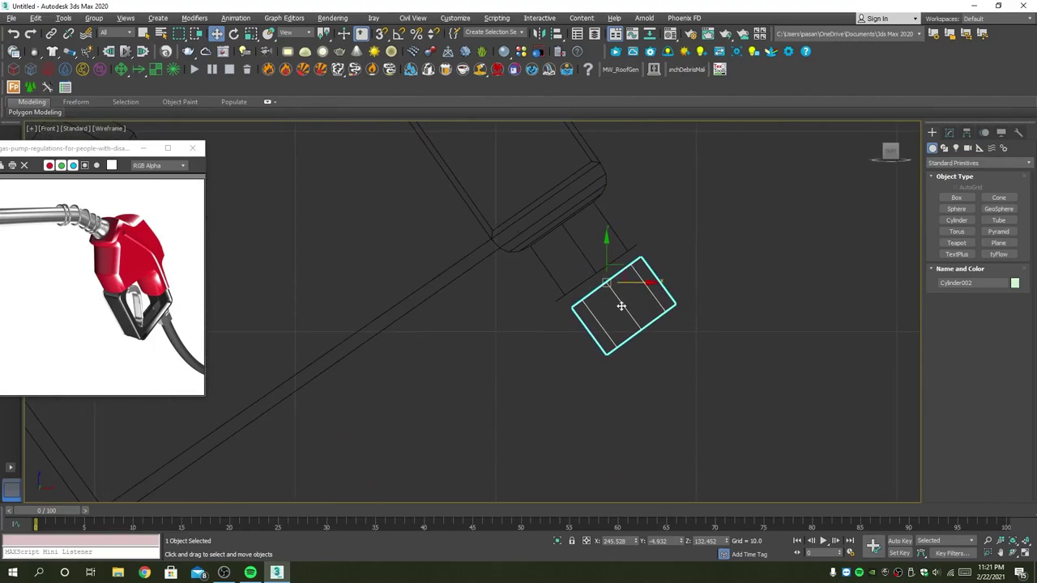
Shift the cylinder slightly down and right, then check it from below in Perspective.
{"action": "left_click_drag", "start_coordinate": [616, 296], "coordinate": [629, 315]}
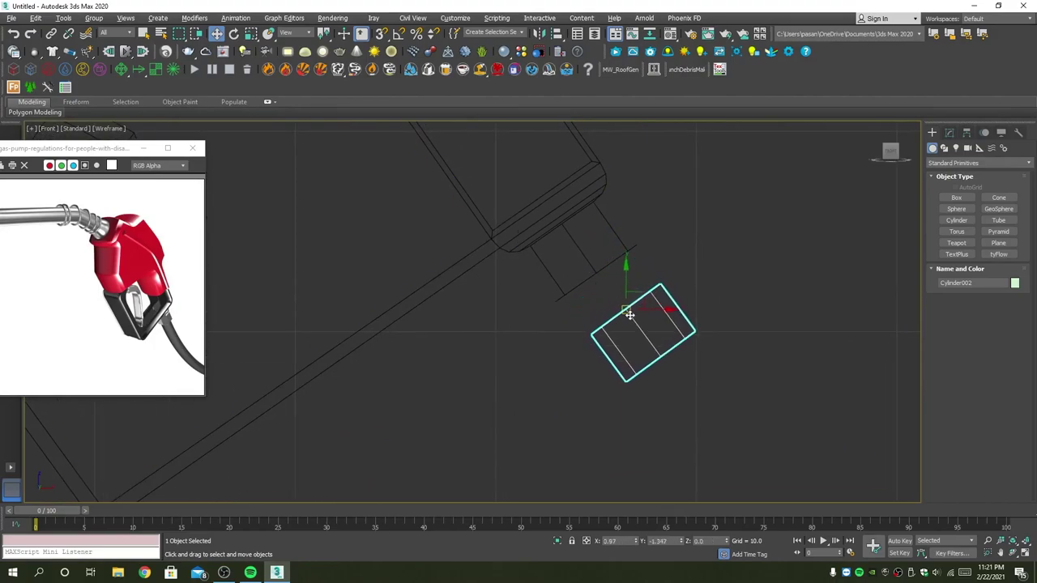
{"action": "key", "text": "alt+w"}
{"action": "right_click", "coordinate": [640, 381]}
{"action": "key", "text": "alt+w"}
{"action": "mouse_move", "coordinate": [640, 381]}
{"action": "middle_mouse_down", "text": "alt"}
{"action": "mouse_move", "coordinate": [659, 401]}
{"action": "mouse_move", "coordinate": [604, 398]}
{"action": "middle_mouse_up", "text": "alt"}
{"action": "right_click", "coordinate": [603, 399]}
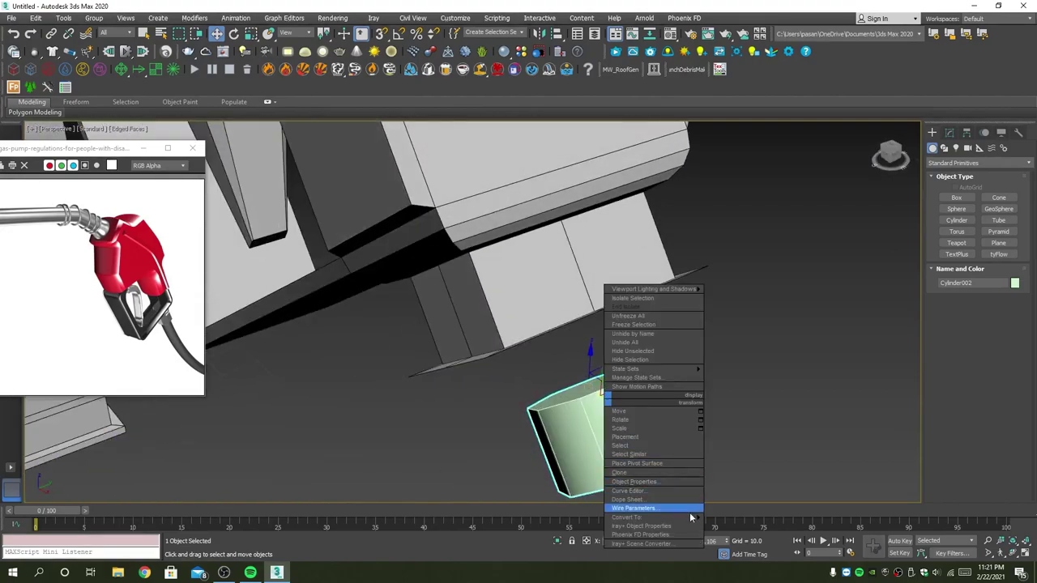
Convert the cylinder to Editable Poly, delete its top face and attach the nozzle body.
{"action": "left_click", "coordinate": [747, 526]}
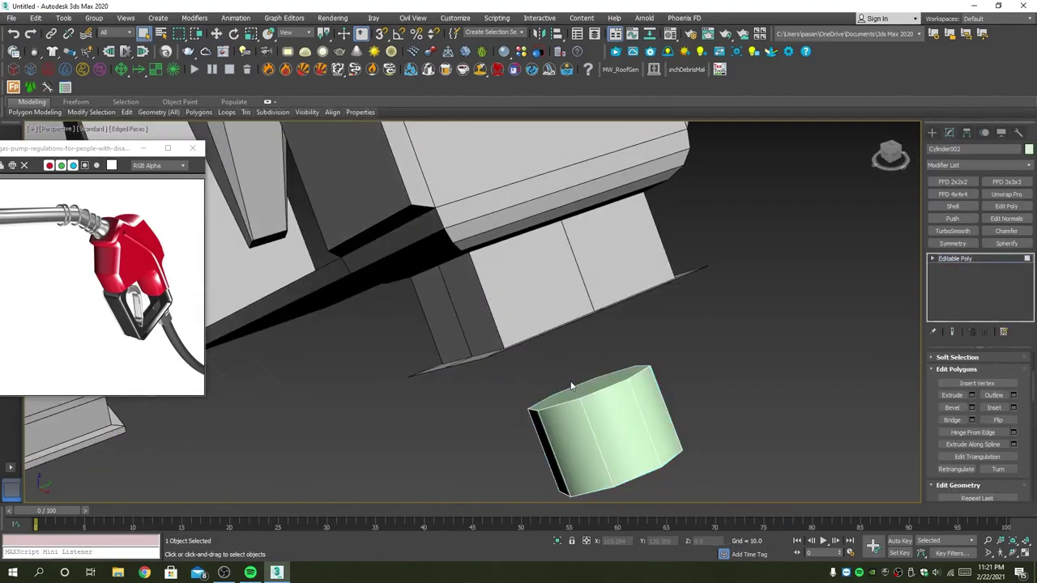
{"action": "key", "text": "Delete"}
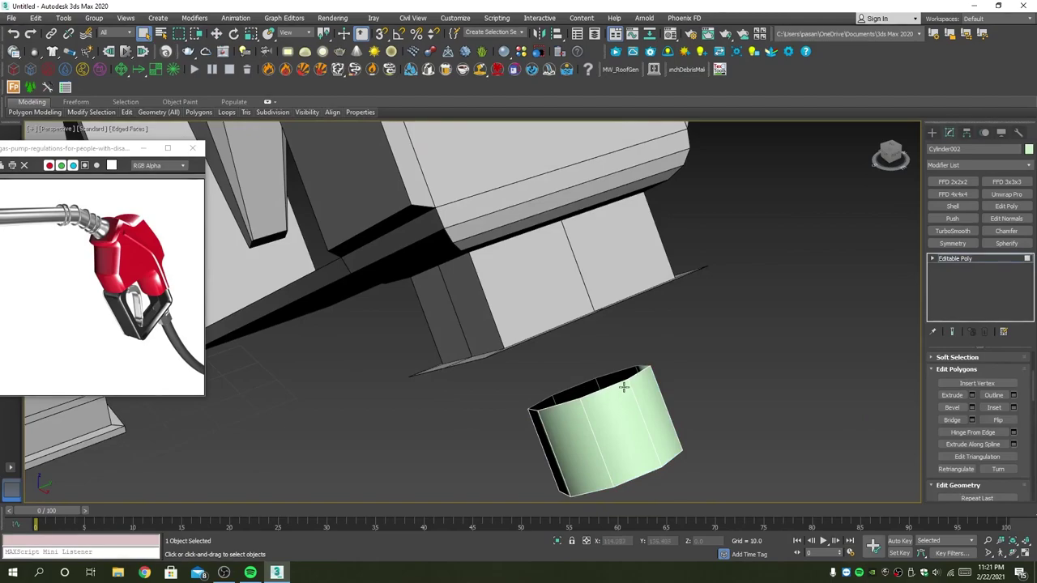
{"action": "key", "text": "3"}
{"action": "key", "text": "3"}
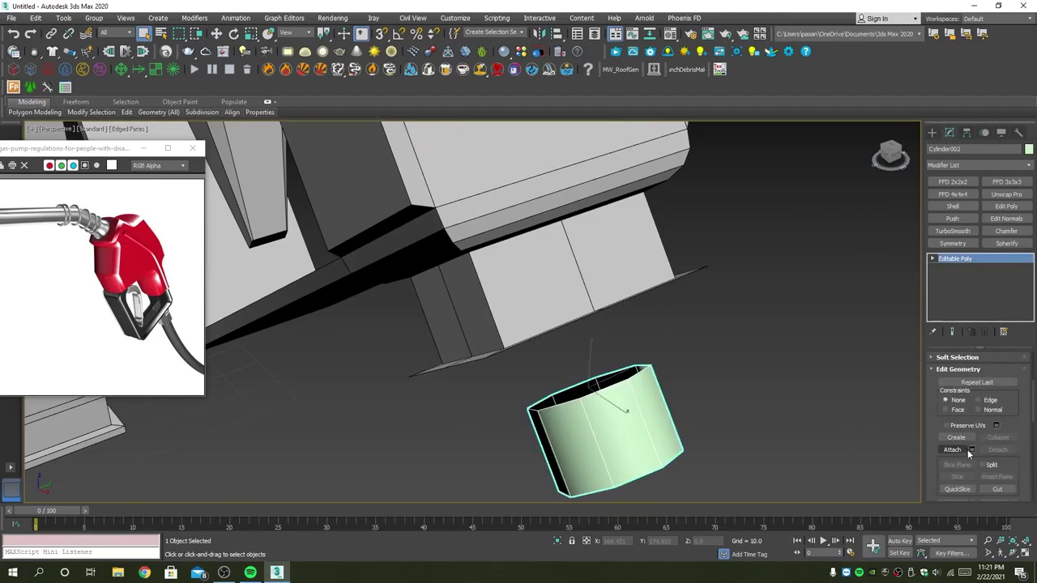
{"action": "left_click", "coordinate": [969, 451]}
{"action": "left_click", "coordinate": [653, 259]}
{"action": "key", "text": "3"}
Bridge the two open border loops with 3 segments.
{"action": "left_click", "coordinate": [680, 278]}
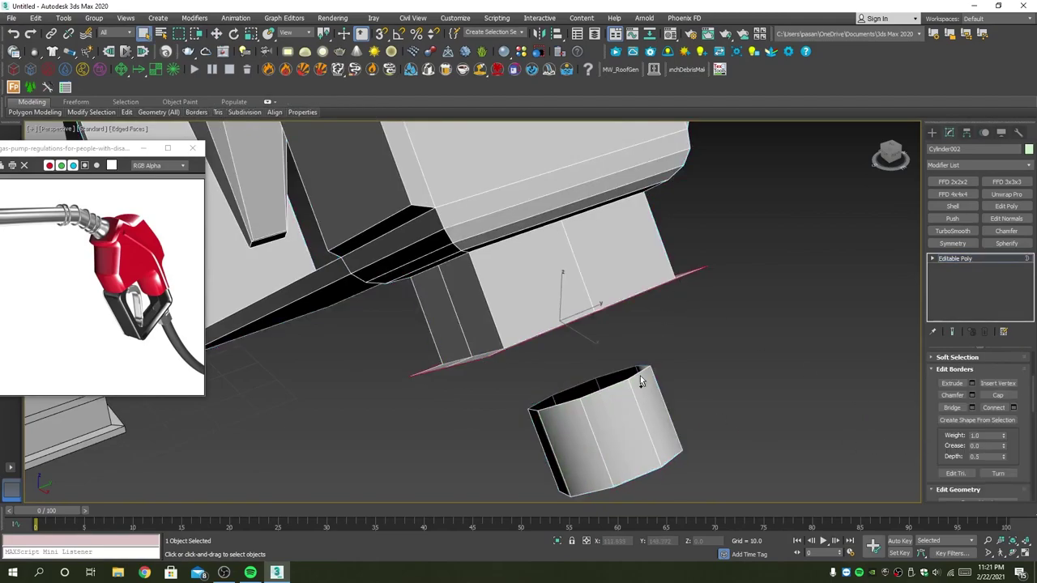
{"action": "scroll", "coordinate": [970, 393], "scroll_direction": "down", "scroll_amount": 2}
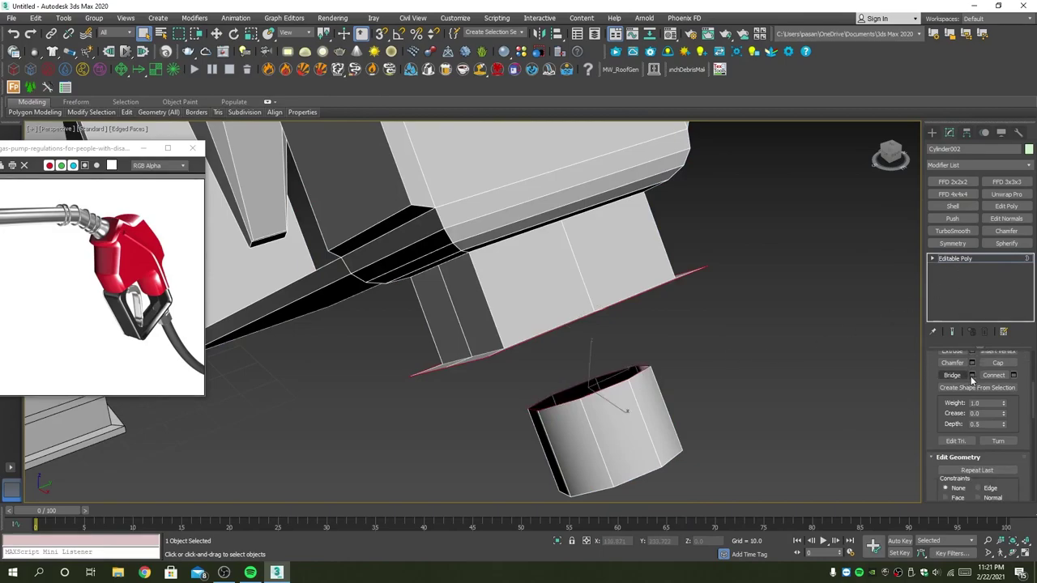
{"action": "left_click", "coordinate": [972, 375]}
{"action": "mouse_move", "coordinate": [723, 355]}
{"action": "middle_mouse_down", "text": "alt"}
{"action": "mouse_move", "coordinate": [656, 323]}
{"action": "mouse_move", "coordinate": [669, 330]}
{"action": "mouse_move", "coordinate": [427, 325]}
{"action": "middle_mouse_up", "text": "alt"}
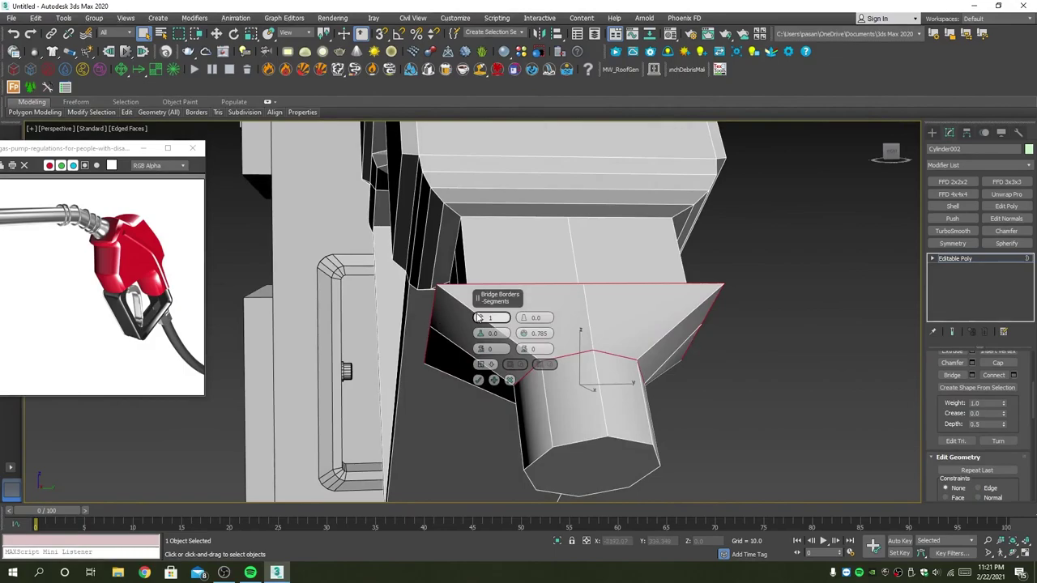
{"action": "left_click_drag", "start_coordinate": [481, 319], "coordinate": [481, 315]}
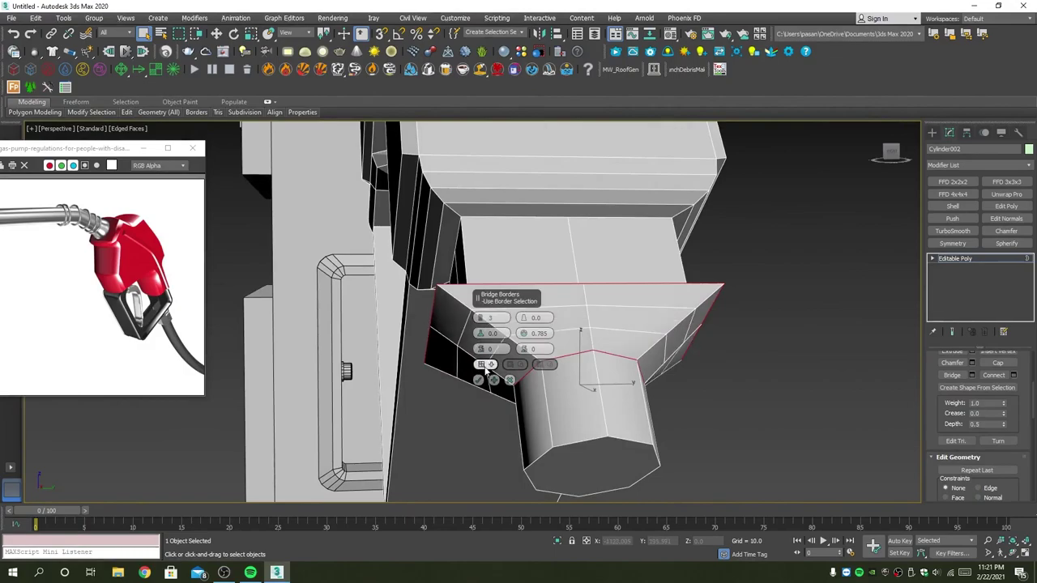
{"action": "left_click", "coordinate": [479, 381]}
{"action": "mouse_move", "coordinate": [480, 386]}
{"action": "middle_mouse_down", "text": "alt"}
{"action": "mouse_move", "coordinate": [592, 354]}
{"action": "mouse_move", "coordinate": [556, 389]}
{"action": "middle_mouse_up", "text": "alt"}
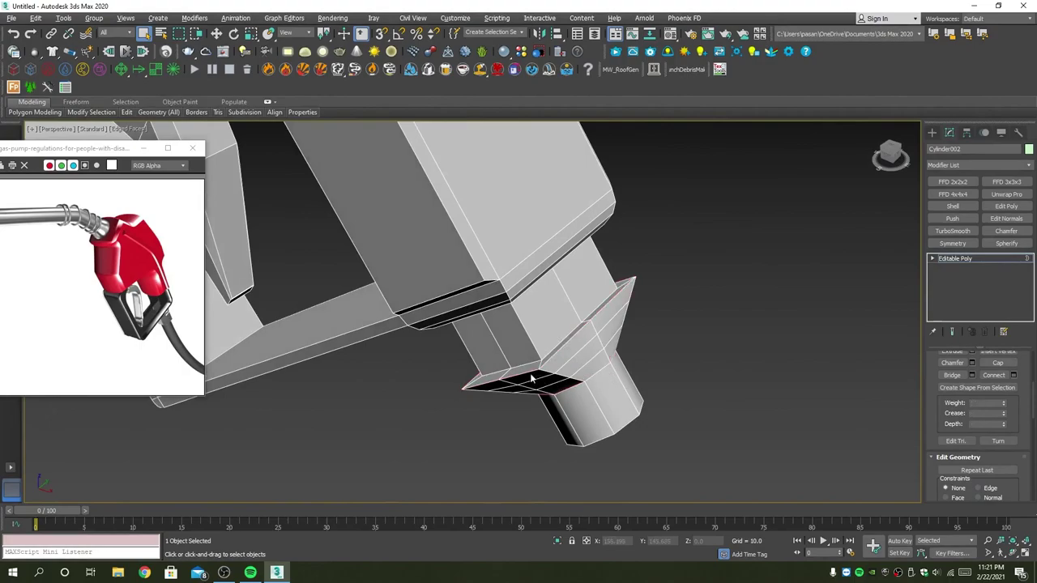
Scale the bridge's middle edge loop inward to taper the neck.
{"action": "key", "text": "2"}
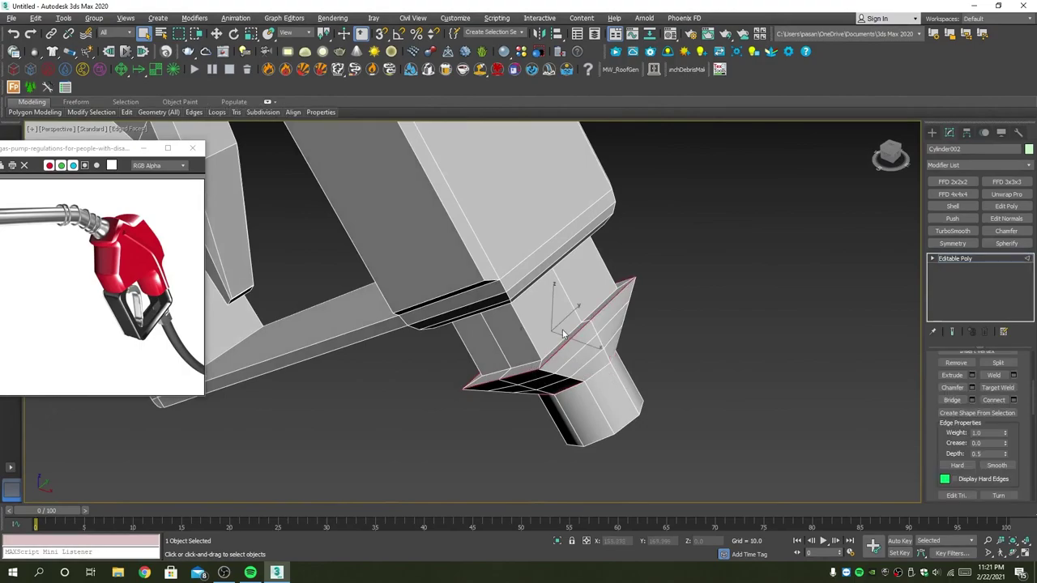
{"action": "key", "text": "w"}
{"action": "key", "text": "alt+w"}
{"action": "right_click", "coordinate": [753, 253]}
{"action": "key", "text": "alt+w"}
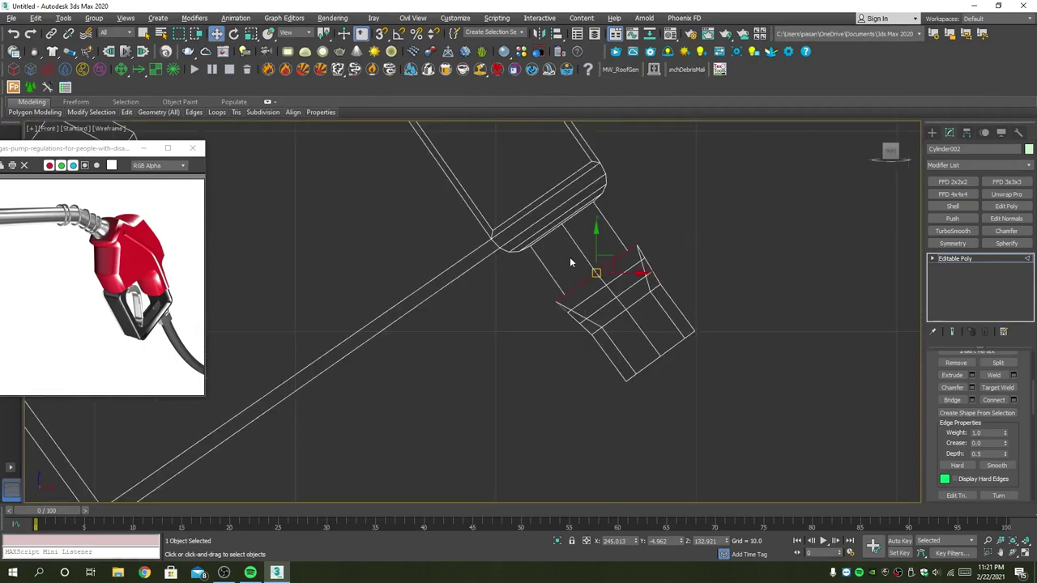
{"action": "scroll", "coordinate": [570, 262], "scroll_direction": "up", "scroll_amount": 2}
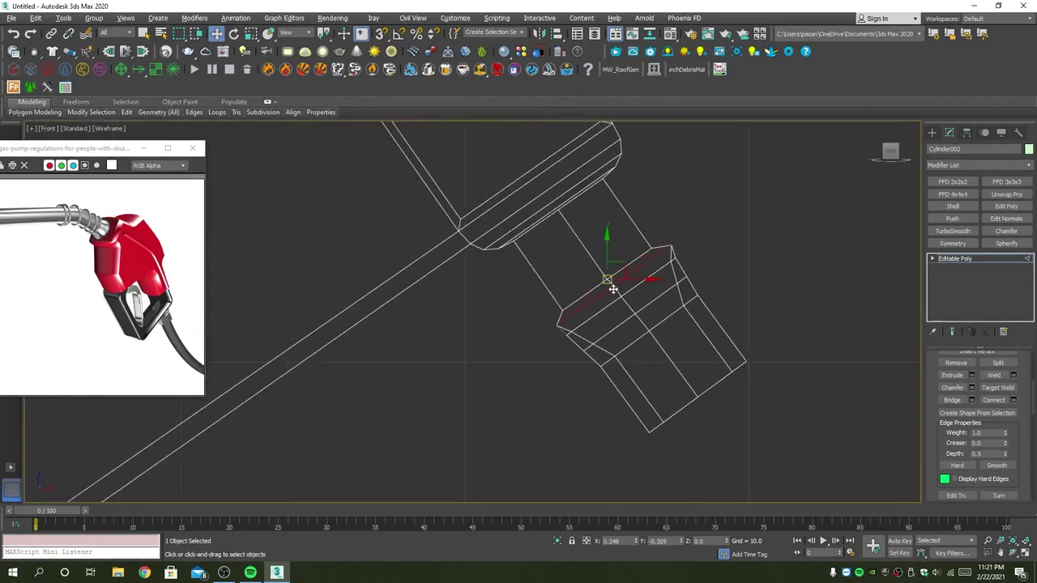
{"action": "key", "text": "alt+w"}
{"action": "right_click", "coordinate": [702, 368]}
{"action": "key", "text": "alt+w"}
{"action": "mouse_move", "coordinate": [700, 380]}
{"action": "middle_mouse_down", "text": "alt"}
{"action": "mouse_move", "coordinate": [684, 357]}
{"action": "mouse_move", "coordinate": [697, 365]}
{"action": "middle_mouse_up", "text": "alt"}
{"action": "key", "text": "r"}
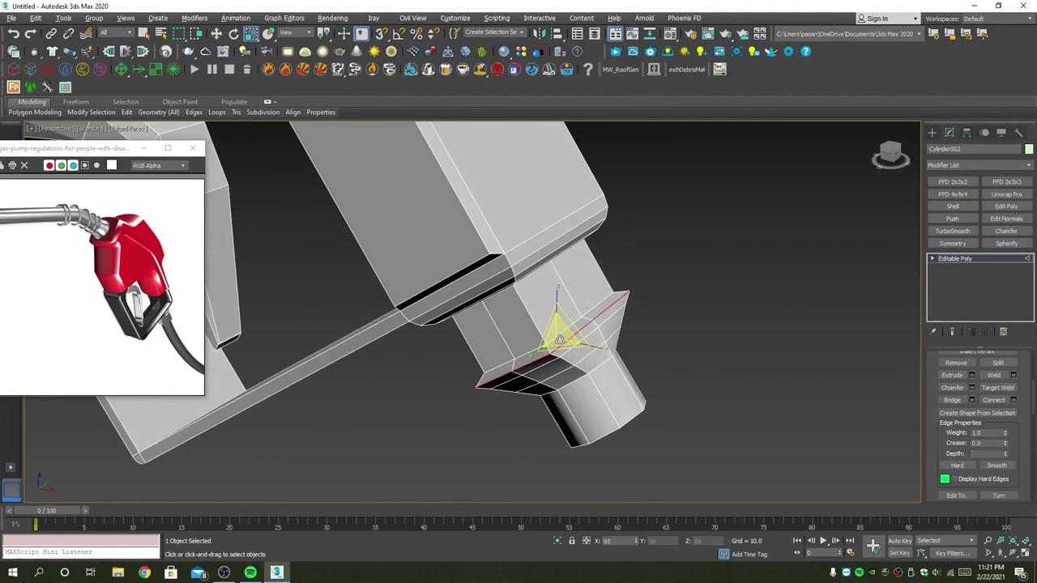
{"action": "left_click_drag", "start_coordinate": [559, 341], "coordinate": [564, 345]}
{"action": "key", "text": "6"}
{"action": "mouse_move", "coordinate": [565, 344]}
{"action": "middle_mouse_down", "text": "alt"}
{"action": "mouse_move", "coordinate": [636, 367]}
{"action": "mouse_move", "coordinate": [624, 337]}
{"action": "middle_mouse_up", "text": "alt"}
{"action": "middle_click_drag", "start_coordinate": [530, 294], "coordinate": [547, 315], "text": "alt"}
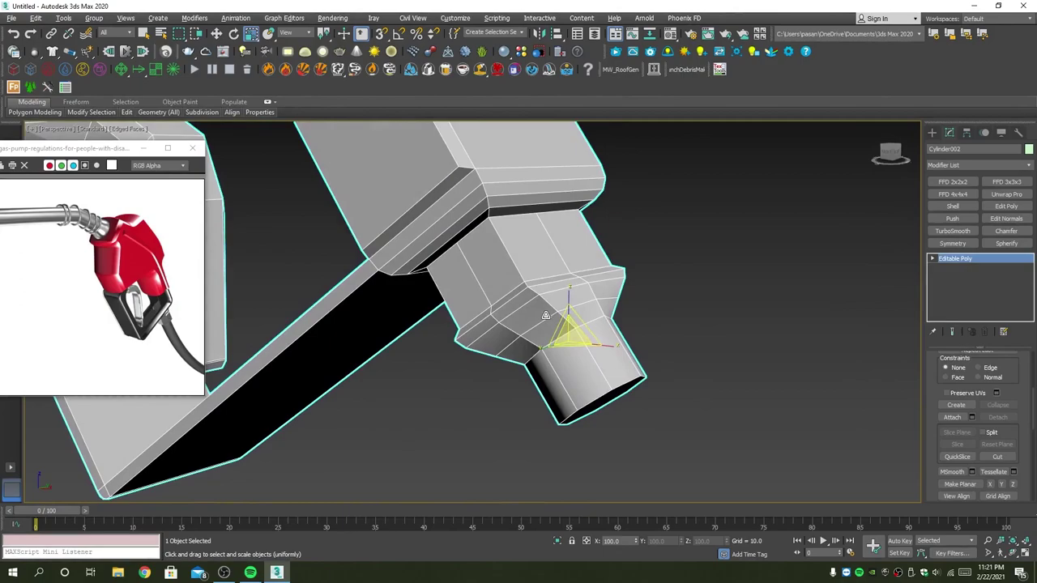
Extrude the spout-end face ring by Local Normal, then By Polygon, with height 1.606.
{"action": "key", "text": "4"}
{"action": "left_click", "coordinate": [595, 350]}
{"action": "left_click", "coordinate": [597, 350], "text": "shift"}
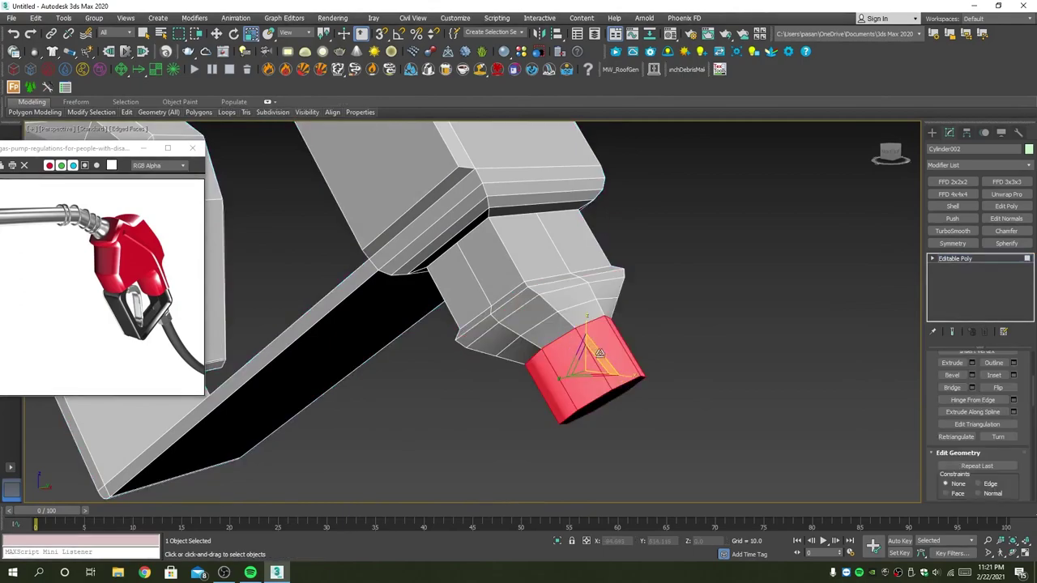
{"action": "left_click", "coordinate": [973, 363]}
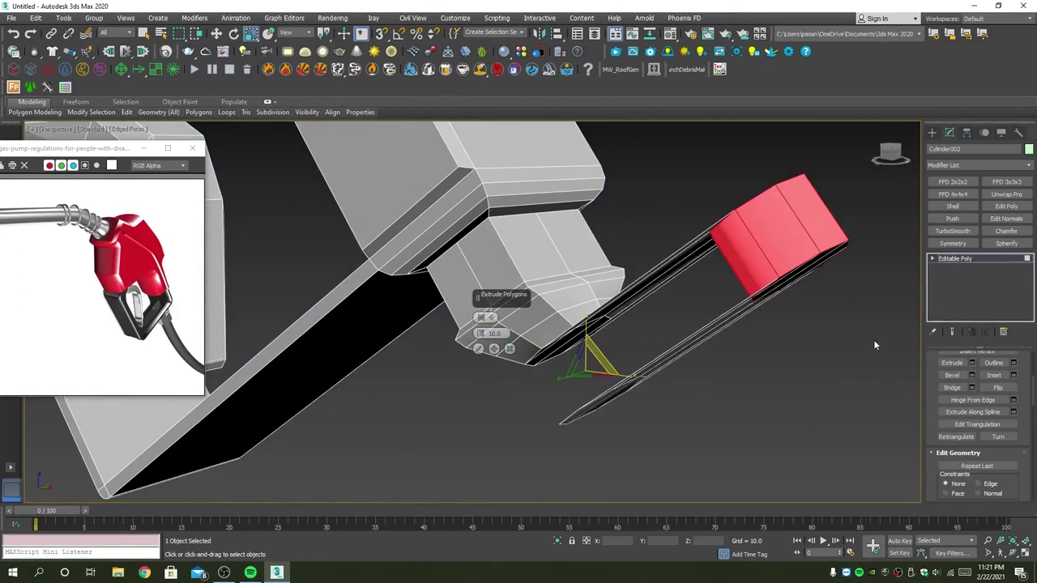
{"action": "left_click", "coordinate": [481, 319]}
{"action": "left_click", "coordinate": [481, 334]}
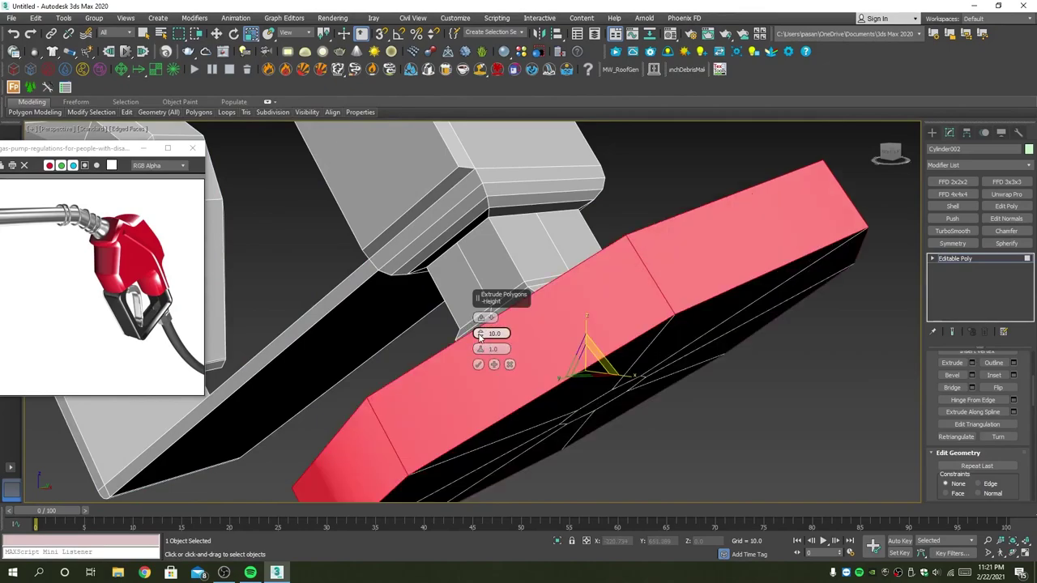
{"action": "left_click_drag", "start_coordinate": [480, 337], "coordinate": [513, 385]}
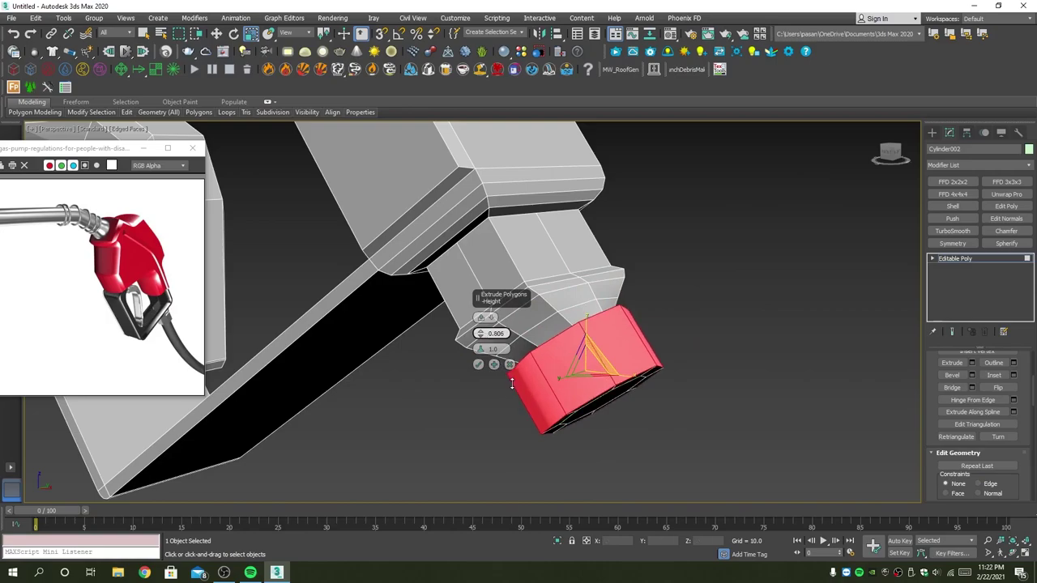
{"action": "mouse_move", "coordinate": [513, 384]}
{"action": "left_mouse_down"}
{"action": "mouse_move", "coordinate": [487, 322]}
{"action": "mouse_move", "coordinate": [492, 336]}
{"action": "left_mouse_up"}
{"action": "left_click", "coordinate": [483, 318]}
{"action": "left_click", "coordinate": [478, 350]}
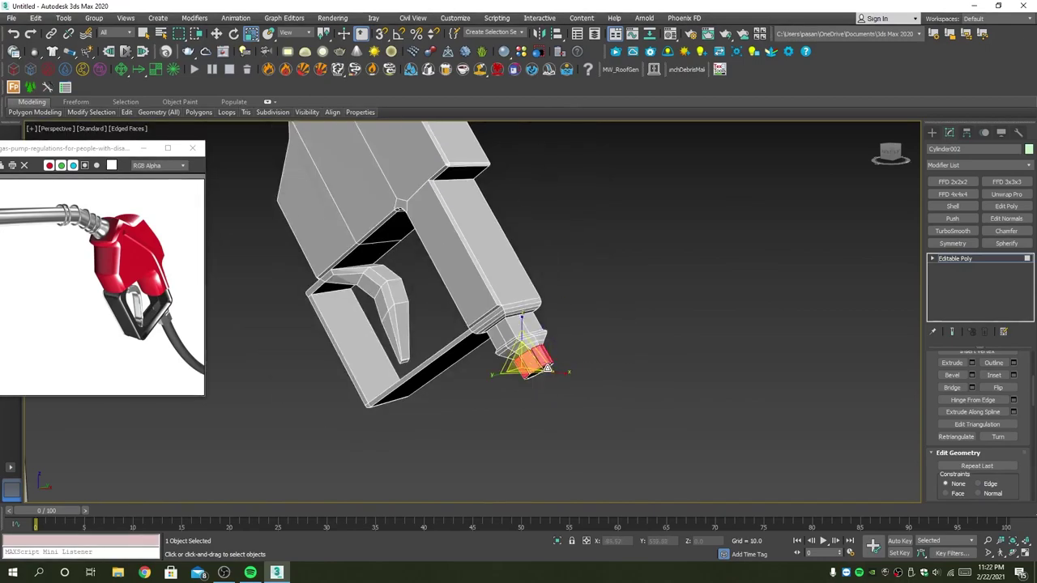
{"action": "scroll", "coordinate": [565, 384], "scroll_direction": "down", "scroll_amount": 5}
{"action": "middle_click_drag", "start_coordinate": [565, 384], "coordinate": [591, 379], "text": "alt"}
Select just the three nozzle parts.
{"action": "key", "text": "q"}
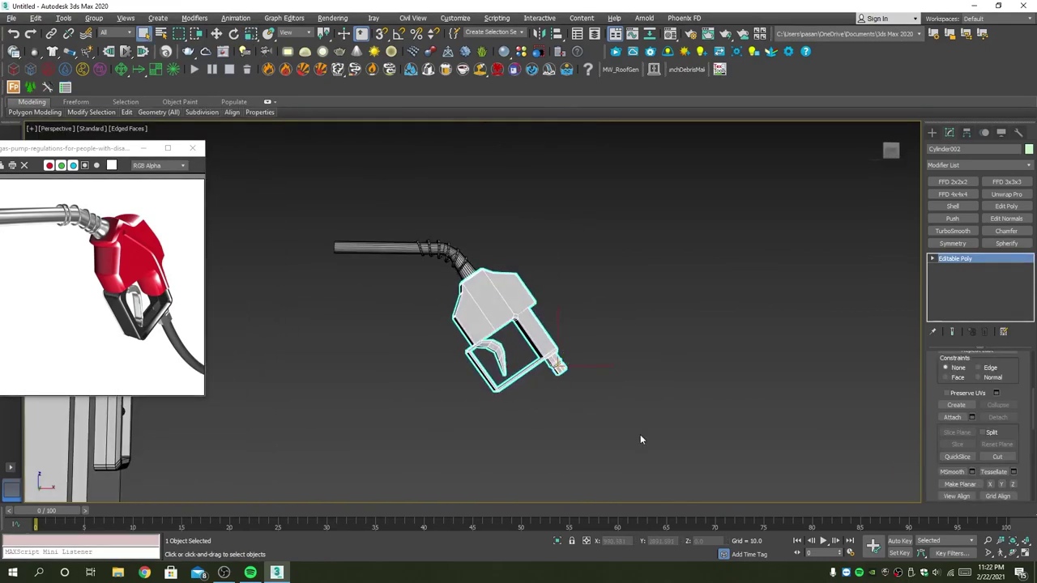
{"action": "left_click", "coordinate": [642, 426]}
{"action": "scroll", "coordinate": [558, 388], "scroll_direction": "up", "scroll_amount": 4}
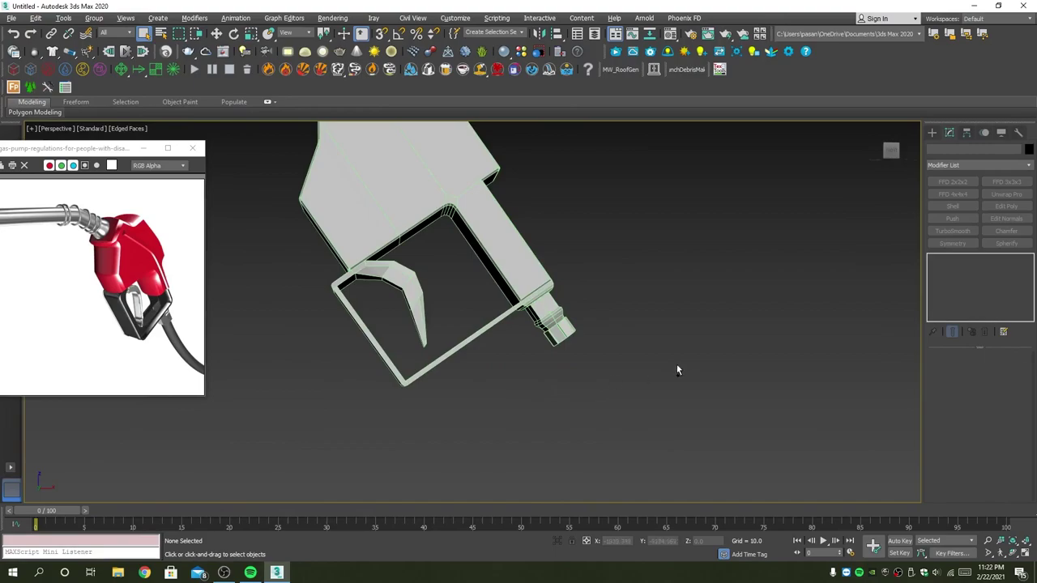
{"action": "key", "text": "ctrl+a"}
{"action": "left_click", "coordinate": [1029, 151]}
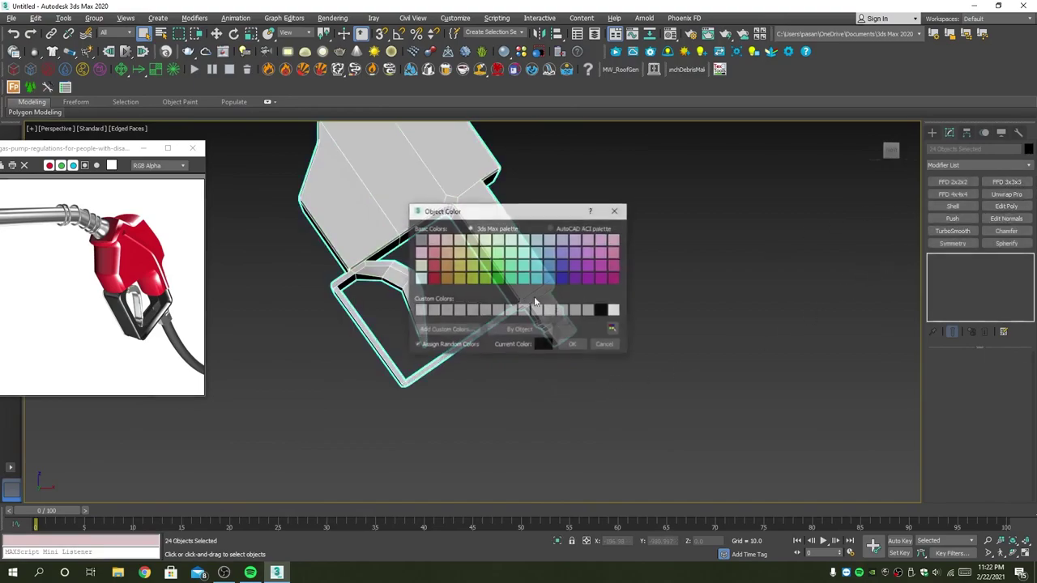
{"action": "left_click", "coordinate": [583, 345]}
{"action": "scroll", "coordinate": [632, 361], "scroll_direction": "down", "scroll_amount": 3}
{"action": "left_click", "coordinate": [640, 371]}
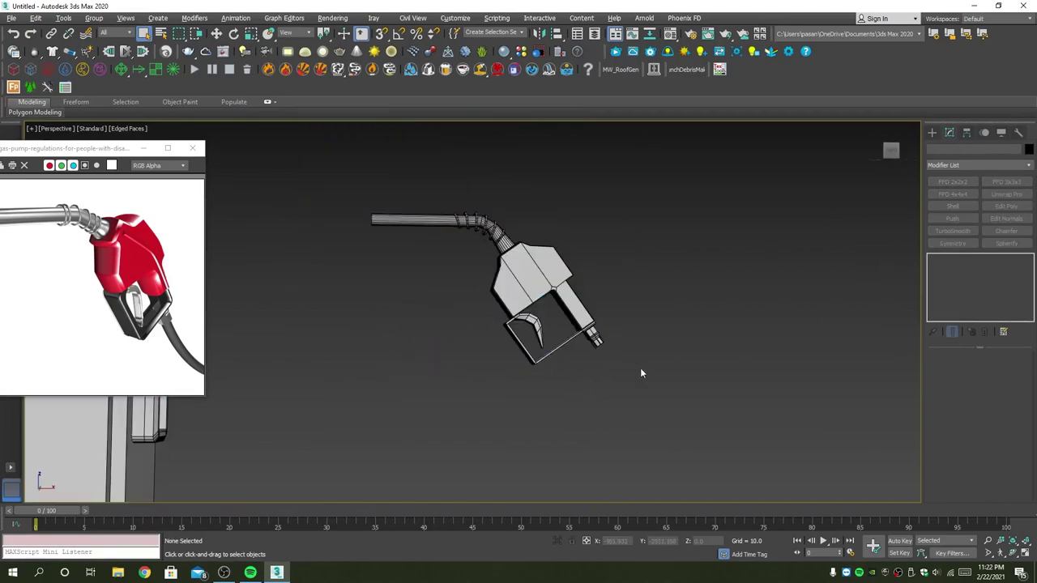
{"action": "left_click_drag", "start_coordinate": [386, 206], "coordinate": [386, 206]}
Scale the three nozzle parts down uniformly in the Front view.
{"action": "key", "text": "alt+w"}
{"action": "key", "text": "alt+w"}
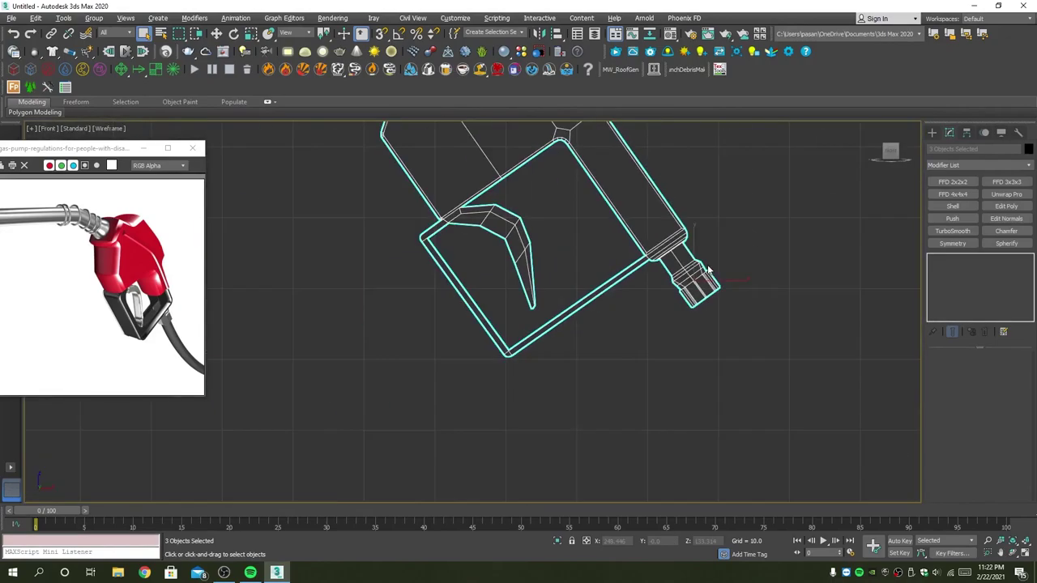
{"action": "scroll", "coordinate": [683, 298], "scroll_direction": "down", "scroll_amount": 3}
{"action": "scroll", "coordinate": [683, 299], "scroll_direction": "down", "scroll_amount": 3}
{"action": "key", "text": "r"}
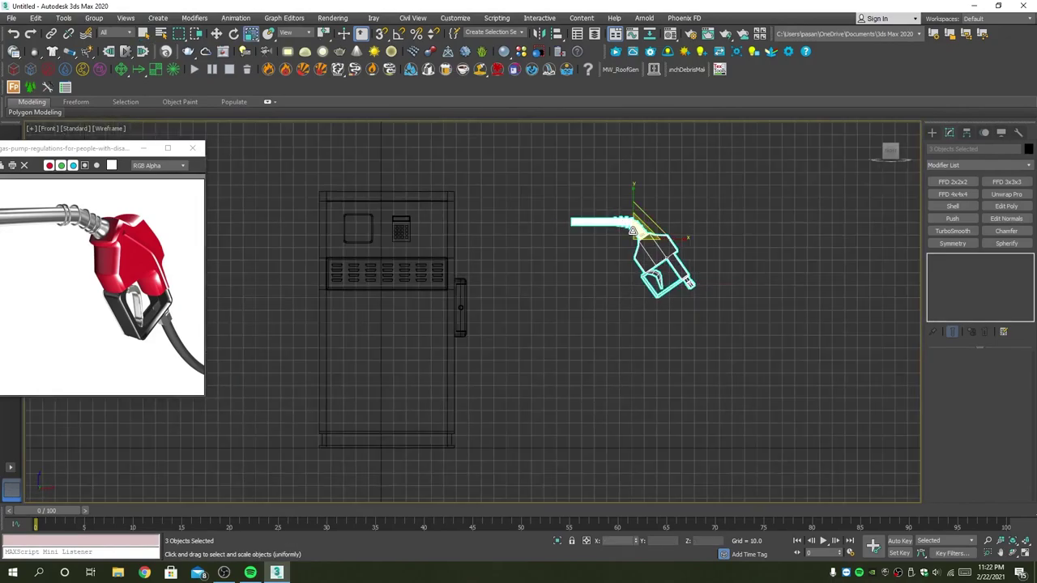
{"action": "mouse_move", "coordinate": [638, 231]}
{"action": "left_mouse_down"}
{"action": "mouse_move", "coordinate": [632, 290]}
{"action": "mouse_move", "coordinate": [633, 254]}
{"action": "mouse_move", "coordinate": [654, 247]}
{"action": "mouse_move", "coordinate": [500, 220]}
{"action": "mouse_move", "coordinate": [519, 273]}
{"action": "mouse_move", "coordinate": [490, 302]}
{"action": "mouse_move", "coordinate": [442, 262]}
{"action": "mouse_move", "coordinate": [442, 208]}
{"action": "mouse_move", "coordinate": [420, 207]}
{"action": "mouse_move", "coordinate": [427, 255]}
{"action": "left_mouse_up"}
{"action": "key", "text": "w"}
{"action": "scroll", "coordinate": [462, 307], "scroll_direction": "up", "scroll_amount": 2}
{"action": "scroll", "coordinate": [462, 306], "scroll_direction": "up", "scroll_amount": 4}
{"action": "scroll", "coordinate": [462, 306], "scroll_direction": "up", "scroll_amount": 1}
Rotate the nozzle about 45 degrees and bring the dispenser into view.
{"action": "key", "text": "r"}
{"action": "key", "text": "e"}
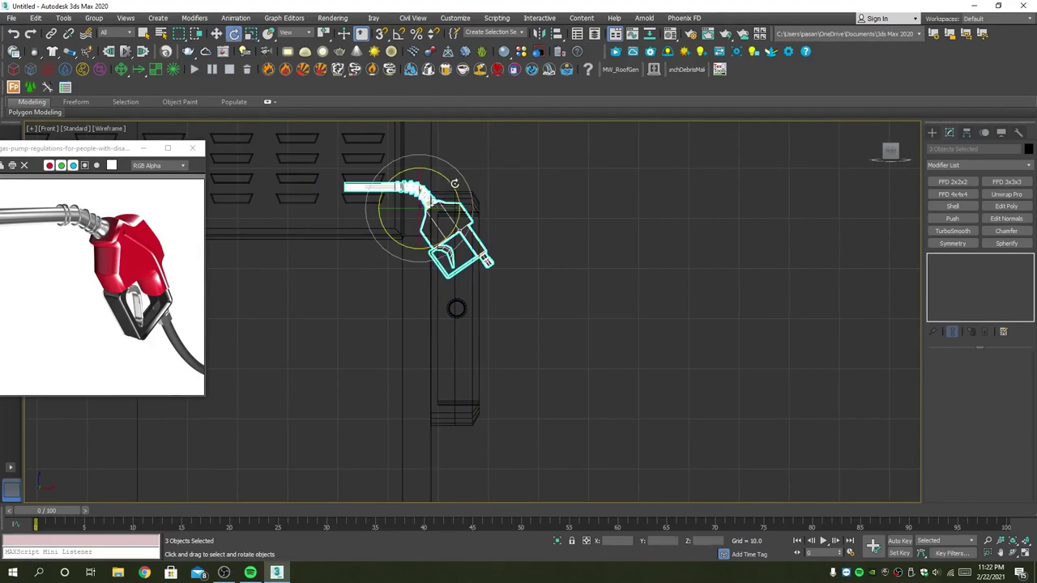
{"action": "mouse_move", "coordinate": [455, 184]}
{"action": "left_mouse_down"}
{"action": "mouse_move", "coordinate": [445, 195]}
{"action": "mouse_move", "coordinate": [478, 206]}
{"action": "mouse_move", "coordinate": [464, 227]}
{"action": "left_mouse_up"}
{"action": "key", "text": "w"}
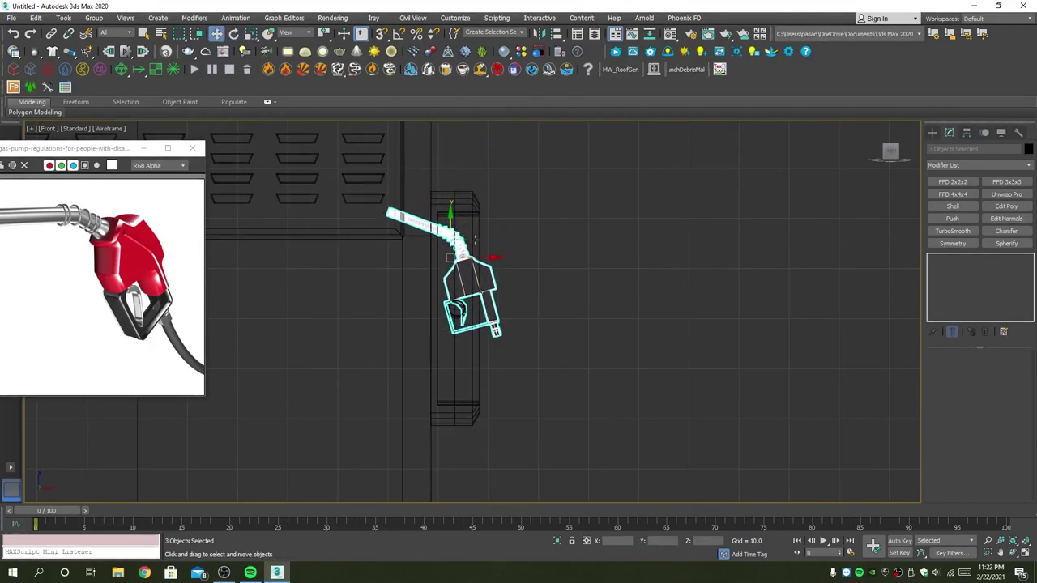
{"action": "key", "text": "alt+w"}
{"action": "middle_click", "coordinate": [642, 410]}
{"action": "key", "text": "alt+w"}
{"action": "middle_click_drag", "start_coordinate": [454, 407], "coordinate": [542, 390]}
{"action": "scroll", "coordinate": [542, 391], "scroll_direction": "up", "scroll_amount": 4}
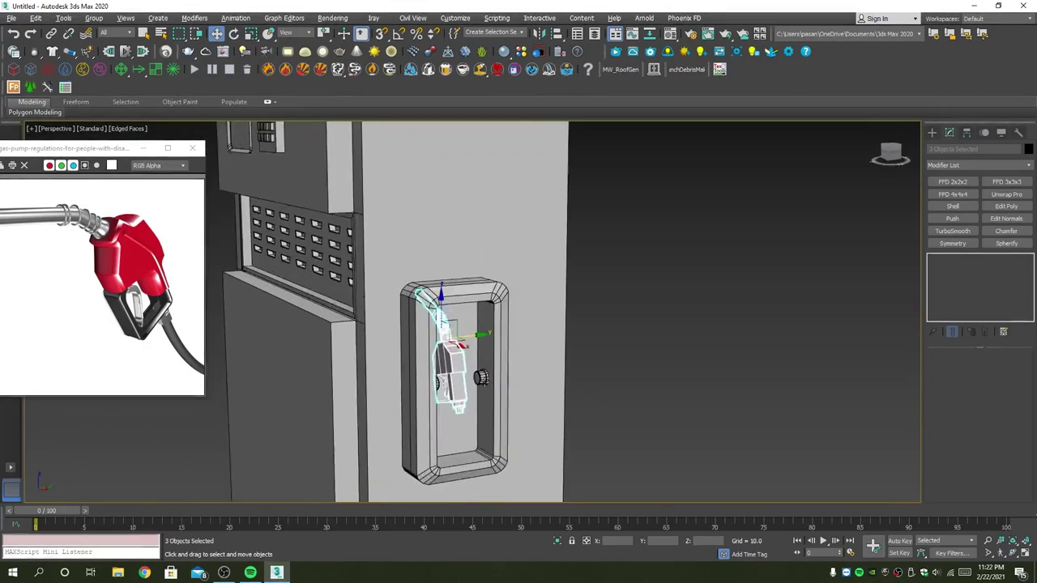
{"action": "scroll", "coordinate": [502, 381], "scroll_direction": "up", "scroll_amount": 4}
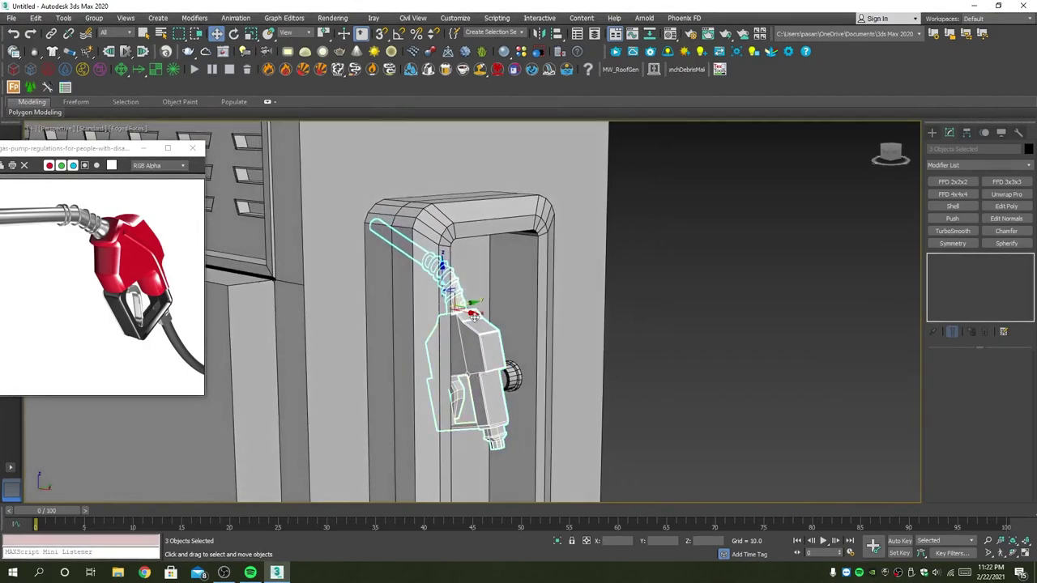
Move the nozzle into the holder, rotate it to hang vertically, and lower it inside.
{"action": "left_click_drag", "start_coordinate": [472, 312], "coordinate": [502, 321]}
{"action": "mouse_move", "coordinate": [503, 321]}
{"action": "middle_mouse_down", "text": "alt"}
{"action": "mouse_move", "coordinate": [498, 334]}
{"action": "mouse_move", "coordinate": [519, 324]}
{"action": "middle_mouse_up", "text": "alt"}
{"action": "key", "text": "e"}
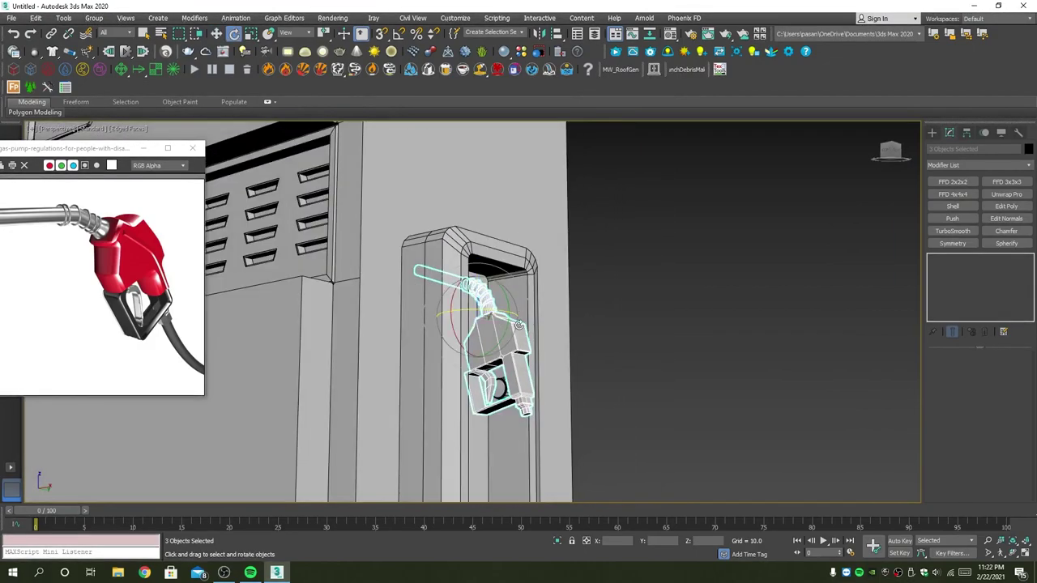
{"action": "left_click_drag", "start_coordinate": [506, 295], "coordinate": [519, 308]}
{"action": "mouse_move", "coordinate": [519, 307]}
{"action": "middle_mouse_down", "text": "alt"}
{"action": "mouse_move", "coordinate": [535, 283]}
{"action": "mouse_move", "coordinate": [530, 327]}
{"action": "middle_mouse_up", "text": "alt"}
{"action": "key", "text": "w"}
{"action": "left_click_drag", "start_coordinate": [482, 231], "coordinate": [483, 255]}
{"action": "left_click_drag", "start_coordinate": [506, 299], "coordinate": [547, 329]}
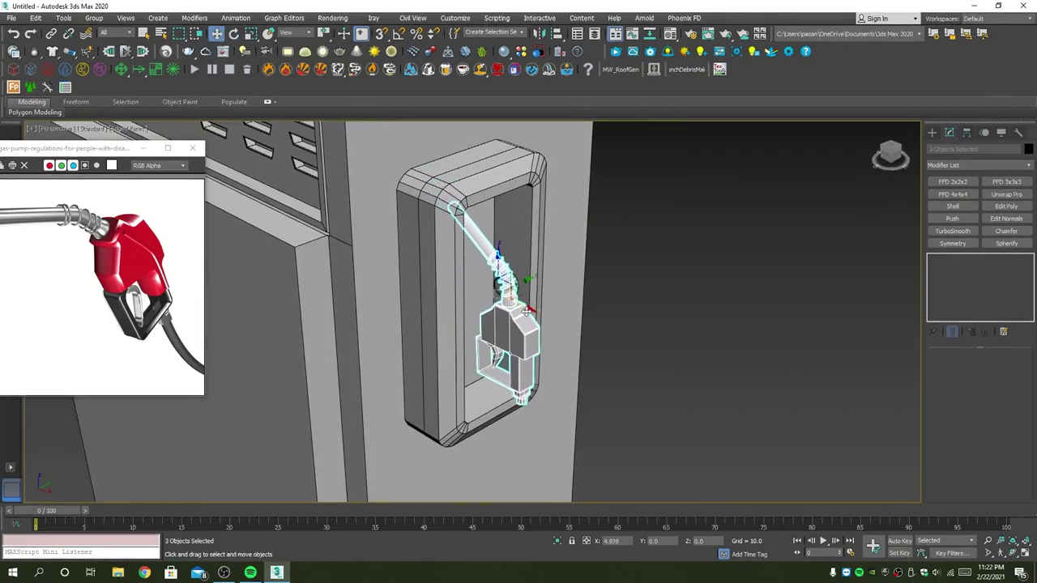
{"action": "middle_click_drag", "start_coordinate": [546, 329], "coordinate": [584, 311], "text": "alt"}
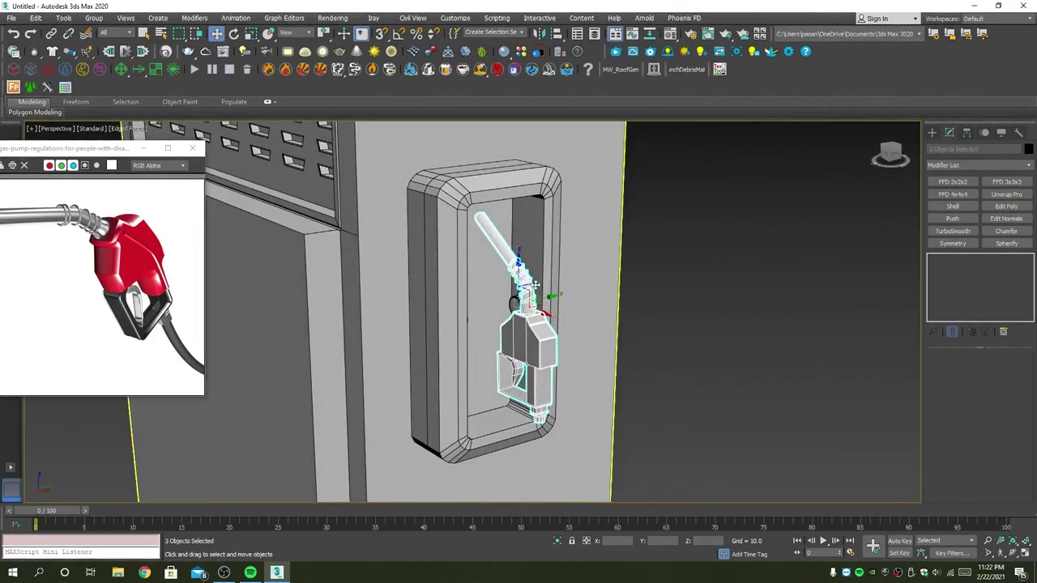
Tilt the nozzle further and slide it right to uncover the left knob.
{"action": "key", "text": "e"}
{"action": "left_click_drag", "start_coordinate": [536, 282], "coordinate": [534, 266]}
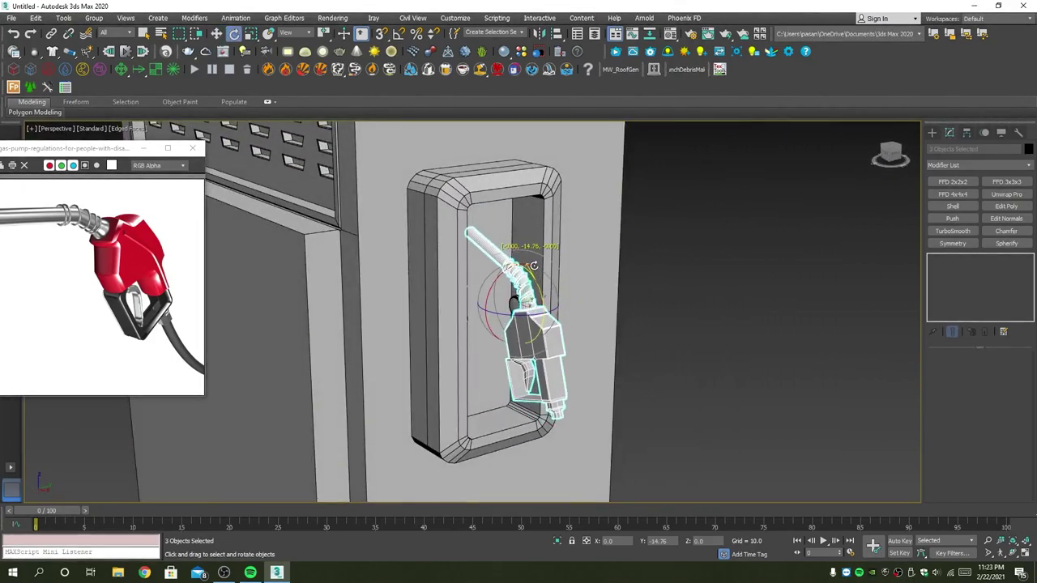
{"action": "middle_click_drag", "start_coordinate": [543, 304], "coordinate": [515, 310], "text": "alt"}
{"action": "key", "text": "w"}
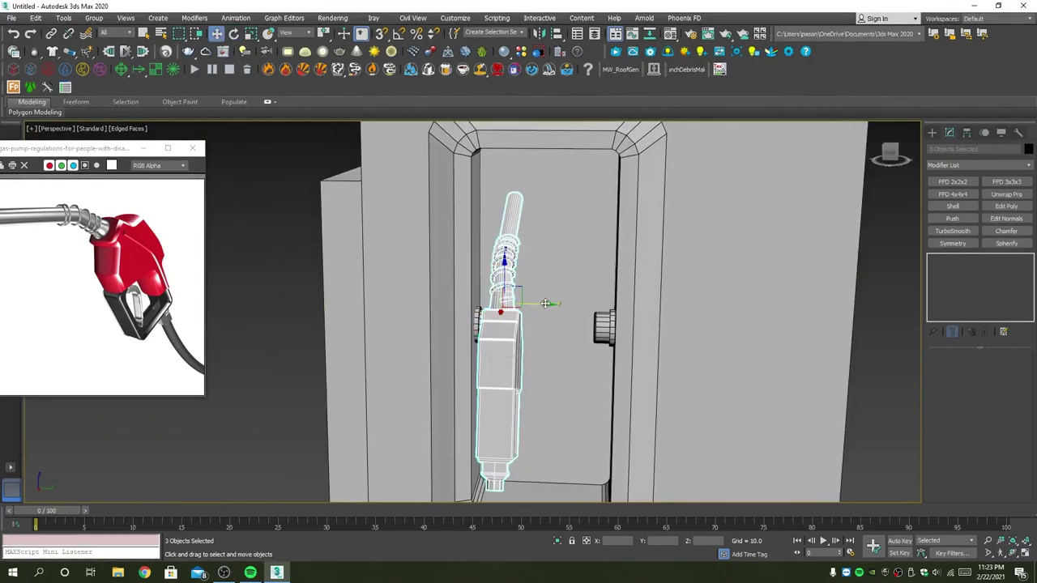
{"action": "left_click_drag", "start_coordinate": [548, 305], "coordinate": [574, 307]}
{"action": "middle_click_drag", "start_coordinate": [574, 307], "coordinate": [597, 303], "text": "alt"}
Rescale the nozzle in the Front view and slide it left toward the holder.
{"action": "key", "text": "alt+w"}
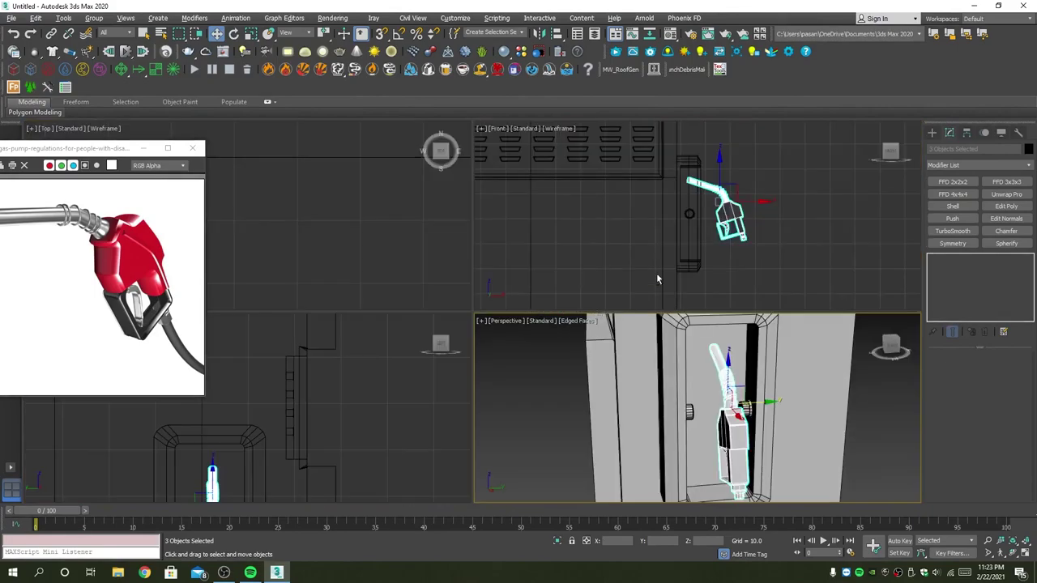
{"action": "right_click", "coordinate": [655, 278]}
{"action": "key", "text": "alt+w"}
{"action": "key", "text": "r"}
{"action": "mouse_move", "coordinate": [527, 280]}
{"action": "left_mouse_down"}
{"action": "mouse_move", "coordinate": [535, 264]}
{"action": "mouse_move", "coordinate": [522, 227]}
{"action": "mouse_move", "coordinate": [545, 209]}
{"action": "left_mouse_up"}
{"action": "key", "text": "w"}
{"action": "key", "text": "e"}
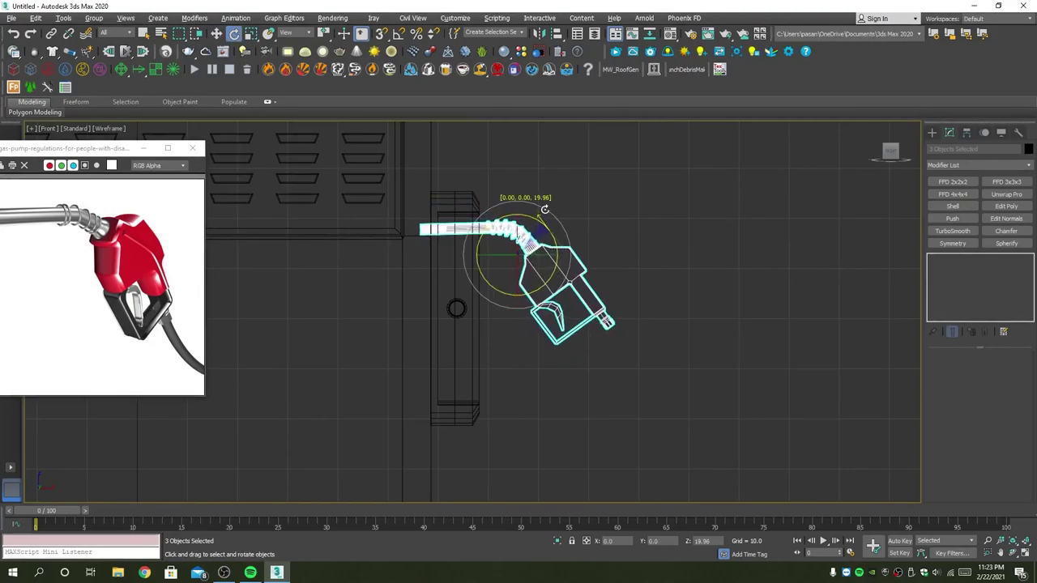
{"action": "key", "text": "w"}
{"action": "left_click_drag", "start_coordinate": [558, 247], "coordinate": [474, 251]}
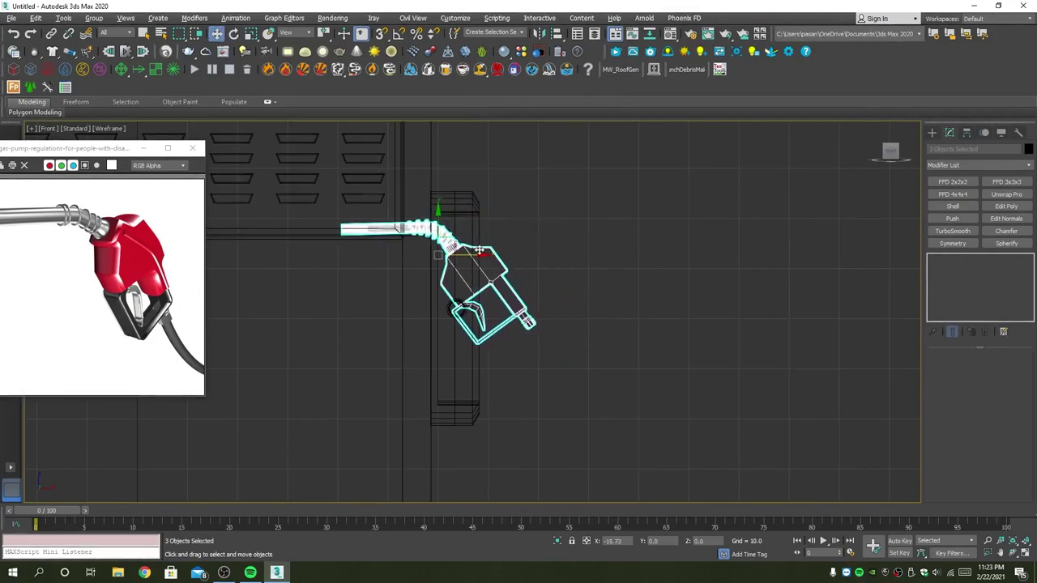
Reselect the three nozzle parts, raise them slightly and nudge them left.
{"action": "left_click", "coordinate": [437, 220]}
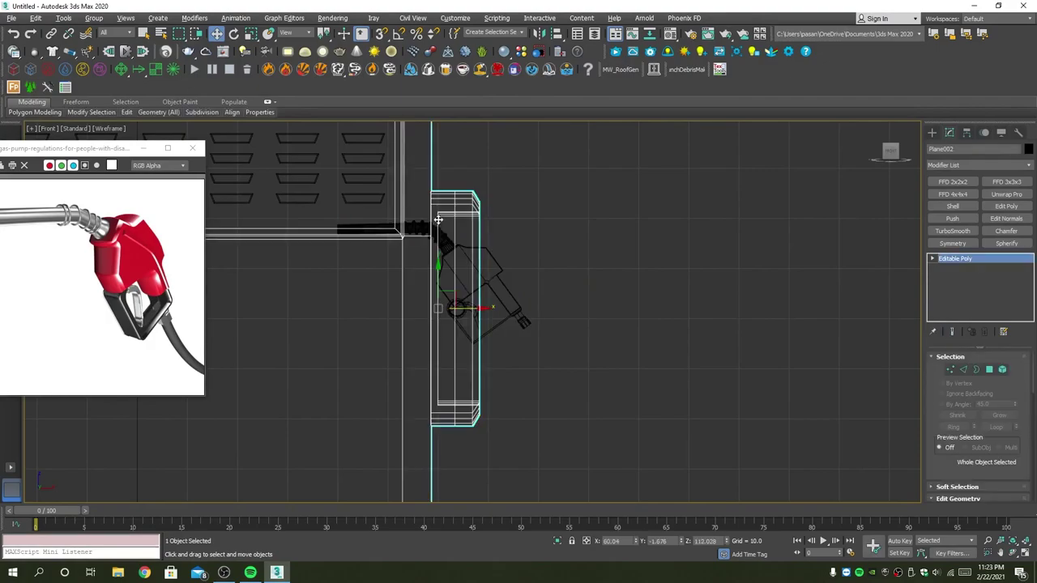
{"action": "left_click", "coordinate": [473, 260]}
{"action": "left_click_drag", "start_coordinate": [435, 230], "coordinate": [437, 216]}
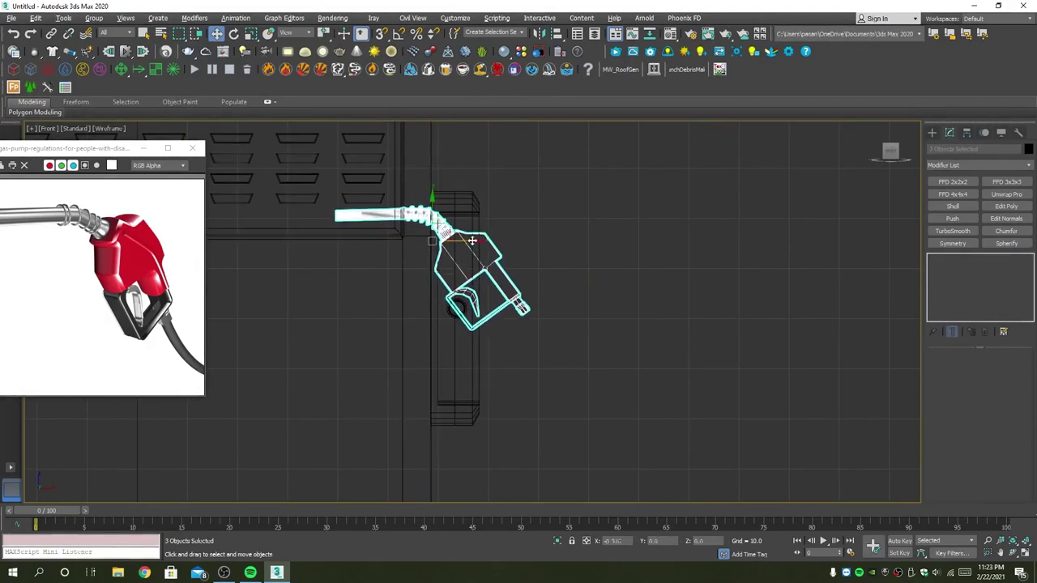
{"action": "mouse_move", "coordinate": [484, 241]}
{"action": "left_mouse_down"}
{"action": "mouse_move", "coordinate": [443, 229]}
{"action": "mouse_move", "coordinate": [463, 256]}
{"action": "left_mouse_up"}
{"action": "key", "text": "r"}
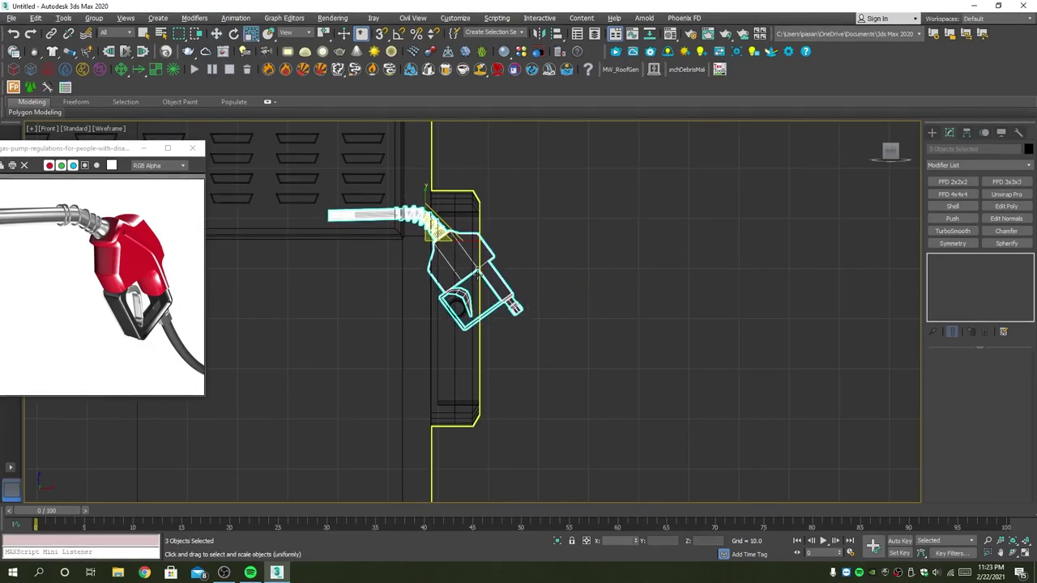
{"action": "key", "text": "w"}
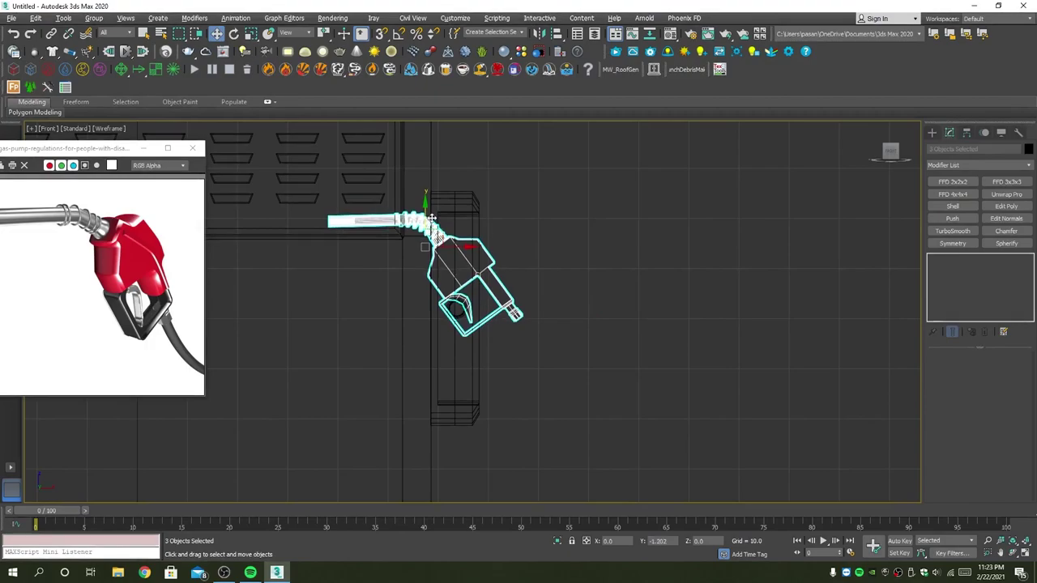
Check the nozzle's fit in the holder from a front-on Perspective view.
{"action": "key", "text": "alt+w"}
{"action": "key", "text": "alt+w"}
{"action": "middle_click_drag", "start_coordinate": [683, 388], "coordinate": [721, 387], "text": "alt"}
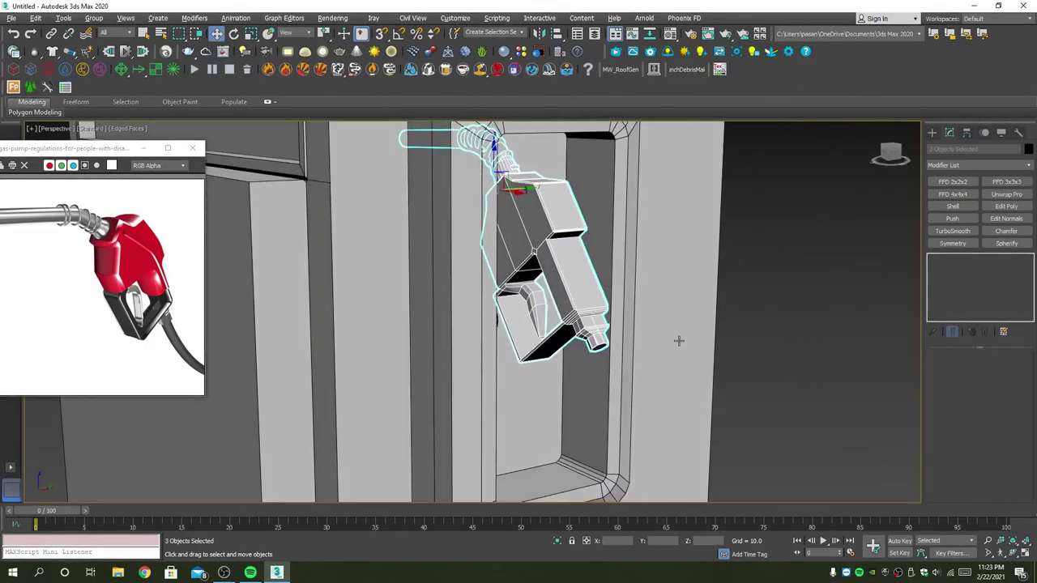
{"action": "mouse_move", "coordinate": [679, 341]}
{"action": "middle_mouse_down", "text": "alt"}
{"action": "mouse_move", "coordinate": [567, 325]}
{"action": "mouse_move", "coordinate": [561, 310]}
{"action": "middle_mouse_up", "text": "alt"}
{"action": "left_click", "coordinate": [560, 308]}
{"action": "scroll", "coordinate": [543, 310], "scroll_direction": "up", "scroll_amount": 5}
Bridge the facing end polygons of the left and right holder knobs into one tube through the handle.
{"action": "key", "text": "4"}
{"action": "left_click", "coordinate": [543, 308]}
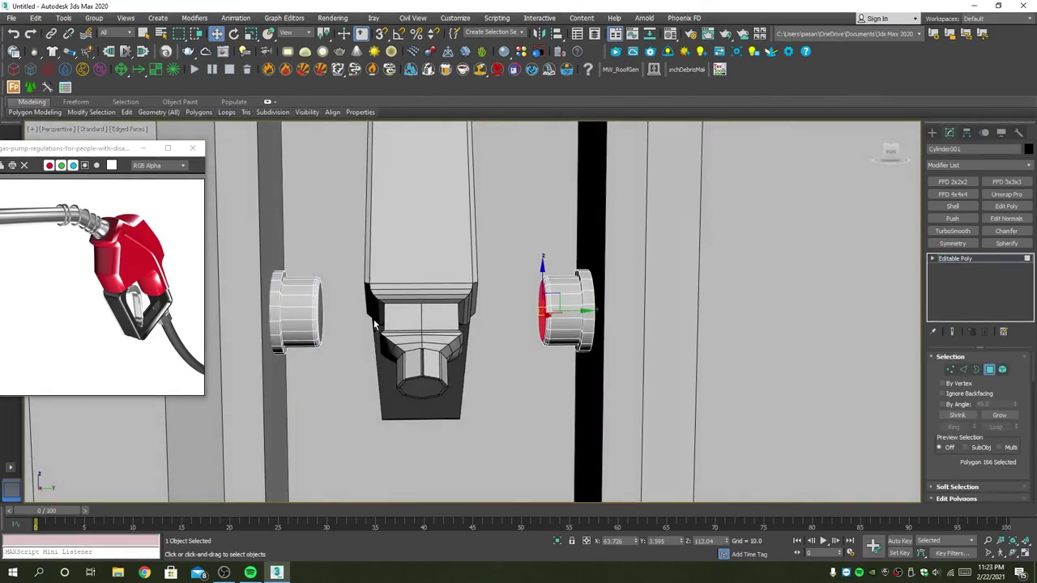
{"action": "left_click", "coordinate": [321, 305]}
{"action": "middle_click_drag", "start_coordinate": [321, 305], "coordinate": [410, 335], "text": "alt"}
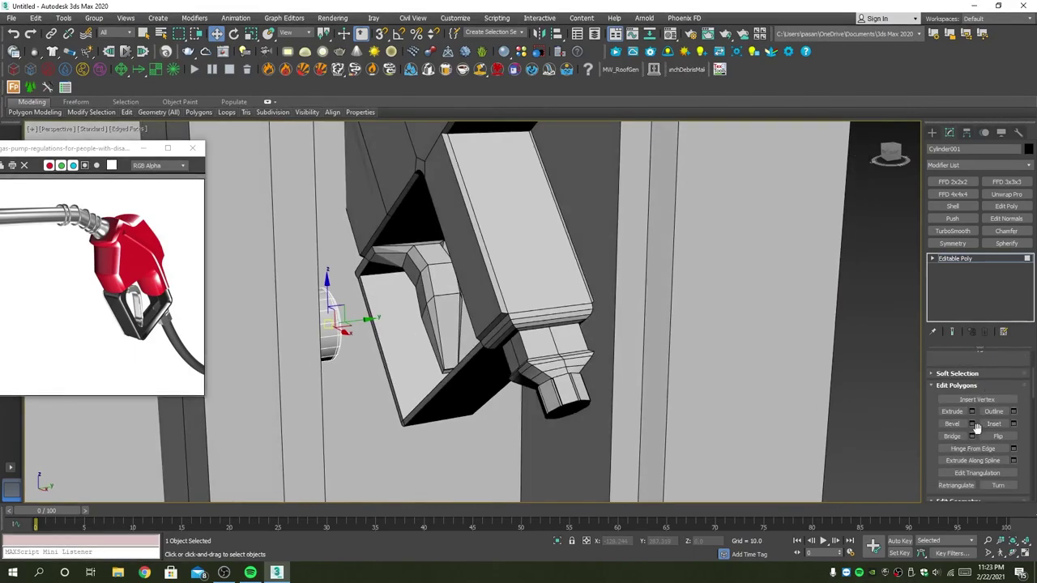
{"action": "left_click", "coordinate": [972, 436]}
{"action": "mouse_move", "coordinate": [576, 334]}
{"action": "middle_mouse_down", "text": "alt"}
{"action": "mouse_move", "coordinate": [520, 334]}
{"action": "mouse_move", "coordinate": [528, 342]}
{"action": "middle_mouse_up", "text": "alt"}
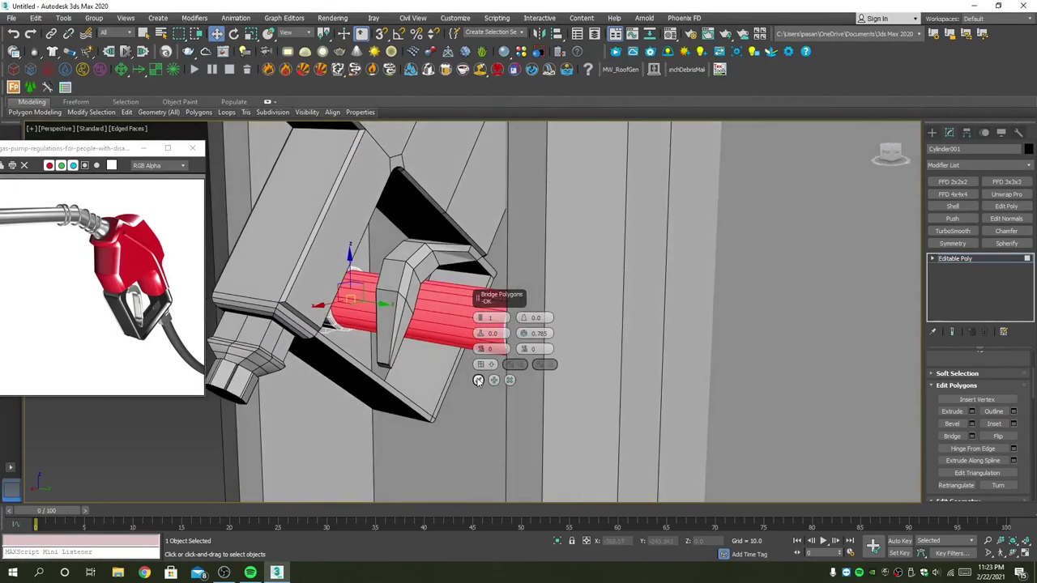
{"action": "left_click", "coordinate": [478, 380]}
{"action": "key", "text": "4"}
{"action": "middle_click_drag", "start_coordinate": [476, 378], "coordinate": [559, 356], "text": "alt"}
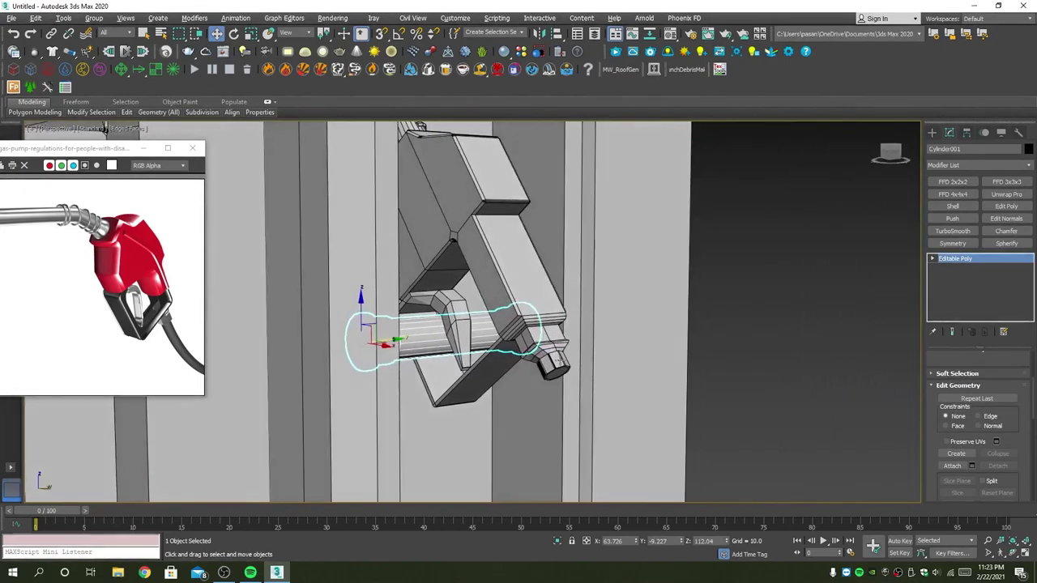
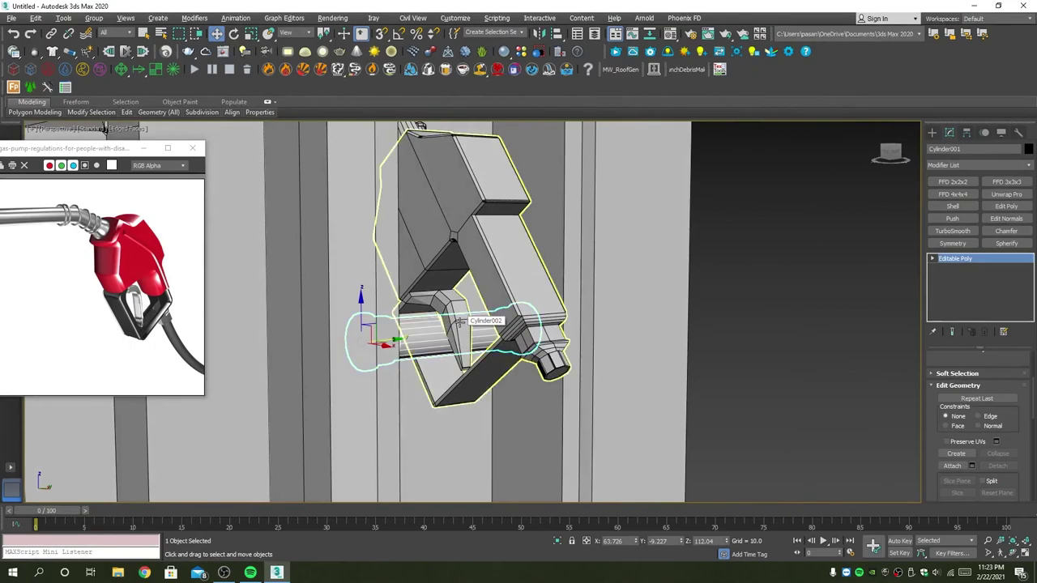
Select the nozzle body together with its hose and grip.
{"action": "middle_click_drag", "start_coordinate": [459, 322], "coordinate": [478, 331], "text": "alt"}
{"action": "scroll", "coordinate": [481, 332], "scroll_direction": "down", "scroll_amount": 4}
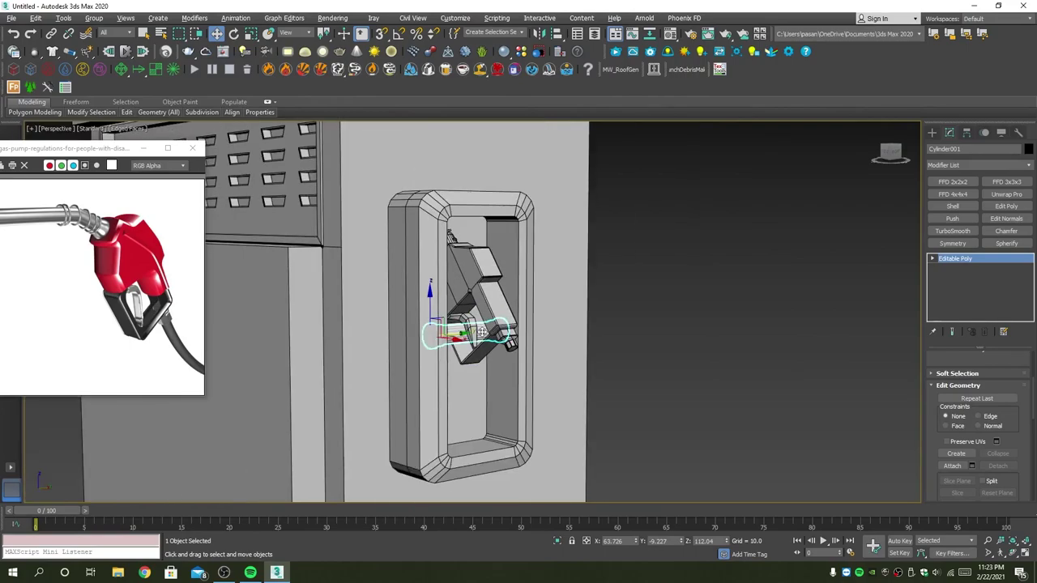
{"action": "middle_click_drag", "start_coordinate": [483, 332], "coordinate": [489, 333], "text": "alt"}
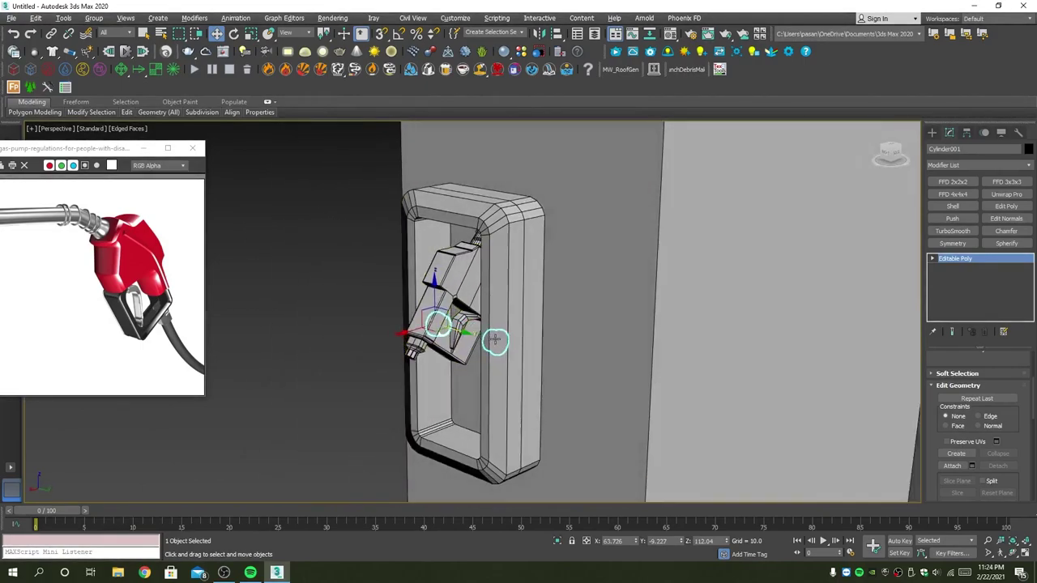
{"action": "middle_click_drag", "start_coordinate": [460, 332], "coordinate": [567, 338], "text": "alt"}
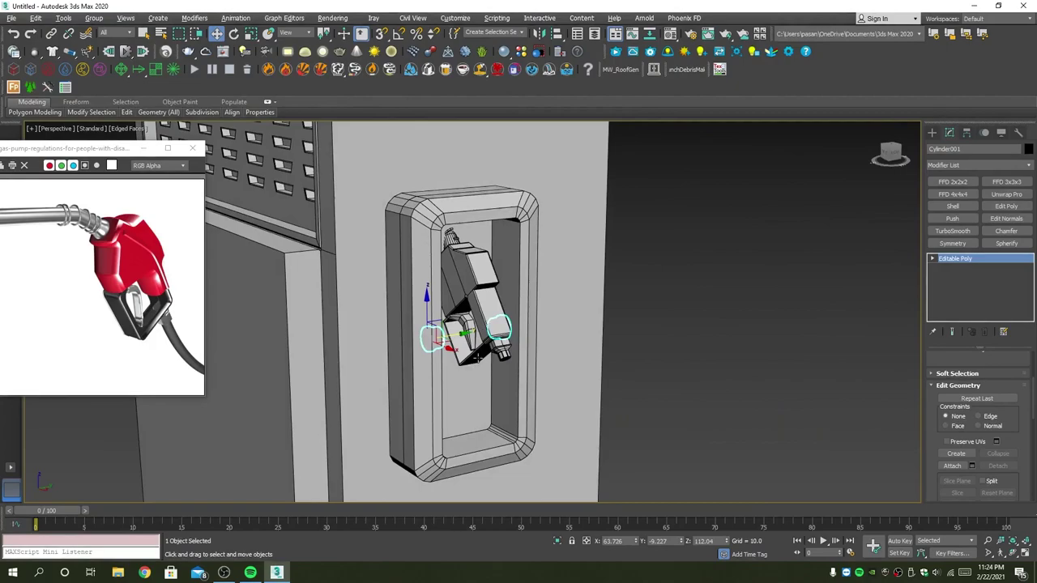
{"action": "scroll", "coordinate": [478, 357], "scroll_direction": "up", "scroll_amount": 2}
{"action": "scroll", "coordinate": [485, 347], "scroll_direction": "down", "scroll_amount": 1}
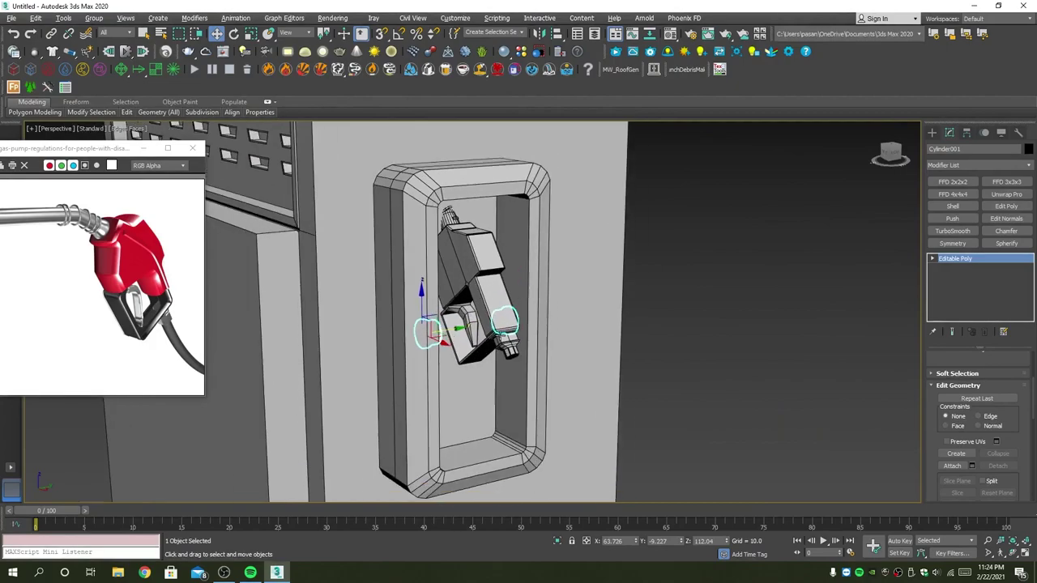
{"action": "left_click", "coordinate": [486, 324]}
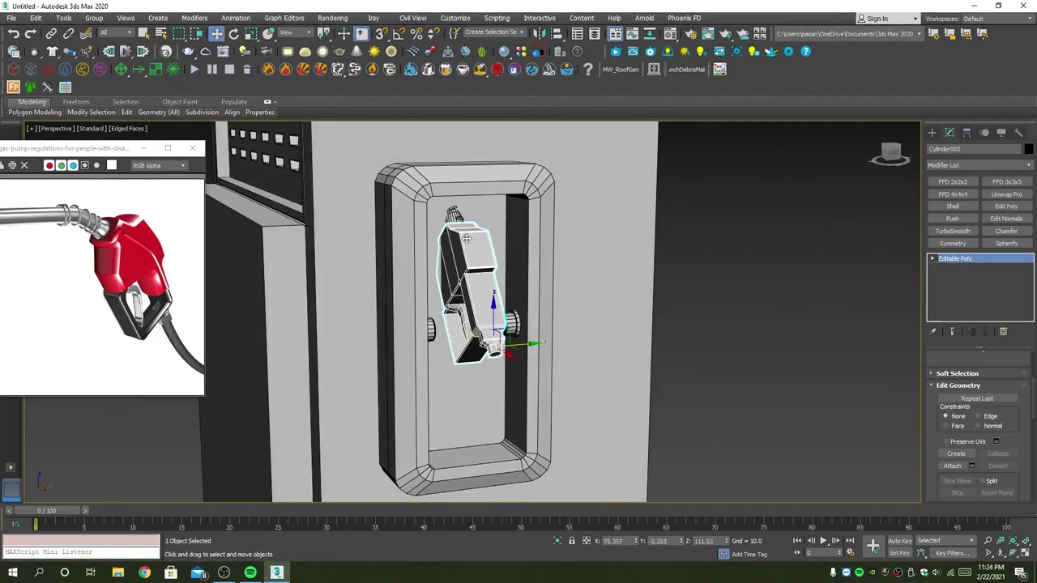
{"action": "key", "text": "z"}
{"action": "left_click", "coordinate": [457, 213], "text": "ctrl"}
{"action": "scroll", "coordinate": [486, 300], "scroll_direction": "down", "scroll_amount": 2}
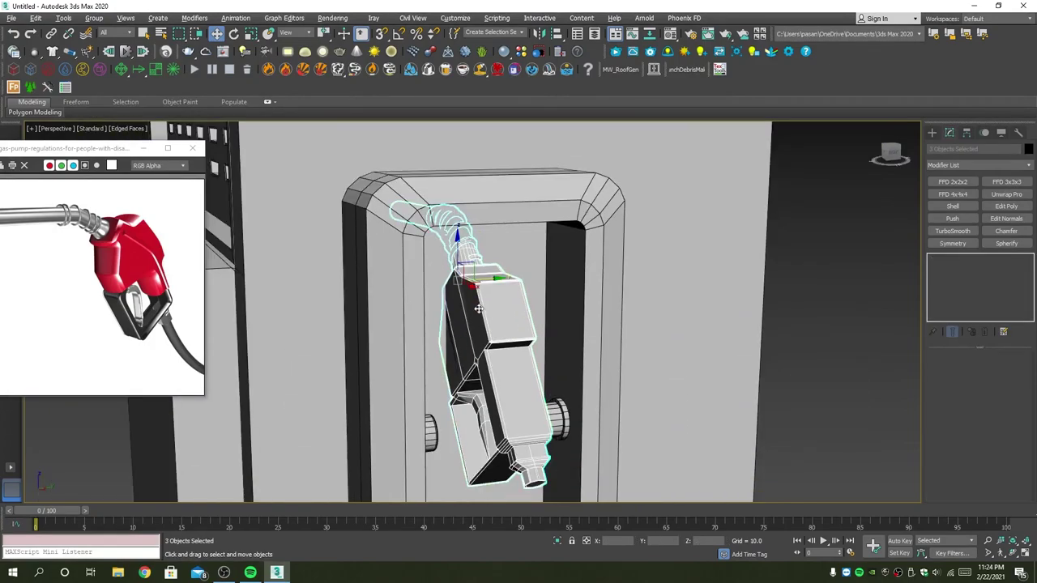
{"action": "middle_click_drag", "start_coordinate": [486, 300], "coordinate": [510, 295], "text": "alt"}
In the maximized Front view, shift the nozzle assembly right and rotate it about Z.
{"action": "key", "text": "alt+w"}
{"action": "key", "text": "alt+w"}
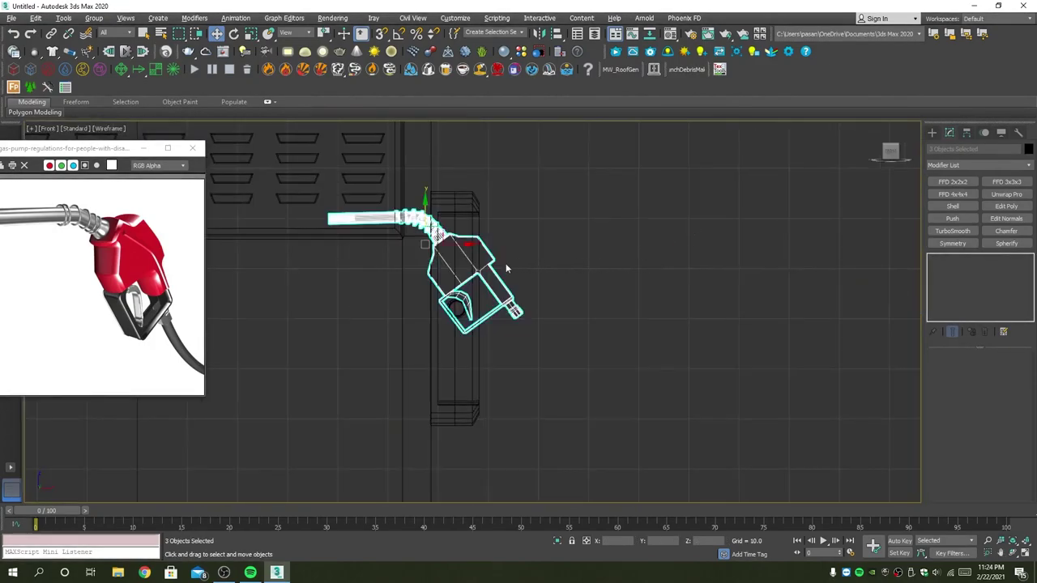
{"action": "mouse_move", "coordinate": [460, 246]}
{"action": "left_mouse_down"}
{"action": "mouse_move", "coordinate": [530, 246]}
{"action": "mouse_move", "coordinate": [563, 267]}
{"action": "mouse_move", "coordinate": [568, 290]}
{"action": "mouse_move", "coordinate": [556, 232]}
{"action": "mouse_move", "coordinate": [538, 212]}
{"action": "left_mouse_up"}
{"action": "key", "text": "e"}
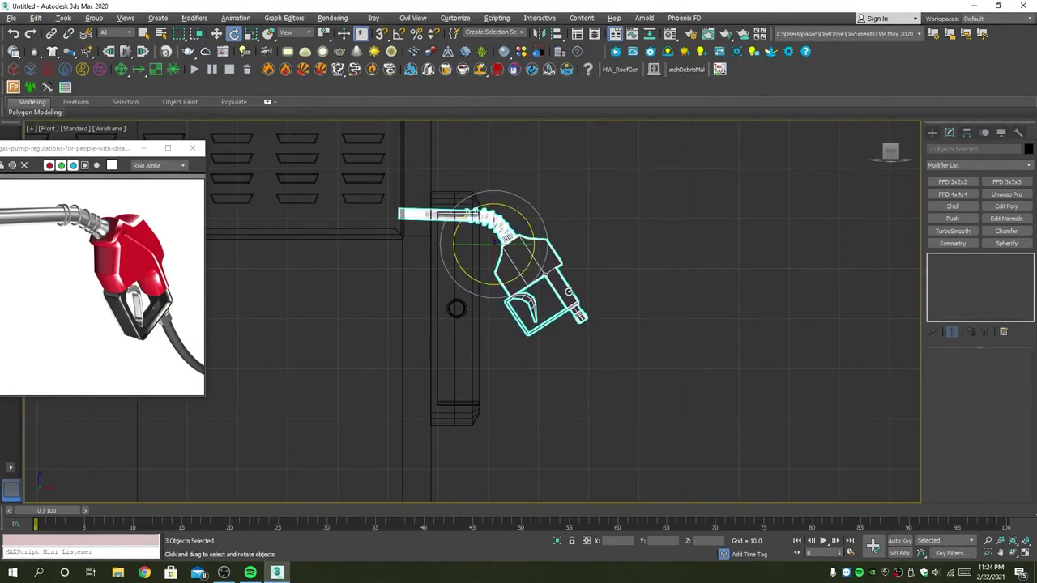
{"action": "key", "text": "alt+w"}
{"action": "key", "text": "alt+w"}
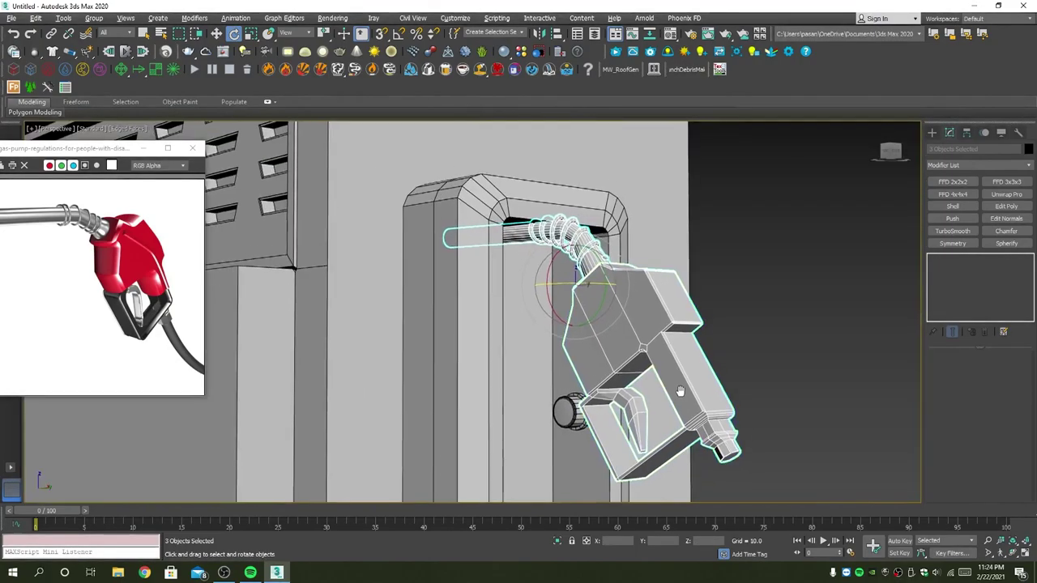
{"action": "middle_click_drag", "start_coordinate": [681, 392], "coordinate": [682, 383], "text": "alt"}
Move the tilted nozzle assembly back left so it hangs over the holder.
{"action": "key", "text": "w"}
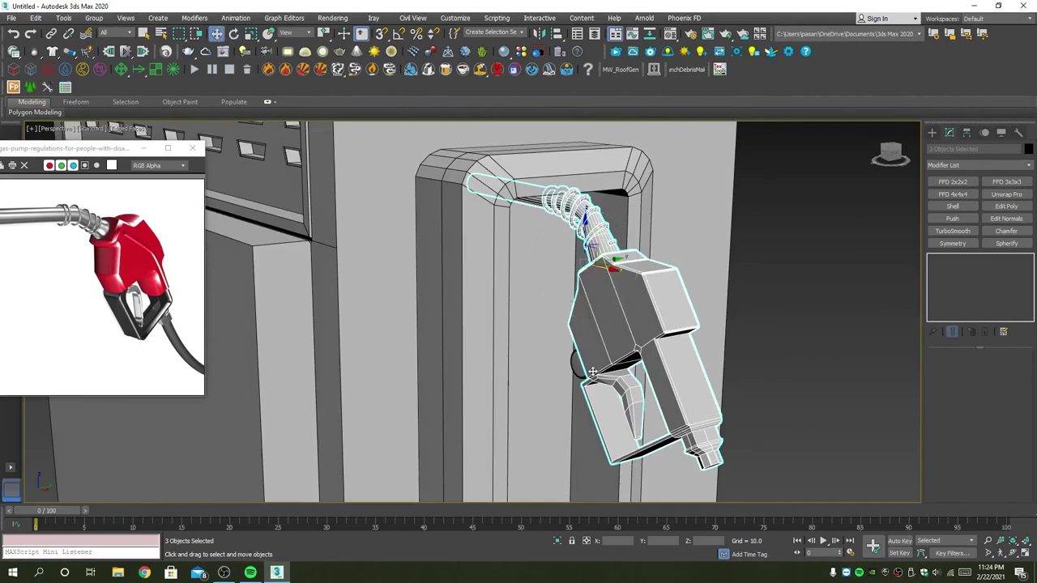
{"action": "scroll", "coordinate": [589, 372], "scroll_direction": "down", "scroll_amount": 5}
{"action": "middle_click_drag", "start_coordinate": [589, 372], "coordinate": [589, 289], "text": "alt"}
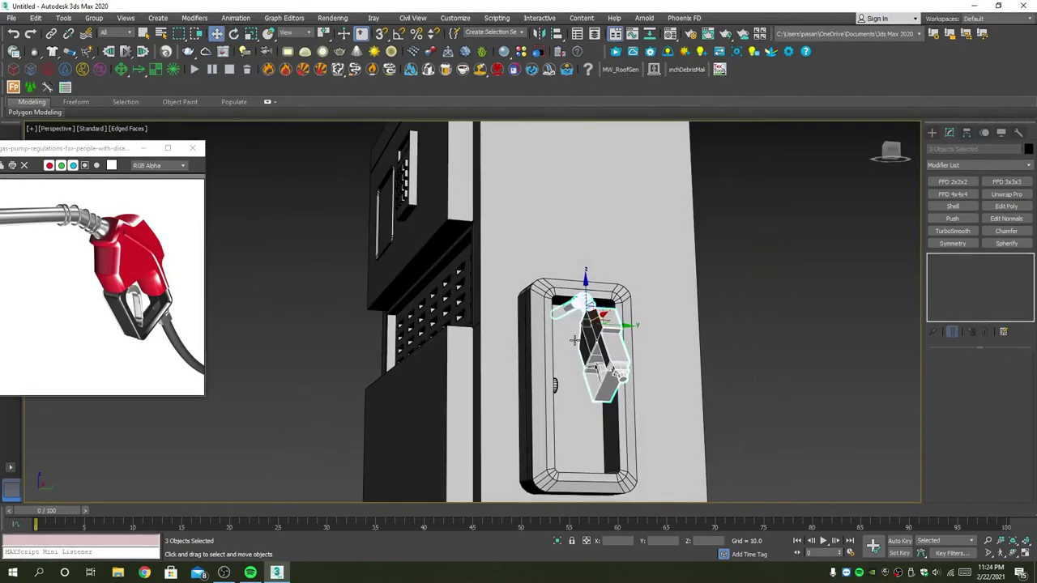
{"action": "left_click_drag", "start_coordinate": [589, 289], "coordinate": [599, 324]}
{"action": "mouse_move", "coordinate": [599, 324]}
{"action": "middle_mouse_down", "text": "alt"}
{"action": "mouse_move", "coordinate": [620, 350]}
{"action": "mouse_move", "coordinate": [593, 373]}
{"action": "mouse_move", "coordinate": [600, 366]}
{"action": "middle_mouse_up", "text": "alt"}
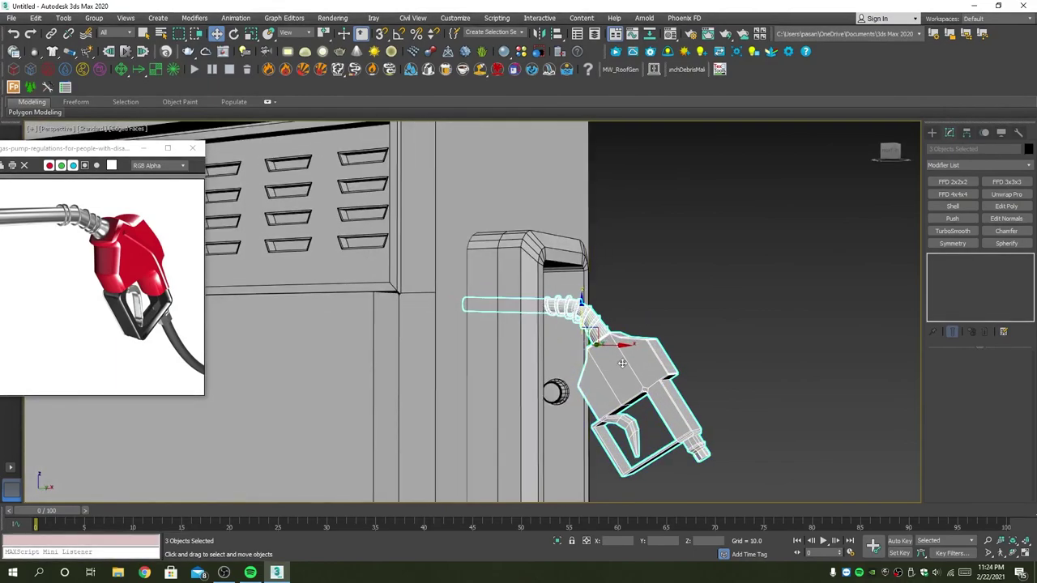
{"action": "key", "text": "alt+w"}
{"action": "key", "text": "alt+w"}
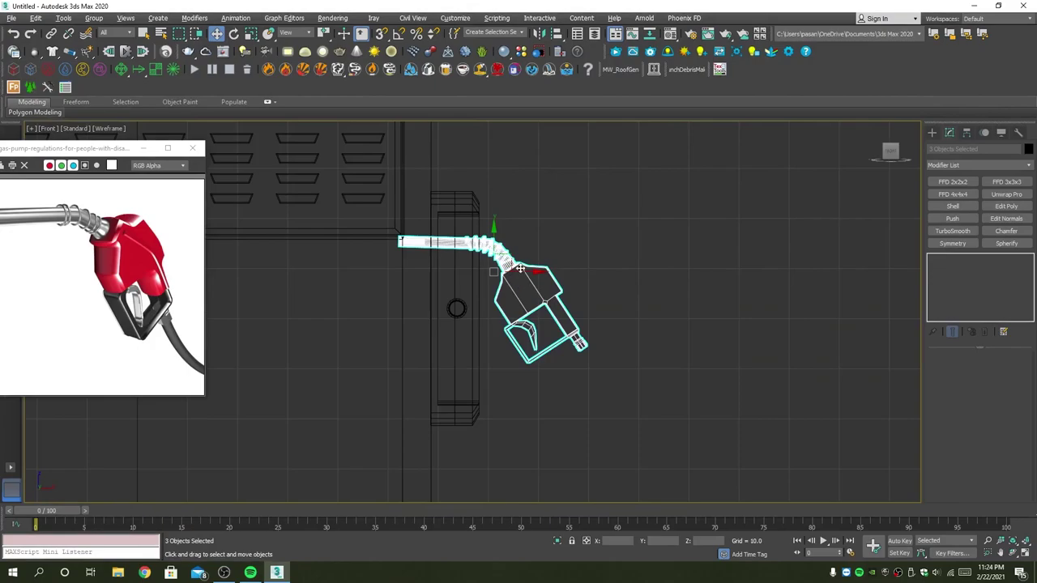
{"action": "left_click_drag", "start_coordinate": [526, 270], "coordinate": [468, 276]}
Lower the round cylinder peg along Y inside the nozzle holder.
{"action": "left_click", "coordinate": [456, 303]}
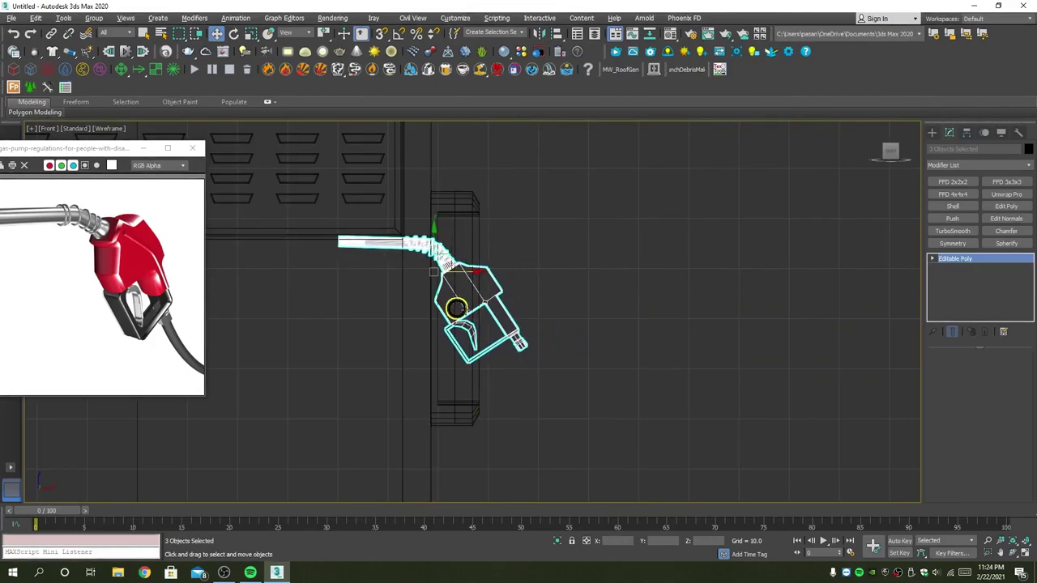
{"action": "scroll", "coordinate": [450, 334], "scroll_direction": "up", "scroll_amount": 3}
{"action": "left_click_drag", "start_coordinate": [439, 237], "coordinate": [442, 267]}
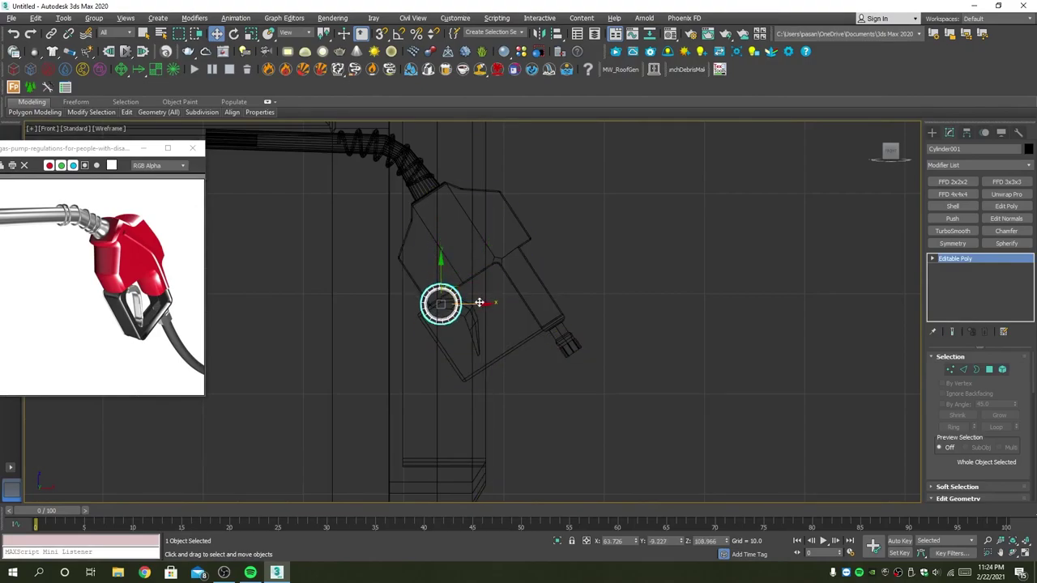
{"action": "key", "text": "p"}
{"action": "middle_click_drag", "start_coordinate": [639, 421], "coordinate": [655, 417], "text": "alt"}
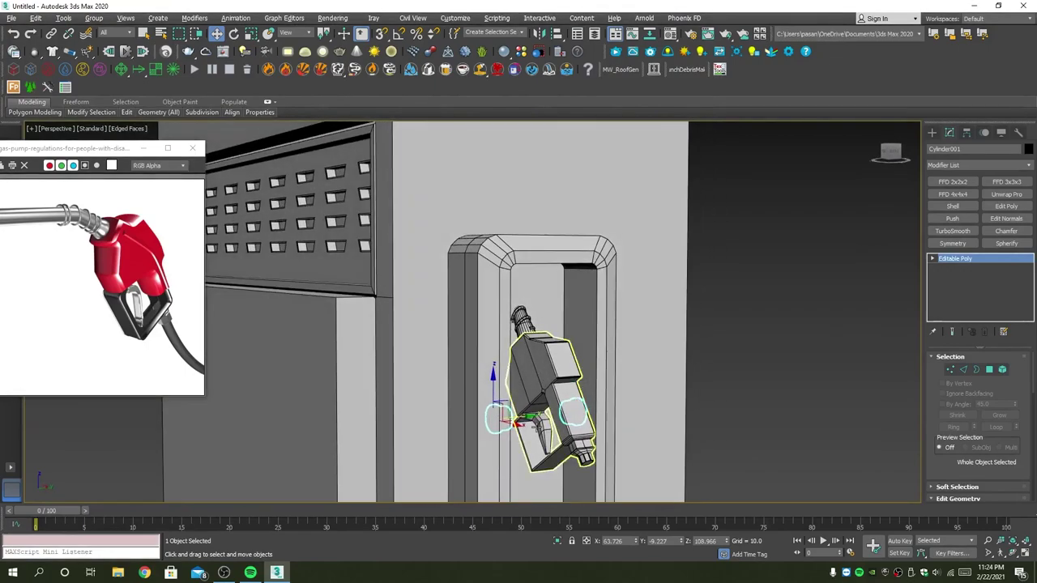
Select the nozzle body and hose and view the pump straight on.
{"action": "left_click", "coordinate": [543, 393]}
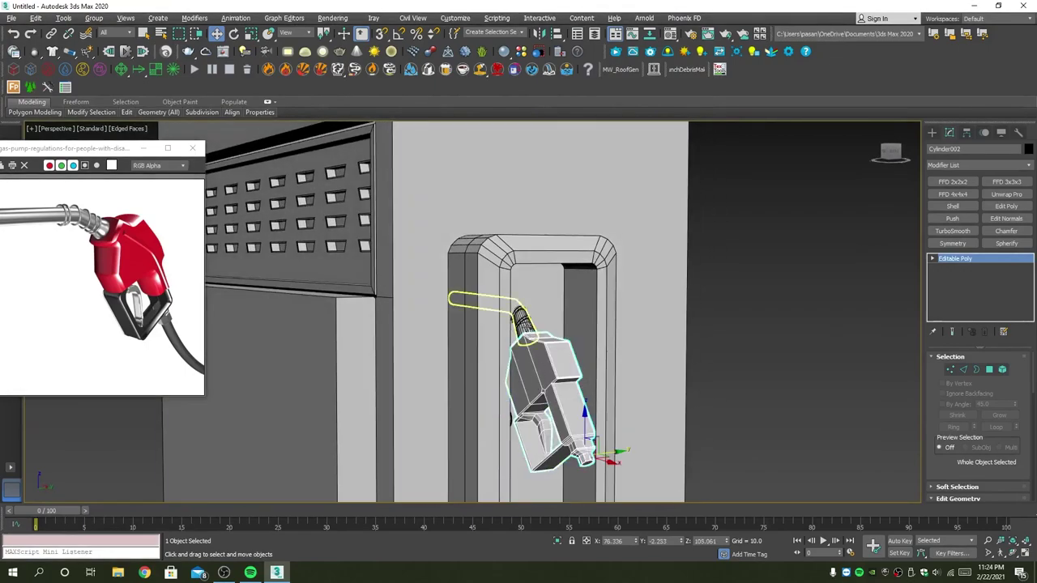
{"action": "left_click", "coordinate": [523, 320], "text": "ctrl"}
{"action": "mouse_move", "coordinate": [538, 347]}
{"action": "middle_mouse_down", "text": "alt"}
{"action": "mouse_move", "coordinate": [506, 358]}
{"action": "mouse_move", "coordinate": [525, 366]}
{"action": "middle_mouse_up", "text": "alt"}
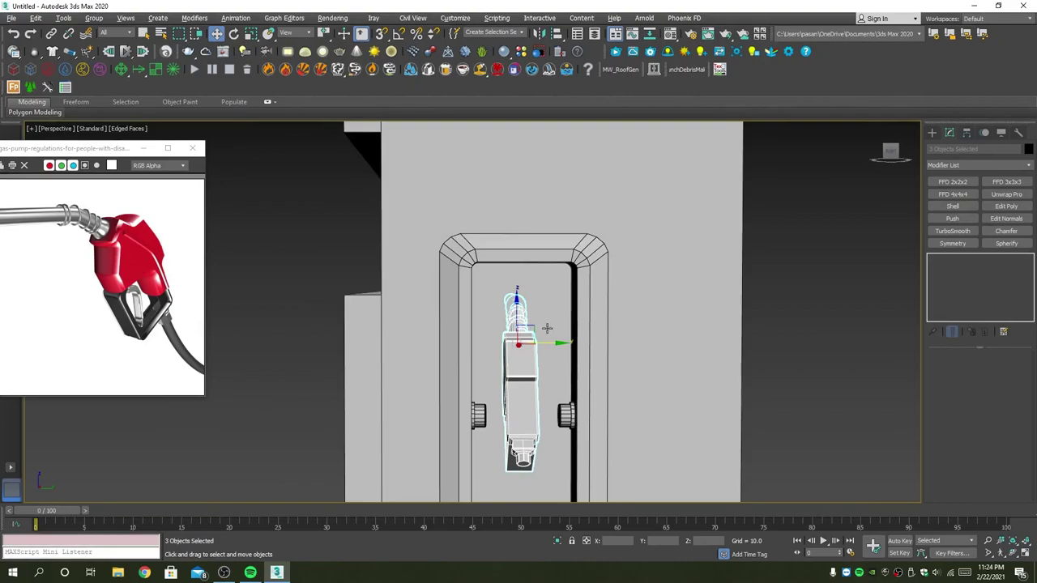
{"action": "scroll", "coordinate": [523, 281], "scroll_direction": "up", "scroll_amount": 2}
{"action": "scroll", "coordinate": [509, 243], "scroll_direction": "up", "scroll_amount": 3}
Select the holder frame's top and bottom edges in Edge mode and preview a Connect.
{"action": "left_click", "coordinate": [508, 237]}
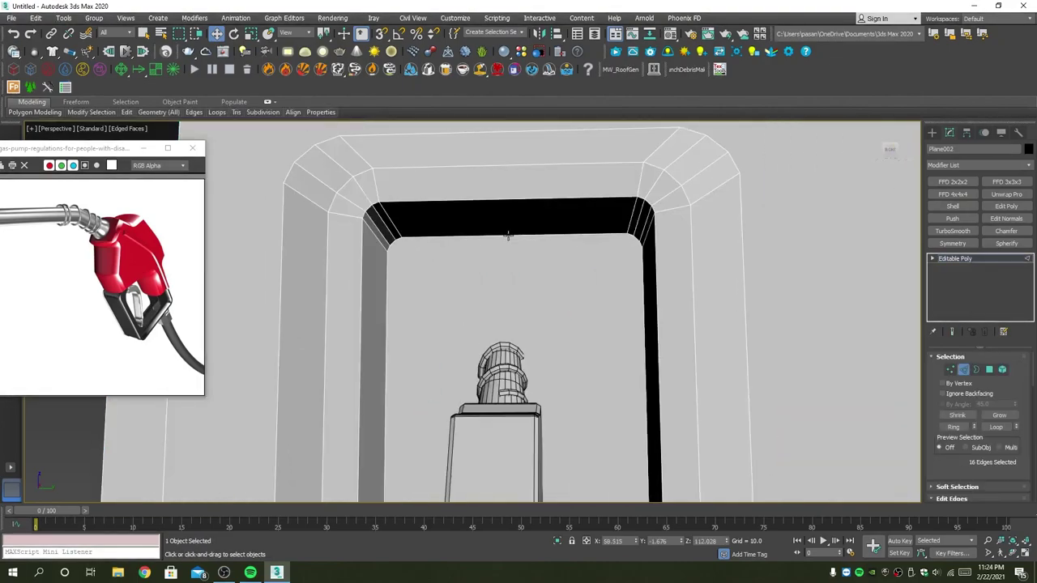
{"action": "key", "text": "2"}
{"action": "left_click", "coordinate": [506, 234]}
{"action": "middle_click_drag", "start_coordinate": [524, 277], "coordinate": [528, 479], "text": "alt"}
{"action": "left_click", "coordinate": [526, 479], "text": "ctrl"}
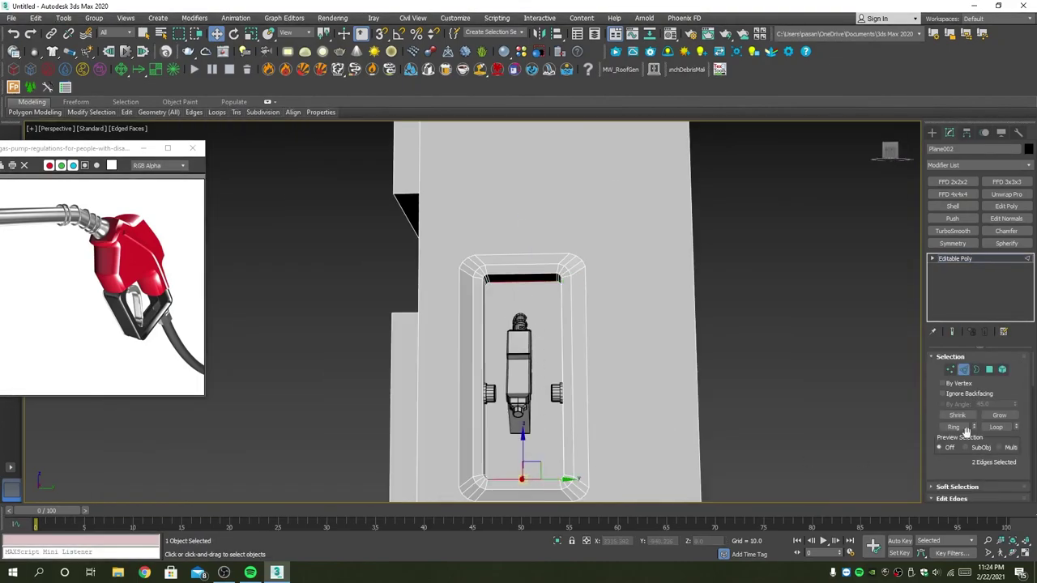
{"action": "scroll", "coordinate": [1001, 442], "scroll_direction": "down", "scroll_amount": 2}
{"action": "scroll", "coordinate": [1005, 458], "scroll_direction": "down", "scroll_amount": 2}
{"action": "left_click", "coordinate": [1014, 465]}
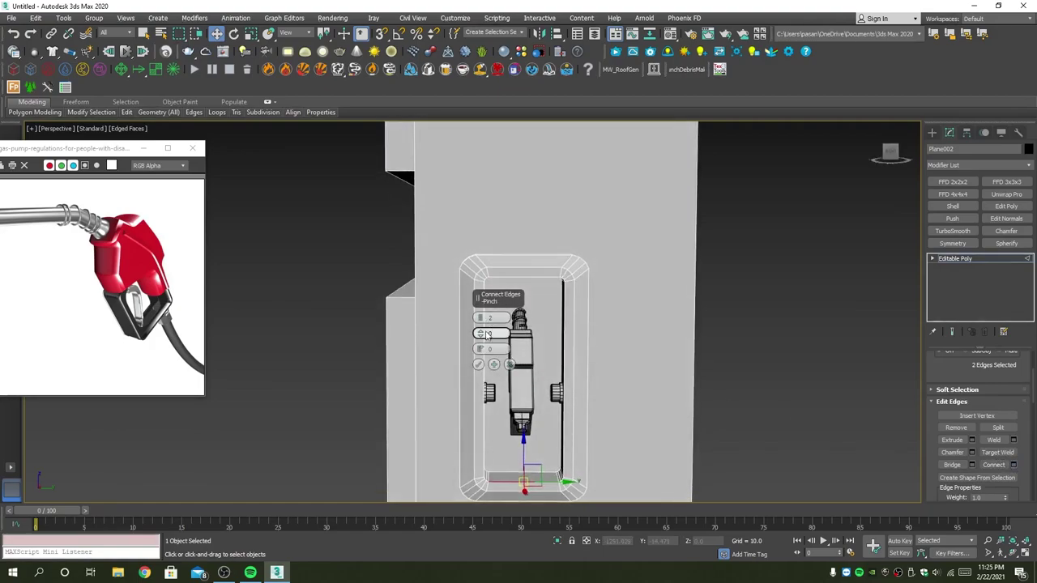
{"action": "scroll", "coordinate": [533, 482], "scroll_direction": "up", "scroll_amount": 2}
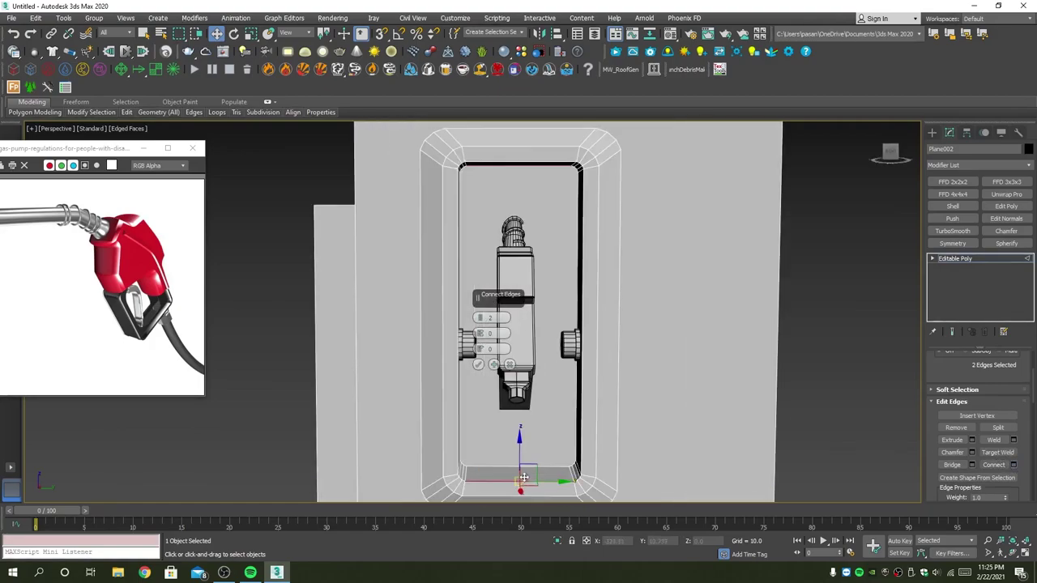
{"action": "mouse_move", "coordinate": [524, 476]}
{"action": "middle_mouse_down", "text": "alt"}
{"action": "mouse_move", "coordinate": [509, 465]}
{"action": "mouse_move", "coordinate": [541, 466]}
{"action": "middle_mouse_up", "text": "alt"}
{"action": "left_click", "coordinate": [510, 365]}
Connect the top and bottom edges with 2 segments, spread them apart, and confirm.
{"action": "left_click", "coordinate": [541, 466]}
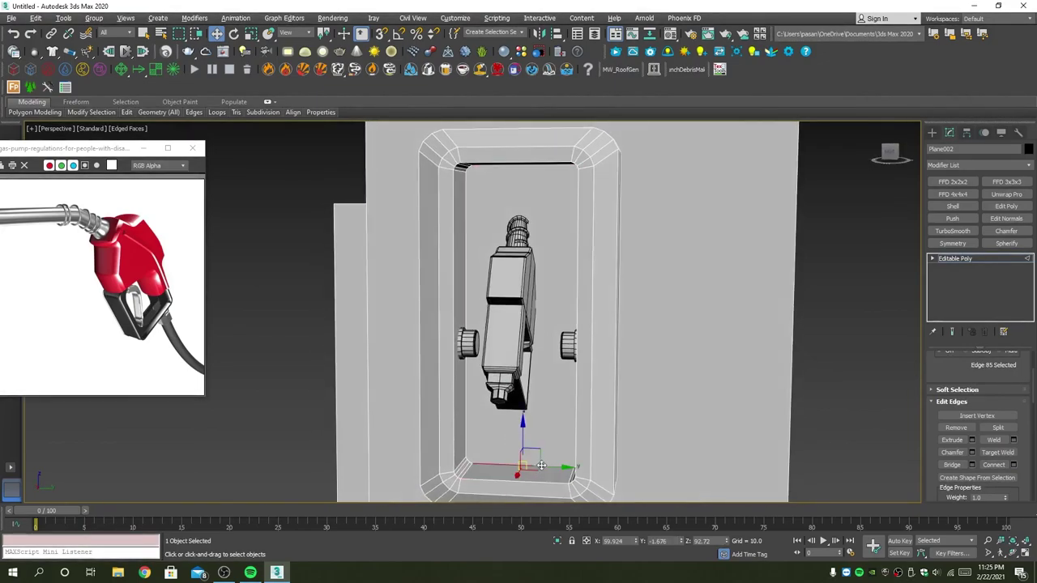
{"action": "left_click", "coordinate": [494, 151], "text": "ctrl"}
{"action": "middle_click_drag", "start_coordinate": [493, 154], "coordinate": [495, 171], "text": "alt"}
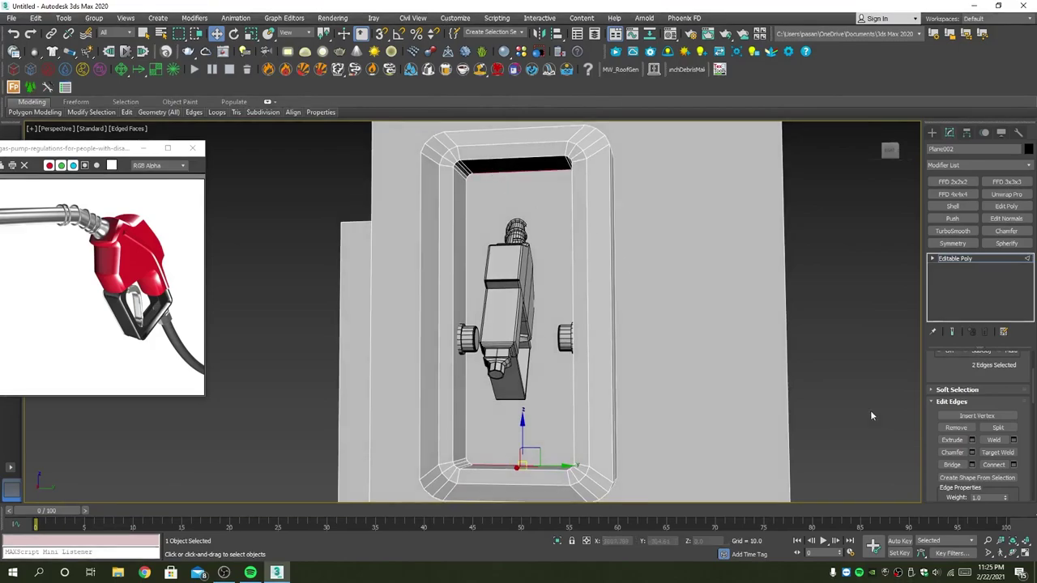
{"action": "left_click", "coordinate": [1014, 464]}
{"action": "mouse_move", "coordinate": [547, 291]}
{"action": "middle_mouse_down", "text": "alt"}
{"action": "mouse_move", "coordinate": [561, 316]}
{"action": "mouse_move", "coordinate": [486, 324]}
{"action": "middle_mouse_up", "text": "alt"}
{"action": "left_click", "coordinate": [190, 149]}
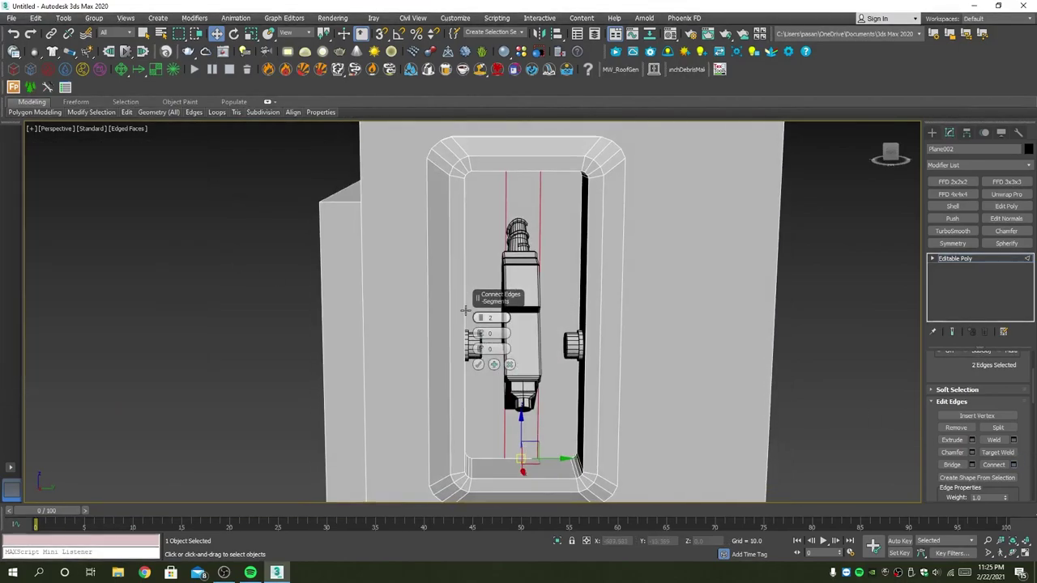
{"action": "mouse_move", "coordinate": [479, 317]}
{"action": "left_mouse_down"}
{"action": "mouse_move", "coordinate": [480, 298]}
{"action": "mouse_move", "coordinate": [489, 313]}
{"action": "mouse_move", "coordinate": [488, 247]}
{"action": "left_mouse_up"}
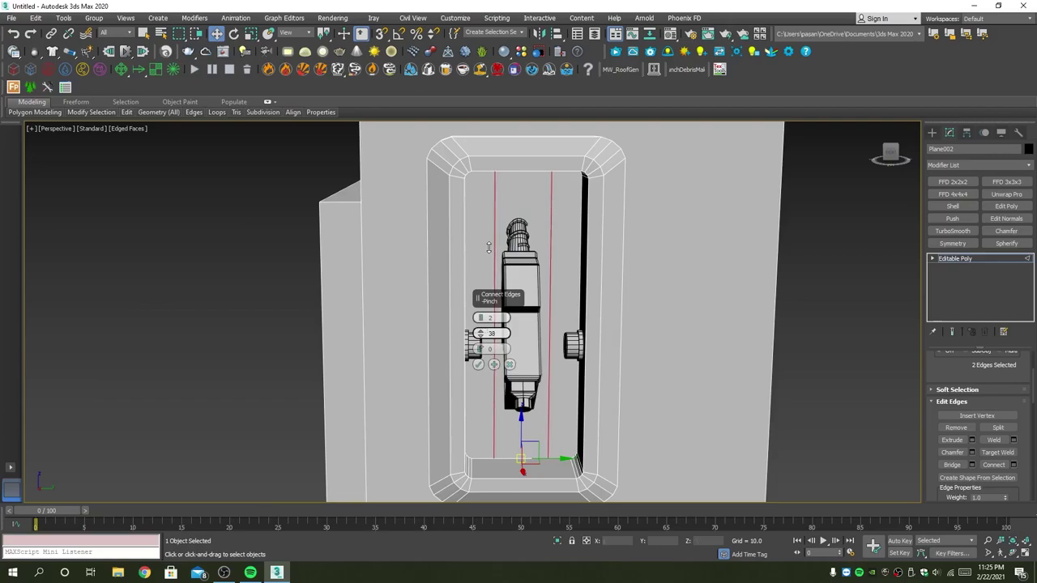
{"action": "left_click_drag", "start_coordinate": [479, 354], "coordinate": [485, 349]}
{"action": "right_click", "coordinate": [483, 350]}
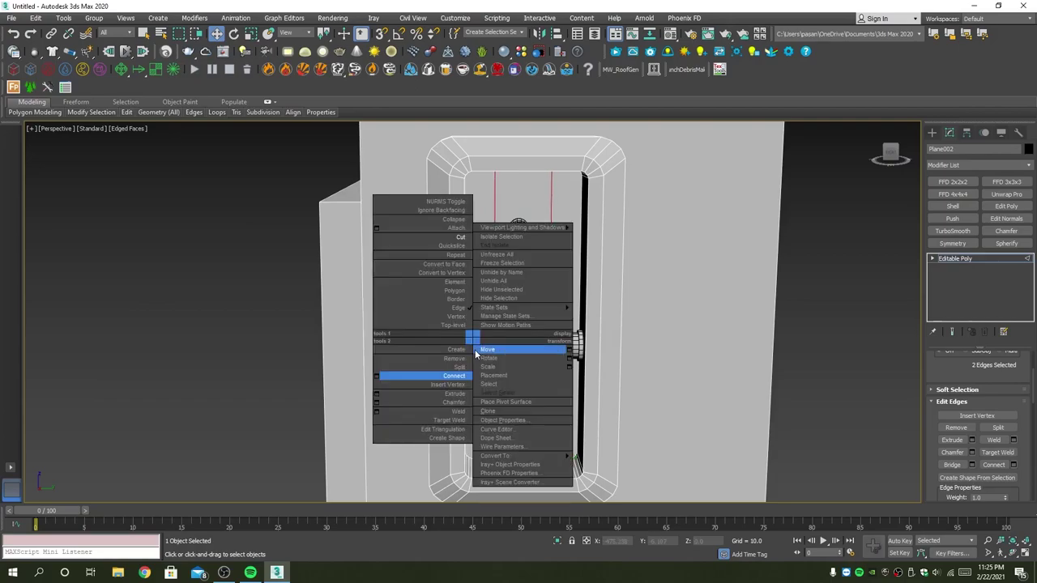
{"action": "left_click", "coordinate": [602, 309]}
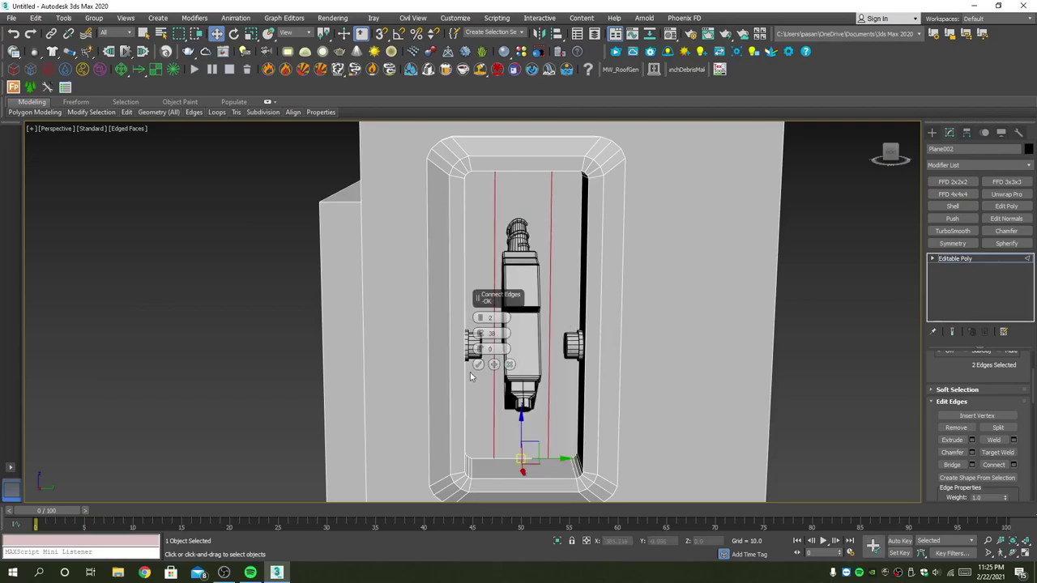
{"action": "left_click", "coordinate": [478, 363]}
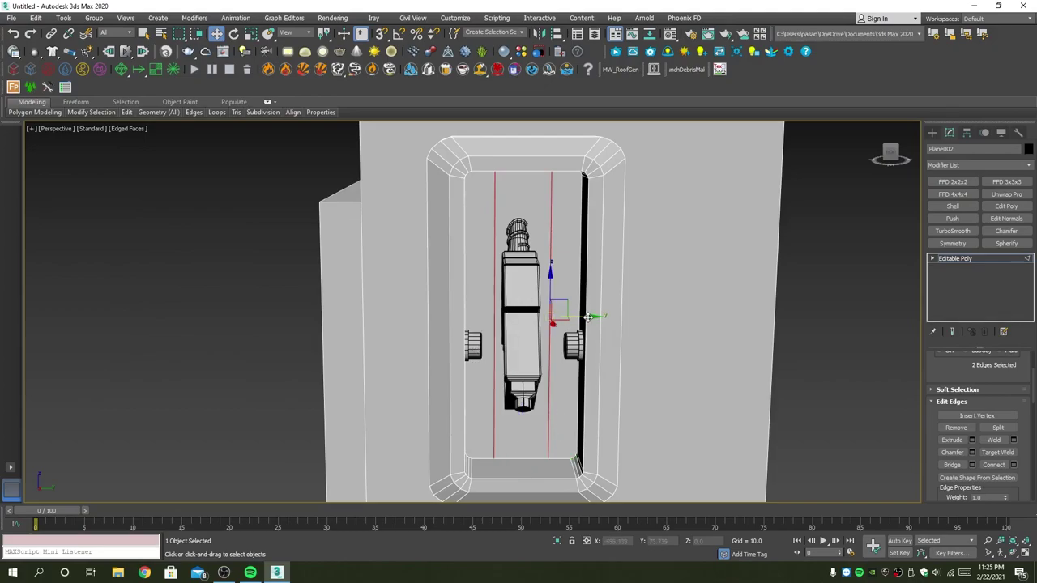
Bevel the holster's middle strip polygon inward with outline -0.6, then leave Polygon mode.
{"action": "key", "text": "4"}
{"action": "left_click", "coordinate": [531, 349]}
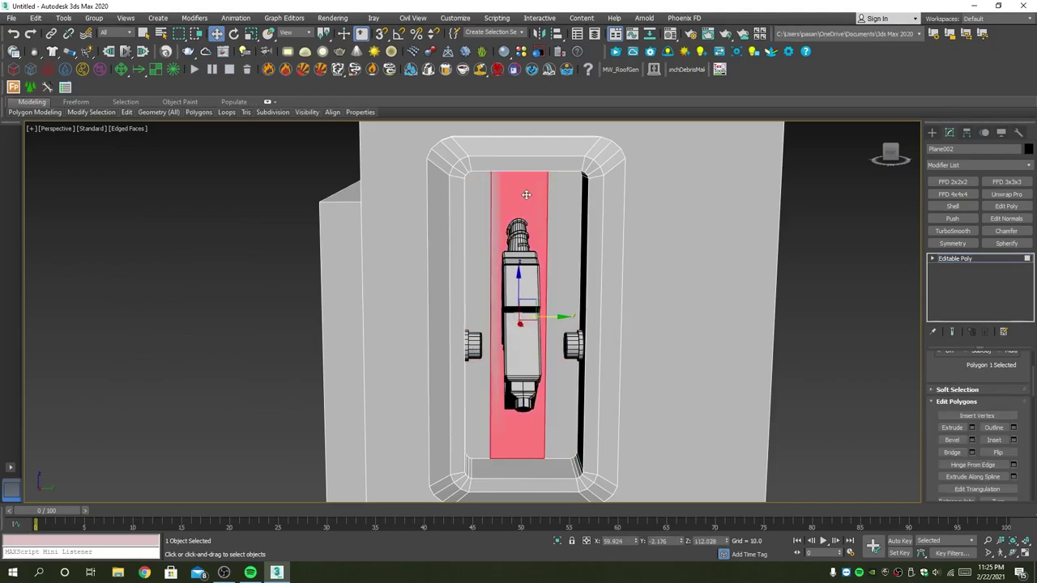
{"action": "left_click", "coordinate": [972, 441]}
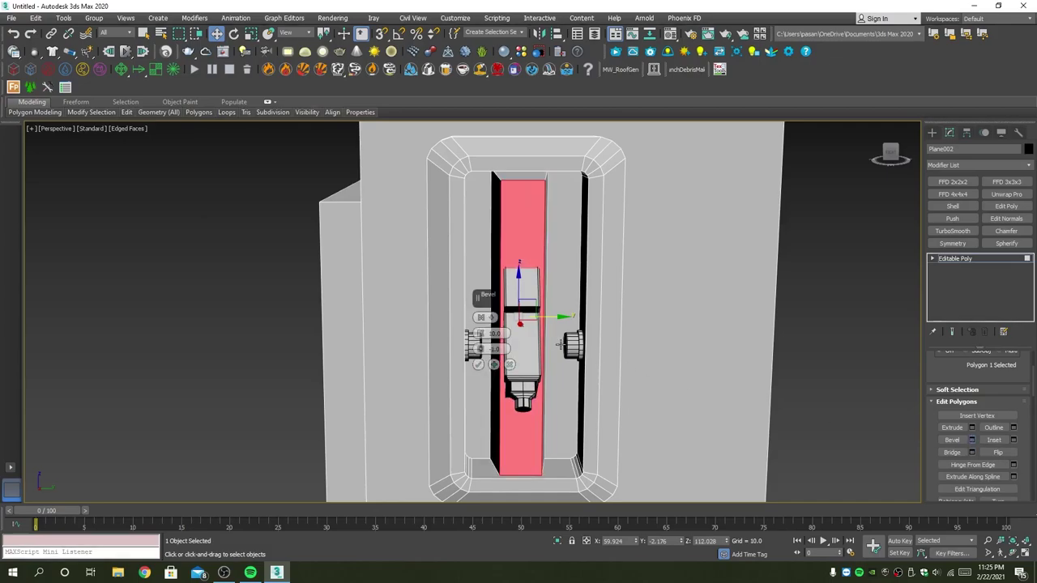
{"action": "left_click_drag", "start_coordinate": [478, 350], "coordinate": [492, 397]}
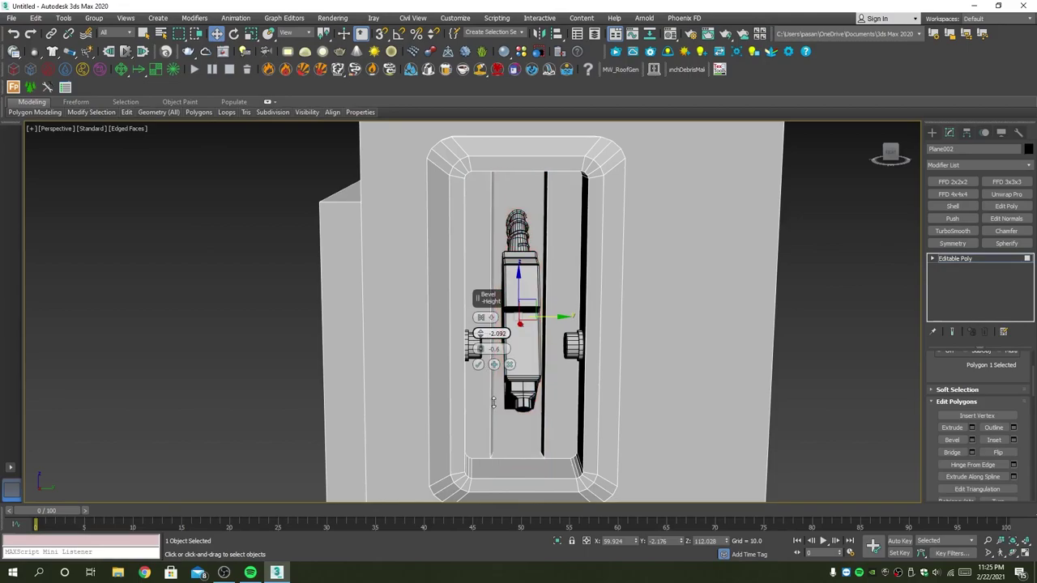
{"action": "middle_click_drag", "start_coordinate": [492, 395], "coordinate": [525, 369], "text": "alt"}
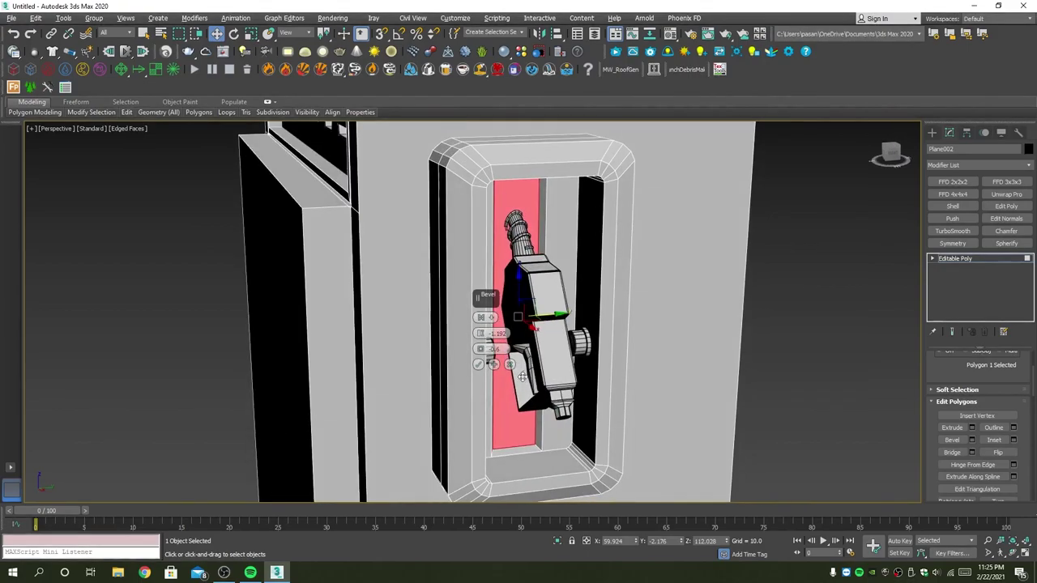
{"action": "left_click", "coordinate": [478, 366]}
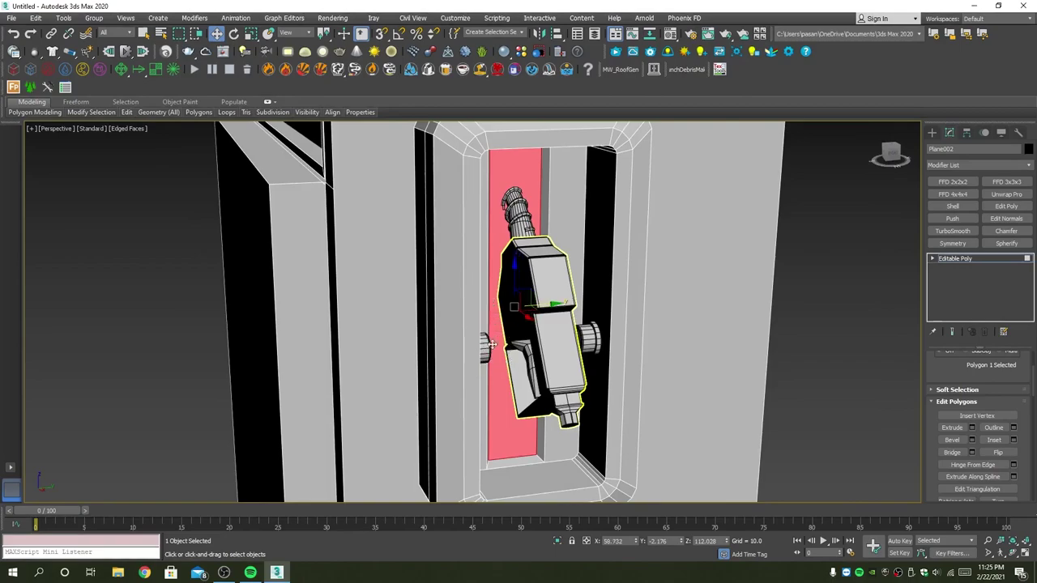
{"action": "key", "text": "4"}
{"action": "middle_click_drag", "start_coordinate": [478, 366], "coordinate": [511, 349], "text": "alt"}
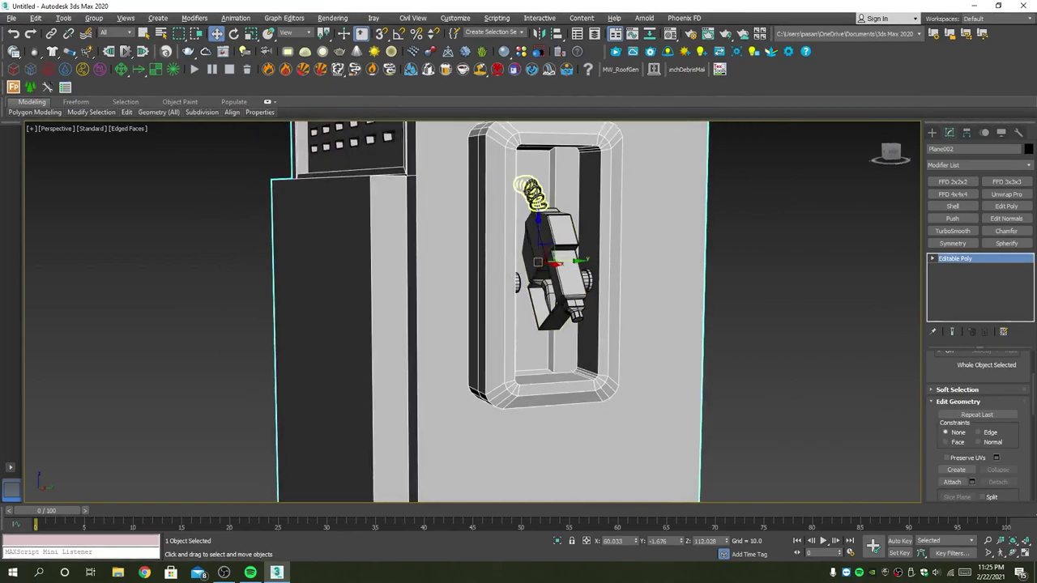
Select the nozzle and its connector parts and move them out of the holster.
{"action": "left_click", "coordinate": [585, 268], "text": "ctrl"}
{"action": "middle_click_drag", "start_coordinate": [588, 267], "coordinate": [551, 251], "text": "alt"}
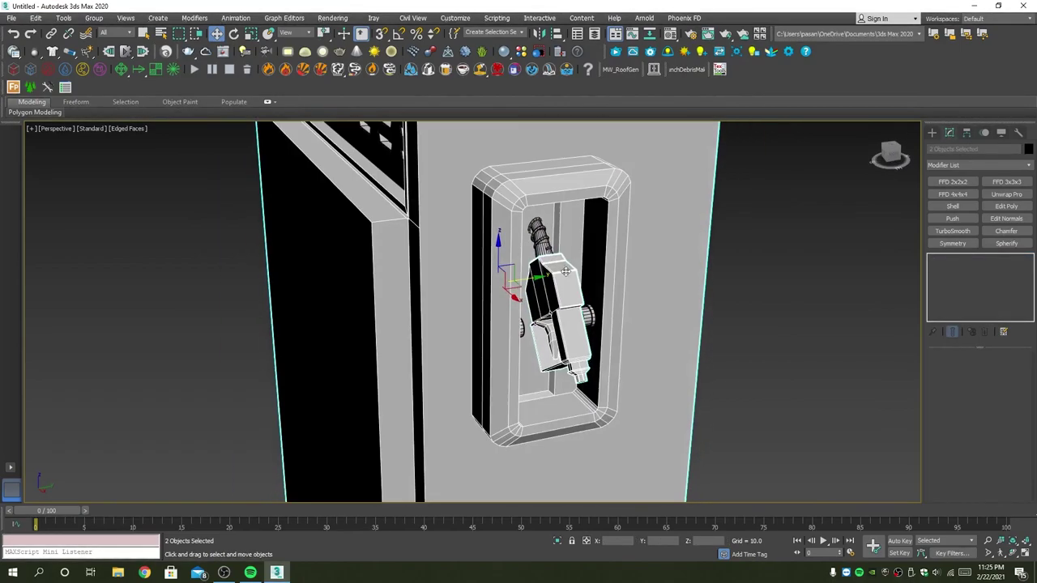
{"action": "left_click", "coordinate": [540, 243], "text": "ctrl"}
{"action": "left_click", "coordinate": [539, 240], "text": "ctrl"}
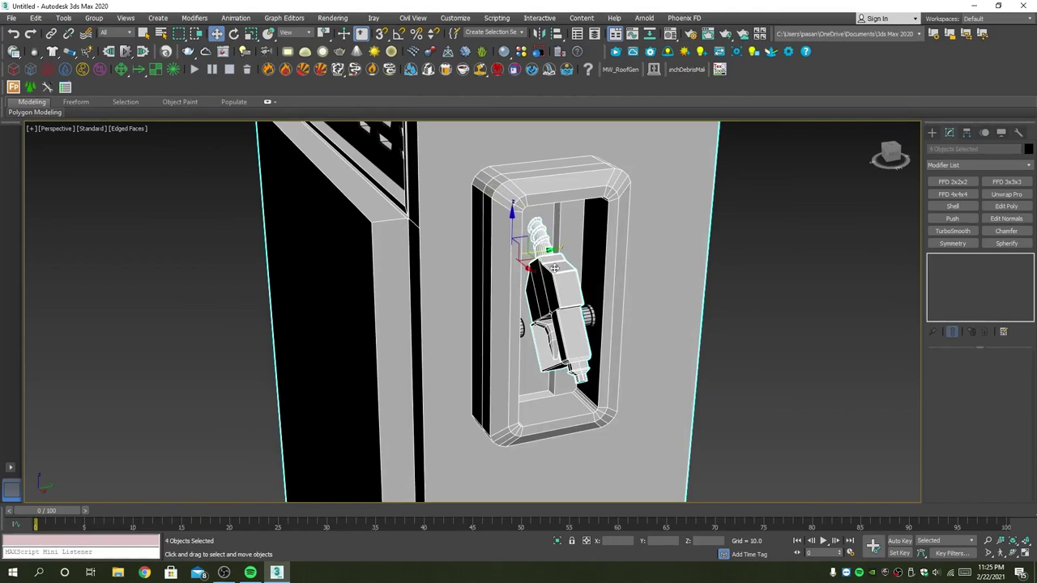
{"action": "middle_click_drag", "start_coordinate": [527, 270], "coordinate": [568, 308], "text": "alt"}
{"action": "key", "text": "shift+z"}
{"action": "left_click", "coordinate": [494, 215], "text": "alt"}
{"action": "left_click_drag", "start_coordinate": [548, 269], "coordinate": [634, 374]}
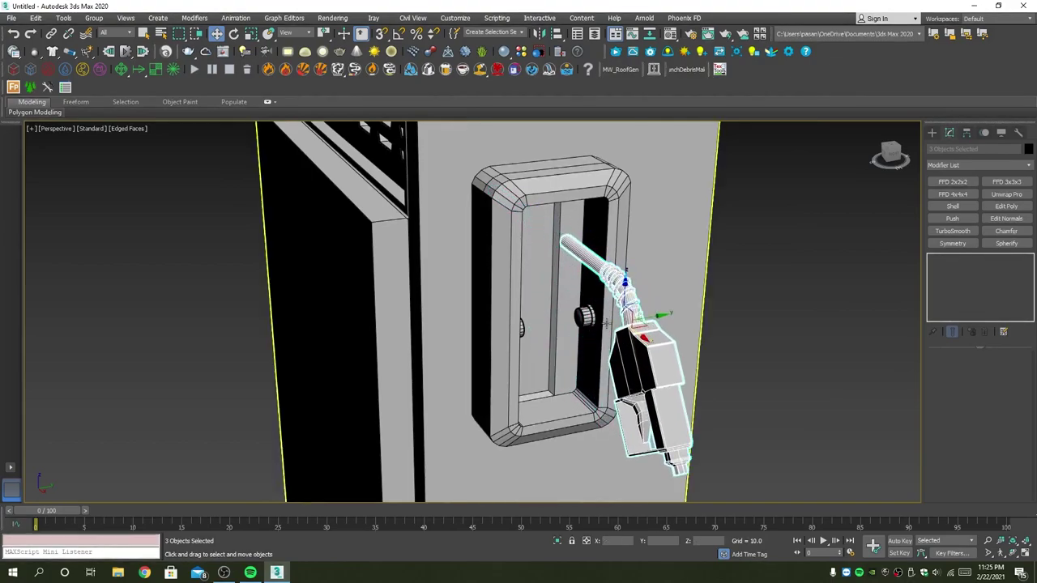
Select the hose pipe Cone001, cancel an accidental copy, and move it up and left.
{"action": "left_click", "coordinate": [596, 263]}
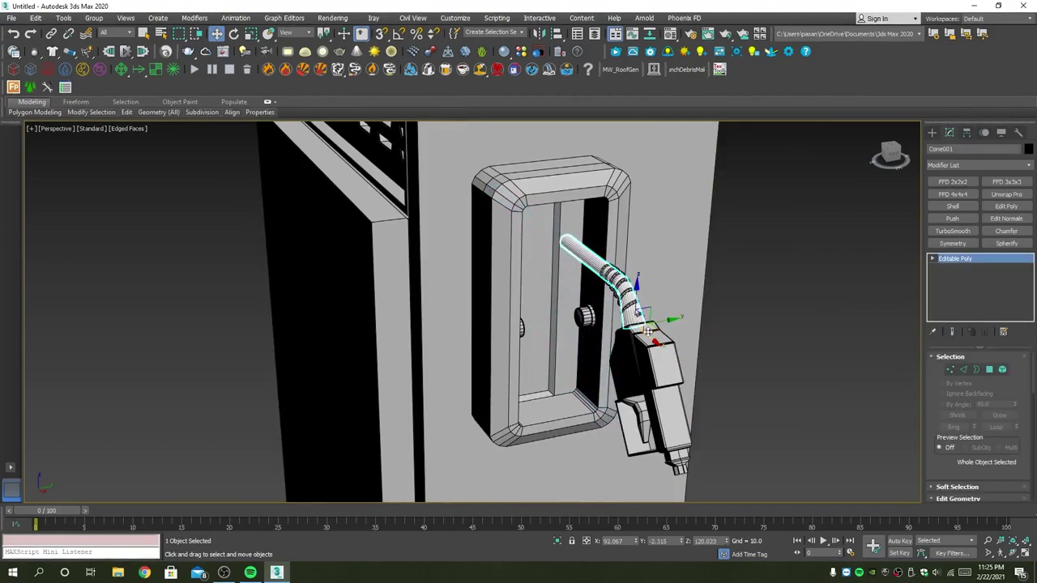
{"action": "key", "text": "r"}
{"action": "left_click_drag", "start_coordinate": [636, 320], "coordinate": [650, 301], "text": "shift"}
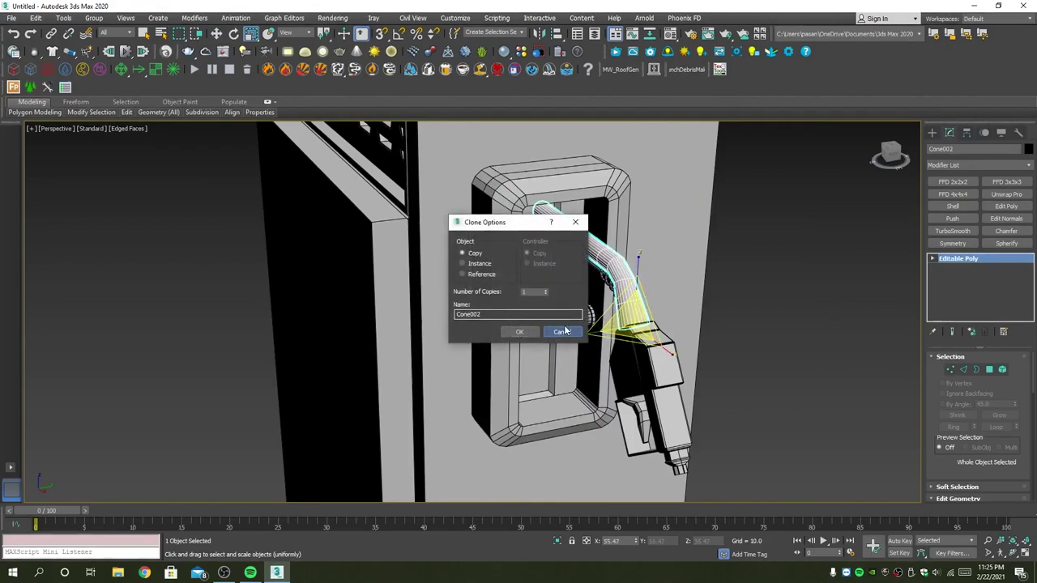
{"action": "left_click", "coordinate": [565, 331]}
{"action": "key", "text": "w"}
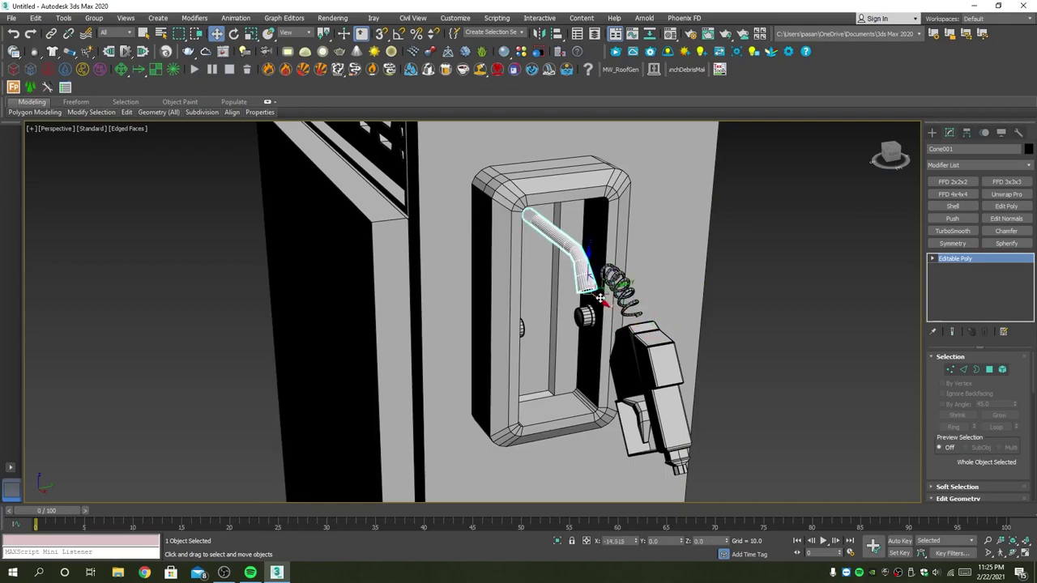
{"action": "left_click_drag", "start_coordinate": [599, 298], "coordinate": [584, 286]}
{"action": "scroll", "coordinate": [597, 292], "scroll_direction": "up", "scroll_amount": 1}
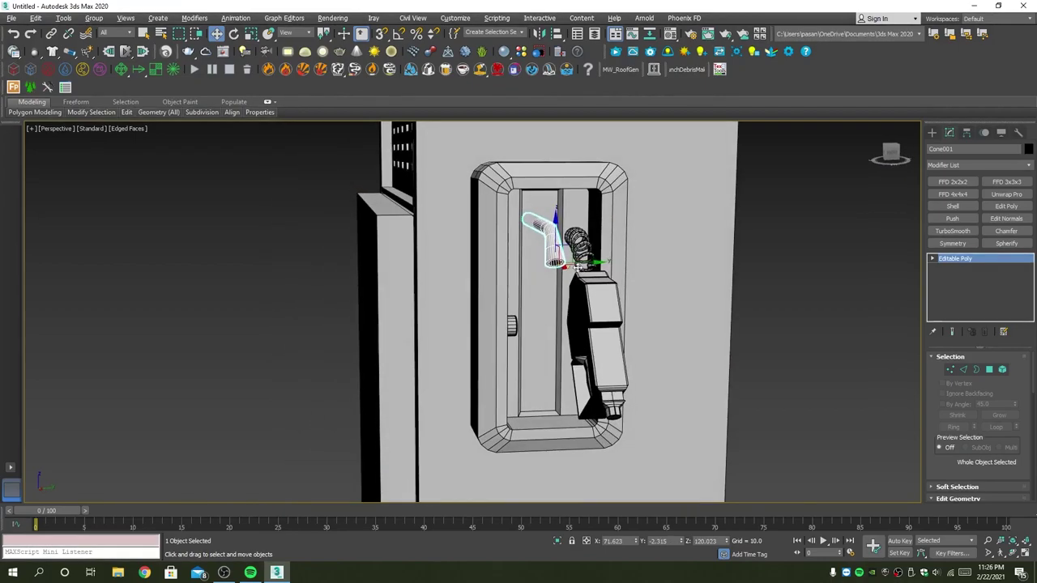
{"action": "scroll", "coordinate": [559, 252], "scroll_direction": "up", "scroll_amount": 1}
{"action": "scroll", "coordinate": [538, 231], "scroll_direction": "up", "scroll_amount": 1}
Enlarge the pipe with uniform scaling.
{"action": "key", "text": "r"}
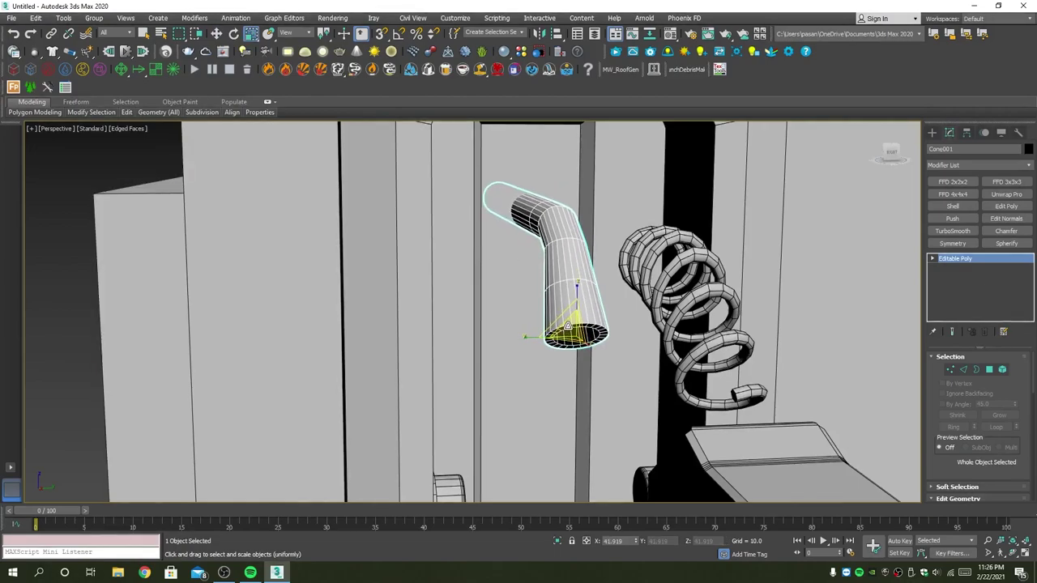
{"action": "key", "text": "r"}
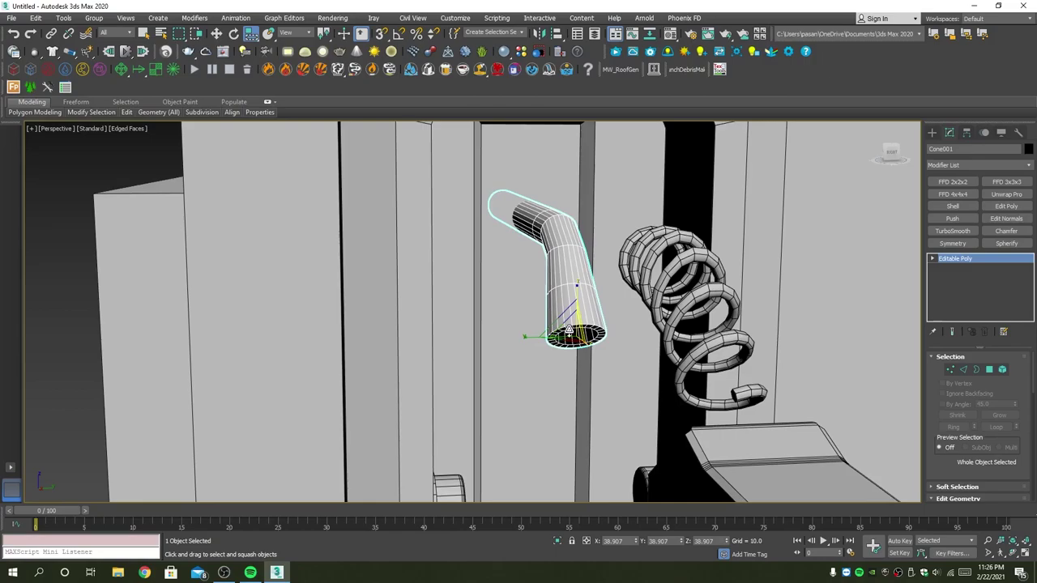
{"action": "key", "text": "r"}
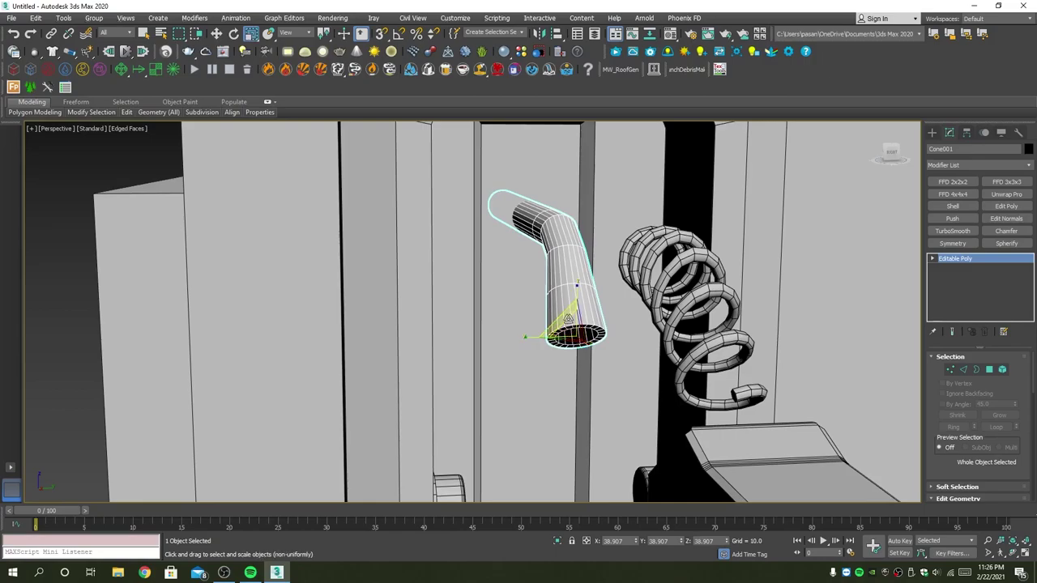
{"action": "key", "text": "q"}
{"action": "mouse_move", "coordinate": [570, 318]}
{"action": "middle_mouse_down", "text": "alt"}
{"action": "mouse_move", "coordinate": [593, 269]}
{"action": "mouse_move", "coordinate": [585, 258]}
{"action": "middle_mouse_up", "text": "alt"}
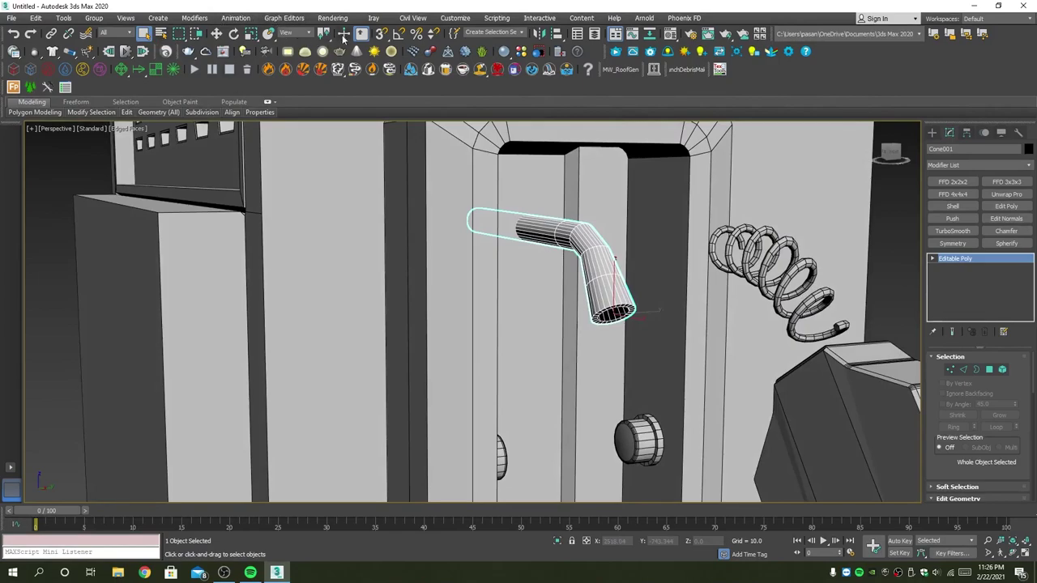
{"action": "key", "text": "r"}
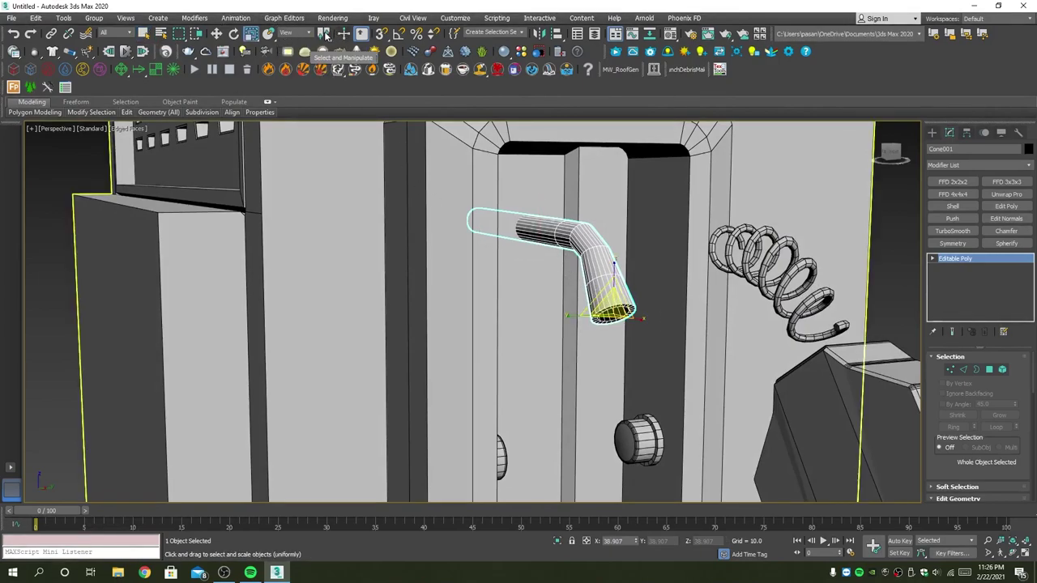
{"action": "left_click_drag", "start_coordinate": [324, 34], "coordinate": [324, 61]}
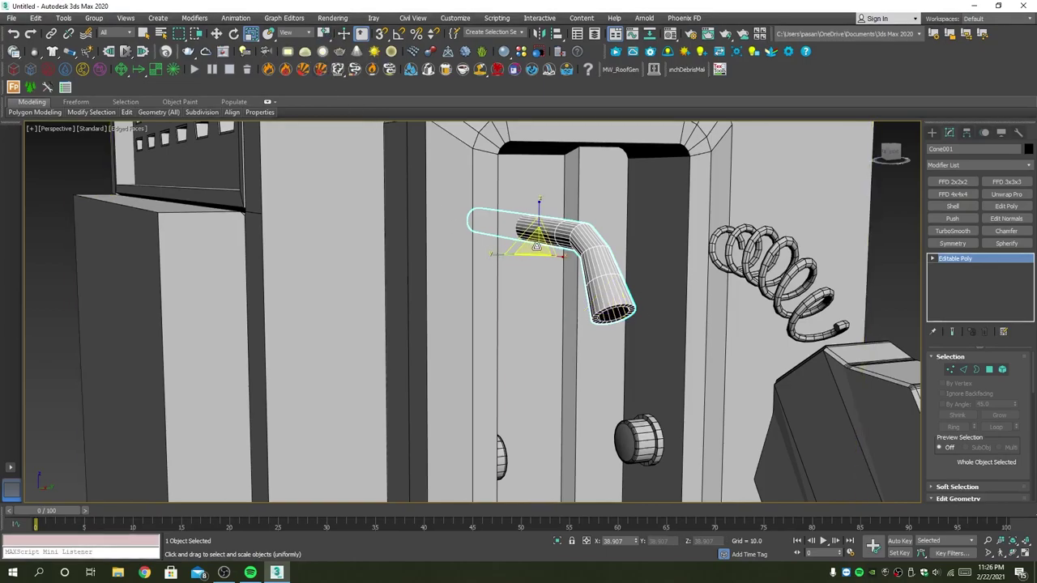
{"action": "mouse_move", "coordinate": [534, 246]}
{"action": "left_mouse_down"}
{"action": "mouse_move", "coordinate": [541, 232]}
{"action": "mouse_move", "coordinate": [545, 243]}
{"action": "left_mouse_up"}
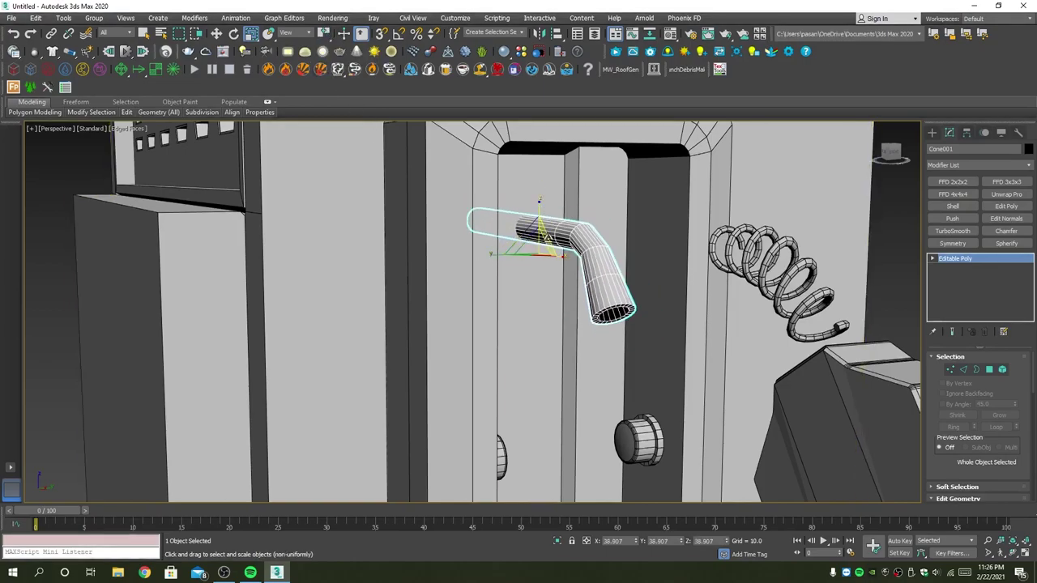
{"action": "middle_click_drag", "start_coordinate": [549, 240], "coordinate": [539, 239], "text": "alt"}
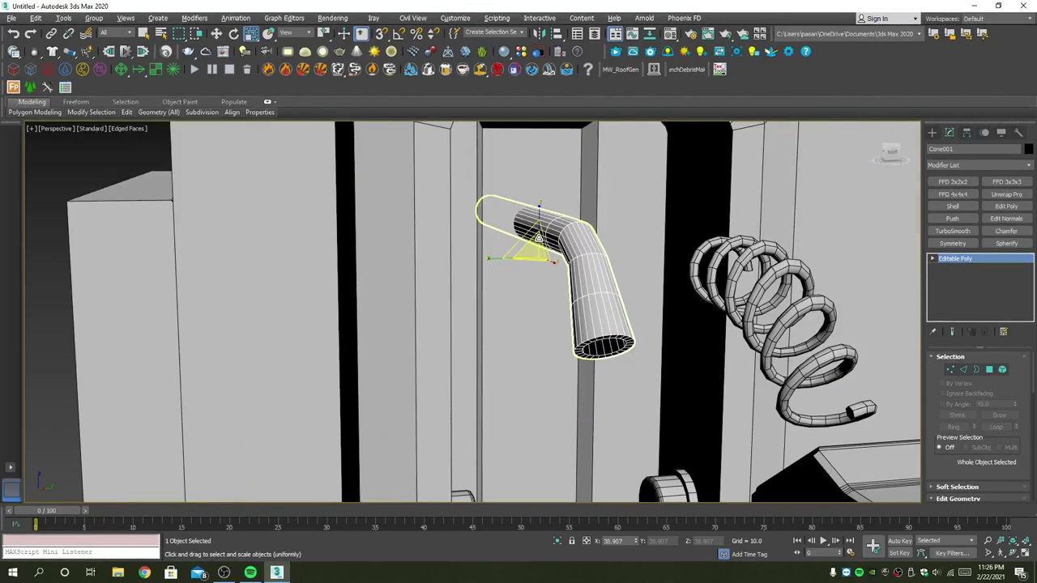
Rotate the pipe with angle snap to point down, tilt it 10 degrees, and slide it left.
{"action": "key", "text": "e"}
{"action": "key", "text": "a"}
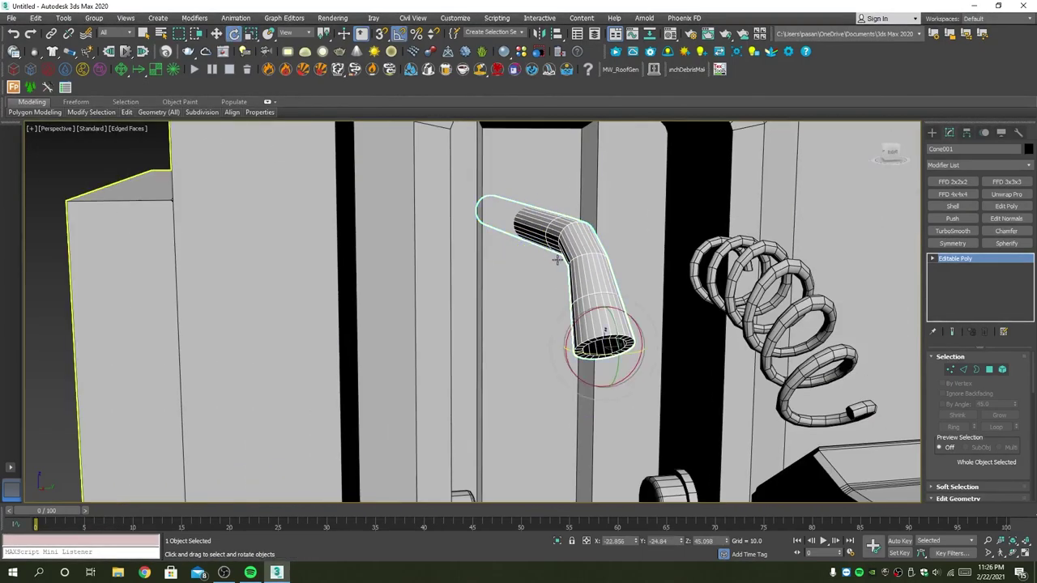
{"action": "left_click_drag", "start_coordinate": [607, 354], "coordinate": [509, 349]}
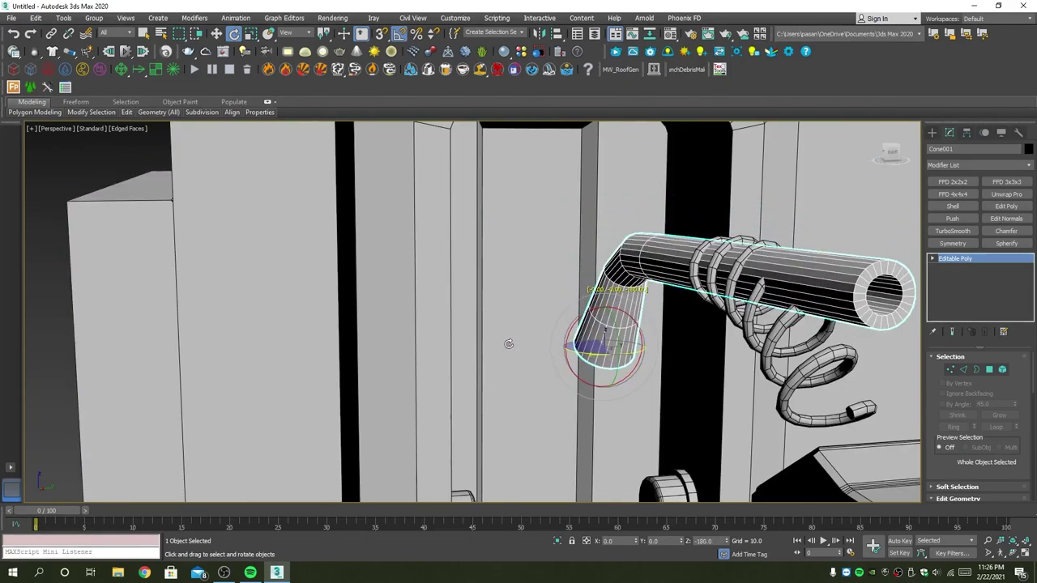
{"action": "left_click_drag", "start_coordinate": [620, 327], "coordinate": [627, 365]}
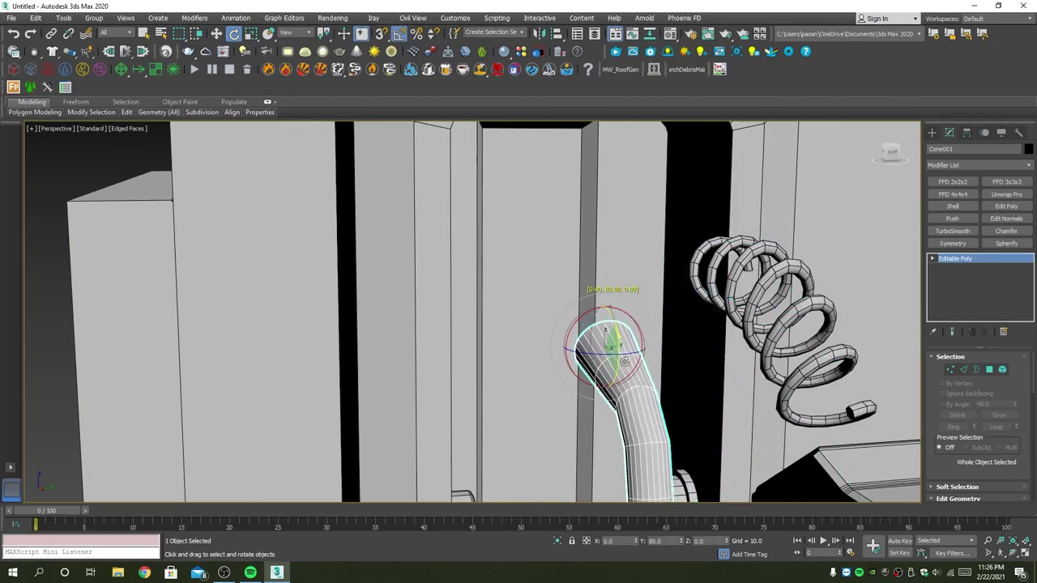
{"action": "scroll", "coordinate": [505, 320], "scroll_direction": "down", "scroll_amount": 4}
{"action": "middle_click_drag", "start_coordinate": [505, 319], "coordinate": [581, 319], "text": "alt"}
{"action": "key", "text": "alt+w"}
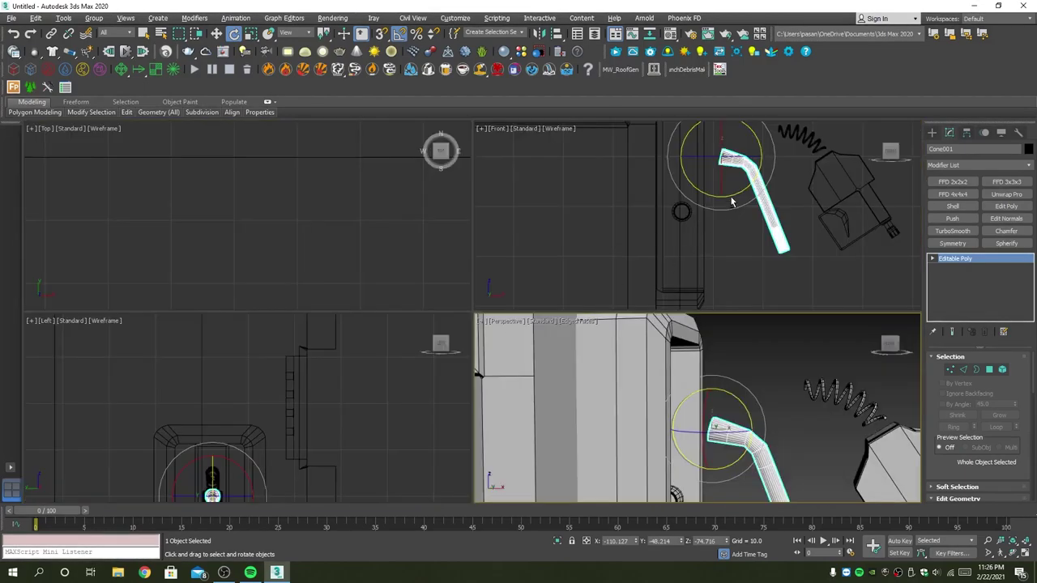
{"action": "key", "text": "alt+w"}
{"action": "scroll", "coordinate": [551, 219], "scroll_direction": "up", "scroll_amount": 2}
{"action": "left_click_drag", "start_coordinate": [551, 220], "coordinate": [549, 206]}
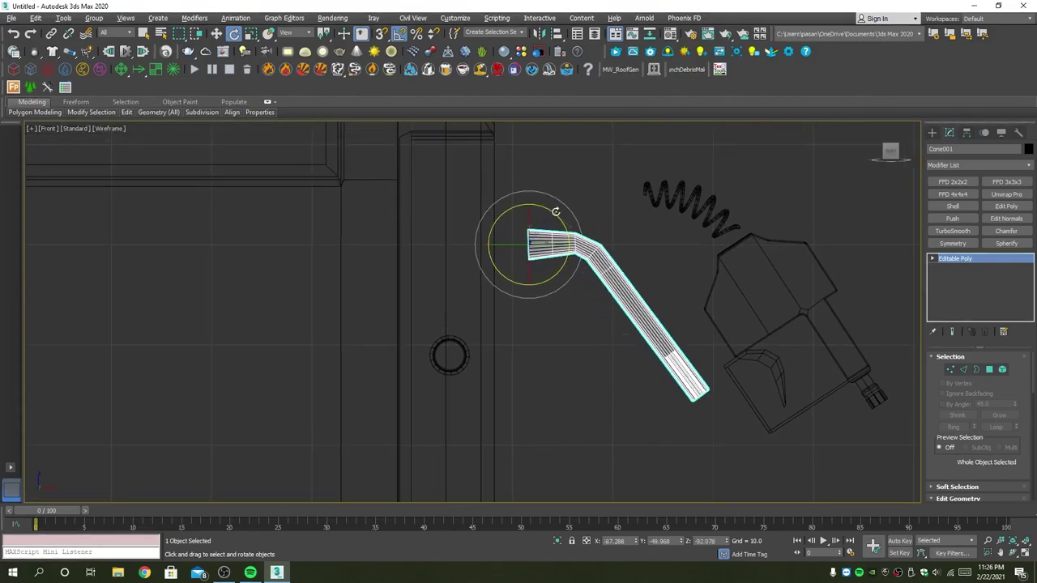
{"action": "key", "text": "w"}
{"action": "left_click_drag", "start_coordinate": [574, 245], "coordinate": [416, 245]}
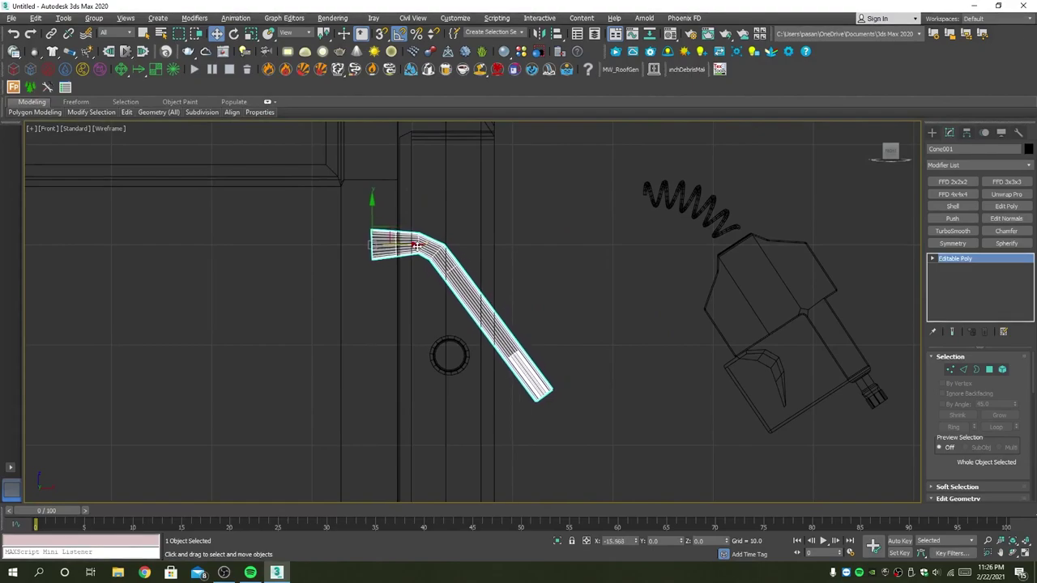
{"action": "key", "text": "alt+w"}
{"action": "key", "text": "alt+w"}
{"action": "mouse_move", "coordinate": [586, 348]}
{"action": "middle_mouse_down", "text": "alt"}
{"action": "mouse_move", "coordinate": [506, 365]}
{"action": "mouse_move", "coordinate": [460, 358]}
{"action": "middle_mouse_up", "text": "alt"}
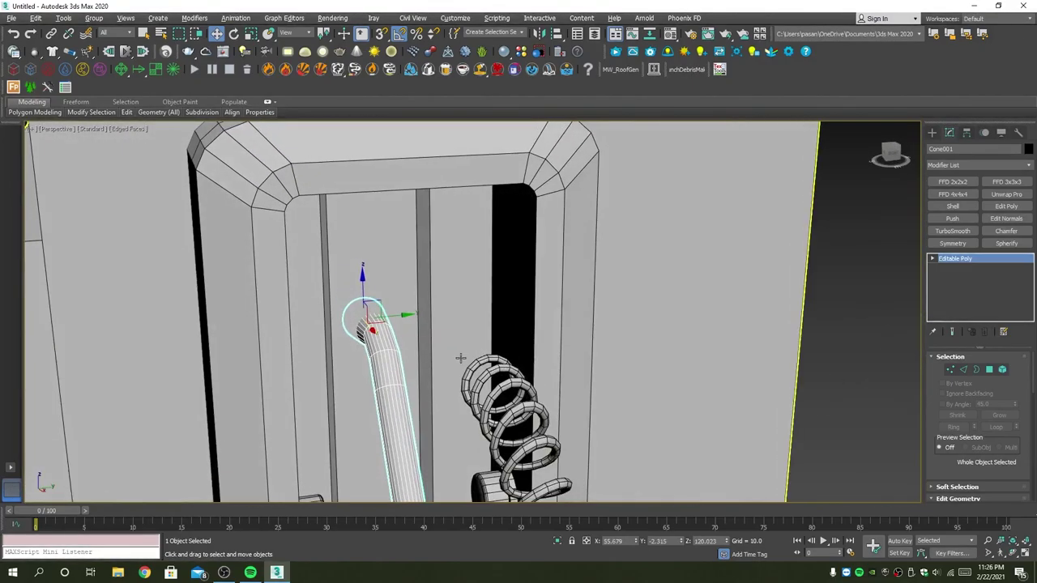
Delete the pipe and show a full-size shaded perspective facing the cabinet and nozzle.
{"action": "key", "text": "Delete"}
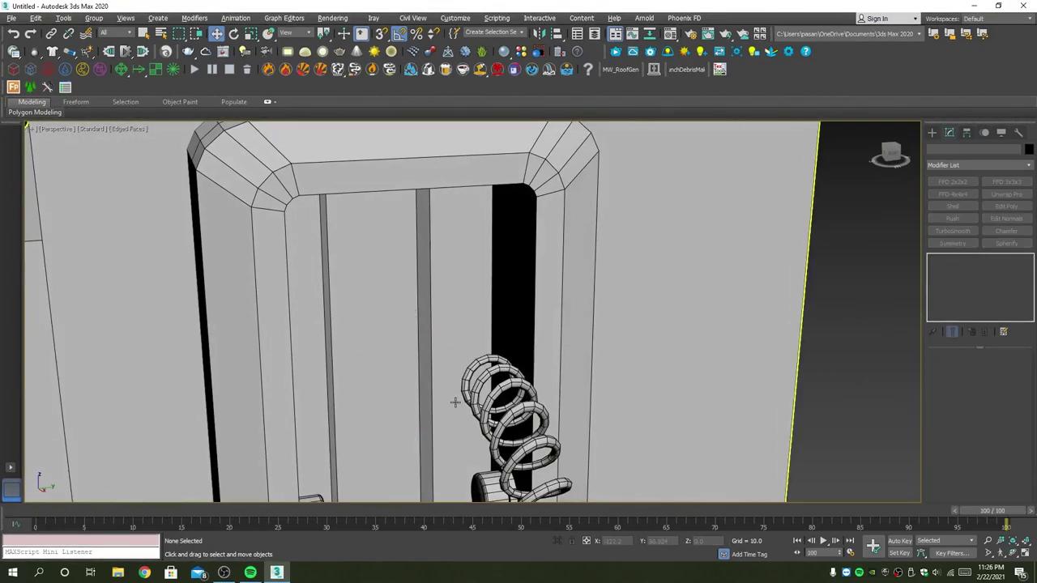
{"action": "key", "text": "alt+w"}
{"action": "key", "text": "alt+w"}
{"action": "scroll", "coordinate": [328, 364], "scroll_direction": "down", "scroll_amount": 3}
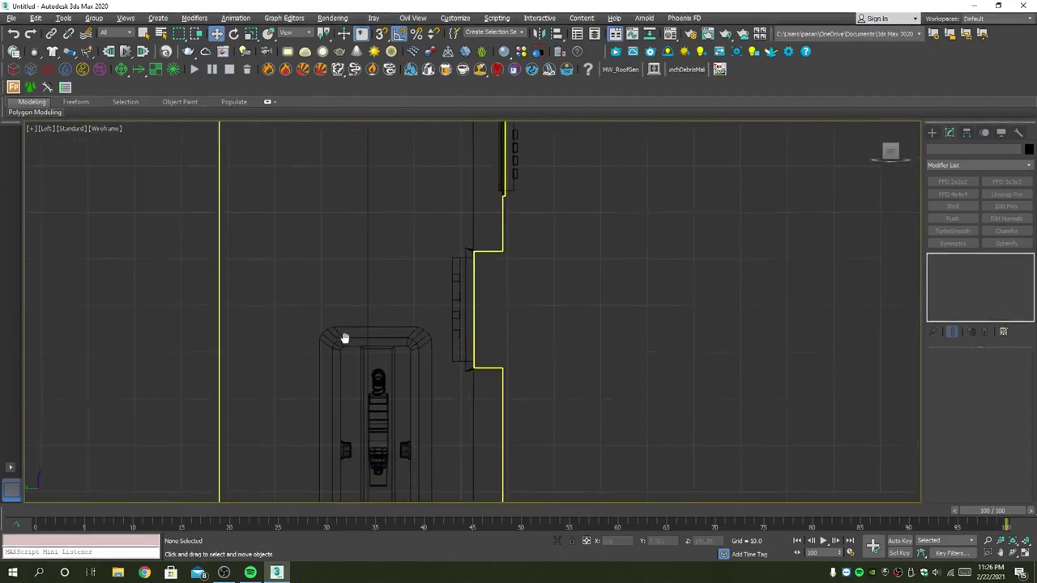
{"action": "scroll", "coordinate": [381, 341], "scroll_direction": "up", "scroll_amount": 5}
{"action": "key", "text": "alt+w"}
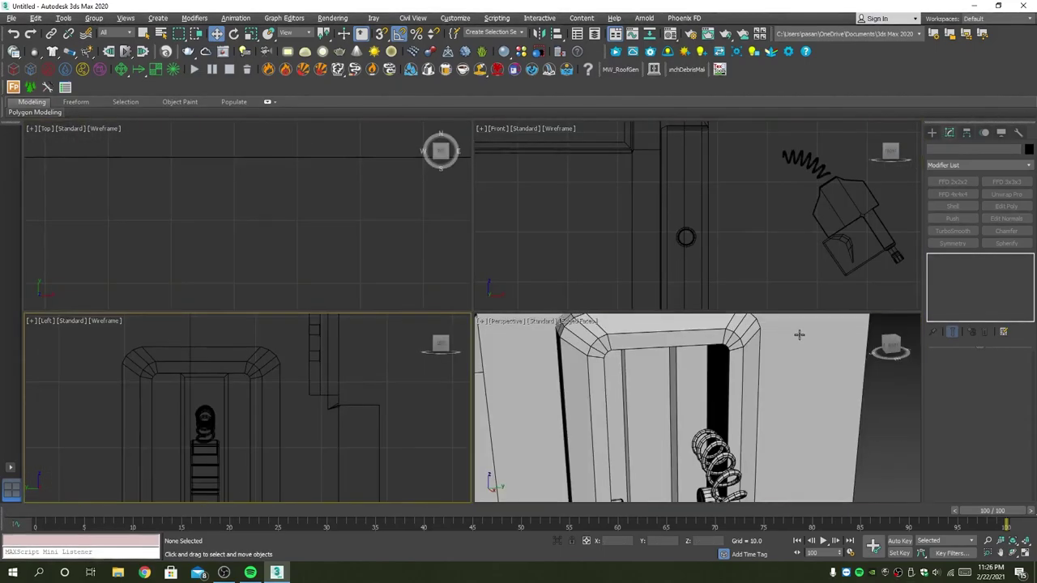
{"action": "key", "text": "alt+w"}
{"action": "middle_click_drag", "start_coordinate": [648, 324], "coordinate": [790, 328], "text": "alt"}
Select the hose, plug and nozzle together, leaving the pump body out of the selection.
{"action": "left_click", "coordinate": [794, 321]}
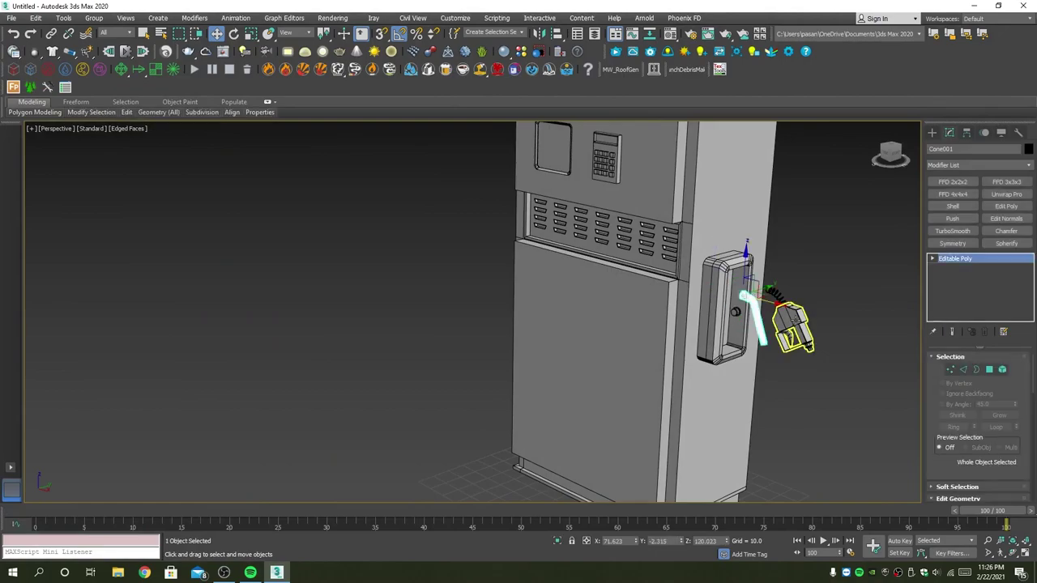
{"action": "scroll", "coordinate": [802, 315], "scroll_direction": "up", "scroll_amount": 5}
{"action": "scroll", "coordinate": [803, 314], "scroll_direction": "down", "scroll_amount": 2}
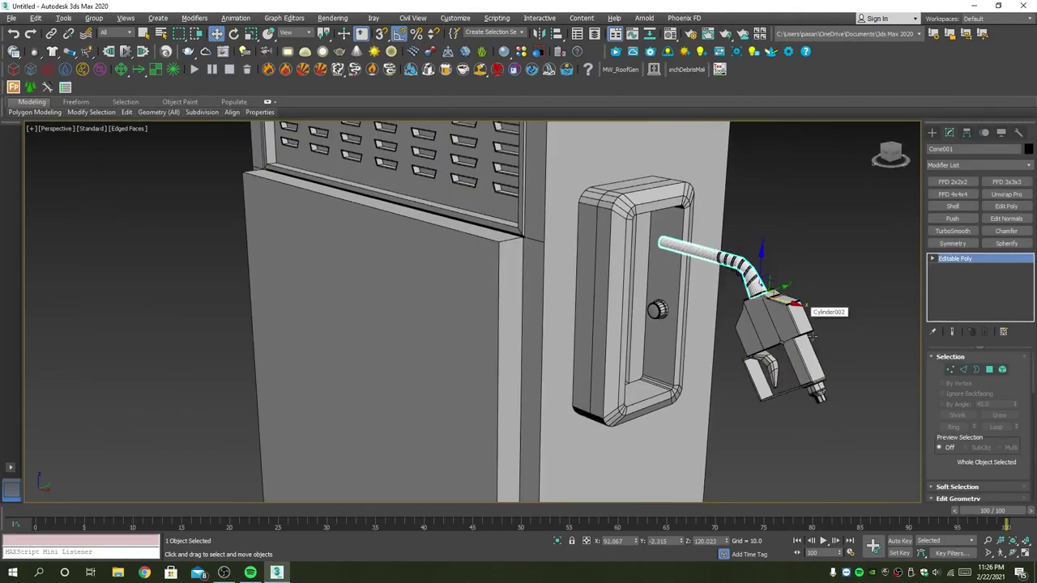
{"action": "double_click", "coordinate": [737, 268]}
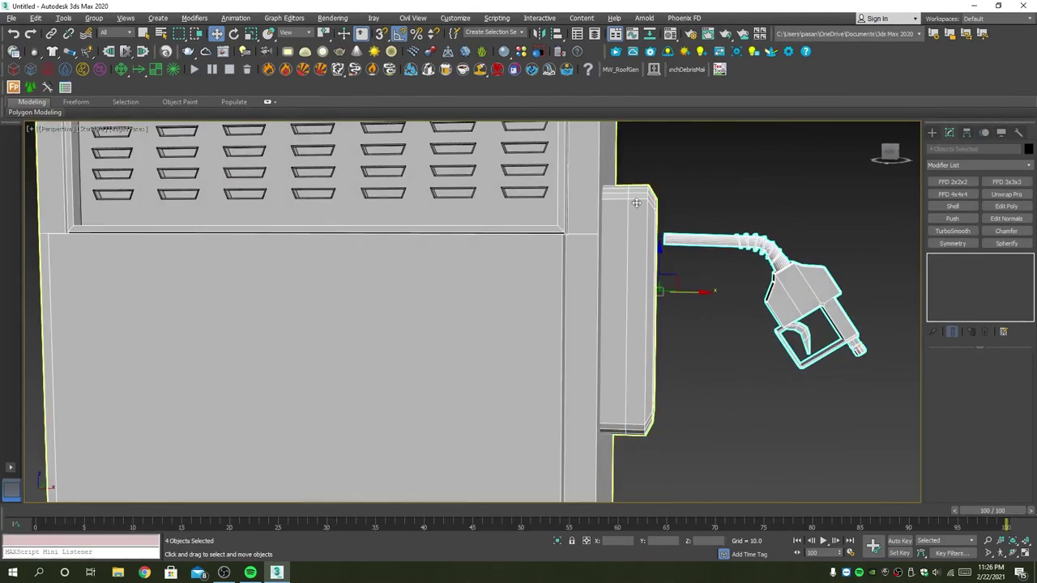
{"action": "left_click", "coordinate": [641, 270], "text": "alt"}
{"action": "scroll", "coordinate": [780, 281], "scroll_direction": "down", "scroll_amount": 5}
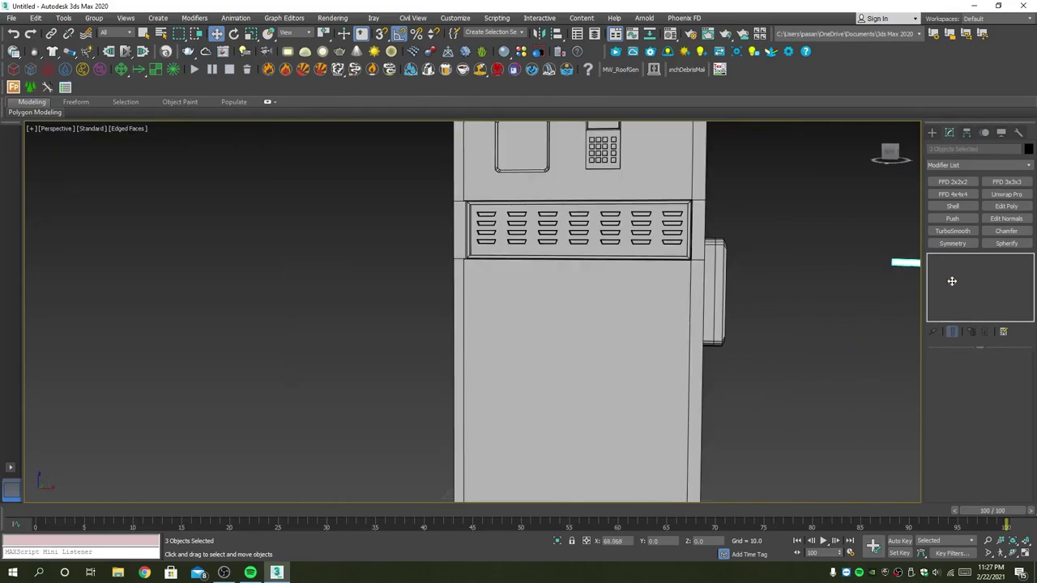
Maximize the Perspective view and orbit until the nozzle holder faces the camera.
{"action": "key", "text": "alt+w"}
{"action": "middle_click", "coordinate": [369, 373]}
{"action": "key", "text": "alt+w"}
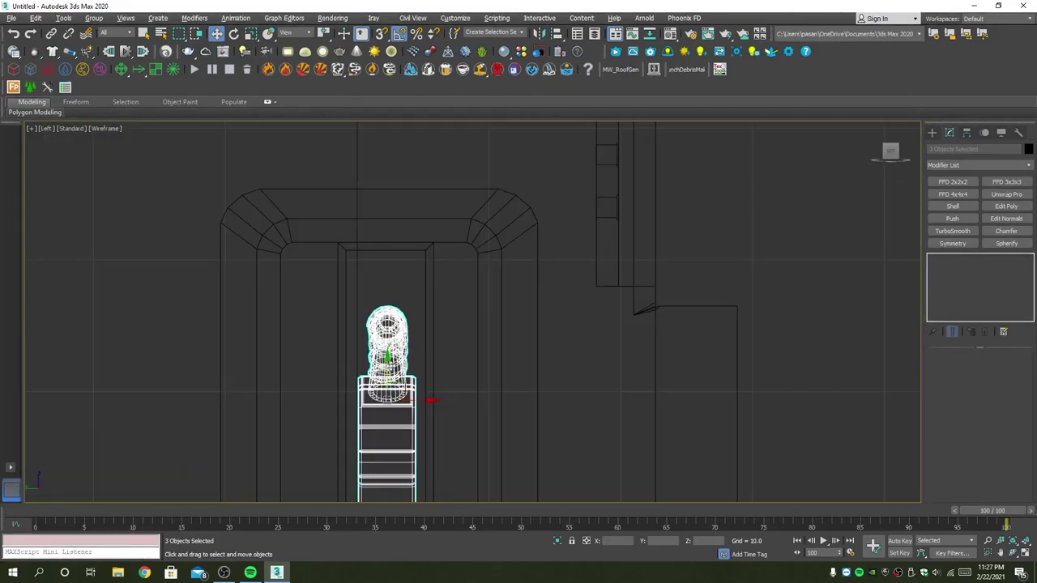
{"action": "key", "text": "alt+w"}
{"action": "middle_click", "coordinate": [830, 410]}
{"action": "key", "text": "alt+w"}
{"action": "middle_click_drag", "start_coordinate": [665, 400], "coordinate": [710, 296], "text": "alt"}
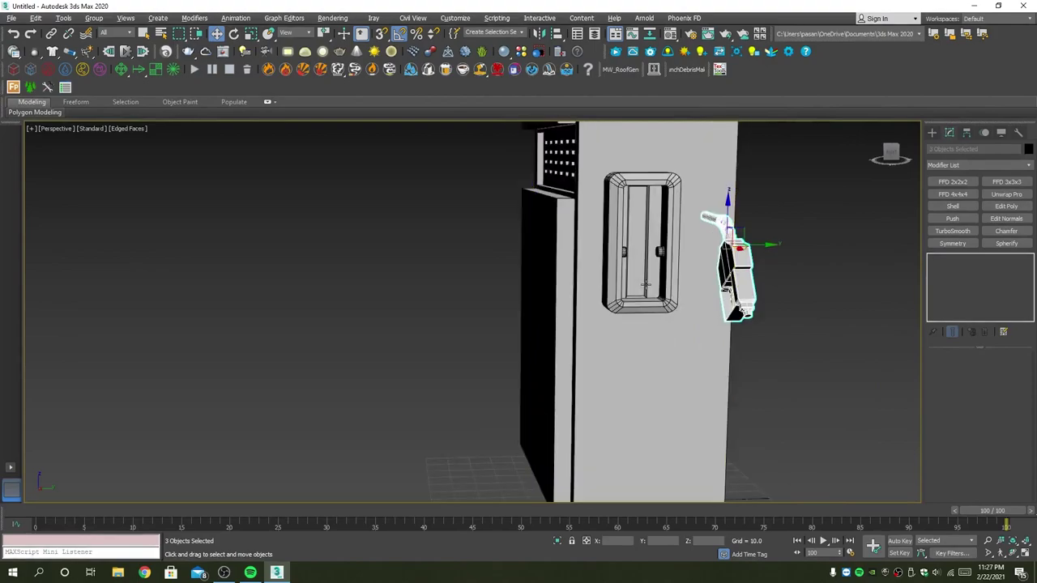
{"action": "scroll", "coordinate": [710, 296], "scroll_direction": "up", "scroll_amount": 4}
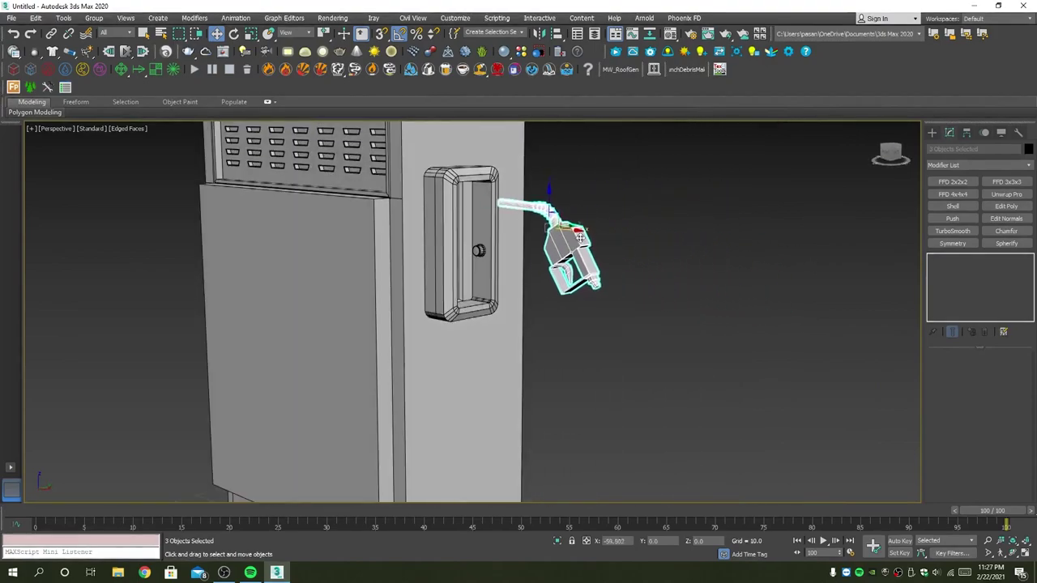
{"action": "middle_click_drag", "start_coordinate": [616, 243], "coordinate": [482, 226], "text": "alt"}
{"action": "scroll", "coordinate": [558, 237], "scroll_direction": "up", "scroll_amount": 3}
{"action": "scroll", "coordinate": [482, 226], "scroll_direction": "up", "scroll_amount": 3}
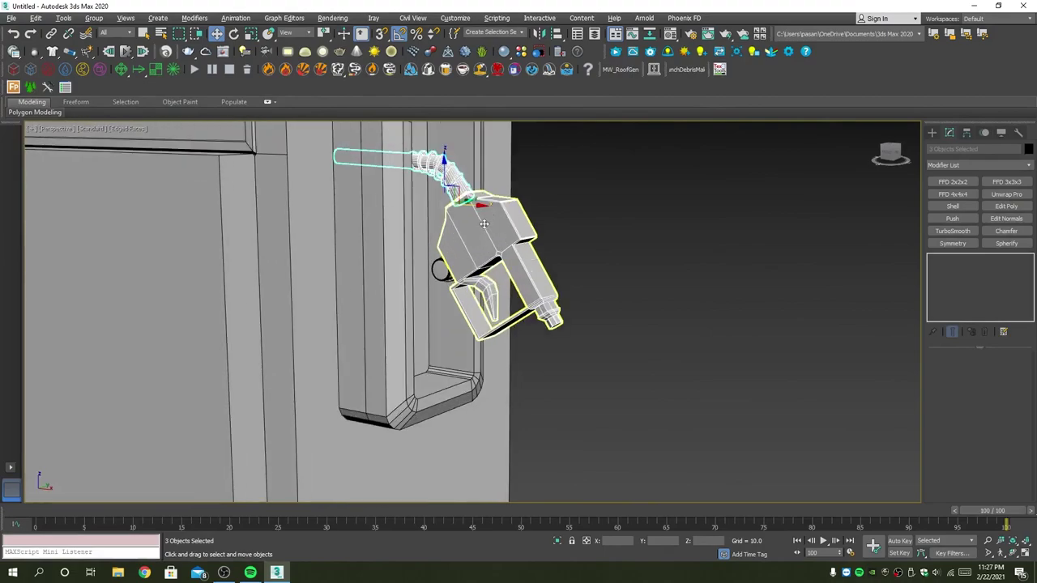
{"action": "scroll", "coordinate": [484, 224], "scroll_direction": "down", "scroll_amount": 2}
{"action": "mouse_move", "coordinate": [484, 224]}
{"action": "middle_mouse_down", "text": "alt"}
{"action": "mouse_move", "coordinate": [484, 240]}
{"action": "mouse_move", "coordinate": [460, 226]}
{"action": "mouse_move", "coordinate": [448, 240]}
{"action": "mouse_move", "coordinate": [497, 289]}
{"action": "mouse_move", "coordinate": [483, 257]}
{"action": "middle_mouse_up", "text": "alt"}
{"action": "scroll", "coordinate": [484, 241], "scroll_direction": "down", "scroll_amount": 2}
Move the nozzle assembly up, left, then down inside the holder in Perspective.
{"action": "left_click_drag", "start_coordinate": [486, 258], "coordinate": [460, 213]}
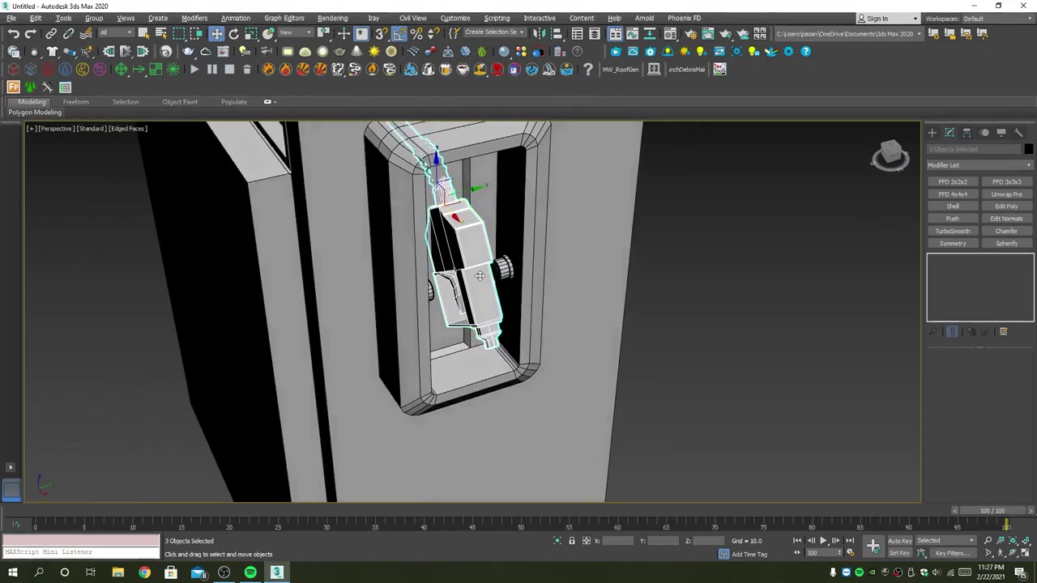
{"action": "middle_click_drag", "start_coordinate": [460, 213], "coordinate": [479, 256], "text": "alt"}
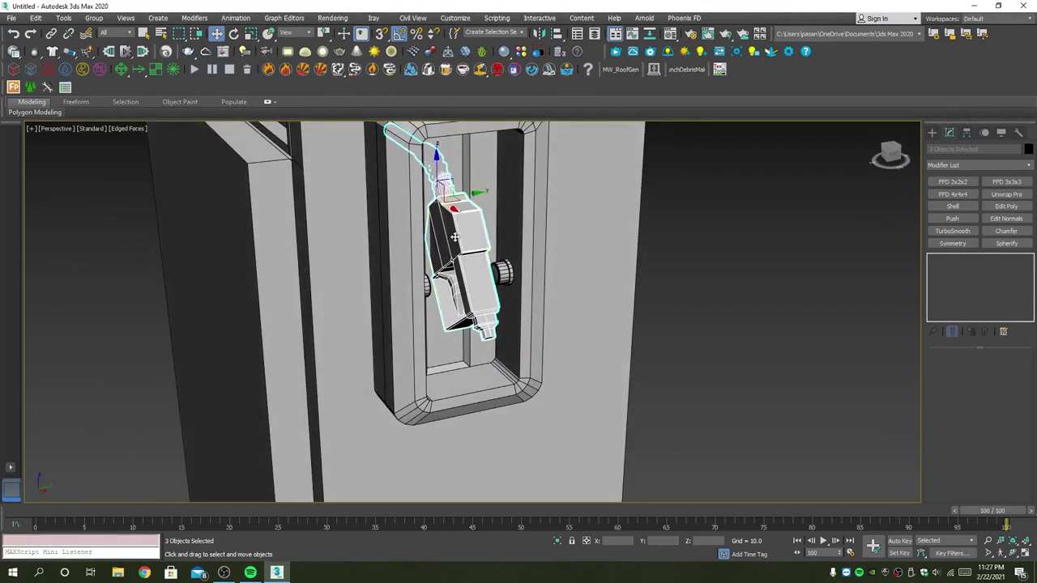
{"action": "left_click_drag", "start_coordinate": [443, 165], "coordinate": [472, 237]}
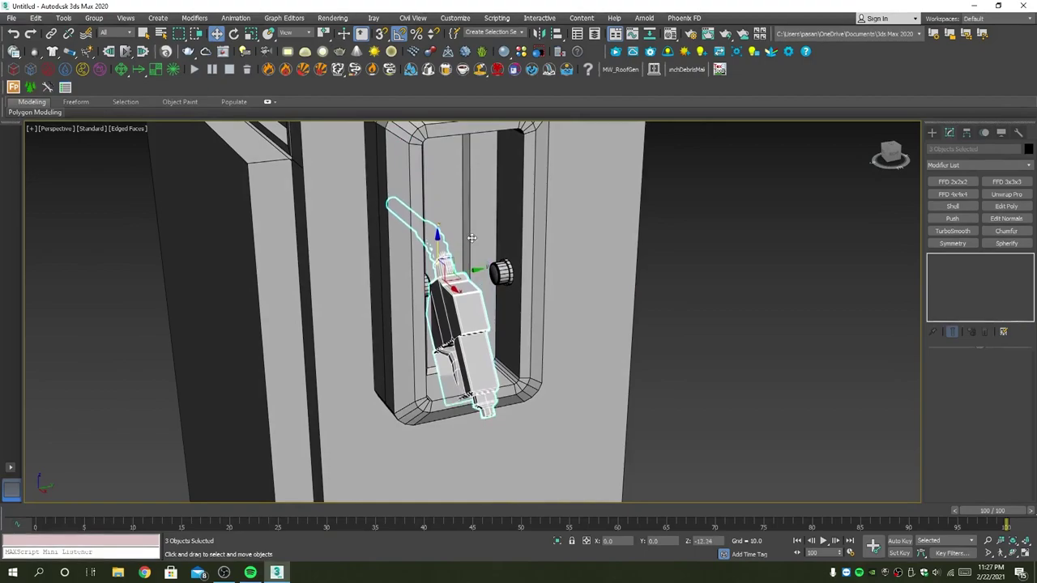
{"action": "middle_click_drag", "start_coordinate": [472, 237], "coordinate": [504, 270], "text": "alt"}
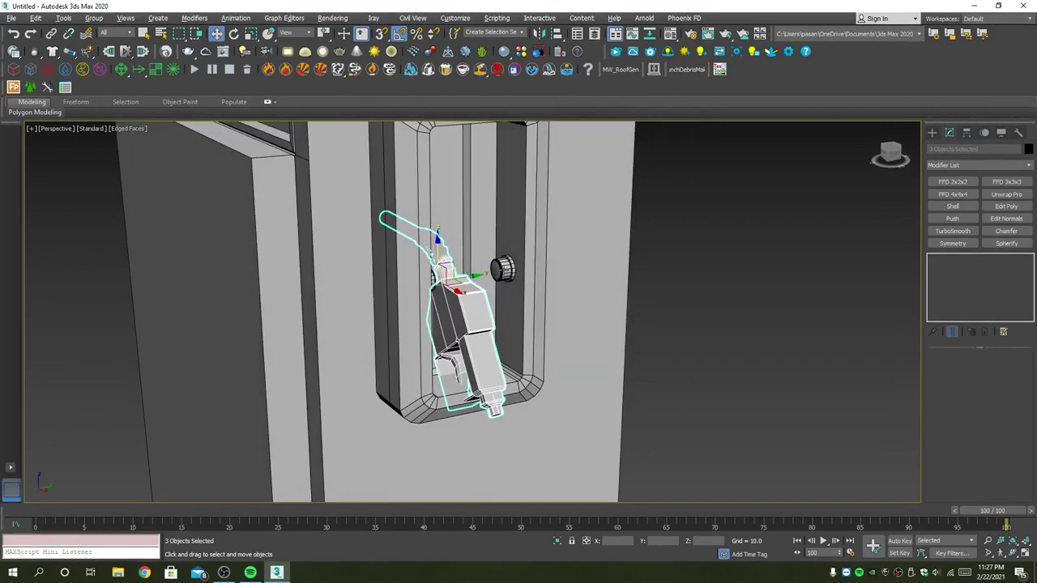
In the Front view, shift the nozzle and hose right and raise them into the holder.
{"action": "key", "text": "alt+w"}
{"action": "middle_click", "coordinate": [687, 247]}
{"action": "key", "text": "alt+w"}
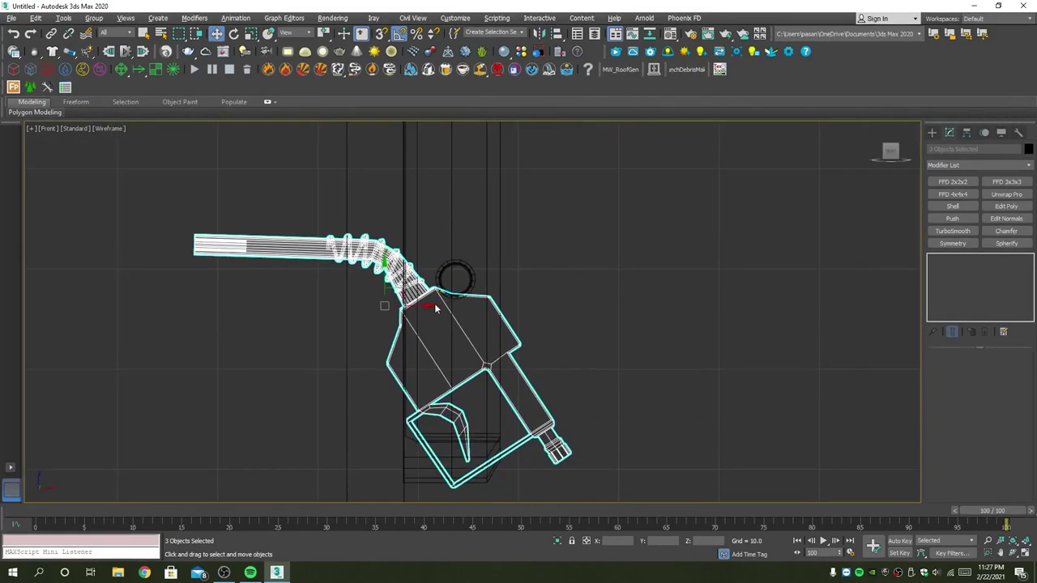
{"action": "mouse_move", "coordinate": [420, 303]}
{"action": "left_mouse_down"}
{"action": "mouse_move", "coordinate": [560, 303]}
{"action": "mouse_move", "coordinate": [540, 303]}
{"action": "left_mouse_up"}
{"action": "middle_click_drag", "start_coordinate": [516, 300], "coordinate": [533, 344]}
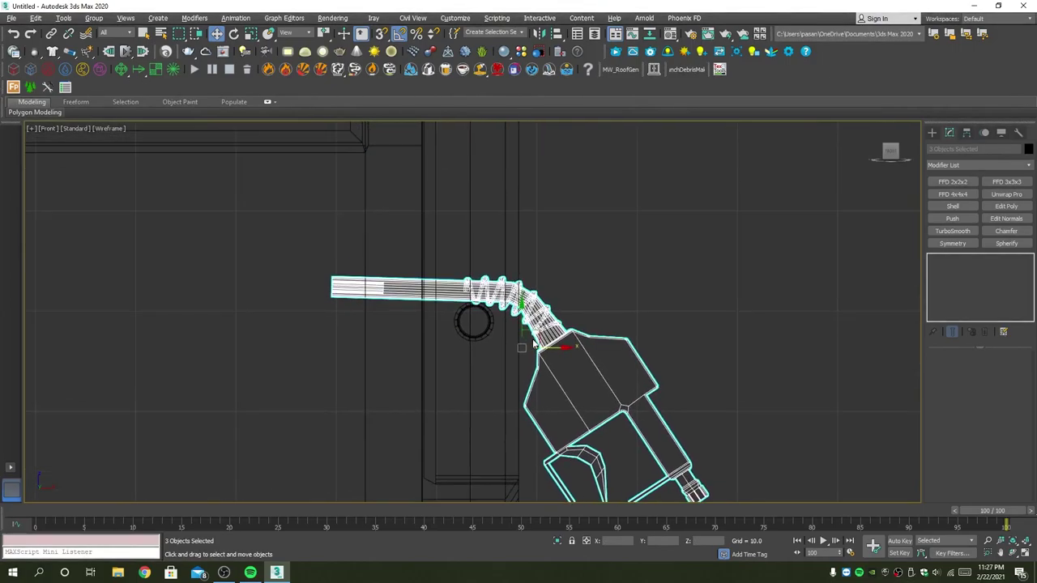
{"action": "mouse_move", "coordinate": [522, 349]}
{"action": "left_mouse_down"}
{"action": "mouse_move", "coordinate": [522, 263]}
{"action": "mouse_move", "coordinate": [567, 243]}
{"action": "left_mouse_up"}
Rotate the assembly until the spout is nearly horizontal beside the round peg.
{"action": "key", "text": "e"}
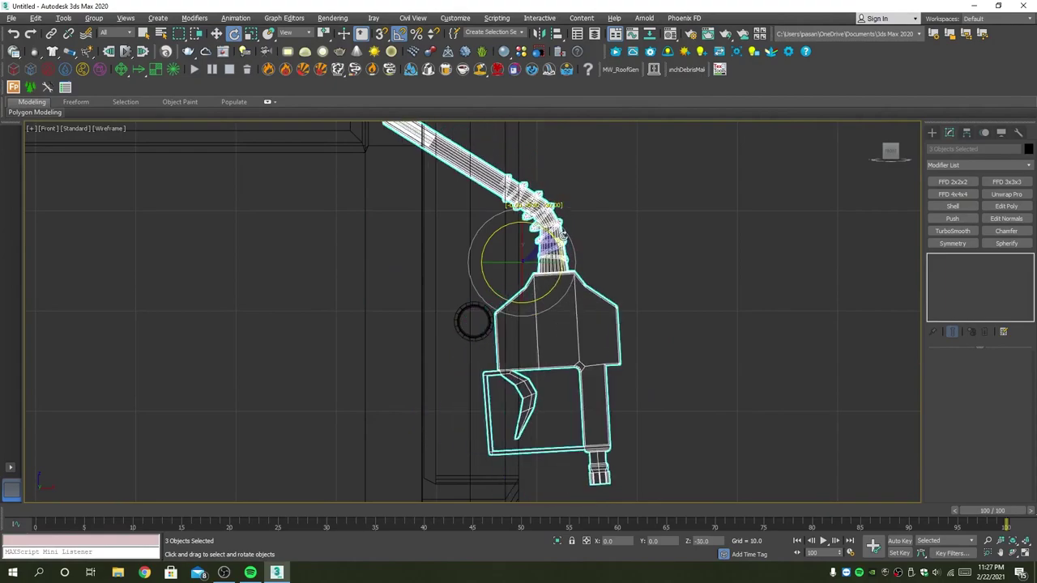
{"action": "left_click_drag", "start_coordinate": [569, 241], "coordinate": [555, 231]}
{"action": "scroll", "coordinate": [539, 243], "scroll_direction": "down", "scroll_amount": 2}
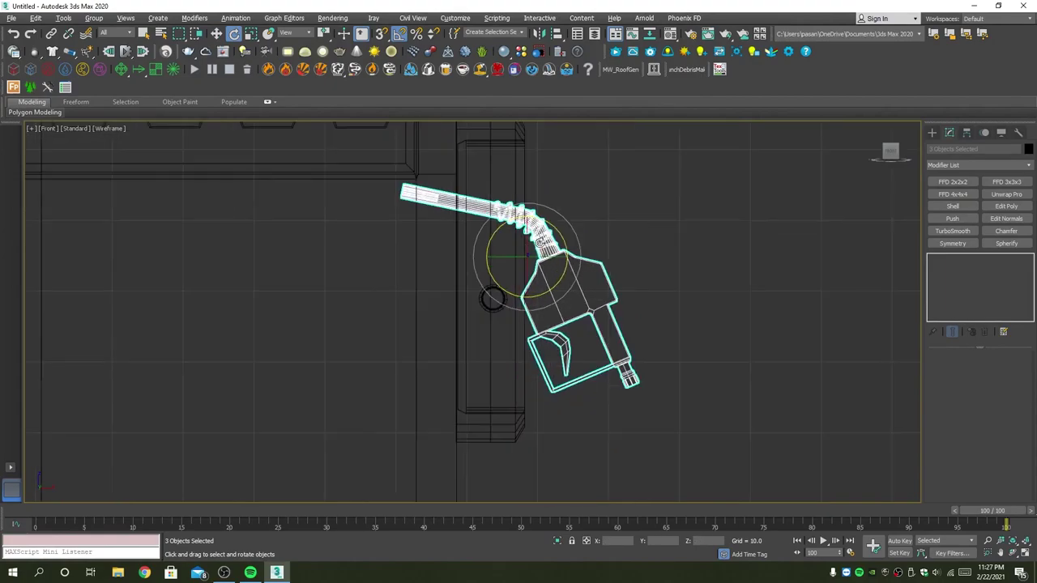
{"action": "scroll", "coordinate": [510, 290], "scroll_direction": "up", "scroll_amount": 3}
Move the small round cylinder peg upward and slightly right onto the hose.
{"action": "key", "text": "q"}
{"action": "left_click", "coordinate": [502, 286]}
{"action": "scroll", "coordinate": [503, 288], "scroll_direction": "down", "scroll_amount": 1}
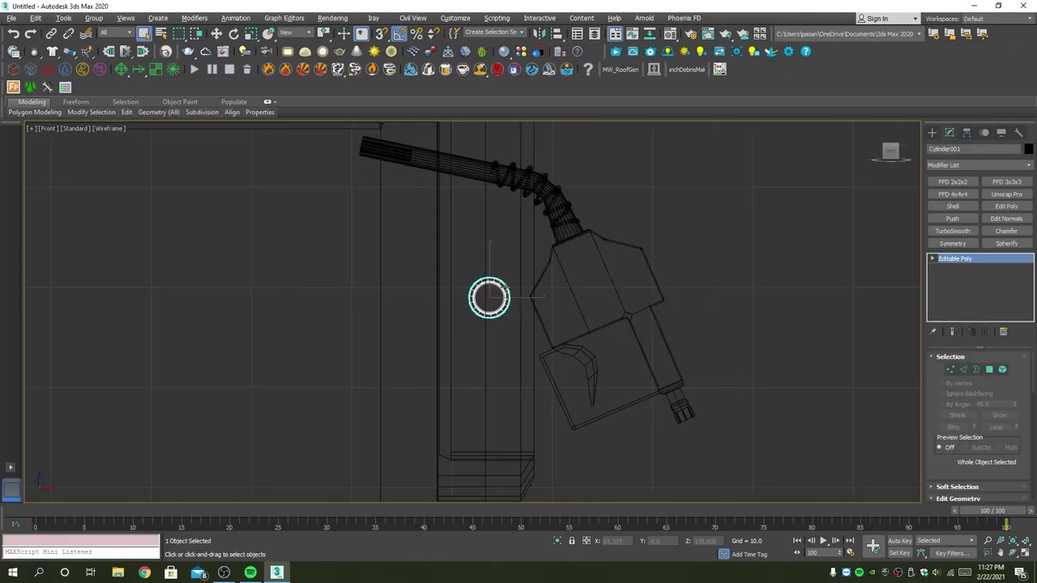
{"action": "key", "text": "w"}
{"action": "left_click", "coordinate": [488, 257]}
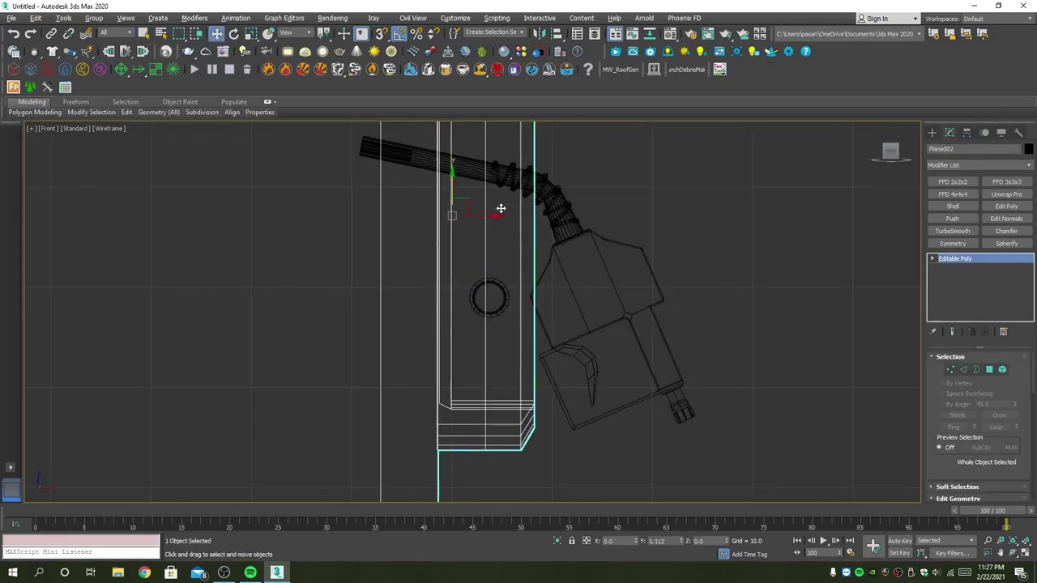
{"action": "left_click", "coordinate": [496, 282]}
{"action": "left_click_drag", "start_coordinate": [496, 259], "coordinate": [511, 171]}
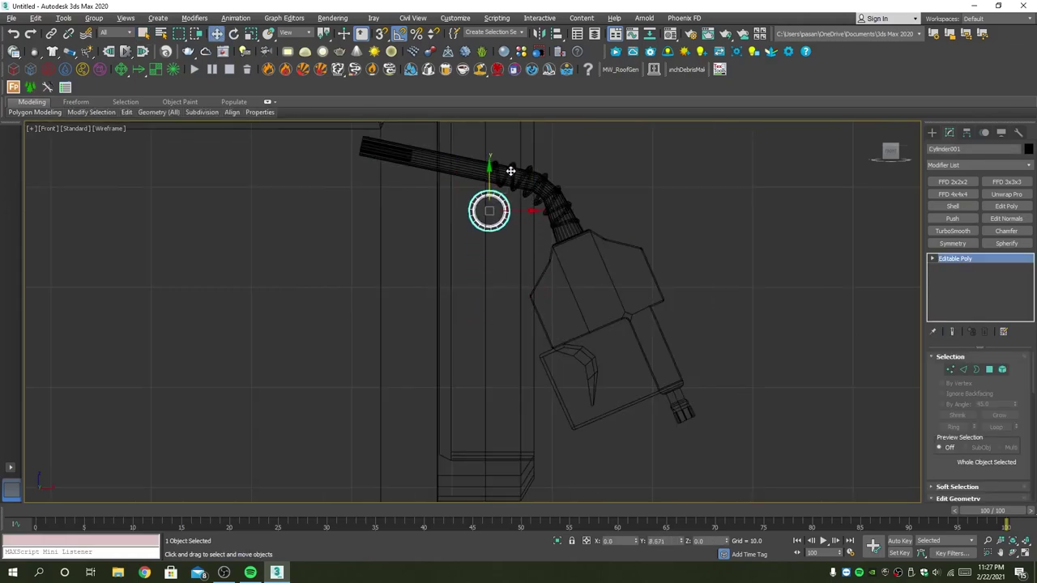
{"action": "left_click_drag", "start_coordinate": [525, 208], "coordinate": [544, 213]}
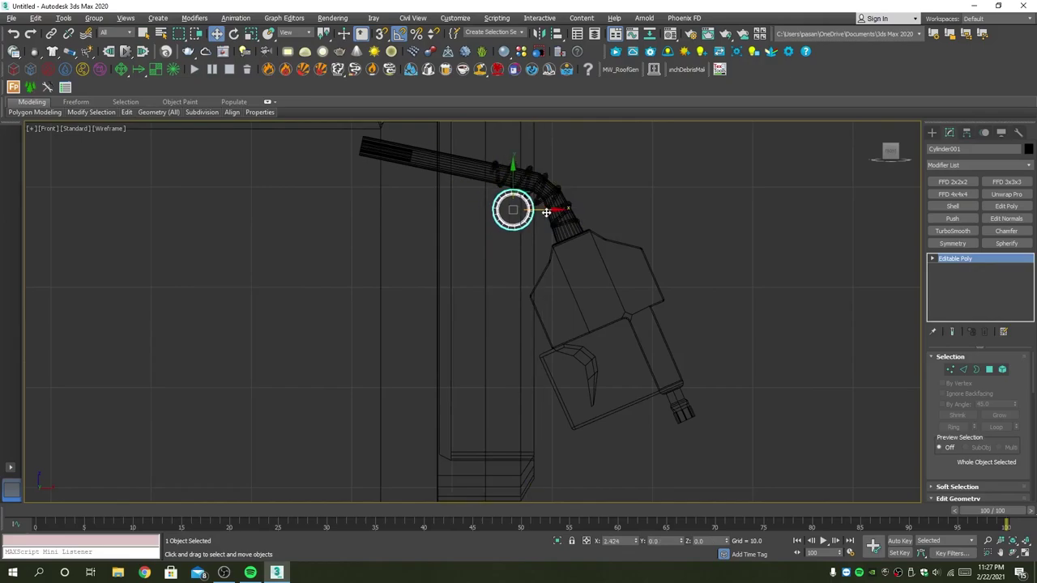
Select the hose with the nozzle parts and move them left and up in Perspective.
{"action": "key", "text": "alt+w"}
{"action": "key", "text": "alt+w"}
{"action": "mouse_move", "coordinate": [625, 360]}
{"action": "middle_mouse_down", "text": "alt"}
{"action": "mouse_move", "coordinate": [516, 348]}
{"action": "mouse_move", "coordinate": [600, 347]}
{"action": "mouse_move", "coordinate": [574, 310]}
{"action": "mouse_move", "coordinate": [513, 290]}
{"action": "mouse_move", "coordinate": [526, 279]}
{"action": "mouse_move", "coordinate": [551, 301]}
{"action": "middle_mouse_up", "text": "alt"}
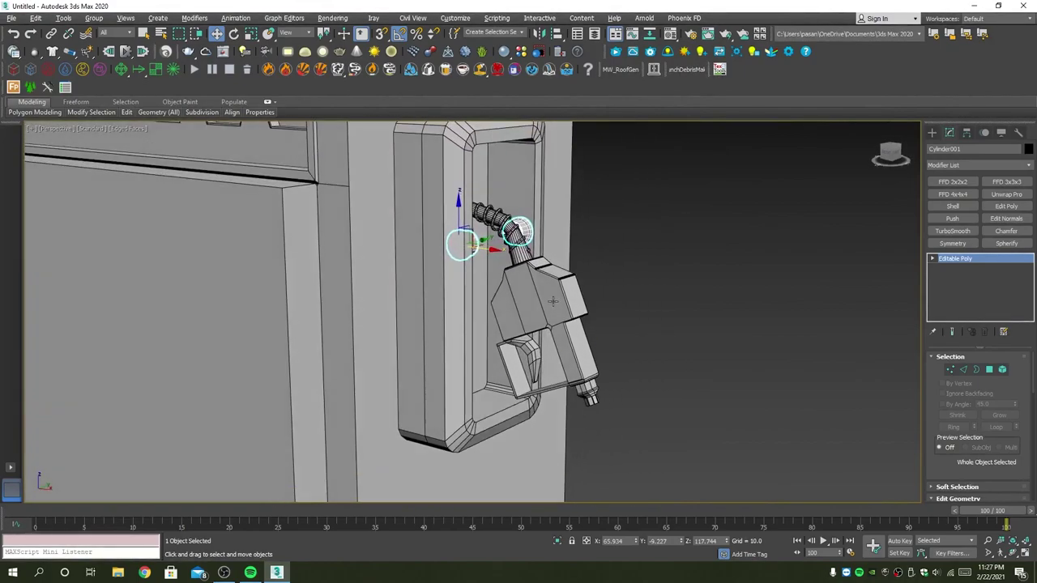
{"action": "left_click", "coordinate": [550, 302]}
{"action": "left_click", "coordinate": [550, 302]}
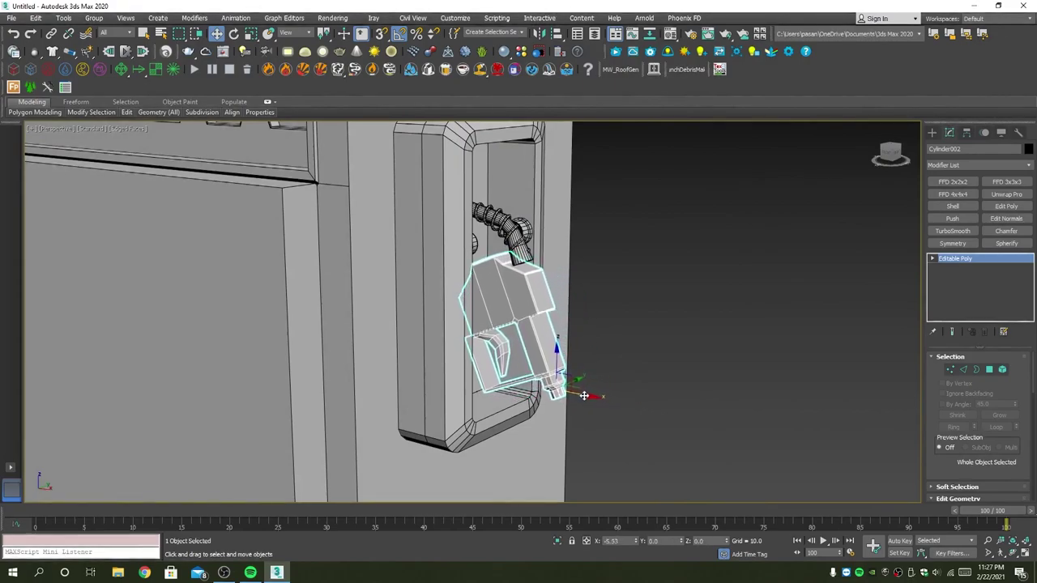
{"action": "key", "text": "ctrl+z"}
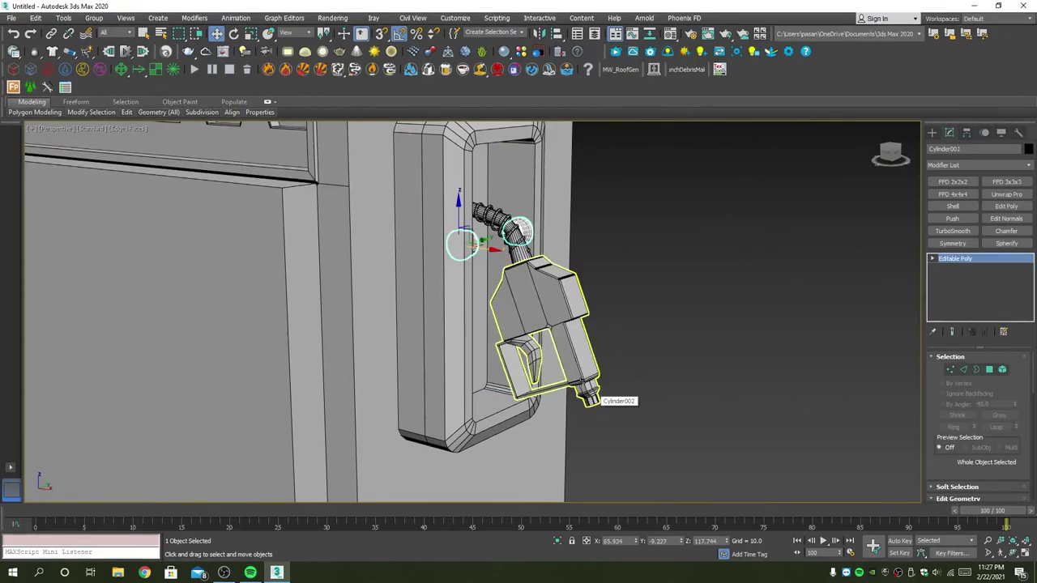
{"action": "left_click", "coordinate": [572, 327], "text": "ctrl"}
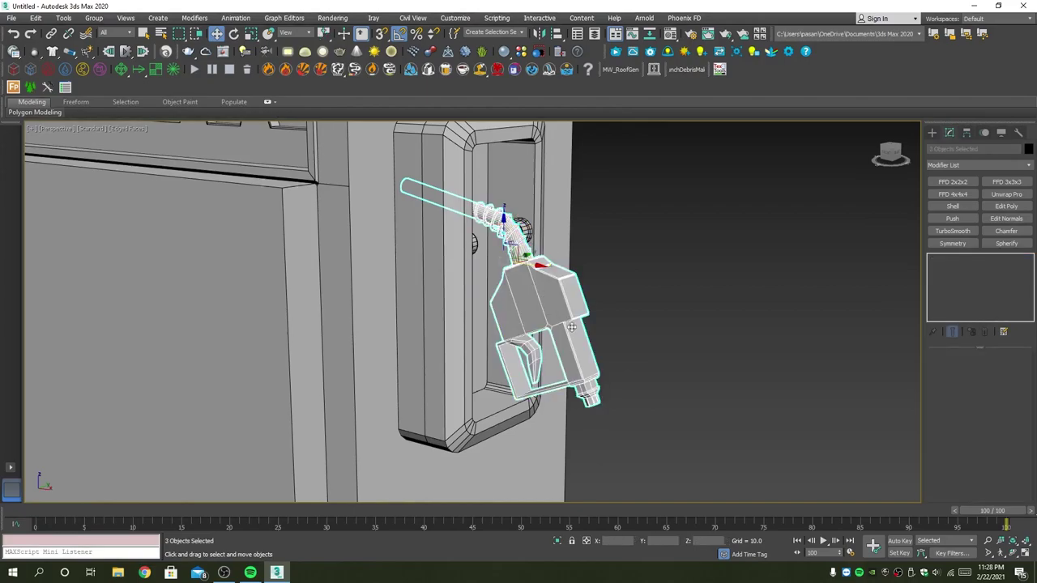
{"action": "left_click_drag", "start_coordinate": [544, 272], "coordinate": [518, 264]}
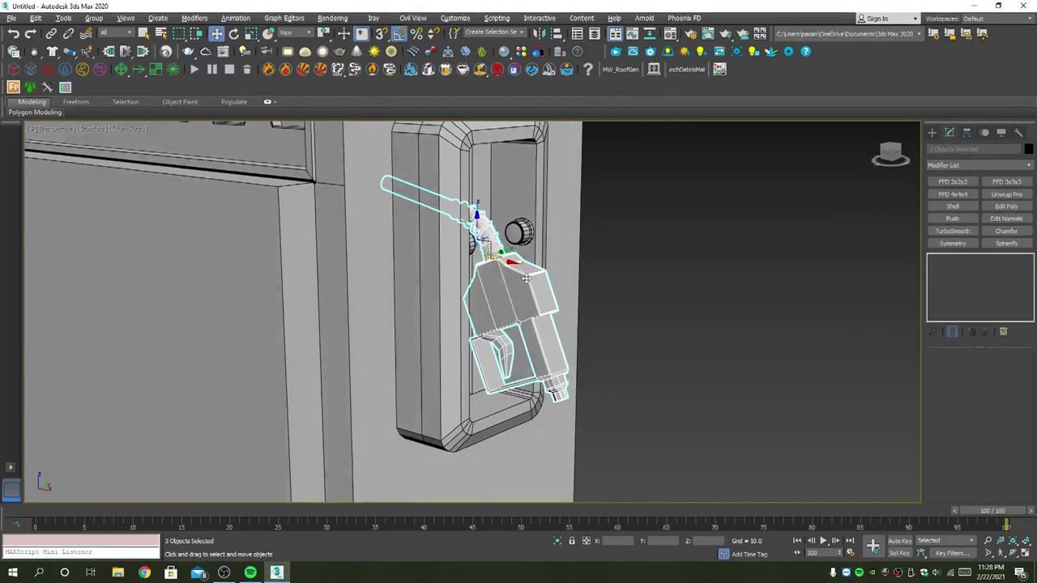
{"action": "mouse_move", "coordinate": [519, 264]}
{"action": "middle_mouse_down", "text": "alt"}
{"action": "mouse_move", "coordinate": [489, 308]}
{"action": "mouse_move", "coordinate": [453, 307]}
{"action": "middle_mouse_up", "text": "alt"}
In the Front view, move the ring cylinder left onto the hose and lower it slightly.
{"action": "key", "text": "alt+w"}
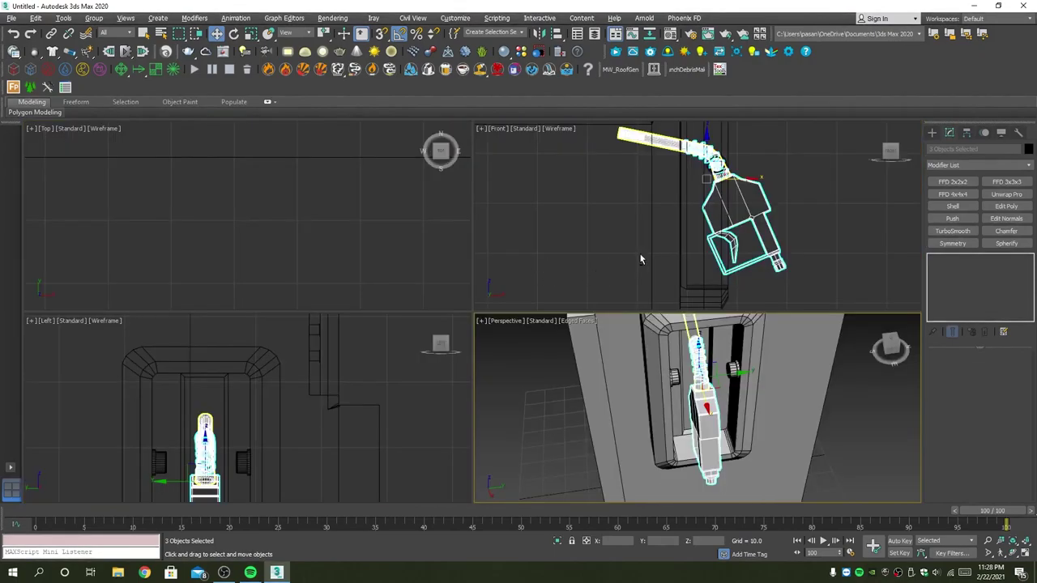
{"action": "right_click", "coordinate": [714, 195]}
{"action": "key", "text": "alt+w"}
{"action": "scroll", "coordinate": [527, 190], "scroll_direction": "up", "scroll_amount": 3}
{"action": "scroll", "coordinate": [527, 190], "scroll_direction": "up", "scroll_amount": 2}
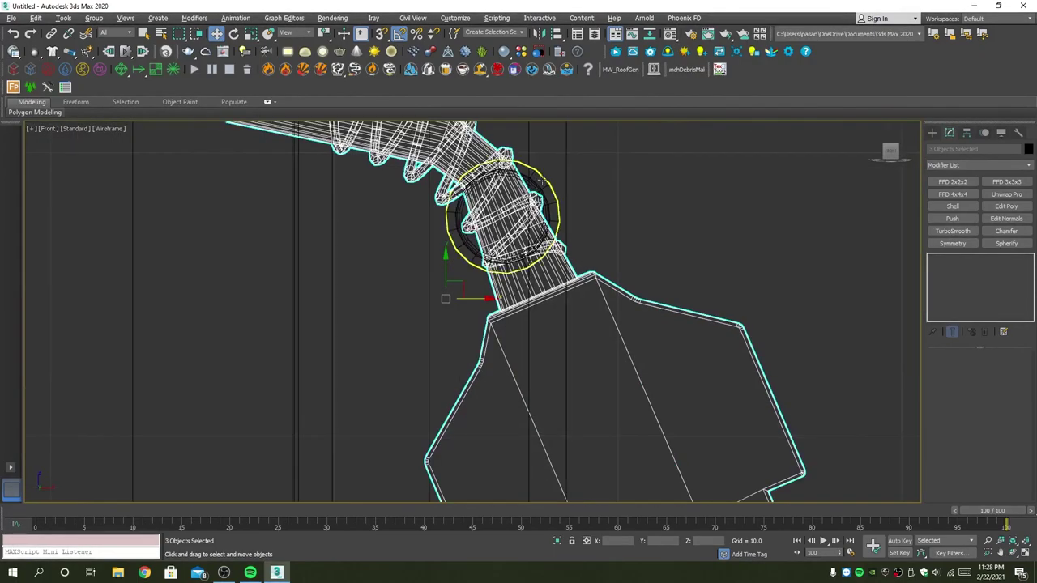
{"action": "left_click", "coordinate": [541, 180]}
{"action": "scroll", "coordinate": [549, 209], "scroll_direction": "down", "scroll_amount": 3}
{"action": "left_click_drag", "start_coordinate": [551, 211], "coordinate": [502, 211]}
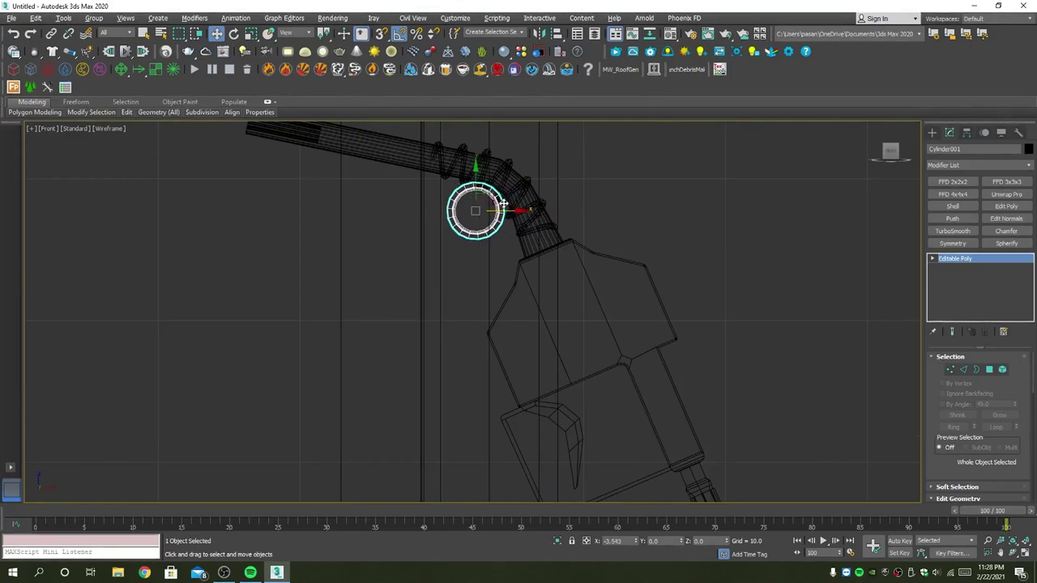
{"action": "left_click_drag", "start_coordinate": [477, 177], "coordinate": [477, 175]}
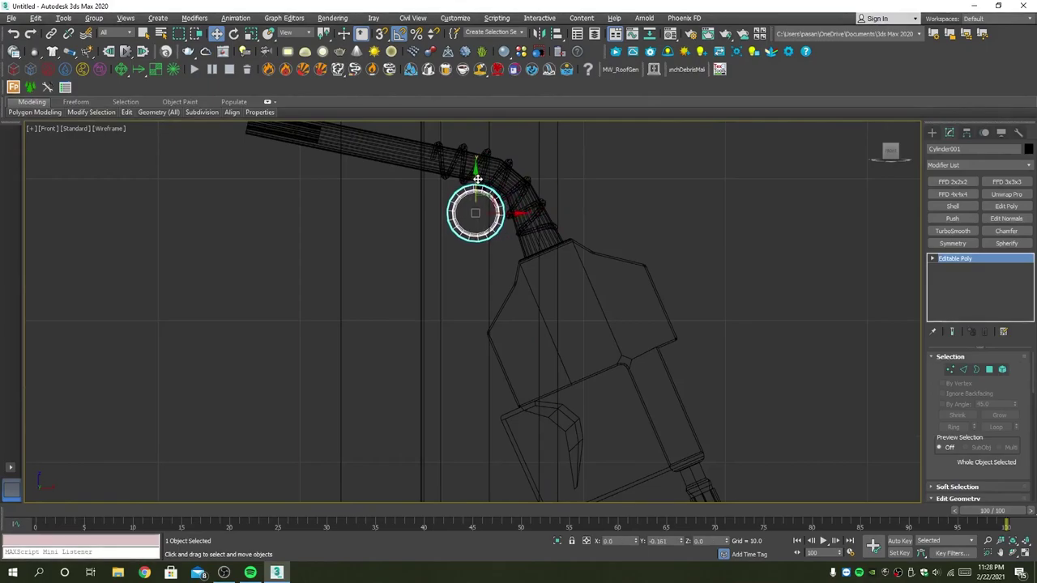
{"action": "scroll", "coordinate": [454, 180], "scroll_direction": "down", "scroll_amount": 2}
Select the coiled hose and orbit a maximized Perspective close-up of its nozzle end.
{"action": "left_click", "coordinate": [448, 182]}
{"action": "key", "text": "alt+w"}
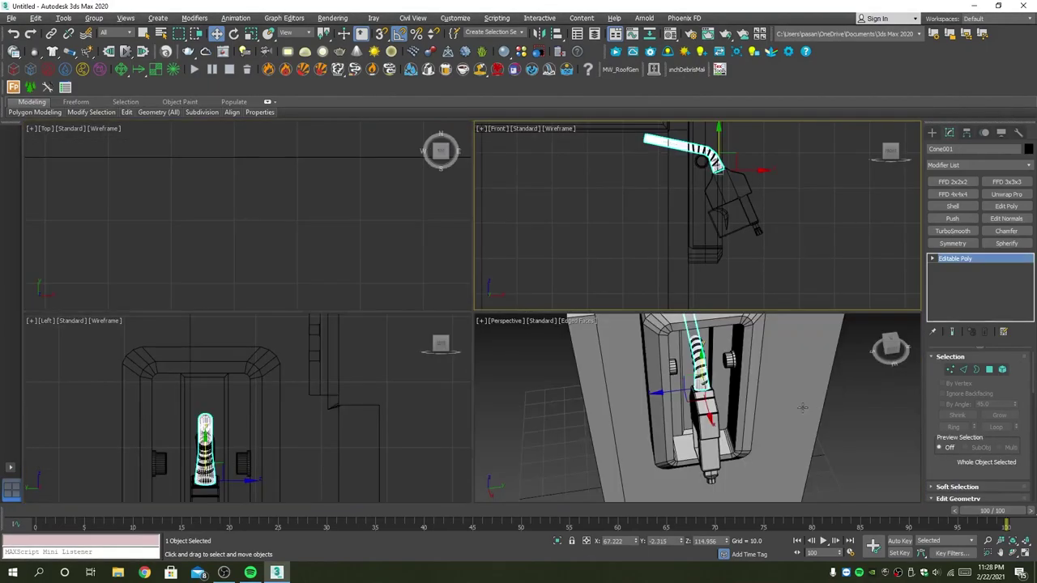
{"action": "middle_click", "coordinate": [621, 347]}
{"action": "key", "text": "alt+w"}
{"action": "mouse_move", "coordinate": [648, 330]}
{"action": "middle_mouse_down", "text": "alt"}
{"action": "mouse_move", "coordinate": [590, 327]}
{"action": "mouse_move", "coordinate": [591, 335]}
{"action": "middle_mouse_up", "text": "alt"}
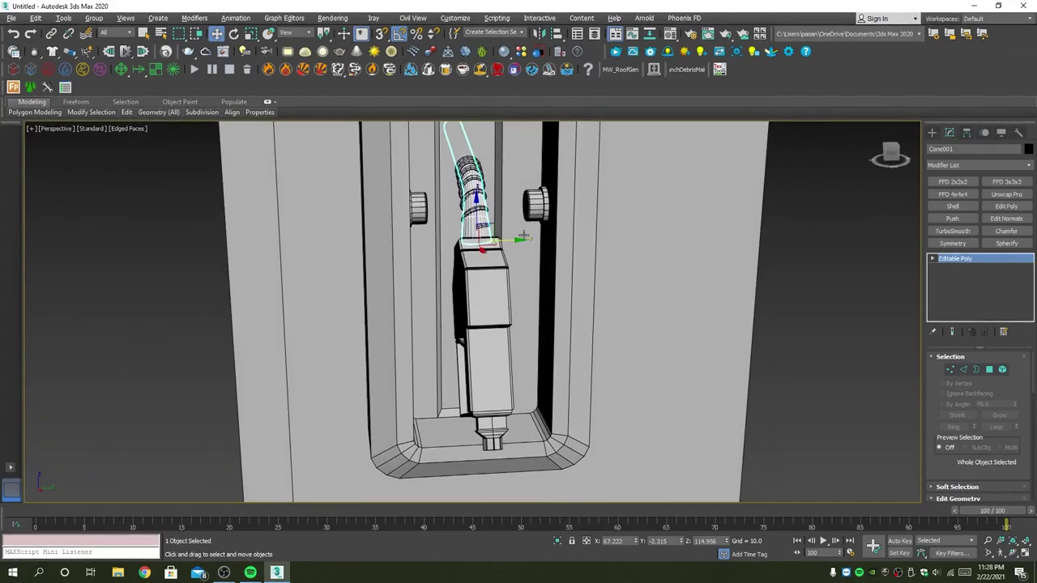
{"action": "scroll", "coordinate": [526, 233], "scroll_direction": "up", "scroll_amount": 2}
{"action": "mouse_move", "coordinate": [532, 227]}
{"action": "middle_mouse_down", "text": "alt"}
{"action": "mouse_move", "coordinate": [557, 235]}
{"action": "mouse_move", "coordinate": [535, 234]}
{"action": "middle_mouse_up", "text": "alt"}
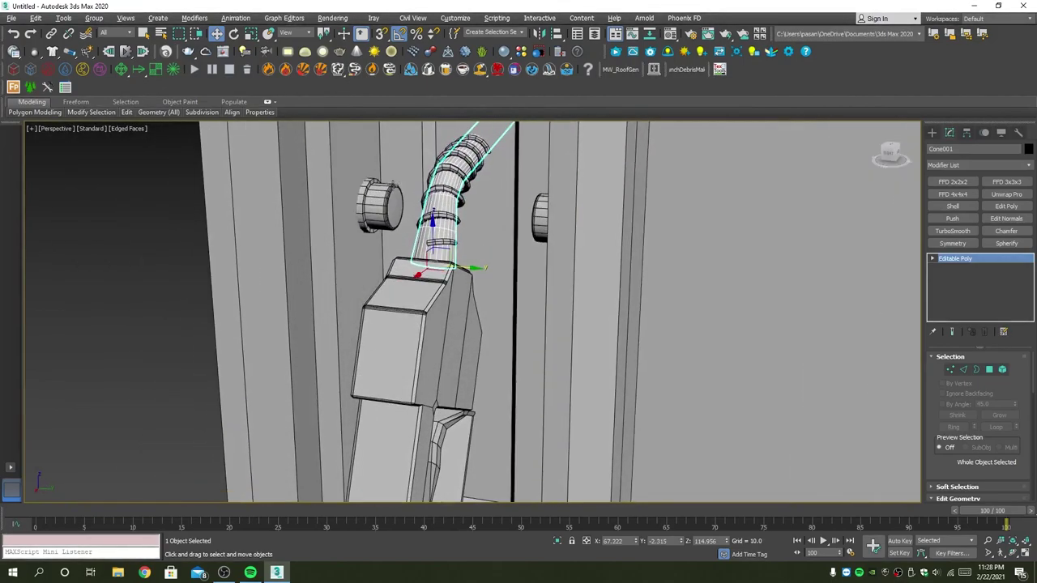
At Polygon level, select the inner faces of both side pegs.
{"action": "key", "text": "4"}
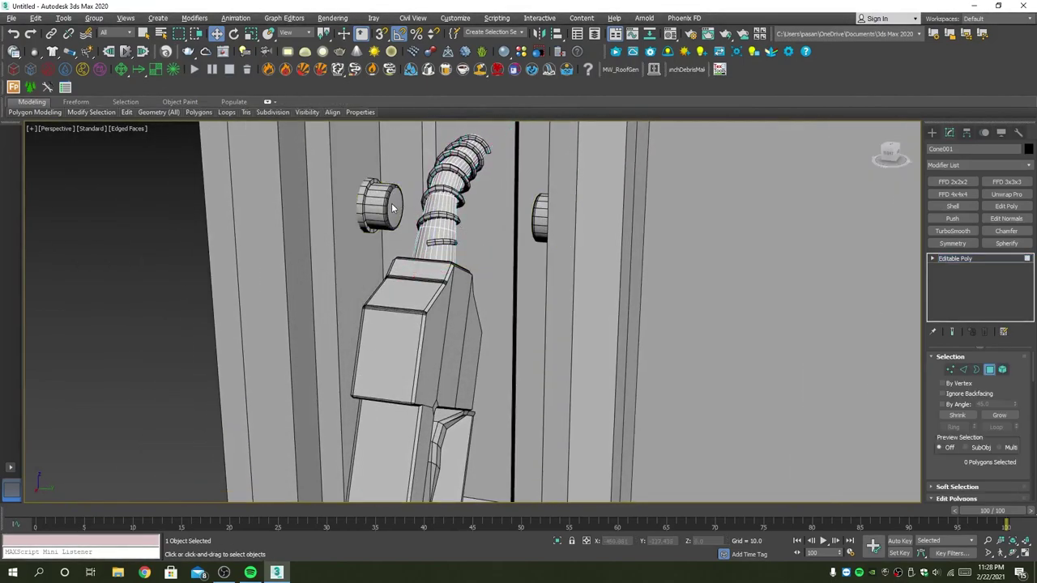
{"action": "key", "text": "4"}
{"action": "left_click", "coordinate": [387, 207]}
{"action": "key", "text": "4"}
{"action": "key", "text": "q"}
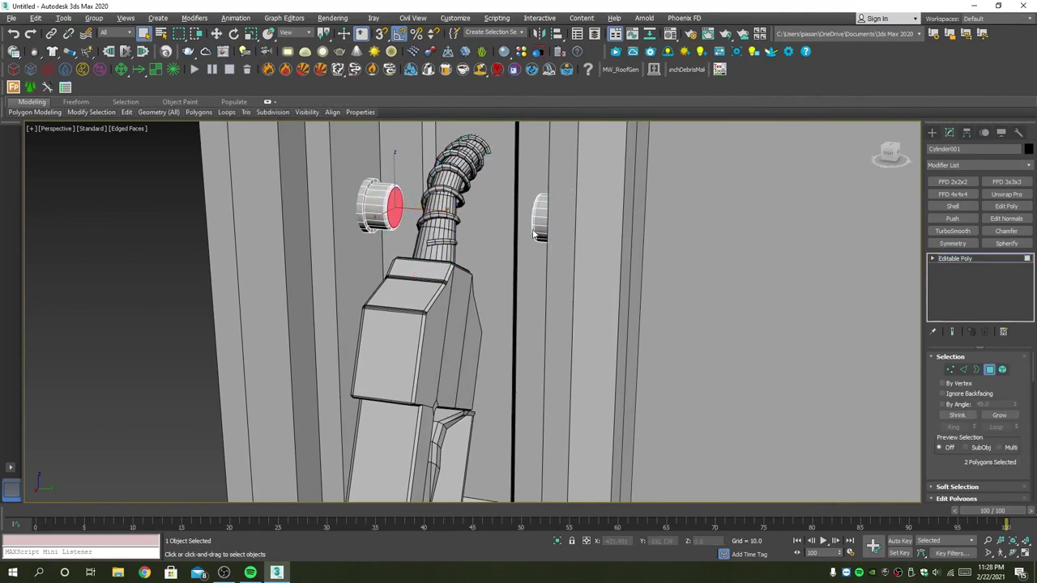
{"action": "middle_click_drag", "start_coordinate": [534, 235], "coordinate": [580, 237], "text": "alt"}
{"action": "scroll", "coordinate": [1010, 503], "scroll_direction": "down", "scroll_amount": 2}
{"action": "scroll", "coordinate": [996, 454], "scroll_direction": "down", "scroll_amount": 1}
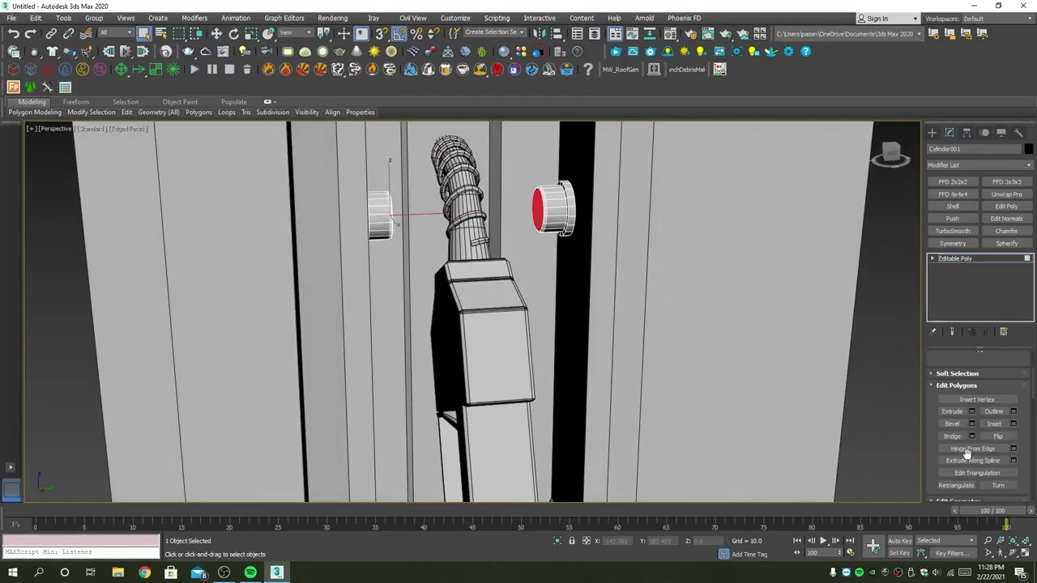
Bridge the two peg faces into a bar with 2 segments, redoing the first attempt.
{"action": "left_click", "coordinate": [972, 436]}
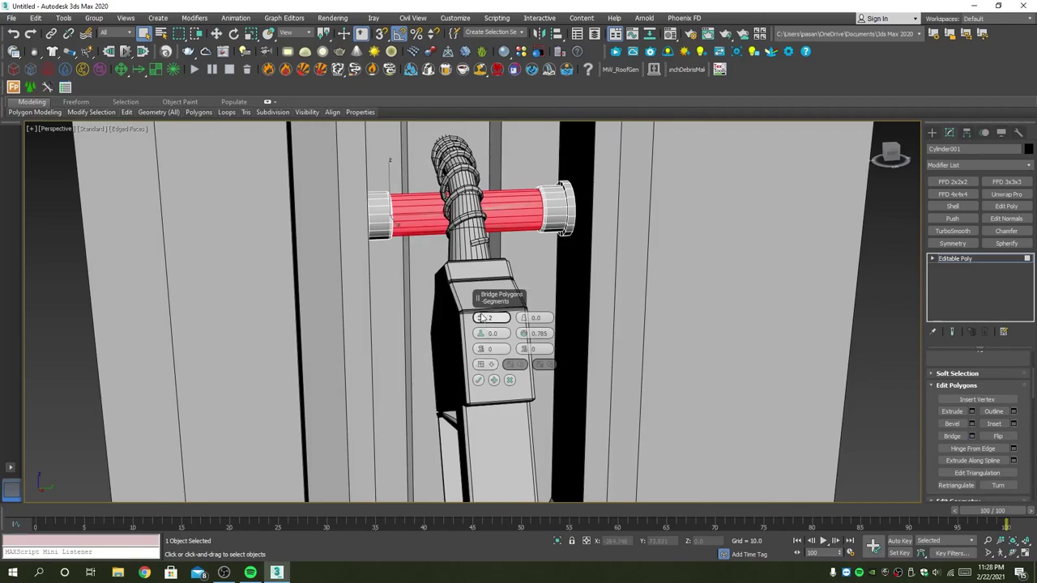
{"action": "left_click", "coordinate": [479, 380]}
{"action": "mouse_move", "coordinate": [496, 341]}
{"action": "middle_mouse_down", "text": "alt"}
{"action": "mouse_move", "coordinate": [437, 333]}
{"action": "mouse_move", "coordinate": [487, 348]}
{"action": "middle_mouse_up", "text": "alt"}
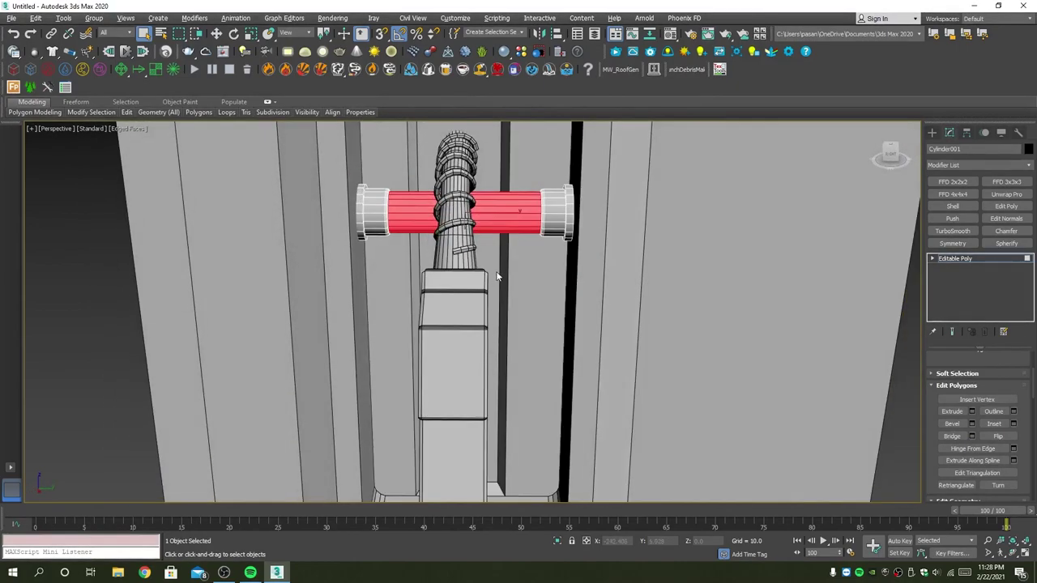
{"action": "key", "text": "Delete"}
{"action": "left_click", "coordinate": [973, 436]}
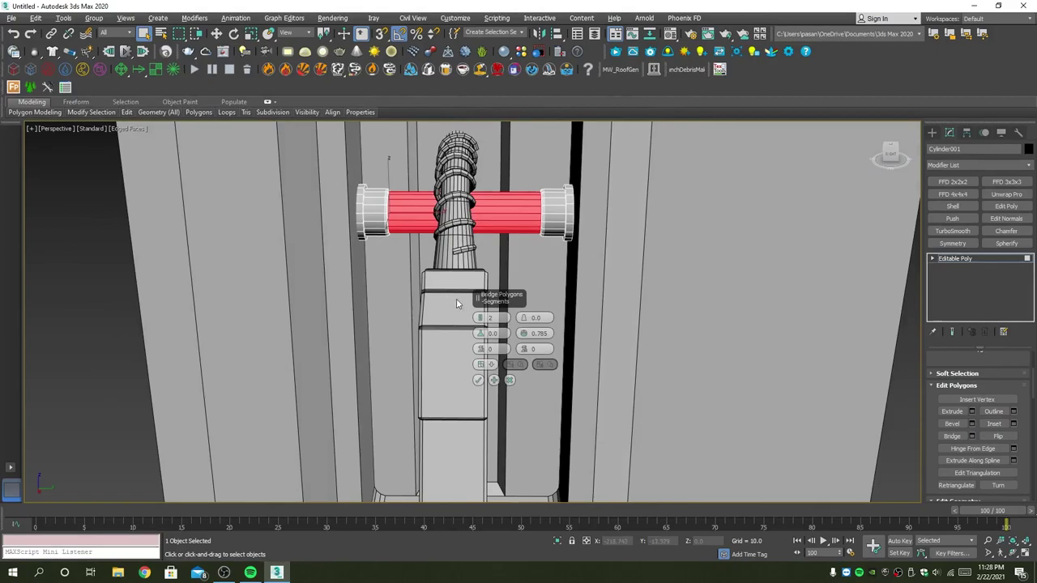
{"action": "left_click_drag", "start_coordinate": [479, 318], "coordinate": [480, 322]}
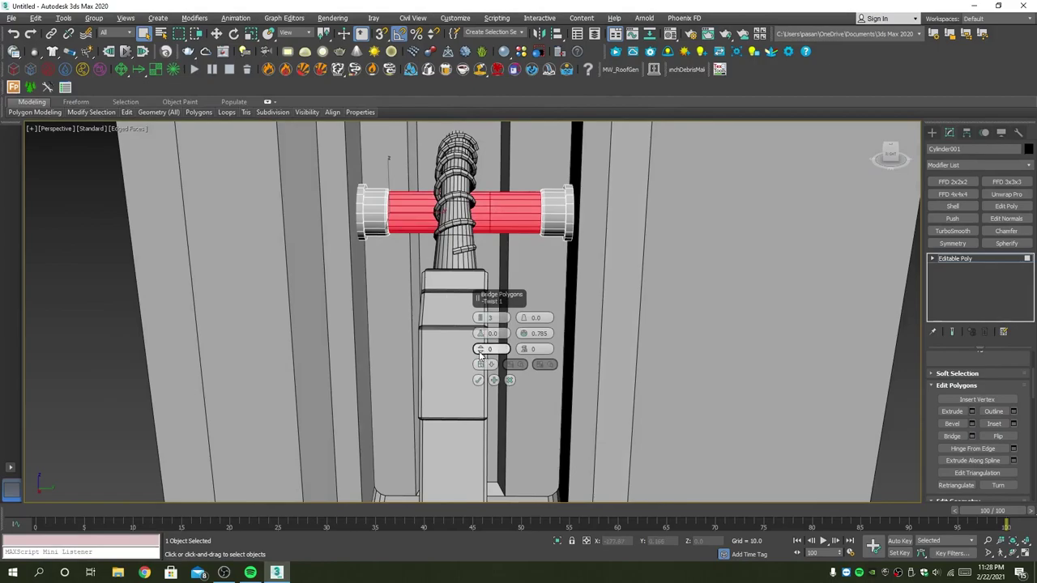
{"action": "left_click", "coordinate": [478, 380]}
Select an edge loop around the middle of the new bar.
{"action": "scroll", "coordinate": [494, 222], "scroll_direction": "up", "scroll_amount": 4}
{"action": "mouse_move", "coordinate": [493, 222]}
{"action": "middle_mouse_down", "text": "alt"}
{"action": "mouse_move", "coordinate": [435, 180]}
{"action": "mouse_move", "coordinate": [353, 242]}
{"action": "mouse_move", "coordinate": [438, 275]}
{"action": "middle_mouse_up", "text": "alt"}
{"action": "key", "text": "2"}
{"action": "double_click", "coordinate": [465, 201]}
{"action": "key", "text": "w"}
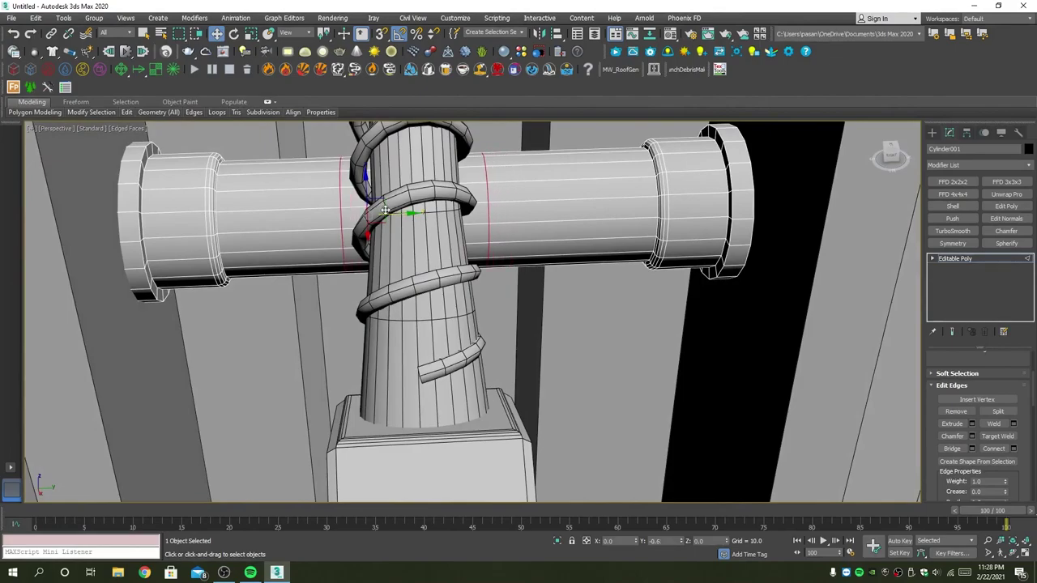
At Polygon level, enlarge the side view and clear the face selection.
{"action": "mouse_move", "coordinate": [405, 213]}
{"action": "middle_mouse_down", "text": "alt"}
{"action": "mouse_move", "coordinate": [407, 237]}
{"action": "mouse_move", "coordinate": [372, 210]}
{"action": "middle_mouse_up", "text": "alt"}
{"action": "scroll", "coordinate": [372, 210], "scroll_direction": "up", "scroll_amount": 4}
{"action": "scroll", "coordinate": [373, 194], "scroll_direction": "down", "scroll_amount": 3}
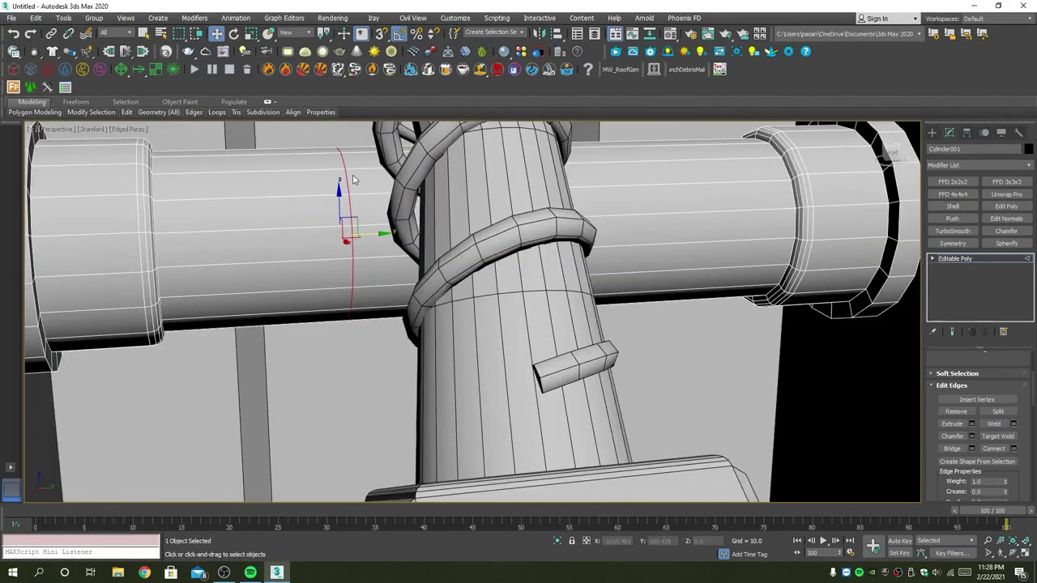
{"action": "key", "text": "4"}
{"action": "middle_click_drag", "start_coordinate": [359, 159], "coordinate": [399, 172], "text": "alt"}
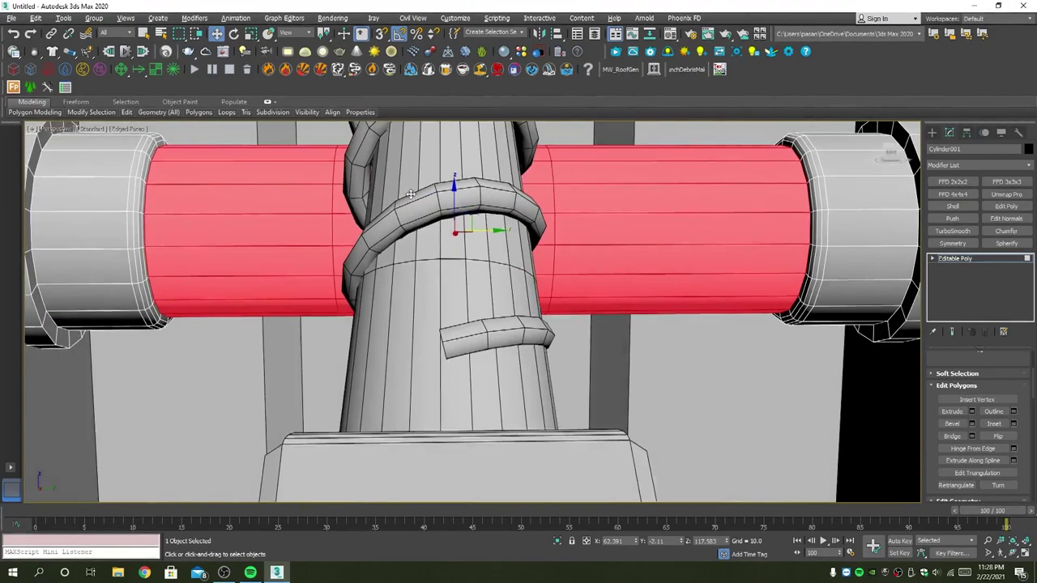
{"action": "key", "text": "alt+w"}
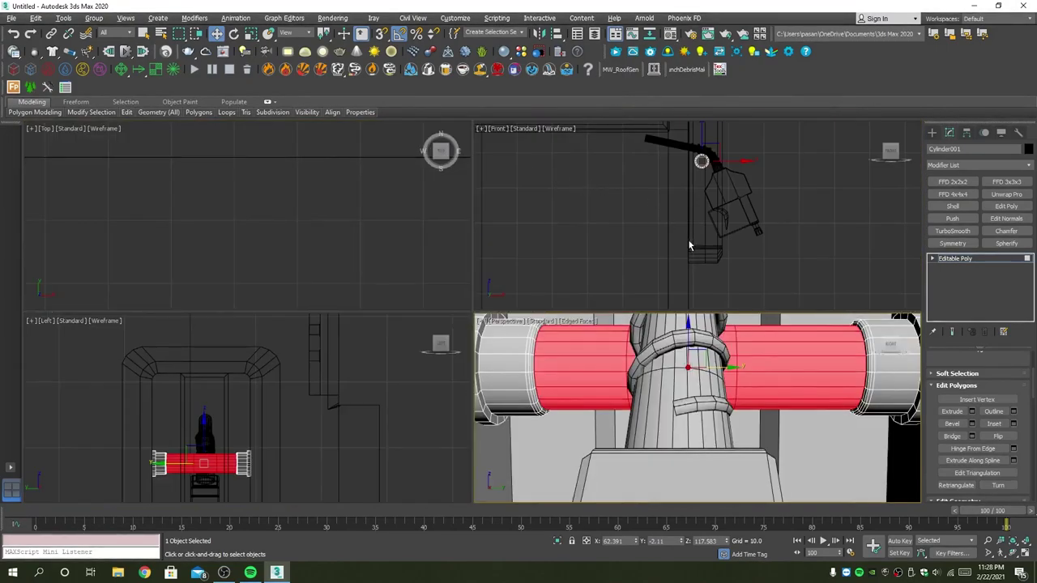
{"action": "key", "text": "alt+w"}
{"action": "left_click", "coordinate": [485, 468]}
{"action": "scroll", "coordinate": [405, 400], "scroll_direction": "up", "scroll_amount": 3}
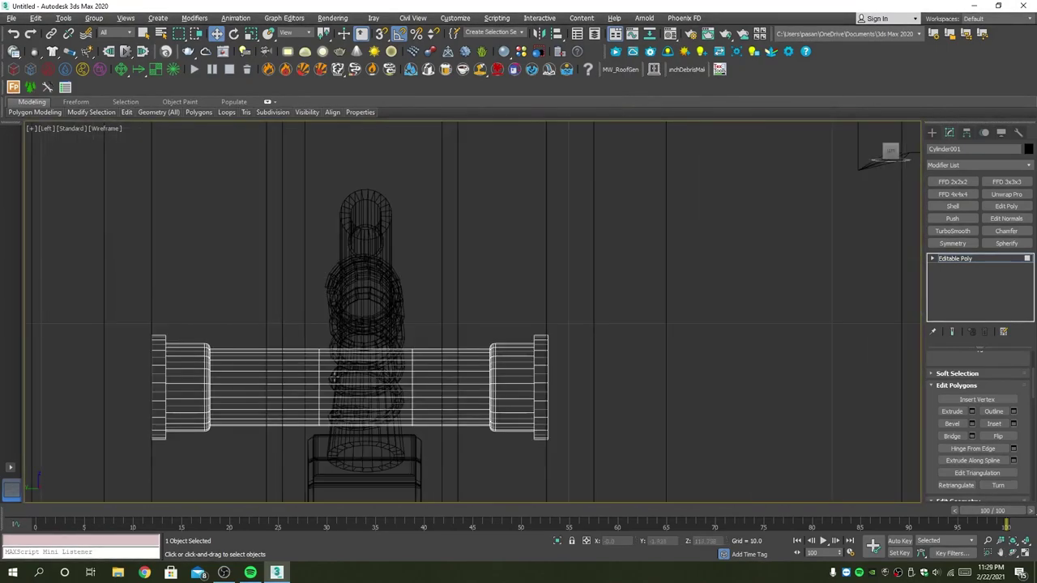
Select the band of faces in the middle of the bar, frame it and delete it.
{"action": "left_click", "coordinate": [411, 385]}
{"action": "key", "text": "alt+w"}
{"action": "key", "text": "alt+w"}
{"action": "mouse_move", "coordinate": [690, 392]}
{"action": "middle_mouse_down", "text": "alt"}
{"action": "mouse_move", "coordinate": [640, 364]}
{"action": "mouse_move", "coordinate": [656, 378]}
{"action": "middle_mouse_up", "text": "alt"}
{"action": "key", "text": "z"}
{"action": "scroll", "coordinate": [570, 338], "scroll_direction": "down", "scroll_amount": 2}
{"action": "scroll", "coordinate": [572, 361], "scroll_direction": "down", "scroll_amount": 2}
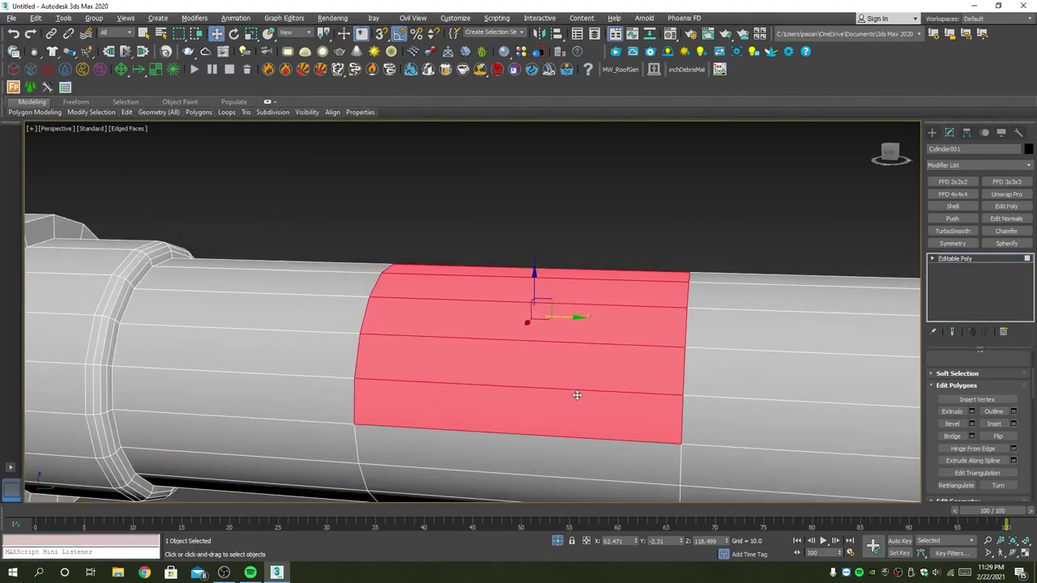
{"action": "key", "text": "Delete"}
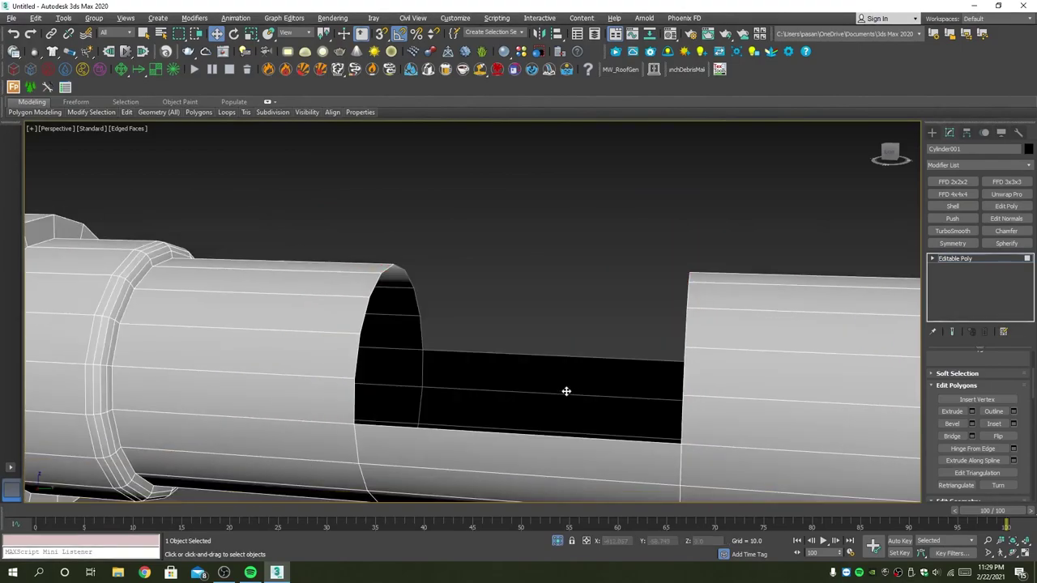
Bridge the notch's top and bottom edges to form a flat floor.
{"action": "key", "text": "2"}
{"action": "left_click", "coordinate": [576, 356]}
{"action": "left_click", "coordinate": [563, 434], "text": "ctrl"}
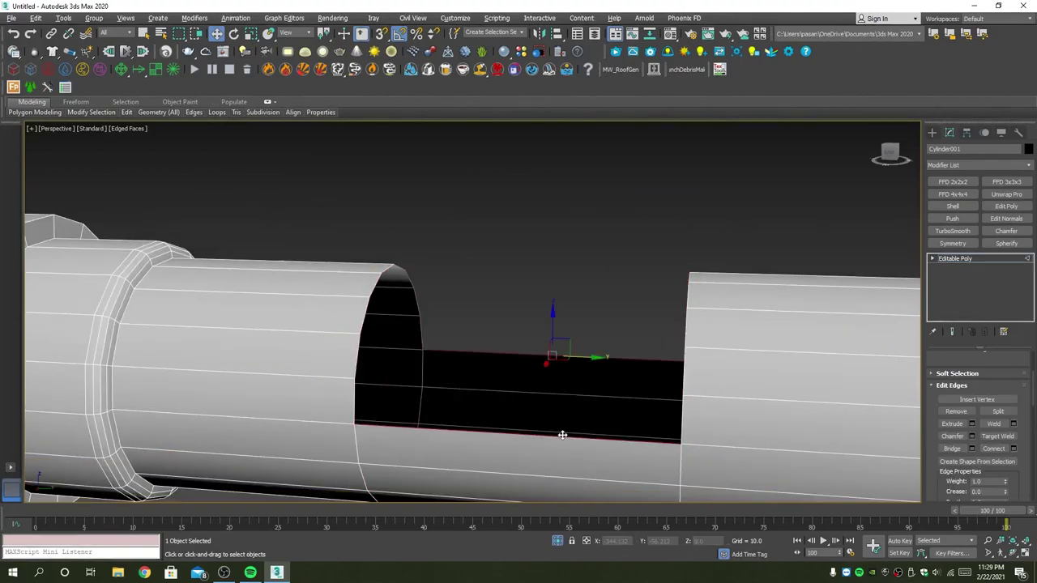
{"action": "left_click", "coordinate": [952, 448]}
Start the left end wall by bridging pairs of edges around the opening.
{"action": "key", "text": "3"}
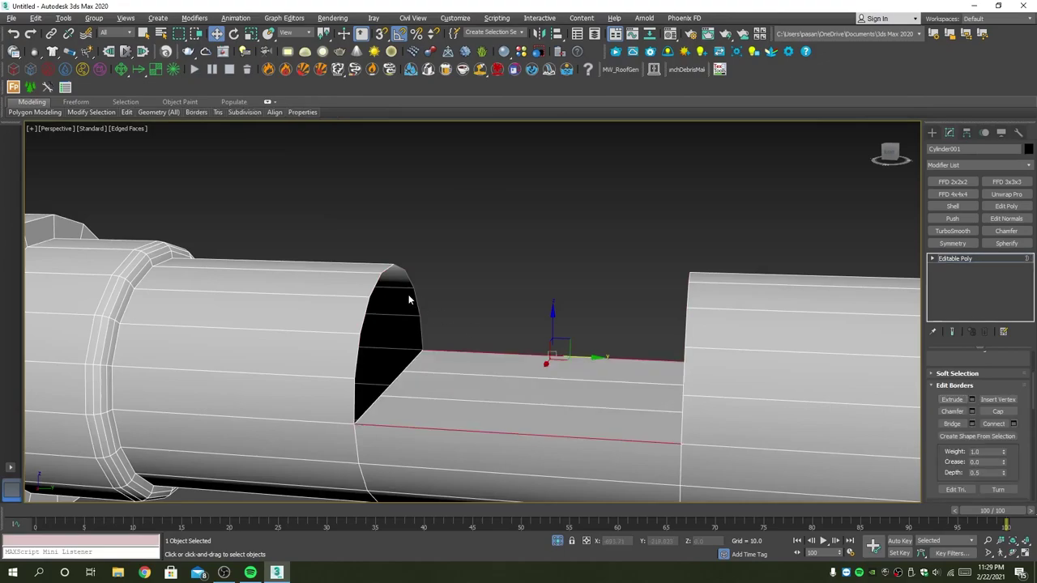
{"action": "left_click", "coordinate": [419, 306]}
{"action": "key", "text": "2"}
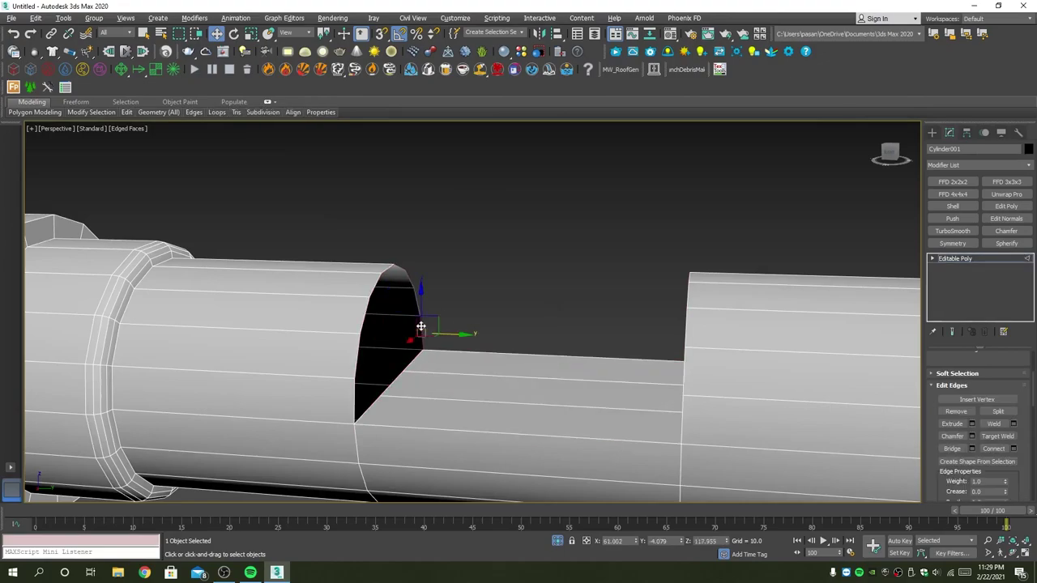
{"action": "left_click", "coordinate": [355, 399]}
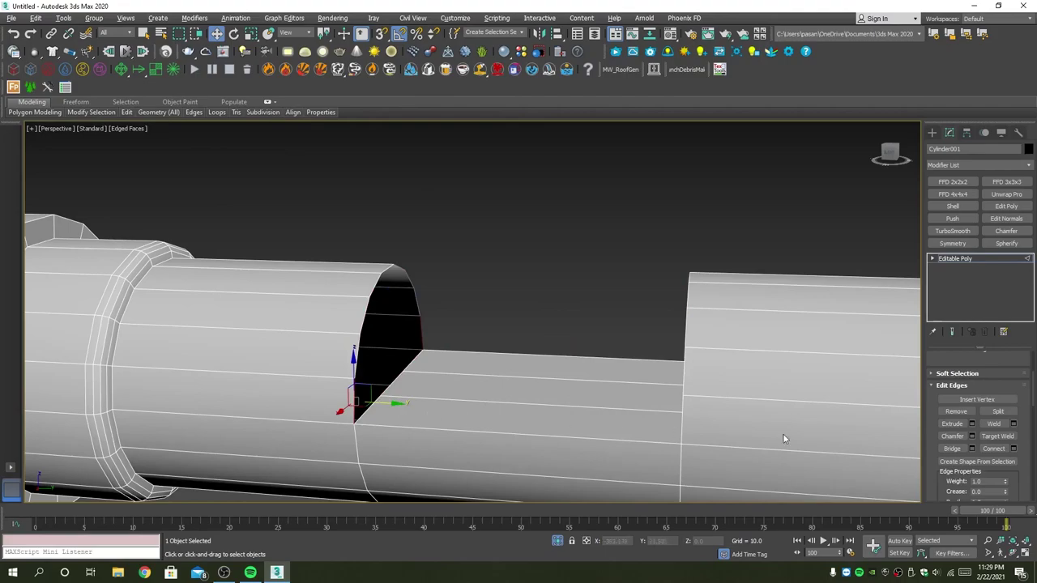
{"action": "left_click", "coordinate": [954, 449]}
{"action": "left_click", "coordinate": [359, 340]}
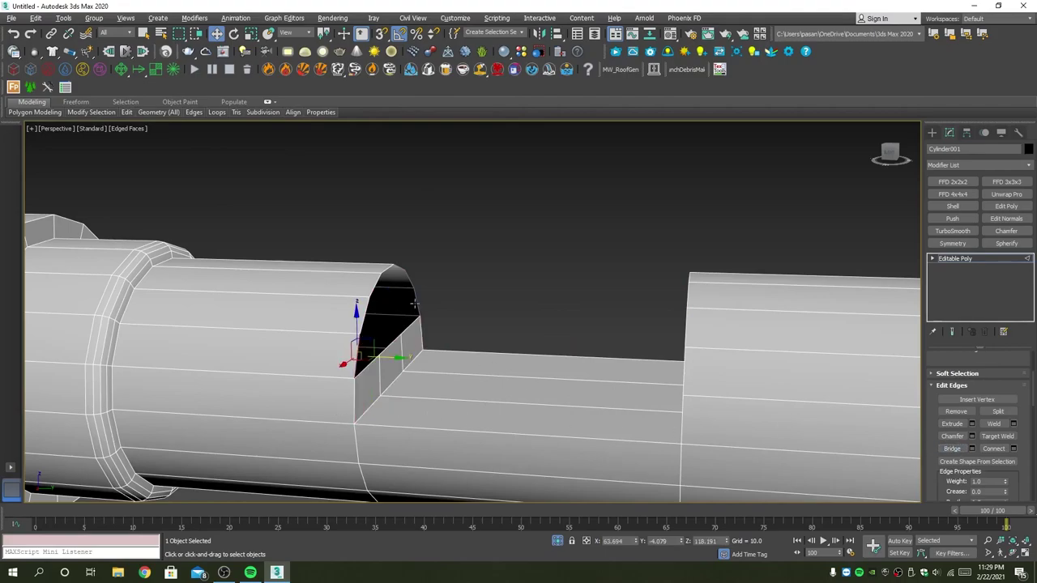
{"action": "left_click", "coordinate": [415, 304], "text": "ctrl"}
{"action": "left_click", "coordinate": [952, 448]}
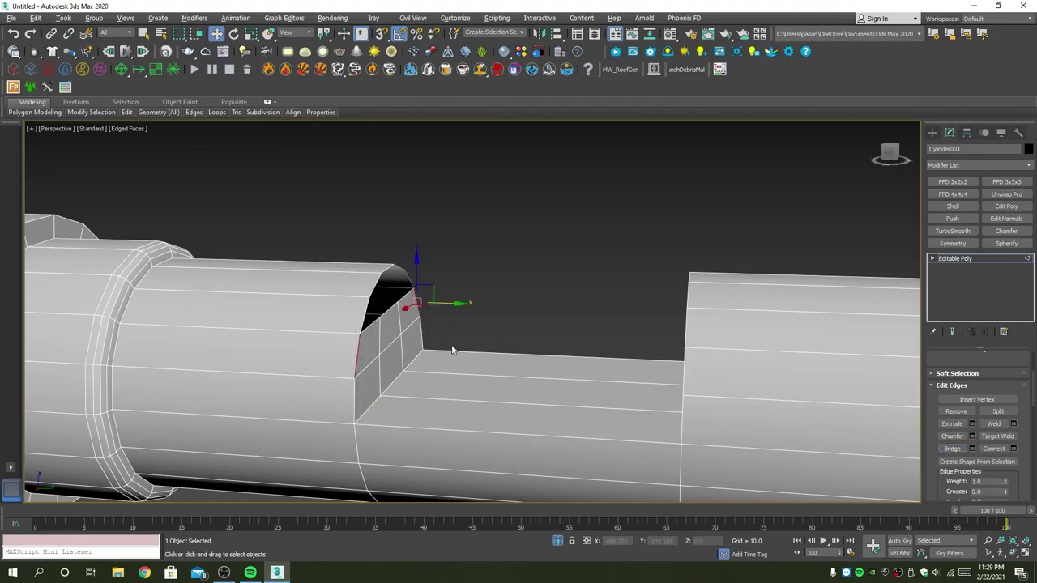
Bridge the remaining upper edge pairs to close the end wall's last gap.
{"action": "scroll", "coordinate": [452, 350], "scroll_direction": "up", "scroll_amount": 3}
{"action": "left_click", "coordinate": [334, 304]}
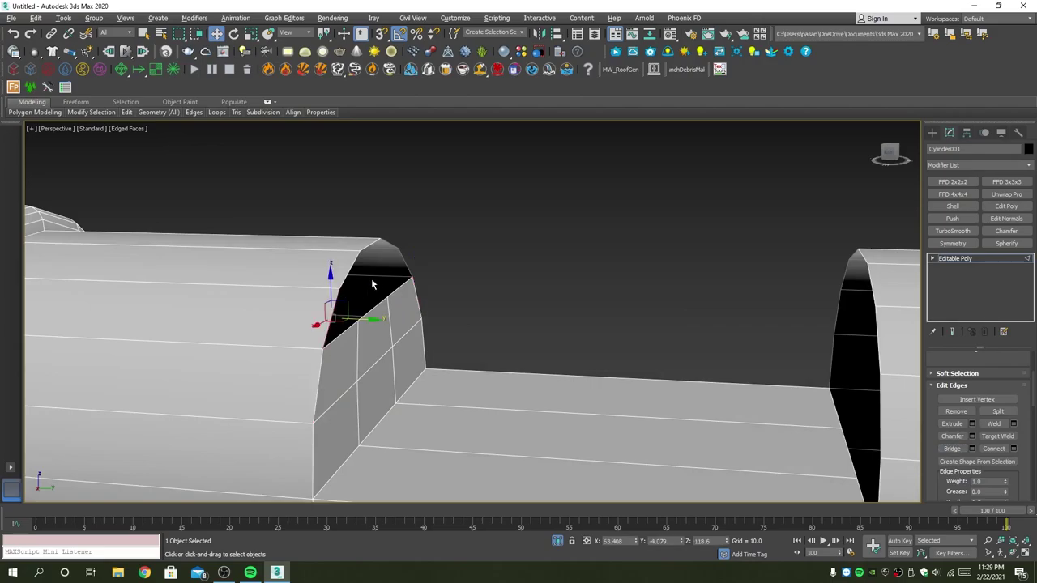
{"action": "left_click", "coordinate": [405, 265]}
{"action": "left_click", "coordinate": [952, 448]}
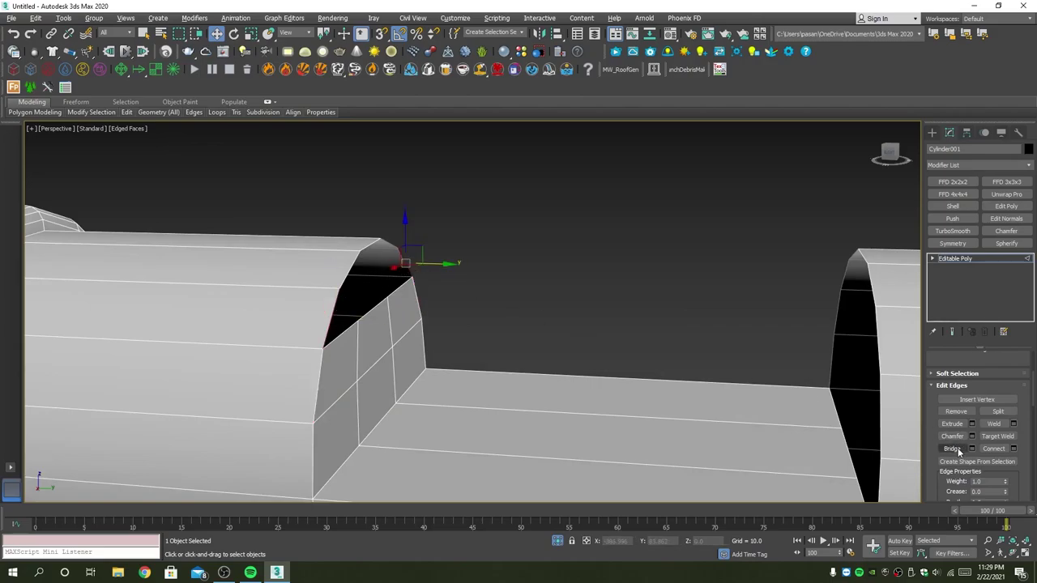
{"action": "left_click", "coordinate": [353, 257]}
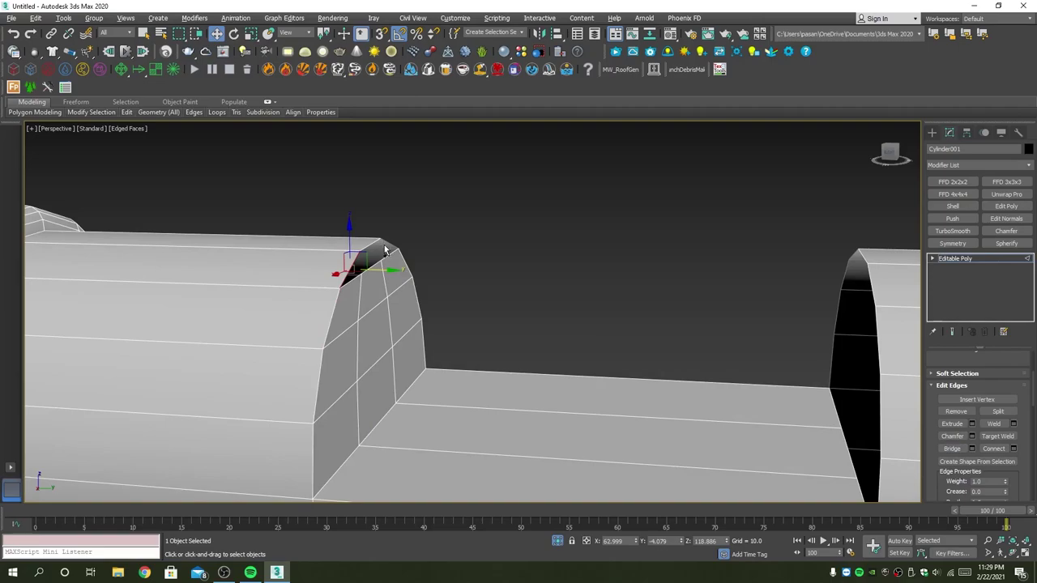
{"action": "left_click", "coordinate": [385, 249]}
{"action": "left_click", "coordinate": [952, 448]}
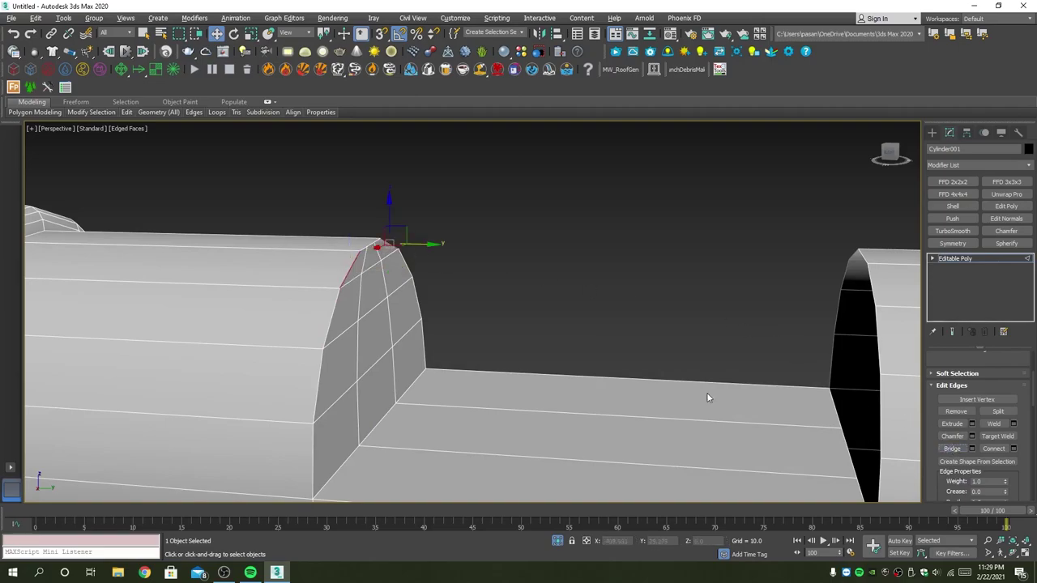
{"action": "scroll", "coordinate": [382, 238], "scroll_direction": "up", "scroll_amount": 2}
{"action": "scroll", "coordinate": [357, 251], "scroll_direction": "up", "scroll_amount": 3}
Select a vertex at the arch corner, then return to object level.
{"action": "key", "text": "1"}
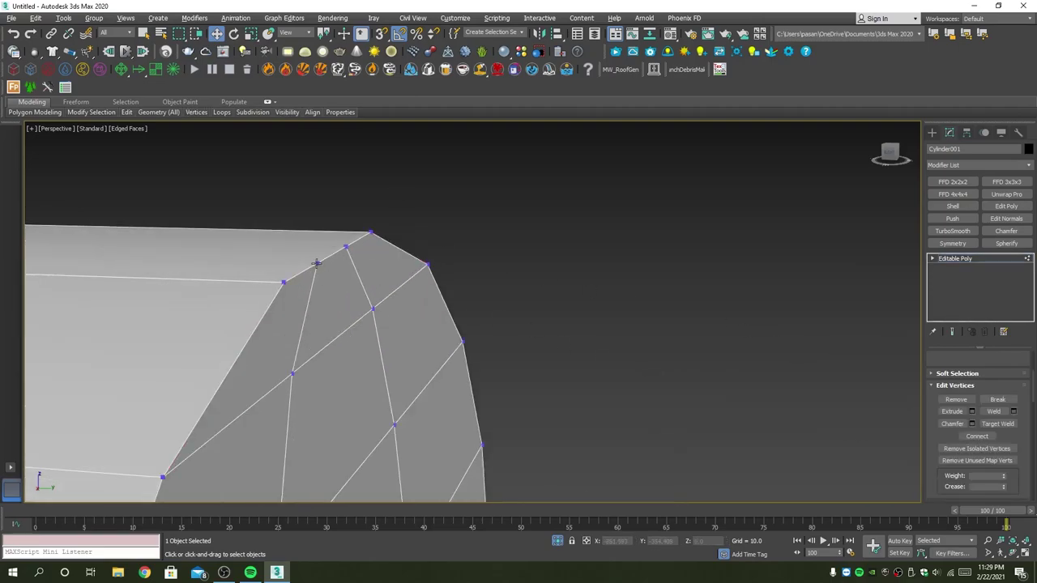
{"action": "left_click", "coordinate": [316, 264]}
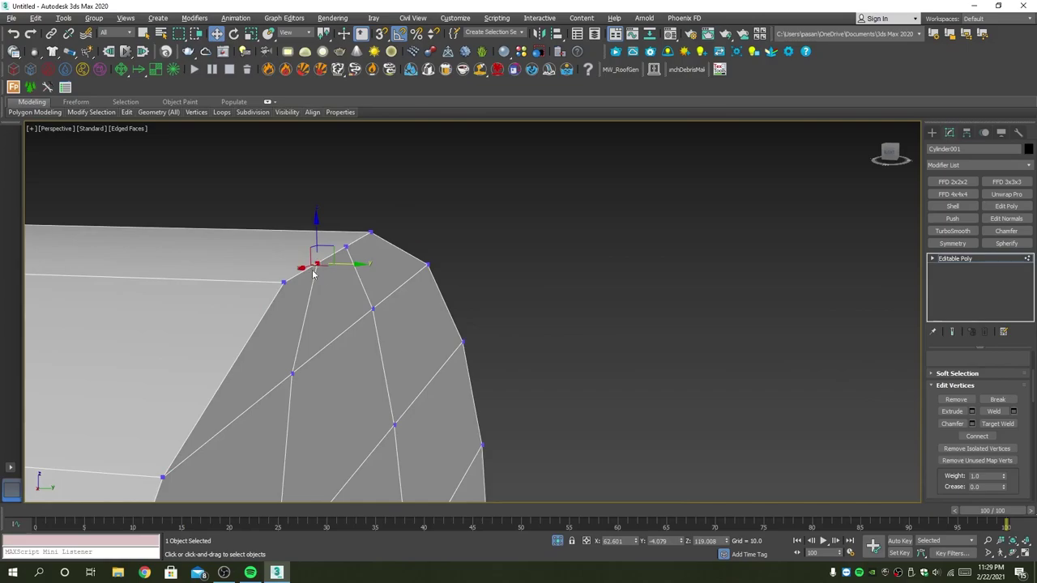
{"action": "key", "text": "1"}
{"action": "scroll", "coordinate": [343, 274], "scroll_direction": "down", "scroll_amount": 3}
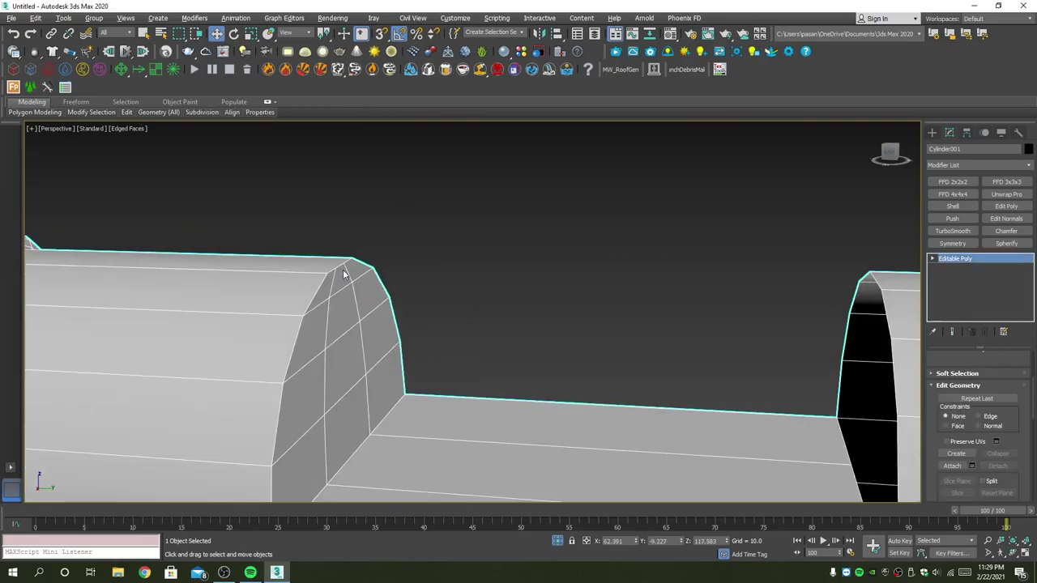
Delete the three stray corner polygons and cap the resulting open border with a new face.
{"action": "scroll", "coordinate": [344, 274], "scroll_direction": "up", "scroll_amount": 2}
{"action": "key", "text": "3"}
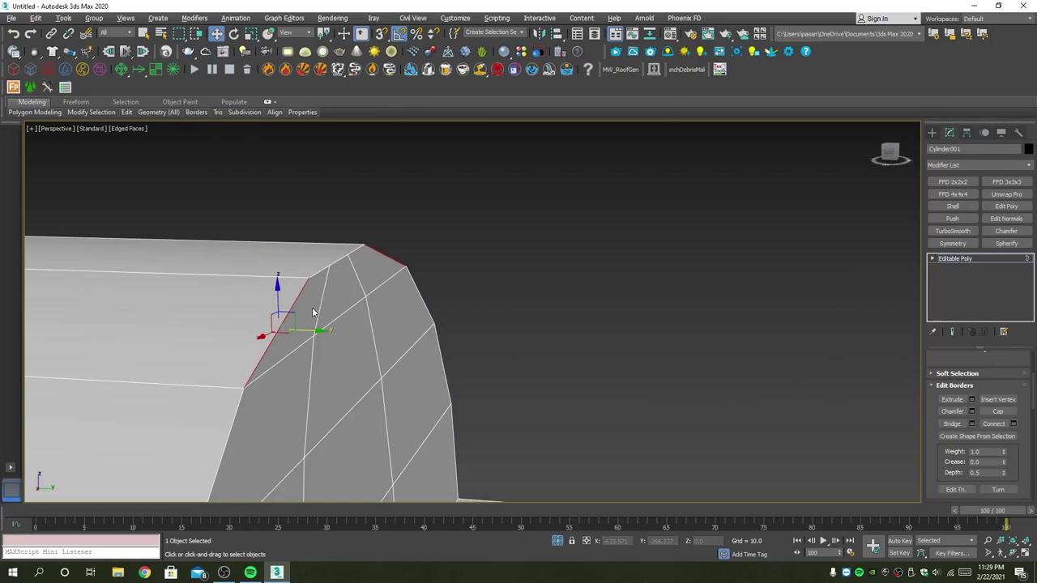
{"action": "key", "text": "4"}
{"action": "left_click", "coordinate": [314, 301]}
{"action": "key", "text": "Delete"}
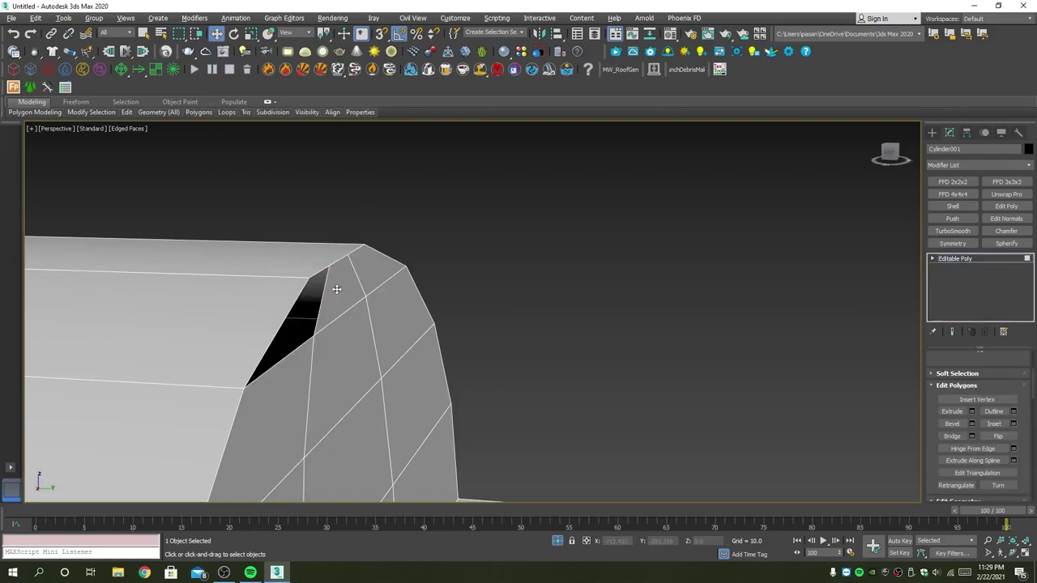
{"action": "left_click", "coordinate": [336, 284]}
{"action": "key", "text": "Delete"}
{"action": "left_click", "coordinate": [371, 268]}
{"action": "key", "text": "Delete"}
{"action": "key", "text": "3"}
{"action": "left_click", "coordinate": [381, 283]}
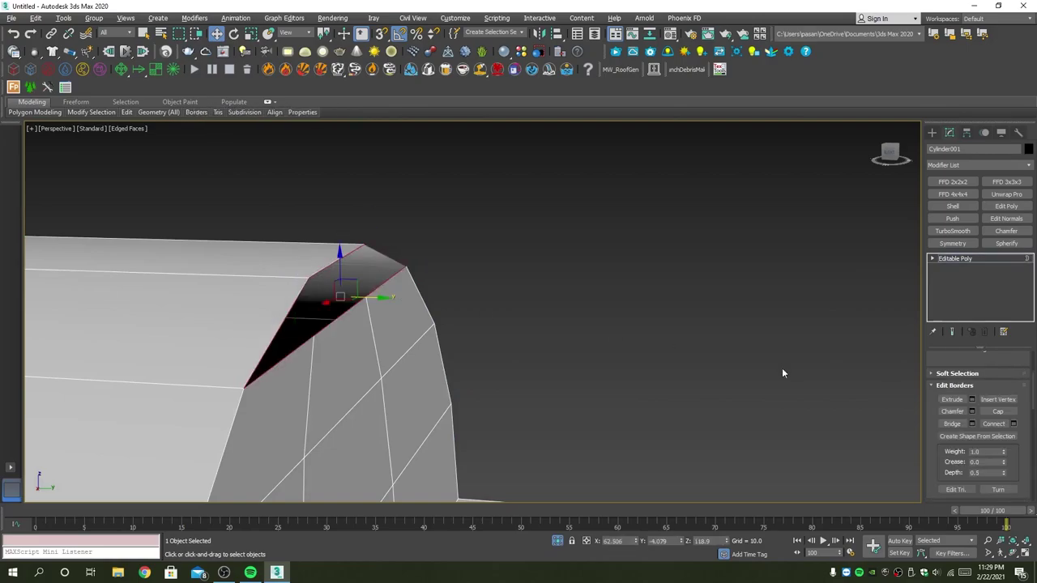
{"action": "left_click", "coordinate": [998, 412]}
Bridge three pairs of hole edges to fill the remaining gaps beside the arch.
{"action": "key", "text": "3"}
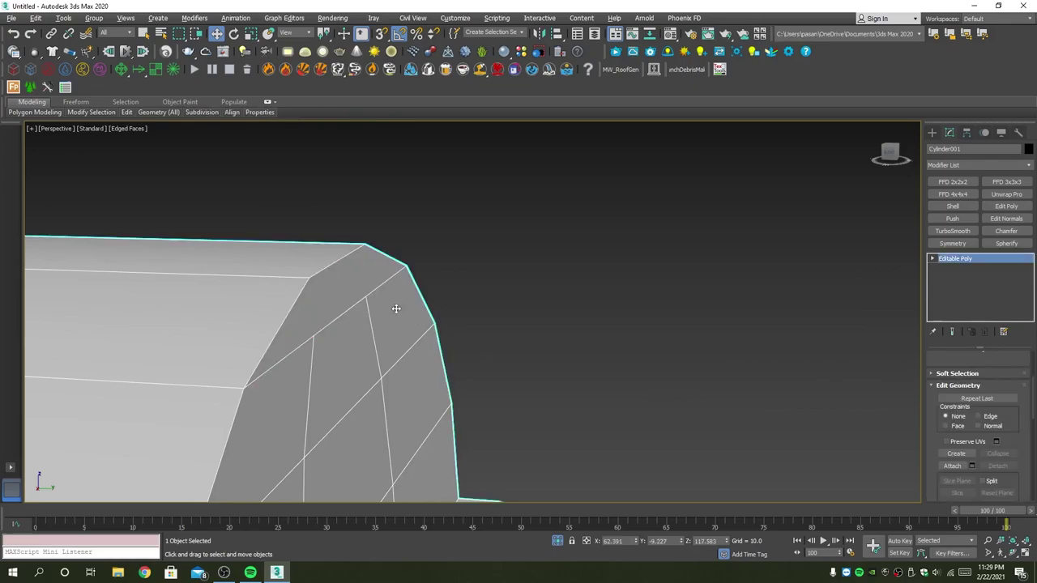
{"action": "scroll", "coordinate": [397, 308], "scroll_direction": "down", "scroll_amount": 3}
{"action": "scroll", "coordinate": [487, 328], "scroll_direction": "down", "scroll_amount": 3}
{"action": "scroll", "coordinate": [563, 329], "scroll_direction": "down", "scroll_amount": 2}
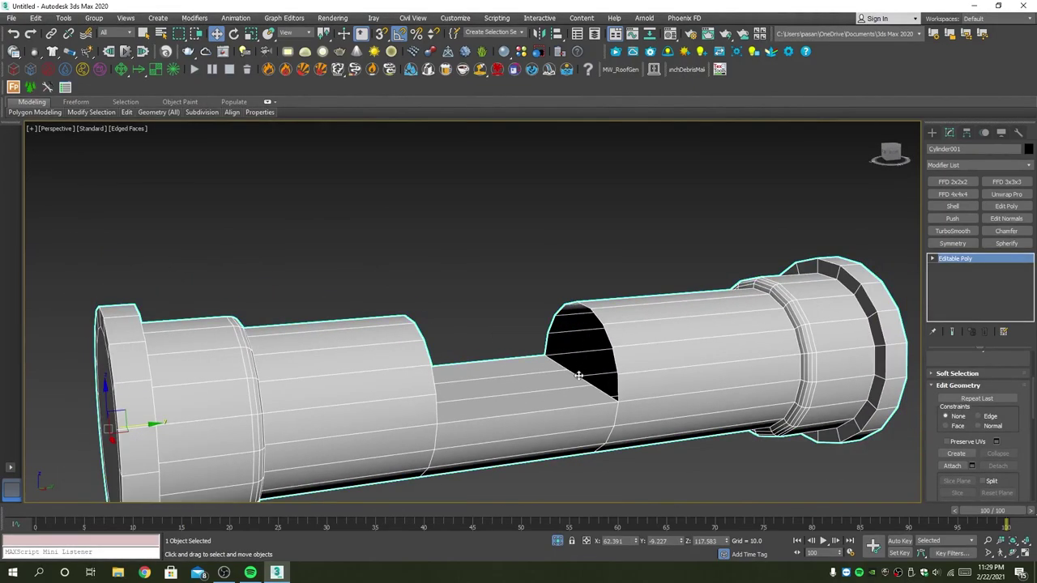
{"action": "scroll", "coordinate": [563, 329], "scroll_direction": "up", "scroll_amount": 2}
{"action": "scroll", "coordinate": [505, 343], "scroll_direction": "up", "scroll_amount": 2}
{"action": "key", "text": "2"}
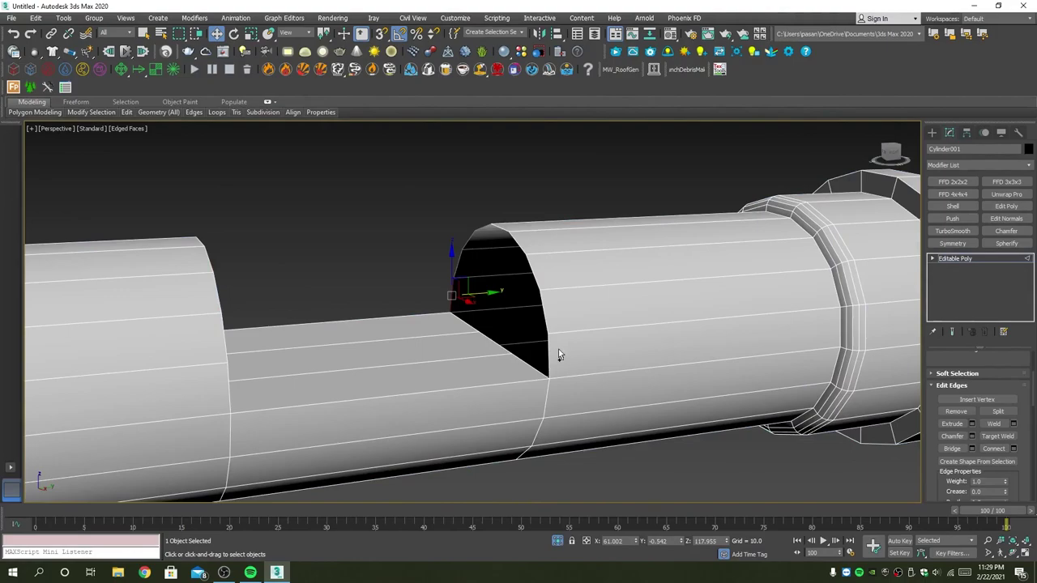
{"action": "left_click", "coordinate": [555, 350]}
{"action": "left_click", "coordinate": [951, 449]}
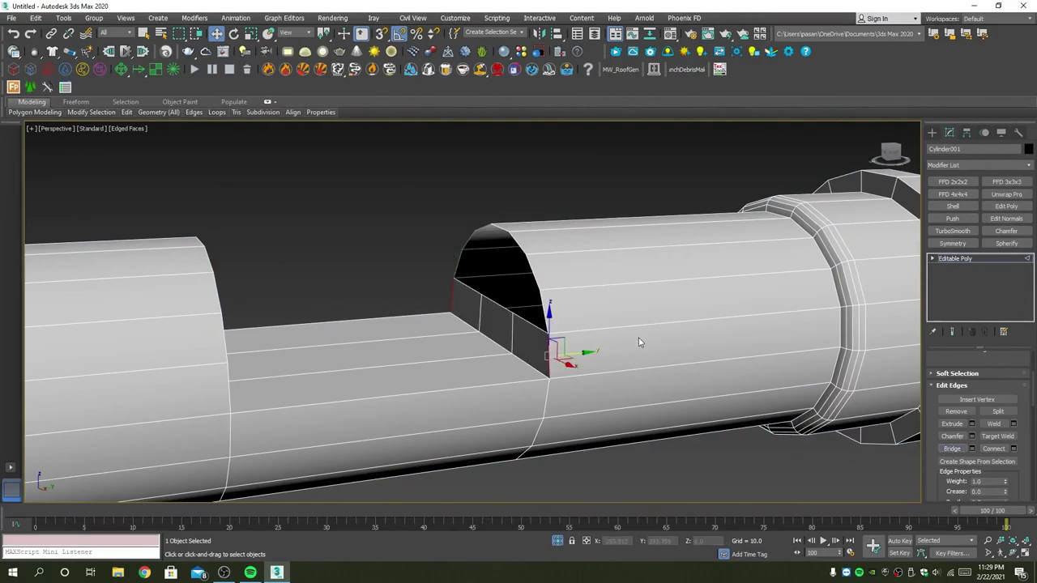
{"action": "left_click", "coordinate": [542, 306]}
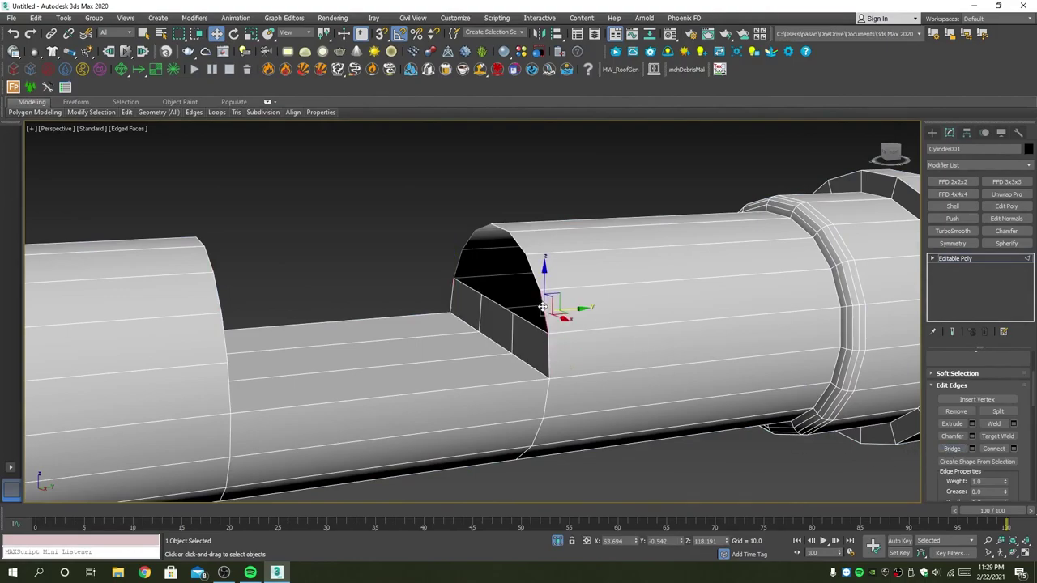
{"action": "left_click", "coordinate": [456, 267], "text": "ctrl"}
{"action": "left_click", "coordinate": [951, 449]}
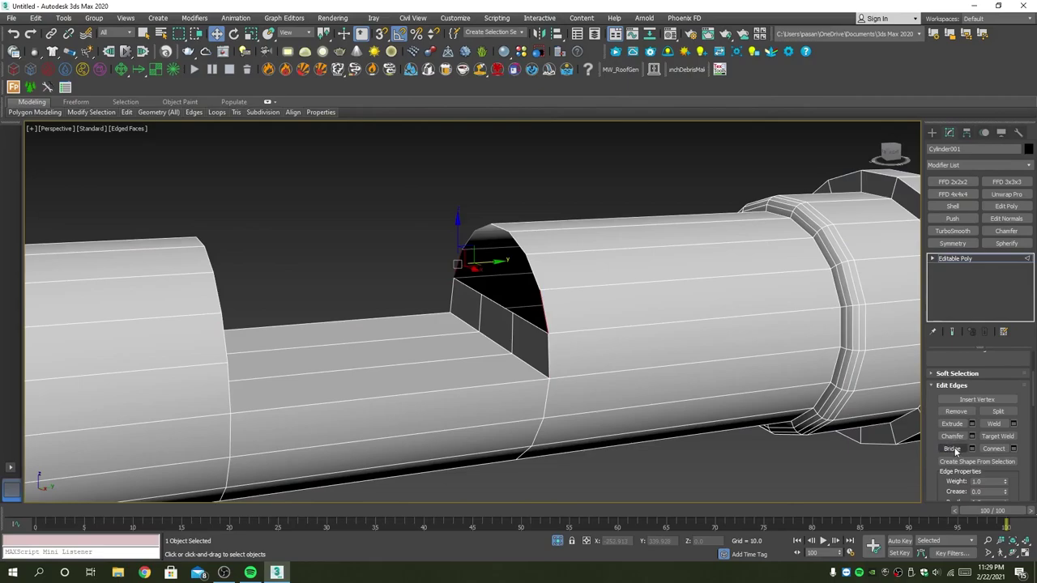
{"action": "left_click", "coordinate": [533, 269]}
{"action": "left_click", "coordinate": [469, 240]}
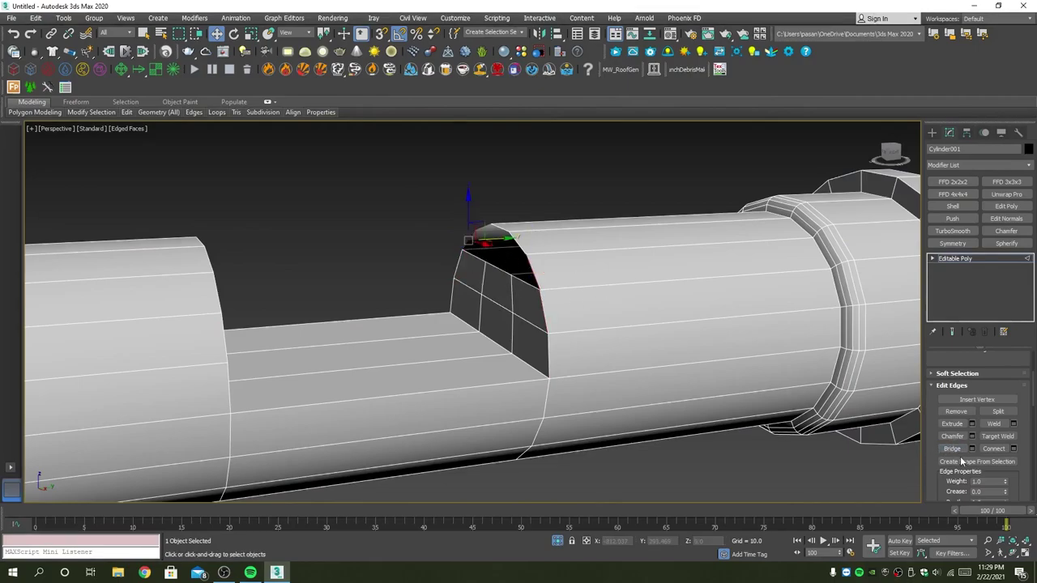
{"action": "left_click", "coordinate": [953, 449]}
Exit sub-object editing, show the full pump scene in four views, and select the coiled hose.
{"action": "key", "text": "3"}
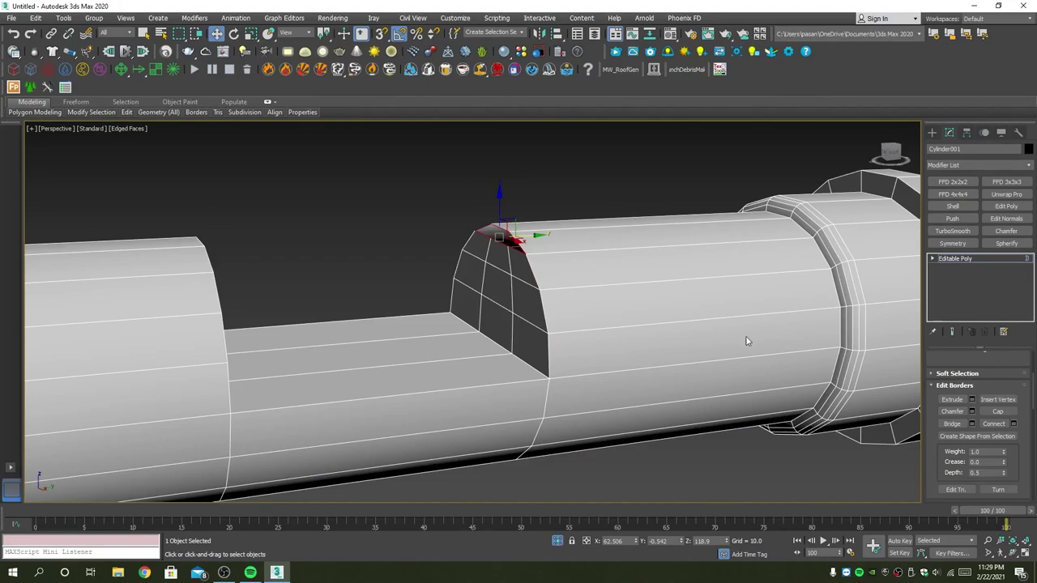
{"action": "key", "text": "3"}
{"action": "scroll", "coordinate": [481, 281], "scroll_direction": "down", "scroll_amount": 3}
{"action": "scroll", "coordinate": [480, 281], "scroll_direction": "down", "scroll_amount": 3}
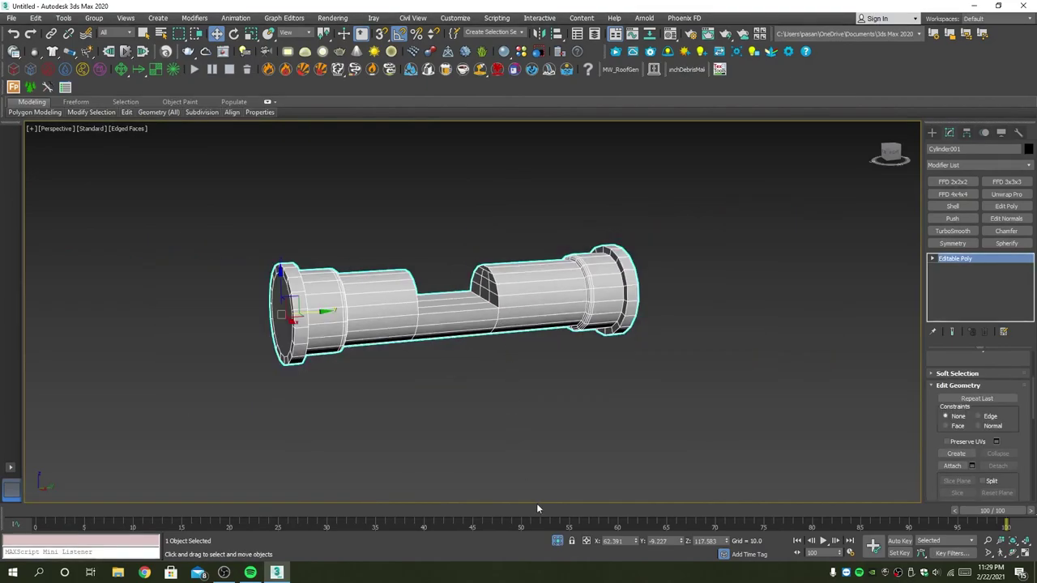
{"action": "left_click", "coordinate": [558, 542]}
{"action": "mouse_move", "coordinate": [528, 440]}
{"action": "middle_mouse_down", "text": "alt"}
{"action": "mouse_move", "coordinate": [516, 400]}
{"action": "mouse_move", "coordinate": [576, 373]}
{"action": "middle_mouse_up", "text": "alt"}
{"action": "key", "text": "alt+w"}
{"action": "key", "text": "alt+w"}
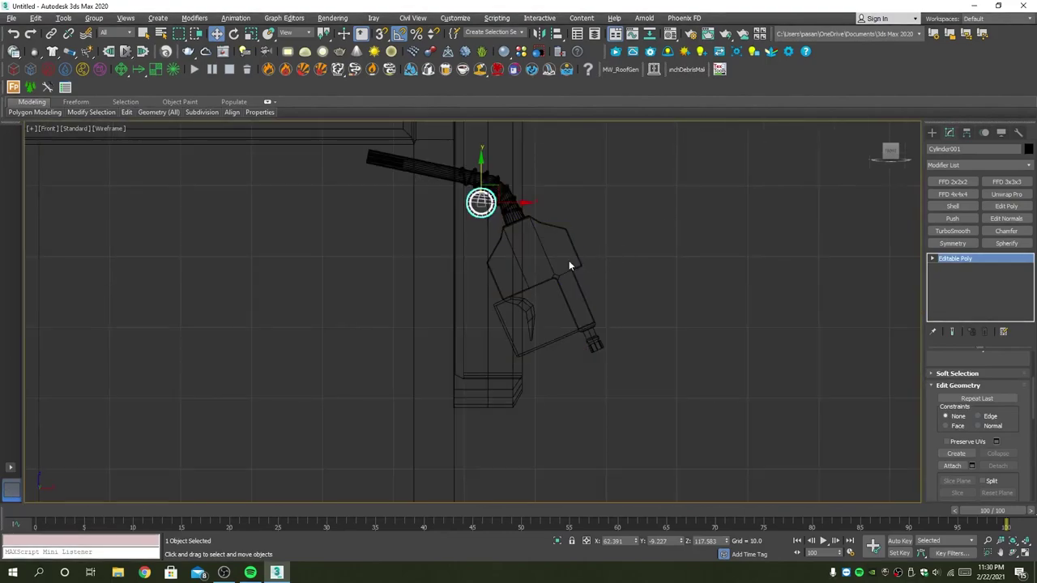
{"action": "scroll", "coordinate": [569, 260], "scroll_direction": "up", "scroll_amount": 4}
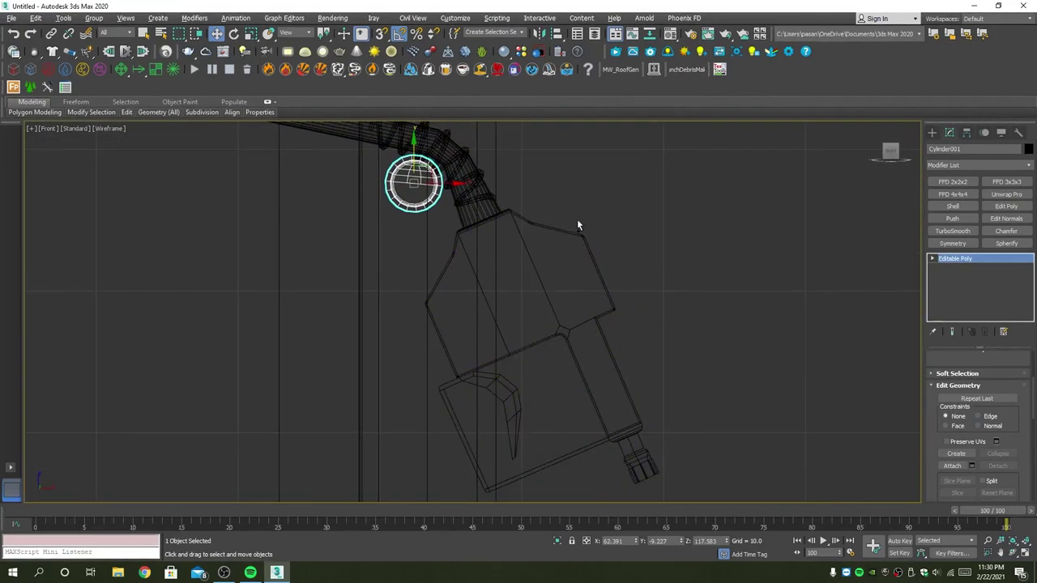
{"action": "left_click", "coordinate": [481, 201]}
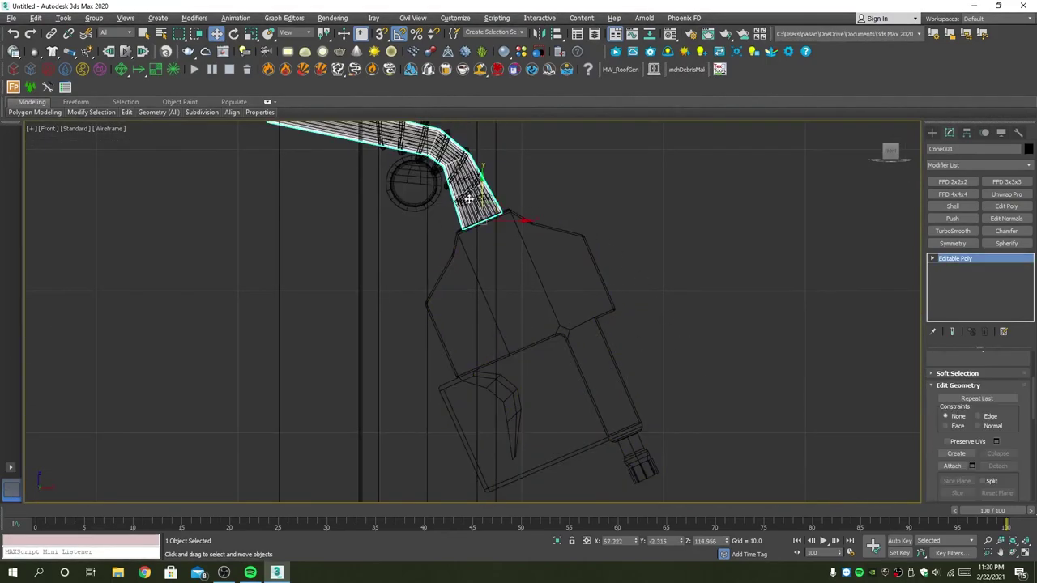
Add the nozzle body to the selection and move the hose assembly slightly up.
{"action": "key", "text": "q"}
{"action": "left_click", "coordinate": [535, 221], "text": "ctrl"}
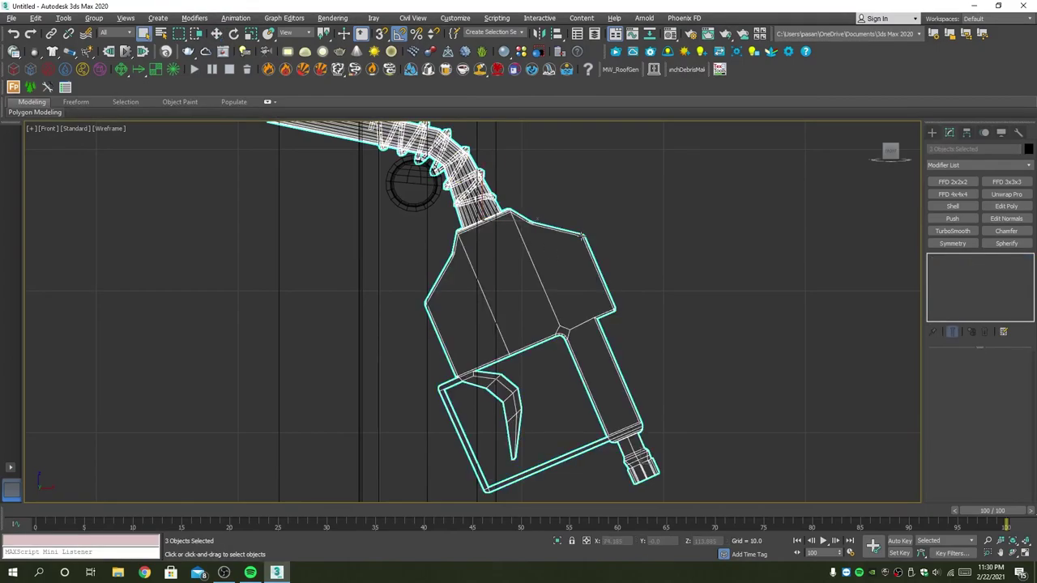
{"action": "scroll", "coordinate": [563, 231], "scroll_direction": "down", "scroll_amount": 2}
{"action": "key", "text": "w"}
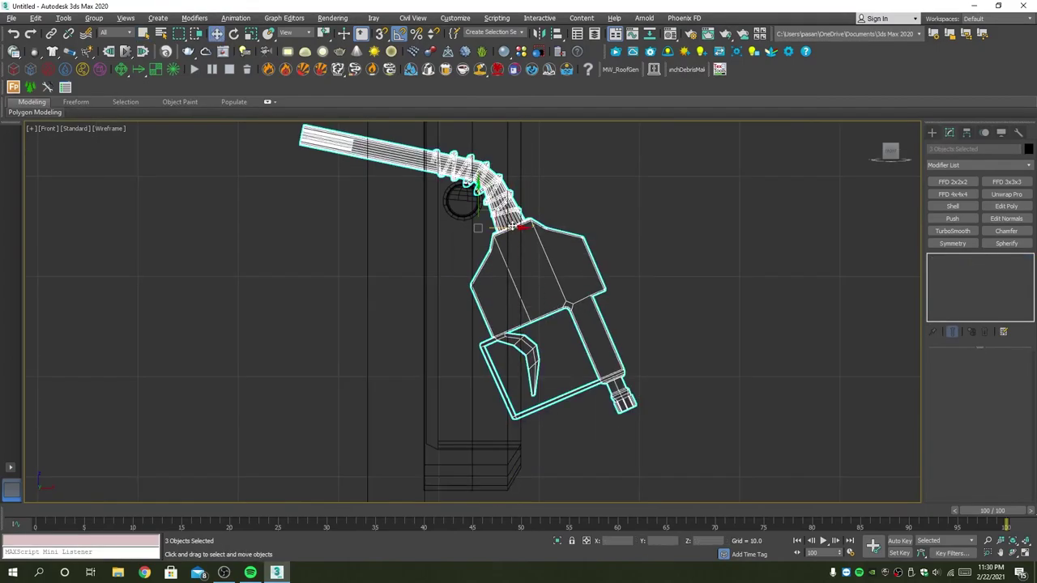
{"action": "scroll", "coordinate": [470, 186], "scroll_direction": "up", "scroll_amount": 3}
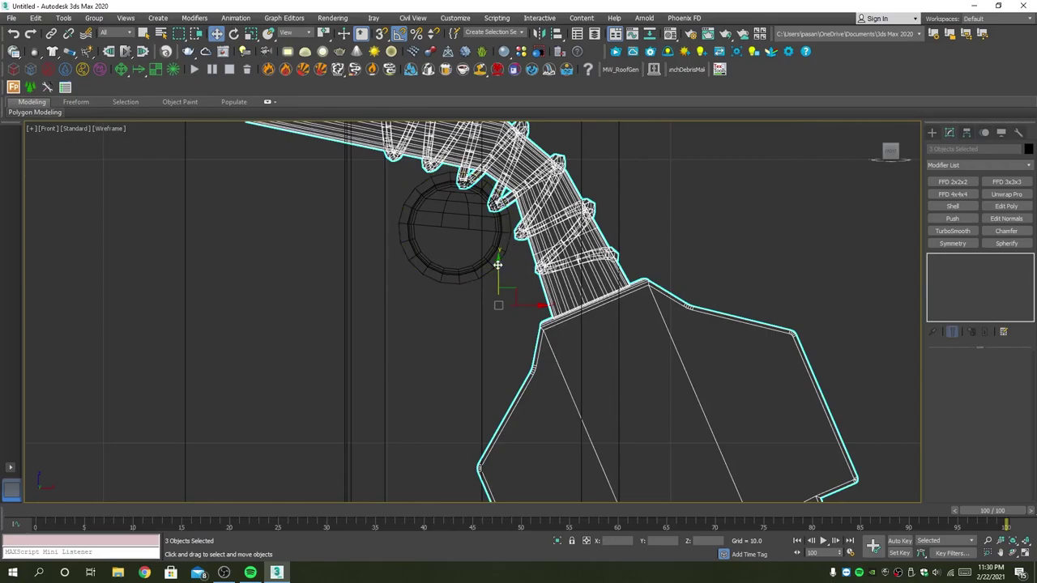
{"action": "mouse_move", "coordinate": [501, 284]}
{"action": "left_mouse_down"}
{"action": "mouse_move", "coordinate": [491, 283]}
{"action": "mouse_move", "coordinate": [540, 327]}
{"action": "left_mouse_up"}
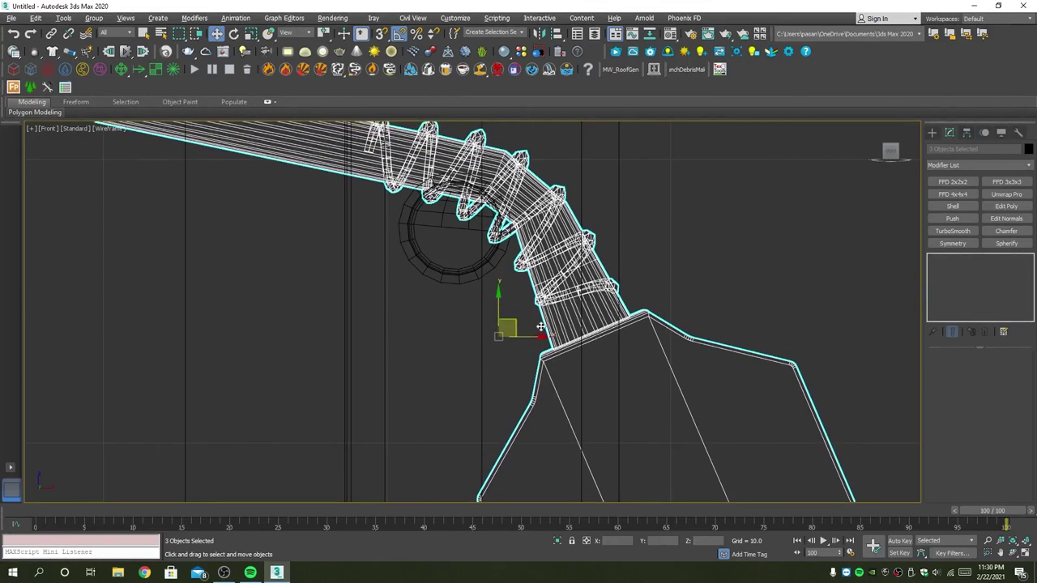
Check the raised assembly in the maximized Perspective view, then maximize the Left view.
{"action": "key", "text": "alt+w"}
{"action": "key", "text": "alt+w"}
{"action": "mouse_move", "coordinate": [651, 381]}
{"action": "middle_mouse_down", "text": "alt"}
{"action": "mouse_move", "coordinate": [614, 399]}
{"action": "mouse_move", "coordinate": [631, 392]}
{"action": "middle_mouse_up", "text": "alt"}
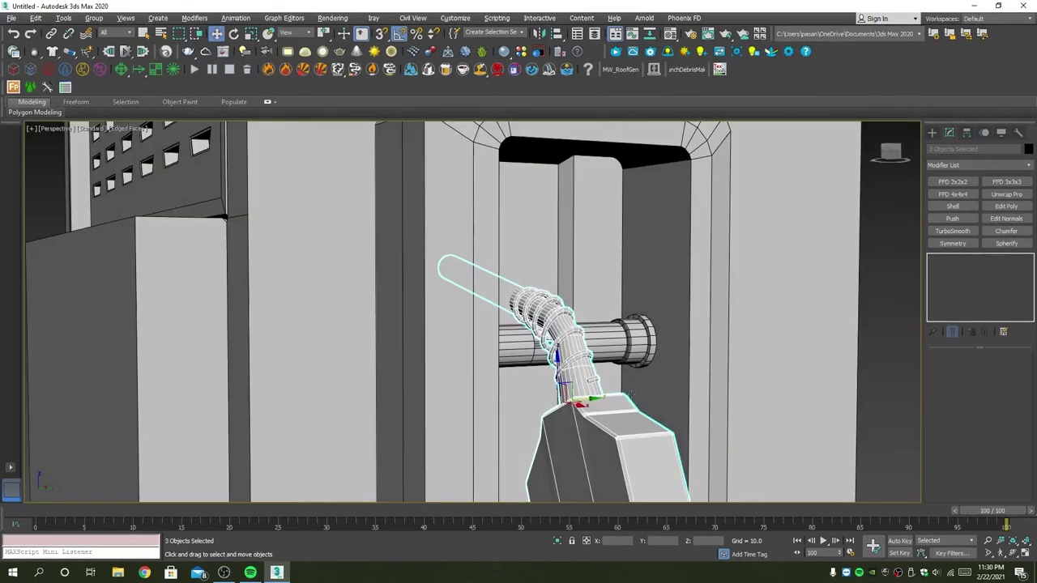
{"action": "middle_click_drag", "start_coordinate": [571, 404], "coordinate": [554, 301], "text": "alt"}
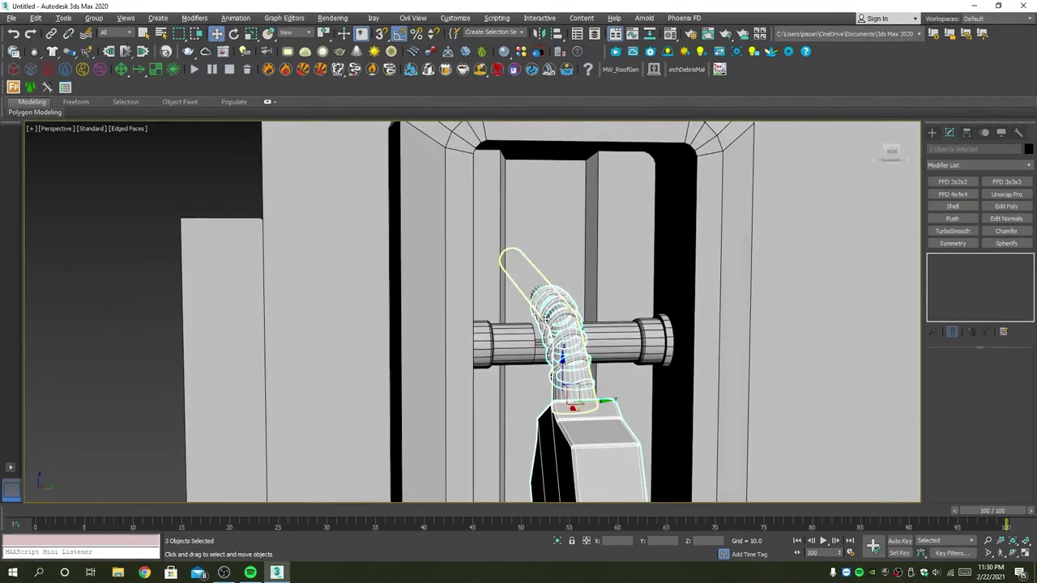
{"action": "key", "text": "alt+w"}
{"action": "right_click", "coordinate": [345, 419]}
{"action": "key", "text": "alt+w"}
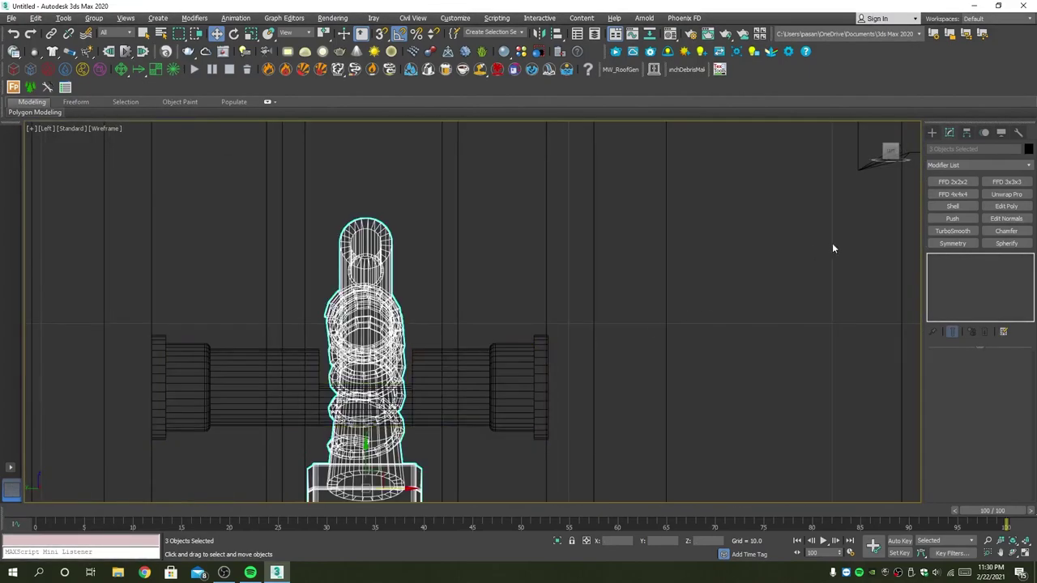
{"action": "left_click", "coordinate": [933, 132]}
Draw a small cylinder and move it into the holder opening at the hose end.
{"action": "left_click", "coordinate": [957, 220]}
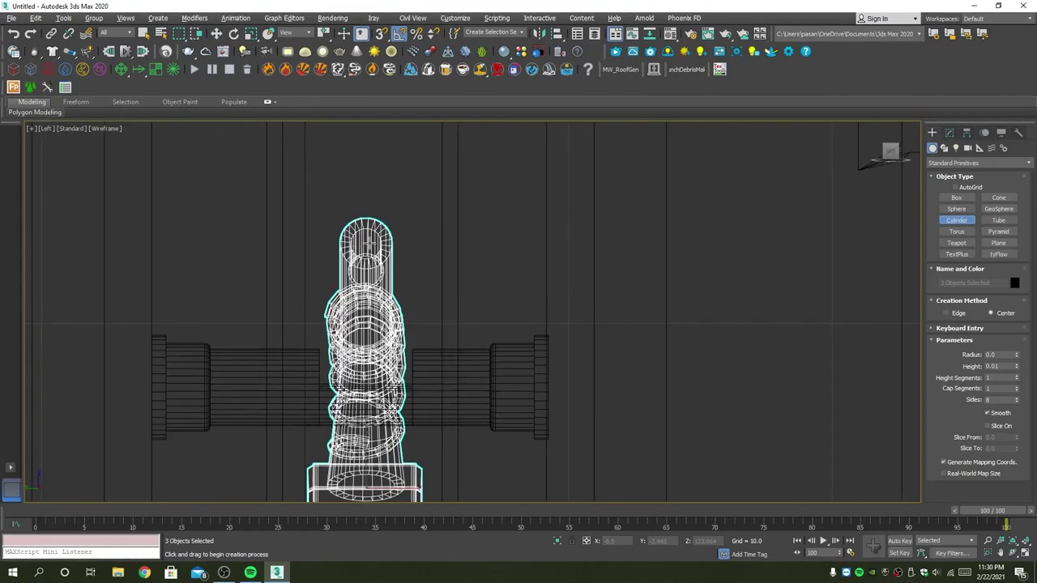
{"action": "left_click_drag", "start_coordinate": [367, 242], "coordinate": [403, 237]}
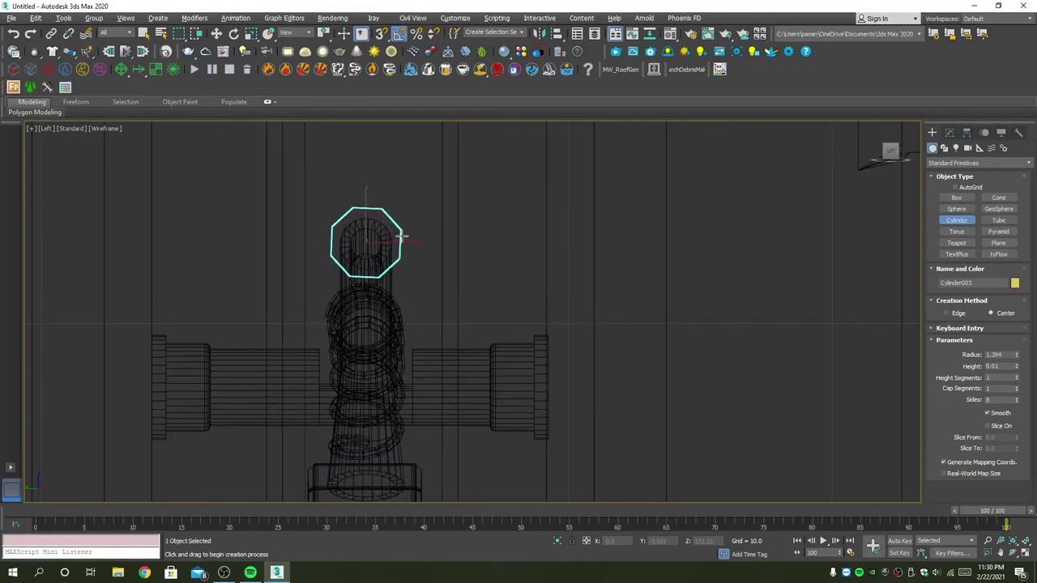
{"action": "key", "text": "shift+super"}
{"action": "middle_click_drag", "start_coordinate": [433, 245], "coordinate": [438, 249], "text": "alt"}
{"action": "key", "text": "w"}
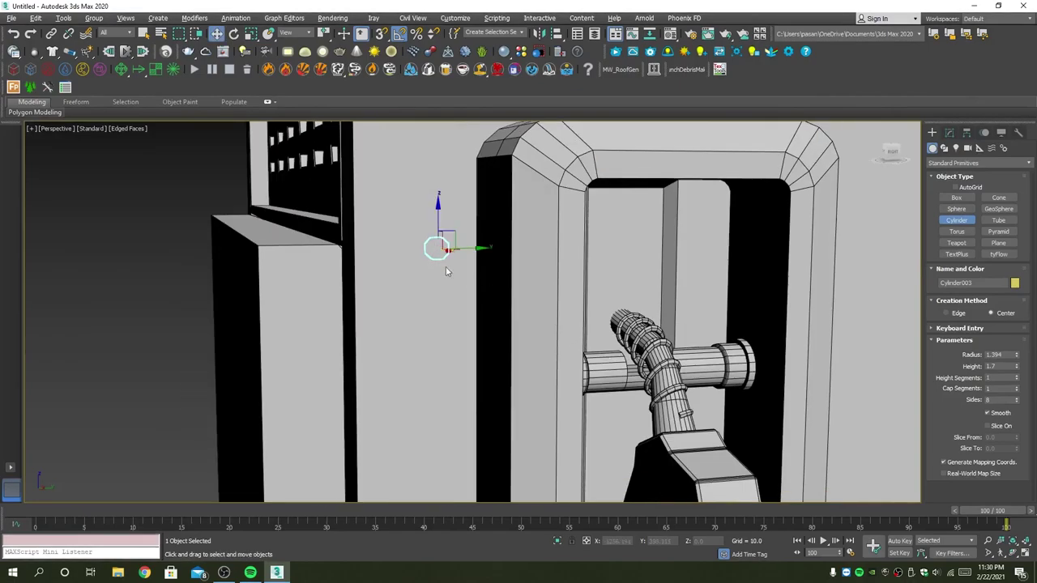
{"action": "mouse_move", "coordinate": [438, 249]}
{"action": "left_mouse_down"}
{"action": "mouse_move", "coordinate": [623, 308]}
{"action": "mouse_move", "coordinate": [633, 274]}
{"action": "mouse_move", "coordinate": [632, 285]}
{"action": "left_mouse_up"}
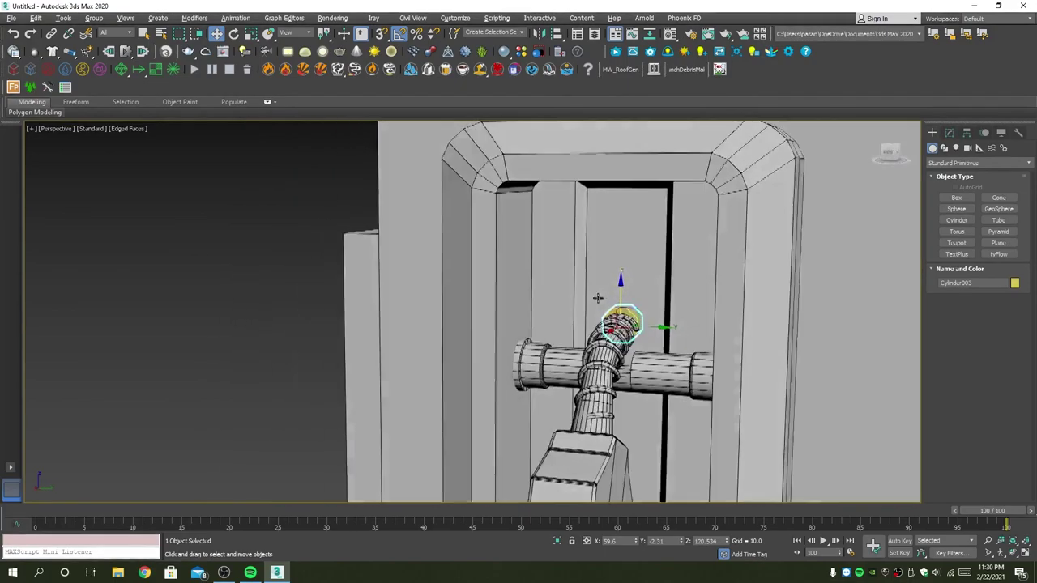
{"action": "middle_click_drag", "start_coordinate": [632, 285], "coordinate": [582, 305], "text": "alt"}
{"action": "scroll", "coordinate": [582, 304], "scroll_direction": "up", "scroll_amount": 2}
{"action": "scroll", "coordinate": [583, 304], "scroll_direction": "up", "scroll_amount": 1}
{"action": "scroll", "coordinate": [607, 317], "scroll_direction": "up", "scroll_amount": 3}
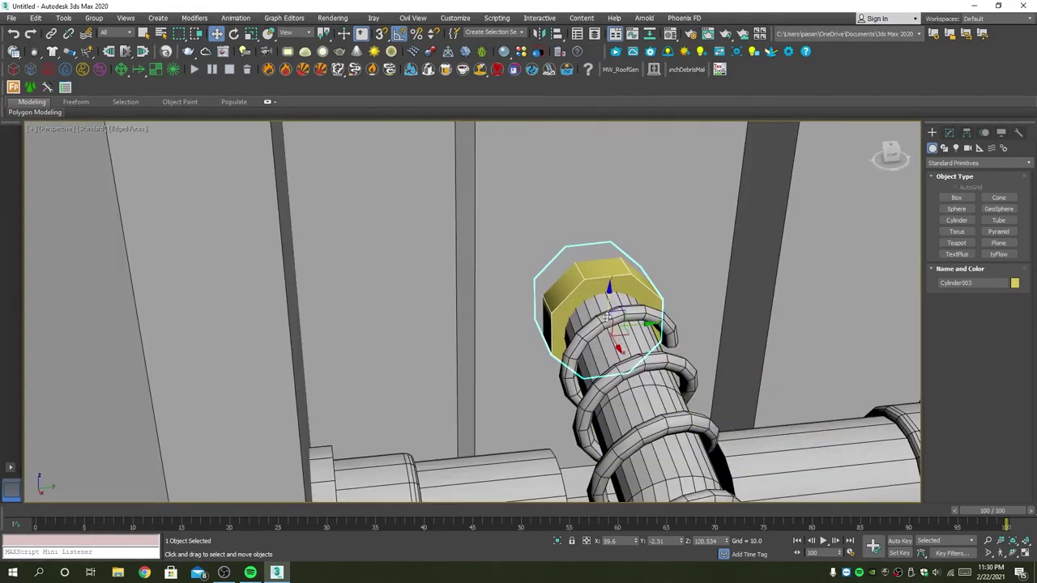
Select the panel holding the door frame and display its Editable Poly settings.
{"action": "left_click", "coordinate": [459, 257], "text": "ctrl"}
{"action": "scroll", "coordinate": [459, 258], "scroll_direction": "down", "scroll_amount": 4}
{"action": "scroll", "coordinate": [421, 273], "scroll_direction": "down", "scroll_amount": 2}
{"action": "scroll", "coordinate": [321, 265], "scroll_direction": "down", "scroll_amount": 2}
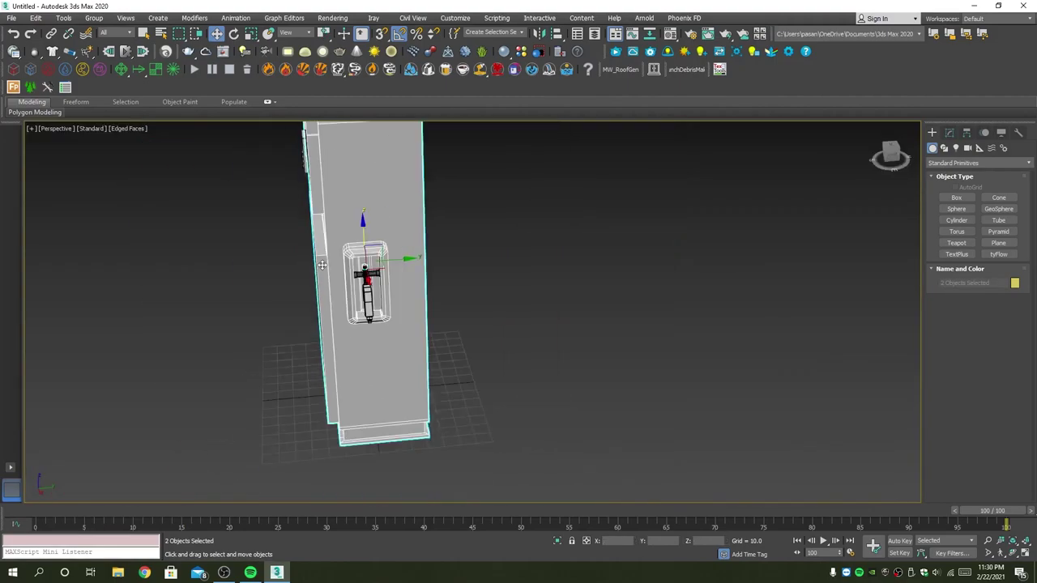
{"action": "middle_click_drag", "start_coordinate": [322, 265], "coordinate": [331, 229], "text": "alt"}
{"action": "left_click", "coordinate": [331, 229], "text": "ctrl"}
{"action": "left_click", "coordinate": [301, 151], "text": "ctrl"}
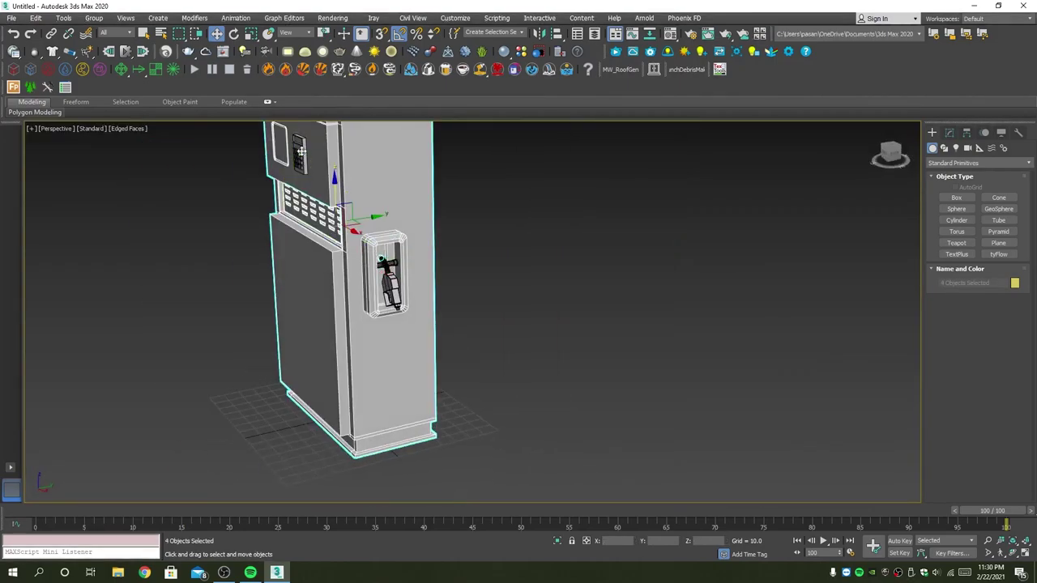
{"action": "key", "text": "q"}
{"action": "left_click_drag", "start_coordinate": [339, 185], "coordinate": [337, 180], "text": "ctrl"}
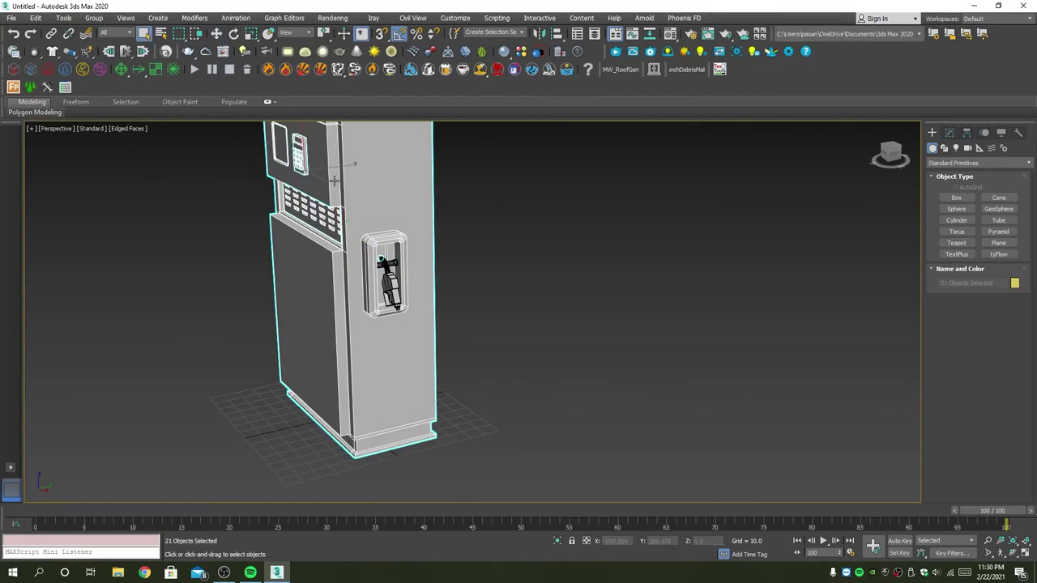
{"action": "middle_click_drag", "start_coordinate": [337, 180], "coordinate": [468, 291], "text": "alt"}
{"action": "scroll", "coordinate": [469, 292], "scroll_direction": "up", "scroll_amount": 5}
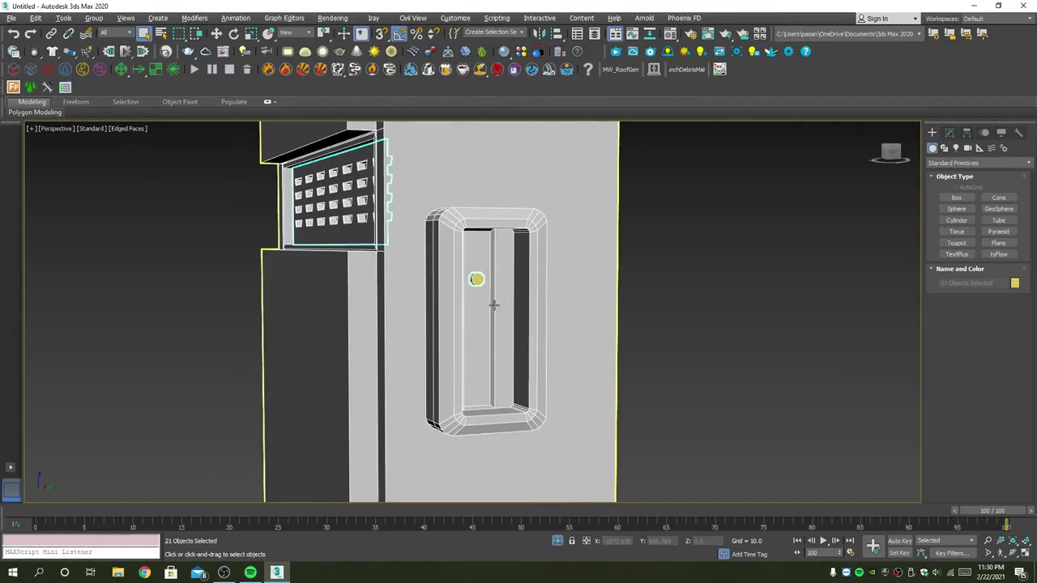
{"action": "left_click", "coordinate": [535, 231]}
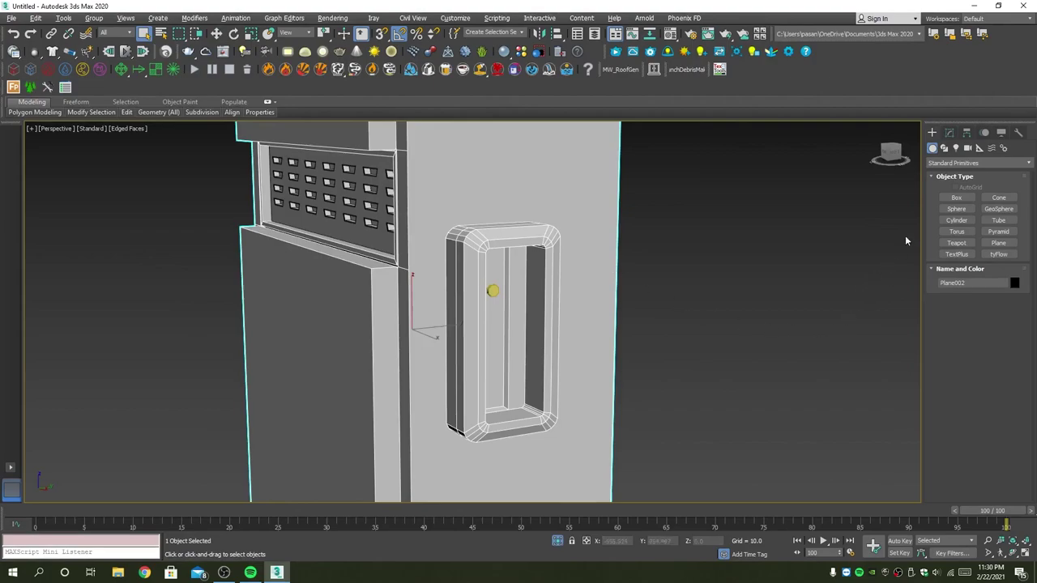
{"action": "left_click", "coordinate": [949, 133]}
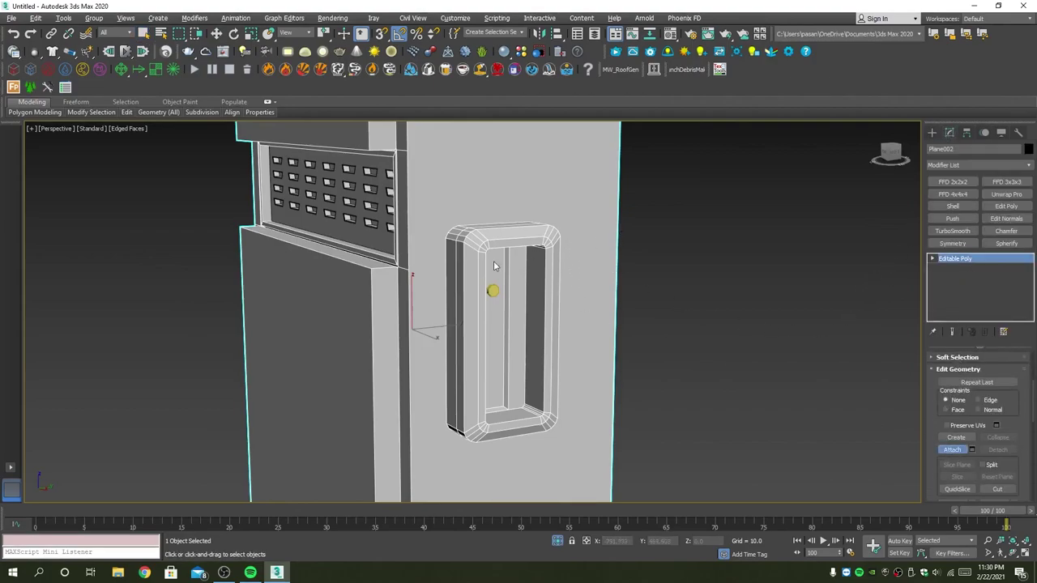
Give the yellow knob cylinder 35 sides and lengthen it to 12.955 through the panel.
{"action": "key", "text": "w"}
{"action": "middle_click_drag", "start_coordinate": [673, 315], "coordinate": [435, 304], "text": "alt"}
{"action": "scroll", "coordinate": [436, 304], "scroll_direction": "up", "scroll_amount": 5}
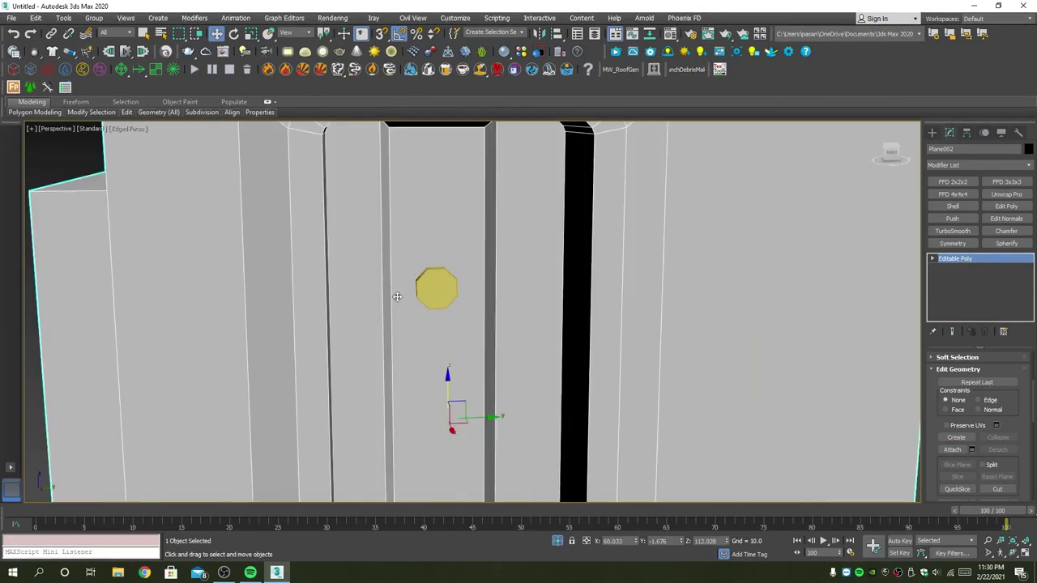
{"action": "left_click", "coordinate": [436, 290]}
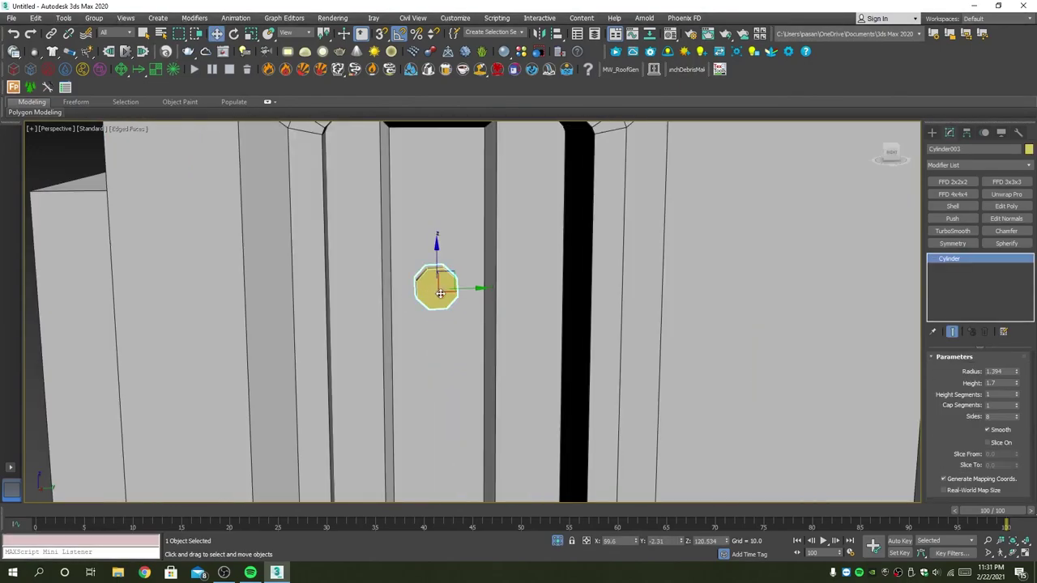
{"action": "middle_click_drag", "start_coordinate": [440, 293], "coordinate": [892, 308], "text": "alt"}
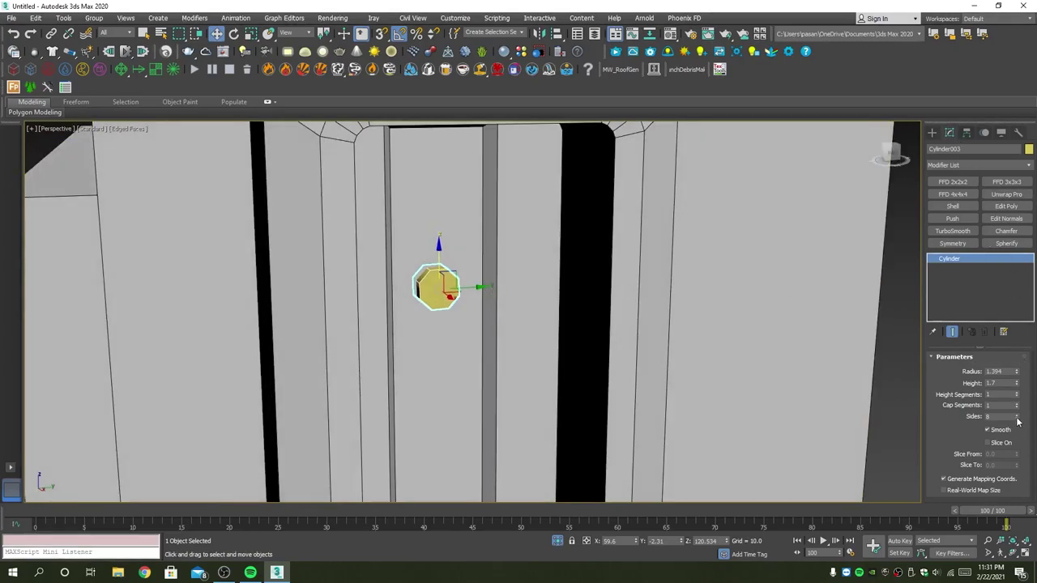
{"action": "left_click_drag", "start_coordinate": [1017, 420], "coordinate": [1018, 357]}
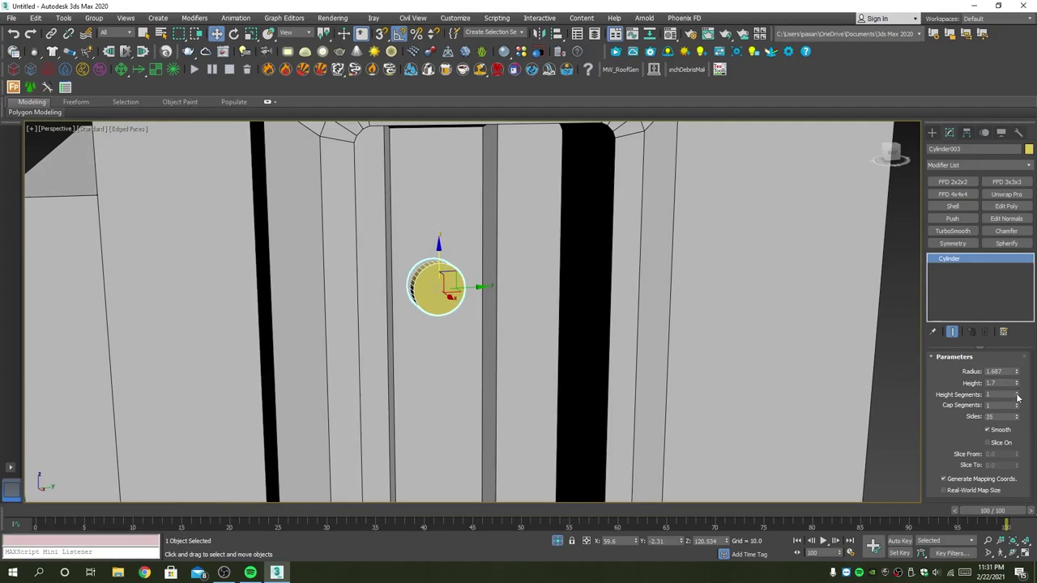
{"action": "scroll", "coordinate": [425, 298], "scroll_direction": "down", "scroll_amount": 2}
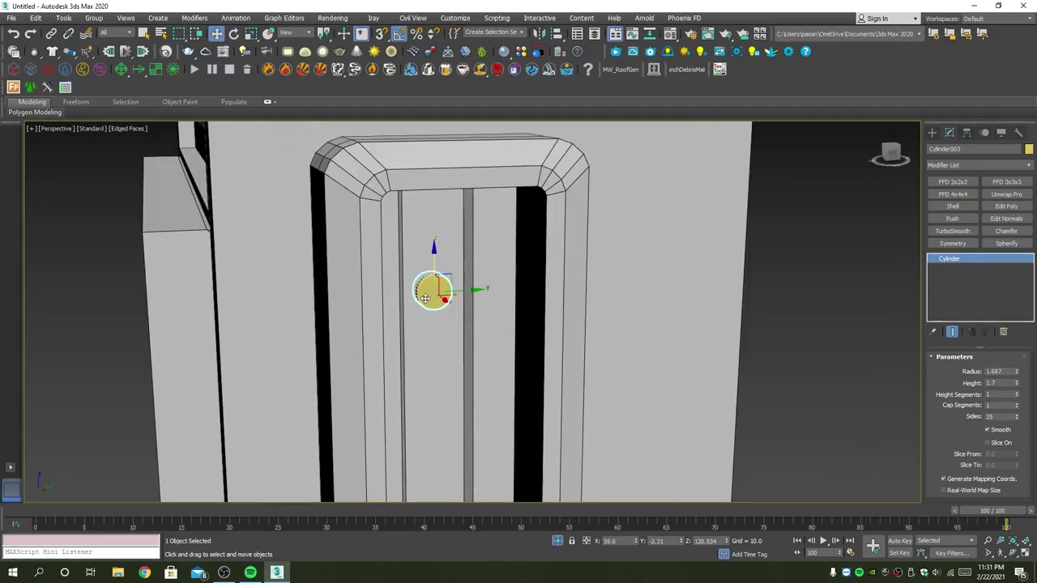
{"action": "left_click_drag", "start_coordinate": [1019, 374], "coordinate": [1015, 303]}
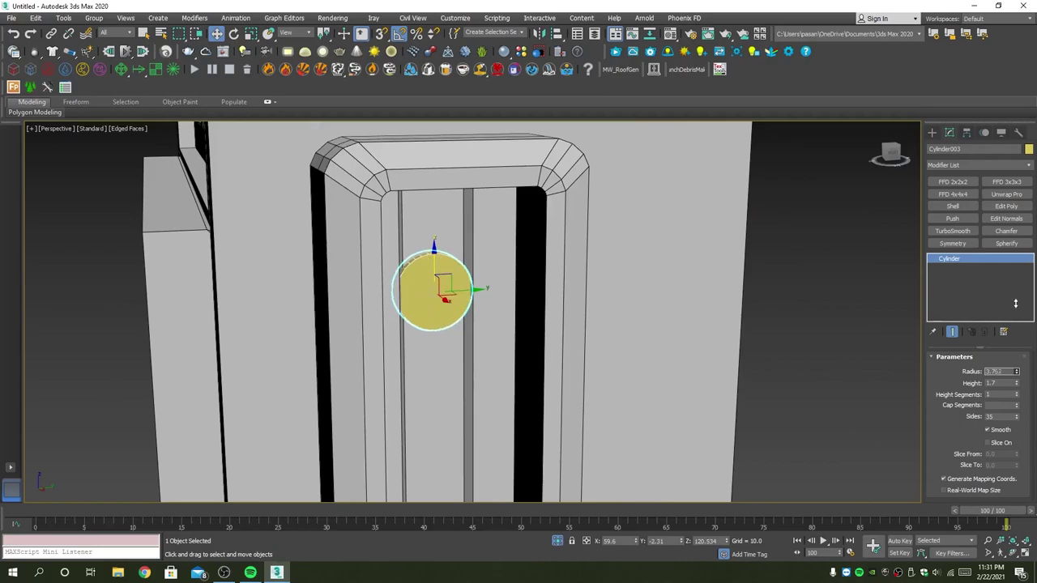
{"action": "key", "text": "ctrl+z"}
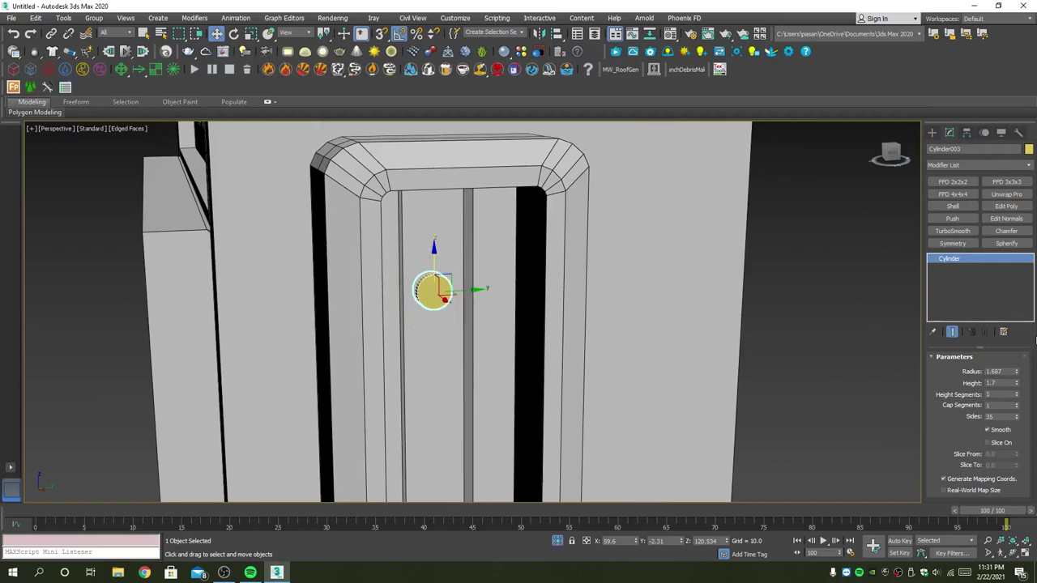
{"action": "middle_click_drag", "start_coordinate": [232, 167], "coordinate": [412, 279], "text": "alt"}
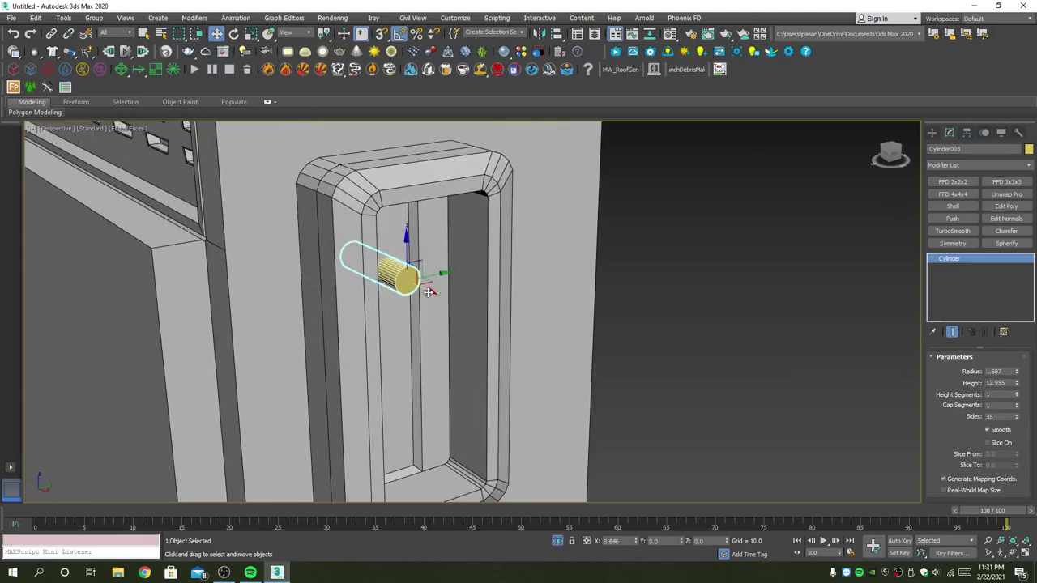
{"action": "mouse_move", "coordinate": [413, 284]}
{"action": "middle_mouse_down", "text": "alt"}
{"action": "mouse_move", "coordinate": [468, 305]}
{"action": "mouse_move", "coordinate": [393, 271]}
{"action": "middle_mouse_up", "text": "alt"}
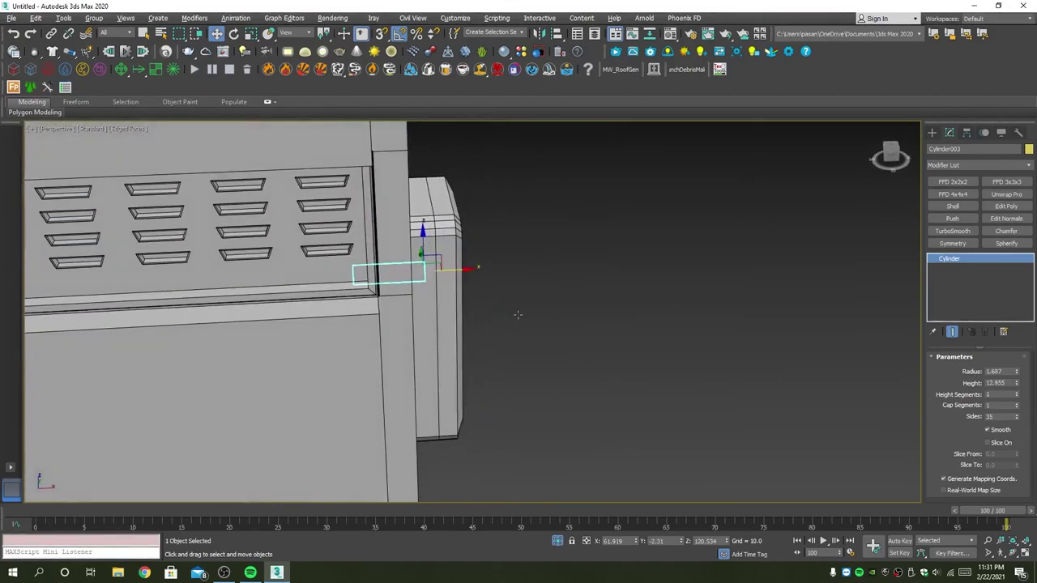
{"action": "scroll", "coordinate": [389, 259], "scroll_direction": "up", "scroll_amount": 2}
Subtract the cylinder from the door-frame panel with a Compound Objects ProBoolean.
{"action": "left_click", "coordinate": [381, 220]}
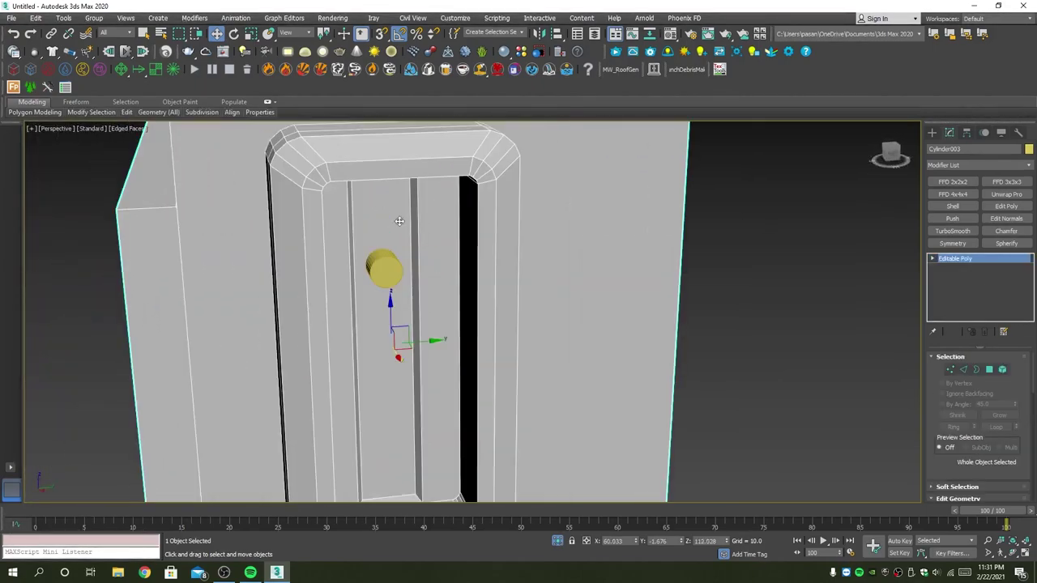
{"action": "left_click", "coordinate": [932, 133]}
{"action": "left_click", "coordinate": [972, 163]}
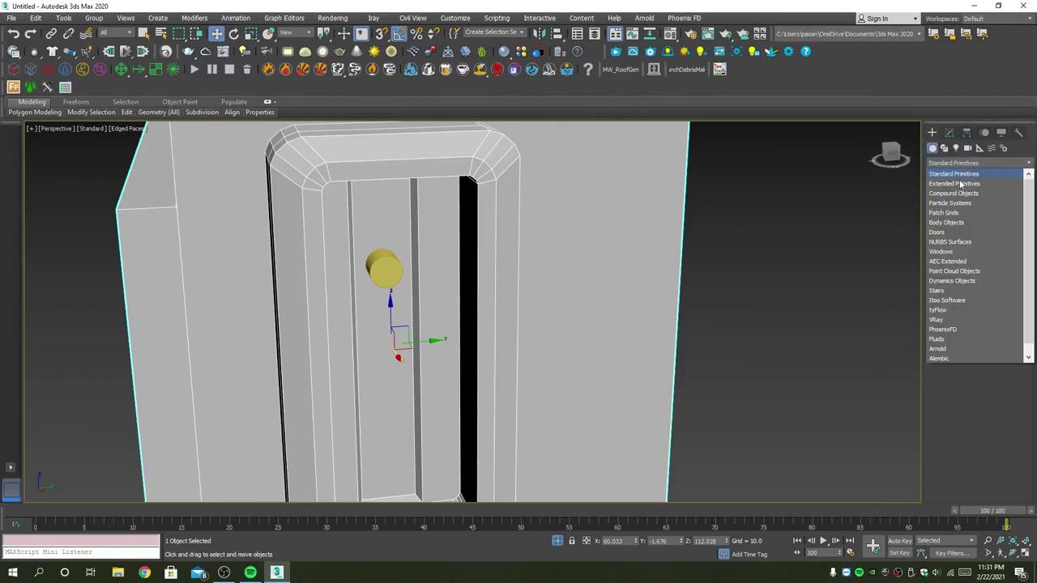
{"action": "left_click", "coordinate": [965, 193]}
{"action": "left_click", "coordinate": [1003, 244]}
{"action": "scroll", "coordinate": [1002, 454], "scroll_direction": "down", "scroll_amount": 3}
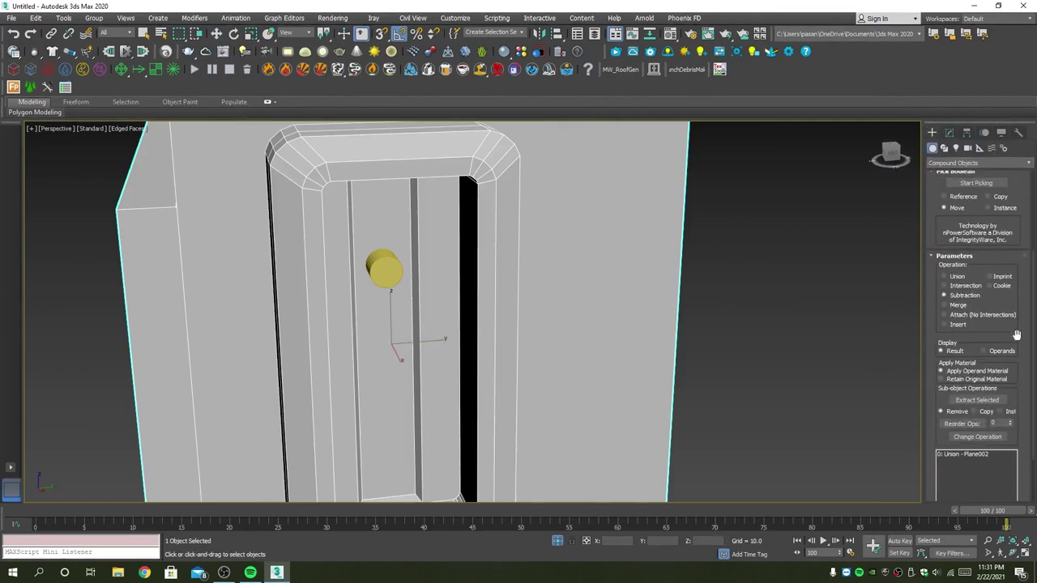
{"action": "scroll", "coordinate": [1002, 478], "scroll_direction": "down", "scroll_amount": 3}
{"action": "scroll", "coordinate": [1002, 495], "scroll_direction": "down", "scroll_amount": 3}
{"action": "scroll", "coordinate": [993, 454], "scroll_direction": "up", "scroll_amount": 2}
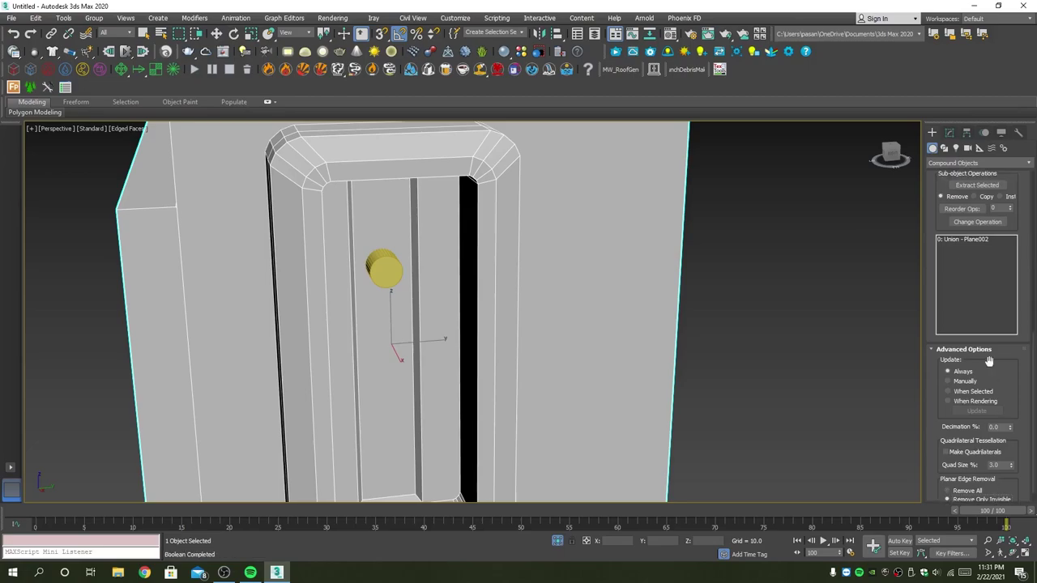
{"action": "scroll", "coordinate": [987, 301], "scroll_direction": "up", "scroll_amount": 3}
{"action": "scroll", "coordinate": [1025, 269], "scroll_direction": "up", "scroll_amount": 2}
{"action": "scroll", "coordinate": [1025, 269], "scroll_direction": "up", "scroll_amount": 4}
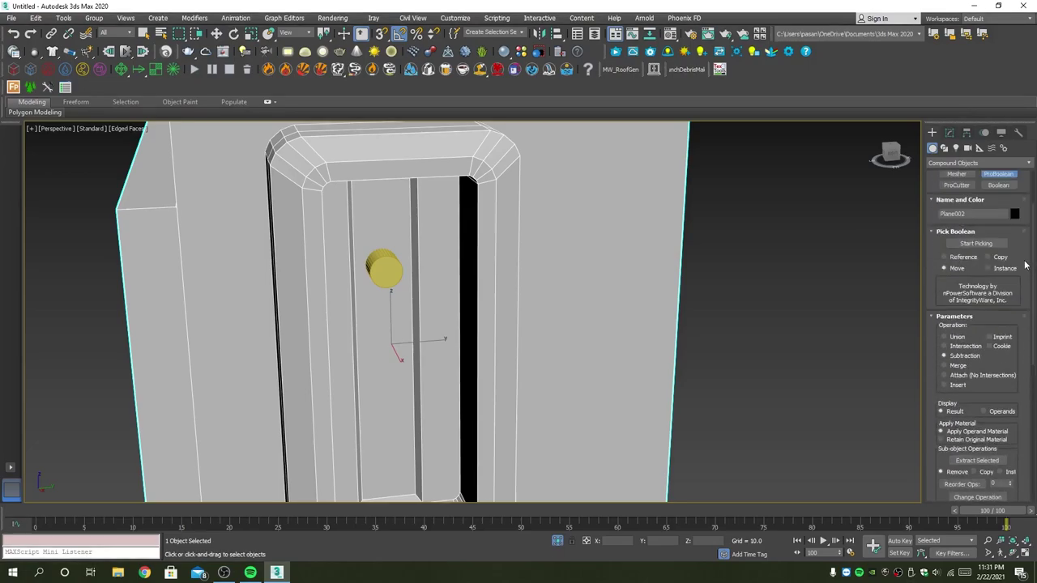
{"action": "scroll", "coordinate": [1020, 267], "scroll_direction": "up", "scroll_amount": 3}
{"action": "left_click", "coordinate": [977, 309]}
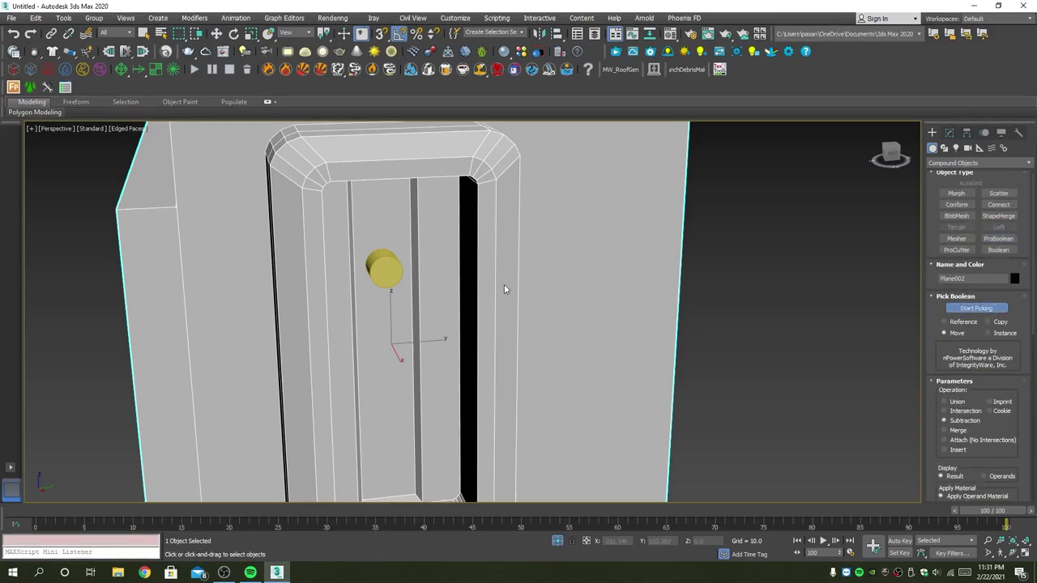
{"action": "left_click", "coordinate": [376, 268]}
Convert the ProBoolean result with the round hole to an Editable Poly.
{"action": "mouse_move", "coordinate": [638, 321]}
{"action": "middle_mouse_down", "text": "alt"}
{"action": "mouse_move", "coordinate": [729, 293]}
{"action": "mouse_move", "coordinate": [774, 308]}
{"action": "middle_mouse_up", "text": "alt"}
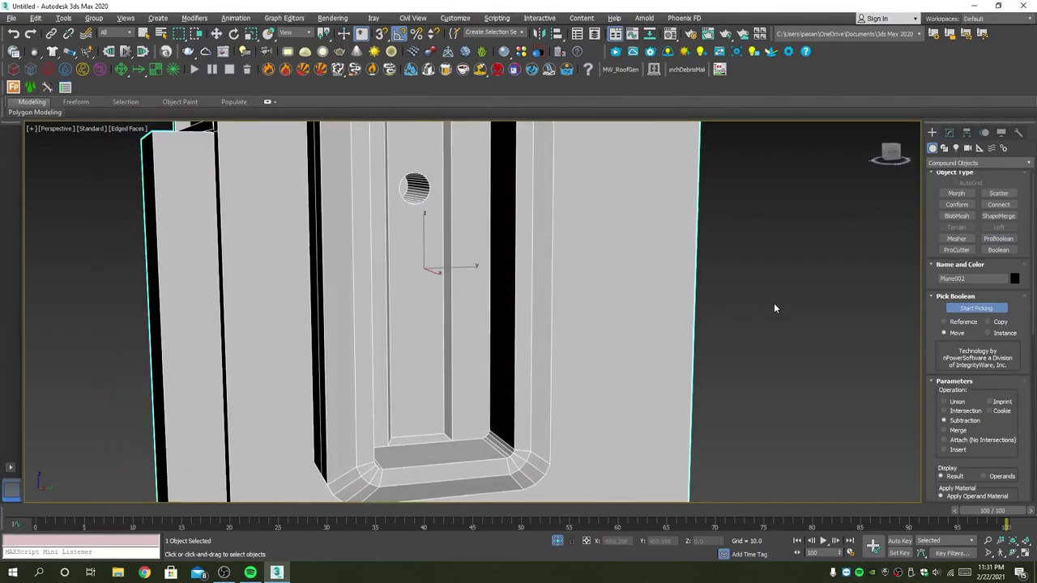
{"action": "right_click", "coordinate": [775, 308]}
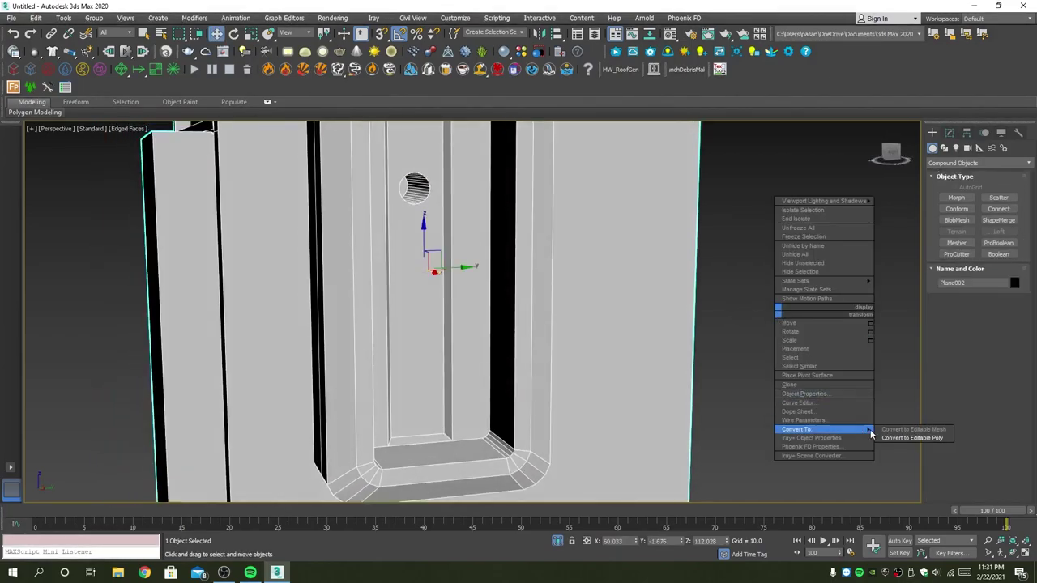
{"action": "left_click", "coordinate": [908, 438]}
Frame the cabinet, orbit around the nozzle pipe, and maximize the Front view.
{"action": "left_click", "coordinate": [556, 541]}
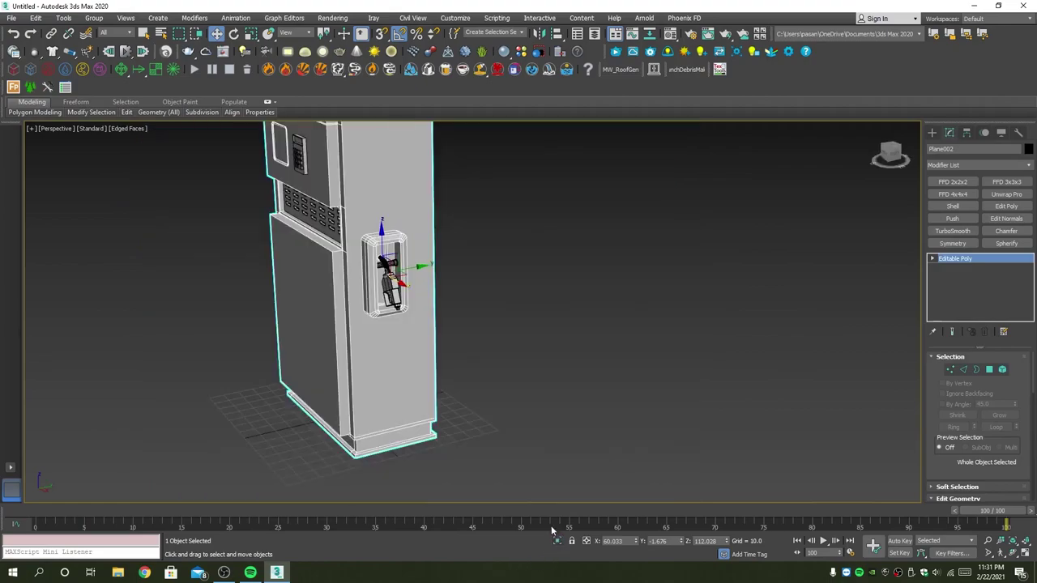
{"action": "scroll", "coordinate": [479, 299], "scroll_direction": "up", "scroll_amount": 3}
{"action": "scroll", "coordinate": [479, 299], "scroll_direction": "up", "scroll_amount": 3}
{"action": "scroll", "coordinate": [405, 259], "scroll_direction": "up", "scroll_amount": 3}
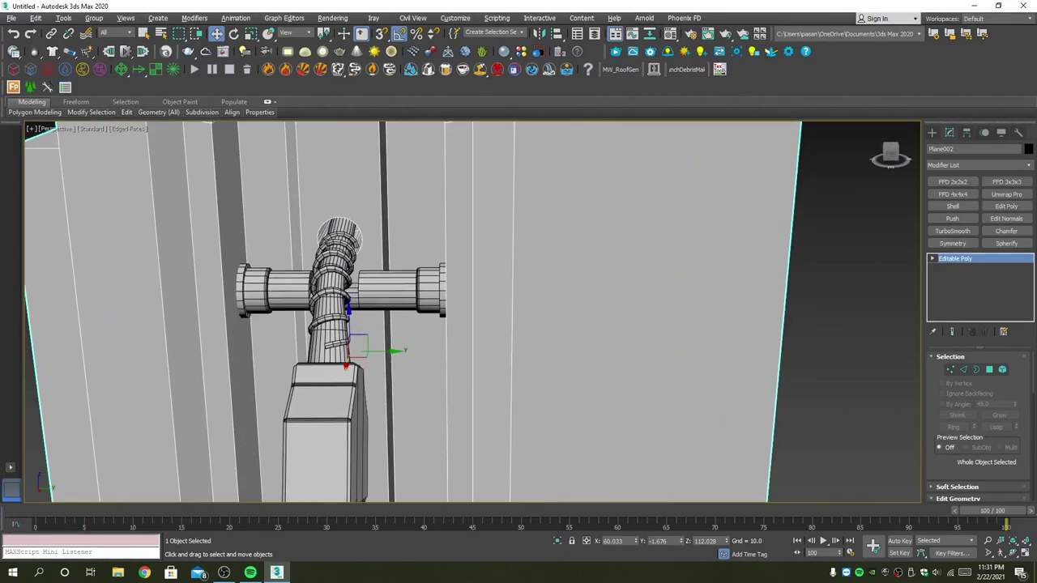
{"action": "scroll", "coordinate": [339, 227], "scroll_direction": "up", "scroll_amount": 3}
{"action": "middle_click_drag", "start_coordinate": [339, 226], "coordinate": [343, 232], "text": "alt"}
{"action": "key", "text": "alt+w"}
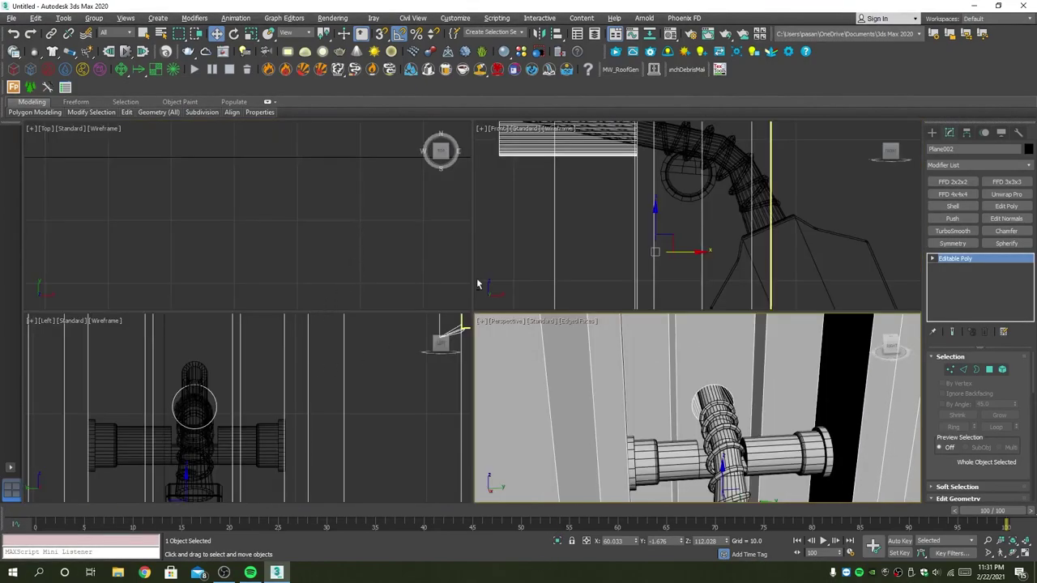
{"action": "middle_click", "coordinate": [623, 220]}
{"action": "key", "text": "alt+w"}
{"action": "middle_click_drag", "start_coordinate": [509, 272], "coordinate": [516, 291]}
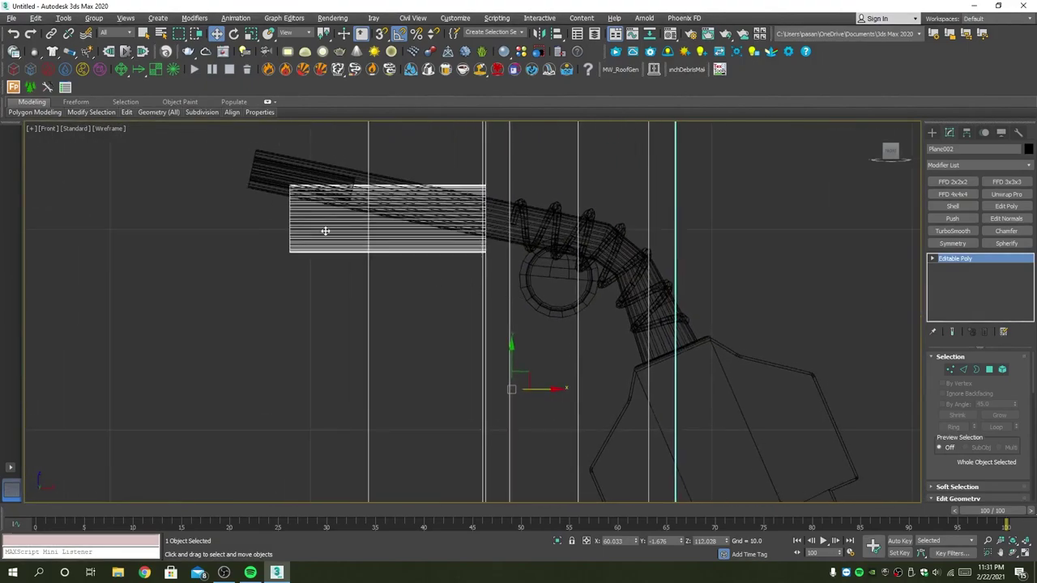
{"action": "scroll", "coordinate": [326, 235], "scroll_direction": "up", "scroll_amount": 2}
Stretch the flat strip's left end further left and tilt it by 15 degrees.
{"action": "middle_click_drag", "start_coordinate": [327, 241], "coordinate": [339, 294]}
{"action": "key", "text": "4"}
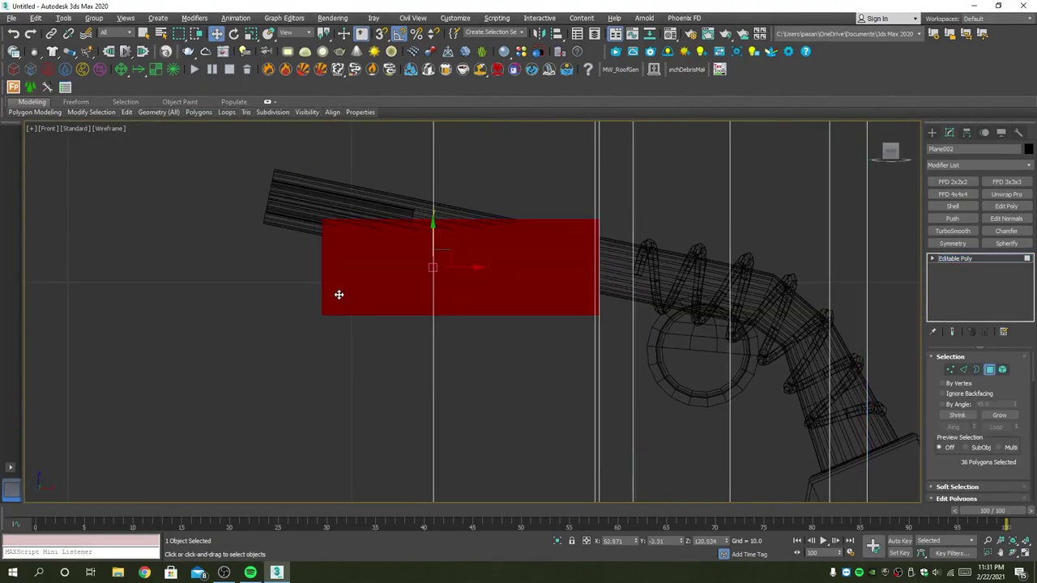
{"action": "left_click_drag", "start_coordinate": [437, 196], "coordinate": [437, 196]}
{"action": "middle_click_drag", "start_coordinate": [357, 276], "coordinate": [403, 320]}
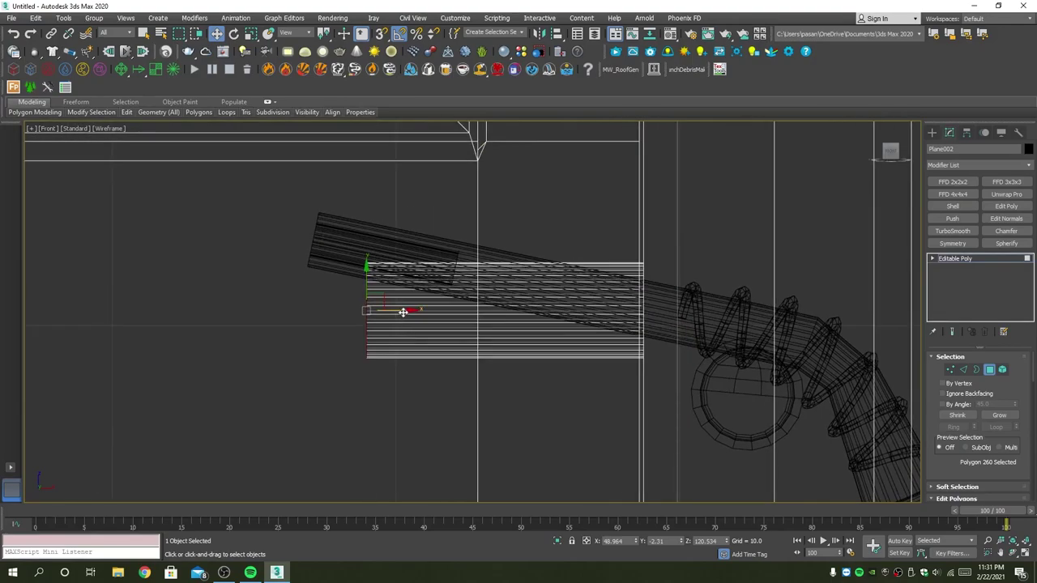
{"action": "mouse_move", "coordinate": [403, 312]}
{"action": "left_mouse_down"}
{"action": "mouse_move", "coordinate": [316, 294]}
{"action": "mouse_move", "coordinate": [299, 207]}
{"action": "left_mouse_up"}
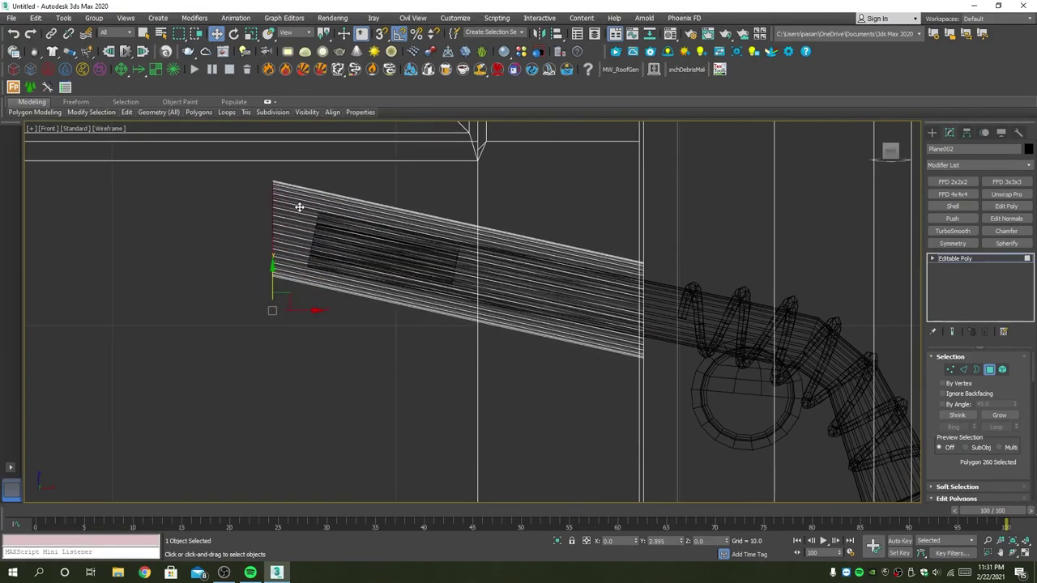
{"action": "key", "text": "e"}
{"action": "left_click_drag", "start_coordinate": [307, 207], "coordinate": [316, 210]}
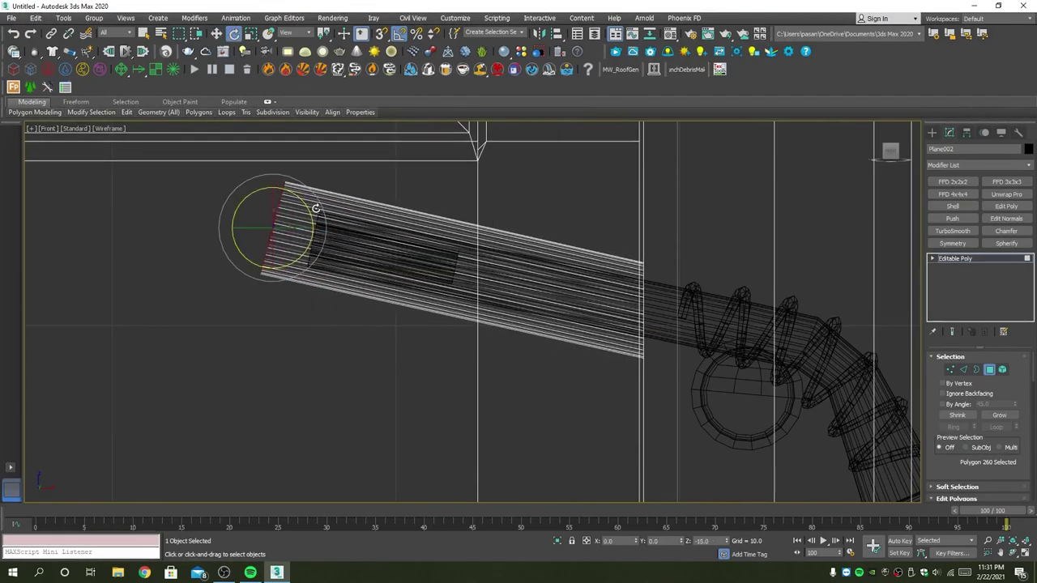
Orbit the maximized Perspective view around the nozzle in its holster, then restore four views.
{"action": "key", "text": "alt+w"}
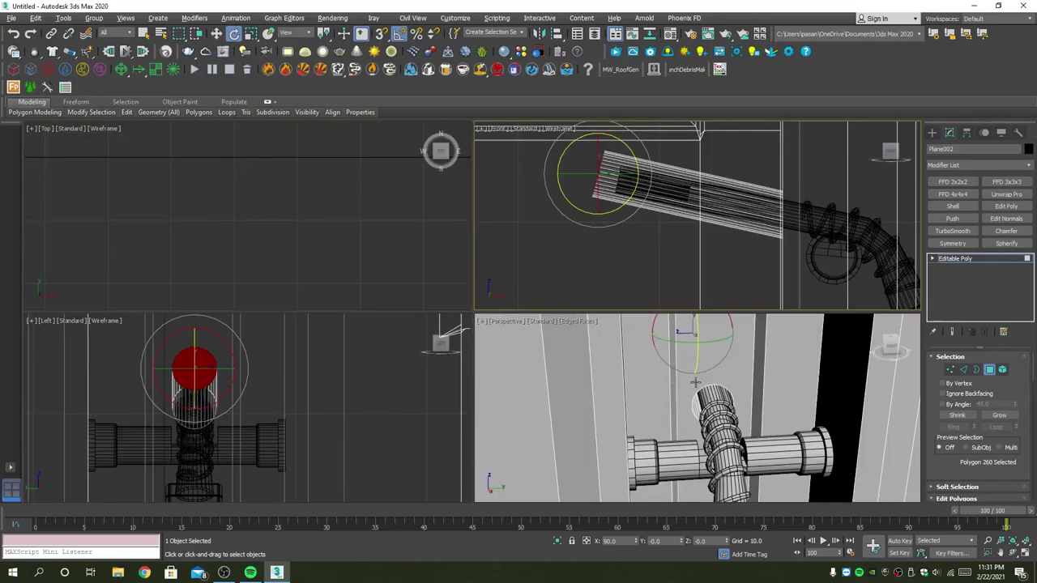
{"action": "key", "text": "alt+w"}
{"action": "scroll", "coordinate": [664, 421], "scroll_direction": "down", "scroll_amount": 5}
{"action": "key", "text": "3"}
{"action": "scroll", "coordinate": [664, 421], "scroll_direction": "up", "scroll_amount": 2}
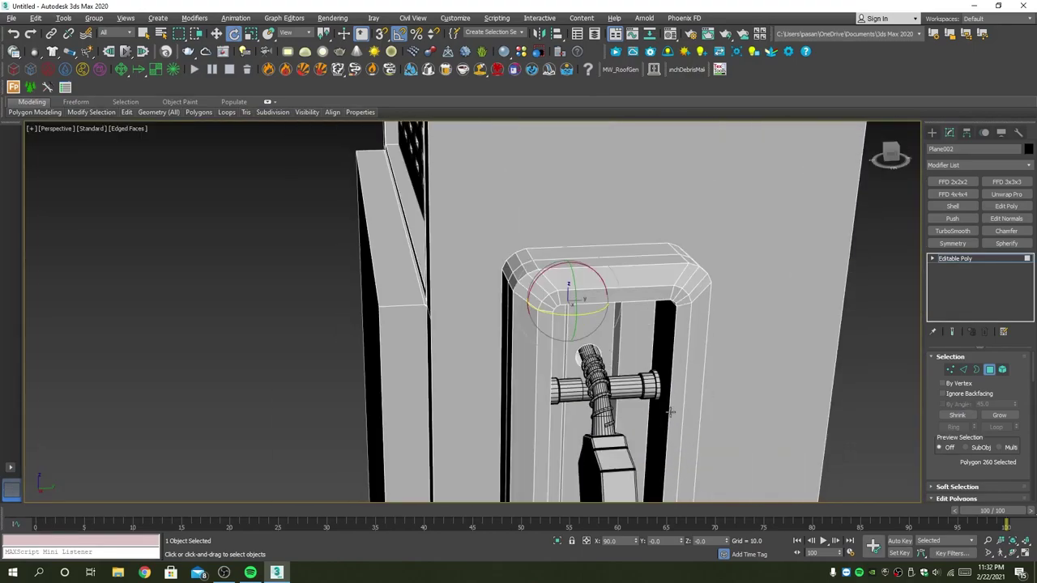
{"action": "scroll", "coordinate": [665, 423], "scroll_direction": "down", "scroll_amount": 2}
{"action": "mouse_move", "coordinate": [664, 423]}
{"action": "middle_mouse_down", "text": "alt"}
{"action": "mouse_move", "coordinate": [707, 309]}
{"action": "mouse_move", "coordinate": [573, 342]}
{"action": "mouse_move", "coordinate": [594, 332]}
{"action": "mouse_move", "coordinate": [554, 299]}
{"action": "mouse_move", "coordinate": [601, 302]}
{"action": "middle_mouse_up", "text": "alt"}
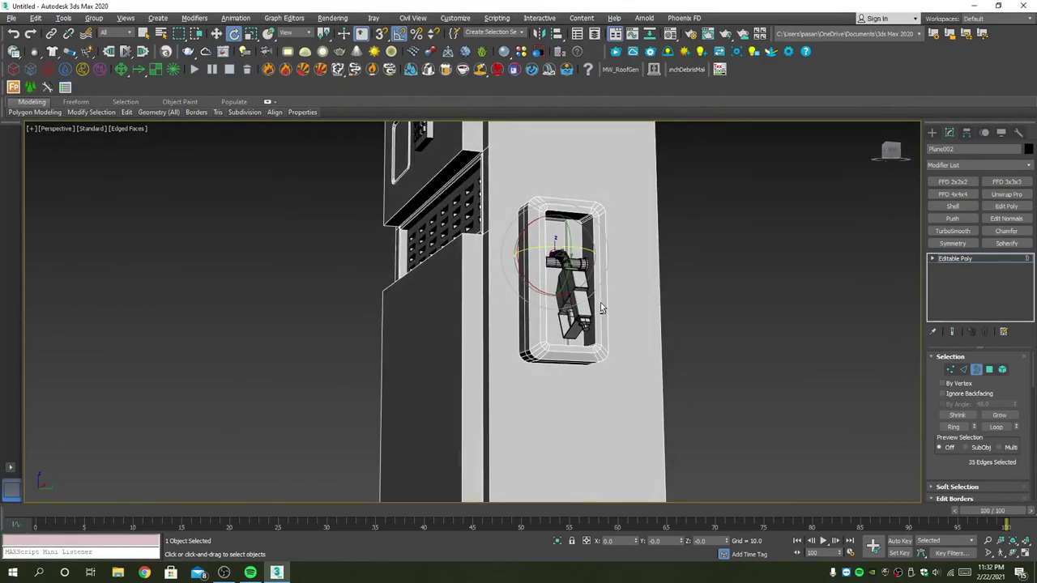
{"action": "mouse_move", "coordinate": [565, 265]}
{"action": "middle_mouse_down", "text": "alt"}
{"action": "mouse_move", "coordinate": [594, 314]}
{"action": "mouse_move", "coordinate": [597, 363]}
{"action": "middle_mouse_up", "text": "alt"}
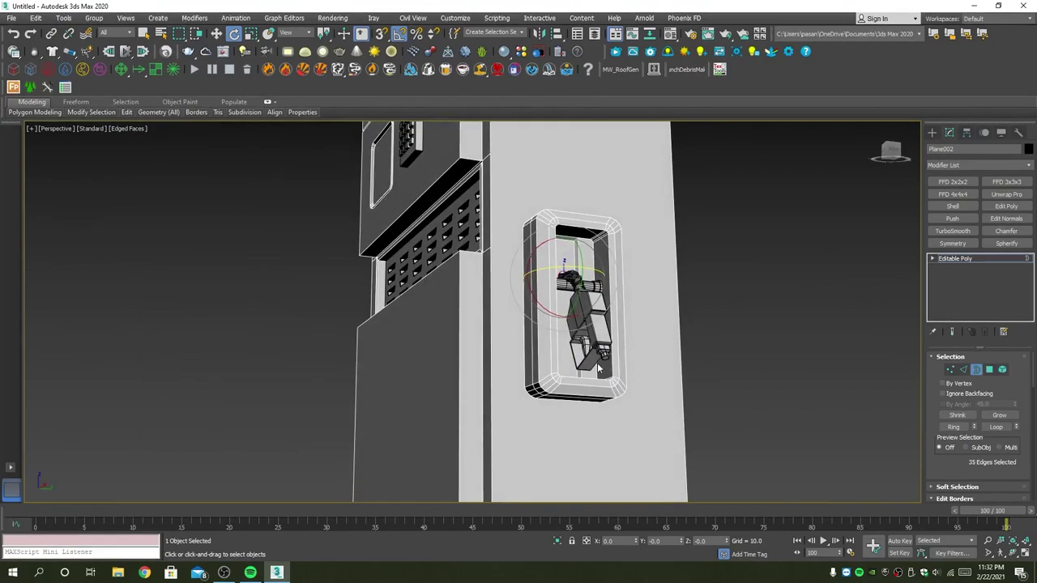
{"action": "scroll", "coordinate": [606, 358], "scroll_direction": "up", "scroll_amount": 5}
{"action": "key", "text": "alt+w"}
{"action": "key", "text": "alt+w"}
{"action": "scroll", "coordinate": [723, 380], "scroll_direction": "down", "scroll_amount": 5}
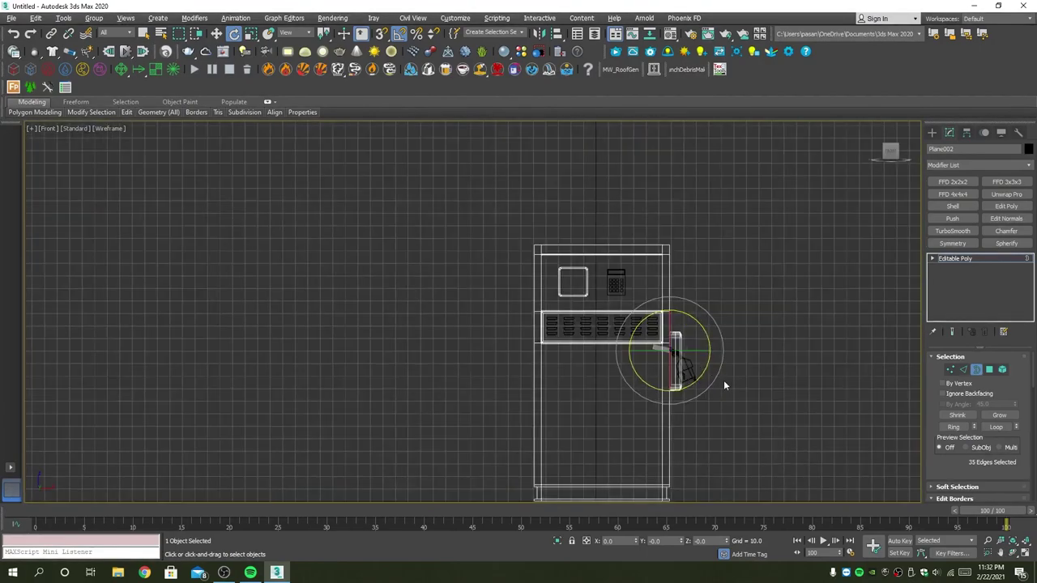
{"action": "scroll", "coordinate": [694, 309], "scroll_direction": "up", "scroll_amount": 2}
{"action": "scroll", "coordinate": [680, 295], "scroll_direction": "up", "scroll_amount": 2}
Convert Plane002 to an editable poly.
{"action": "left_click", "coordinate": [932, 132]}
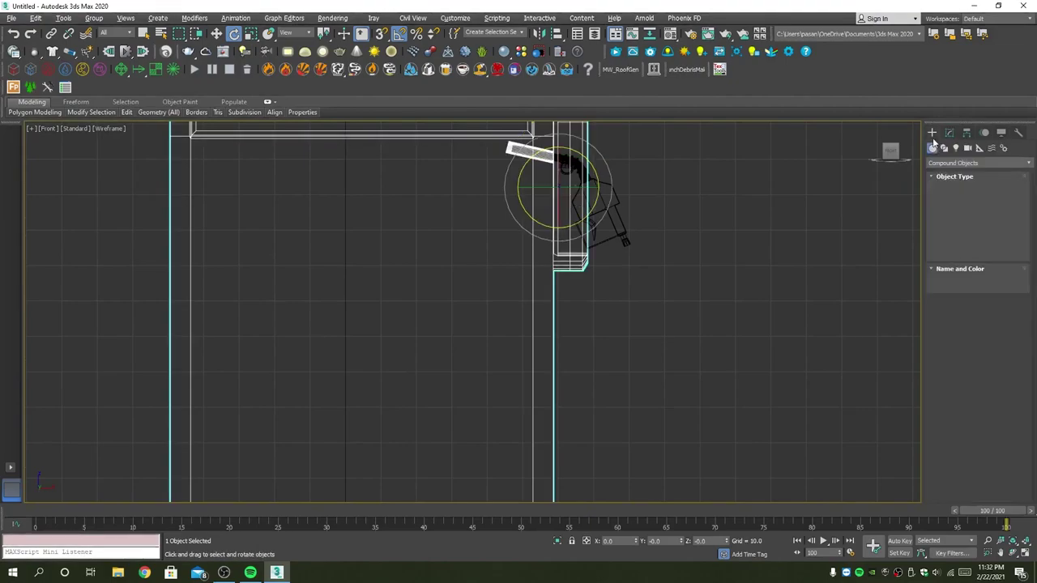
{"action": "right_click", "coordinate": [675, 234]}
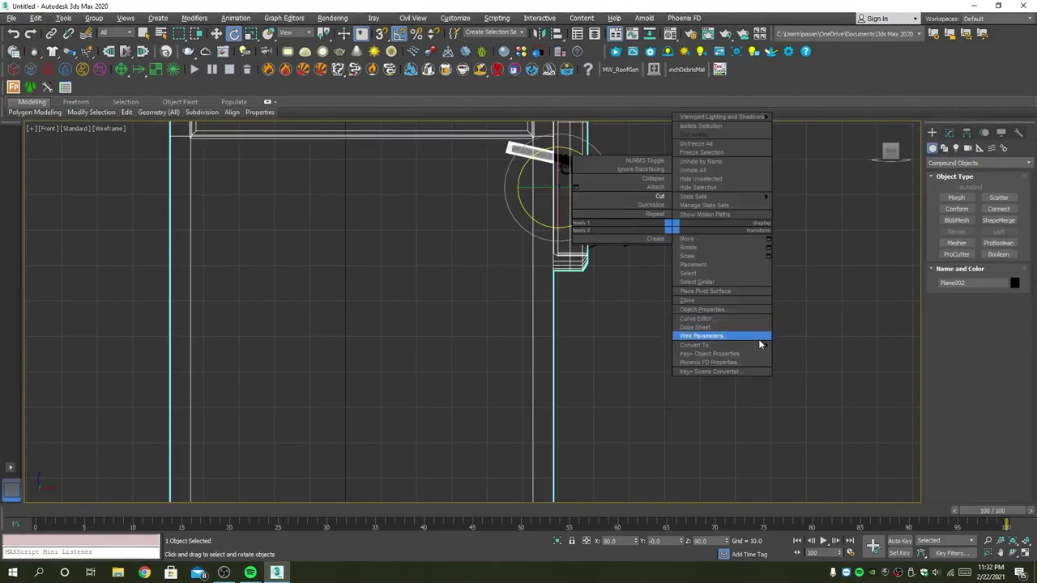
{"action": "left_click", "coordinate": [811, 353]}
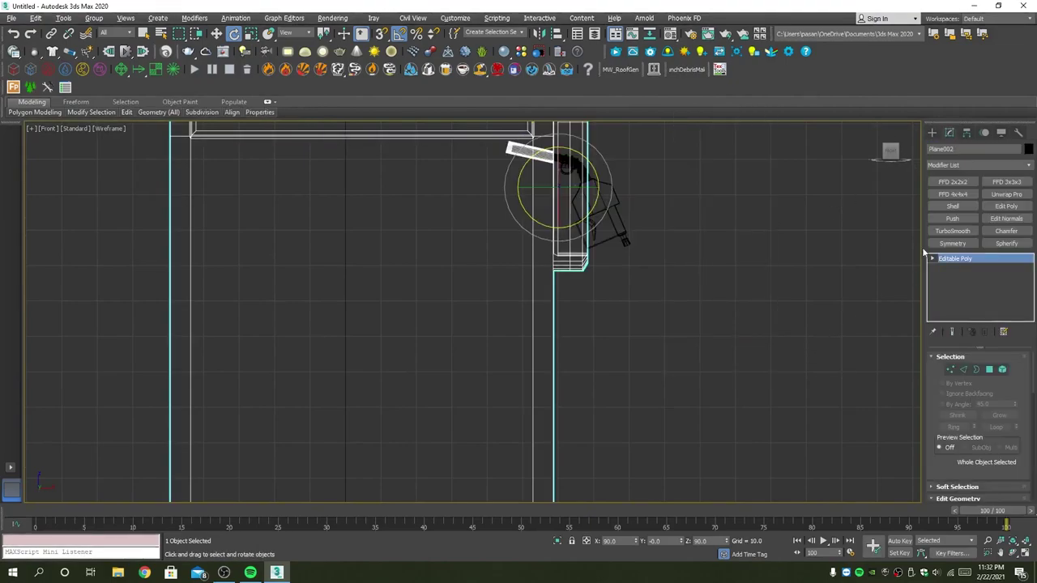
Pick the Line spline tool, then orbit the maximized Perspective view to inspect the cabinet's left side.
{"action": "left_click", "coordinate": [932, 132]}
{"action": "left_click", "coordinate": [944, 147]}
{"action": "left_click", "coordinate": [957, 207]}
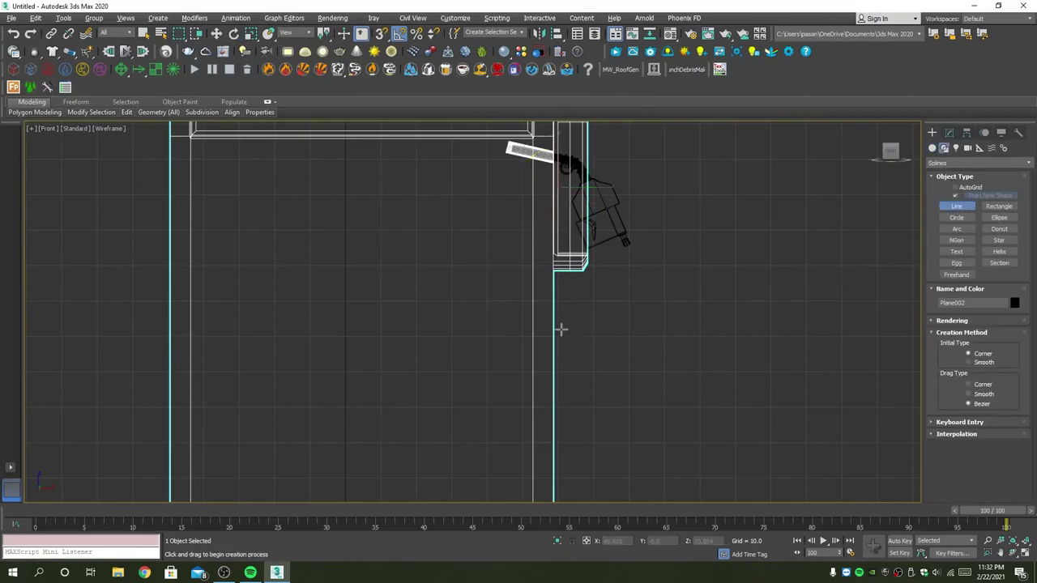
{"action": "scroll", "coordinate": [560, 329], "scroll_direction": "up", "scroll_amount": 2}
{"action": "scroll", "coordinate": [567, 284], "scroll_direction": "down", "scroll_amount": 5}
{"action": "right_click", "coordinate": [647, 294]}
{"action": "key", "text": "alt+w"}
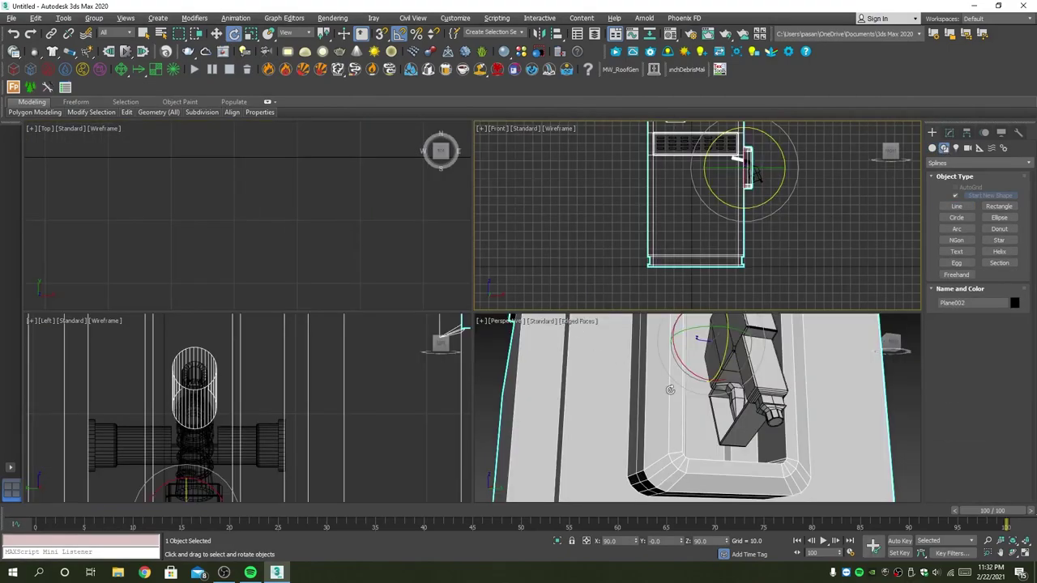
{"action": "right_click", "coordinate": [706, 413]}
{"action": "key", "text": "alt+w"}
{"action": "middle_click_drag", "start_coordinate": [603, 414], "coordinate": [614, 323], "text": "alt"}
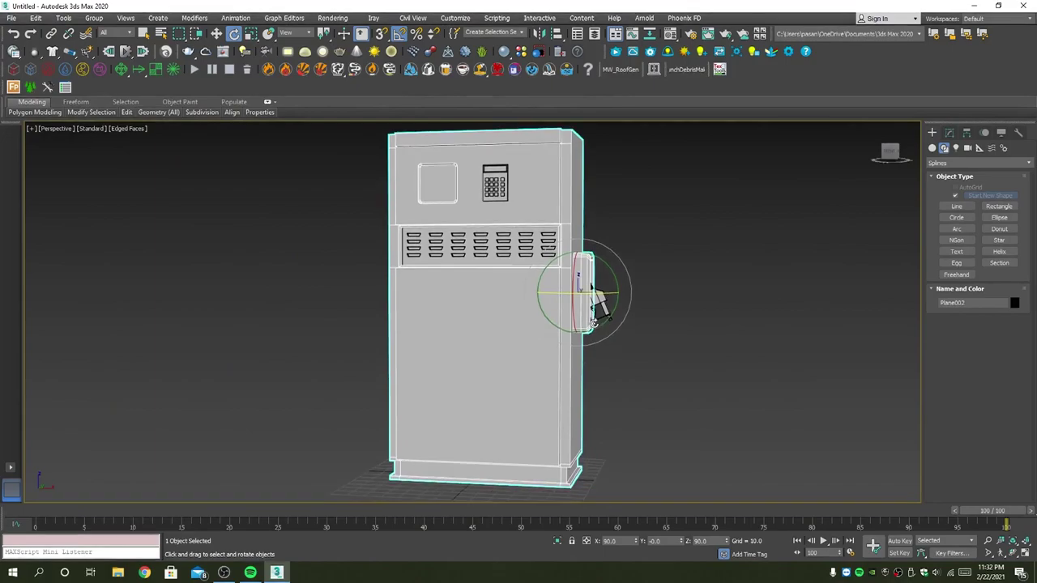
{"action": "scroll", "coordinate": [614, 323], "scroll_direction": "up", "scroll_amount": 3}
{"action": "middle_click_drag", "start_coordinate": [494, 429], "coordinate": [547, 333], "text": "alt"}
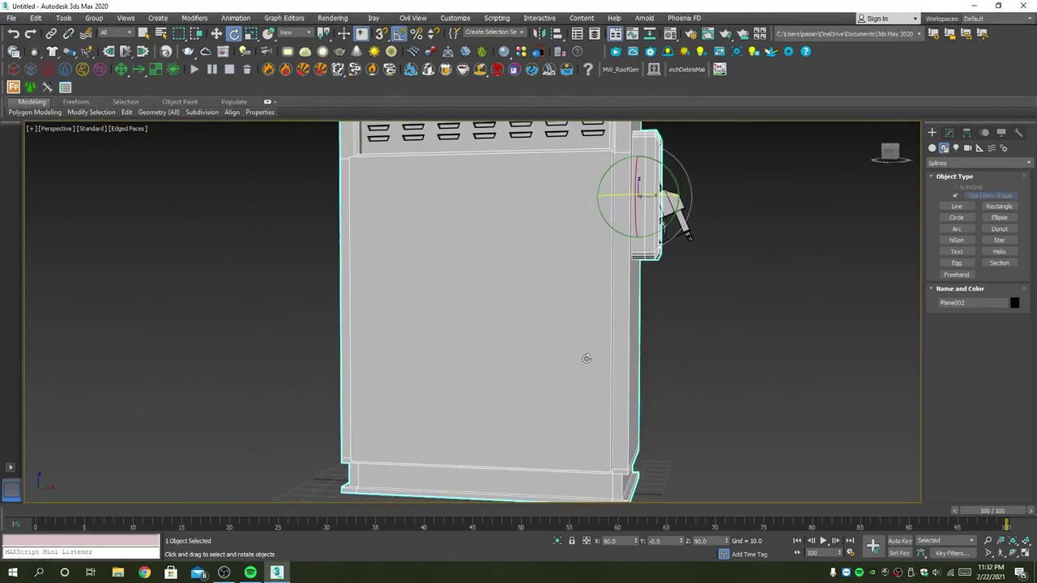
{"action": "middle_click_drag", "start_coordinate": [524, 372], "coordinate": [577, 390], "text": "alt"}
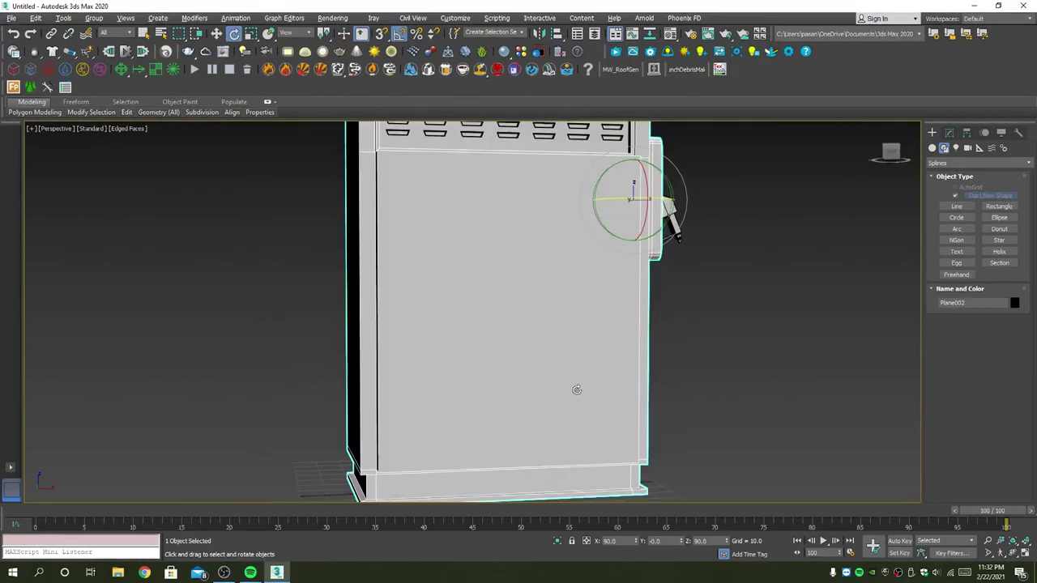
Maximize the Left view, frame the cabinet and holster, and activate the Line tool.
{"action": "key", "text": "w"}
{"action": "key", "text": "alt+w"}
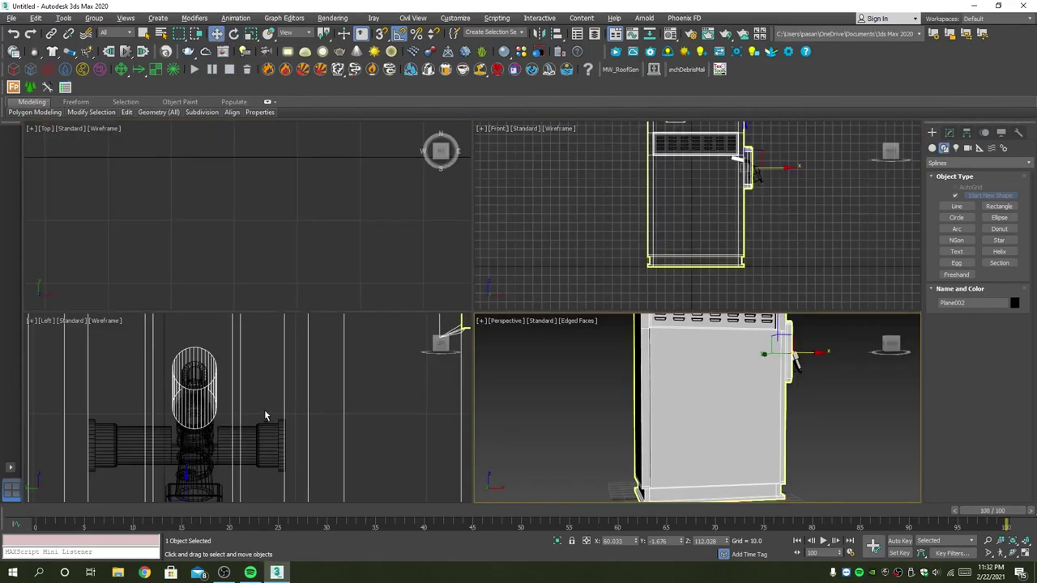
{"action": "right_click", "coordinate": [263, 410]}
{"action": "key", "text": "alt+w"}
{"action": "scroll", "coordinate": [439, 387], "scroll_direction": "down", "scroll_amount": 3}
{"action": "middle_click_drag", "start_coordinate": [438, 386], "coordinate": [458, 290]}
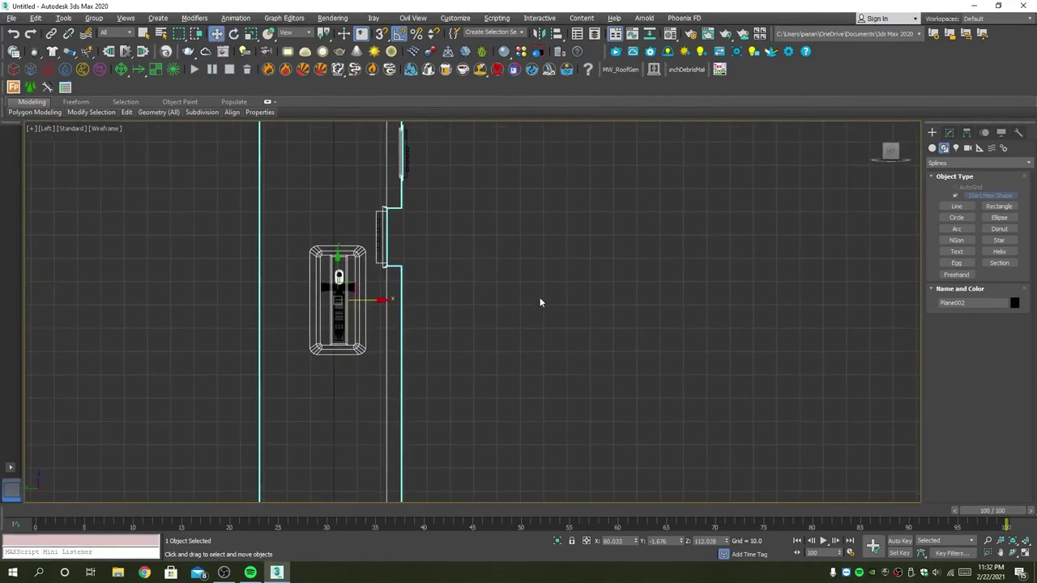
{"action": "left_click", "coordinate": [957, 206]}
{"action": "middle_click_drag", "start_coordinate": [462, 424], "coordinate": [446, 386]}
{"action": "scroll", "coordinate": [438, 401], "scroll_direction": "up", "scroll_amount": 2}
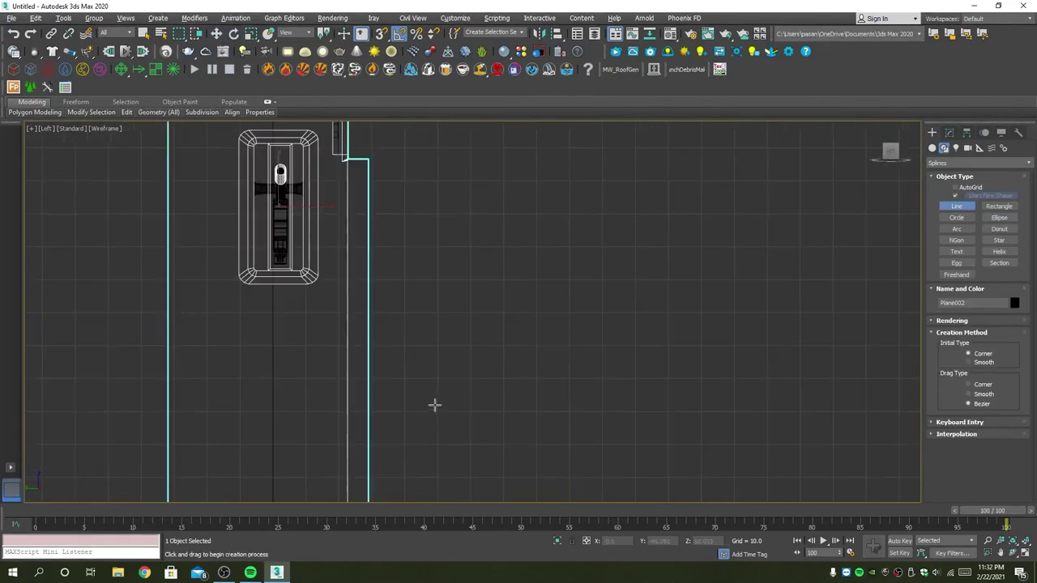
{"action": "scroll", "coordinate": [342, 358], "scroll_direction": "down", "scroll_amount": 4}
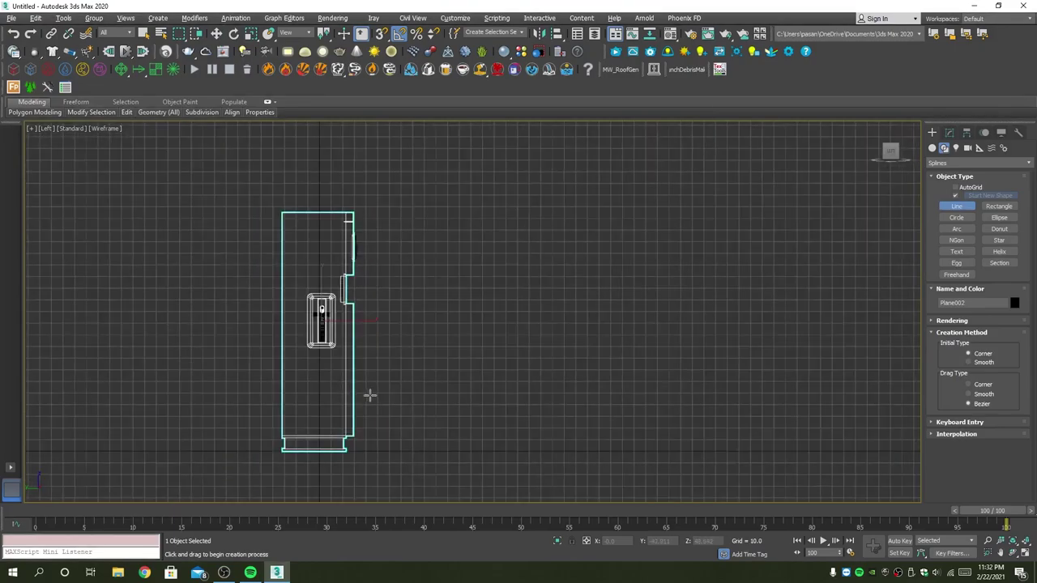
{"action": "scroll", "coordinate": [369, 393], "scroll_direction": "up", "scroll_amount": 2}
{"action": "scroll", "coordinate": [368, 380], "scroll_direction": "up", "scroll_amount": 1}
Draw a three-point L-shaped line beside the cabinet, ending in a corner below.
{"action": "left_click", "coordinate": [315, 355]}
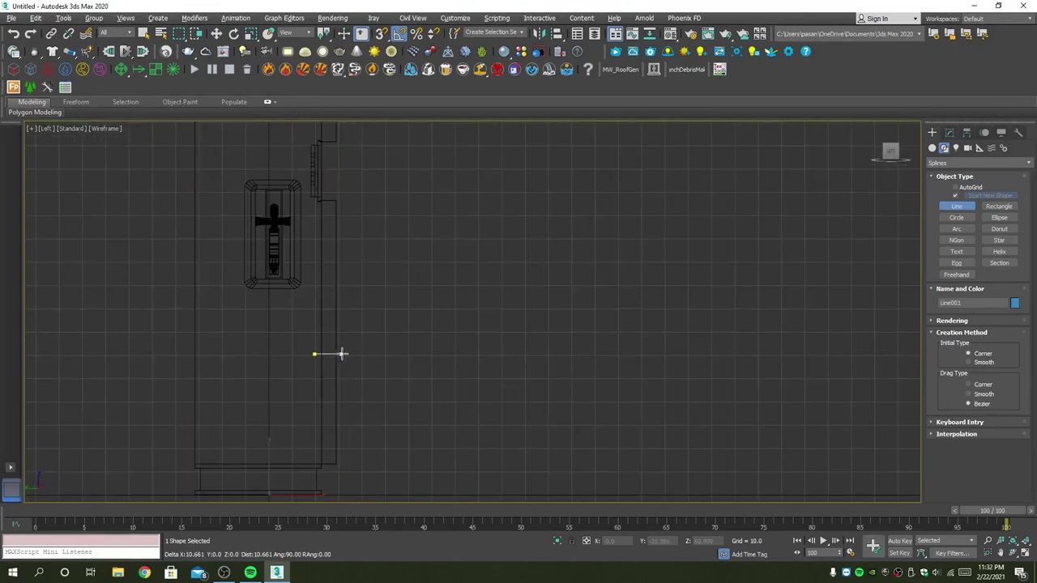
{"action": "left_click", "coordinate": [349, 354]}
{"action": "left_click", "coordinate": [348, 386]}
{"action": "right_click", "coordinate": [347, 386]}
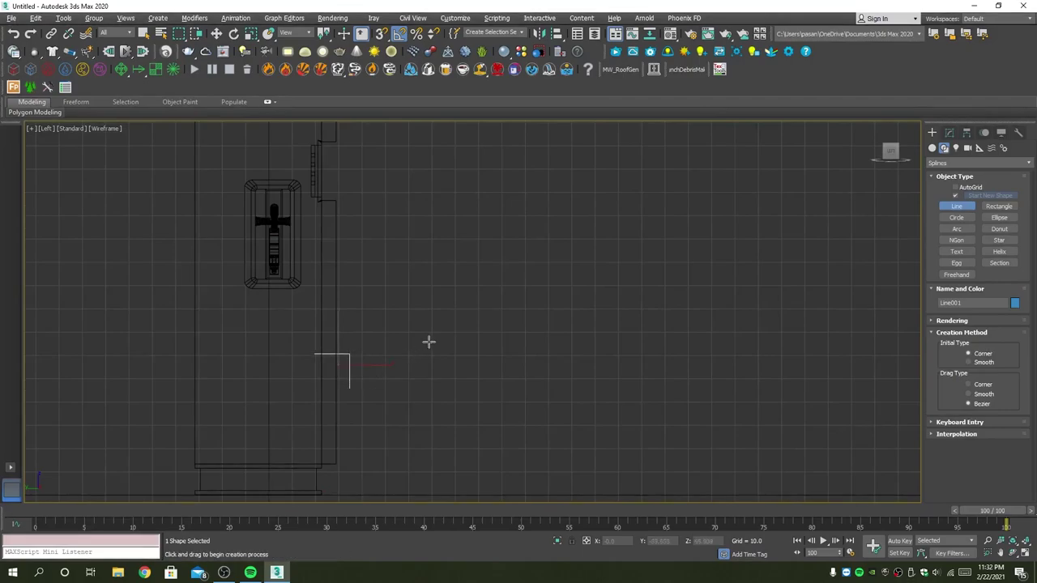
Slide the new line right along X and view it from the left-front.
{"action": "key", "text": "alt+w"}
{"action": "key", "text": "alt+w"}
{"action": "scroll", "coordinate": [583, 384], "scroll_direction": "up", "scroll_amount": 2}
{"action": "key", "text": "w"}
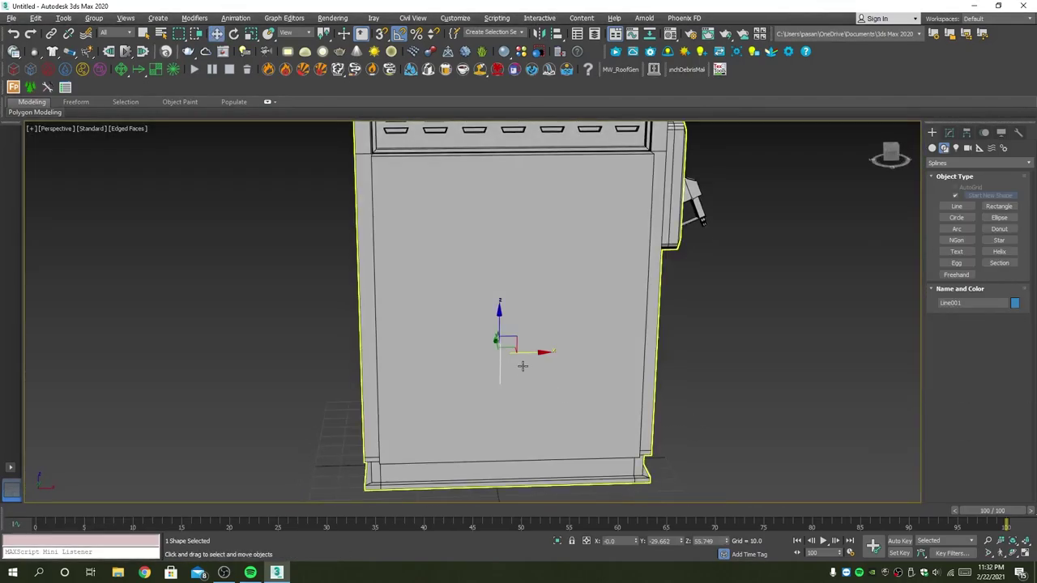
{"action": "left_click_drag", "start_coordinate": [529, 354], "coordinate": [633, 353]}
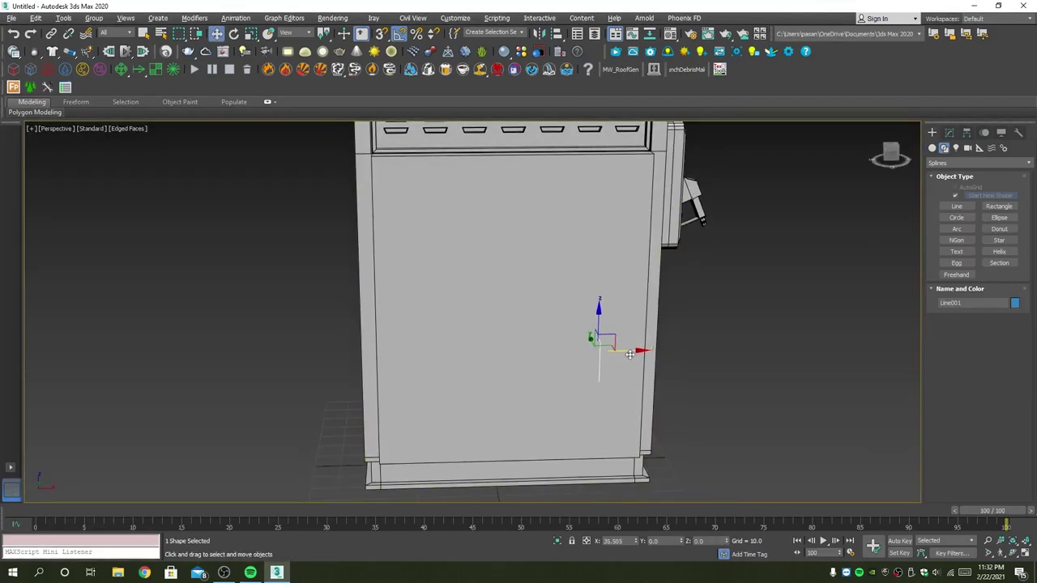
{"action": "middle_click_drag", "start_coordinate": [630, 354], "coordinate": [603, 308], "text": "alt"}
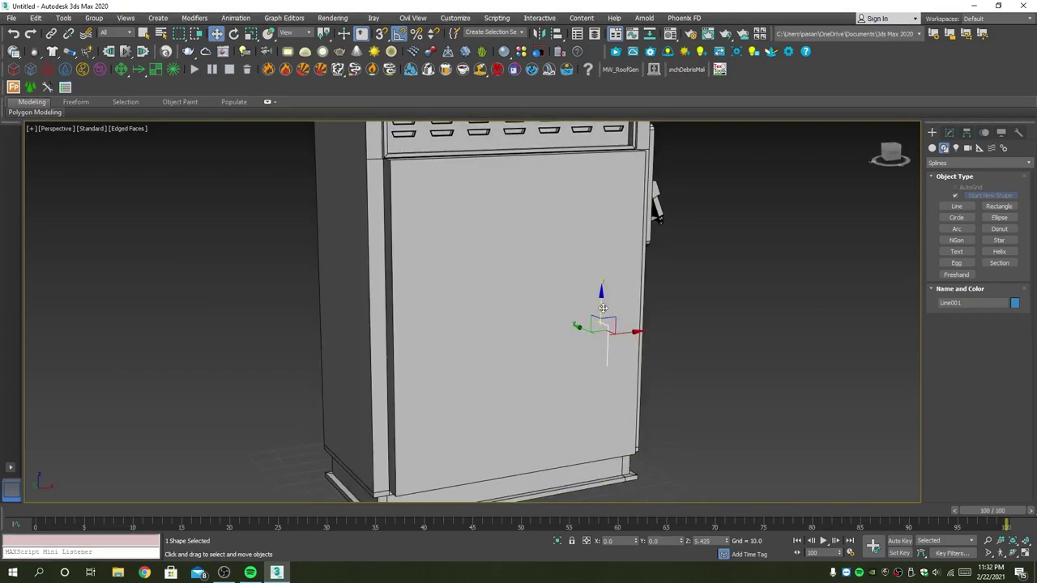
{"action": "scroll", "coordinate": [649, 326], "scroll_direction": "down", "scroll_amount": 3}
{"action": "scroll", "coordinate": [648, 327], "scroll_direction": "down", "scroll_amount": 3}
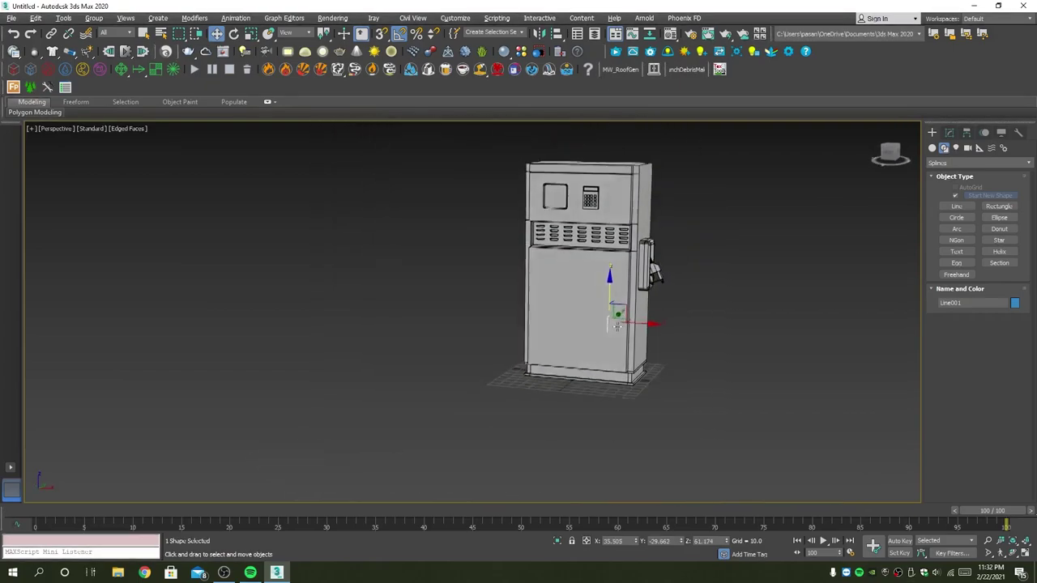
{"action": "mouse_move", "coordinate": [648, 326]}
{"action": "middle_mouse_down", "text": "alt"}
{"action": "mouse_move", "coordinate": [588, 334]}
{"action": "mouse_move", "coordinate": [699, 327]}
{"action": "mouse_move", "coordinate": [660, 312]}
{"action": "middle_mouse_up", "text": "alt"}
{"action": "scroll", "coordinate": [654, 337], "scroll_direction": "up", "scroll_amount": 3}
{"action": "scroll", "coordinate": [659, 310], "scroll_direction": "up", "scroll_amount": 3}
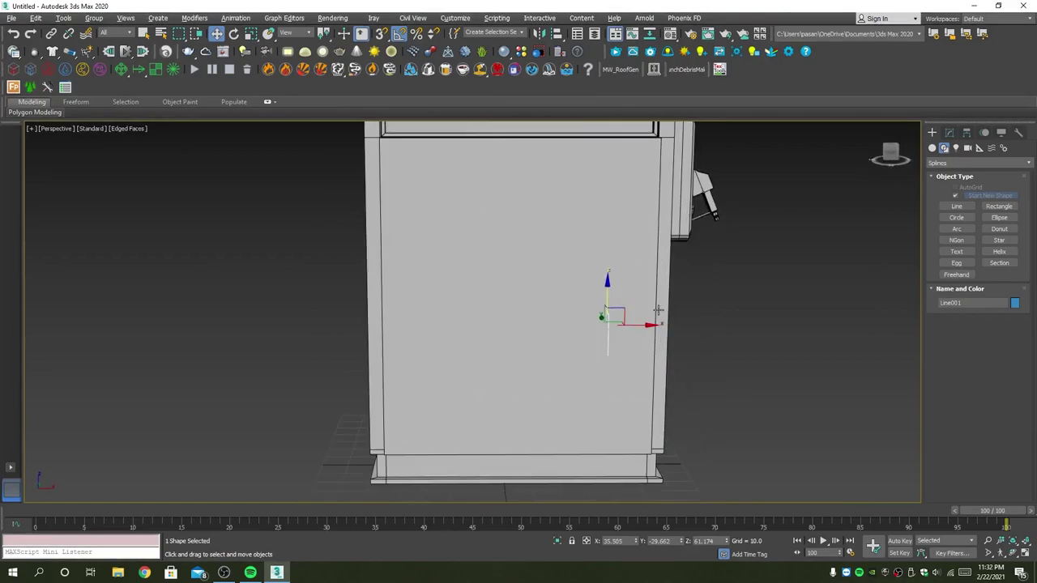
Fillet Line001's corner vertex by 3.0.
{"action": "left_click", "coordinate": [949, 132]}
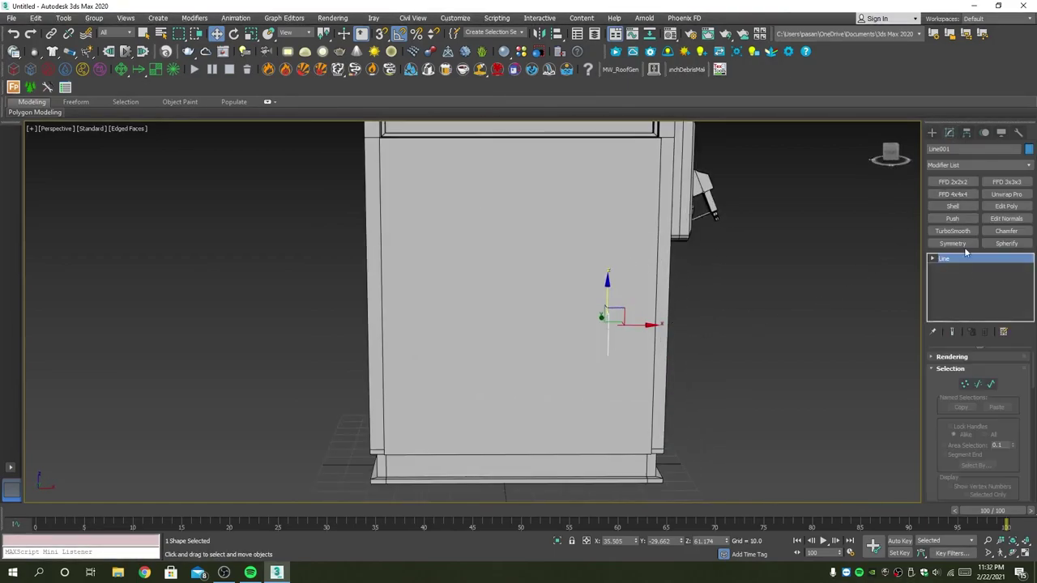
{"action": "left_click", "coordinate": [966, 384]}
{"action": "left_click", "coordinate": [609, 316]}
{"action": "middle_click_drag", "start_coordinate": [776, 373], "coordinate": [803, 374], "text": "alt"}
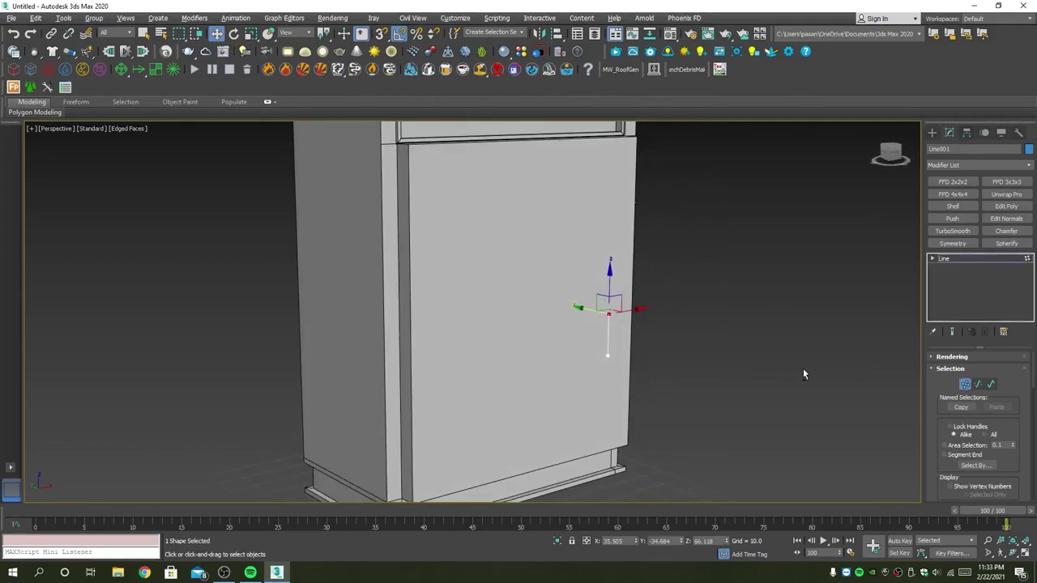
{"action": "scroll", "coordinate": [953, 434], "scroll_direction": "down", "scroll_amount": 3}
{"action": "scroll", "coordinate": [953, 438], "scroll_direction": "down", "scroll_amount": 3}
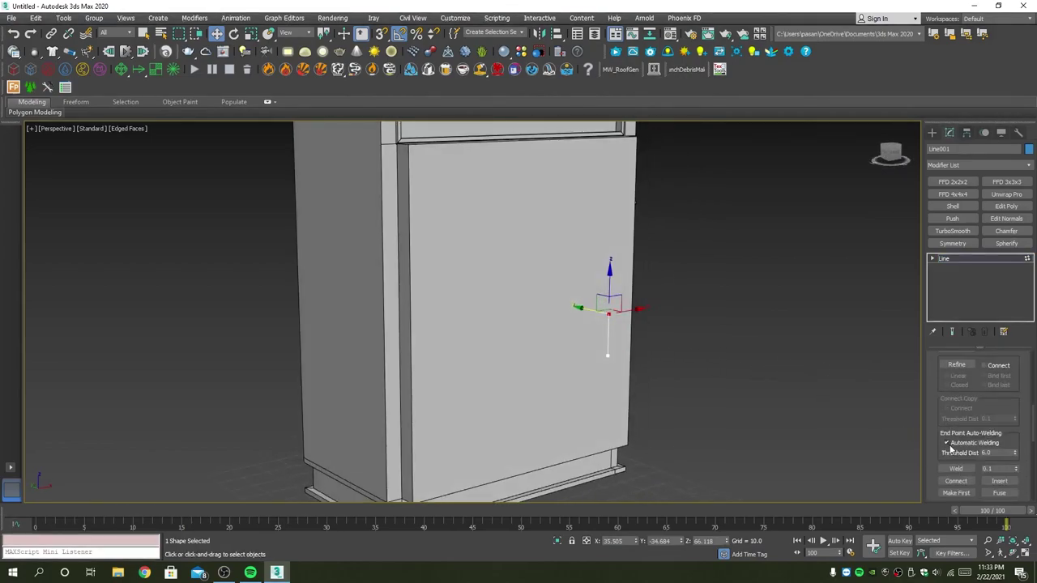
{"action": "scroll", "coordinate": [952, 442], "scroll_direction": "down", "scroll_amount": 3}
{"action": "scroll", "coordinate": [994, 469], "scroll_direction": "down", "scroll_amount": 2}
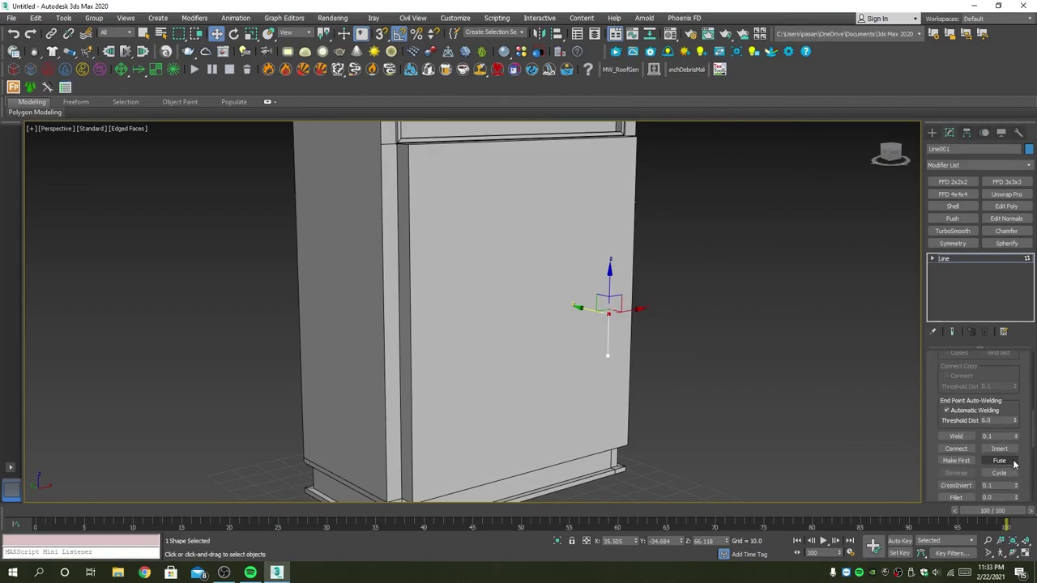
{"action": "scroll", "coordinate": [1011, 466], "scroll_direction": "down", "scroll_amount": 1}
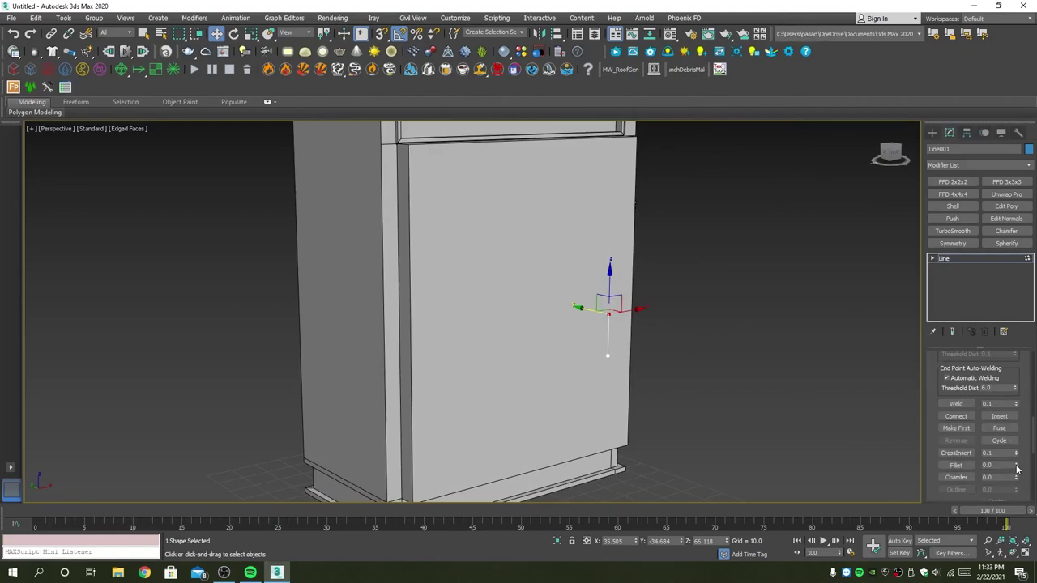
{"action": "left_click_drag", "start_coordinate": [1018, 469], "coordinate": [1018, 458]}
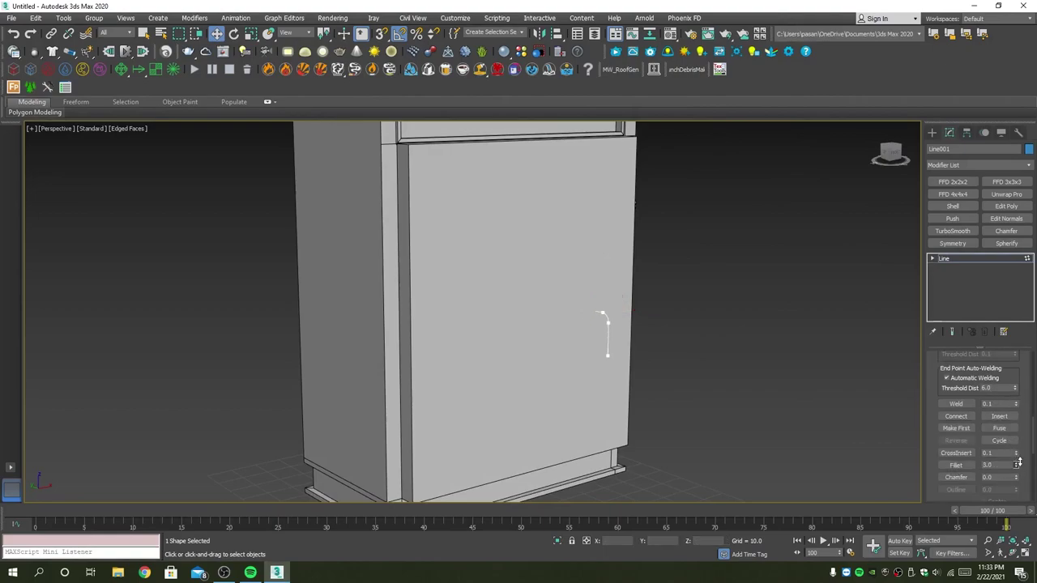
Return to the whole line and expand its Rendering rollout.
{"action": "left_click", "coordinate": [944, 258]}
{"action": "scroll", "coordinate": [972, 421], "scroll_direction": "up", "scroll_amount": 2}
{"action": "scroll", "coordinate": [968, 405], "scroll_direction": "up", "scroll_amount": 3}
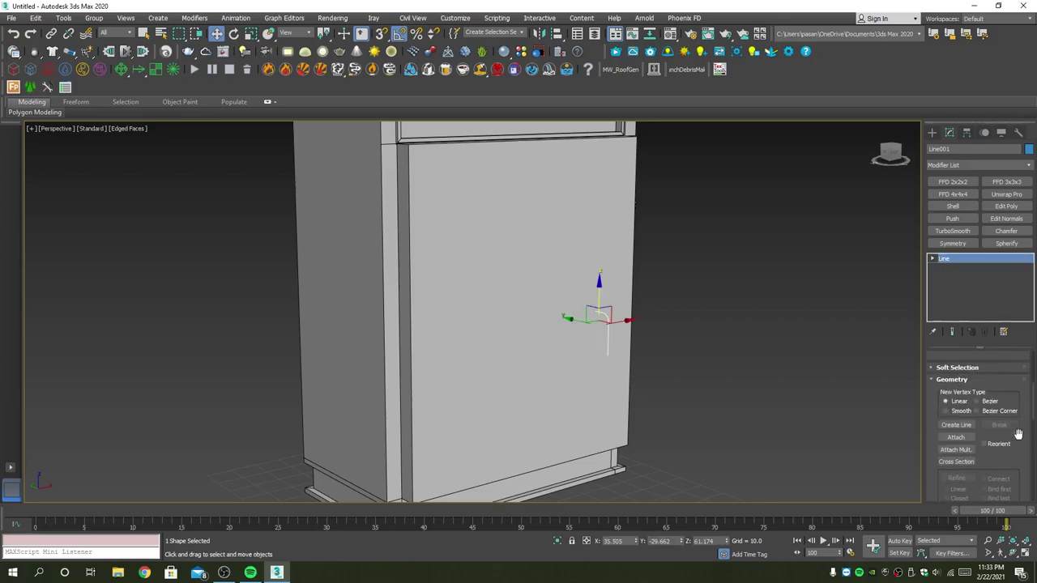
{"action": "scroll", "coordinate": [964, 397], "scroll_direction": "up", "scroll_amount": 2}
{"action": "scroll", "coordinate": [965, 398], "scroll_direction": "up", "scroll_amount": 2}
{"action": "scroll", "coordinate": [960, 390], "scroll_direction": "up", "scroll_amount": 2}
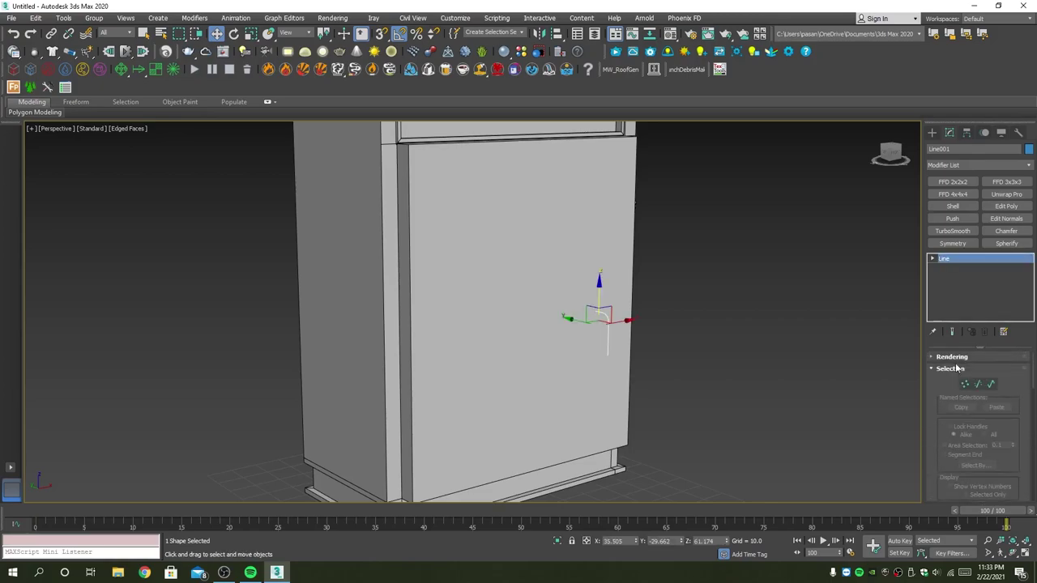
{"action": "left_click", "coordinate": [957, 357]}
{"action": "scroll", "coordinate": [961, 368], "scroll_direction": "up", "scroll_amount": 2}
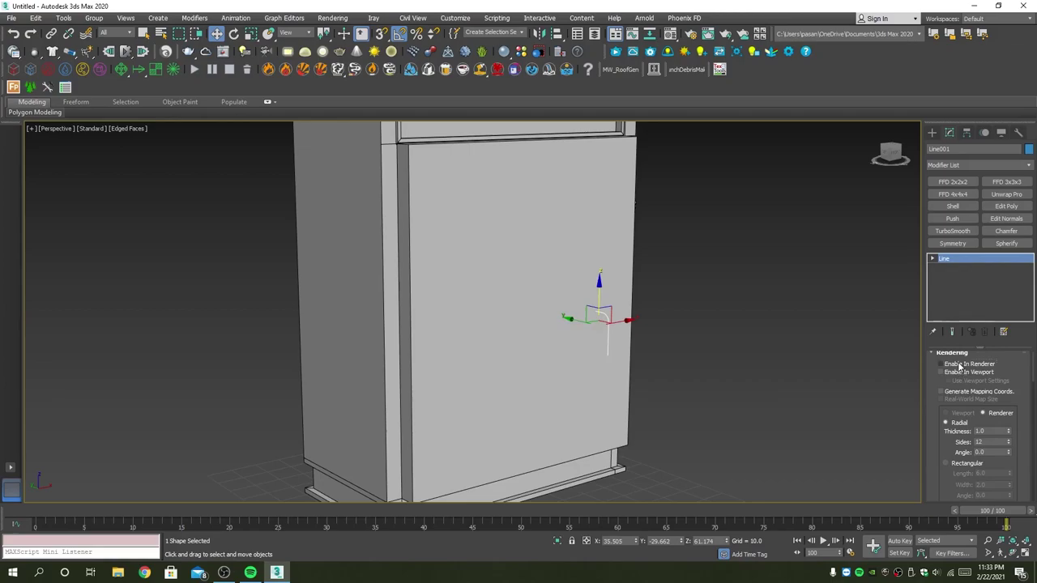
Enable the line as a viewport tube with radial thickness 3.78.
{"action": "left_click", "coordinate": [941, 372]}
{"action": "key", "text": "z"}
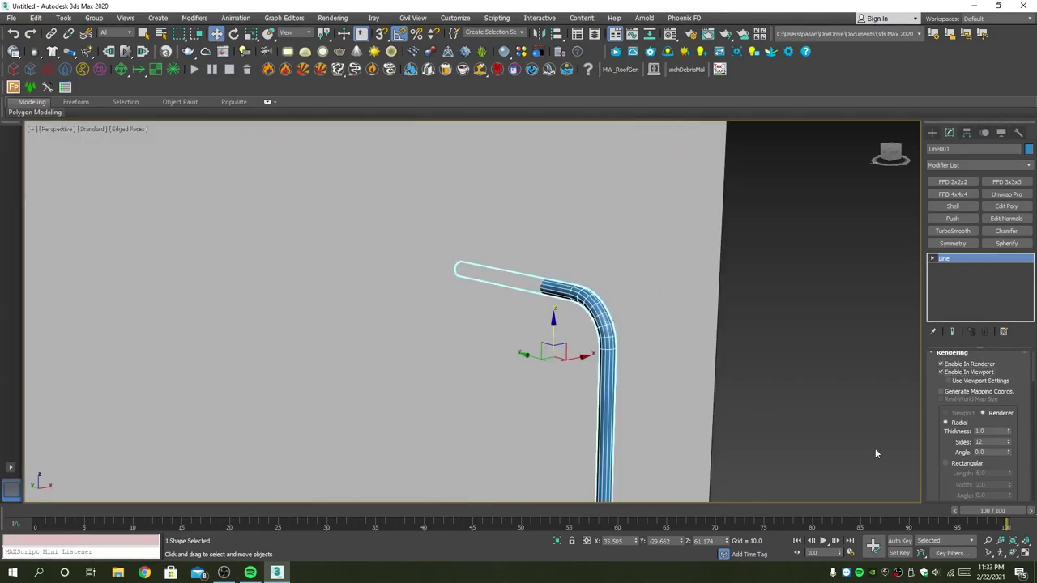
{"action": "left_click_drag", "start_coordinate": [1010, 435], "coordinate": [0, 314]}
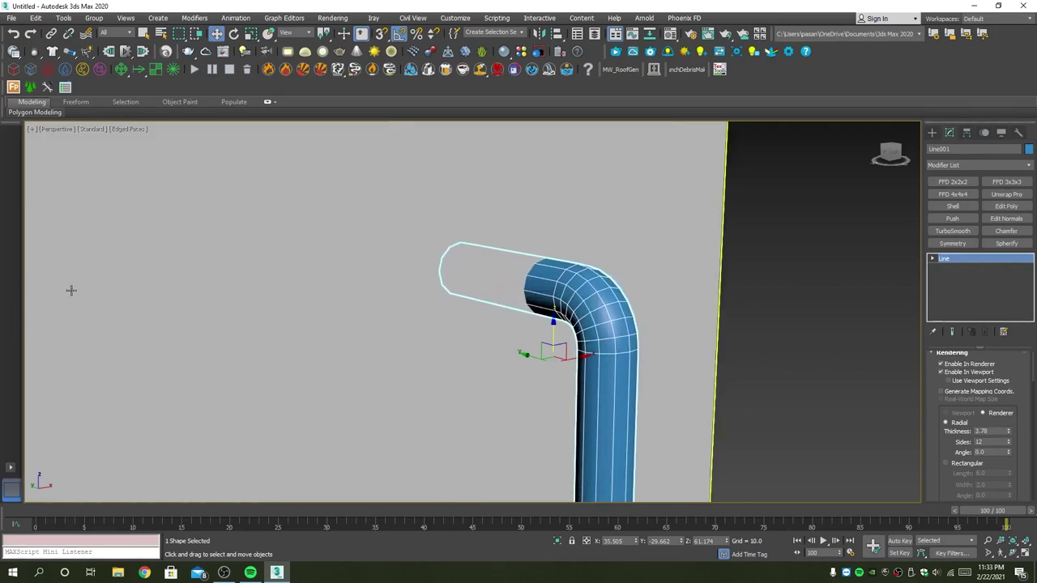
{"action": "scroll", "coordinate": [281, 275], "scroll_direction": "down", "scroll_amount": 4}
Move the tube down and sideways until it sits against the cabinet's side.
{"action": "mouse_move", "coordinate": [456, 314]}
{"action": "middle_mouse_down", "text": "alt"}
{"action": "mouse_move", "coordinate": [498, 341]}
{"action": "mouse_move", "coordinate": [436, 317]}
{"action": "middle_mouse_up", "text": "alt"}
{"action": "left_click_drag", "start_coordinate": [436, 317], "coordinate": [478, 324]}
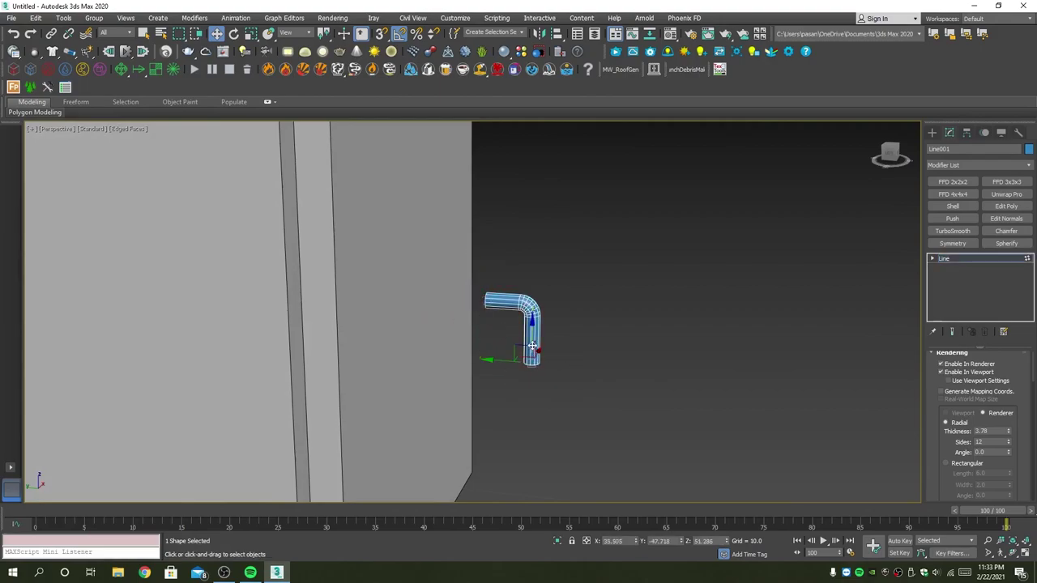
{"action": "mouse_move", "coordinate": [534, 325]}
{"action": "left_mouse_down"}
{"action": "mouse_move", "coordinate": [507, 341]}
{"action": "mouse_move", "coordinate": [445, 311]}
{"action": "left_mouse_up"}
{"action": "scroll", "coordinate": [464, 311], "scroll_direction": "down", "scroll_amount": 3}
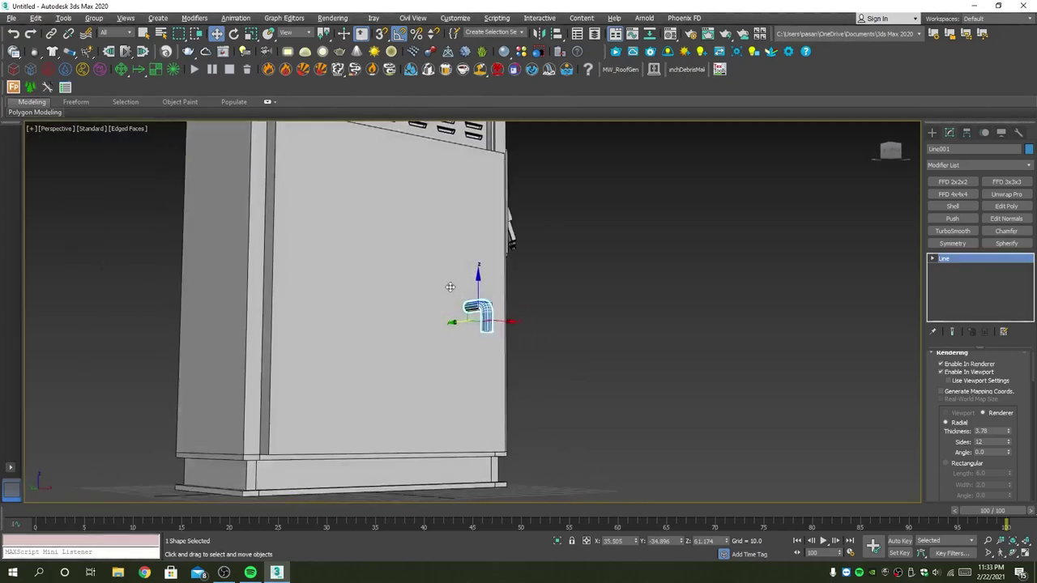
{"action": "middle_click_drag", "start_coordinate": [366, 289], "coordinate": [421, 292], "text": "alt"}
{"action": "scroll", "coordinate": [454, 308], "scroll_direction": "up", "scroll_amount": 4}
{"action": "middle_click_drag", "start_coordinate": [495, 308], "coordinate": [474, 330], "text": "alt"}
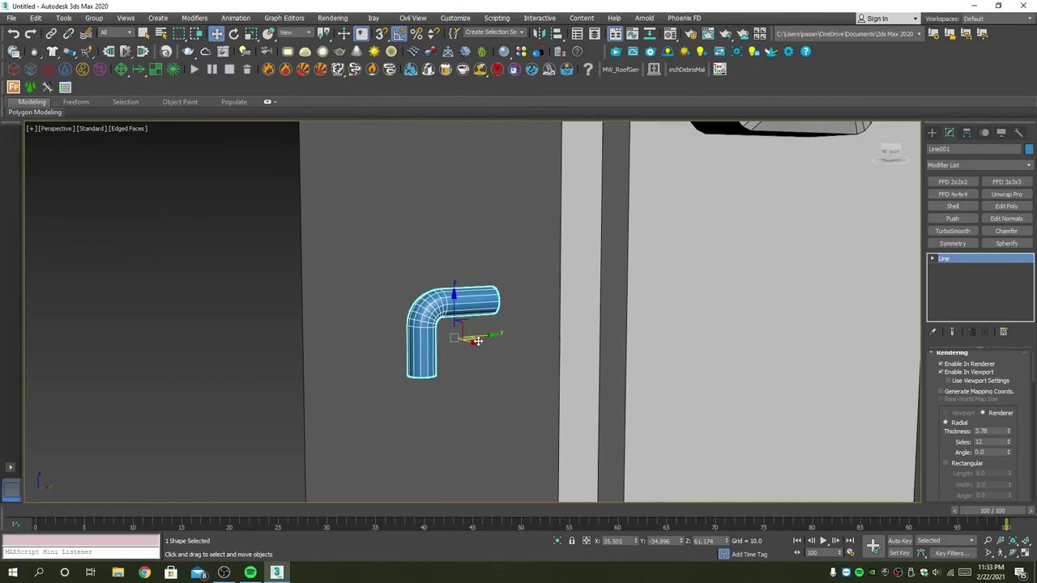
{"action": "left_click_drag", "start_coordinate": [474, 331], "coordinate": [485, 334]}
{"action": "scroll", "coordinate": [498, 335], "scroll_direction": "down", "scroll_amount": 2}
{"action": "mouse_move", "coordinate": [497, 335]}
{"action": "middle_mouse_down", "text": "alt"}
{"action": "mouse_move", "coordinate": [581, 346]}
{"action": "mouse_move", "coordinate": [475, 319]}
{"action": "middle_mouse_up", "text": "alt"}
{"action": "scroll", "coordinate": [466, 307], "scroll_direction": "up", "scroll_amount": 3}
Check the vertex at the tube's horizontal end, then reselect the whole tube object.
{"action": "left_click", "coordinate": [476, 313]}
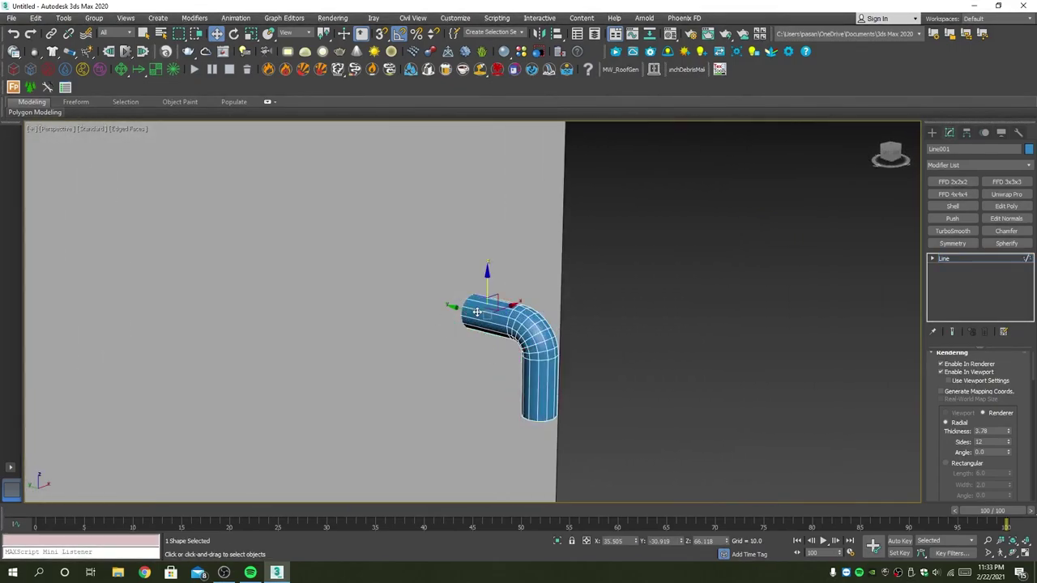
{"action": "key", "text": "1"}
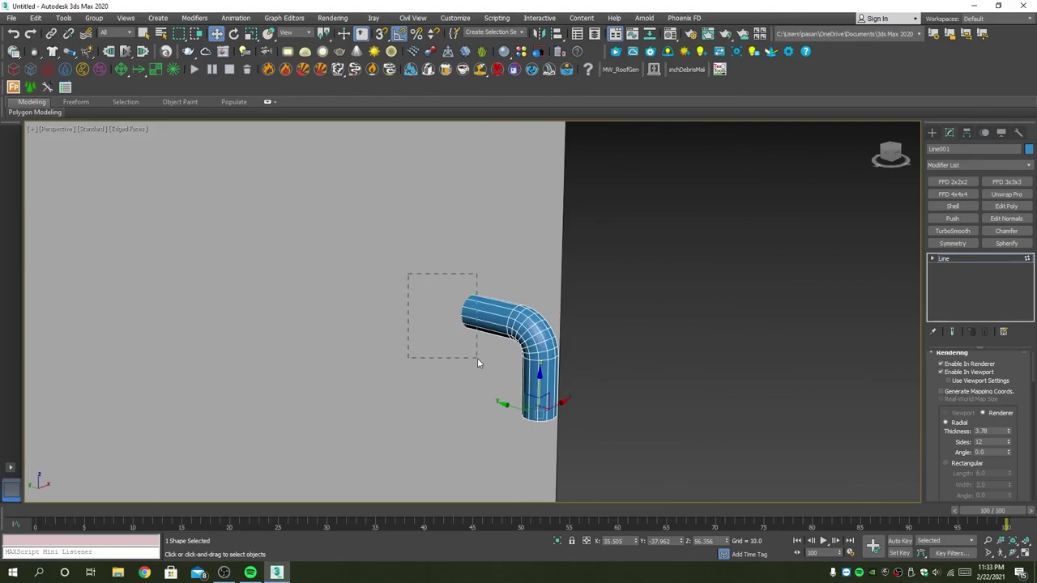
{"action": "mouse_move", "coordinate": [477, 358]}
{"action": "left_mouse_down"}
{"action": "mouse_move", "coordinate": [444, 322]}
{"action": "mouse_move", "coordinate": [446, 306]}
{"action": "left_mouse_up"}
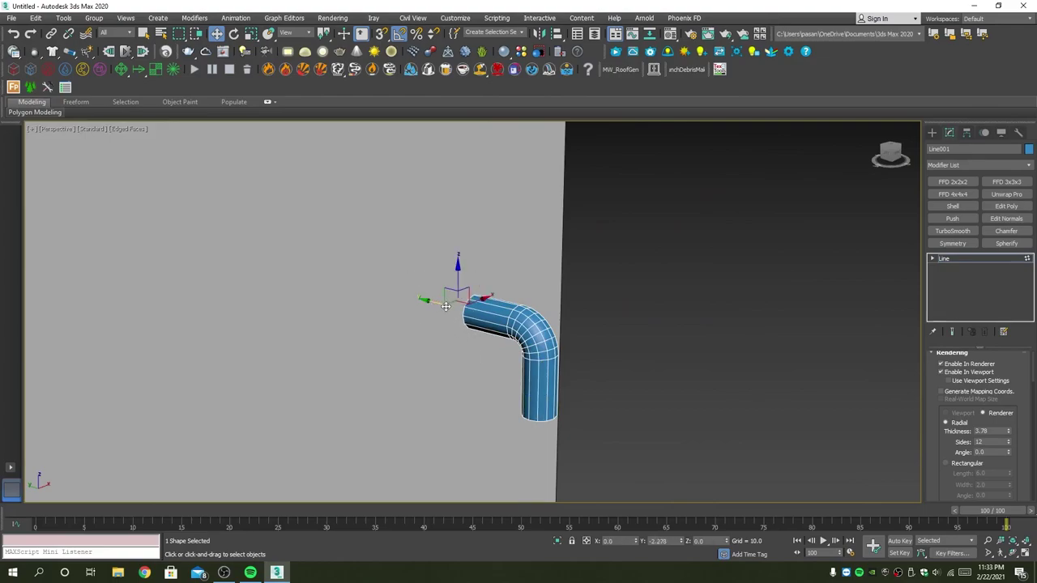
{"action": "middle_click_drag", "start_coordinate": [444, 305], "coordinate": [486, 320], "text": "alt"}
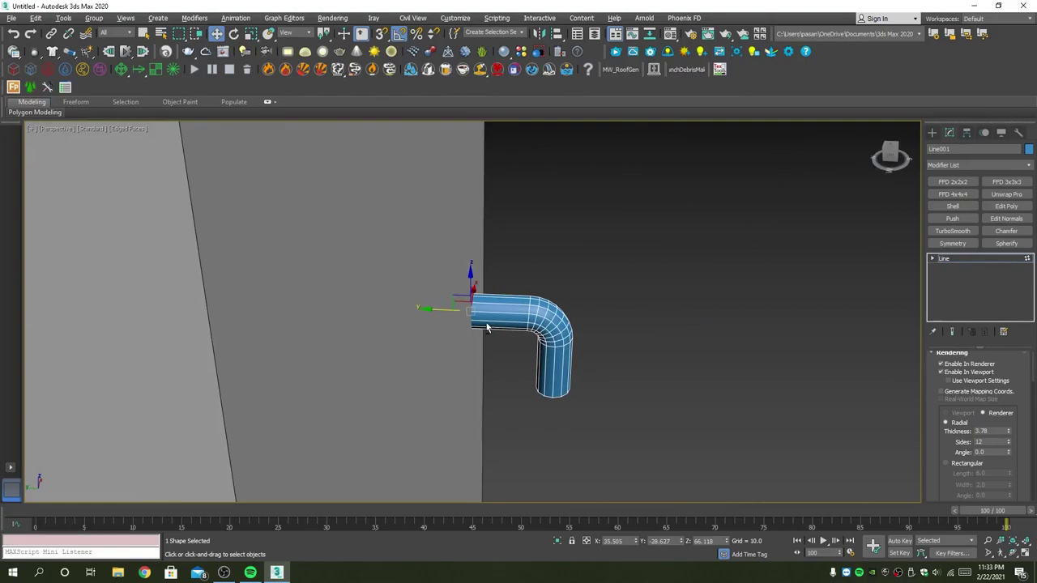
{"action": "key", "text": "alt+r"}
{"action": "left_click", "coordinate": [509, 321]}
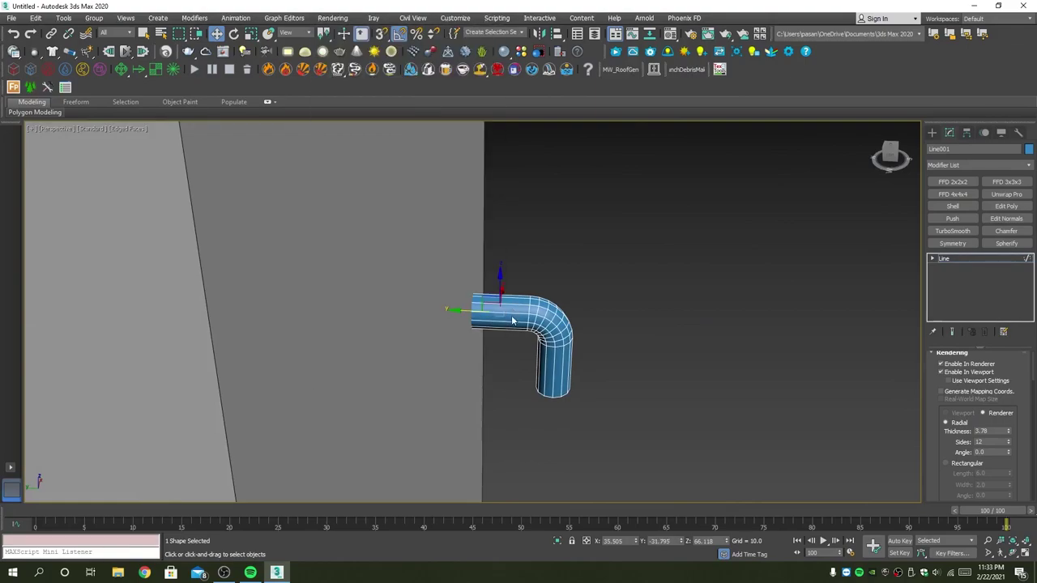
{"action": "left_click", "coordinate": [509, 316]}
Convert the tube to an editable poly and connect a new edge loop slid near the short arm's end.
{"action": "right_click", "coordinate": [509, 314]}
{"action": "mouse_move", "coordinate": [529, 430]}
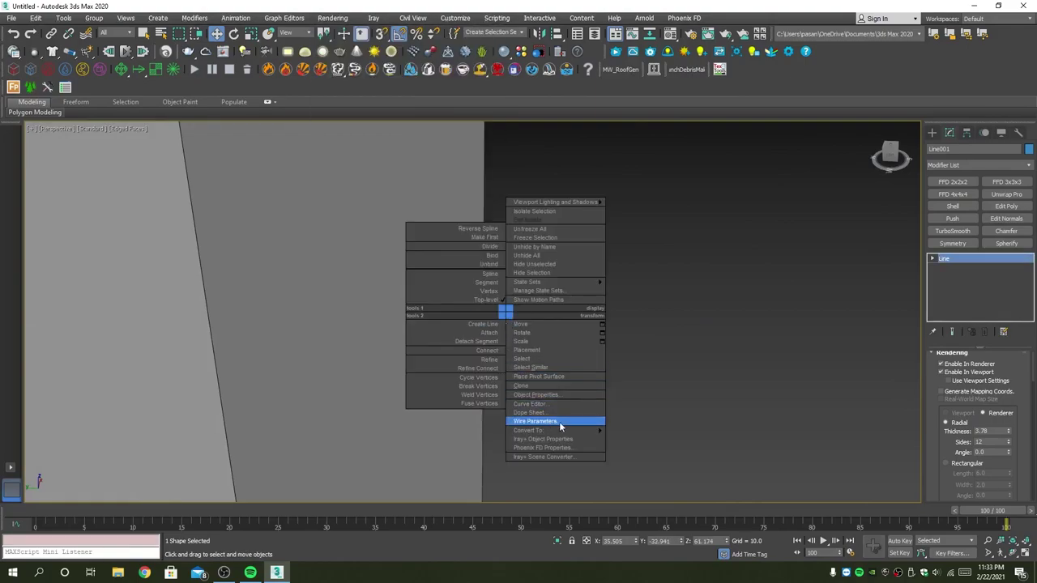
{"action": "left_click", "coordinate": [650, 448]}
{"action": "key", "text": "2"}
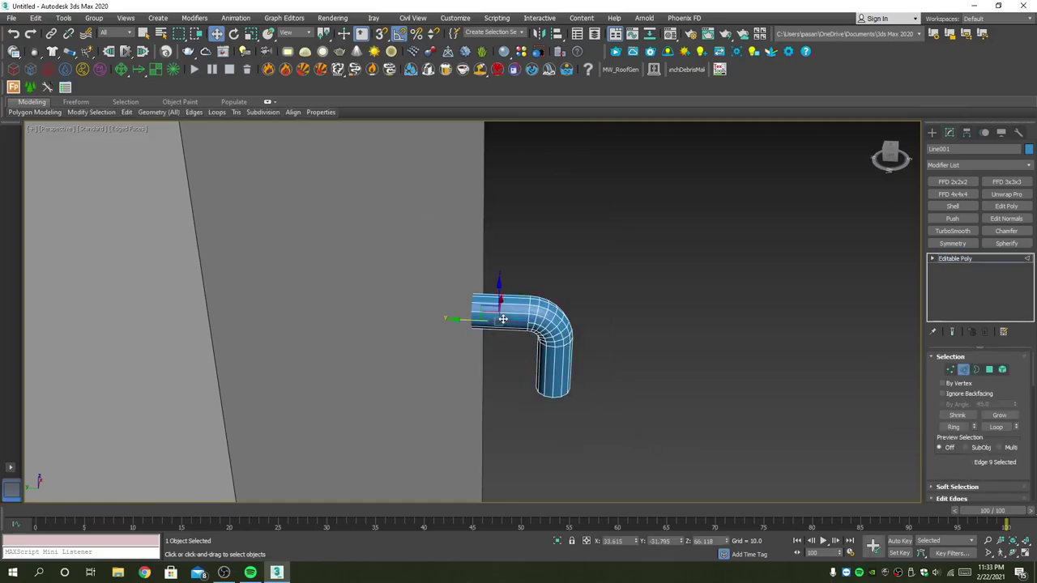
{"action": "double_click", "coordinate": [496, 302]}
{"action": "right_click", "coordinate": [558, 267]}
{"action": "left_click", "coordinate": [462, 303]}
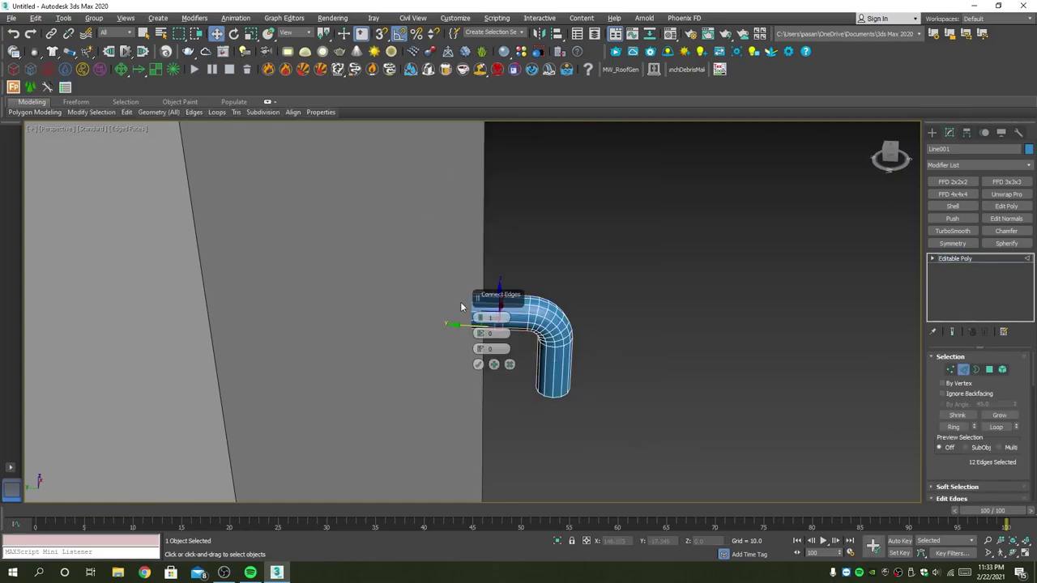
{"action": "left_click_drag", "start_coordinate": [480, 352], "coordinate": [490, 395]}
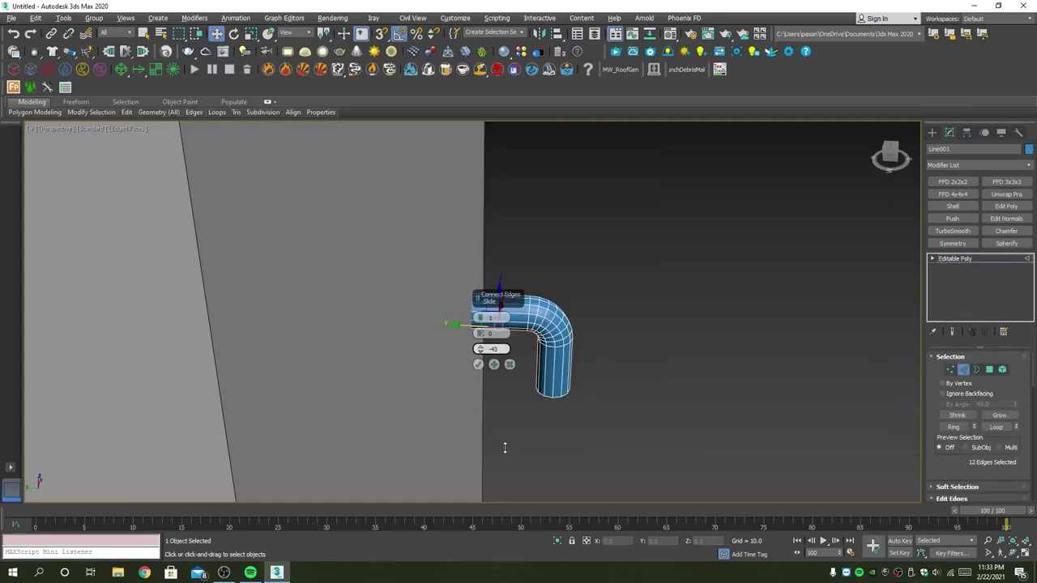
{"action": "left_click", "coordinate": [478, 364]}
Select the band of 12 polygons at the end of the tube's horizontal arm.
{"action": "key", "text": "4"}
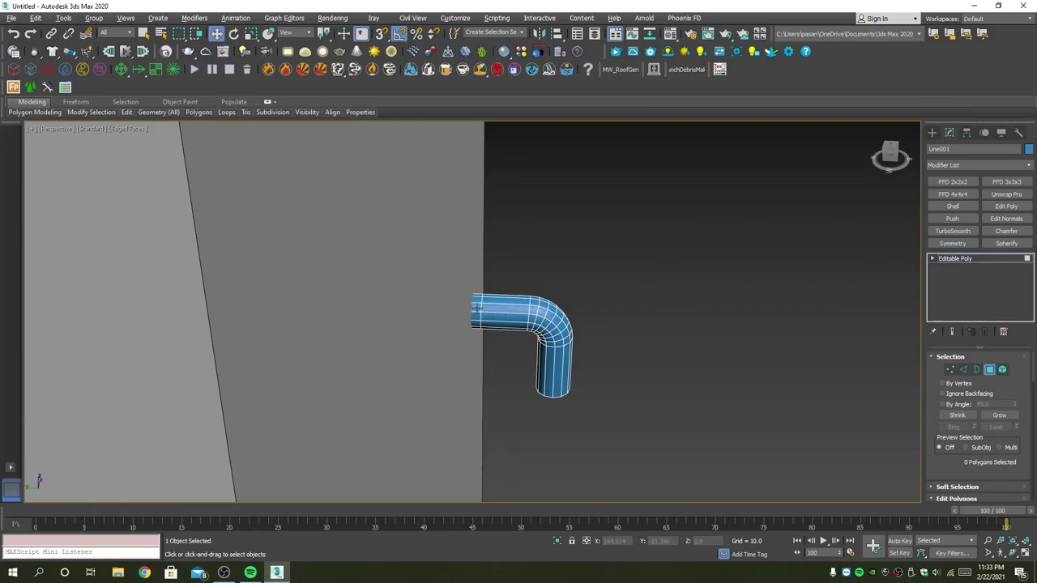
{"action": "left_click", "coordinate": [476, 307]}
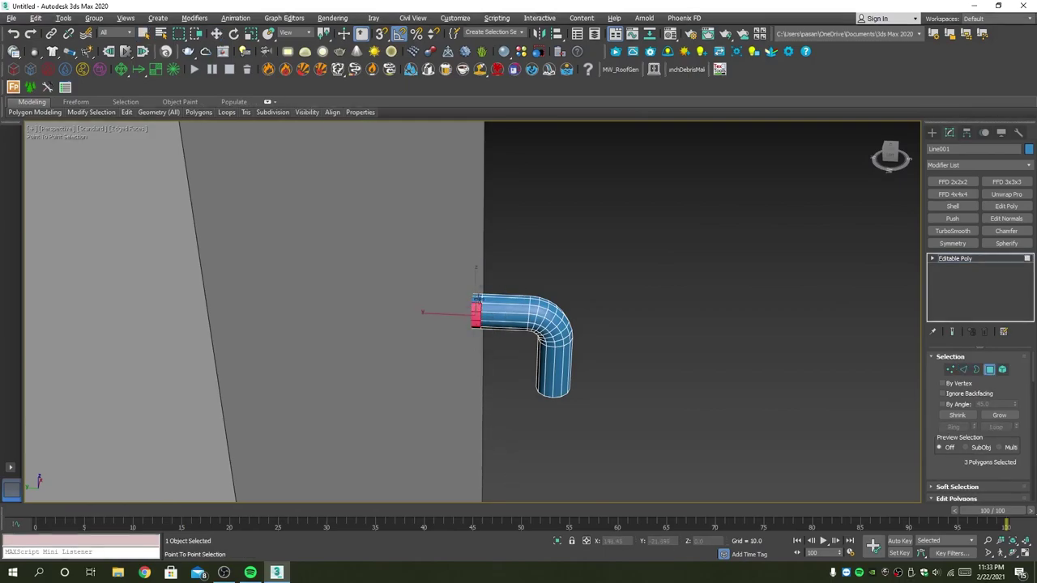
{"action": "key", "text": "q"}
{"action": "scroll", "coordinate": [477, 282], "scroll_direction": "down", "scroll_amount": 5}
{"action": "key", "text": "alt+w"}
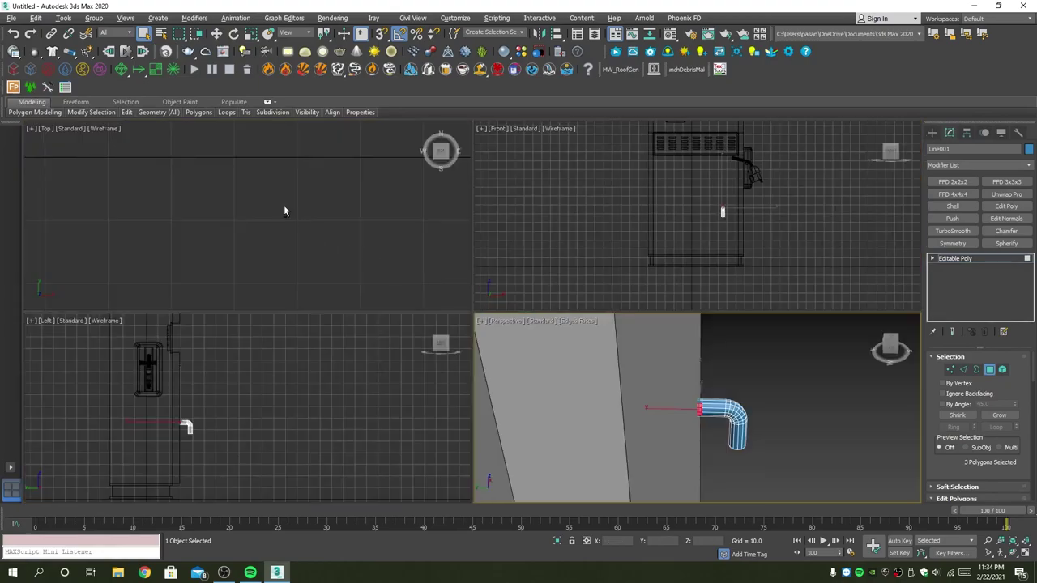
{"action": "key", "text": "alt+w"}
{"action": "key", "text": "z"}
{"action": "left_click_drag", "start_coordinate": [262, 185], "coordinate": [741, 282]}
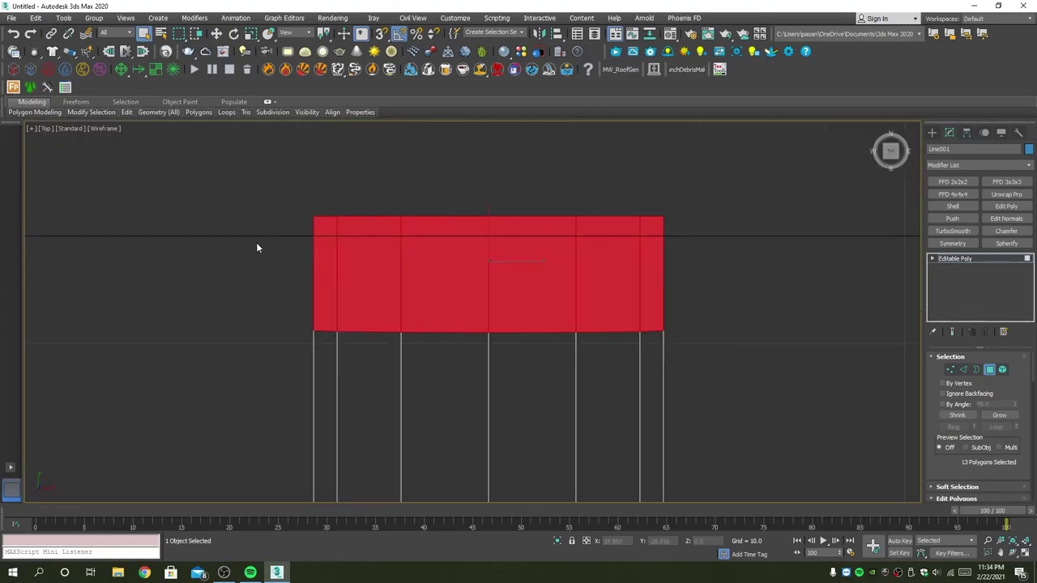
{"action": "left_click_drag", "start_coordinate": [725, 264], "coordinate": [726, 264]}
{"action": "key", "text": "alt+w"}
{"action": "key", "text": "alt+w"}
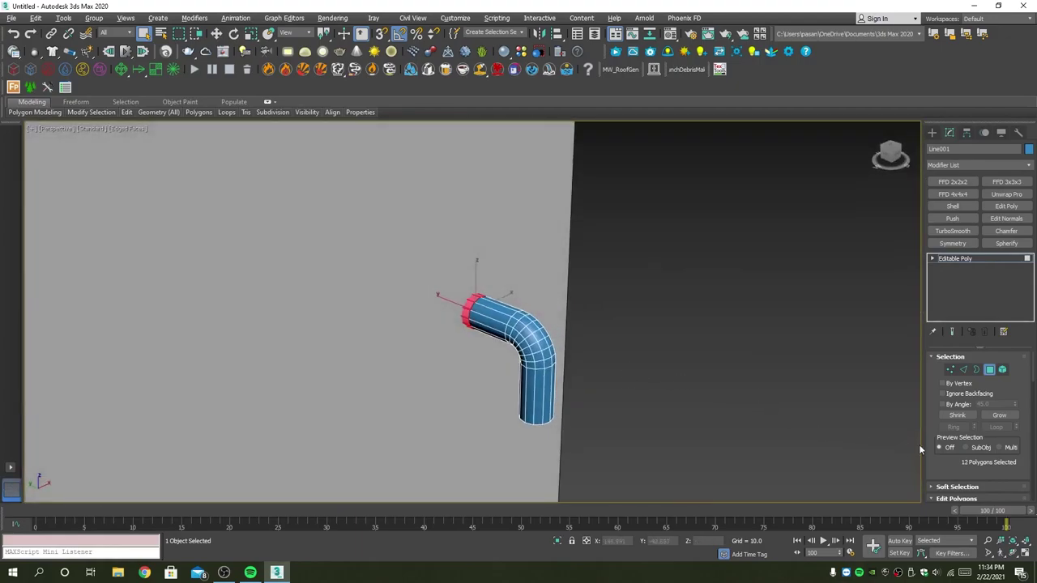
{"action": "scroll", "coordinate": [521, 298], "scroll_direction": "up", "scroll_amount": 2}
{"action": "scroll", "coordinate": [975, 416], "scroll_direction": "down", "scroll_amount": 2}
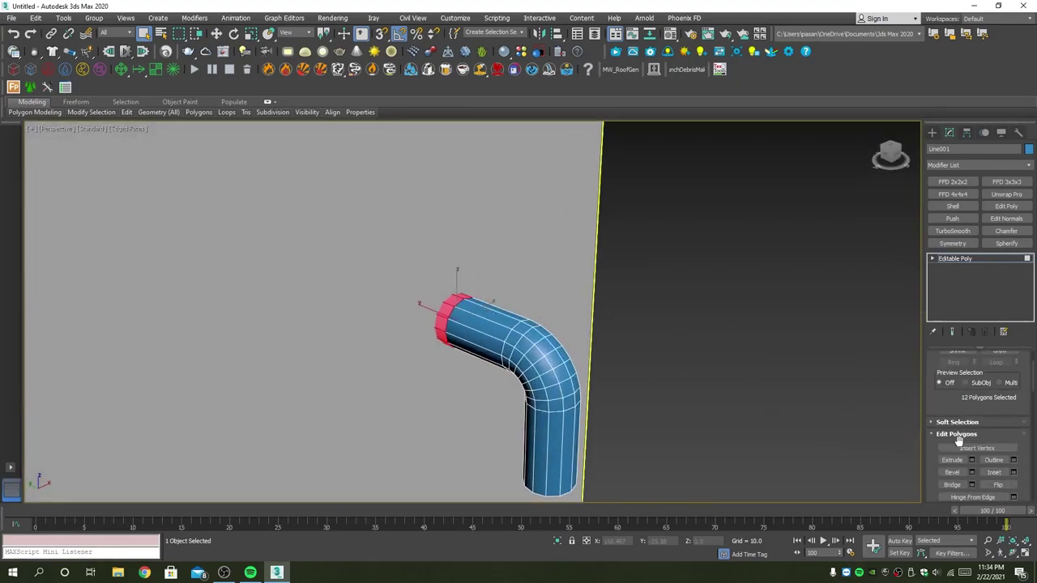
Extrude the end band outward along local normals with a reduced height to form a flange.
{"action": "left_click", "coordinate": [971, 459]}
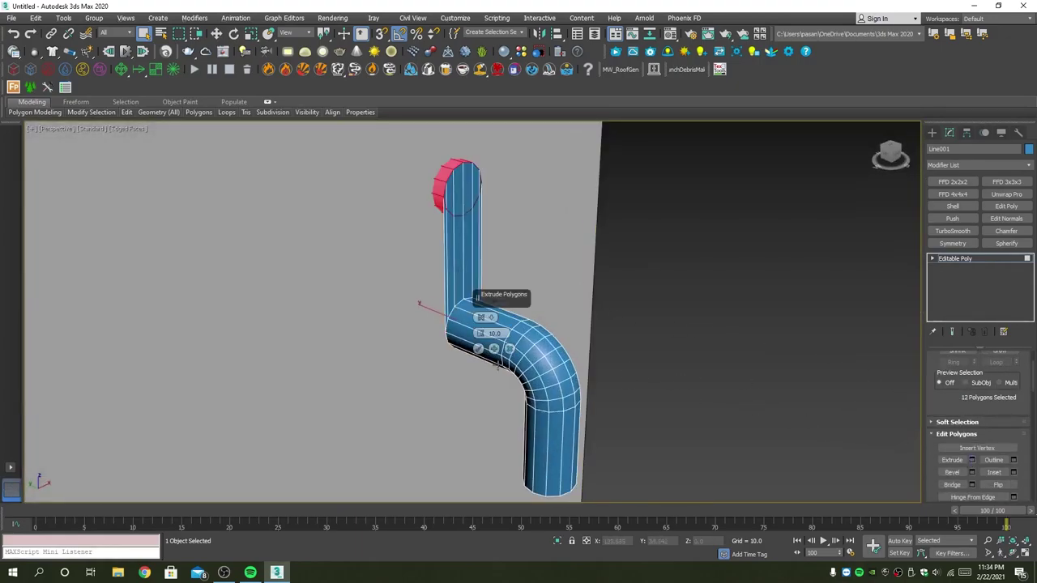
{"action": "left_click", "coordinate": [481, 317]}
{"action": "left_click_drag", "start_coordinate": [481, 333], "coordinate": [479, 366]}
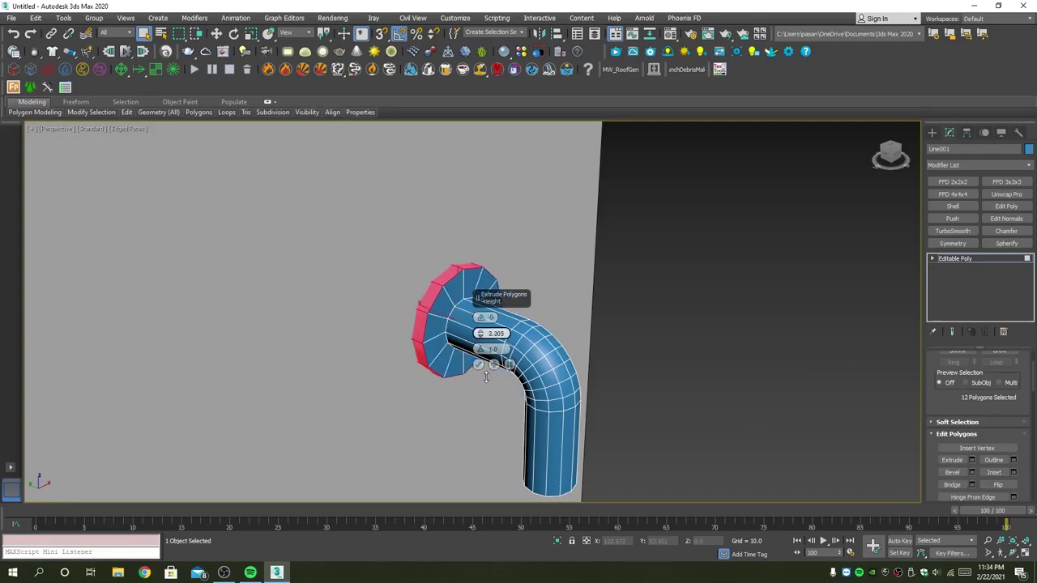
{"action": "left_click", "coordinate": [479, 366]}
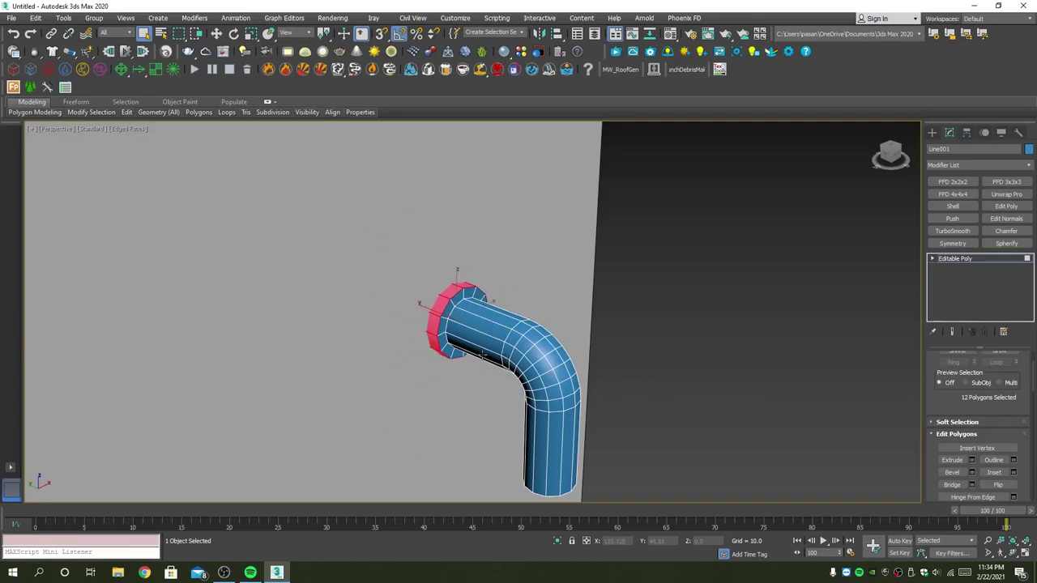
{"action": "scroll", "coordinate": [486, 357], "scroll_direction": "down", "scroll_amount": 3}
{"action": "mouse_move", "coordinate": [486, 357]}
{"action": "middle_mouse_down", "text": "alt"}
{"action": "mouse_move", "coordinate": [556, 351]}
{"action": "mouse_move", "coordinate": [502, 355]}
{"action": "middle_mouse_up", "text": "alt"}
Apply a small inset to the pipe's bottom cap polygon.
{"action": "left_click", "coordinate": [517, 367]}
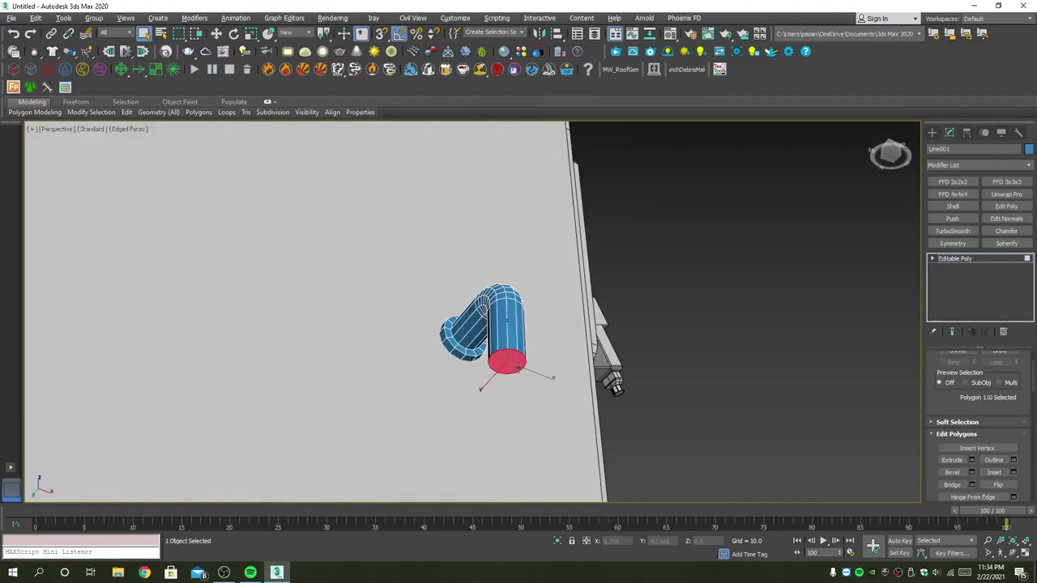
{"action": "left_click", "coordinate": [1012, 472]}
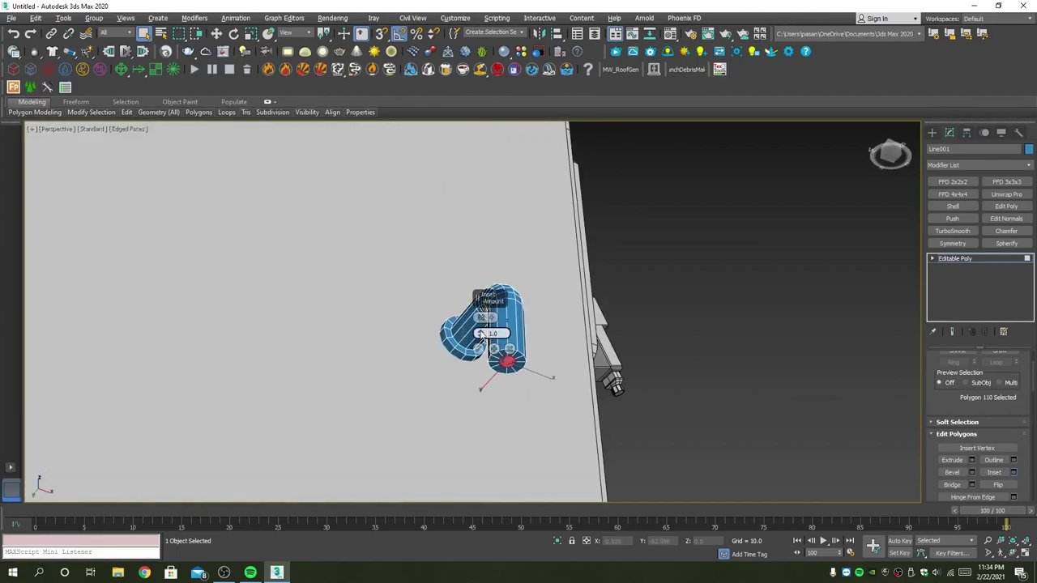
{"action": "right_click", "coordinate": [482, 338]}
{"action": "right_click", "coordinate": [483, 334]}
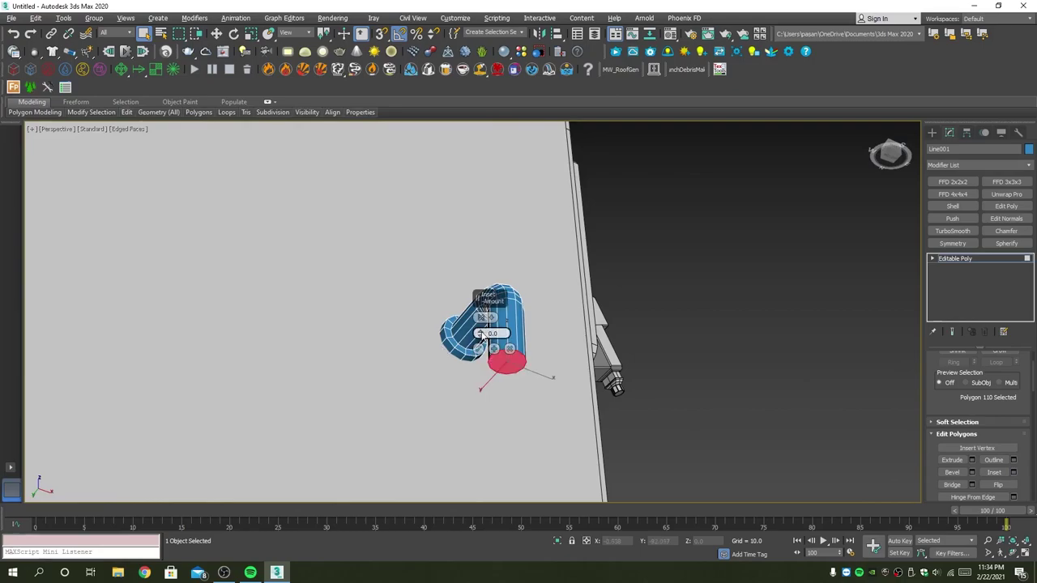
{"action": "left_click_drag", "start_coordinate": [480, 333], "coordinate": [480, 324]}
{"action": "left_click", "coordinate": [478, 348]}
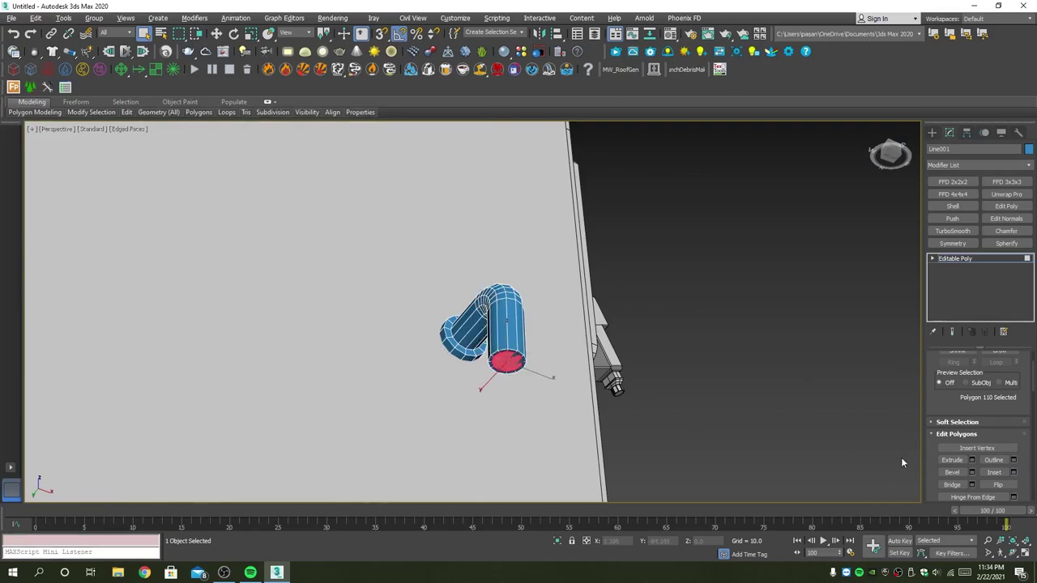
Bevel the inset cap inward by -2.698 to hollow the pipe mouth.
{"action": "left_click", "coordinate": [973, 473]}
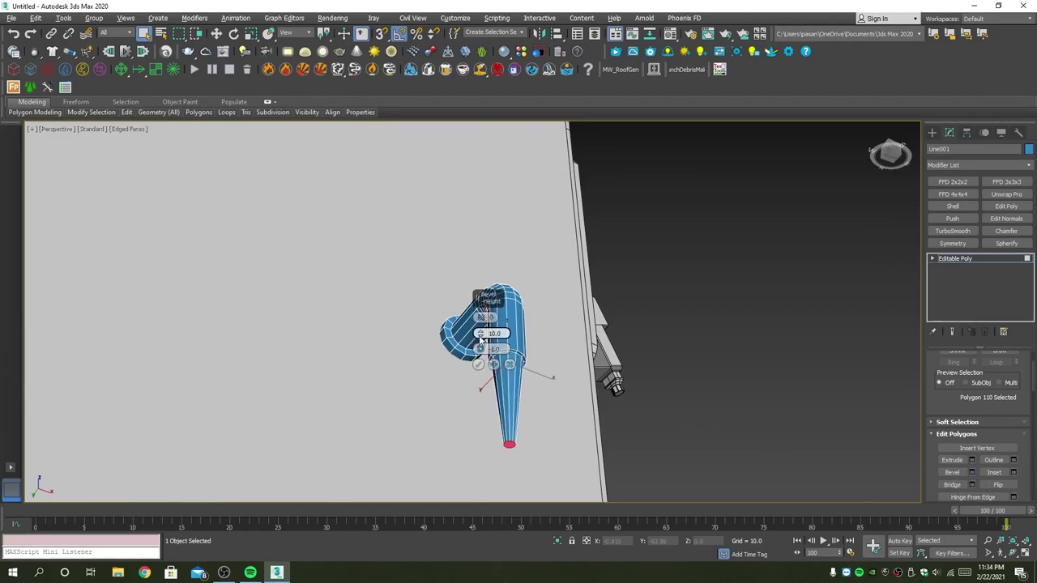
{"action": "left_click_drag", "start_coordinate": [481, 339], "coordinate": [487, 350]}
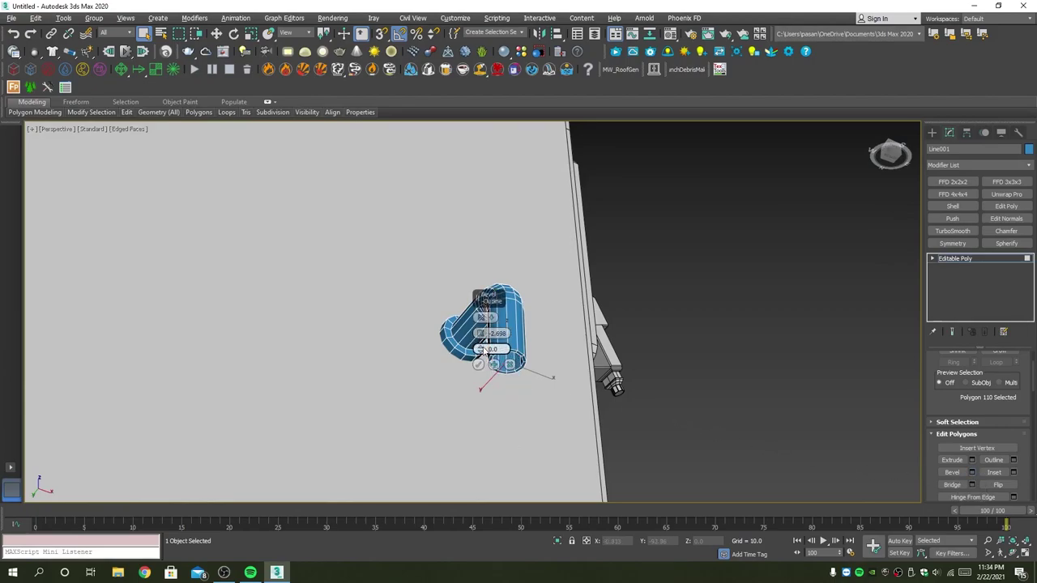
{"action": "mouse_move", "coordinate": [486, 350]}
{"action": "middle_mouse_down", "text": "alt"}
{"action": "mouse_move", "coordinate": [478, 364]}
{"action": "mouse_move", "coordinate": [533, 389]}
{"action": "mouse_move", "coordinate": [543, 344]}
{"action": "middle_mouse_up", "text": "alt"}
{"action": "left_click", "coordinate": [478, 365]}
{"action": "key", "text": "4"}
{"action": "scroll", "coordinate": [543, 345], "scroll_direction": "down", "scroll_amount": 3}
{"action": "key", "text": "alt+w"}
{"action": "key", "text": "alt+w"}
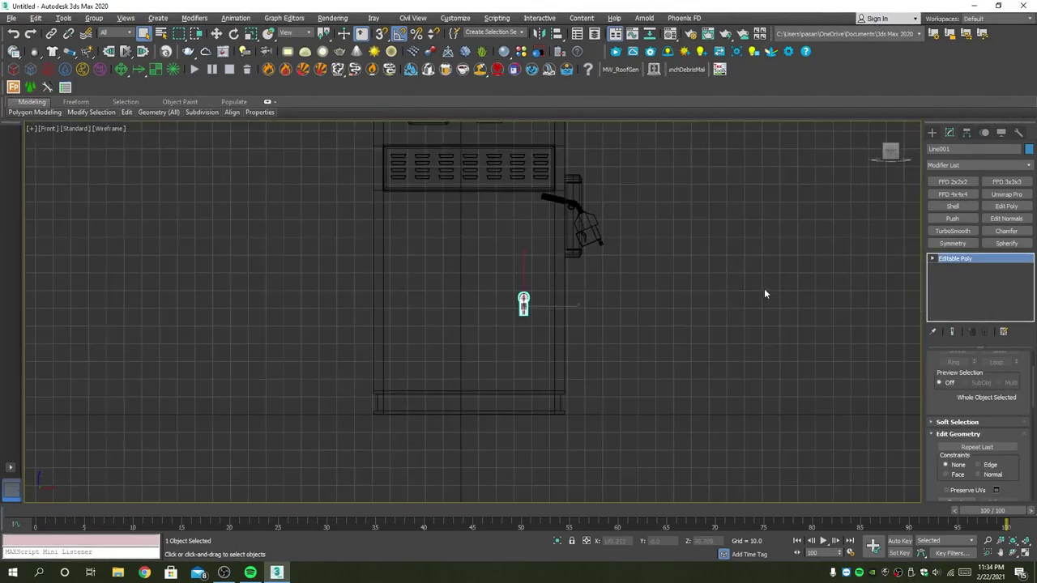
Choose the Line spline tool, maximize the Front view, and turn off Enable In Viewport.
{"action": "scroll", "coordinate": [607, 285], "scroll_direction": "up", "scroll_amount": 2}
{"action": "scroll", "coordinate": [607, 275], "scroll_direction": "up", "scroll_amount": 2}
{"action": "left_click", "coordinate": [933, 133]}
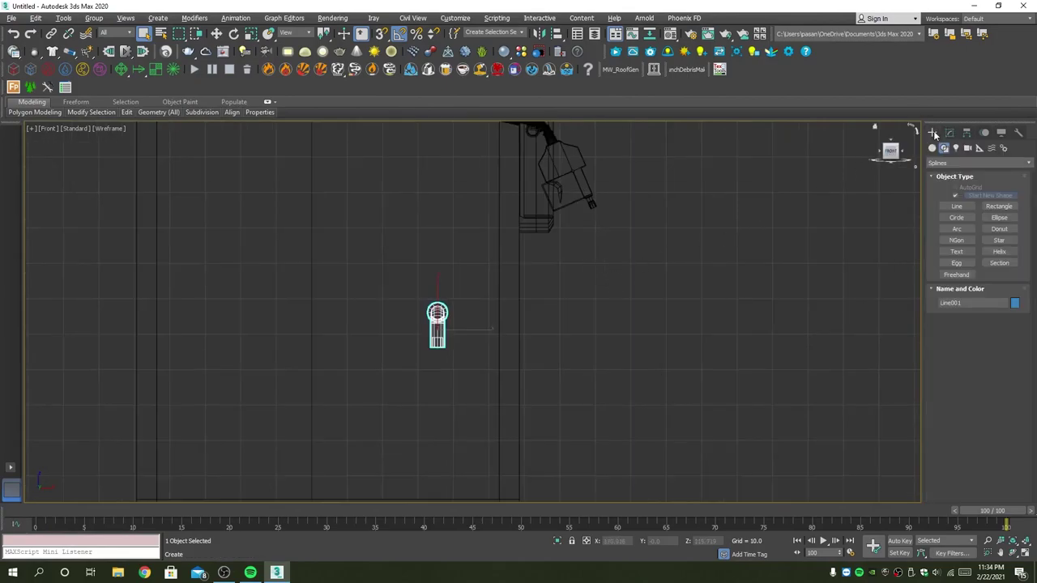
{"action": "left_click", "coordinate": [957, 206]}
{"action": "scroll", "coordinate": [491, 378], "scroll_direction": "up", "scroll_amount": 2}
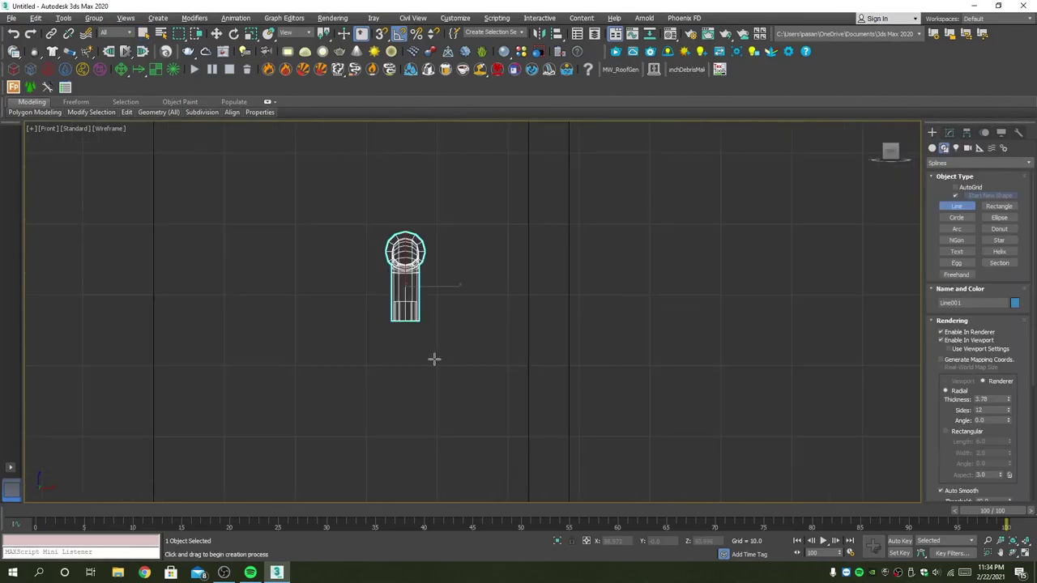
{"action": "scroll", "coordinate": [467, 254], "scroll_direction": "down", "scroll_amount": 3}
{"action": "scroll", "coordinate": [467, 255], "scroll_direction": "down", "scroll_amount": 3}
{"action": "key", "text": "alt+w"}
{"action": "scroll", "coordinate": [672, 379], "scroll_direction": "up", "scroll_amount": 2}
{"action": "key", "text": "alt+w"}
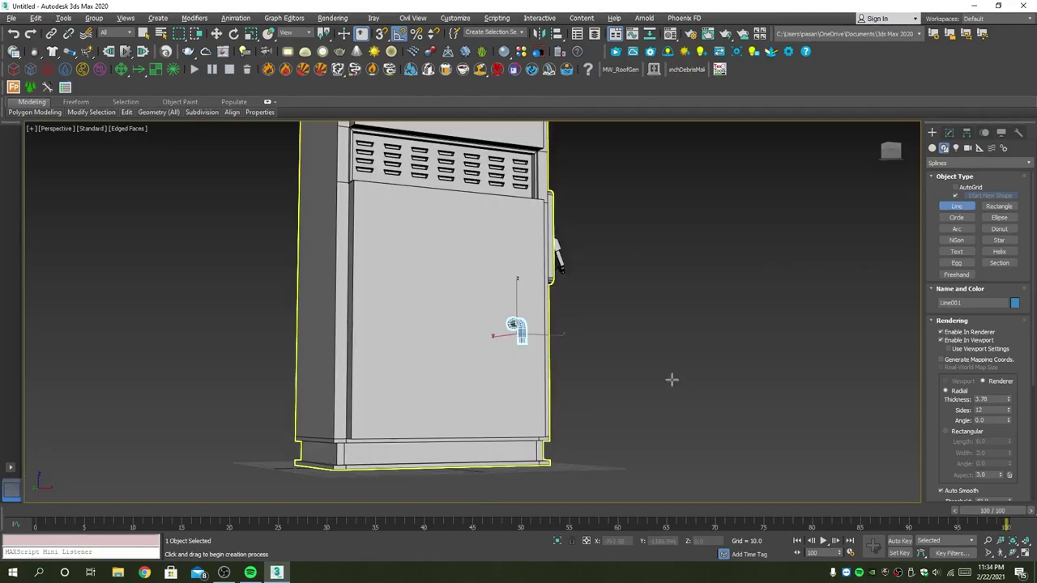
{"action": "key", "text": "alt+w"}
{"action": "left_click", "coordinate": [461, 261]}
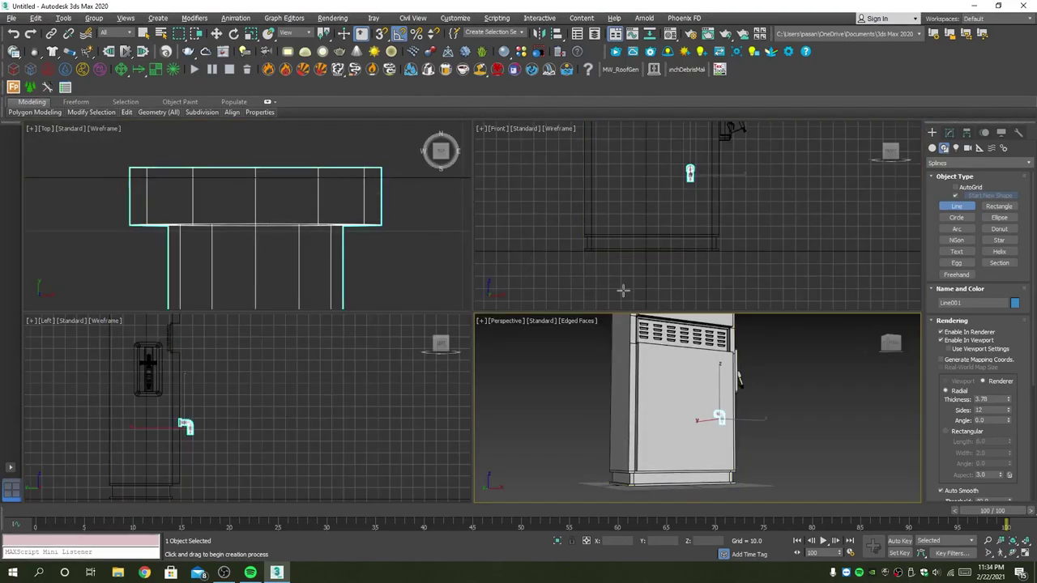
{"action": "key", "text": "alt+w"}
{"action": "scroll", "coordinate": [407, 273], "scroll_direction": "up", "scroll_amount": 2}
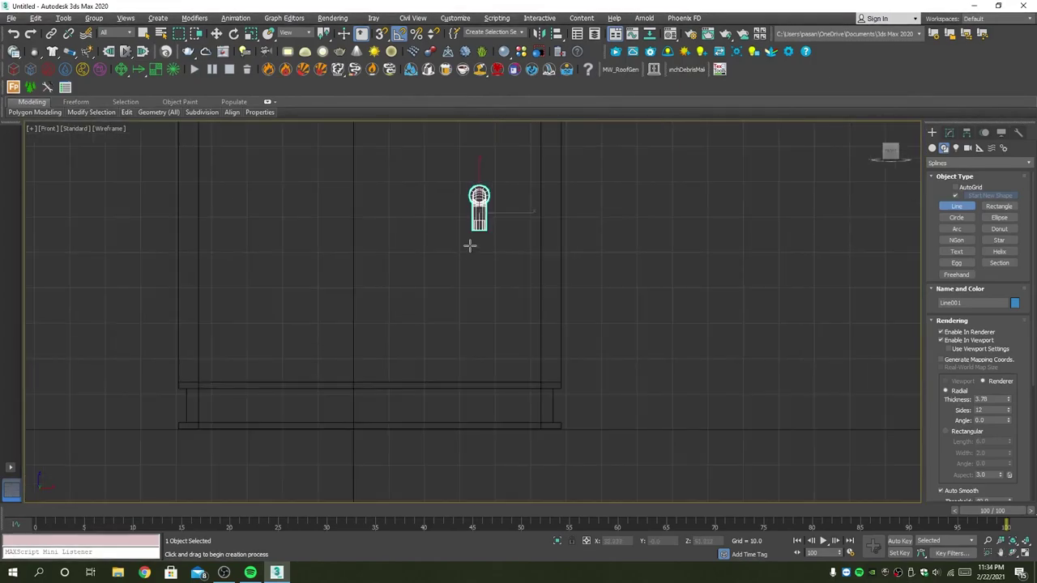
{"action": "left_click", "coordinate": [479, 227]}
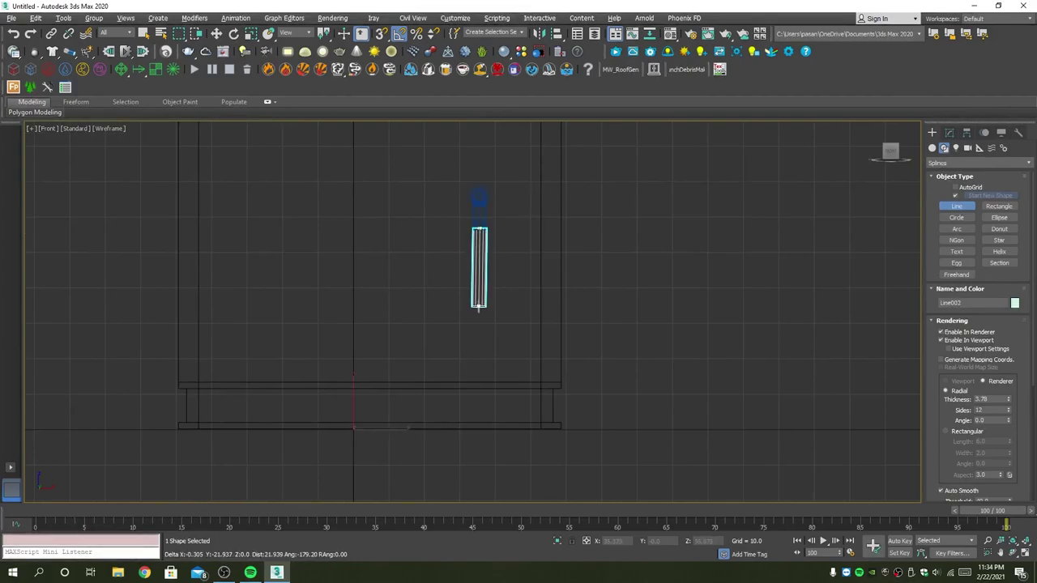
{"action": "right_click", "coordinate": [480, 308]}
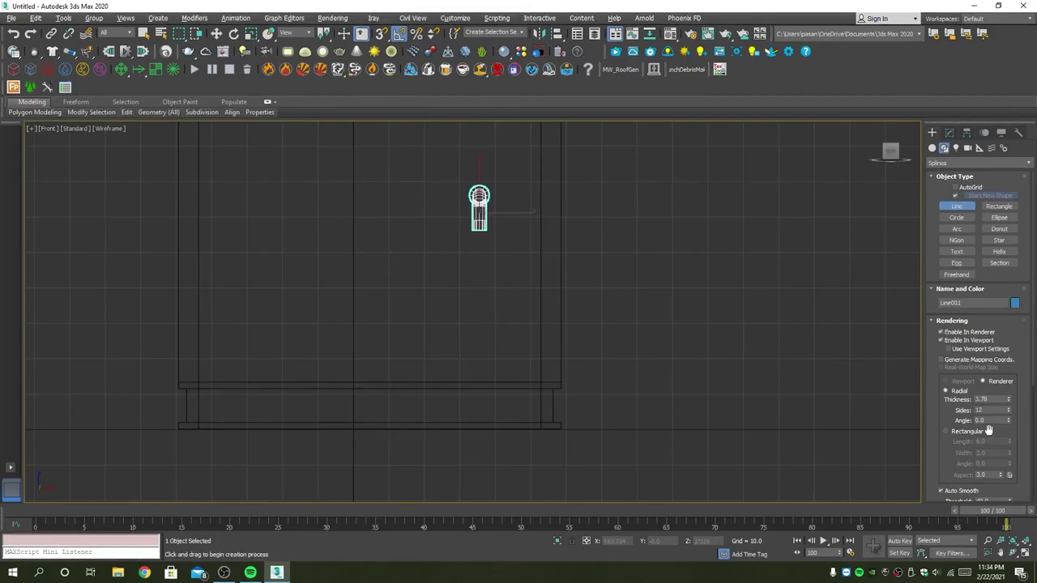
{"action": "left_click", "coordinate": [960, 341]}
{"action": "scroll", "coordinate": [478, 237], "scroll_direction": "up", "scroll_amount": 4}
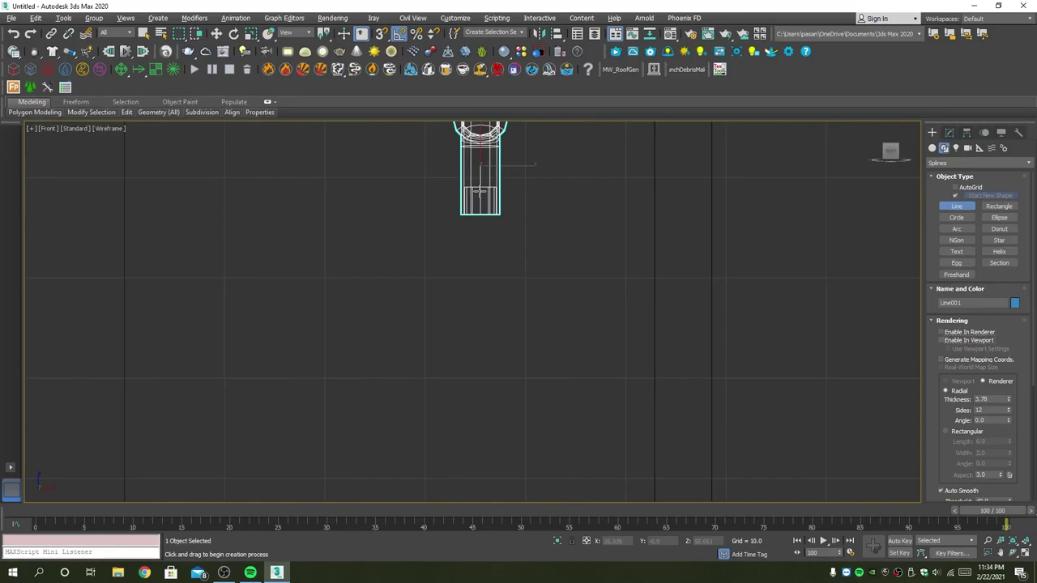
In the Front view, draw a thin line from the bent pipe down to the pump base.
{"action": "left_click", "coordinate": [481, 188]}
{"action": "scroll", "coordinate": [486, 244], "scroll_direction": "down", "scroll_amount": 2}
{"action": "scroll", "coordinate": [479, 354], "scroll_direction": "down", "scroll_amount": 2}
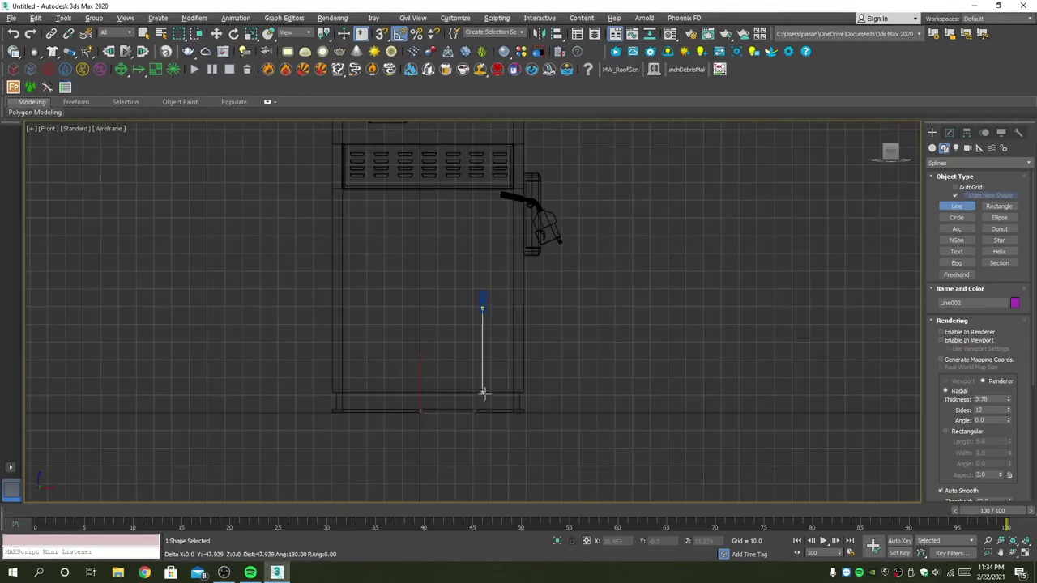
{"action": "scroll", "coordinate": [484, 411], "scroll_direction": "up", "scroll_amount": 3}
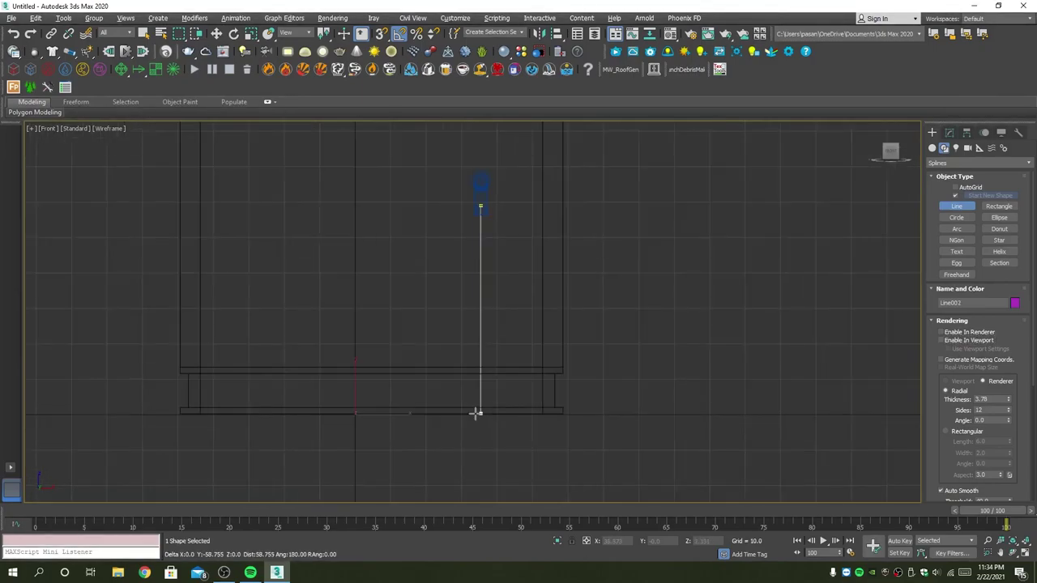
{"action": "left_click", "coordinate": [481, 354]}
{"action": "right_click", "coordinate": [495, 405]}
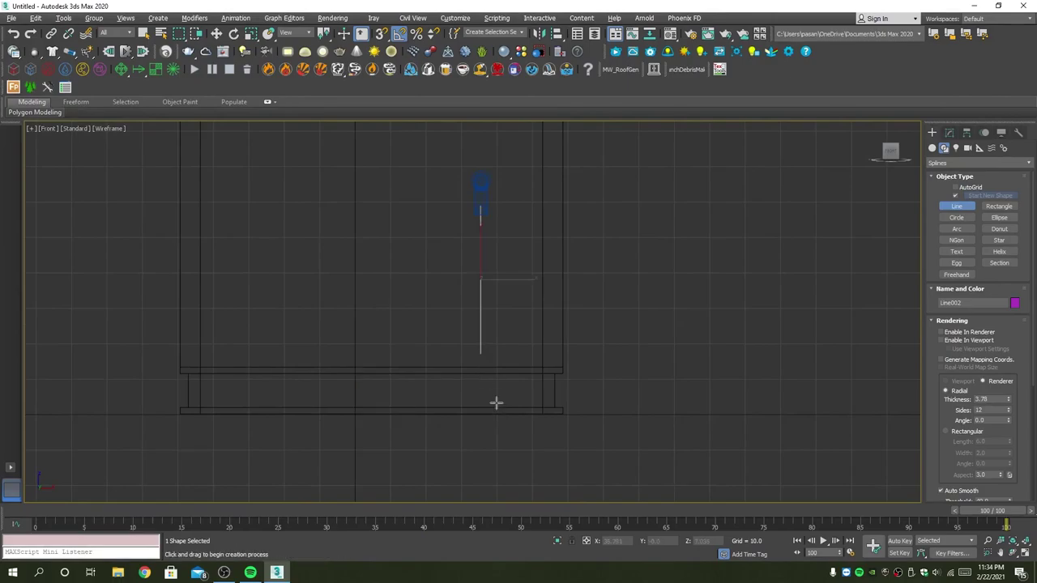
In the Left view, draw a second line from the nozzle holster down to the base.
{"action": "key", "text": "alt+w"}
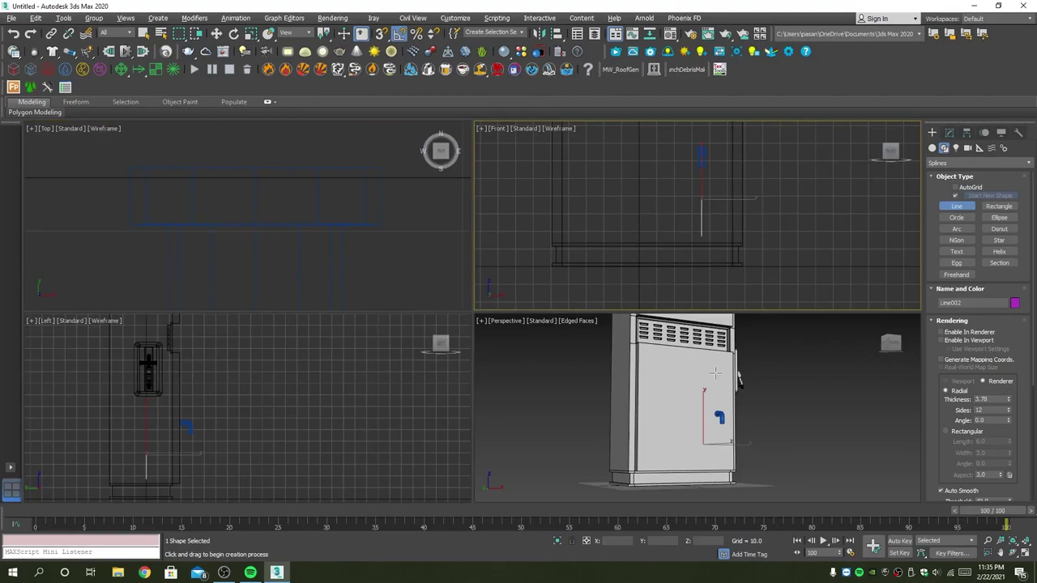
{"action": "right_click", "coordinate": [270, 375]}
{"action": "key", "text": "alt+w"}
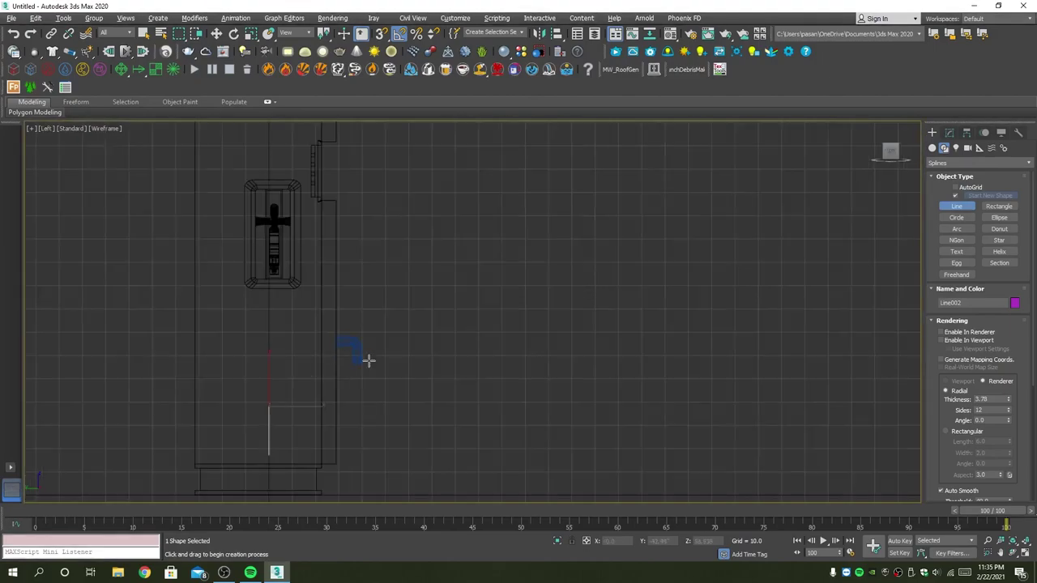
{"action": "scroll", "coordinate": [268, 273], "scroll_direction": "up", "scroll_amount": 3}
{"action": "scroll", "coordinate": [278, 274], "scroll_direction": "up", "scroll_amount": 2}
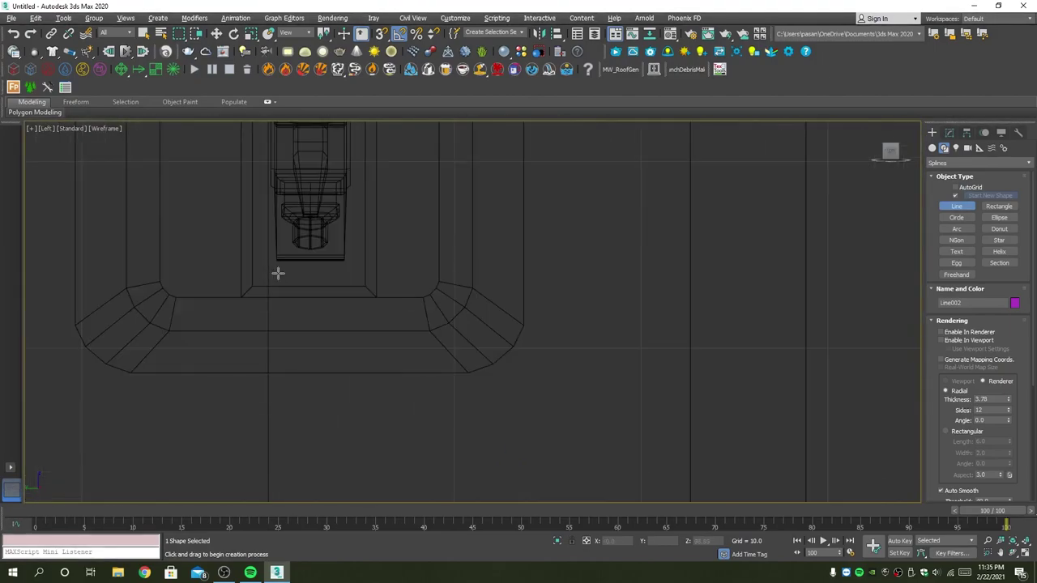
{"action": "left_click", "coordinate": [309, 233]}
{"action": "scroll", "coordinate": [316, 316], "scroll_direction": "down", "scroll_amount": 3}
{"action": "scroll", "coordinate": [333, 373], "scroll_direction": "down", "scroll_amount": 3}
{"action": "scroll", "coordinate": [369, 340], "scroll_direction": "down", "scroll_amount": 3}
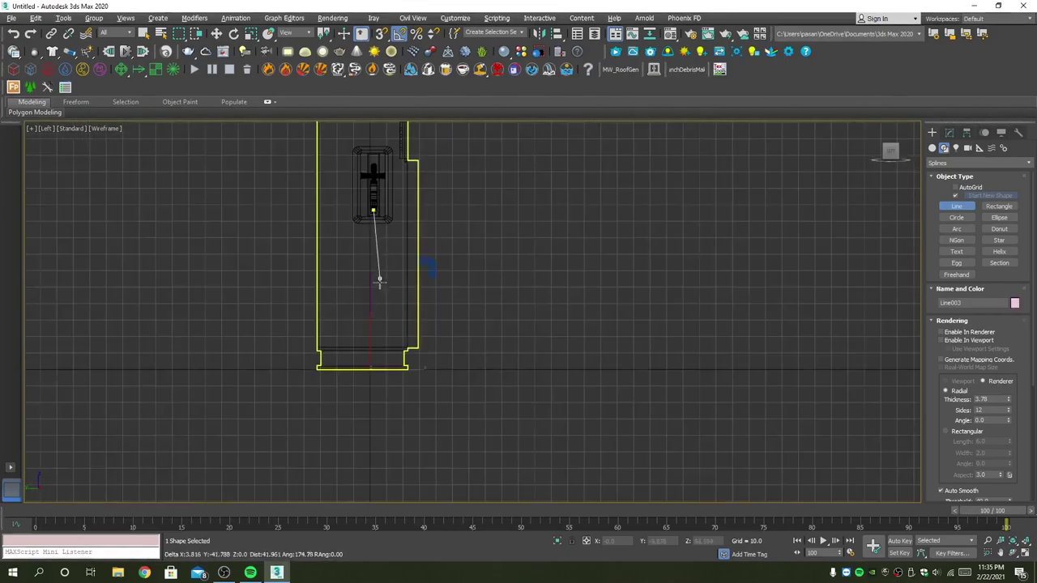
{"action": "scroll", "coordinate": [371, 362], "scroll_direction": "up", "scroll_amount": 4}
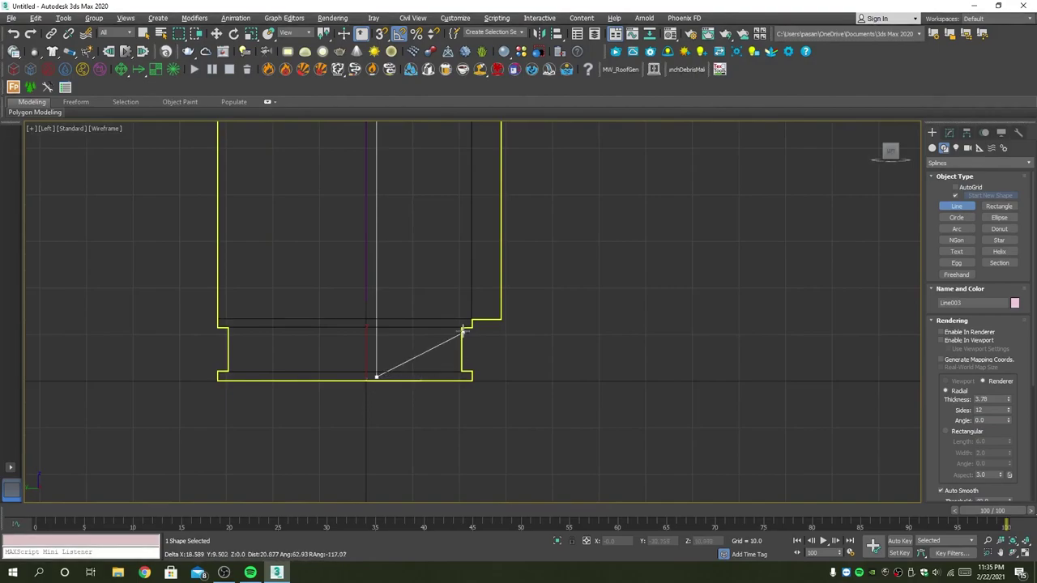
{"action": "key", "text": "alt+w"}
{"action": "right_click", "coordinate": [748, 426]}
{"action": "key", "text": "alt+w"}
{"action": "scroll", "coordinate": [570, 393], "scroll_direction": "up", "scroll_amount": 2}
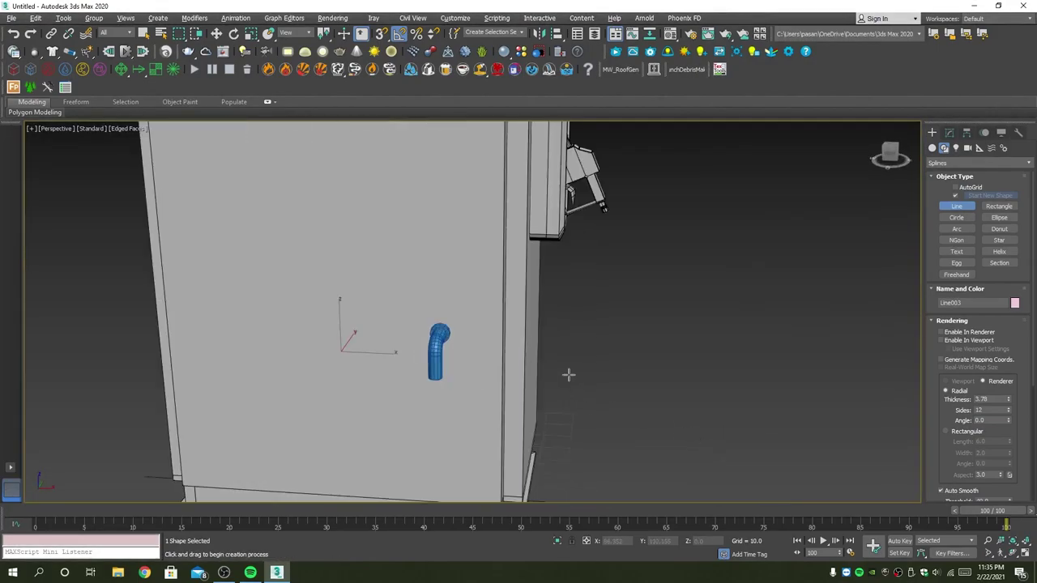
Shift the vertical spline line slightly to the right in the Perspective view.
{"action": "key", "text": "w"}
{"action": "left_click", "coordinate": [580, 356]}
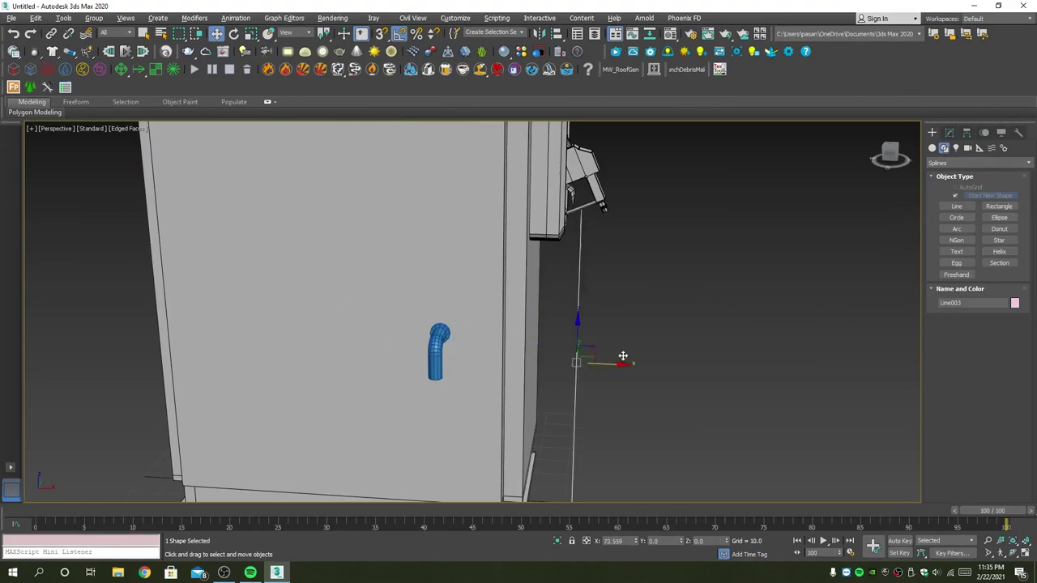
{"action": "left_click_drag", "start_coordinate": [620, 359], "coordinate": [645, 361]}
{"action": "scroll", "coordinate": [521, 431], "scroll_direction": "down", "scroll_amount": 4}
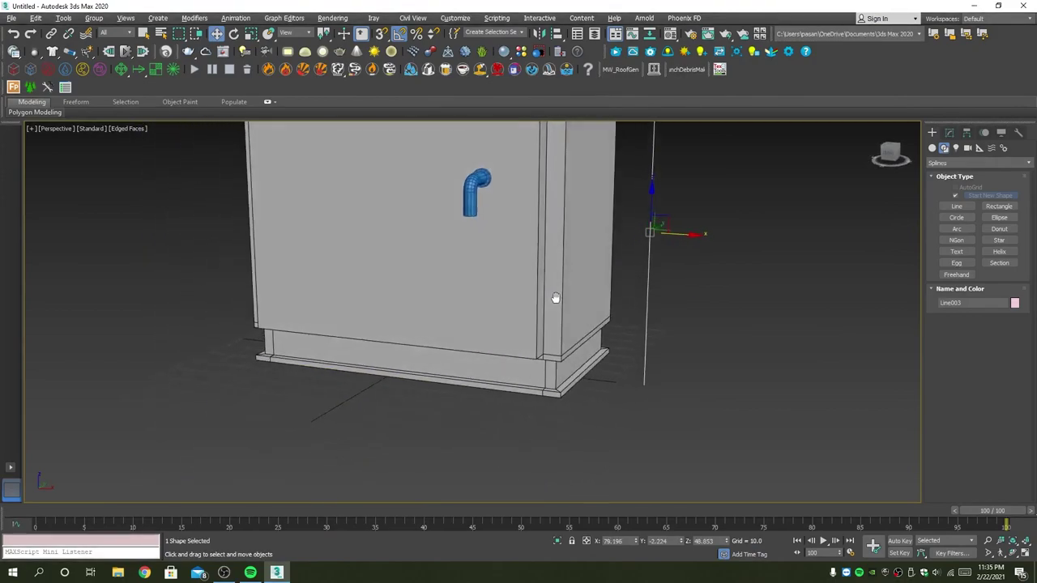
{"action": "key", "text": "alt+w"}
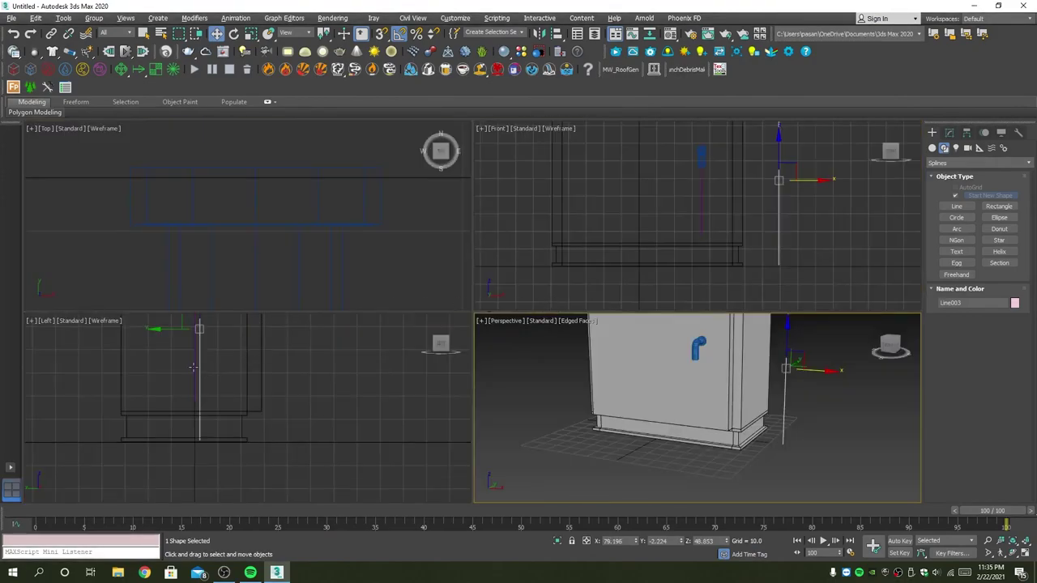
In the Left view, slide the line along X until it sits directly under the bent pipe.
{"action": "left_click", "coordinate": [193, 367]}
{"action": "key", "text": "alt+w"}
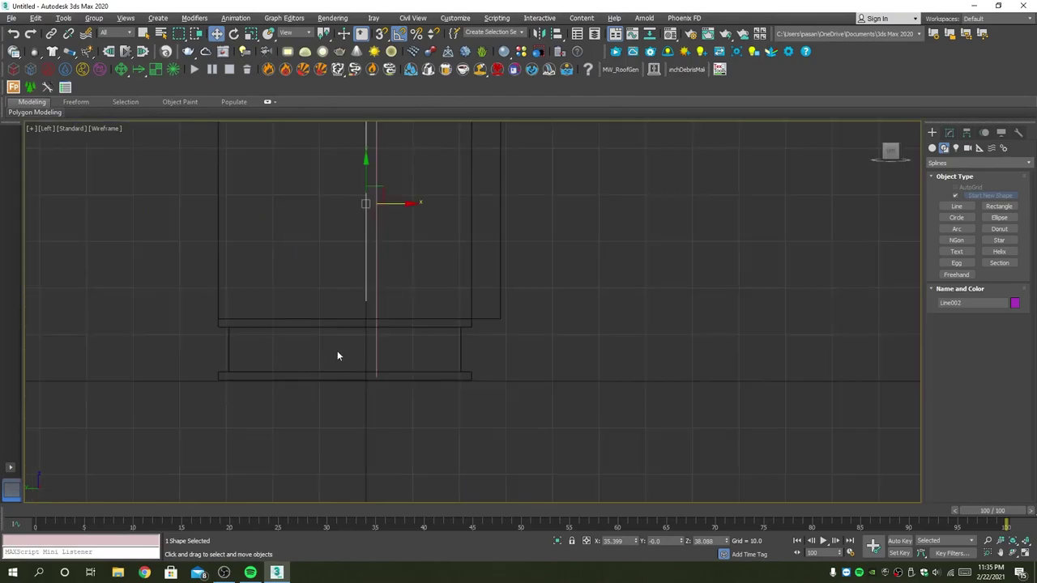
{"action": "scroll", "coordinate": [337, 356], "scroll_direction": "down", "scroll_amount": 2}
{"action": "left_click_drag", "start_coordinate": [374, 371], "coordinate": [497, 371]}
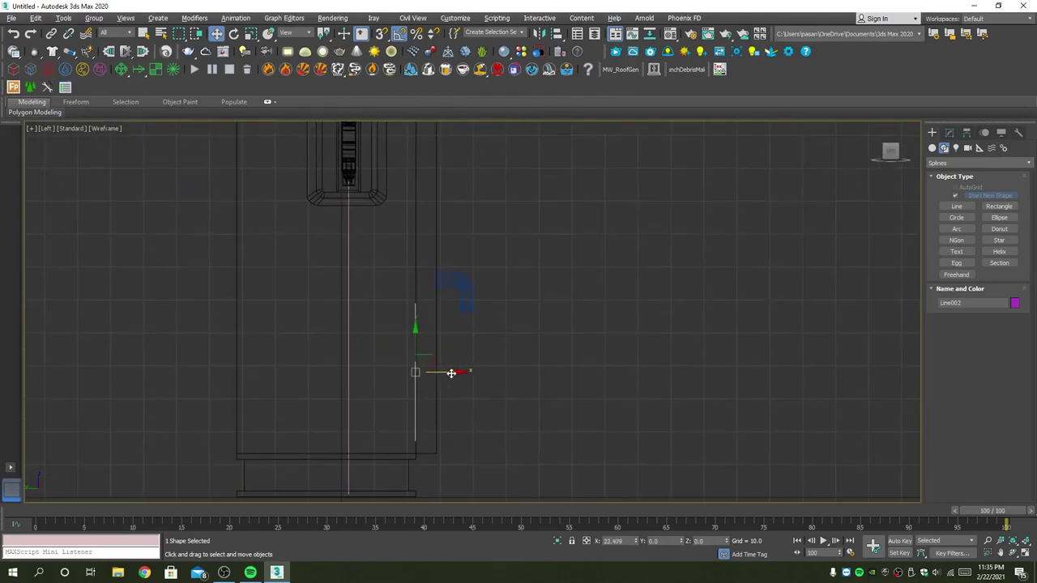
{"action": "key", "text": "alt+w"}
{"action": "scroll", "coordinate": [774, 402], "scroll_direction": "up", "scroll_amount": 2}
{"action": "key", "text": "alt+w"}
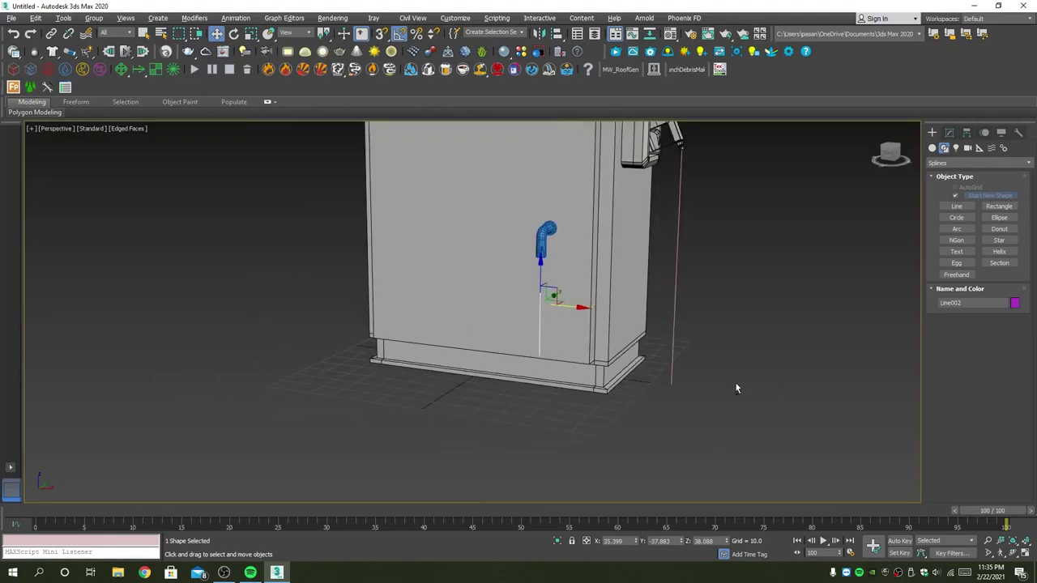
{"action": "scroll", "coordinate": [735, 389], "scroll_direction": "up", "scroll_amount": 3}
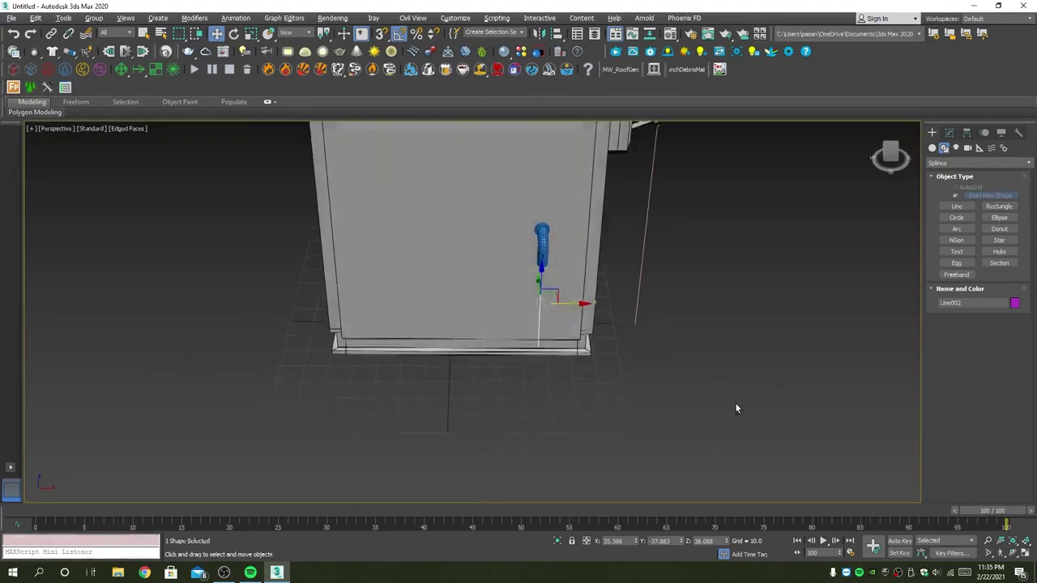
{"action": "left_click", "coordinate": [956, 217]}
{"action": "mouse_move", "coordinate": [615, 354]}
{"action": "middle_mouse_down", "text": "alt"}
{"action": "mouse_move", "coordinate": [594, 357]}
{"action": "mouse_move", "coordinate": [612, 371]}
{"action": "middle_mouse_up", "text": "alt"}
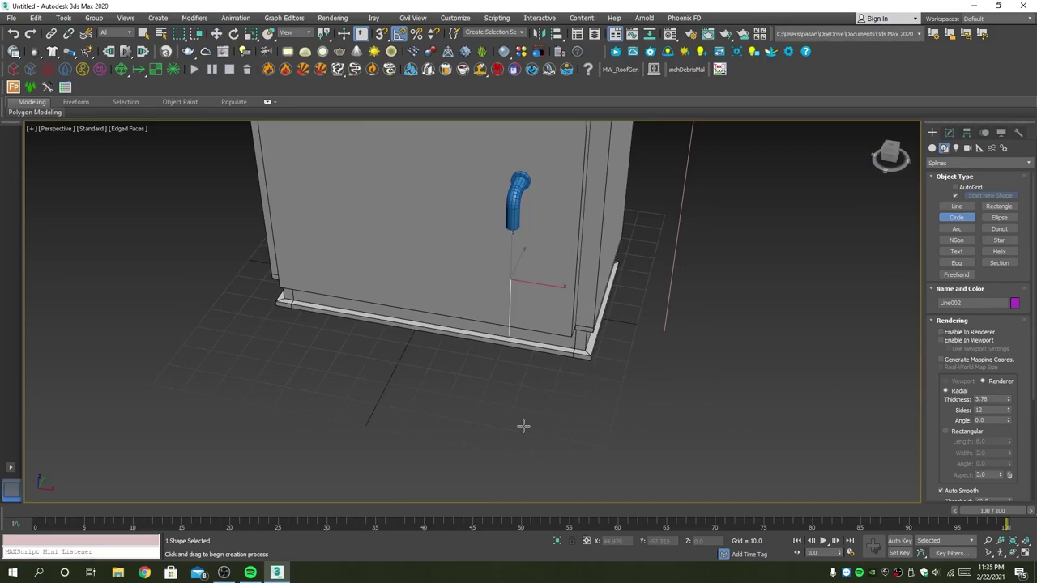
Try a circle and cancel it, then drag out a Helix base circle beside the pump base.
{"action": "left_click_drag", "start_coordinate": [524, 425], "coordinate": [613, 426]}
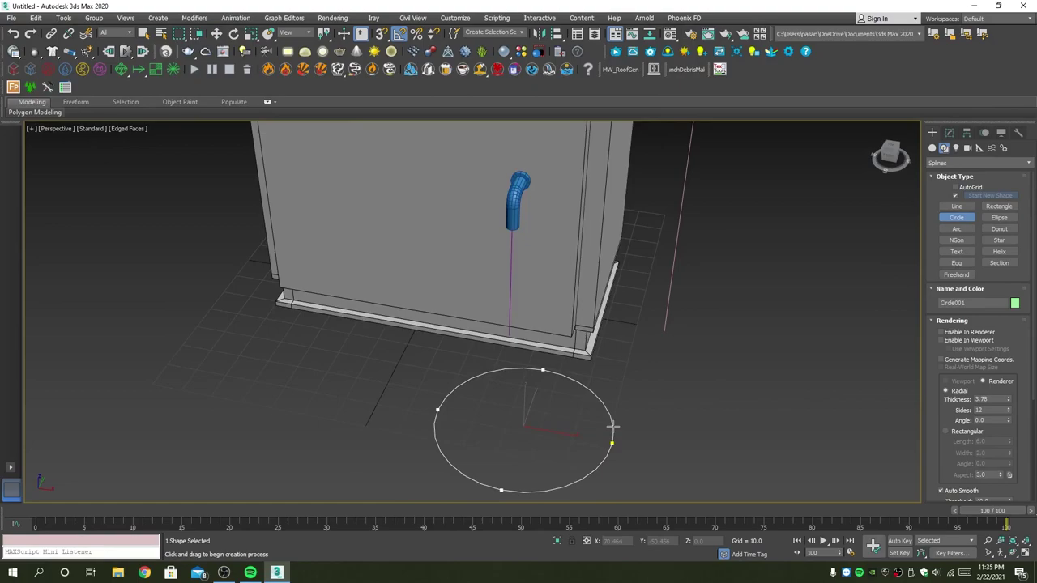
{"action": "right_click", "coordinate": [613, 427]}
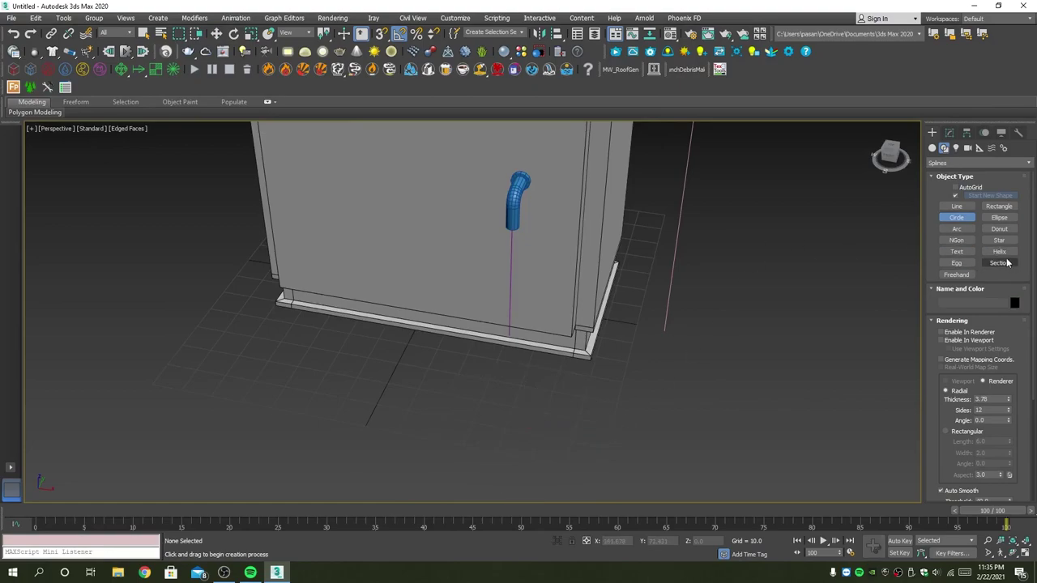
{"action": "left_click", "coordinate": [998, 252]}
{"action": "left_click_drag", "start_coordinate": [575, 411], "coordinate": [635, 407]}
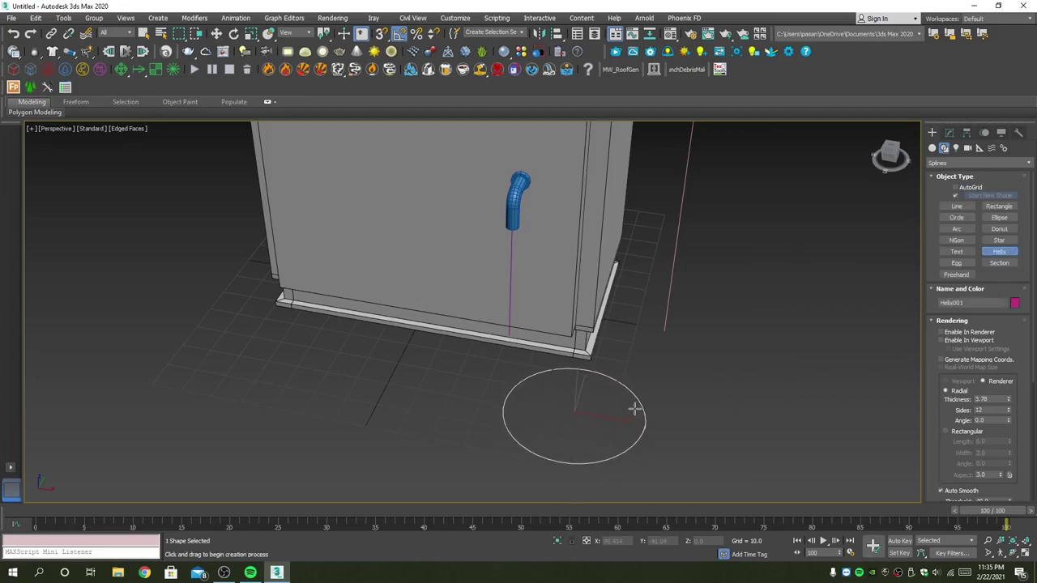
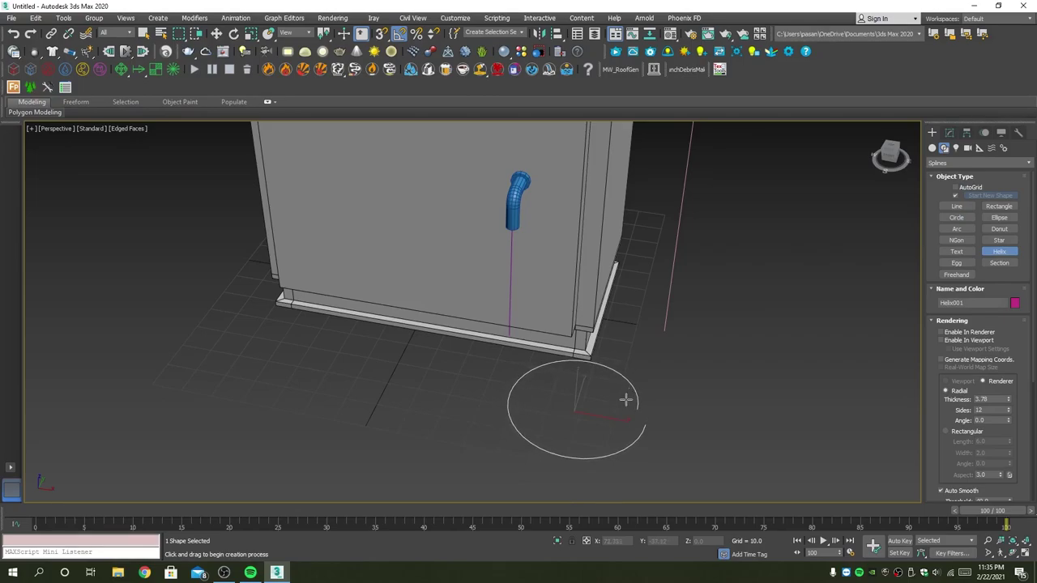
Finish creating the helix and rotate it 45° around its vertical axis.
{"action": "right_click", "coordinate": [632, 417]}
{"action": "key", "text": "e"}
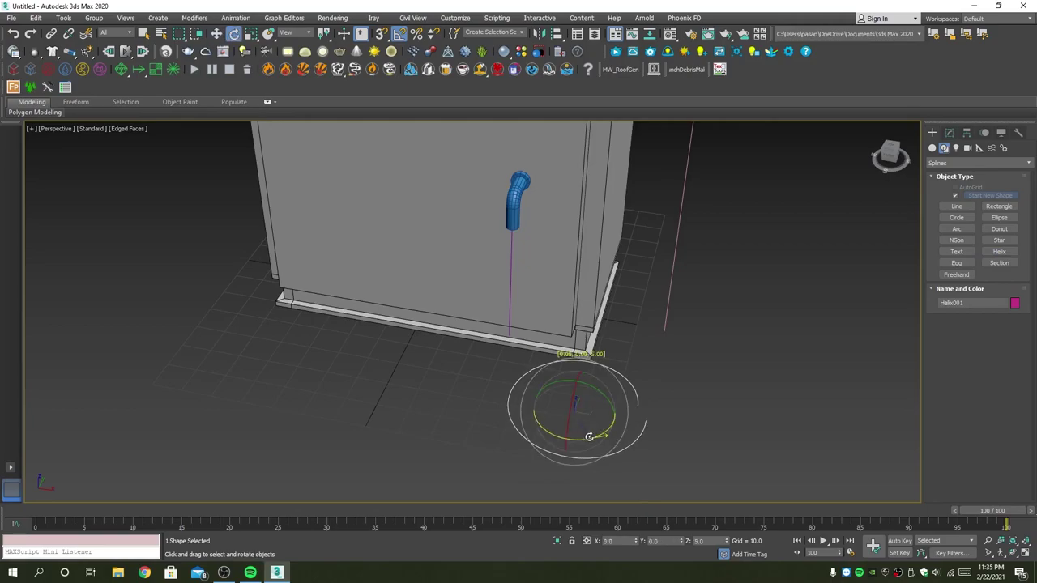
{"action": "left_click_drag", "start_coordinate": [596, 434], "coordinate": [609, 436]}
{"action": "middle_click_drag", "start_coordinate": [609, 436], "coordinate": [502, 430], "text": "alt"}
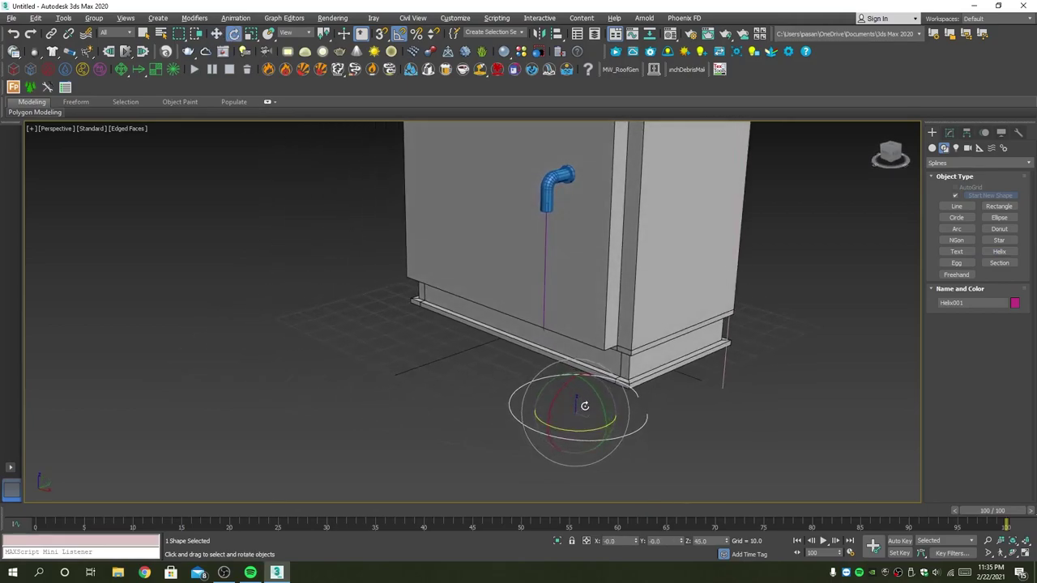
Give the helix 1.71 turns and 5.617 height, then select the vertical hose line Line003.
{"action": "left_click", "coordinate": [950, 132]}
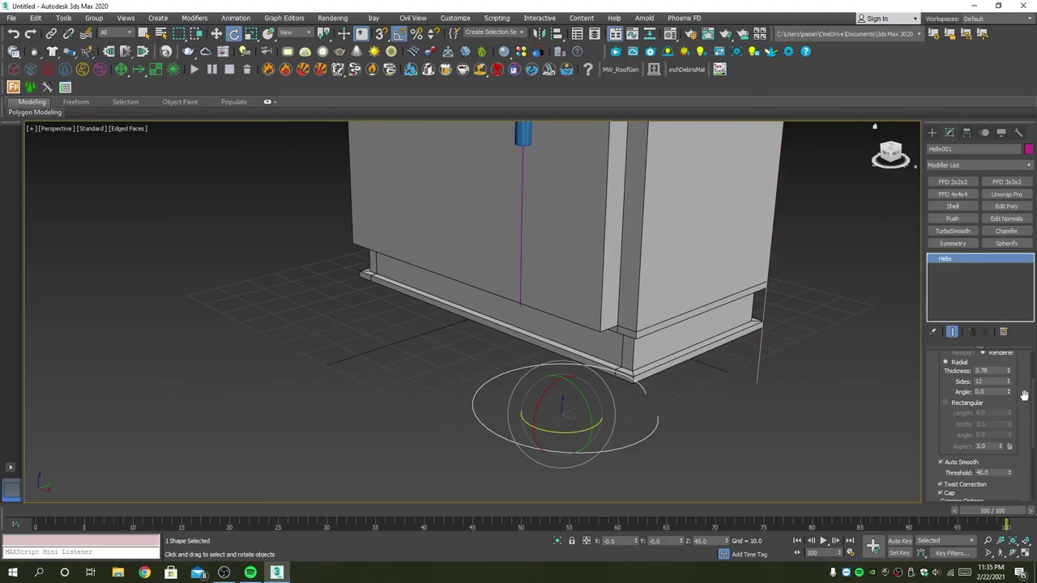
{"action": "scroll", "coordinate": [1017, 397], "scroll_direction": "down", "scroll_amount": 2}
{"action": "scroll", "coordinate": [1020, 421], "scroll_direction": "down", "scroll_amount": 3}
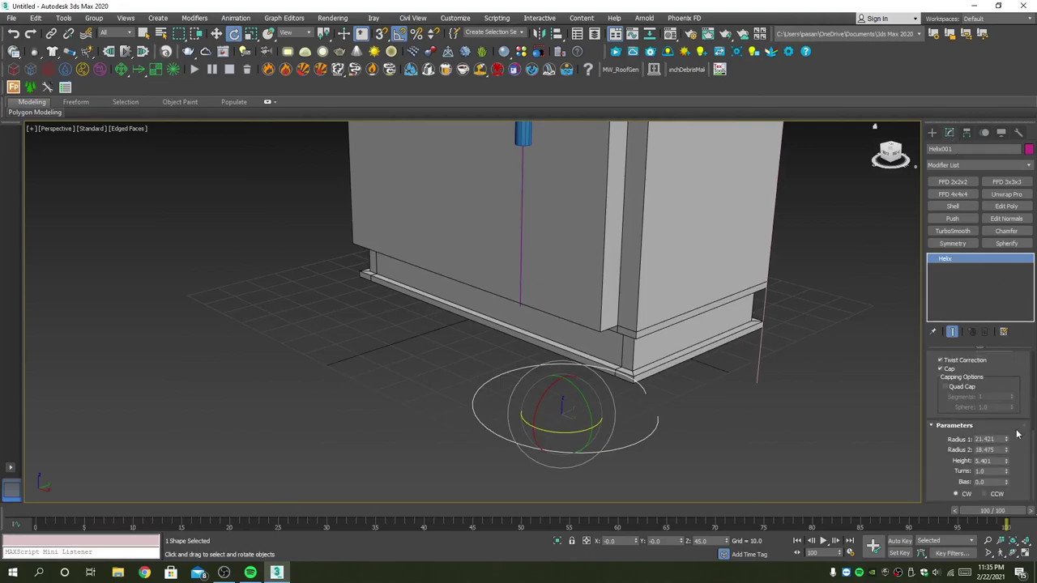
{"action": "left_click_drag", "start_coordinate": [1007, 471], "coordinate": [1009, 431]}
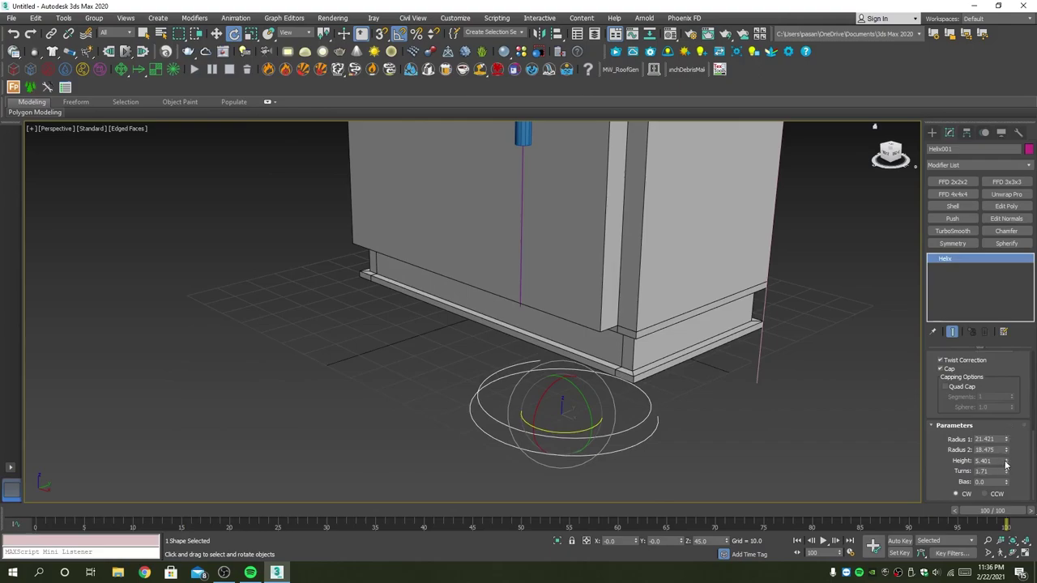
{"action": "left_click_drag", "start_coordinate": [1007, 461], "coordinate": [1006, 453]}
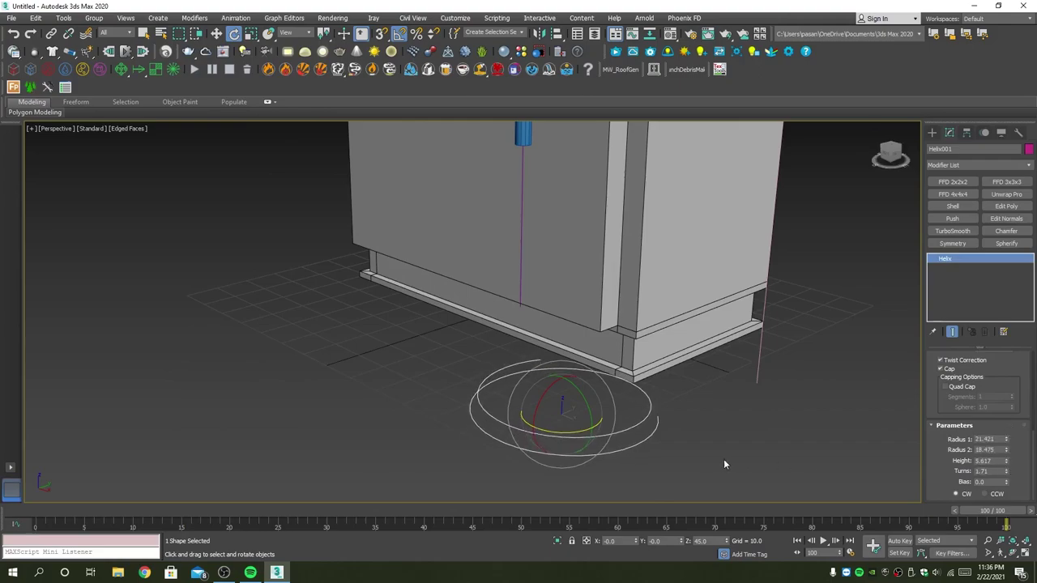
{"action": "left_click", "coordinate": [755, 371]}
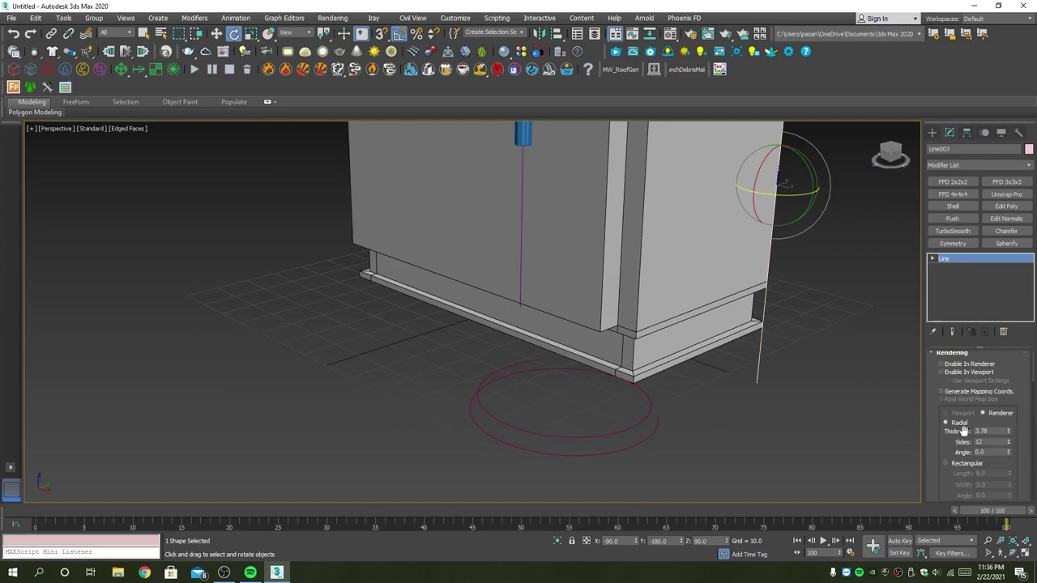
Attach the helix to Line003 so the coil and vertical line form one shape.
{"action": "scroll", "coordinate": [964, 415], "scroll_direction": "down", "scroll_amount": 3}
{"action": "scroll", "coordinate": [949, 429], "scroll_direction": "down", "scroll_amount": 3}
{"action": "scroll", "coordinate": [956, 458], "scroll_direction": "down", "scroll_amount": 2}
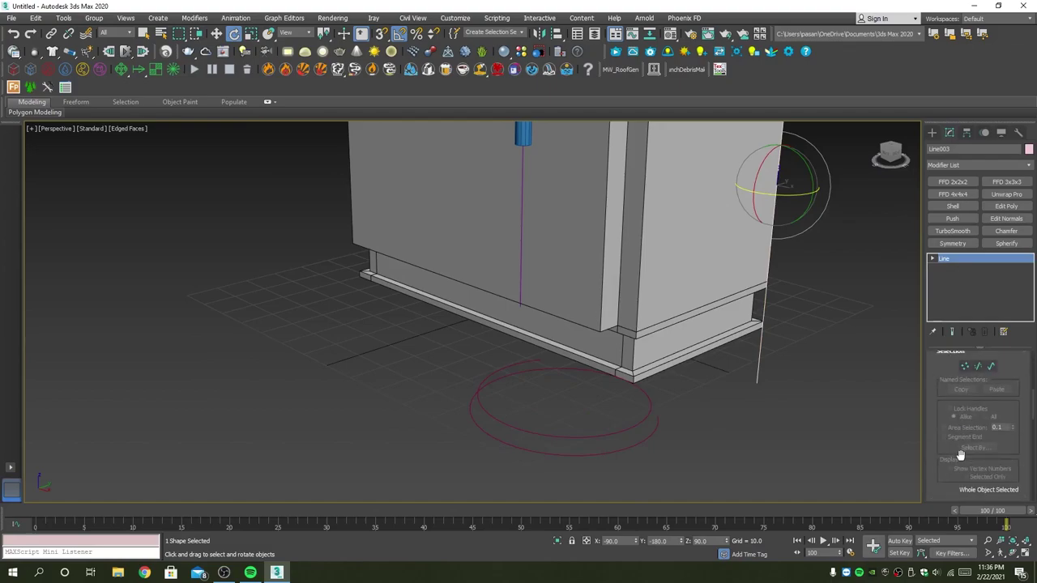
{"action": "scroll", "coordinate": [959, 456], "scroll_direction": "down", "scroll_amount": 3}
{"action": "scroll", "coordinate": [963, 459], "scroll_direction": "down", "scroll_amount": 2}
{"action": "left_click", "coordinate": [957, 452]}
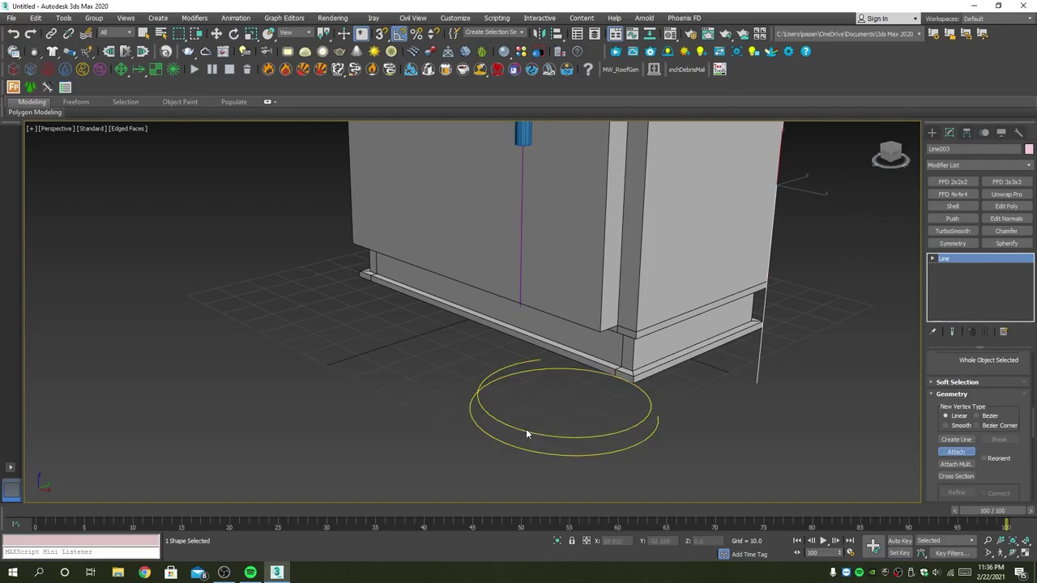
{"action": "left_click", "coordinate": [521, 320]}
Isolate the combined hose shape and select the left line's bottom vertex in Vertex mode.
{"action": "key", "text": "w"}
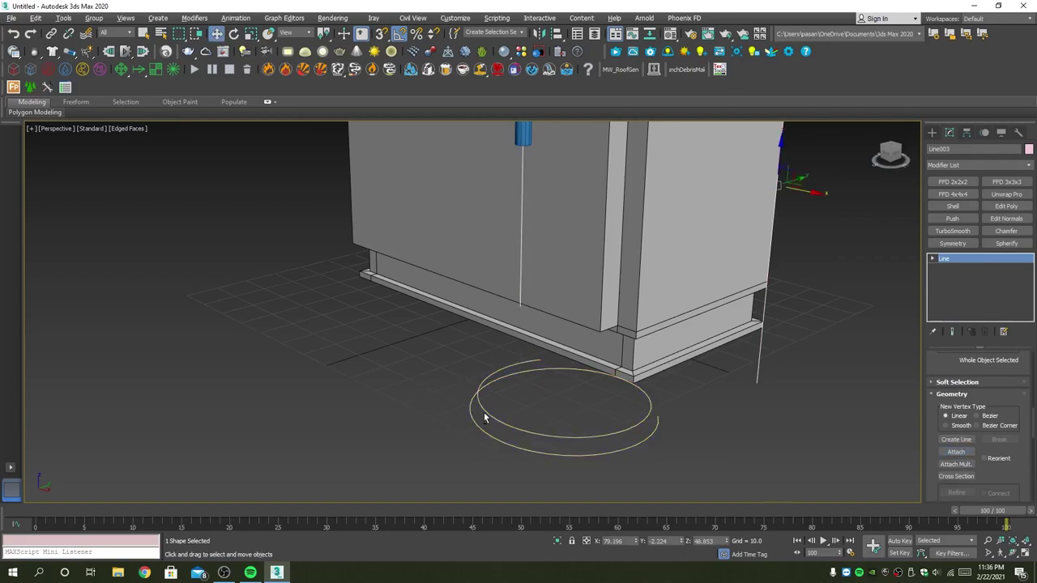
{"action": "key", "text": "alt+q"}
{"action": "key", "text": "1"}
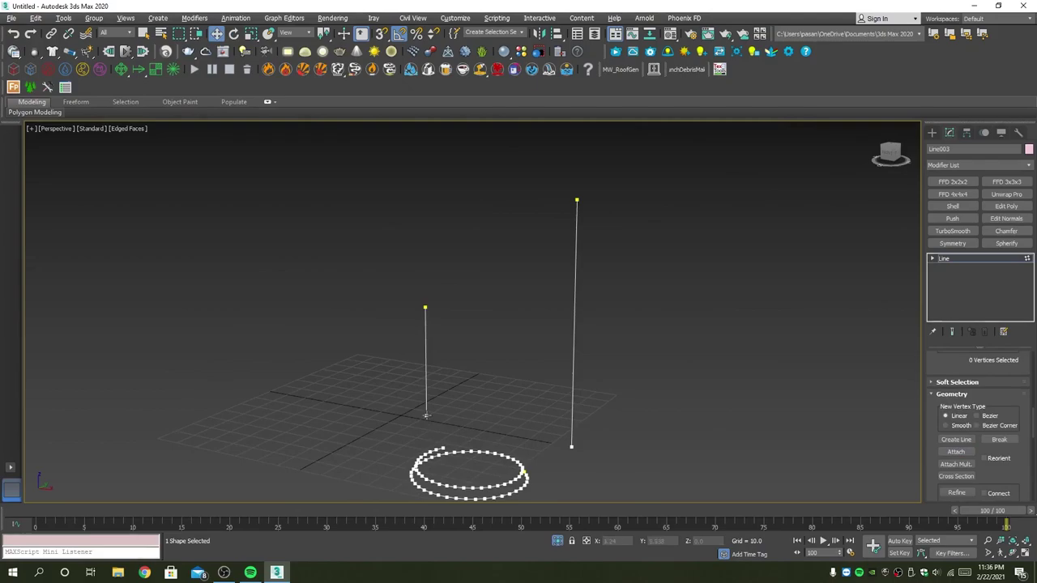
{"action": "left_click", "coordinate": [426, 414]}
{"action": "middle_click_drag", "start_coordinate": [605, 420], "coordinate": [614, 365]}
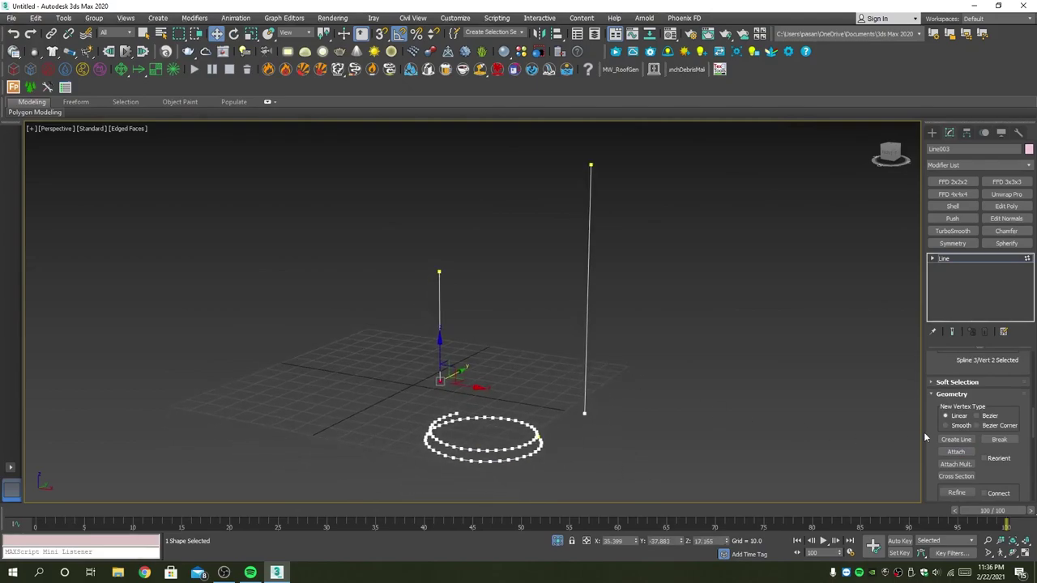
Use Create Line to draw a segment rising from the coil's upper end.
{"action": "left_click", "coordinate": [952, 441]}
{"action": "scroll", "coordinate": [448, 429], "scroll_direction": "up", "scroll_amount": 2}
{"action": "scroll", "coordinate": [451, 411], "scroll_direction": "up", "scroll_amount": 3}
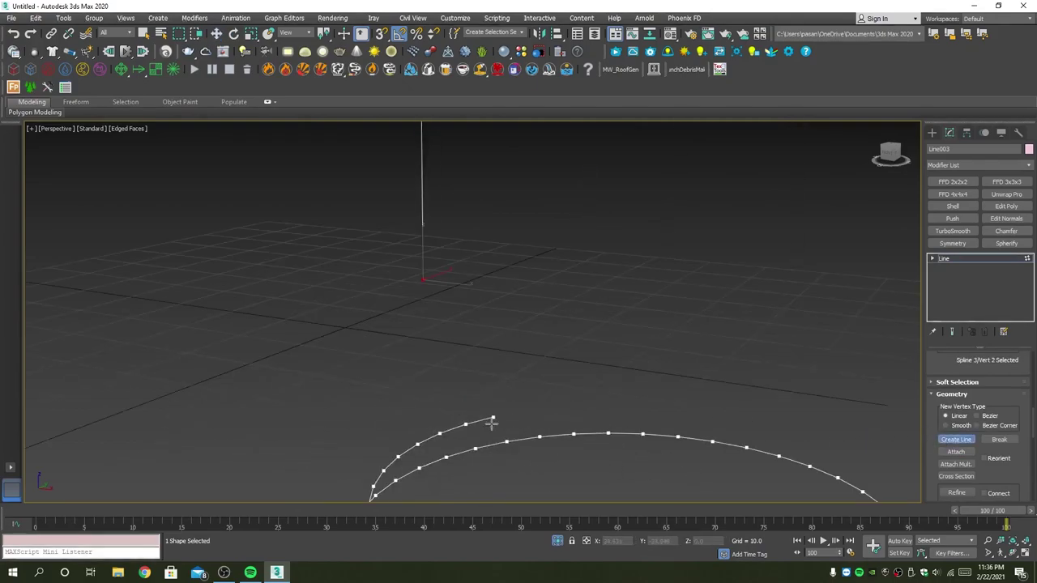
{"action": "left_click", "coordinate": [494, 416]}
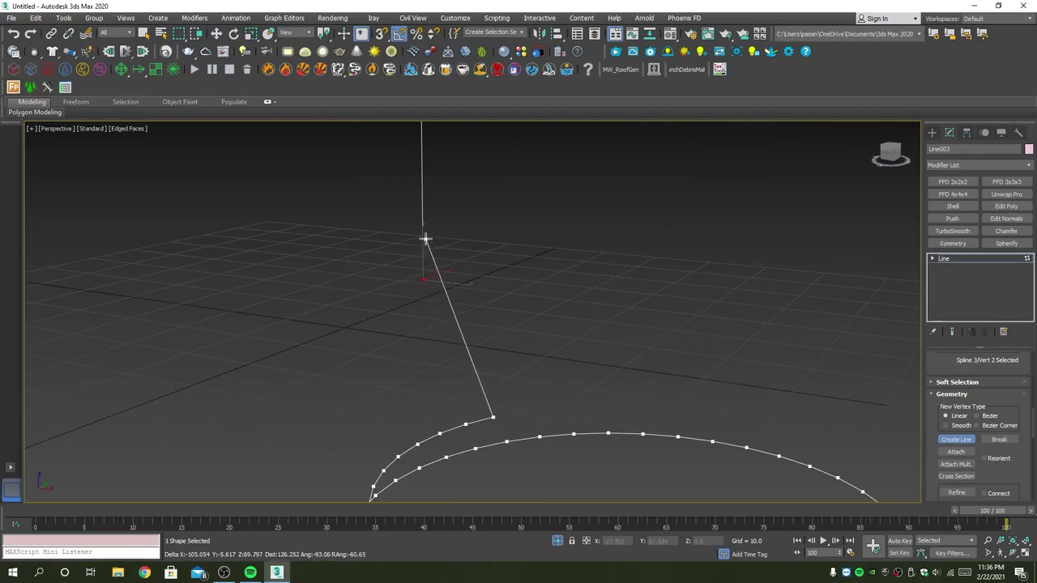
{"action": "left_click", "coordinate": [423, 279]}
In the enlarged side view, draw a segment from the coil's end to the vertical line's bottom.
{"action": "middle_click_drag", "start_coordinate": [419, 317], "coordinate": [486, 316], "text": "alt"}
{"action": "key", "text": "alt+w"}
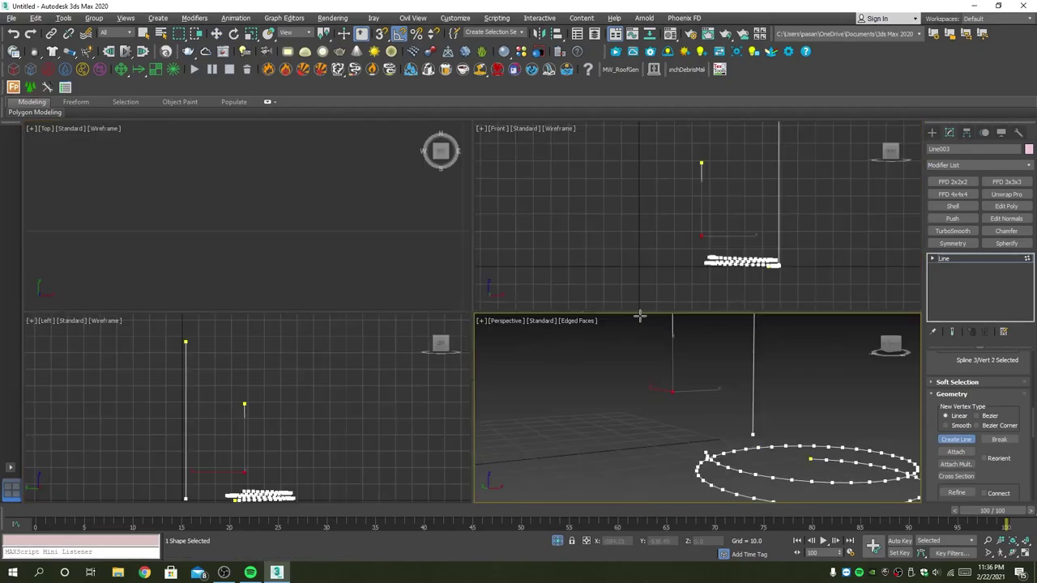
{"action": "key", "text": "alt+w"}
{"action": "middle_click_drag", "start_coordinate": [393, 375], "coordinate": [415, 357]}
{"action": "scroll", "coordinate": [573, 399], "scroll_direction": "up", "scroll_amount": 5}
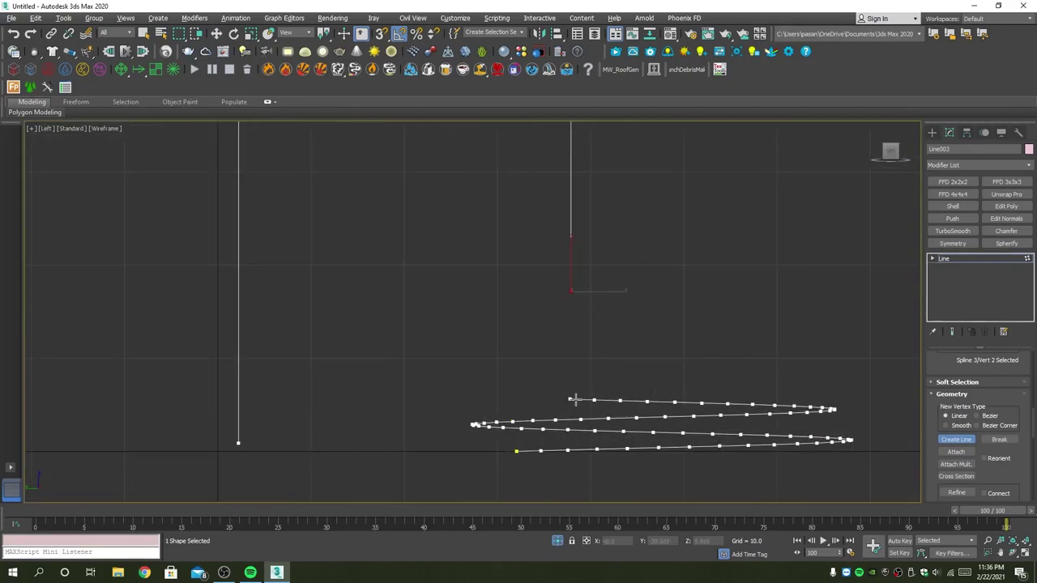
{"action": "left_click", "coordinate": [571, 398]}
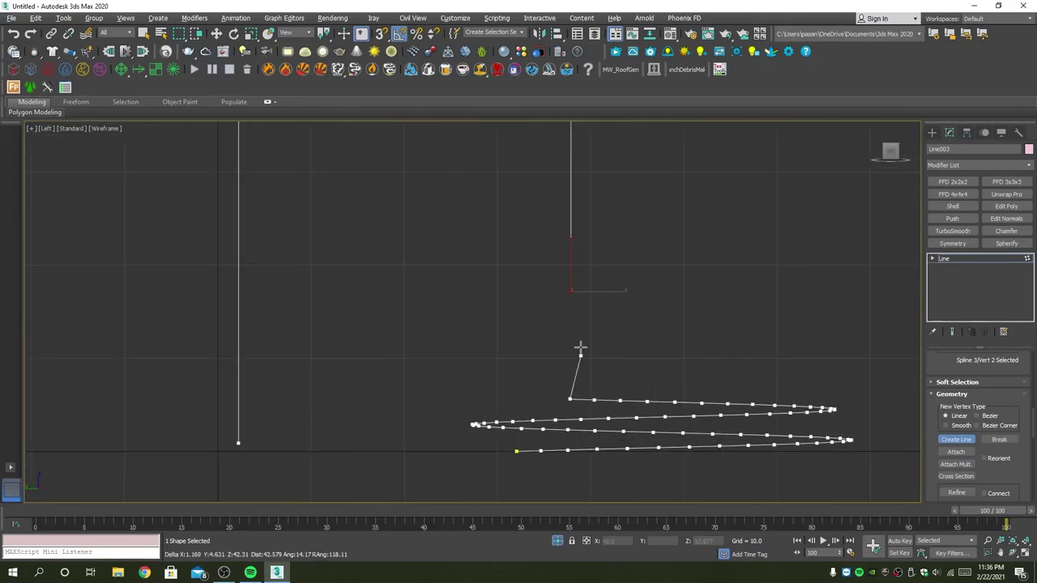
{"action": "left_click", "coordinate": [569, 292]}
{"action": "key", "text": "alt+w"}
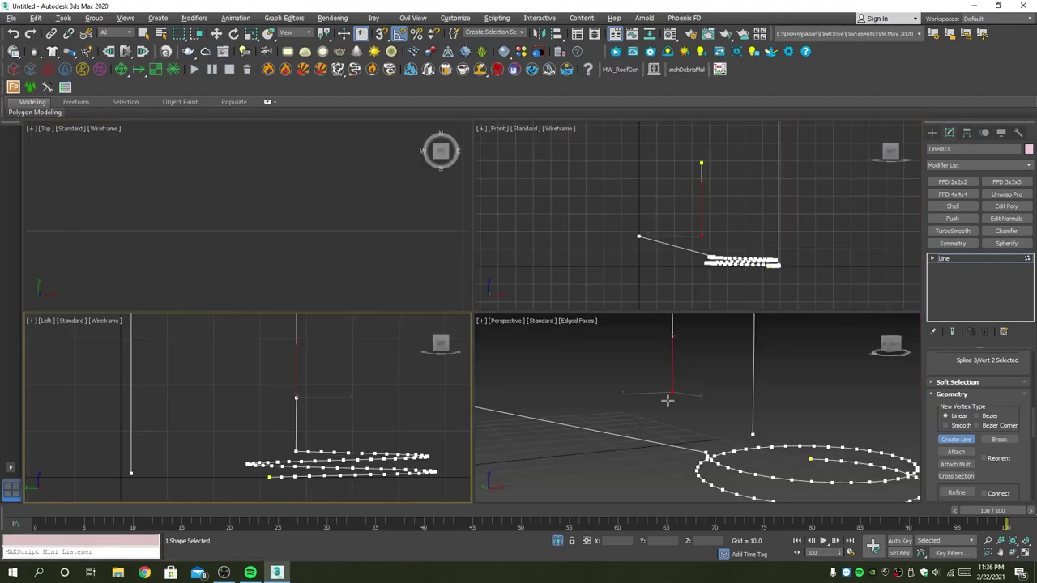
{"action": "key", "text": "alt+w"}
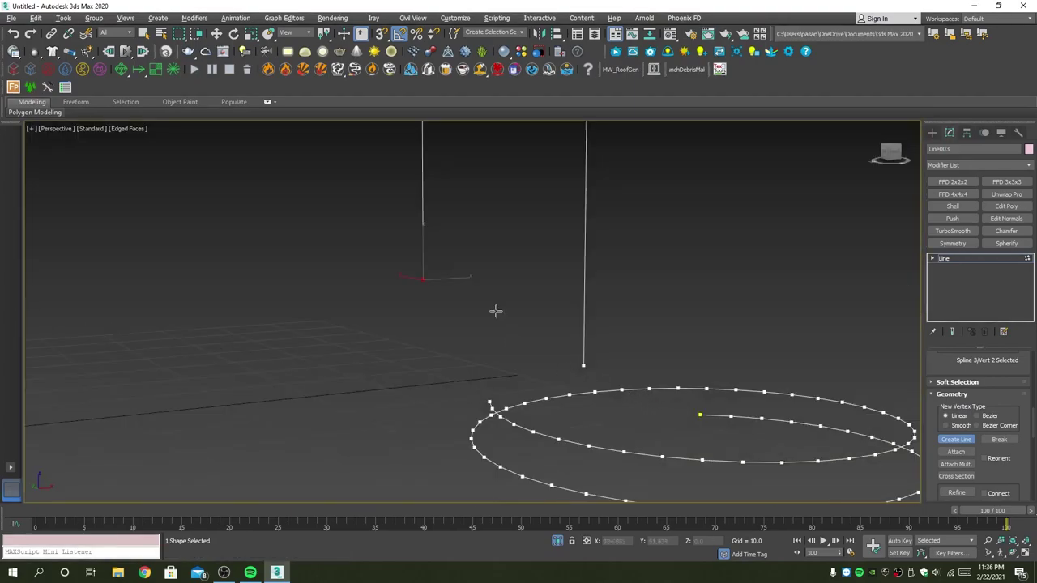
Stop drawing, add the coil's open-end vertex to the selection, and toggle Refine on and off.
{"action": "right_click", "coordinate": [496, 310]}
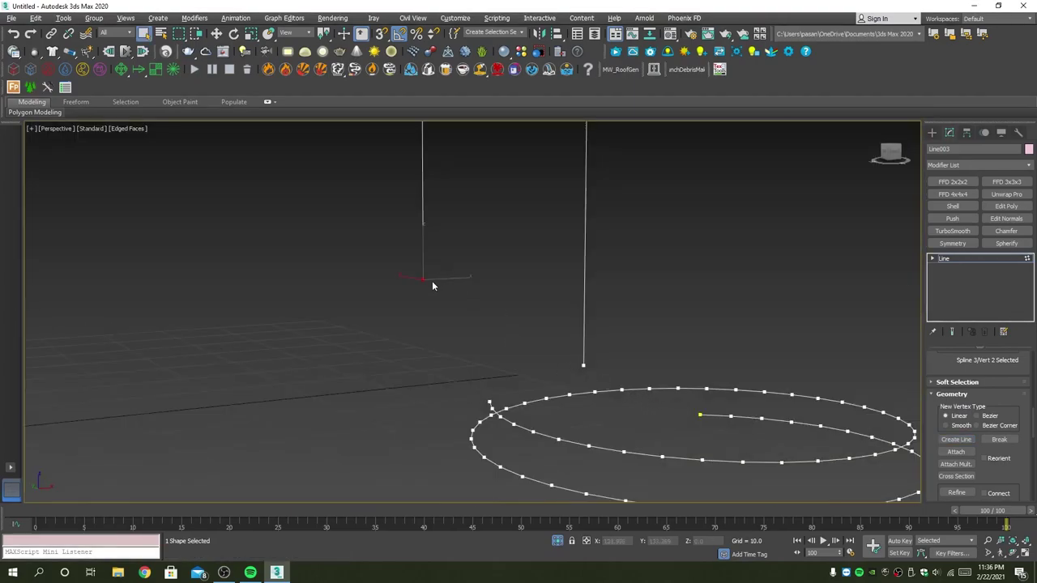
{"action": "left_click", "coordinate": [489, 402]}
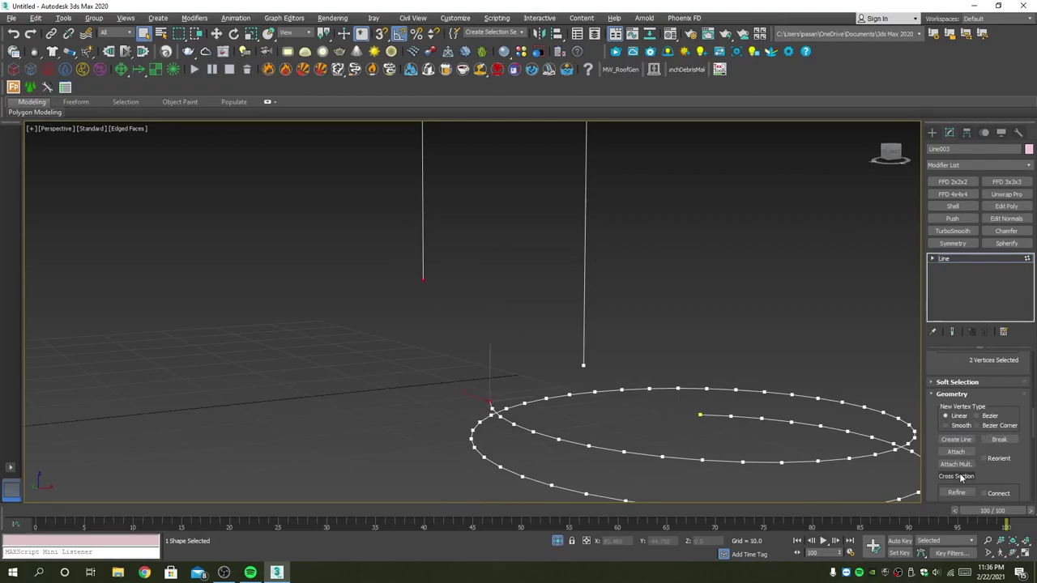
{"action": "scroll", "coordinate": [976, 464], "scroll_direction": "down", "scroll_amount": 2}
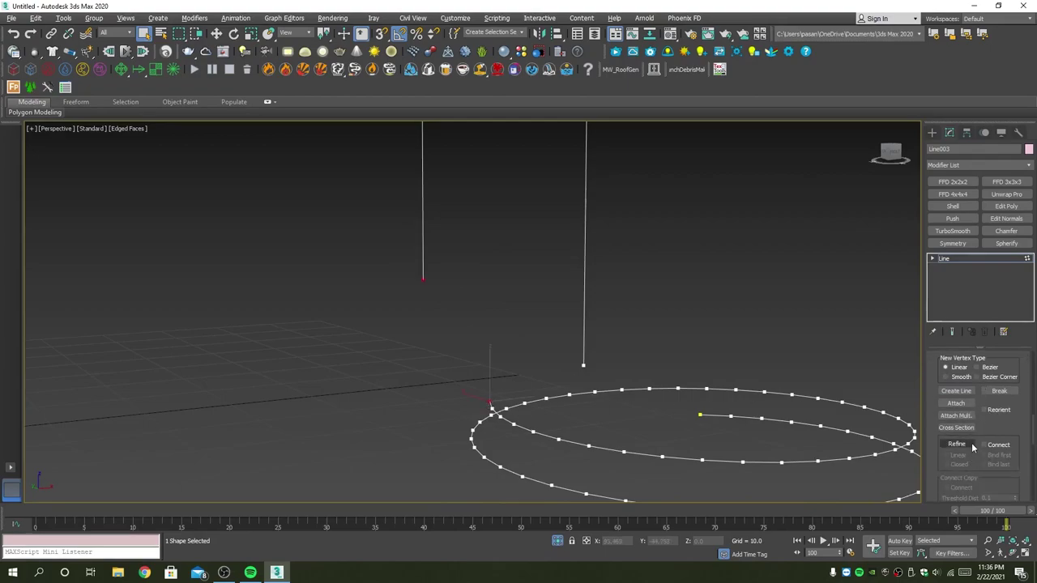
{"action": "left_click", "coordinate": [964, 444]}
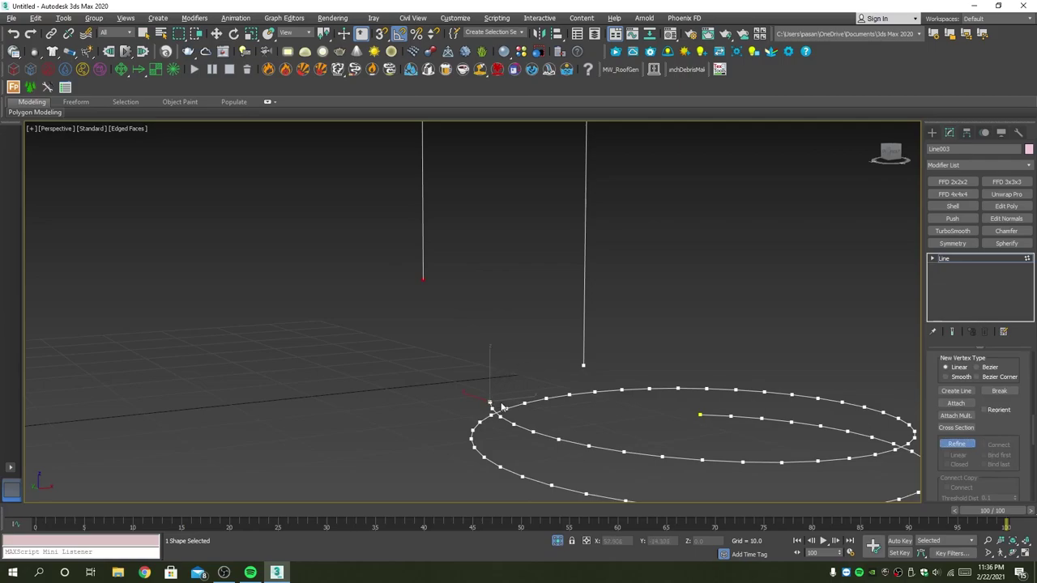
{"action": "left_click", "coordinate": [957, 444]}
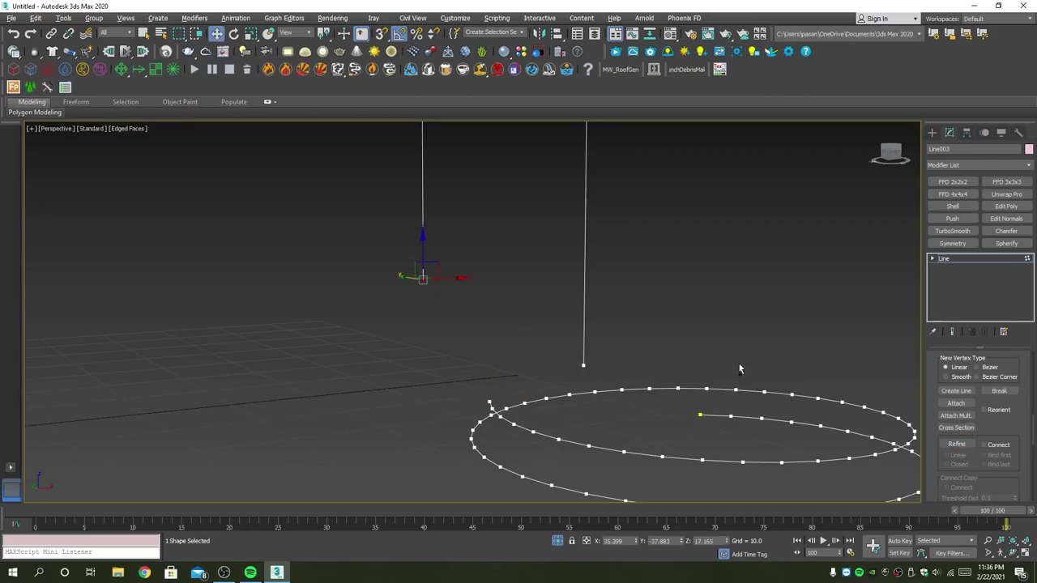
Turn on Connect for joining the two open endpoints, then return to vertex editing.
{"action": "key", "text": "1"}
{"action": "key", "text": "1"}
{"action": "key", "text": "q"}
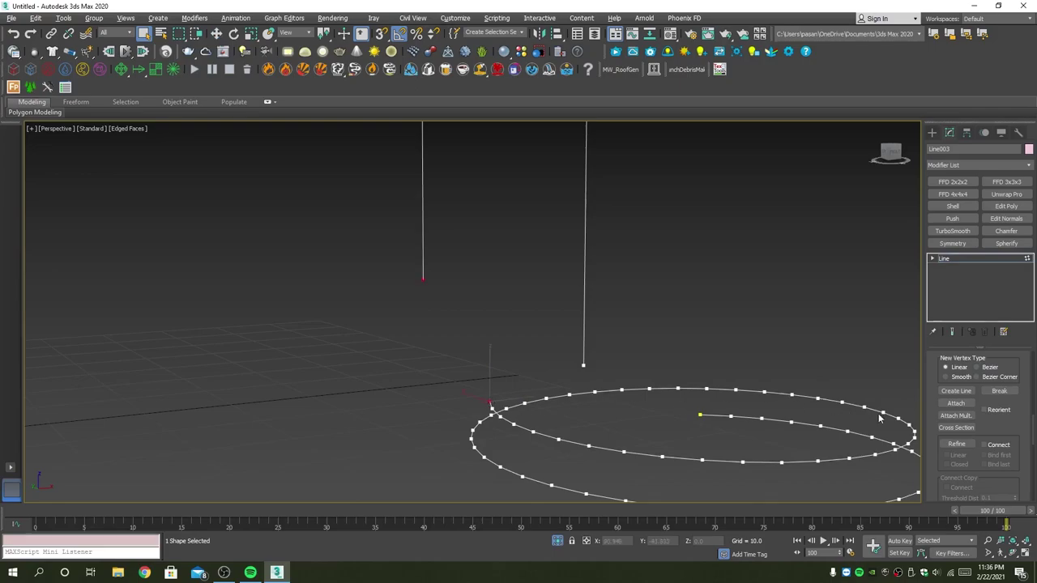
{"action": "scroll", "coordinate": [967, 431], "scroll_direction": "down", "scroll_amount": 3}
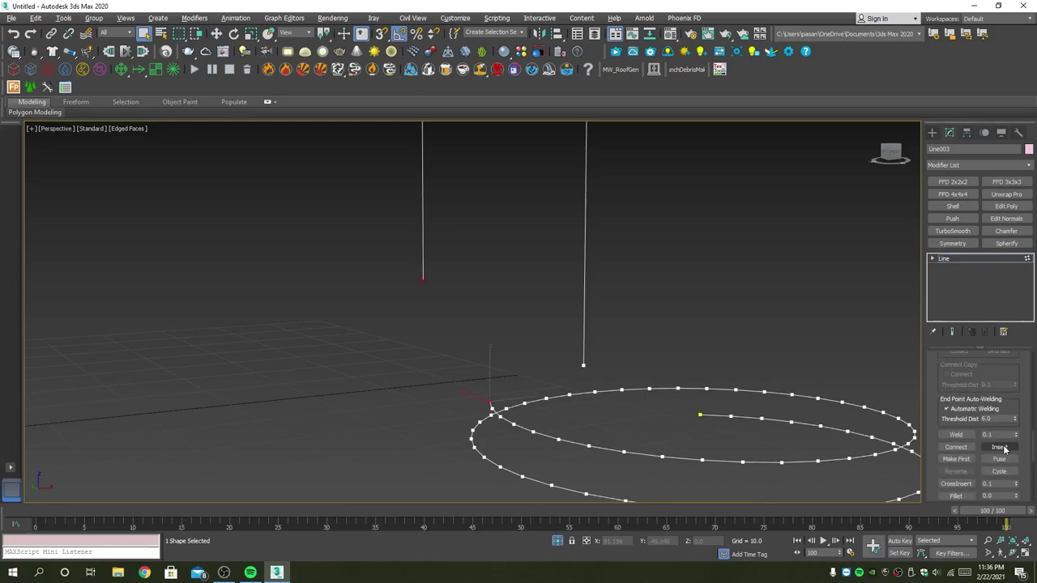
{"action": "left_click", "coordinate": [963, 451]}
{"action": "key", "text": "w"}
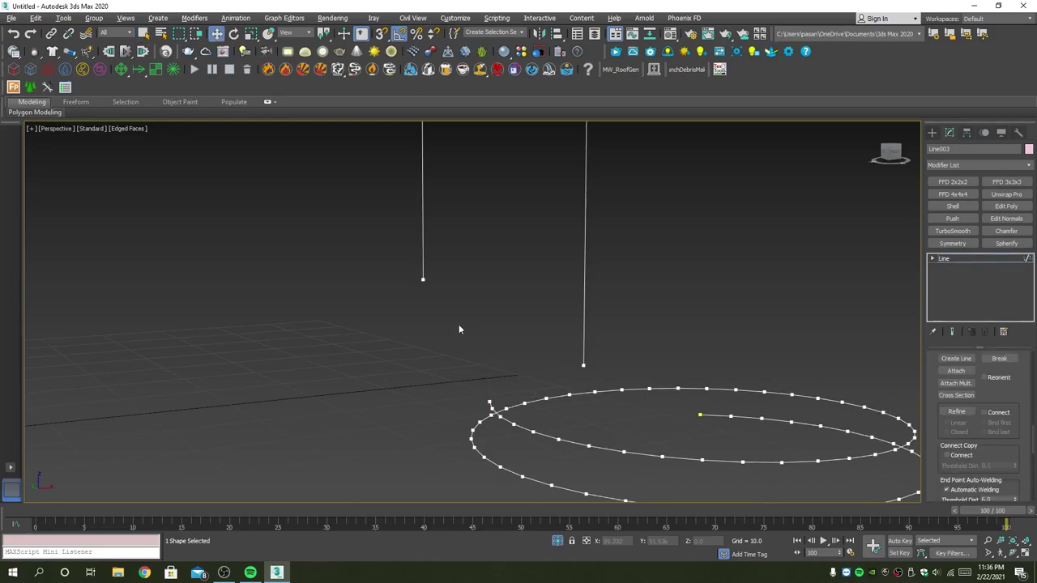
{"action": "key", "text": "1"}
{"action": "left_click", "coordinate": [424, 279]}
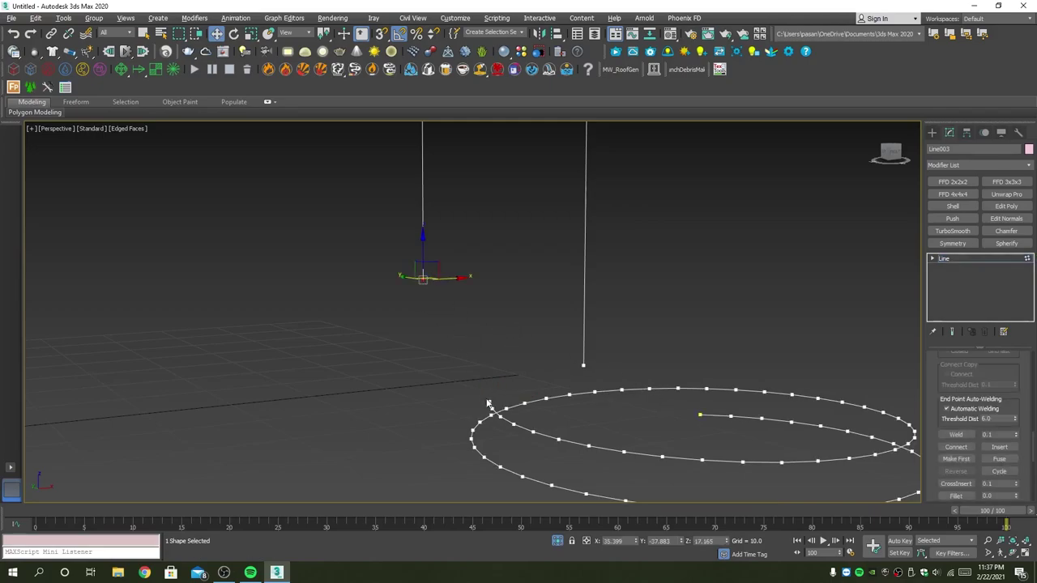
Snap the line's end vertex onto the coil's first vertex and stretch a hose vertex upward.
{"action": "left_click_drag", "start_coordinate": [424, 278], "coordinate": [490, 403]}
{"action": "key", "text": "alt+w"}
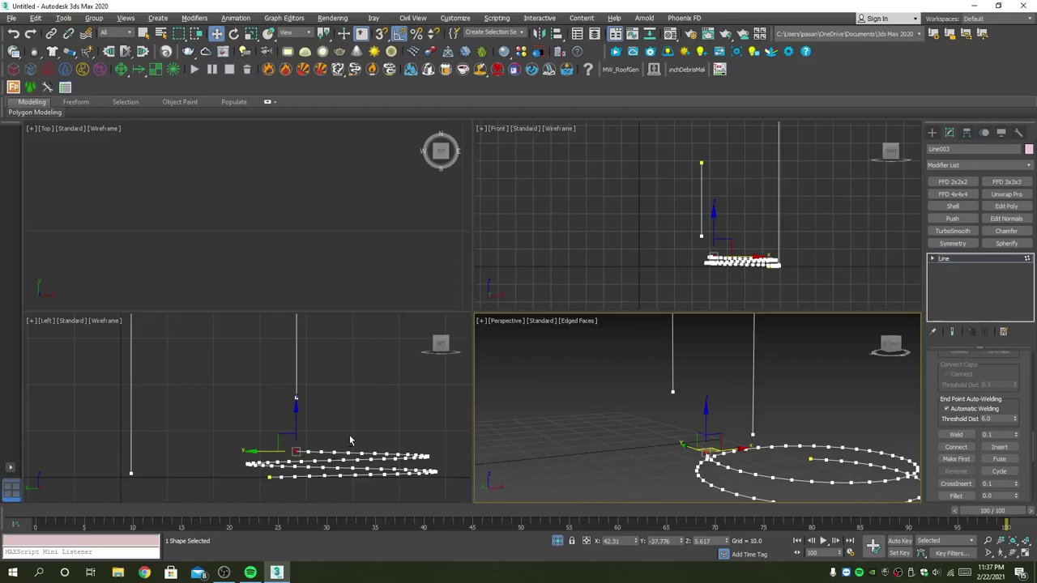
{"action": "key", "text": "alt+w"}
{"action": "scroll", "coordinate": [551, 377], "scroll_direction": "up", "scroll_amount": 5}
{"action": "left_click_drag", "start_coordinate": [590, 388], "coordinate": [620, 177]}
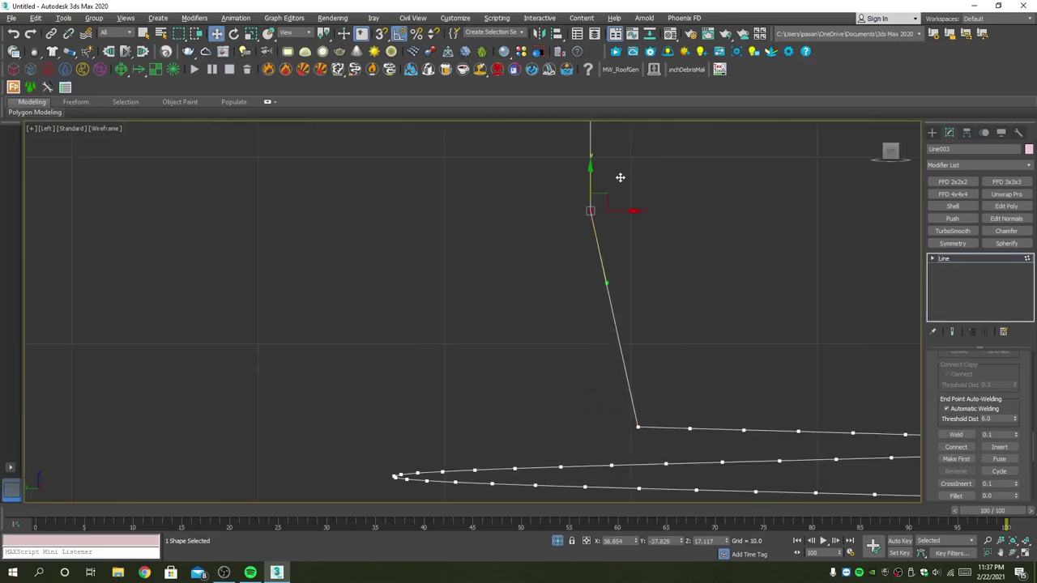
In the Left view, move the bend vertices up-left to soften the hose bend.
{"action": "key", "text": "alt+w"}
{"action": "right_click", "coordinate": [678, 347]}
{"action": "key", "text": "alt+w"}
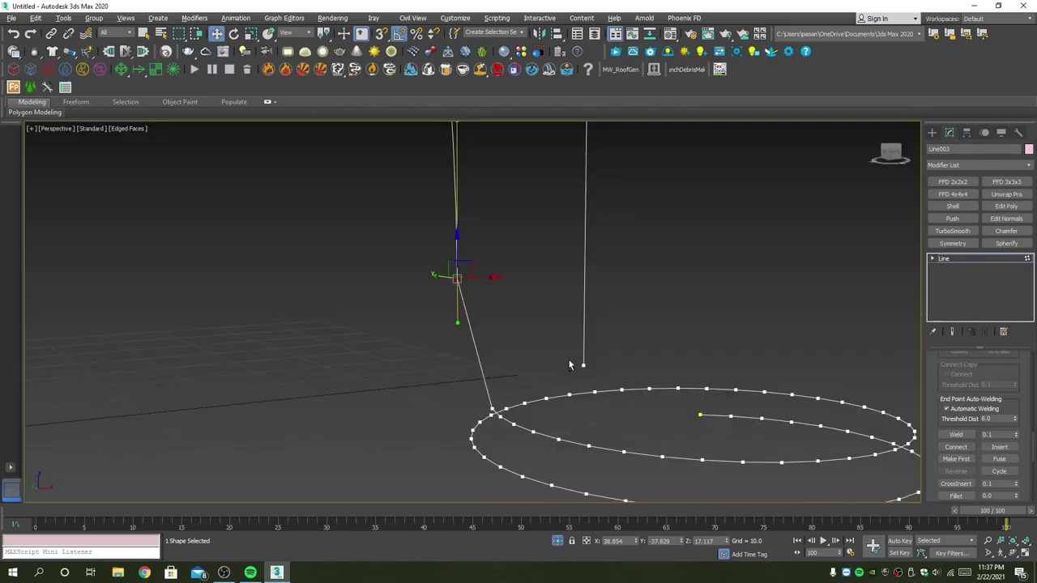
{"action": "middle_click_drag", "start_coordinate": [569, 366], "coordinate": [591, 382], "text": "alt"}
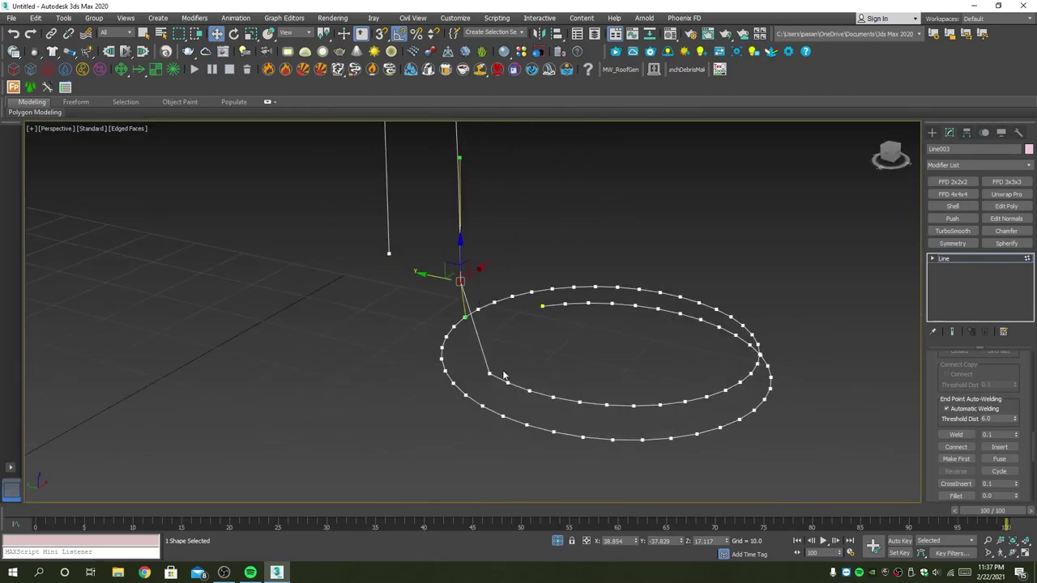
{"action": "key", "text": "alt+w"}
{"action": "right_click", "coordinate": [424, 386]}
{"action": "key", "text": "alt+w"}
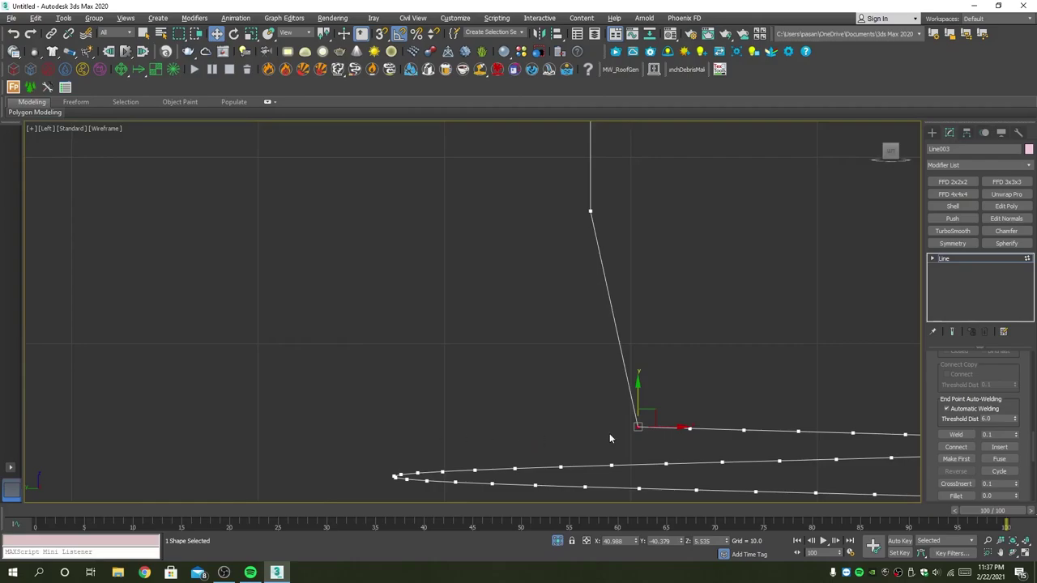
{"action": "left_click_drag", "start_coordinate": [637, 428], "coordinate": [611, 311]}
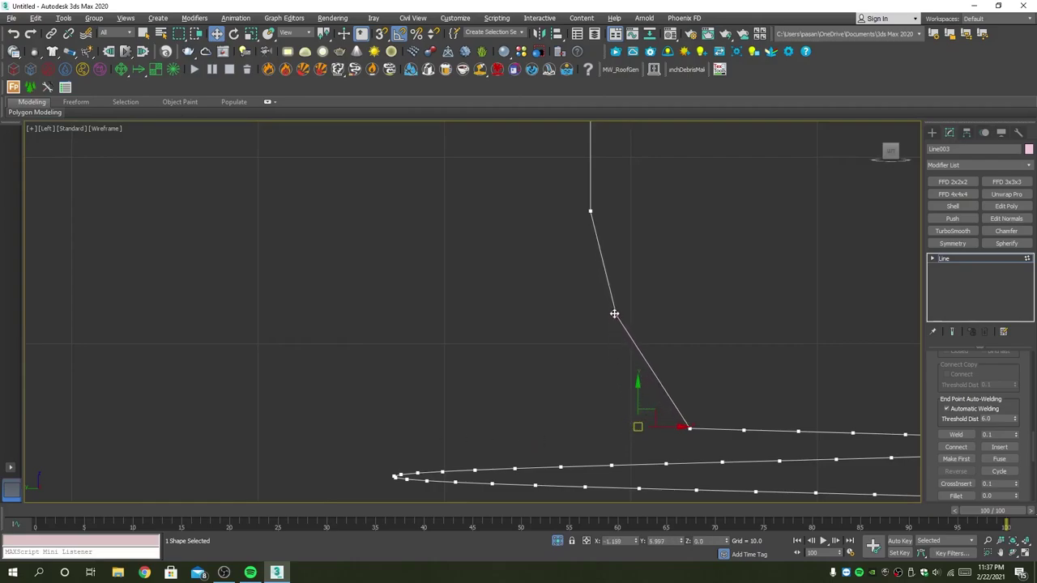
{"action": "left_click", "coordinate": [689, 428]}
{"action": "left_click_drag", "start_coordinate": [689, 427], "coordinate": [653, 376]}
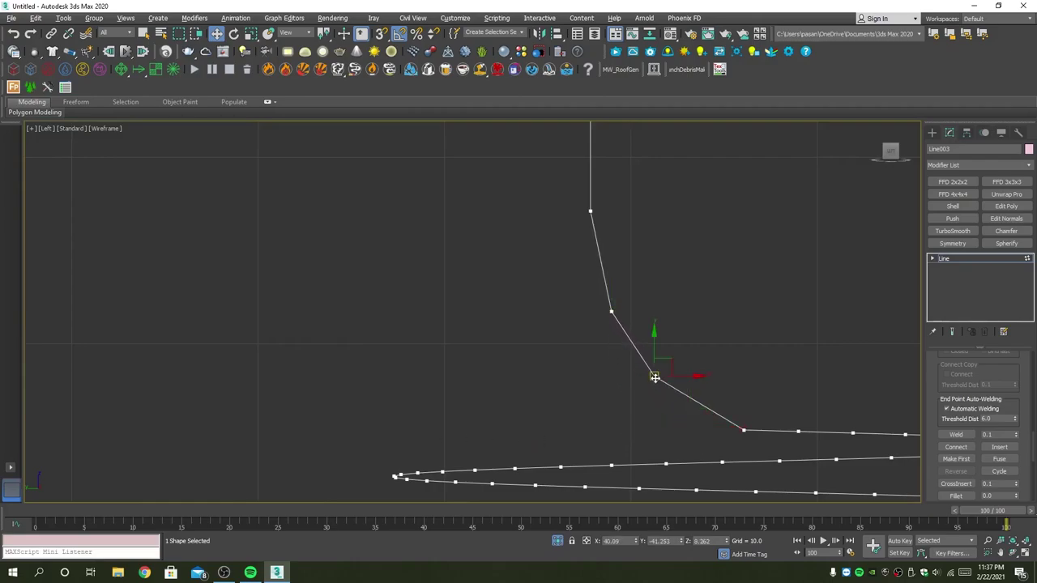
Fine-tune the upper bend vertex near the line junction.
{"action": "scroll", "coordinate": [724, 403], "scroll_direction": "down", "scroll_amount": 2}
{"action": "middle_click_drag", "start_coordinate": [725, 404], "coordinate": [637, 401]}
{"action": "left_click", "coordinate": [642, 418]}
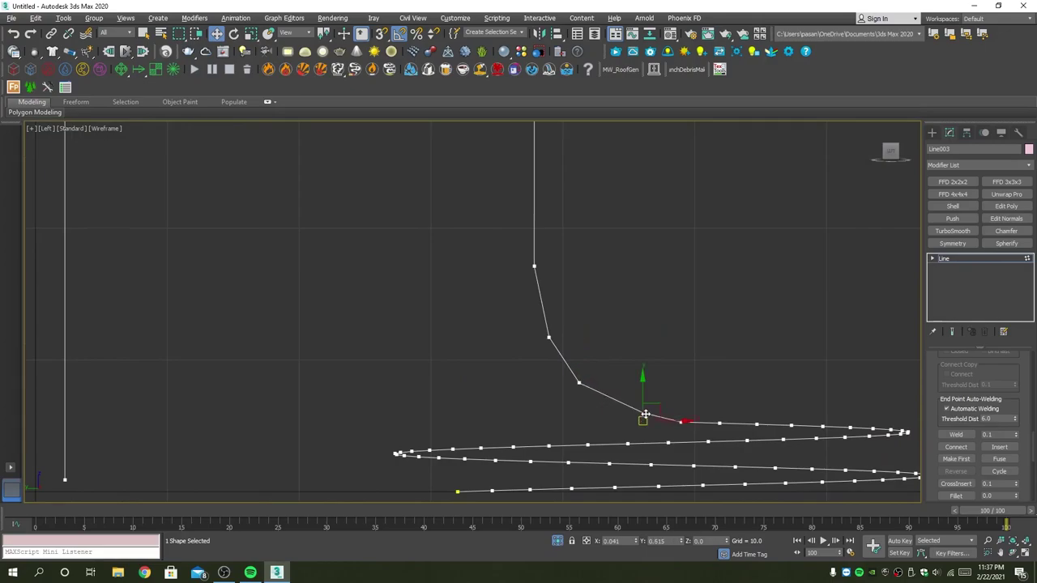
{"action": "left_click", "coordinate": [534, 266]}
{"action": "left_click_drag", "start_coordinate": [554, 276], "coordinate": [576, 284]}
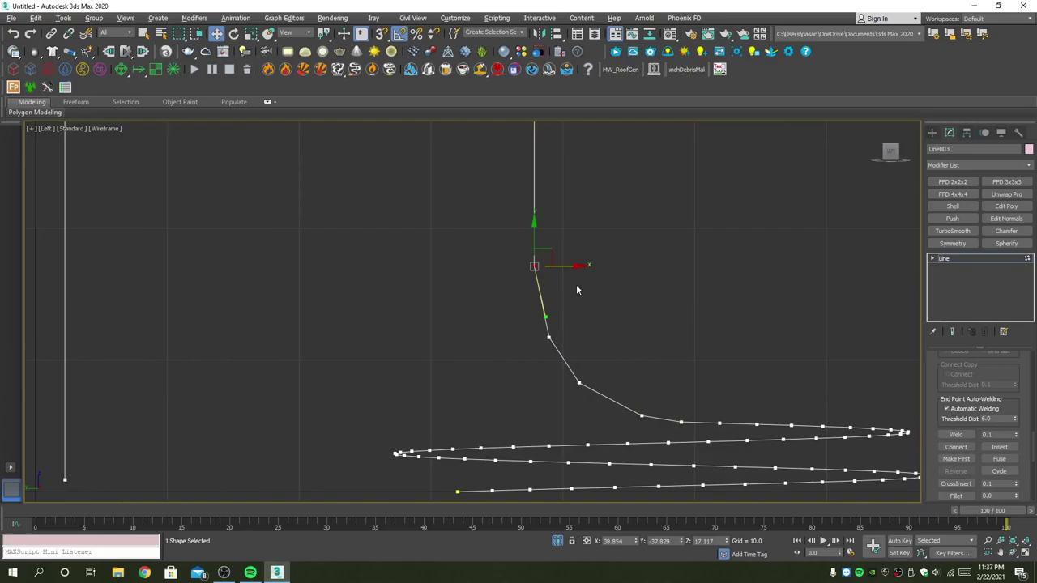
{"action": "scroll", "coordinate": [576, 285], "scroll_direction": "down", "scroll_amount": 3}
{"action": "scroll", "coordinate": [522, 358], "scroll_direction": "up", "scroll_amount": 3}
Pull the coil's first vertex along the ground to the other line and evenly space the next vertex.
{"action": "left_click", "coordinate": [542, 361]}
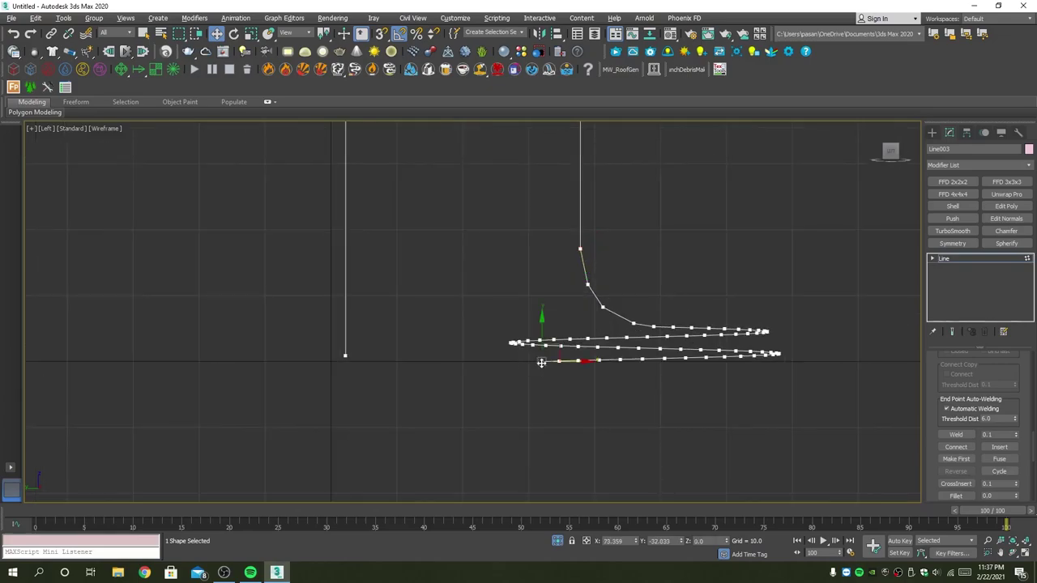
{"action": "left_click_drag", "start_coordinate": [561, 362], "coordinate": [371, 336]}
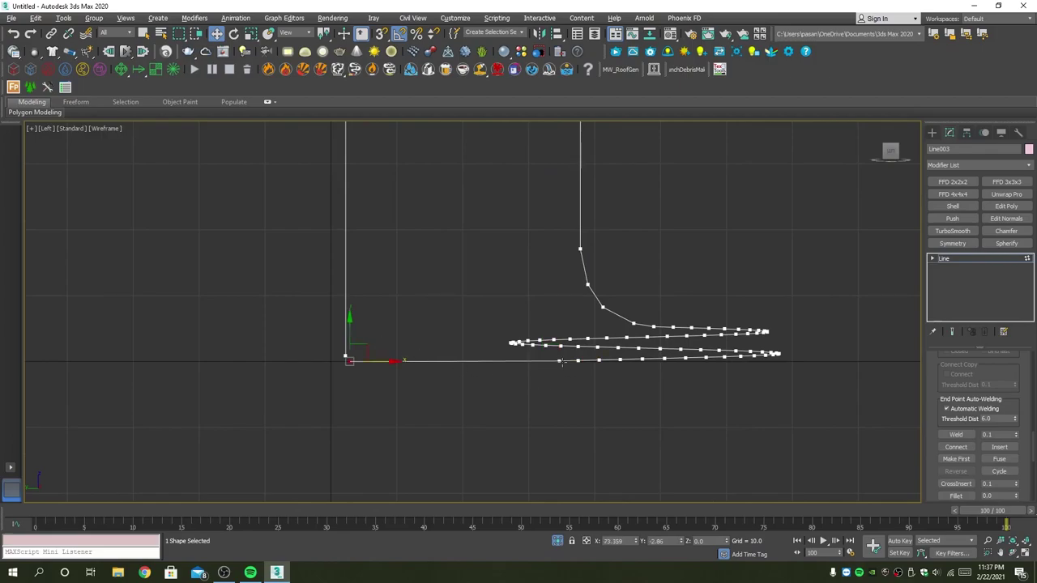
{"action": "key", "text": "ctrl+z"}
{"action": "key", "text": "ctrl+z"}
{"action": "key", "text": "ctrl+y"}
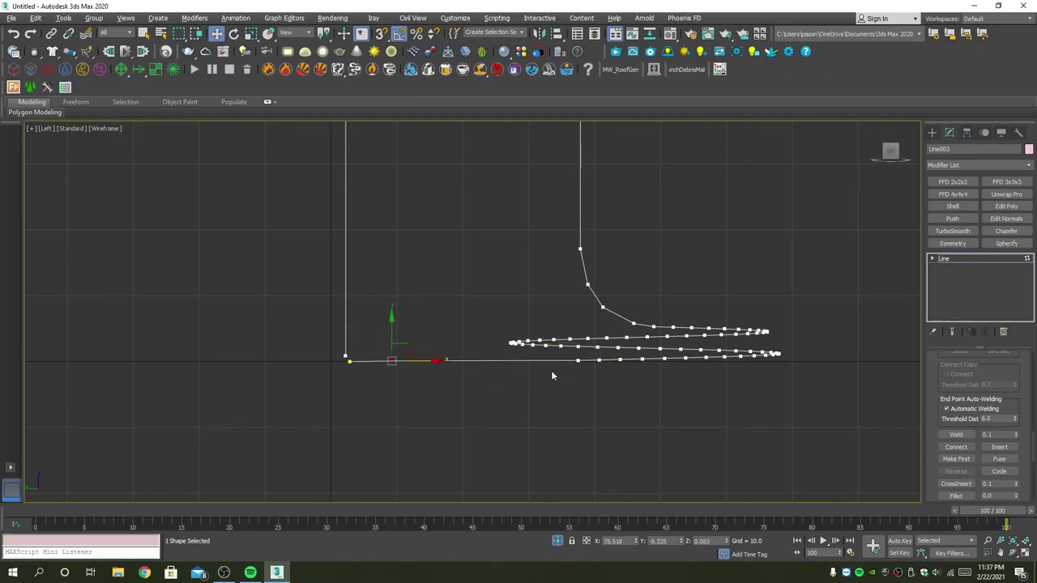
{"action": "left_click", "coordinate": [577, 360]}
{"action": "mouse_move", "coordinate": [519, 368]}
{"action": "left_mouse_down"}
{"action": "mouse_move", "coordinate": [434, 368]}
{"action": "mouse_move", "coordinate": [538, 368]}
{"action": "mouse_move", "coordinate": [487, 368]}
{"action": "left_mouse_up"}
In Perspective, nudge several hose vertices to smooth the curve up to the line's top end.
{"action": "key", "text": "p"}
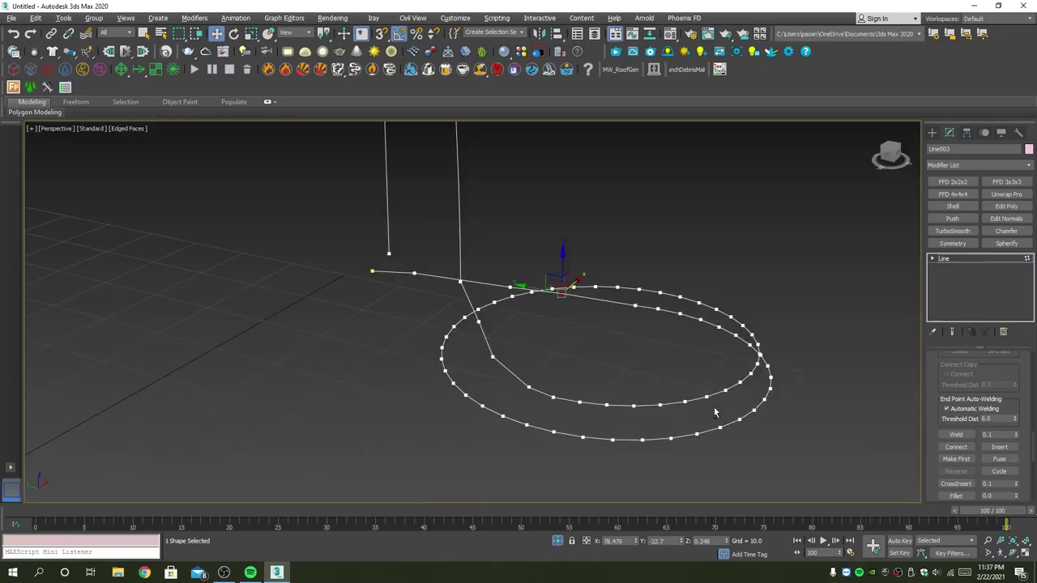
{"action": "mouse_move", "coordinate": [717, 414]}
{"action": "middle_mouse_down", "text": "alt"}
{"action": "mouse_move", "coordinate": [613, 354]}
{"action": "mouse_move", "coordinate": [519, 395]}
{"action": "middle_mouse_up", "text": "alt"}
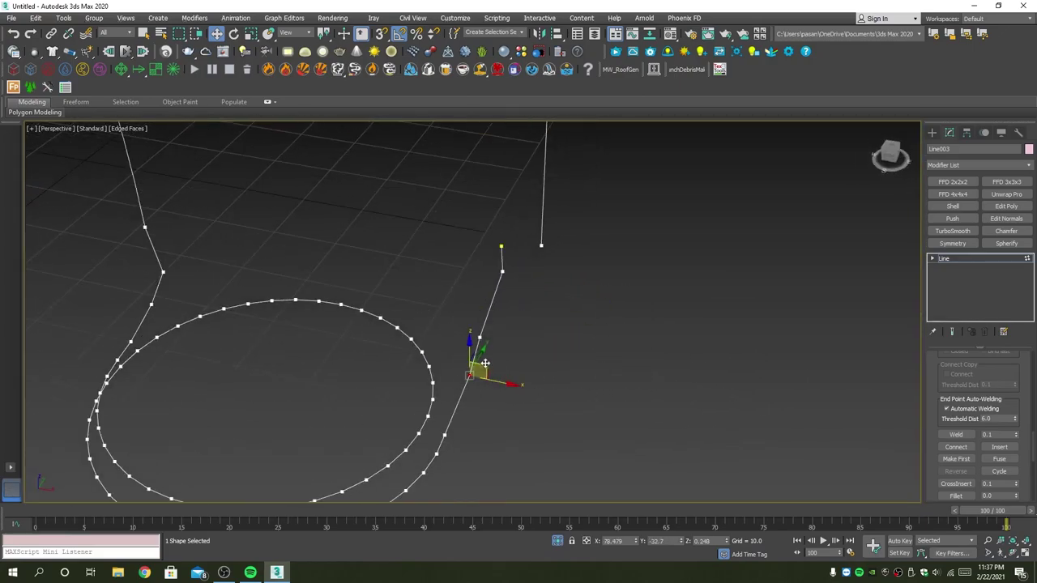
{"action": "mouse_move", "coordinate": [487, 380]}
{"action": "left_mouse_down"}
{"action": "mouse_move", "coordinate": [475, 403]}
{"action": "mouse_move", "coordinate": [492, 412]}
{"action": "left_mouse_up"}
{"action": "left_click_drag", "start_coordinate": [480, 338], "coordinate": [507, 342]}
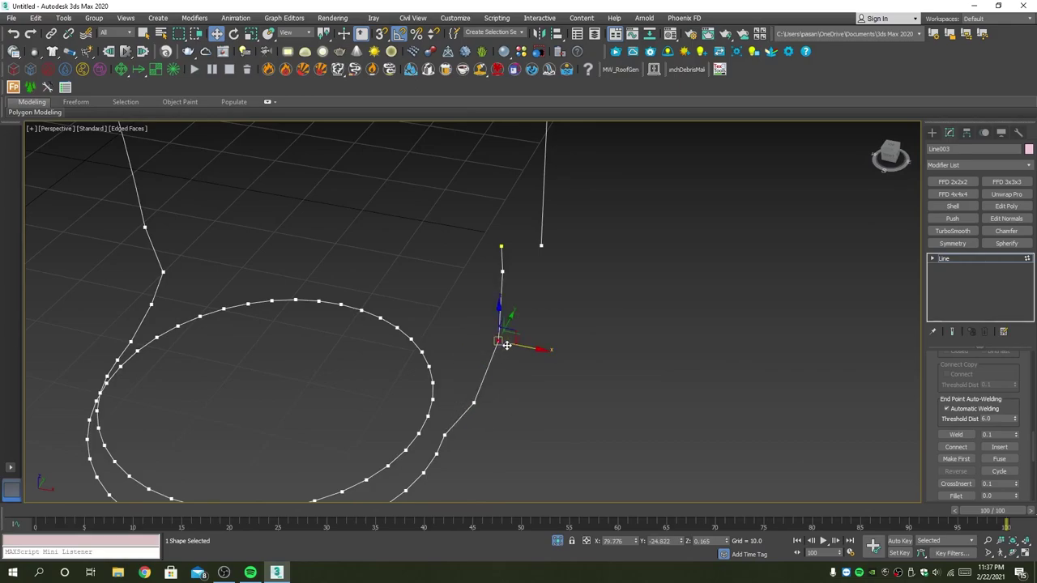
{"action": "left_click", "coordinate": [503, 272]}
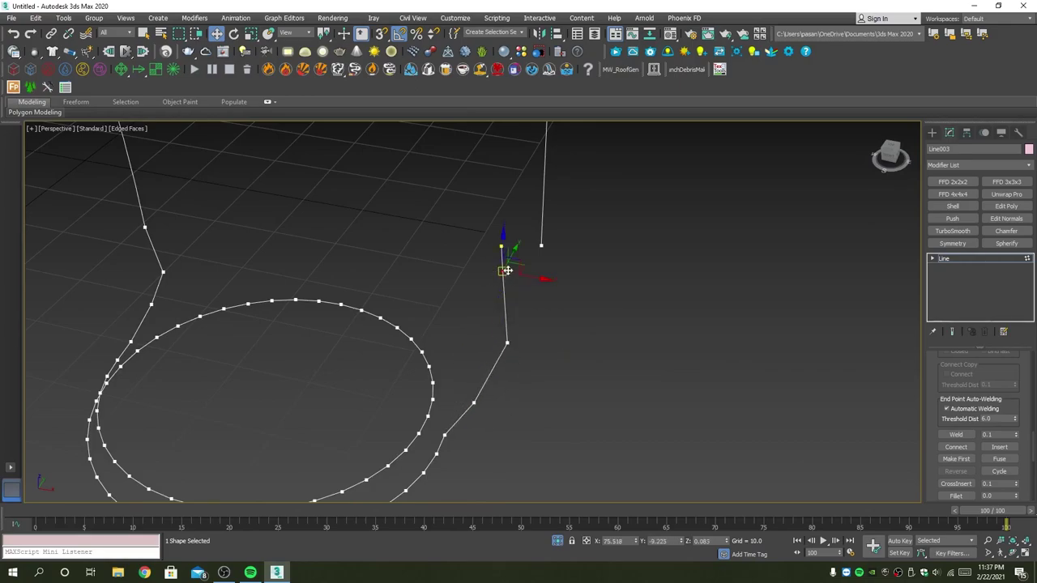
{"action": "mouse_move", "coordinate": [506, 271]}
{"action": "left_mouse_down"}
{"action": "mouse_move", "coordinate": [525, 295]}
{"action": "mouse_move", "coordinate": [516, 285]}
{"action": "left_mouse_up"}
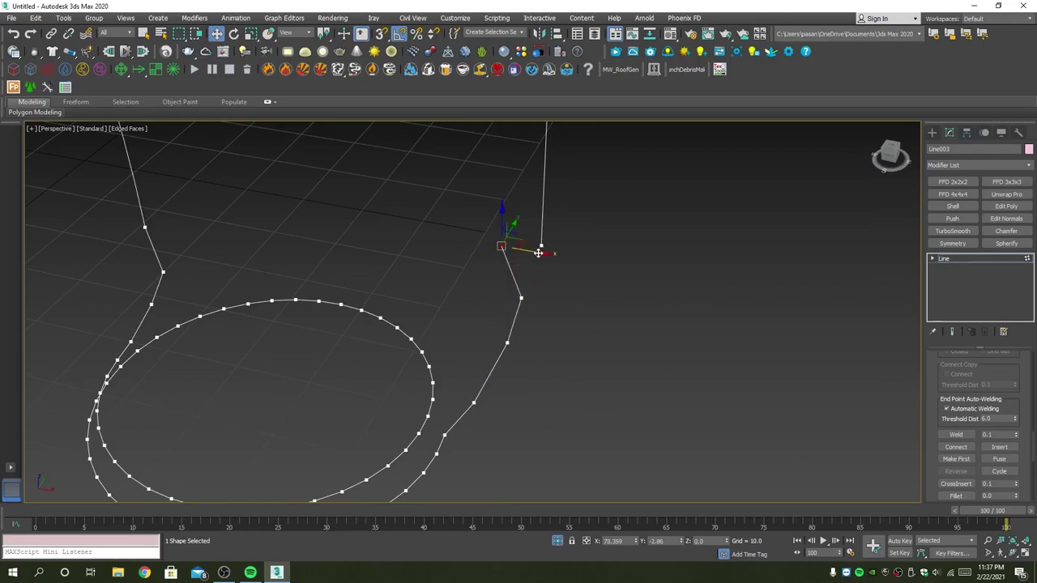
{"action": "left_click_drag", "start_coordinate": [503, 246], "coordinate": [537, 253]}
{"action": "left_click", "coordinate": [445, 429]}
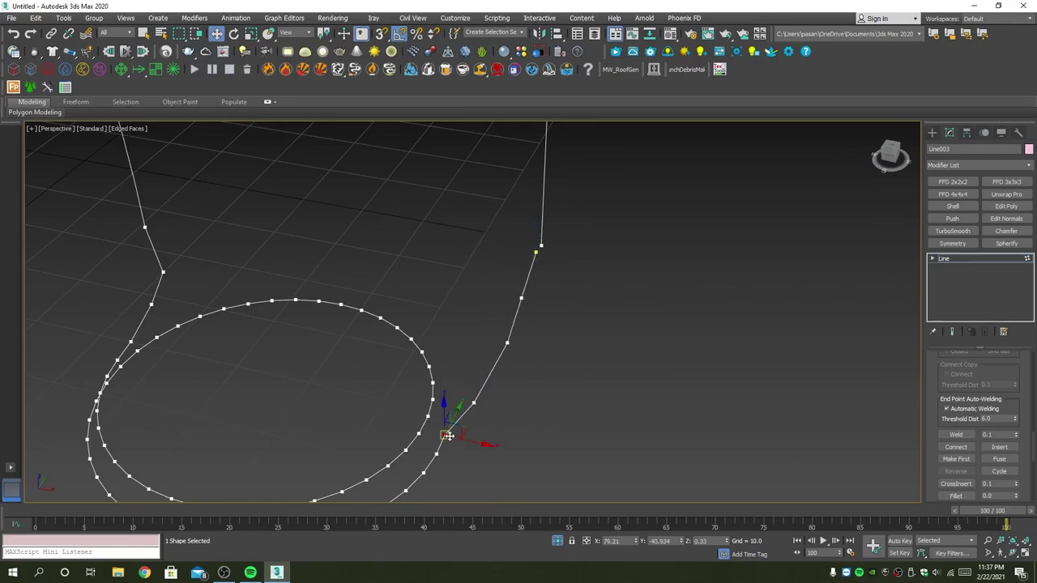
{"action": "left_click_drag", "start_coordinate": [447, 429], "coordinate": [460, 430]}
{"action": "mouse_move", "coordinate": [460, 429]}
{"action": "middle_mouse_down", "text": "alt"}
{"action": "mouse_move", "coordinate": [519, 396]}
{"action": "mouse_move", "coordinate": [453, 380]}
{"action": "mouse_move", "coordinate": [579, 428]}
{"action": "mouse_move", "coordinate": [627, 388]}
{"action": "mouse_move", "coordinate": [584, 378]}
{"action": "middle_mouse_up", "text": "alt"}
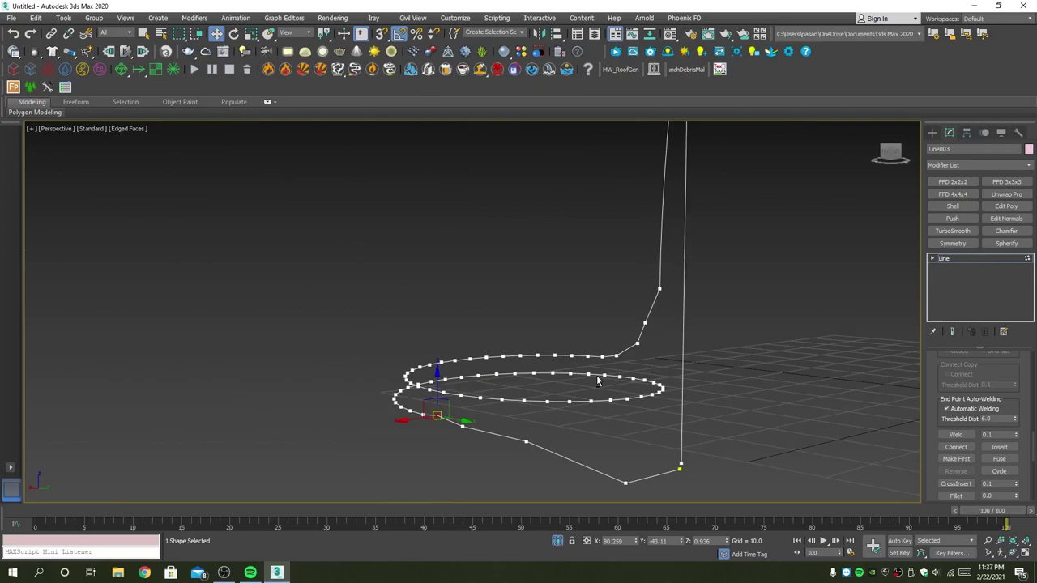
{"action": "middle_click_drag", "start_coordinate": [691, 478], "coordinate": [670, 445], "text": "alt"}
{"action": "key", "text": "alt+w"}
In the Left view, move the selected vertex up-left to reshape the hose segment.
{"action": "key", "text": "alt+w"}
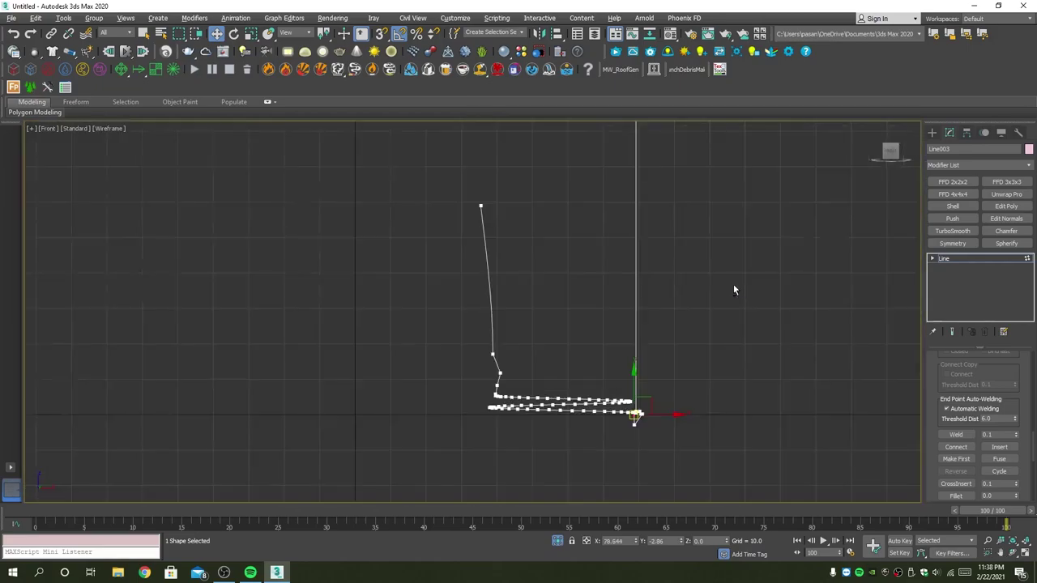
{"action": "key", "text": "alt+w"}
{"action": "key", "text": "alt+w"}
{"action": "scroll", "coordinate": [357, 334], "scroll_direction": "up", "scroll_amount": 5}
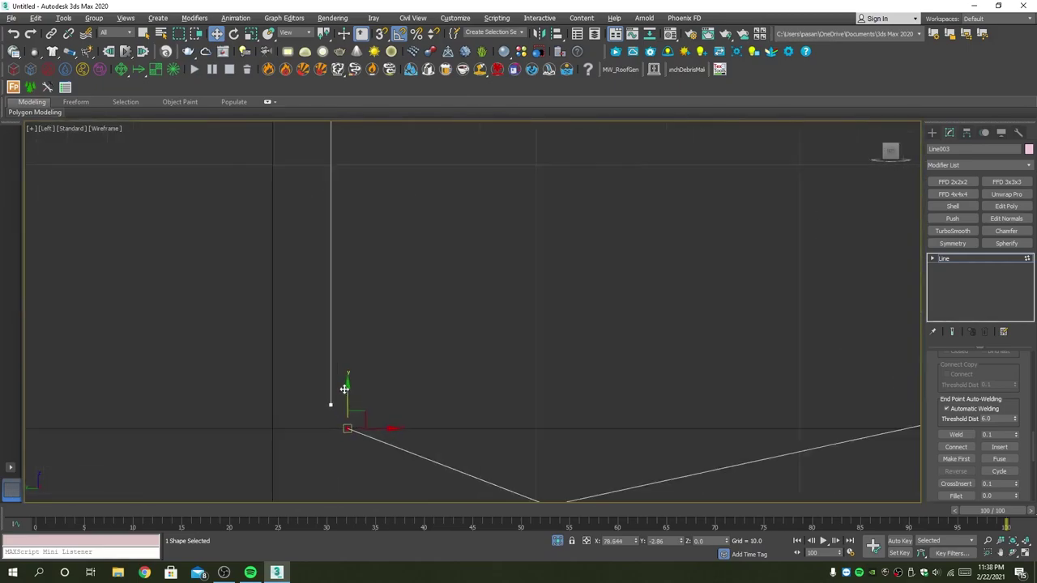
{"action": "scroll", "coordinate": [357, 333], "scroll_direction": "up", "scroll_amount": 3}
{"action": "mouse_move", "coordinate": [346, 446]}
{"action": "left_mouse_down"}
{"action": "mouse_move", "coordinate": [324, 417]}
{"action": "mouse_move", "coordinate": [350, 370]}
{"action": "mouse_move", "coordinate": [358, 389]}
{"action": "mouse_move", "coordinate": [426, 390]}
{"action": "left_mouse_up"}
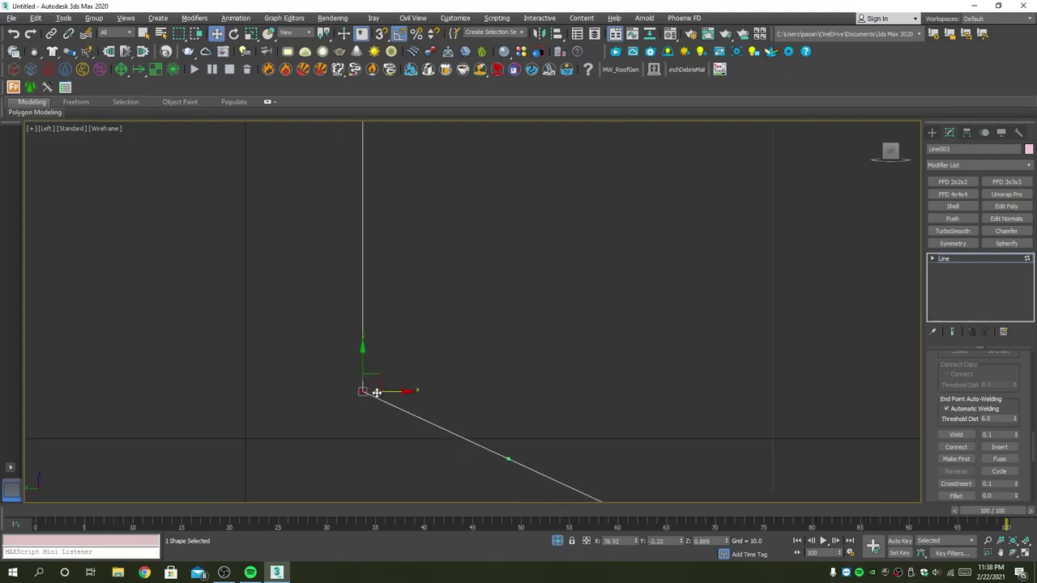
Fillet the top corner vertex where the hose meets the vertical line.
{"action": "key", "text": "alt+w"}
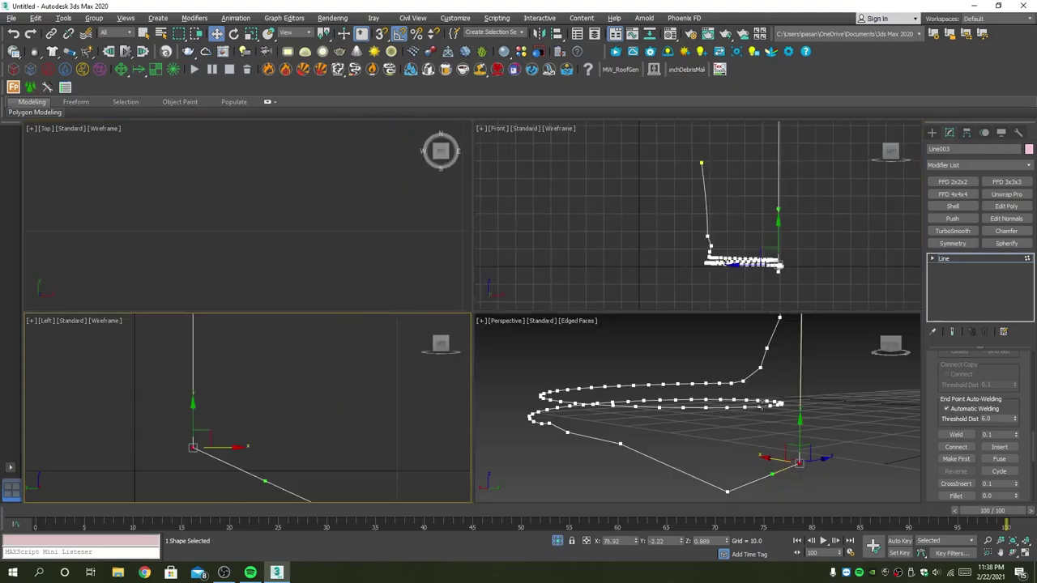
{"action": "key", "text": "alt+w"}
{"action": "scroll", "coordinate": [616, 422], "scroll_direction": "up", "scroll_amount": 3}
{"action": "mouse_move", "coordinate": [672, 452]}
{"action": "middle_mouse_down"}
{"action": "mouse_move", "coordinate": [578, 416]}
{"action": "mouse_move", "coordinate": [615, 365]}
{"action": "mouse_move", "coordinate": [622, 320]}
{"action": "middle_mouse_up"}
{"action": "left_click", "coordinate": [613, 359]}
{"action": "left_click_drag", "start_coordinate": [622, 320], "coordinate": [624, 311]}
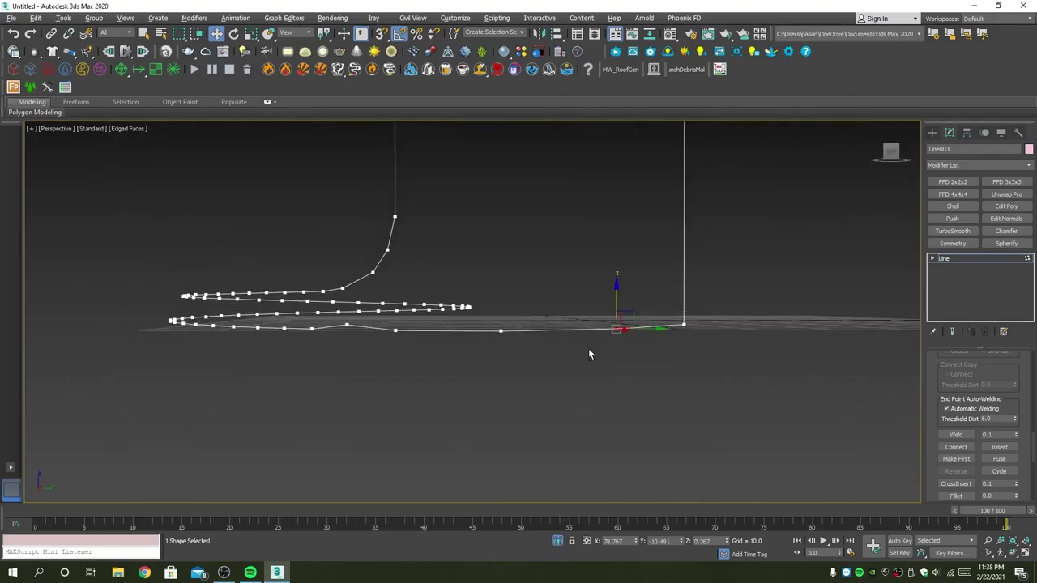
{"action": "middle_click_drag", "start_coordinate": [590, 350], "coordinate": [645, 389], "text": "alt"}
{"action": "left_click", "coordinate": [652, 304]}
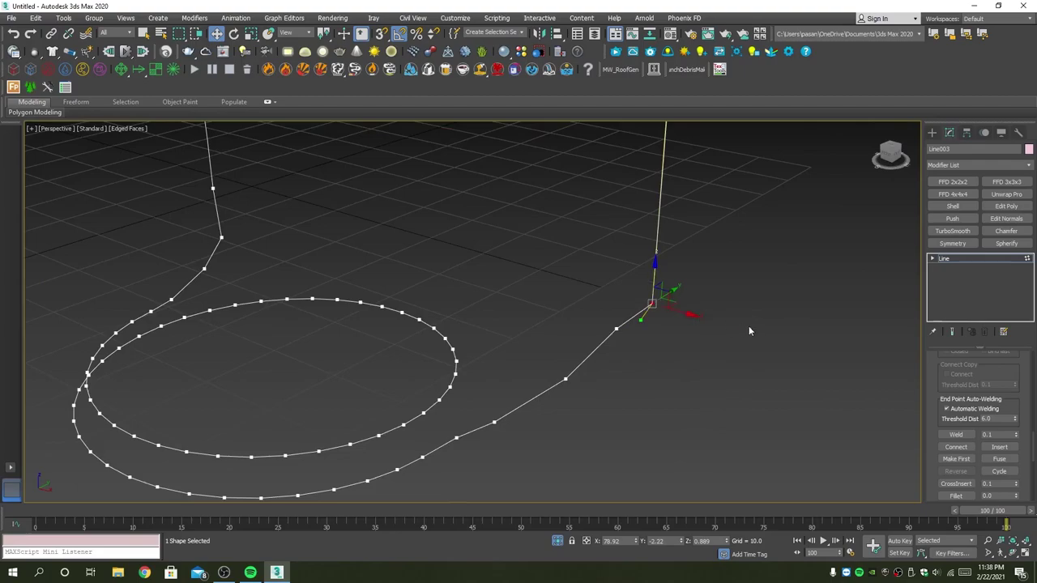
{"action": "scroll", "coordinate": [970, 453], "scroll_direction": "down", "scroll_amount": 3}
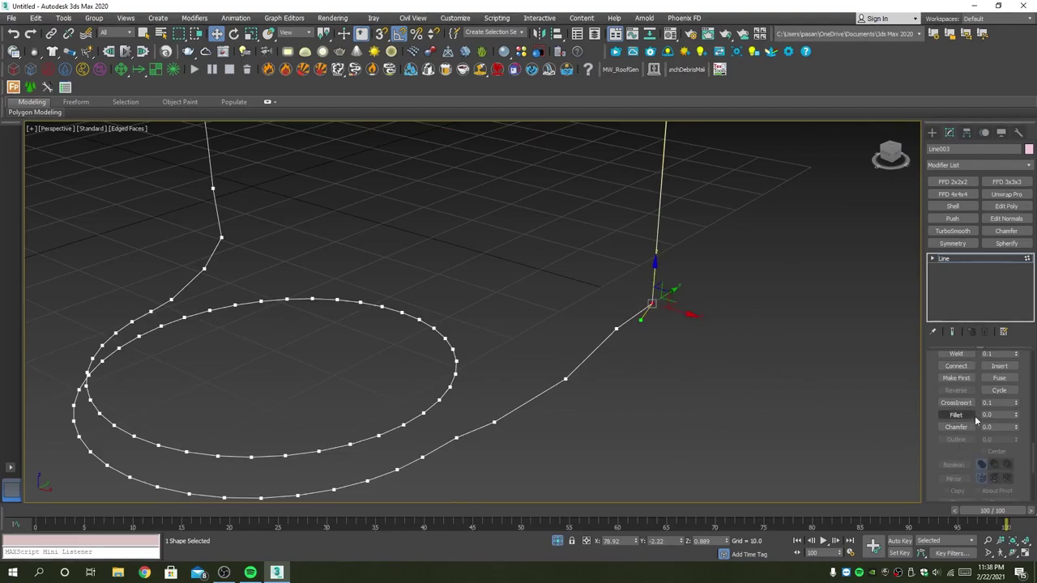
{"action": "left_click_drag", "start_coordinate": [1017, 415], "coordinate": [1017, 413]}
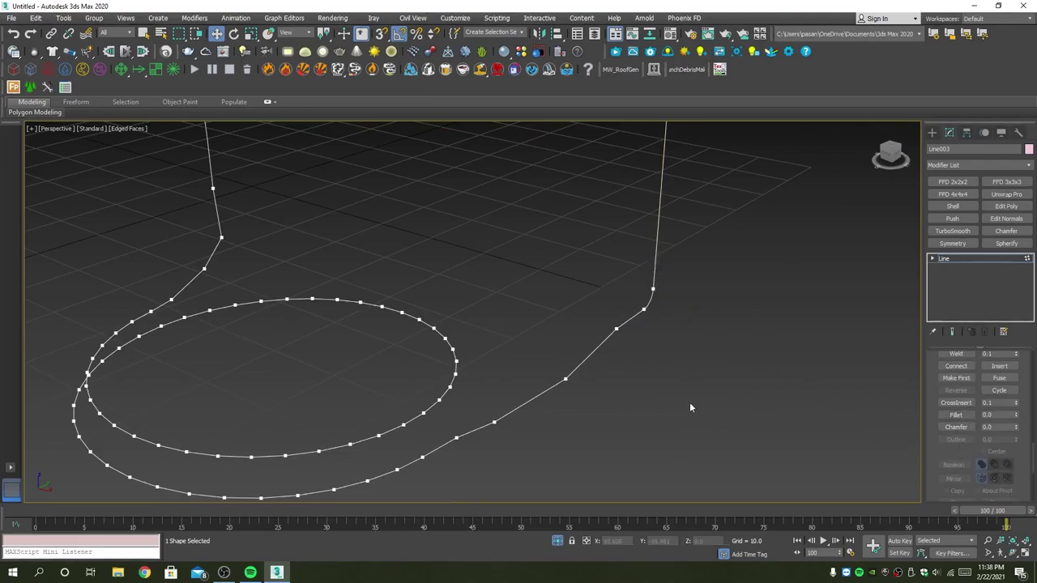
Smooth the bend below the corner and refine a new point on the lower curve, shifting it right.
{"action": "left_click", "coordinate": [617, 329]}
{"action": "mouse_move", "coordinate": [629, 323]}
{"action": "left_mouse_down"}
{"action": "mouse_move", "coordinate": [603, 336]}
{"action": "mouse_move", "coordinate": [597, 326]}
{"action": "mouse_move", "coordinate": [609, 353]}
{"action": "mouse_move", "coordinate": [646, 370]}
{"action": "mouse_move", "coordinate": [637, 365]}
{"action": "left_mouse_up"}
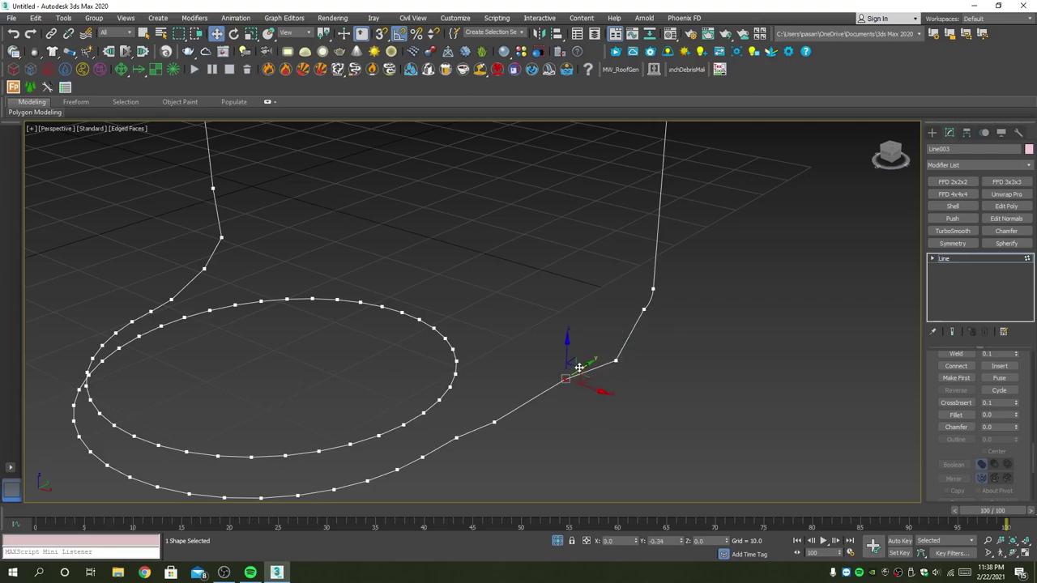
{"action": "left_click", "coordinate": [536, 398]}
{"action": "left_click_drag", "start_coordinate": [564, 409], "coordinate": [580, 418]}
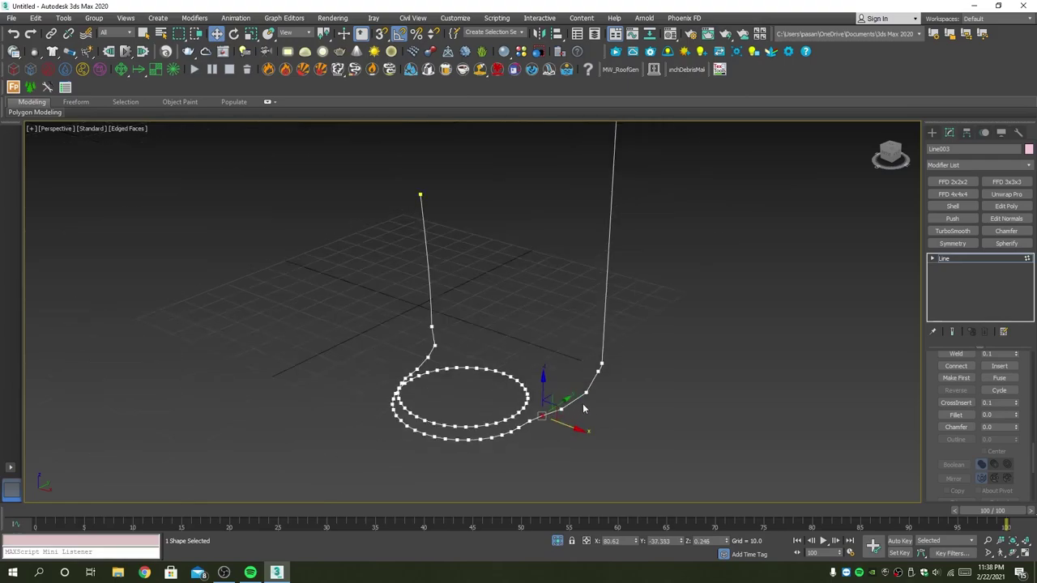
Exit Vertex mode and end isolation so the cabinet and nozzle reappear.
{"action": "scroll", "coordinate": [538, 402], "scroll_direction": "down", "scroll_amount": 5}
{"action": "key", "text": "1"}
{"action": "mouse_move", "coordinate": [594, 402]}
{"action": "middle_mouse_down", "text": "alt"}
{"action": "mouse_move", "coordinate": [633, 478]}
{"action": "mouse_move", "coordinate": [652, 431]}
{"action": "mouse_move", "coordinate": [686, 436]}
{"action": "middle_mouse_up", "text": "alt"}
{"action": "left_click", "coordinate": [557, 541]}
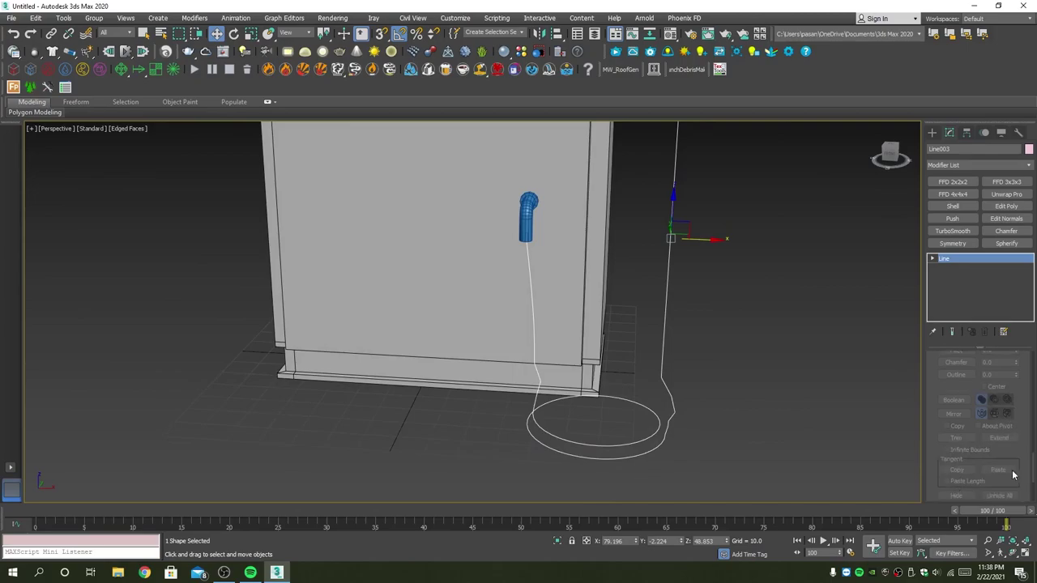
Enable the hose line in renderer and viewport as a tube of thickness 1.777.
{"action": "scroll", "coordinate": [1013, 438], "scroll_direction": "down", "scroll_amount": 2}
{"action": "scroll", "coordinate": [1009, 436], "scroll_direction": "up", "scroll_amount": 3}
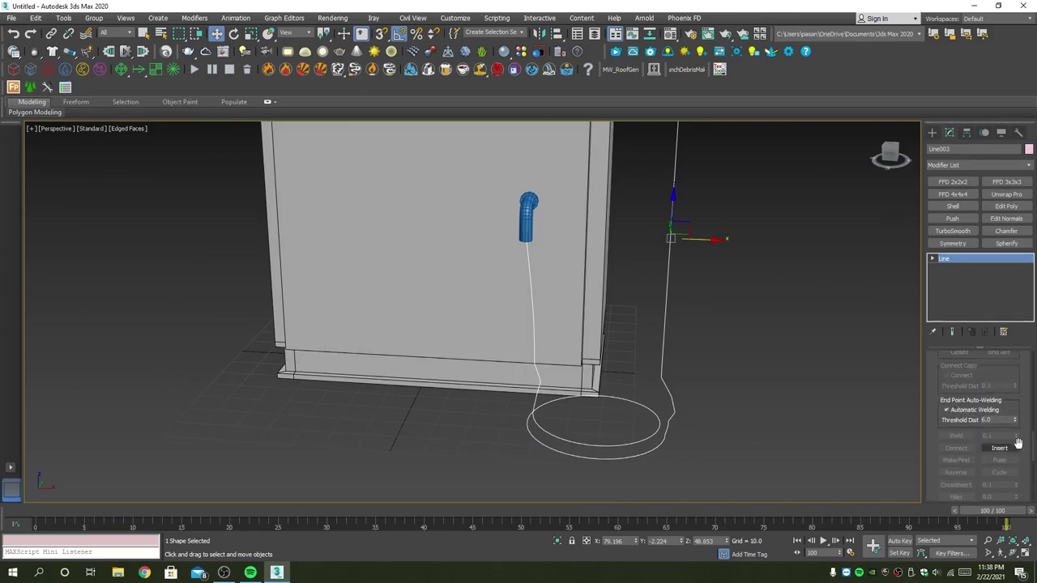
{"action": "scroll", "coordinate": [993, 429], "scroll_direction": "up", "scroll_amount": 3}
{"action": "scroll", "coordinate": [980, 418], "scroll_direction": "up", "scroll_amount": 2}
{"action": "scroll", "coordinate": [969, 393], "scroll_direction": "up", "scroll_amount": 3}
{"action": "scroll", "coordinate": [966, 385], "scroll_direction": "up", "scroll_amount": 3}
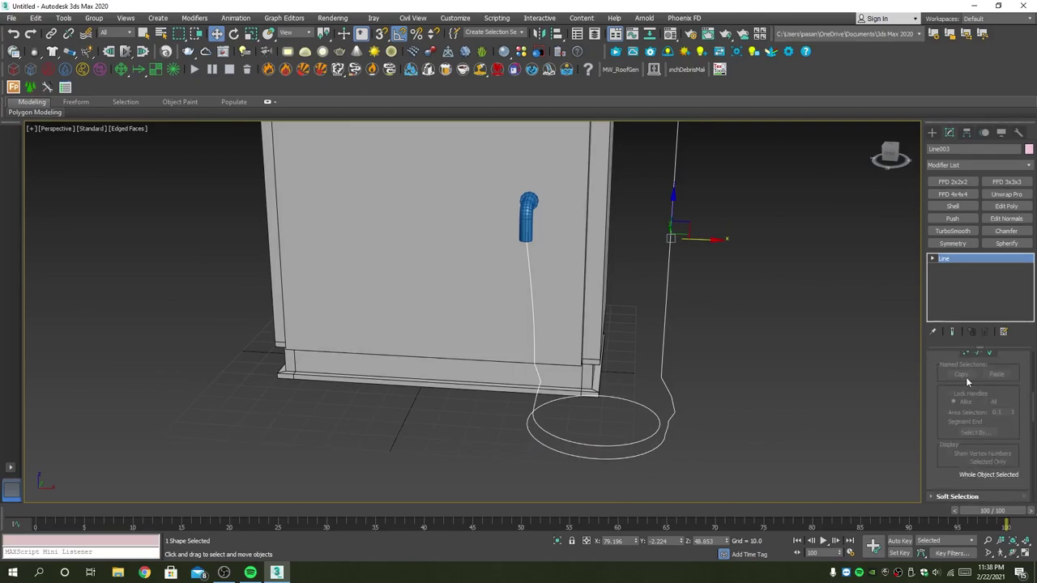
{"action": "scroll", "coordinate": [966, 377], "scroll_direction": "up", "scroll_amount": 3}
{"action": "scroll", "coordinate": [967, 379], "scroll_direction": "up", "scroll_amount": 3}
{"action": "scroll", "coordinate": [967, 381], "scroll_direction": "up", "scroll_amount": 3}
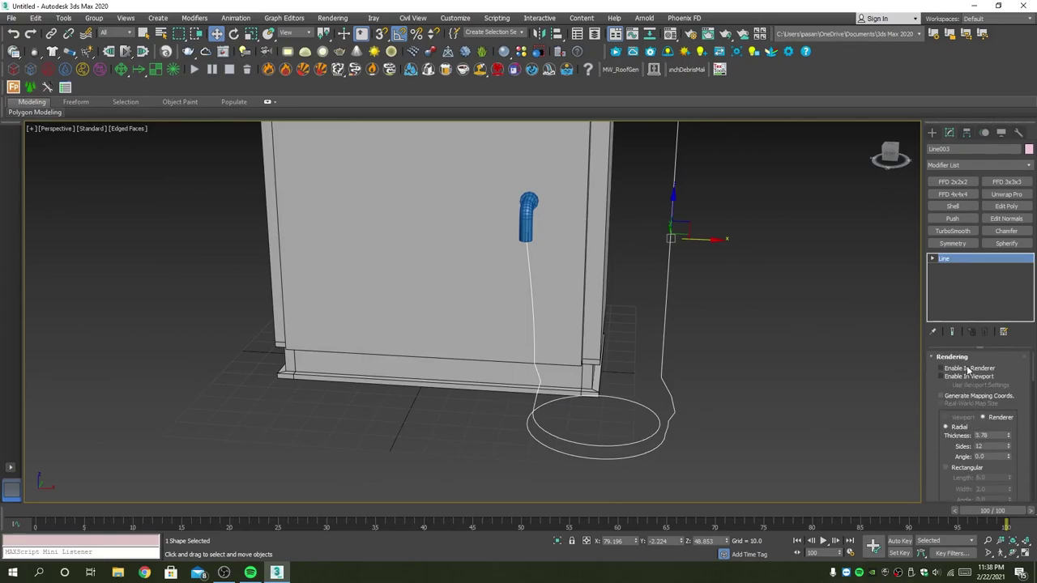
{"action": "left_click", "coordinate": [966, 377]}
{"action": "middle_click_drag", "start_coordinate": [847, 392], "coordinate": [836, 397], "text": "alt"}
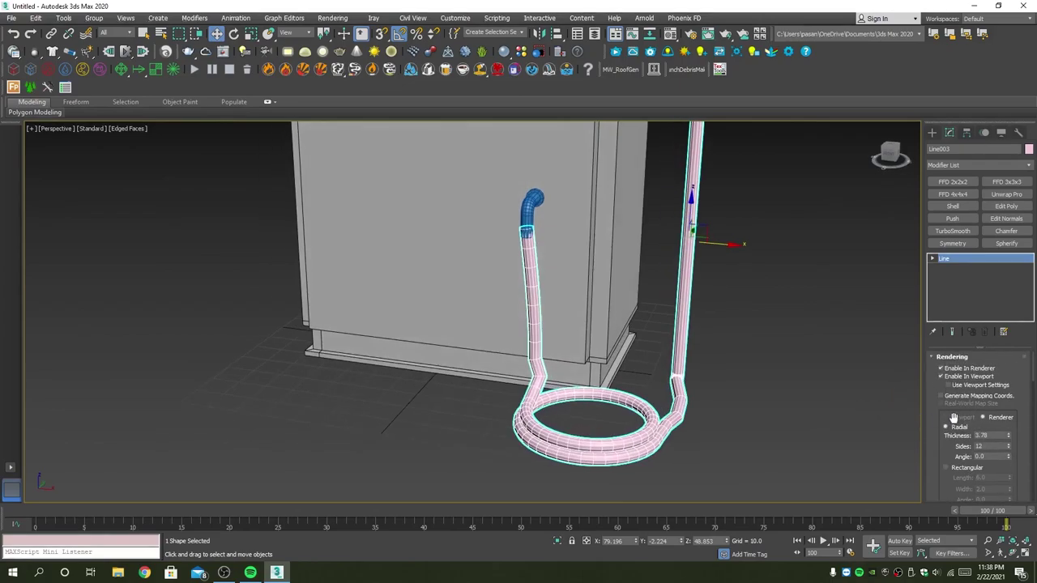
{"action": "left_click_drag", "start_coordinate": [1011, 438], "coordinate": [1011, 451]}
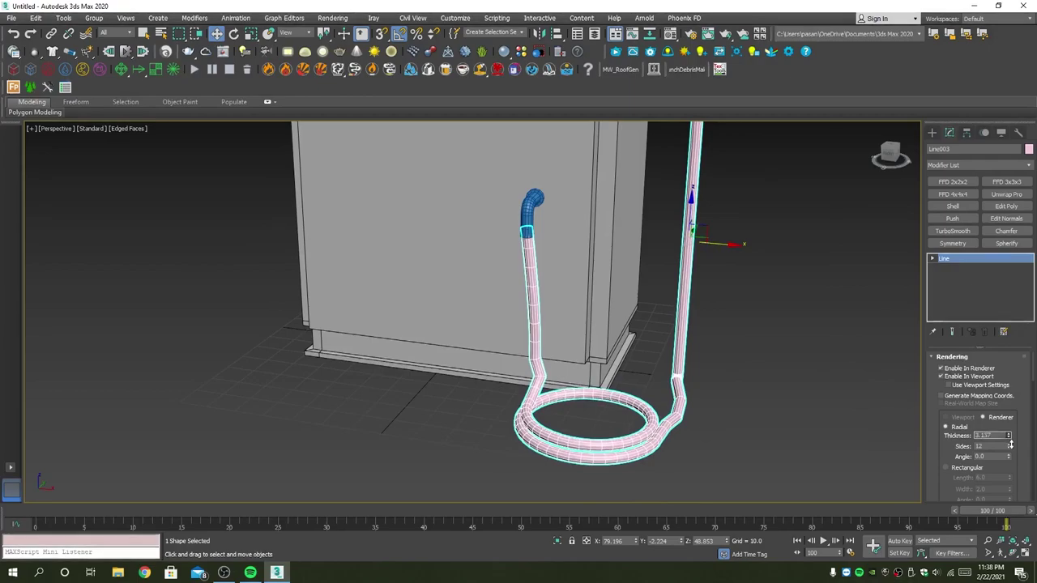
Move the hose line's top end point to sit just below the nozzle spout.
{"action": "mouse_move", "coordinate": [648, 381]}
{"action": "middle_mouse_down", "text": "alt"}
{"action": "mouse_move", "coordinate": [646, 438]}
{"action": "mouse_move", "coordinate": [624, 440]}
{"action": "middle_mouse_up", "text": "alt"}
{"action": "scroll", "coordinate": [685, 231], "scroll_direction": "up", "scroll_amount": 3}
{"action": "scroll", "coordinate": [671, 265], "scroll_direction": "up", "scroll_amount": 2}
{"action": "mouse_move", "coordinate": [671, 264]}
{"action": "middle_mouse_down", "text": "alt"}
{"action": "mouse_move", "coordinate": [669, 279]}
{"action": "mouse_move", "coordinate": [695, 281]}
{"action": "mouse_move", "coordinate": [721, 320]}
{"action": "middle_mouse_up", "text": "alt"}
{"action": "scroll", "coordinate": [672, 289], "scroll_direction": "up", "scroll_amount": 2}
{"action": "scroll", "coordinate": [671, 289], "scroll_direction": "down", "scroll_amount": 2}
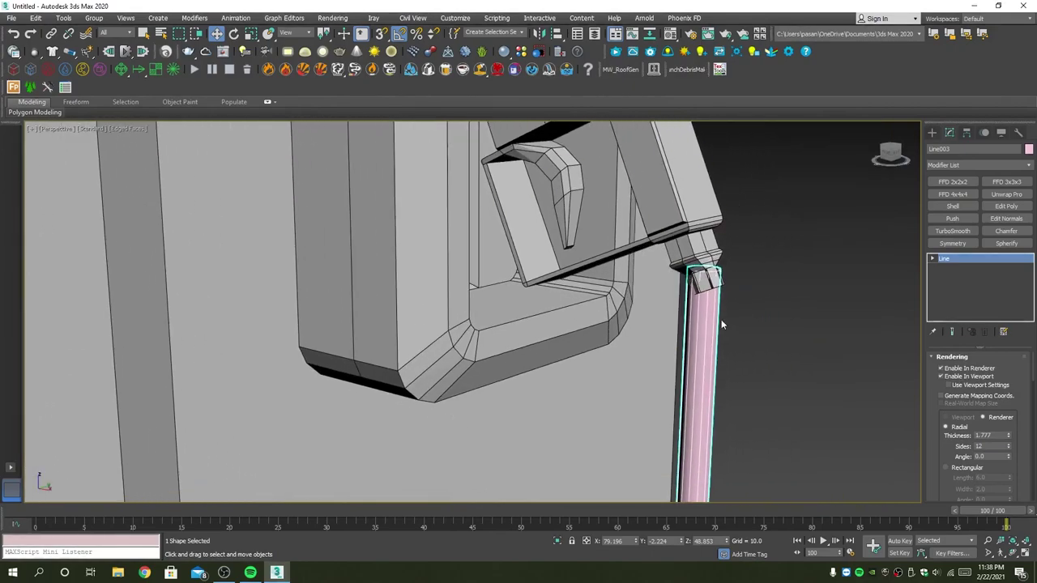
{"action": "left_click_drag", "start_coordinate": [764, 300], "coordinate": [677, 244]}
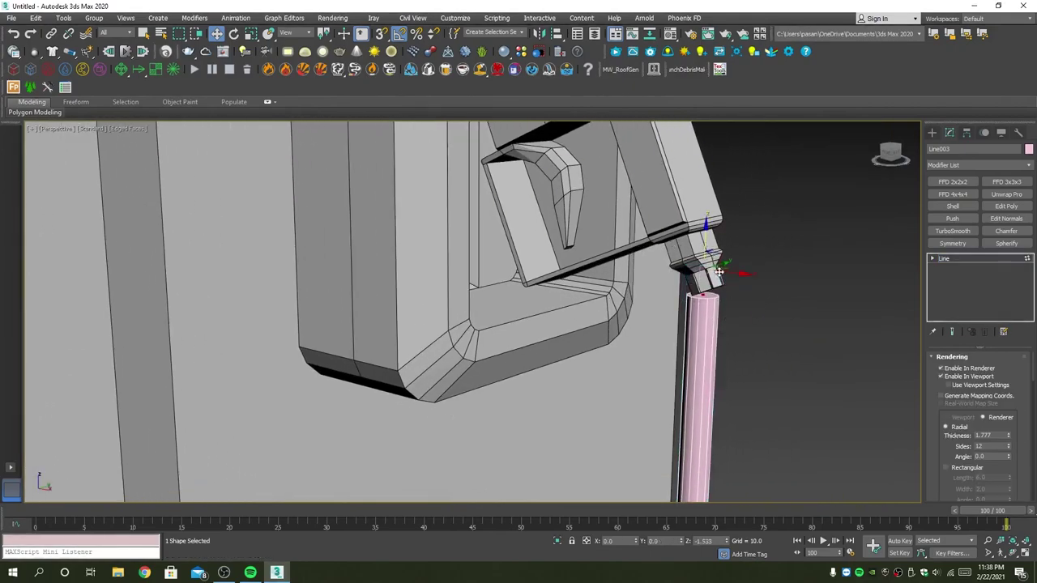
{"action": "mouse_move", "coordinate": [712, 279]}
{"action": "middle_mouse_down", "text": "alt"}
{"action": "mouse_move", "coordinate": [629, 299]}
{"action": "mouse_move", "coordinate": [737, 299]}
{"action": "mouse_move", "coordinate": [795, 265]}
{"action": "mouse_move", "coordinate": [785, 333]}
{"action": "mouse_move", "coordinate": [703, 295]}
{"action": "middle_mouse_up", "text": "alt"}
{"action": "scroll", "coordinate": [737, 299], "scroll_direction": "up", "scroll_amount": 2}
{"action": "mouse_move", "coordinate": [705, 291]}
{"action": "left_mouse_down"}
{"action": "mouse_move", "coordinate": [728, 337]}
{"action": "mouse_move", "coordinate": [753, 341]}
{"action": "left_mouse_up"}
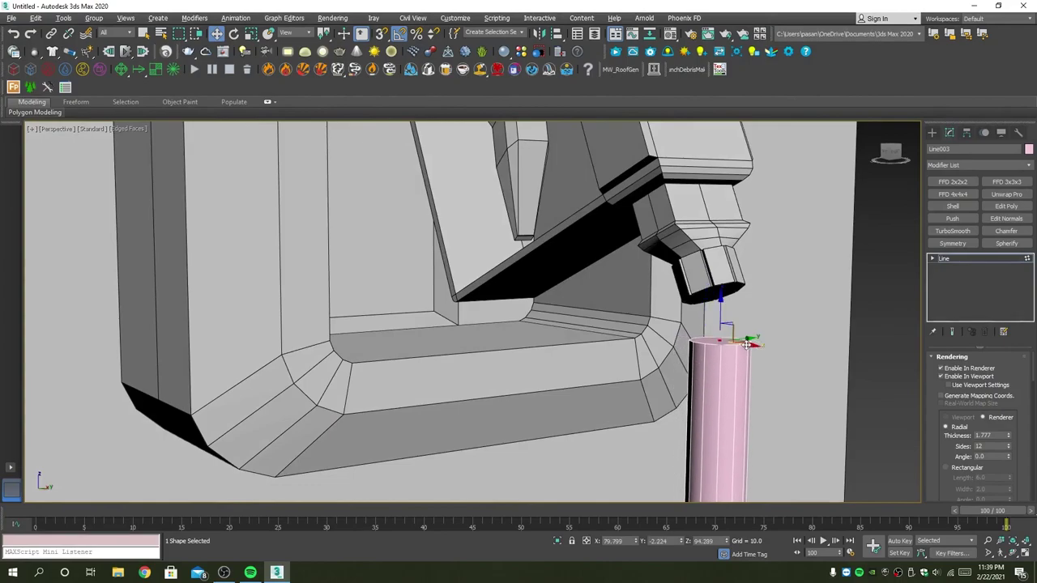
{"action": "mouse_move", "coordinate": [758, 343]}
{"action": "middle_mouse_down", "text": "alt"}
{"action": "mouse_move", "coordinate": [782, 342]}
{"action": "mouse_move", "coordinate": [771, 346]}
{"action": "middle_mouse_up", "text": "alt"}
{"action": "left_click_drag", "start_coordinate": [771, 346], "coordinate": [735, 331]}
{"action": "scroll", "coordinate": [734, 330], "scroll_direction": "up", "scroll_amount": 5}
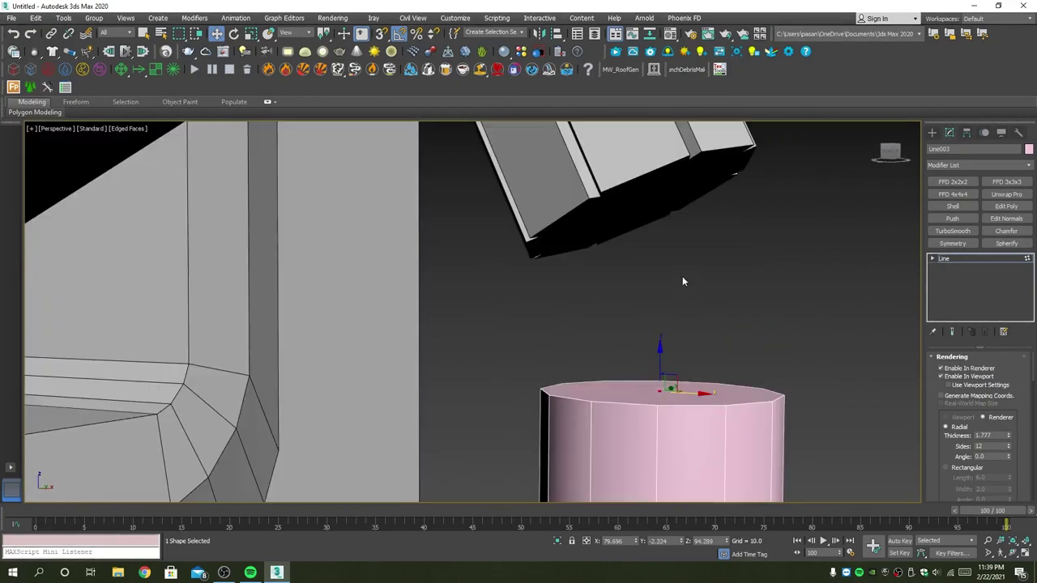
Extrude the spout's bottom face a short distance.
{"action": "left_click", "coordinate": [649, 191]}
{"action": "key", "text": "4"}
{"action": "left_click", "coordinate": [674, 205]}
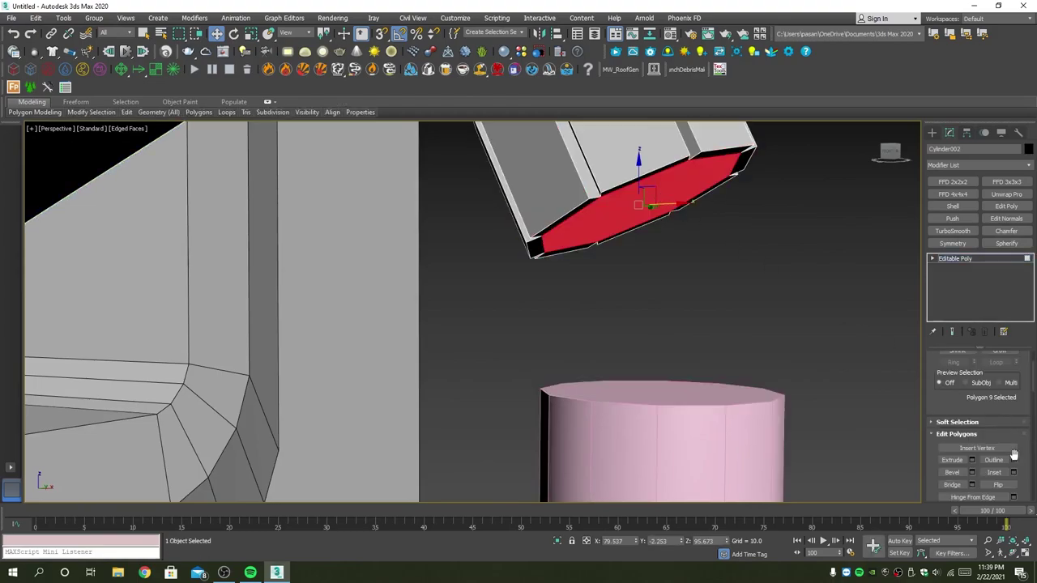
{"action": "scroll", "coordinate": [1018, 395], "scroll_direction": "up", "scroll_amount": 2}
{"action": "left_click", "coordinate": [1000, 383]}
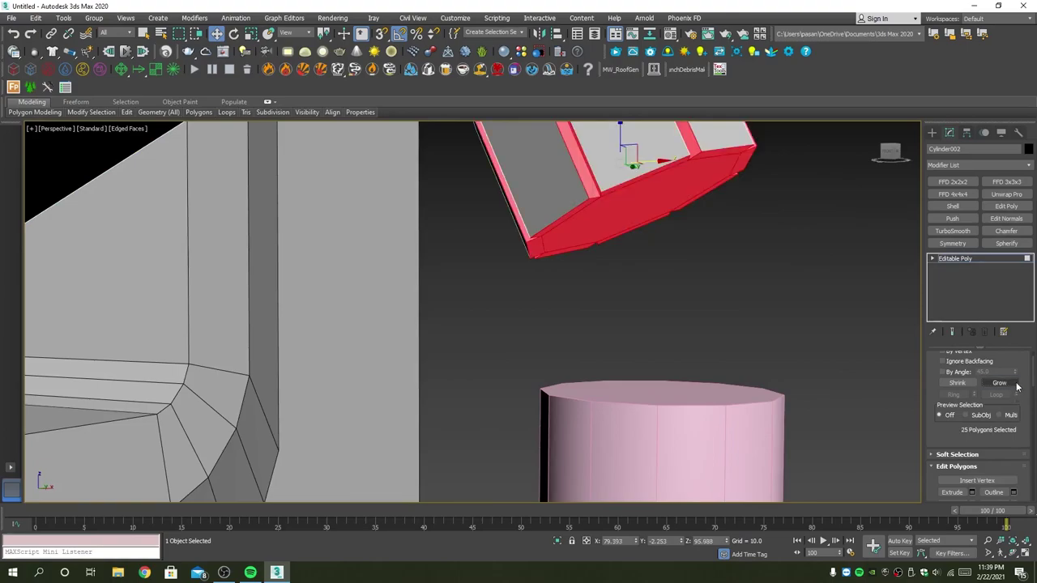
{"action": "key", "text": "ctrl+z"}
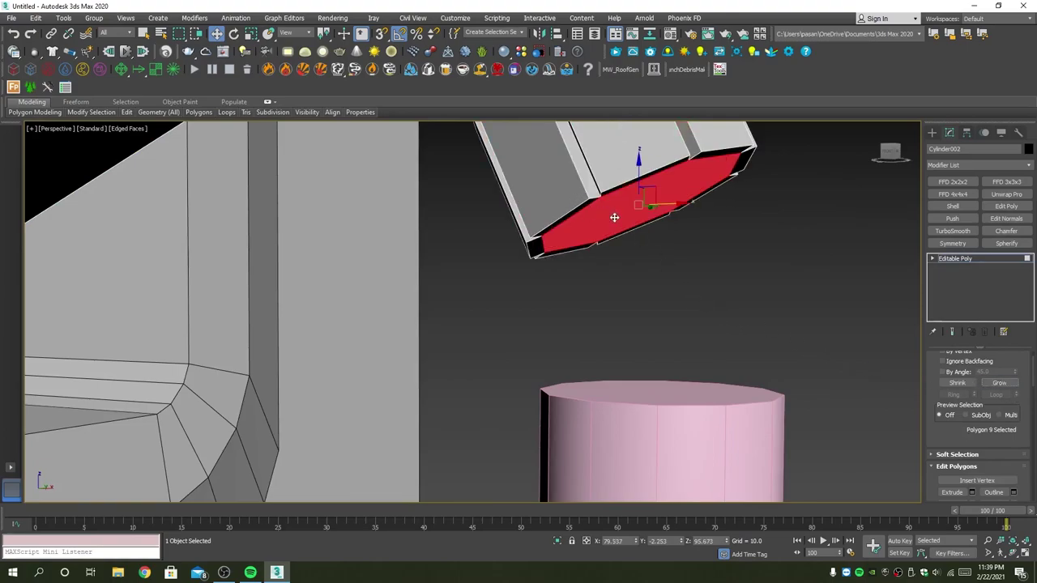
{"action": "scroll", "coordinate": [969, 389], "scroll_direction": "up", "scroll_amount": 2}
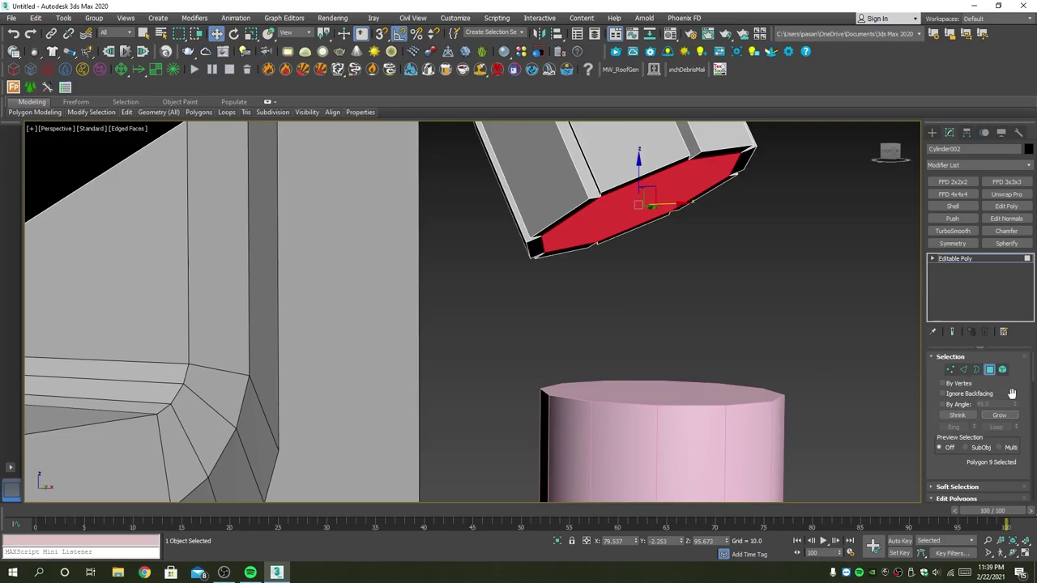
{"action": "scroll", "coordinate": [1012, 394], "scroll_direction": "down", "scroll_amount": 5}
{"action": "left_click", "coordinate": [972, 412]}
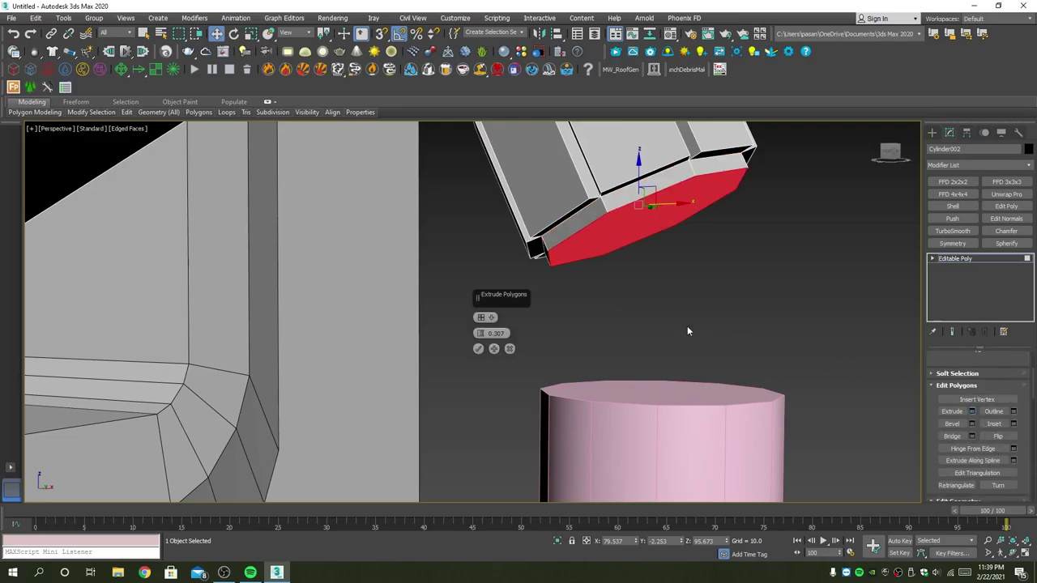
{"action": "left_click_drag", "start_coordinate": [480, 333], "coordinate": [495, 327]}
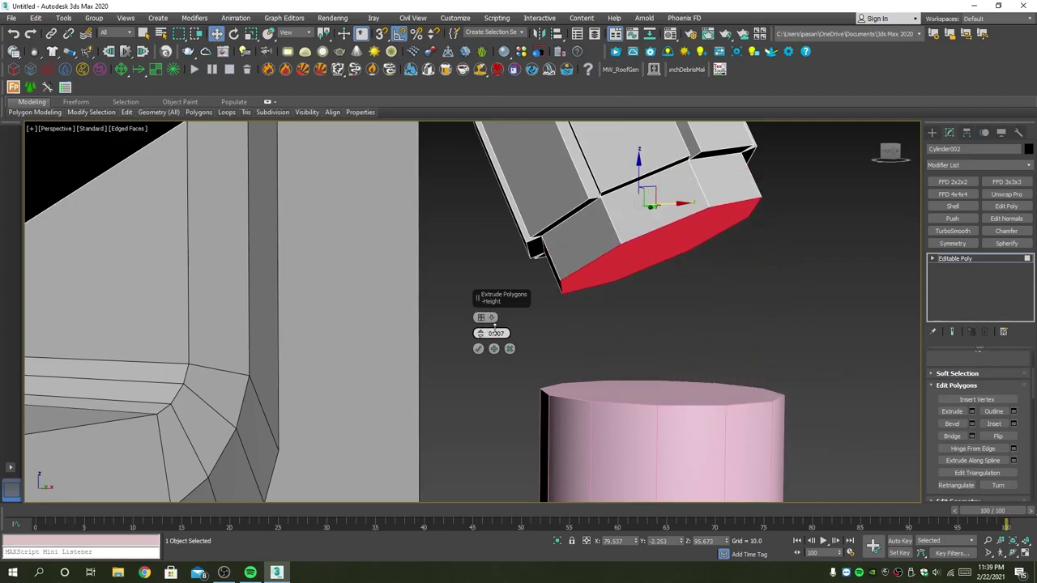
{"action": "left_click", "coordinate": [478, 350]}
Convert the hose to an Editable Poly and attach the spout to it.
{"action": "left_click", "coordinate": [720, 395]}
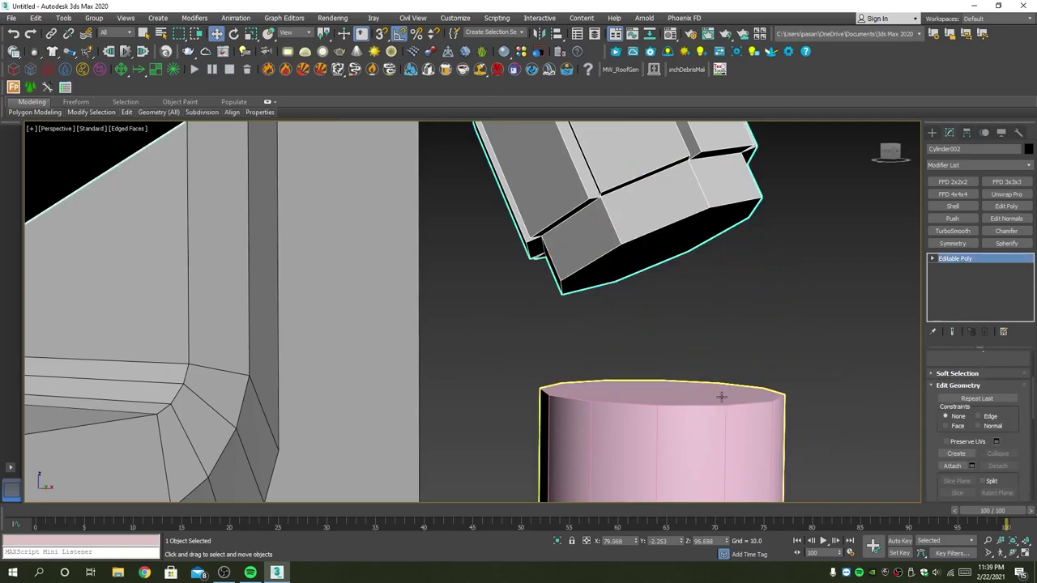
{"action": "right_click", "coordinate": [718, 394]}
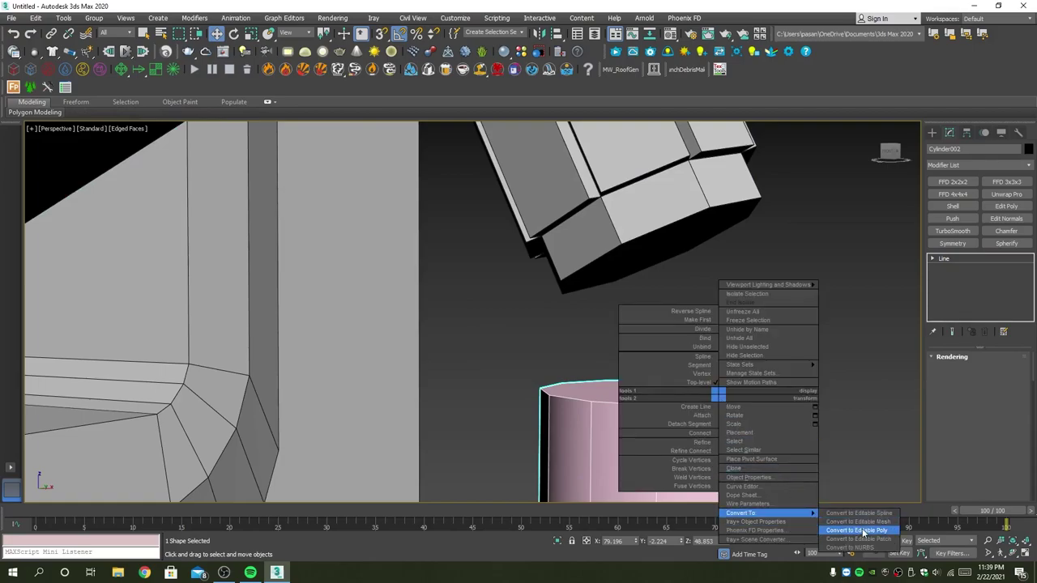
{"action": "left_click", "coordinate": [859, 530]}
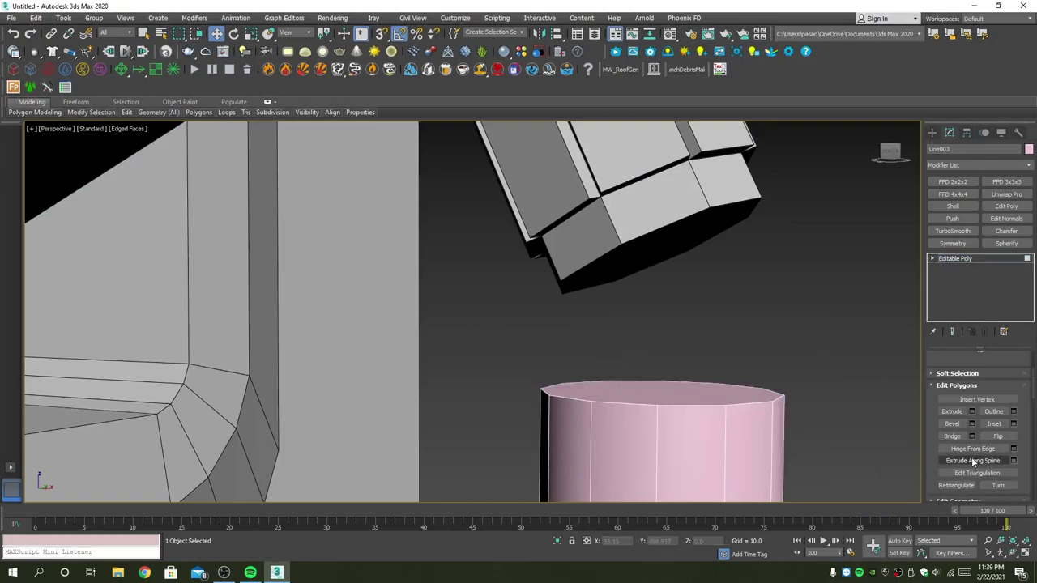
{"action": "scroll", "coordinate": [976, 437], "scroll_direction": "down", "scroll_amount": 3}
{"action": "left_click", "coordinate": [952, 484]}
{"action": "left_click", "coordinate": [709, 212]}
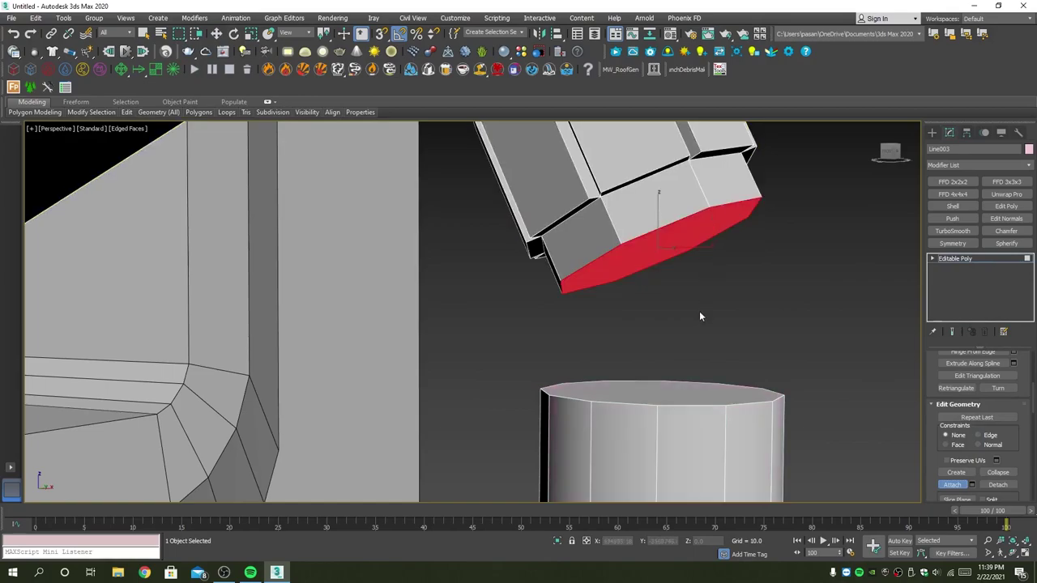
{"action": "left_click", "coordinate": [667, 391]}
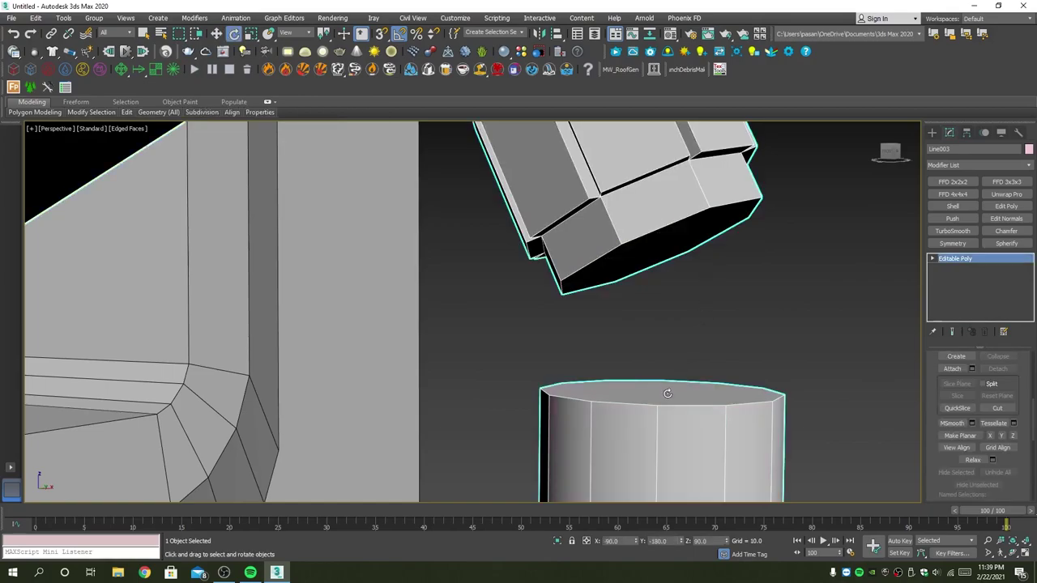
Select the hose's top face and bridge it to the spout's bottom.
{"action": "key", "text": "e"}
{"action": "key", "text": "q"}
{"action": "left_click", "coordinate": [668, 394]}
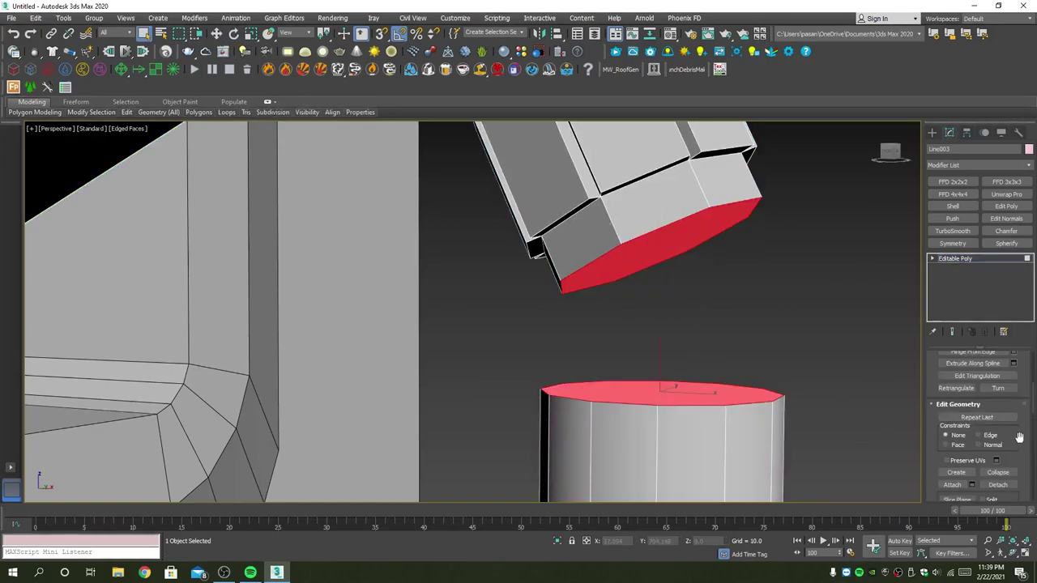
{"action": "scroll", "coordinate": [975, 430], "scroll_direction": "up", "scroll_amount": 2}
{"action": "scroll", "coordinate": [972, 393], "scroll_direction": "up", "scroll_amount": 2}
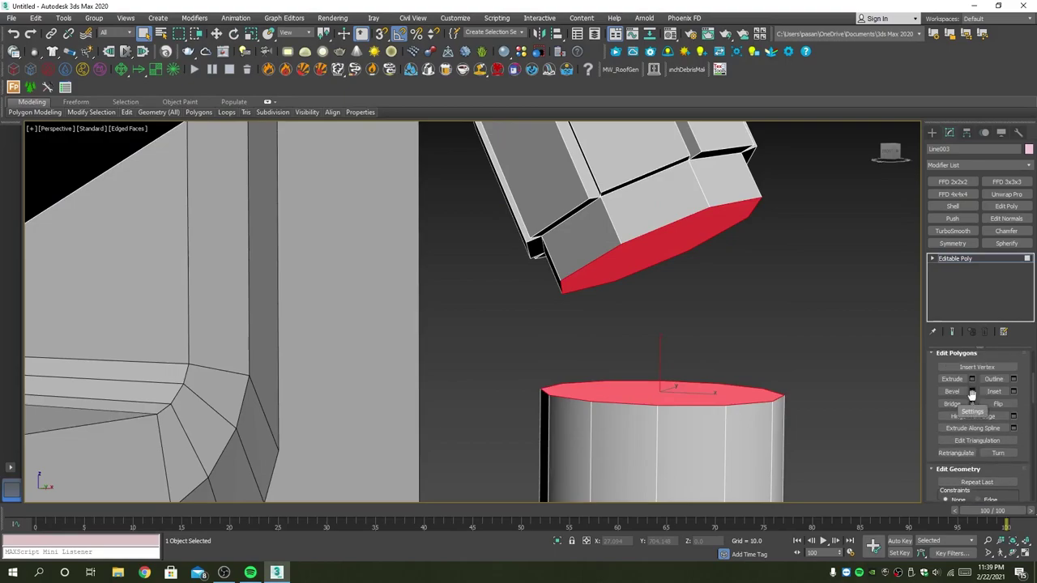
{"action": "left_click", "coordinate": [971, 403]}
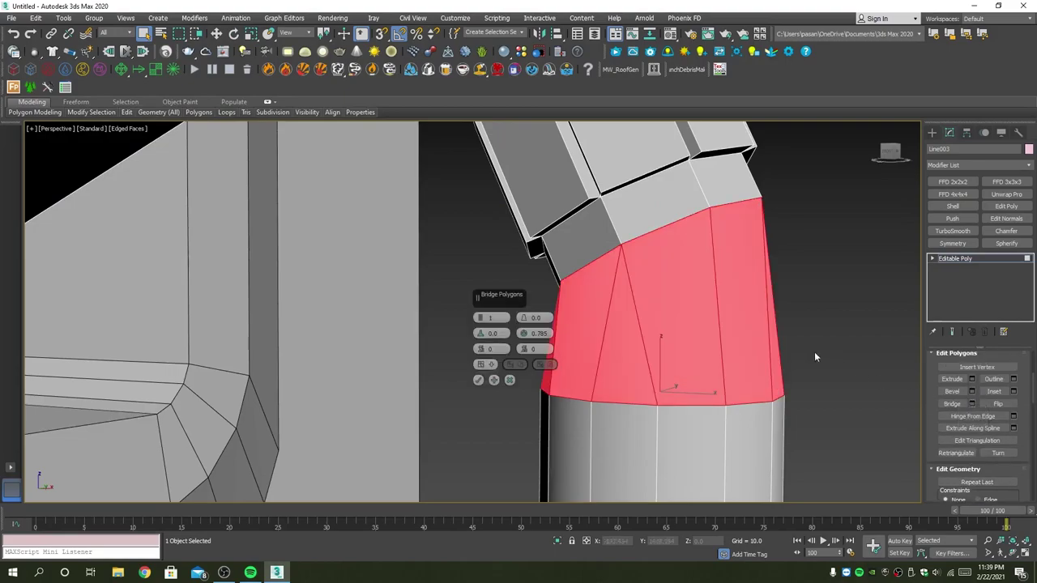
{"action": "scroll", "coordinate": [736, 302], "scroll_direction": "down", "scroll_amount": 3}
{"action": "middle_click_drag", "start_coordinate": [736, 302], "coordinate": [567, 334], "text": "alt"}
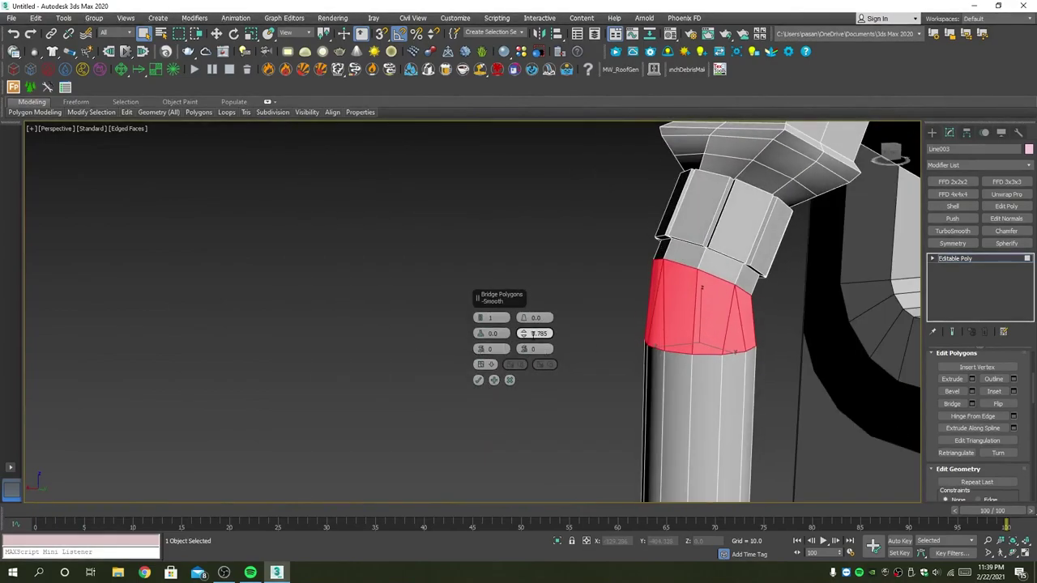
Test Bridge settings (smoothing 0, 3 segments, twist tried and reset), then cancel the bridge.
{"action": "right_click", "coordinate": [525, 333]}
{"action": "left_click_drag", "start_coordinate": [525, 348], "coordinate": [526, 349]}
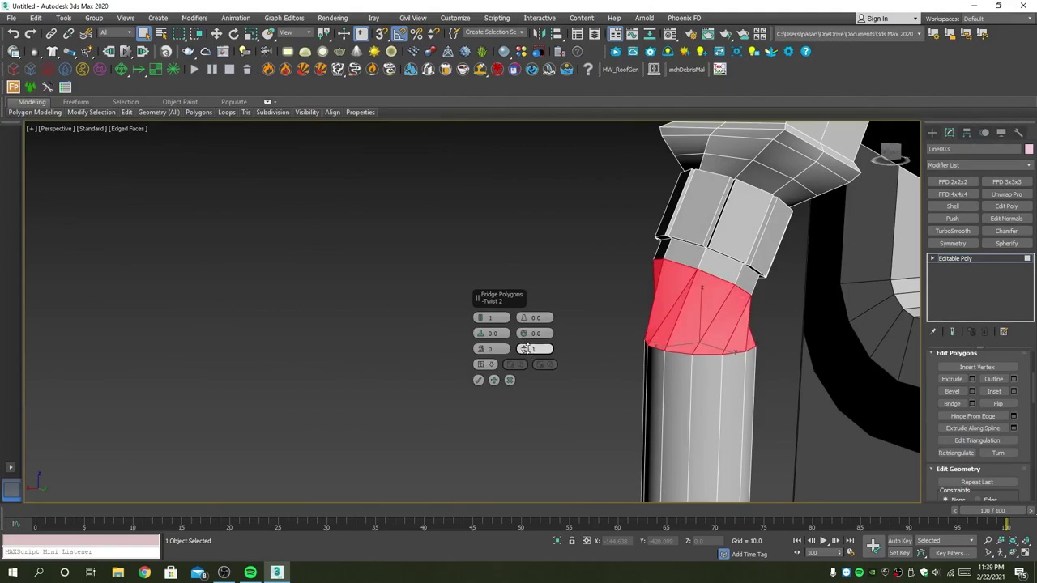
{"action": "scroll", "coordinate": [809, 321], "scroll_direction": "down", "scroll_amount": 2}
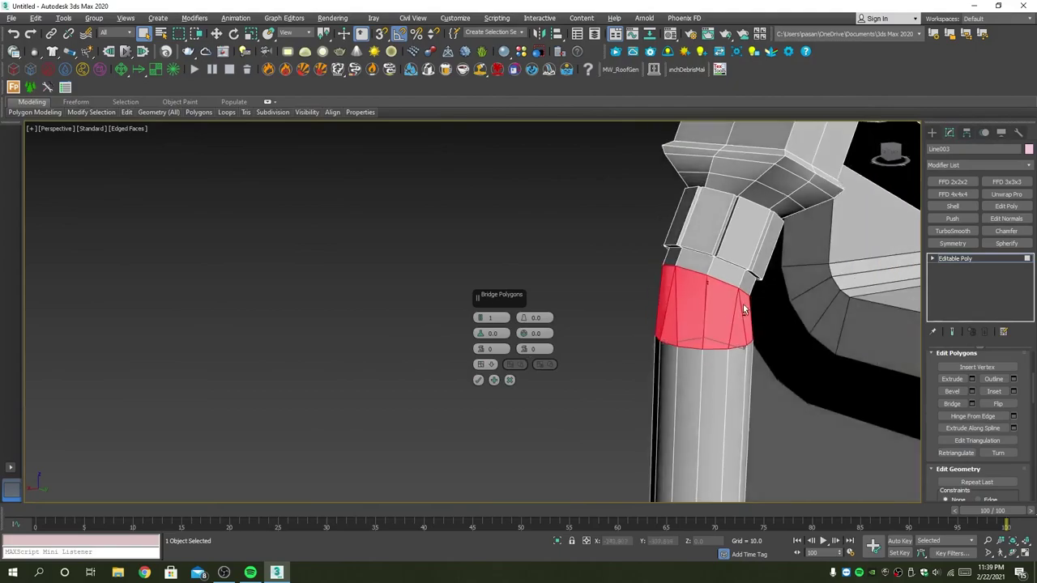
{"action": "mouse_move", "coordinate": [809, 321]}
{"action": "middle_mouse_down", "text": "alt"}
{"action": "mouse_move", "coordinate": [877, 297]}
{"action": "mouse_move", "coordinate": [916, 302]}
{"action": "middle_mouse_up", "text": "alt"}
{"action": "scroll", "coordinate": [739, 299], "scroll_direction": "up", "scroll_amount": 2}
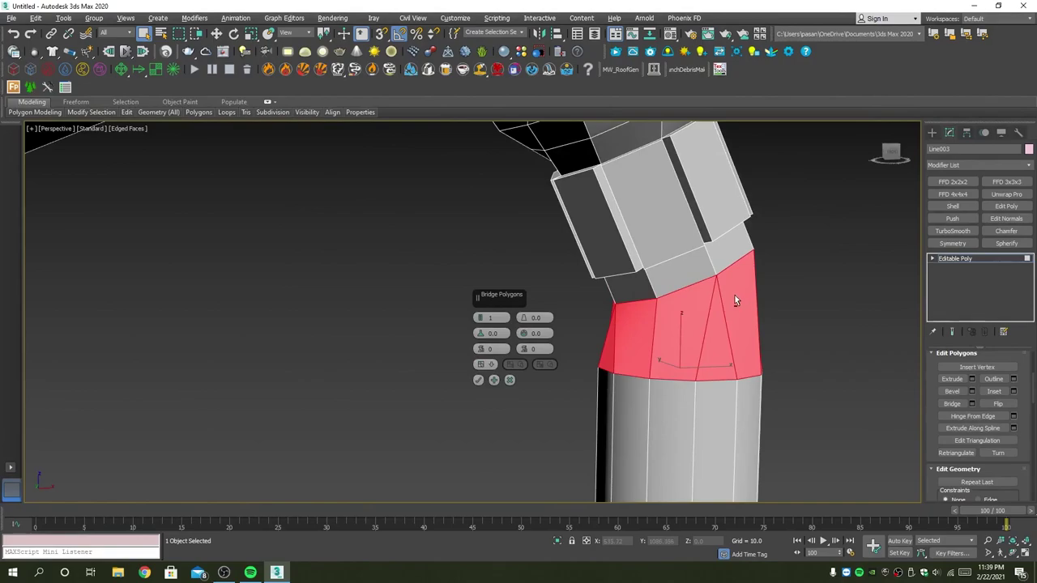
{"action": "middle_click_drag", "start_coordinate": [734, 298], "coordinate": [722, 315], "text": "alt"}
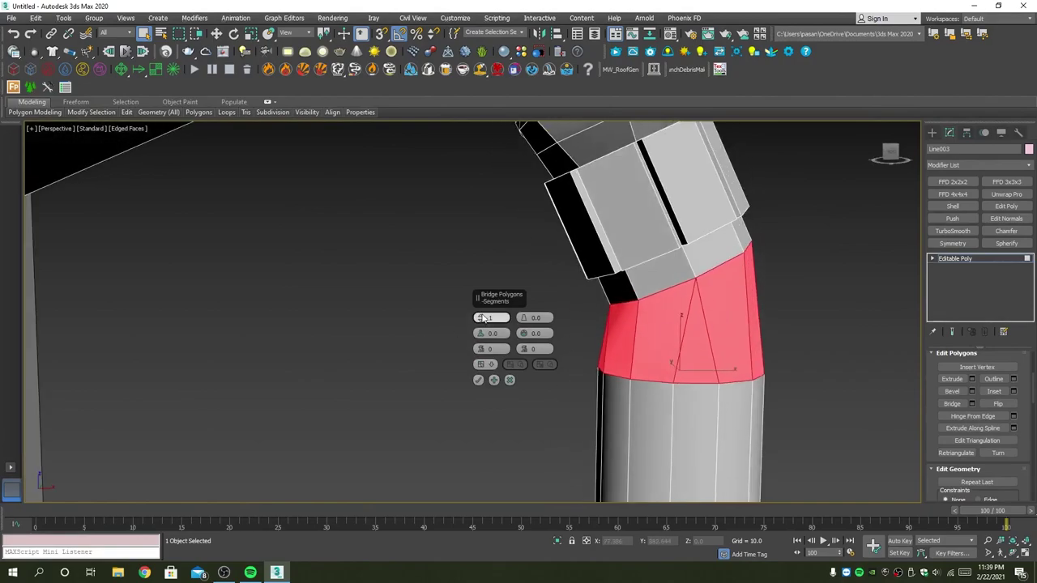
{"action": "left_click_drag", "start_coordinate": [481, 318], "coordinate": [481, 312]}
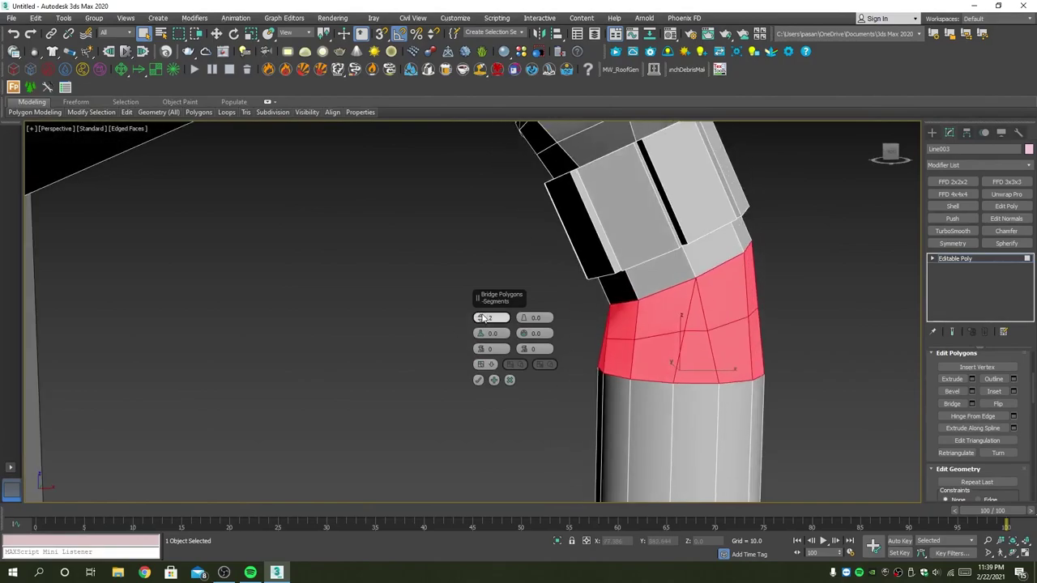
{"action": "left_click", "coordinate": [483, 365]}
{"action": "left_click", "coordinate": [483, 365]}
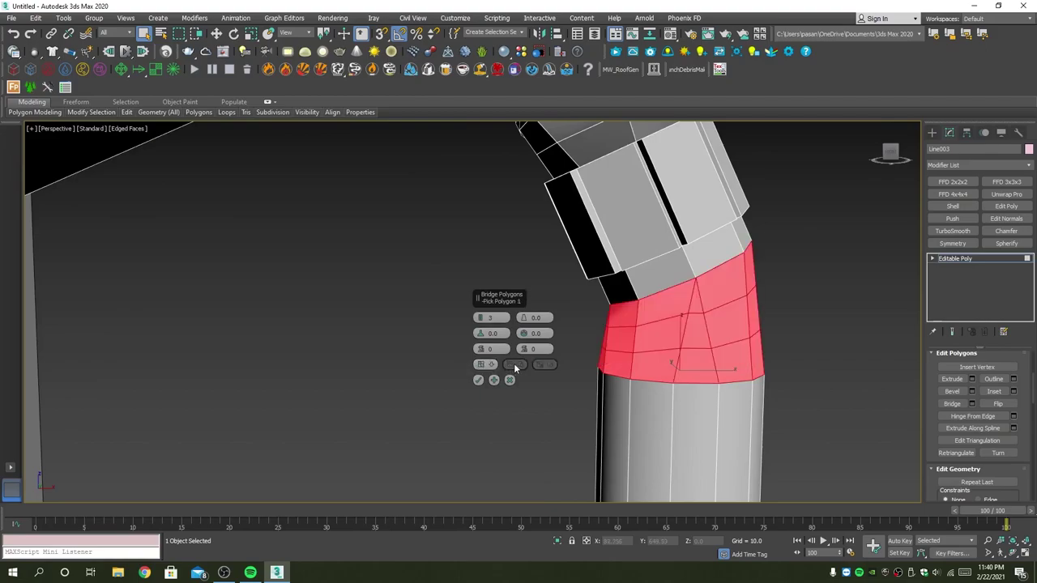
{"action": "left_click_drag", "start_coordinate": [527, 349], "coordinate": [525, 334]}
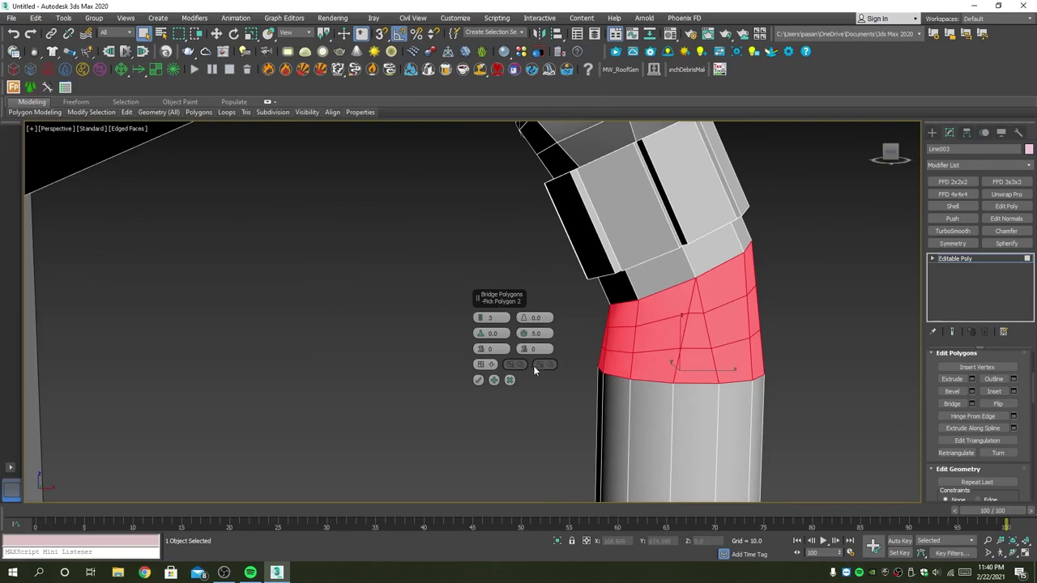
{"action": "left_click", "coordinate": [510, 380]}
{"action": "mouse_move", "coordinate": [720, 345]}
{"action": "middle_mouse_down", "text": "alt"}
{"action": "mouse_move", "coordinate": [678, 353]}
{"action": "mouse_move", "coordinate": [669, 369]}
{"action": "middle_mouse_up", "text": "alt"}
Target Weld the stray cylinder-top and apex vertices onto the upper octagon ring.
{"action": "key", "text": "semicolon"}
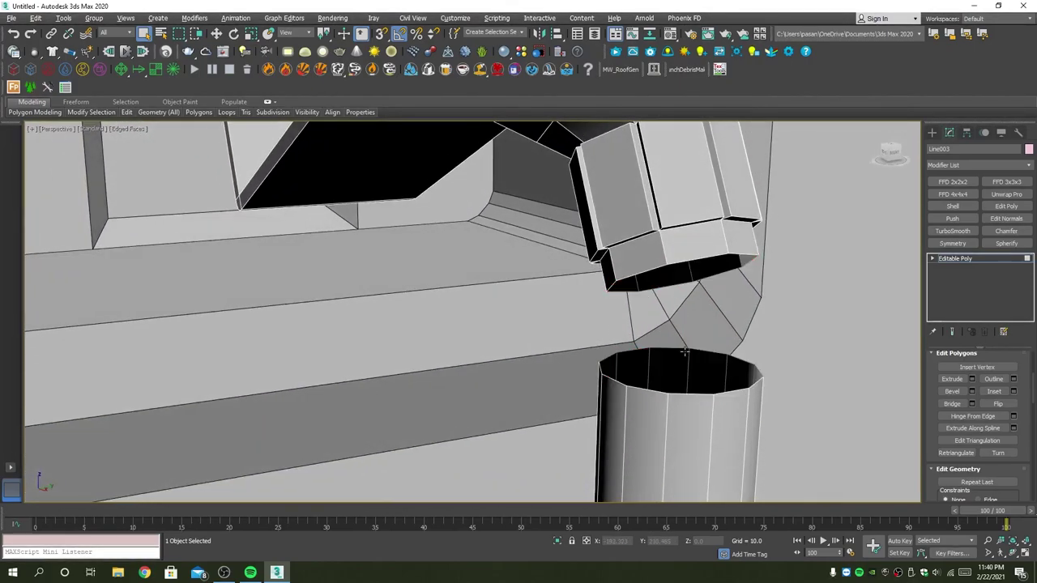
{"action": "key", "text": "2"}
{"action": "key", "text": "1"}
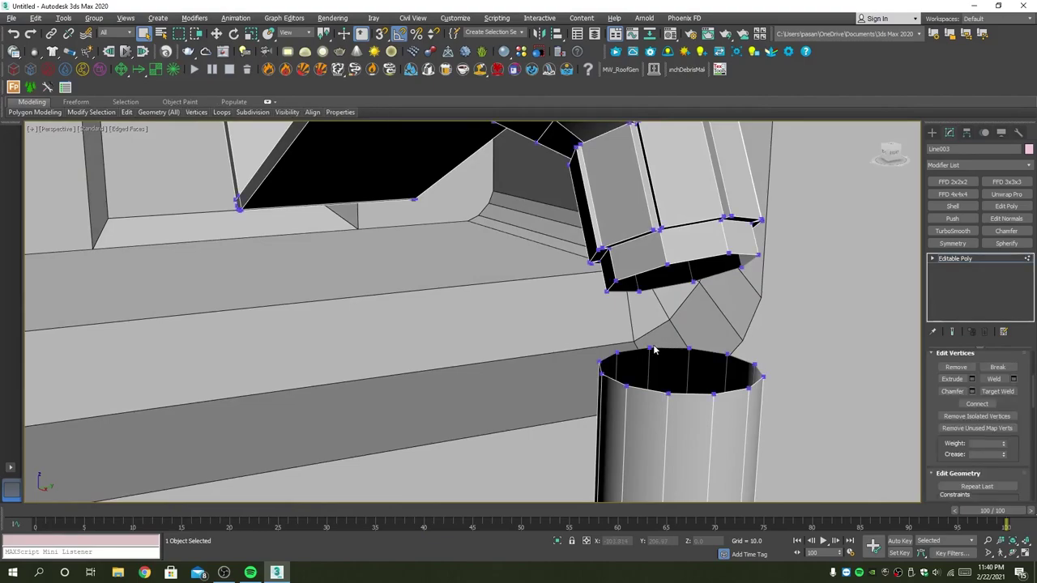
{"action": "left_click", "coordinate": [649, 346]}
{"action": "left_click", "coordinate": [639, 292], "text": "ctrl"}
{"action": "right_click", "coordinate": [649, 346]}
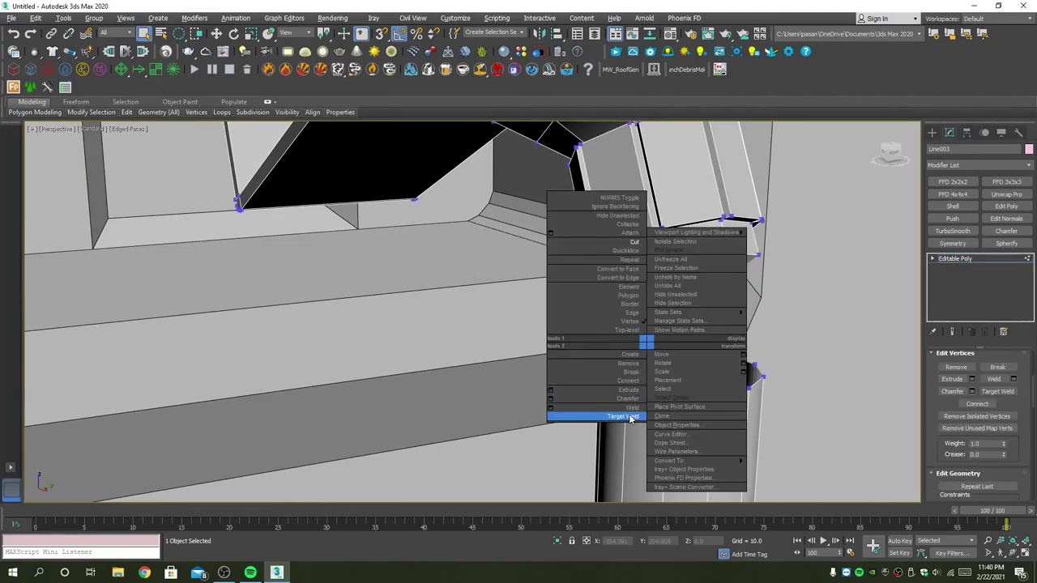
{"action": "left_click", "coordinate": [616, 413]}
{"action": "left_click", "coordinate": [640, 293]}
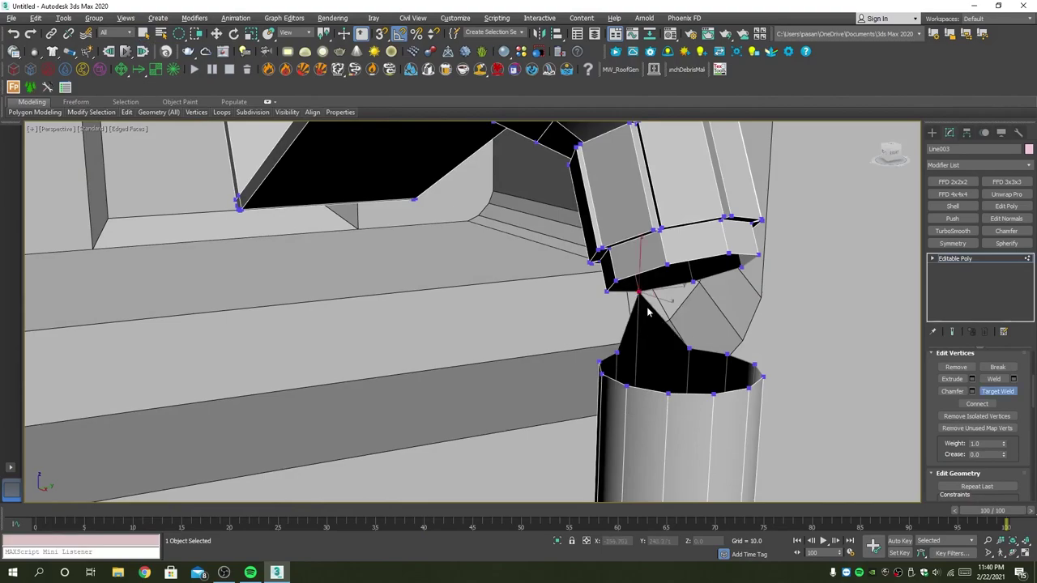
{"action": "middle_click_drag", "start_coordinate": [640, 292], "coordinate": [613, 334], "text": "alt"}
{"action": "middle_click_drag", "start_coordinate": [608, 348], "coordinate": [610, 354], "text": "alt"}
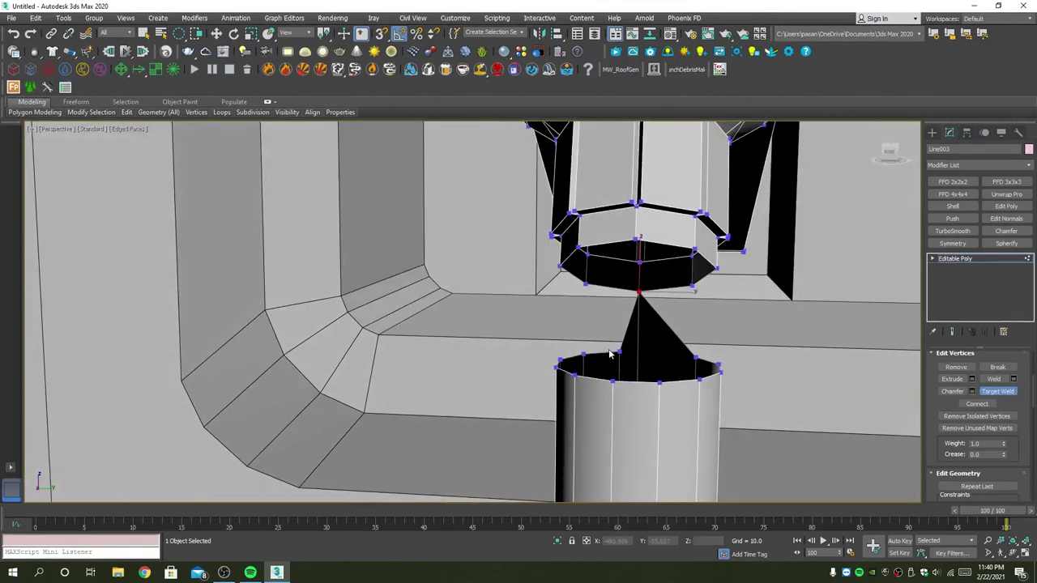
{"action": "left_click", "coordinate": [640, 290]}
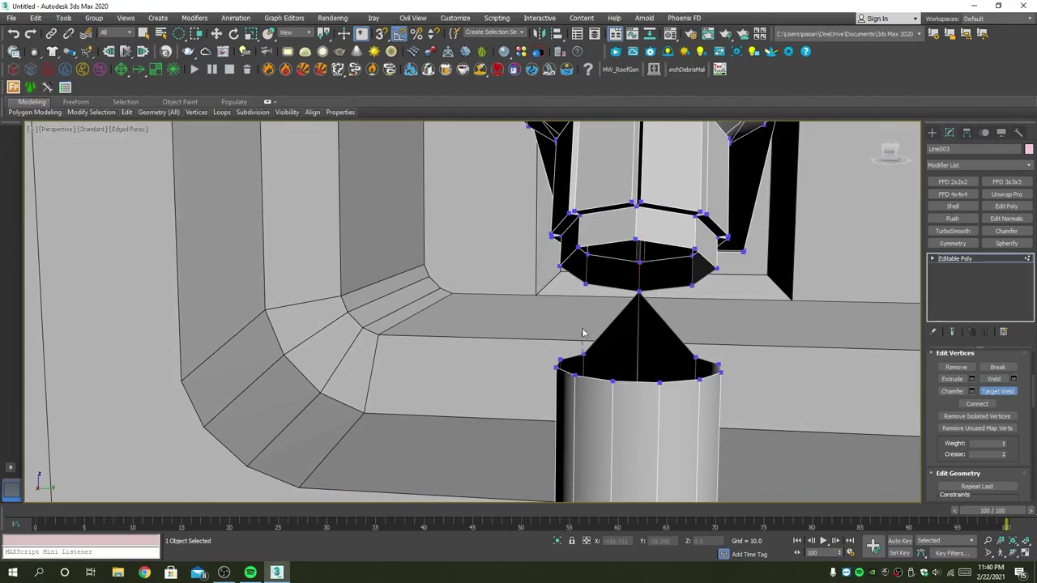
{"action": "left_click", "coordinate": [585, 285]}
Target Weld the lower stray vertex up onto the rod-joint vertex.
{"action": "mouse_move", "coordinate": [587, 289]}
{"action": "middle_mouse_down", "text": "alt"}
{"action": "mouse_move", "coordinate": [624, 259]}
{"action": "mouse_move", "coordinate": [636, 311]}
{"action": "mouse_move", "coordinate": [624, 267]}
{"action": "middle_mouse_up", "text": "alt"}
{"action": "scroll", "coordinate": [664, 277], "scroll_direction": "up", "scroll_amount": 3}
{"action": "scroll", "coordinate": [648, 290], "scroll_direction": "up", "scroll_amount": 2}
{"action": "scroll", "coordinate": [648, 290], "scroll_direction": "down", "scroll_amount": 5}
{"action": "key", "text": "w"}
{"action": "scroll", "coordinate": [624, 268], "scroll_direction": "down", "scroll_amount": 5}
{"action": "scroll", "coordinate": [620, 252], "scroll_direction": "up", "scroll_amount": 3}
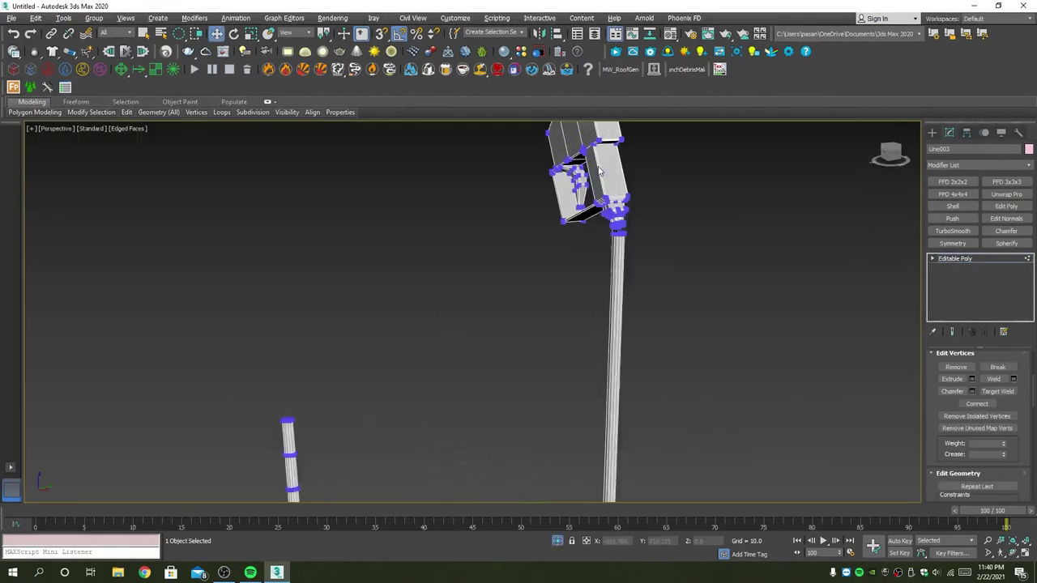
{"action": "scroll", "coordinate": [618, 243], "scroll_direction": "up", "scroll_amount": 2}
{"action": "scroll", "coordinate": [619, 243], "scroll_direction": "up", "scroll_amount": 5}
{"action": "scroll", "coordinate": [653, 324], "scroll_direction": "down", "scroll_amount": 2}
{"action": "scroll", "coordinate": [653, 324], "scroll_direction": "down", "scroll_amount": 1}
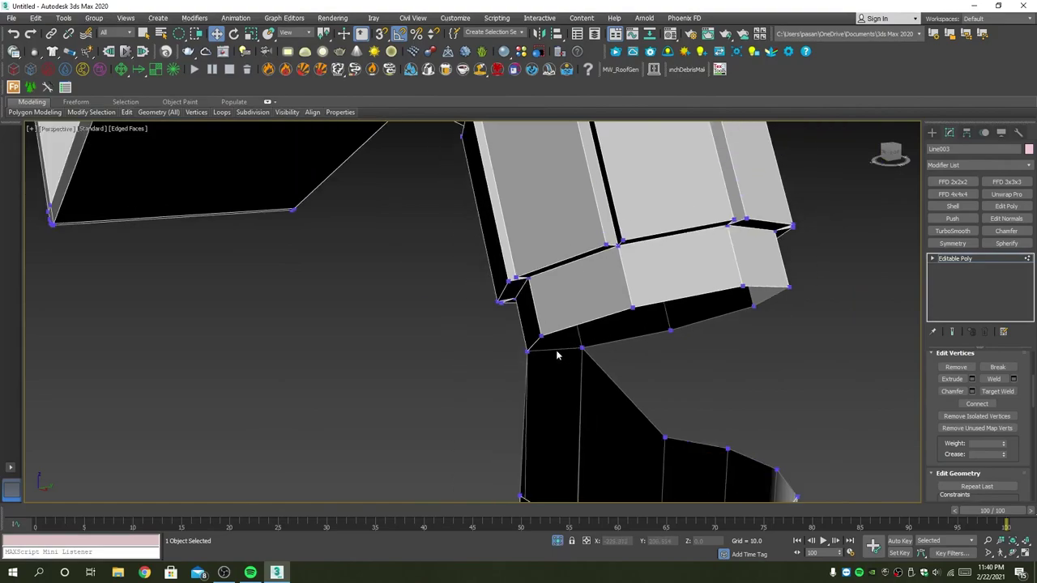
{"action": "key", "text": "q"}
{"action": "left_click", "coordinate": [526, 351]}
{"action": "middle_click_drag", "start_coordinate": [477, 359], "coordinate": [589, 464], "text": "alt"}
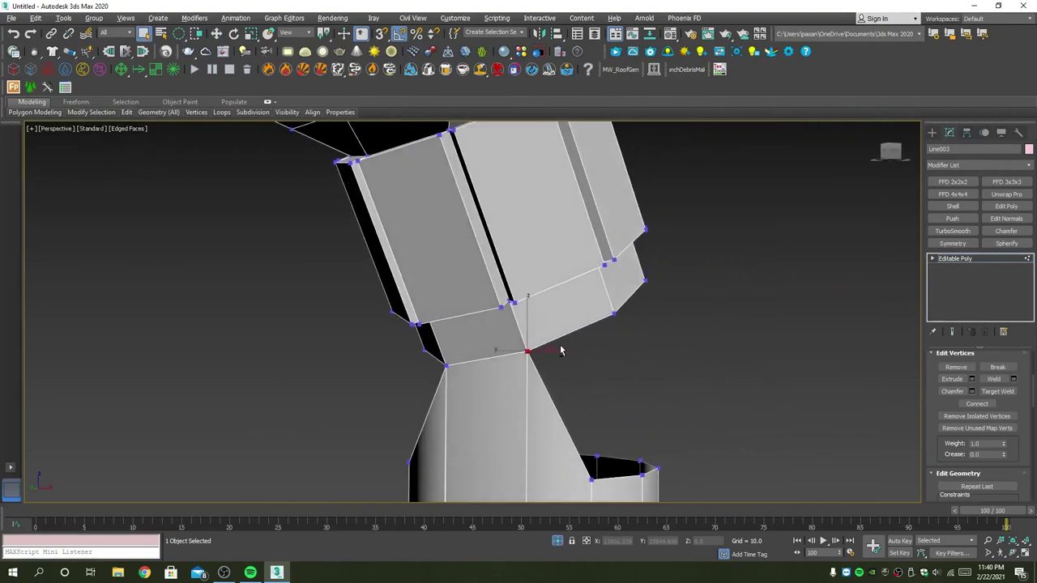
{"action": "left_click", "coordinate": [590, 478]}
{"action": "right_click", "coordinate": [590, 478]}
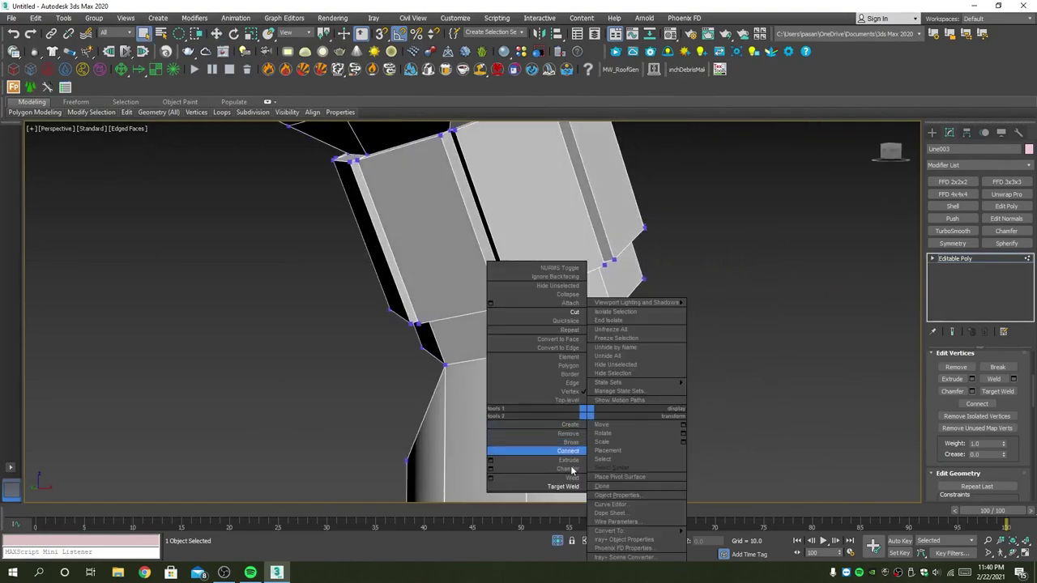
{"action": "left_click", "coordinate": [567, 480]}
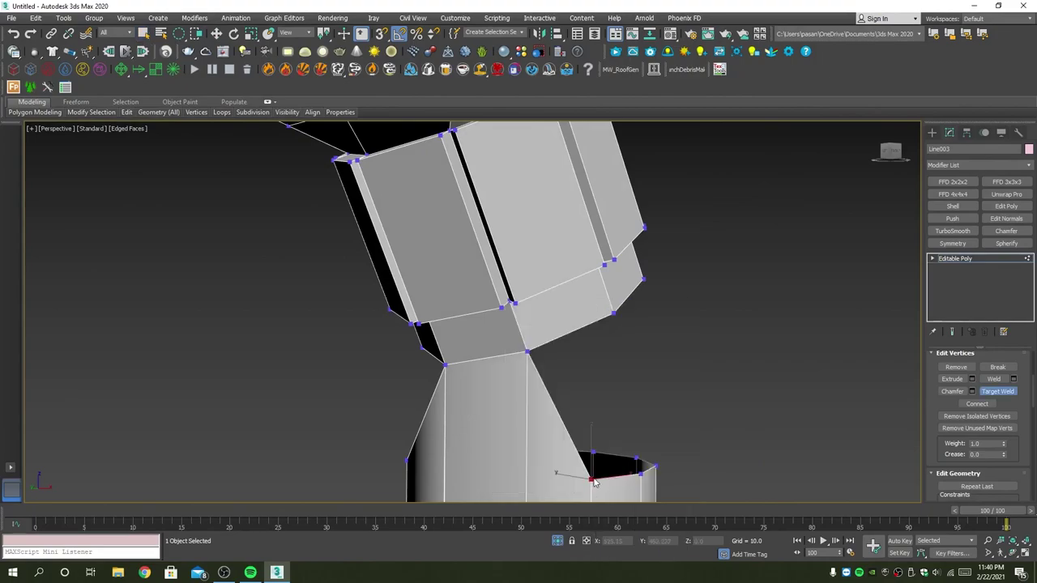
{"action": "left_click", "coordinate": [612, 312]}
{"action": "mouse_move", "coordinate": [613, 313]}
{"action": "middle_mouse_down", "text": "alt"}
{"action": "mouse_move", "coordinate": [641, 343]}
{"action": "mouse_move", "coordinate": [565, 350]}
{"action": "middle_mouse_up", "text": "alt"}
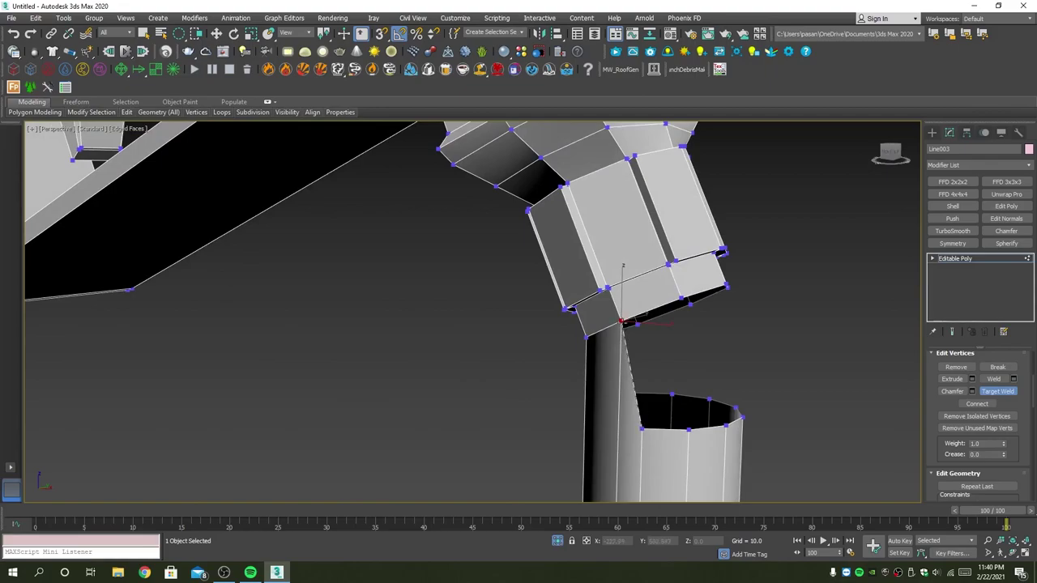
Check the cleaned joint near the vertical rod and return to object level.
{"action": "mouse_move", "coordinate": [622, 323]}
{"action": "middle_mouse_down", "text": "alt"}
{"action": "mouse_move", "coordinate": [724, 233]}
{"action": "mouse_move", "coordinate": [695, 301]}
{"action": "middle_mouse_up", "text": "alt"}
{"action": "scroll", "coordinate": [694, 227], "scroll_direction": "down", "scroll_amount": 3}
{"action": "key", "text": "w"}
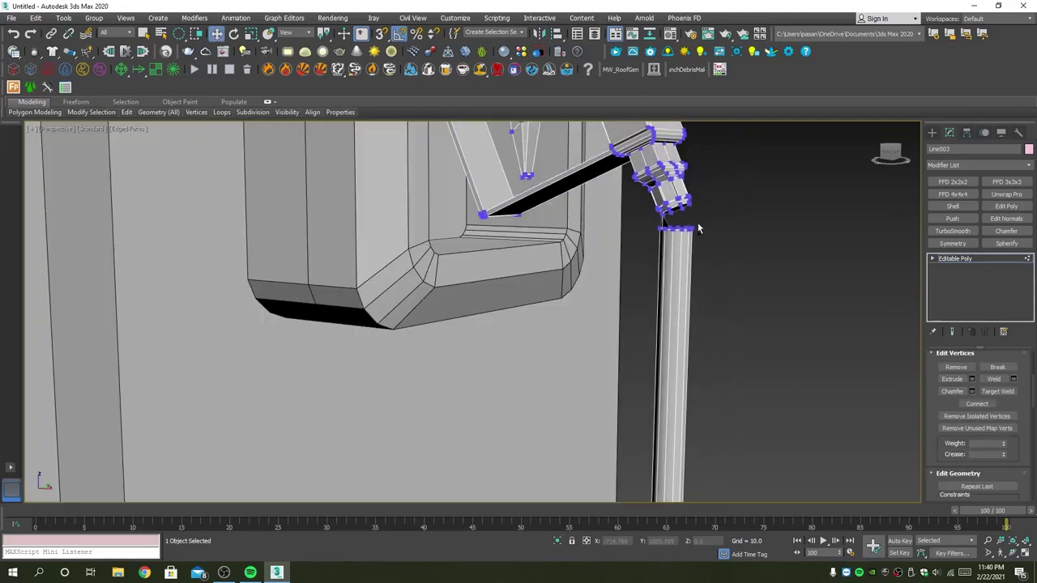
{"action": "middle_click_drag", "start_coordinate": [694, 224], "coordinate": [690, 220], "text": "alt"}
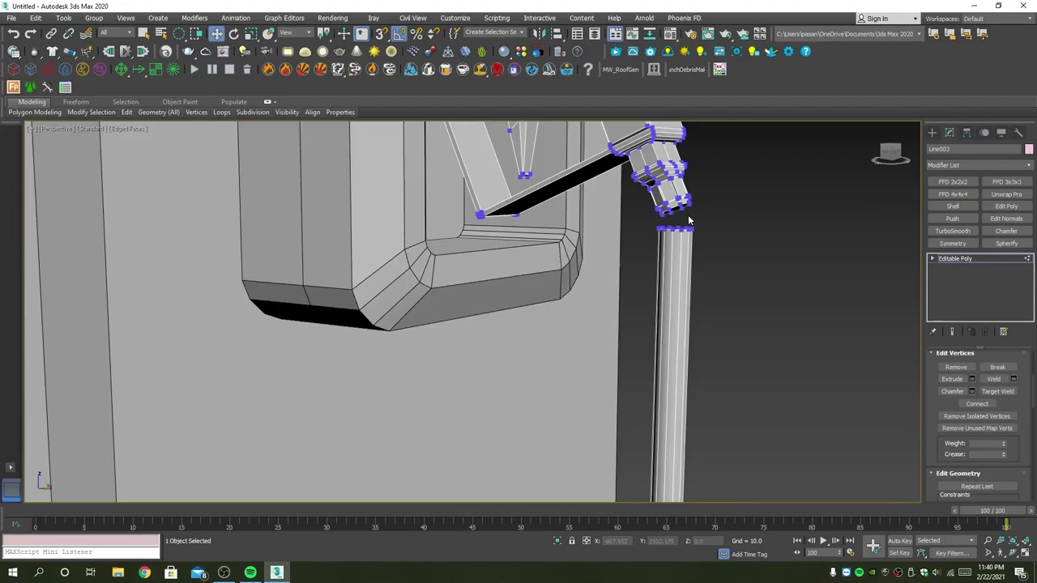
{"action": "scroll", "coordinate": [689, 220], "scroll_direction": "up", "scroll_amount": 2}
{"action": "scroll", "coordinate": [687, 216], "scroll_direction": "up", "scroll_amount": 3}
{"action": "scroll", "coordinate": [685, 212], "scroll_direction": "down", "scroll_amount": 5}
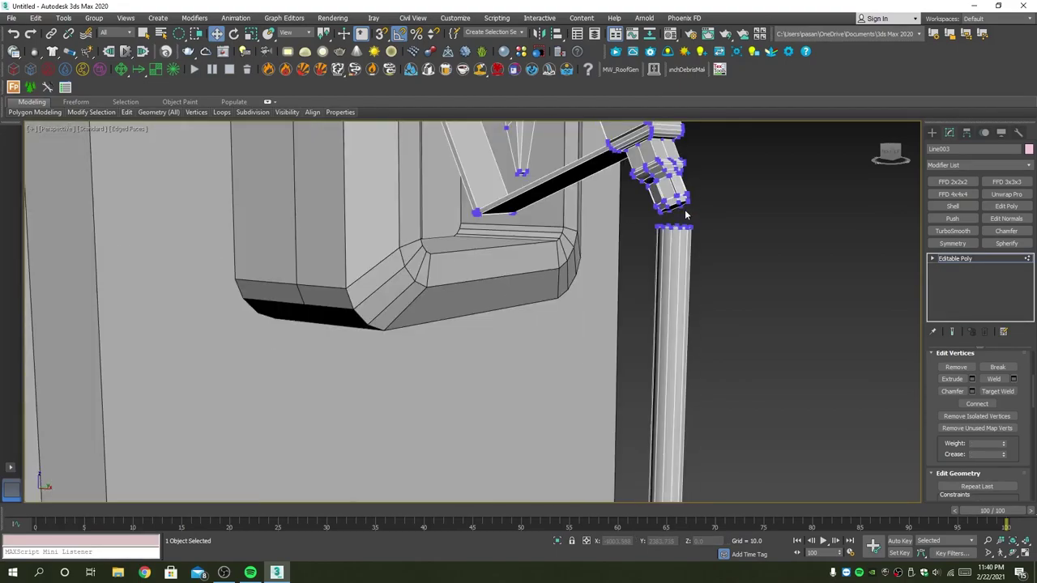
{"action": "scroll", "coordinate": [685, 213], "scroll_direction": "up", "scroll_amount": 2}
{"action": "middle_click_drag", "start_coordinate": [682, 206], "coordinate": [663, 264]}
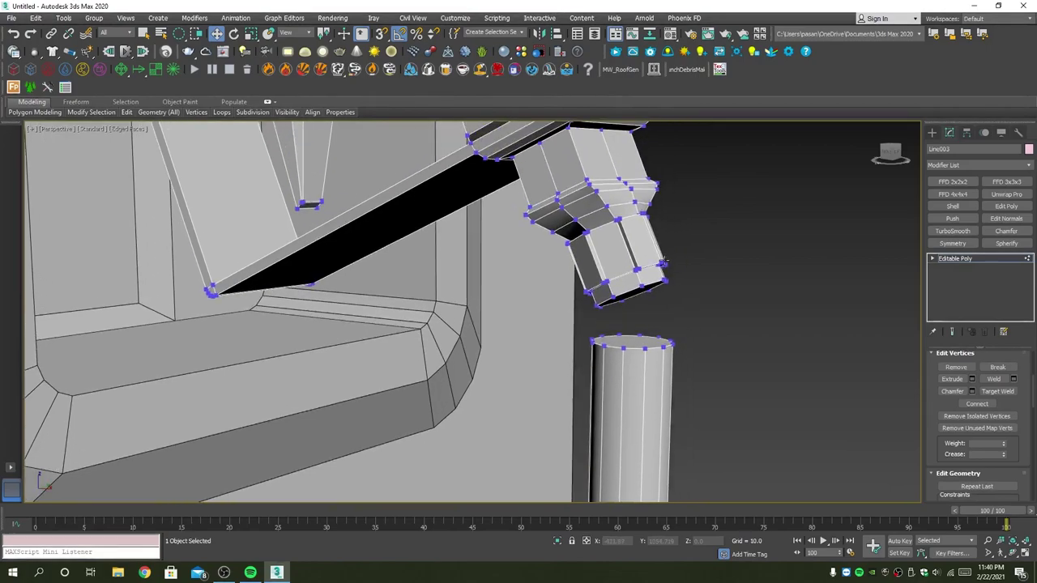
{"action": "key", "text": "1"}
{"action": "scroll", "coordinate": [667, 307], "scroll_direction": "up", "scroll_amount": 5}
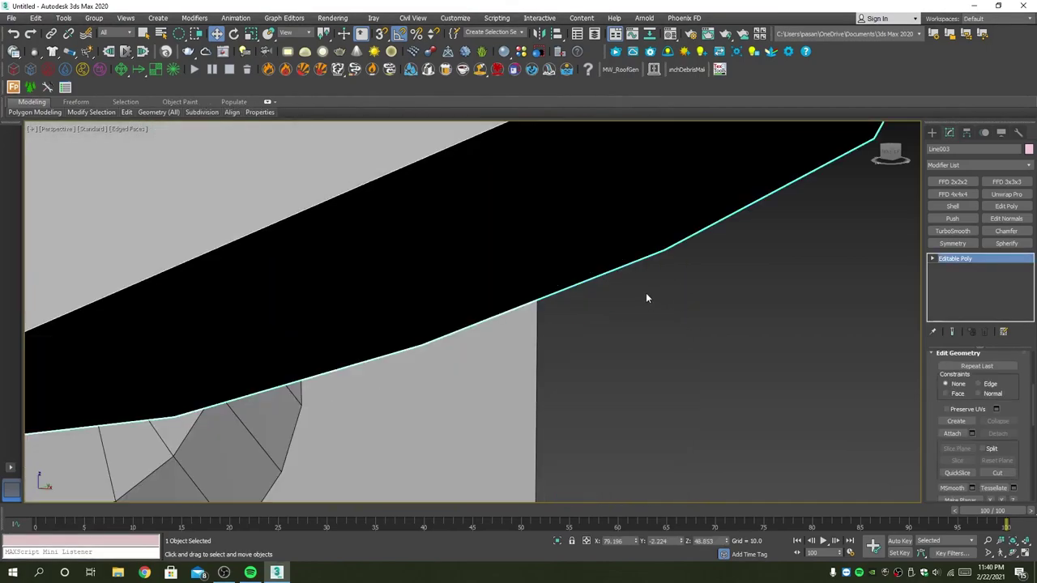
{"action": "scroll", "coordinate": [645, 292], "scroll_direction": "down", "scroll_amount": 6}
{"action": "scroll", "coordinate": [640, 287], "scroll_direction": "up", "scroll_amount": 2}
{"action": "scroll", "coordinate": [641, 287], "scroll_direction": "up", "scroll_amount": 1}
{"action": "scroll", "coordinate": [641, 287], "scroll_direction": "up", "scroll_amount": 1}
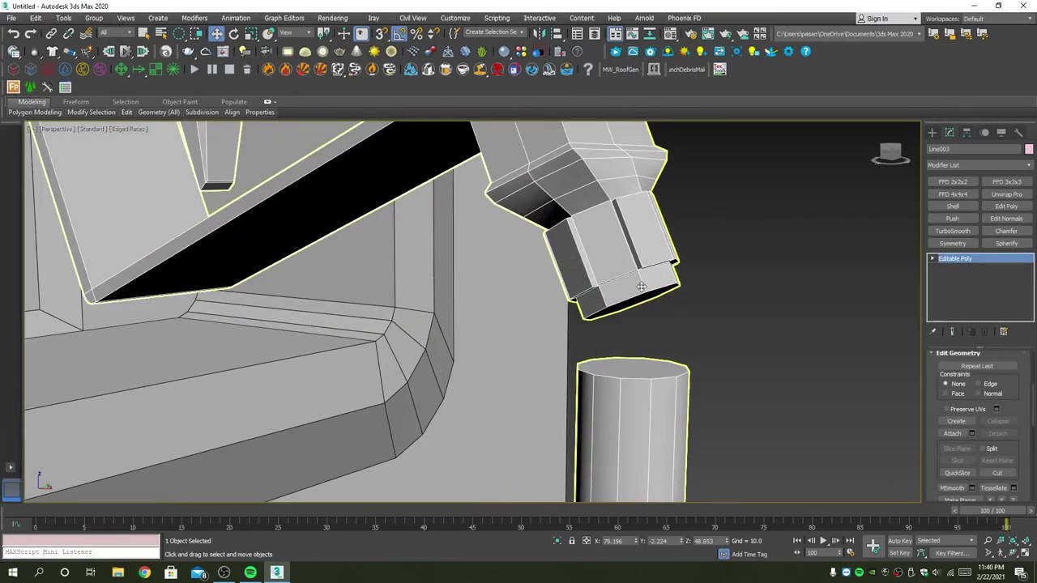
Extrude the upper piece's bottom ring faces about 1.7 units.
{"action": "middle_click_drag", "start_coordinate": [641, 287], "coordinate": [640, 295], "text": "alt"}
{"action": "key", "text": "4"}
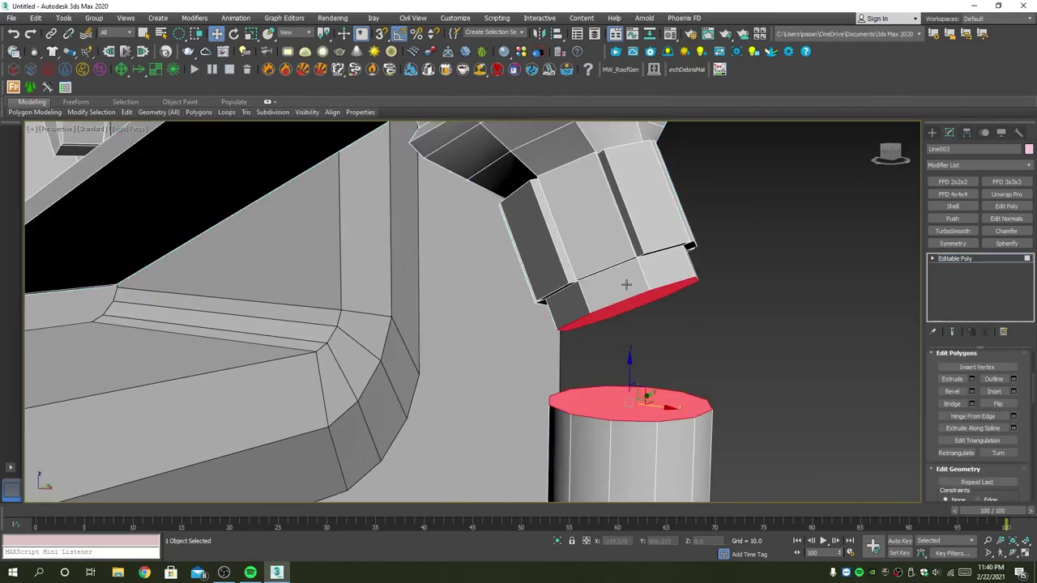
{"action": "left_click", "coordinate": [653, 272]}
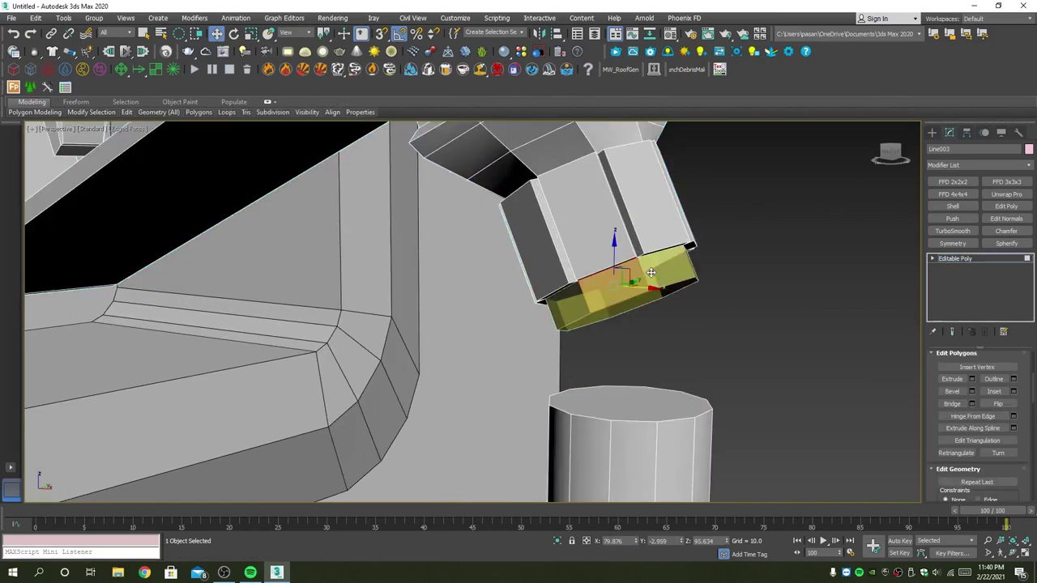
{"action": "left_click", "coordinate": [973, 379]}
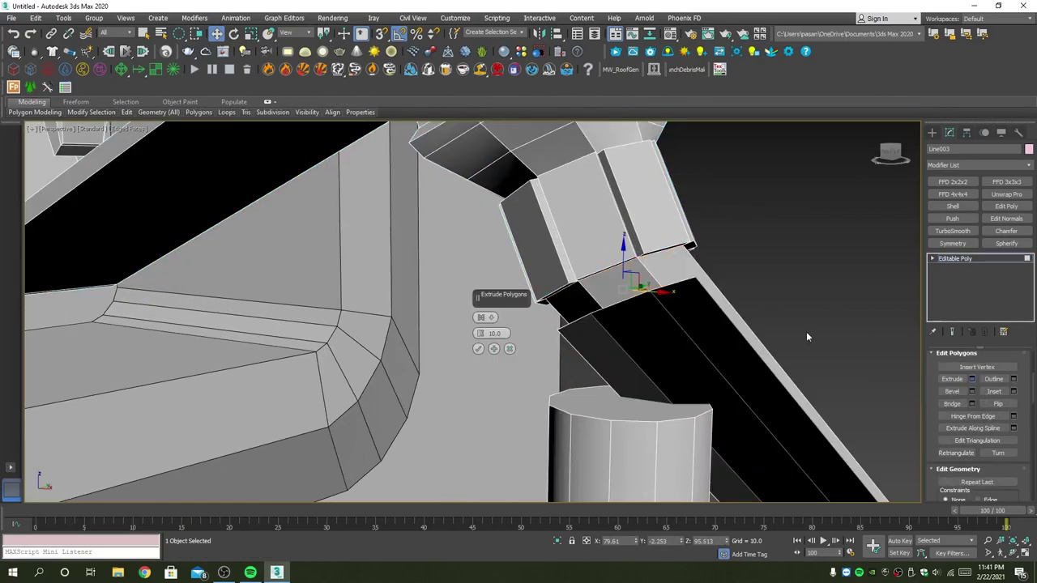
{"action": "left_click", "coordinate": [480, 317]}
{"action": "left_click_drag", "start_coordinate": [481, 333], "coordinate": [491, 328]}
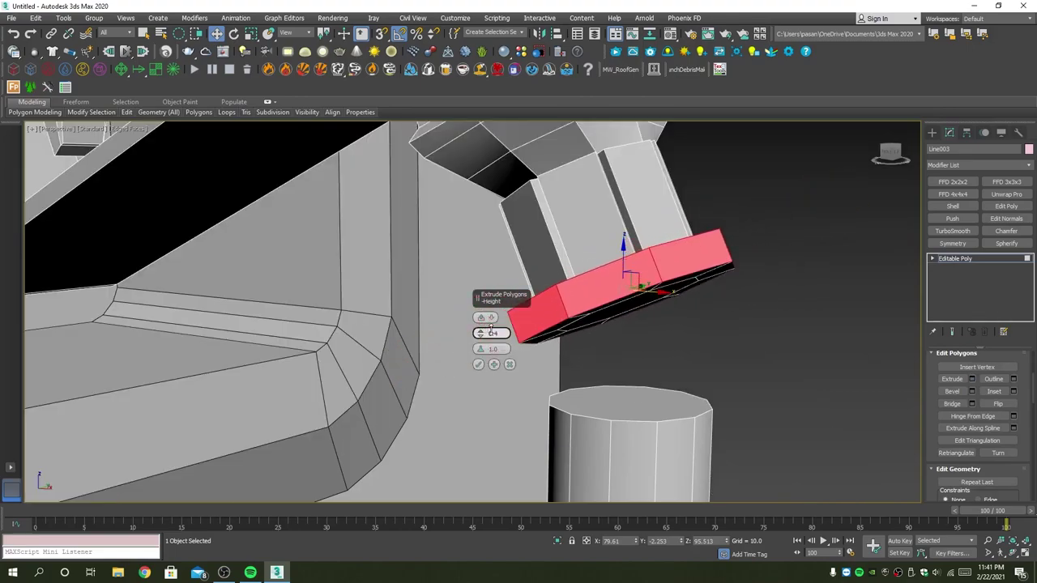
{"action": "left_click", "coordinate": [478, 365]}
Grow the selection from the octagonal cap and extrude the nine end faces.
{"action": "middle_click_drag", "start_coordinate": [483, 366], "coordinate": [603, 315], "text": "alt"}
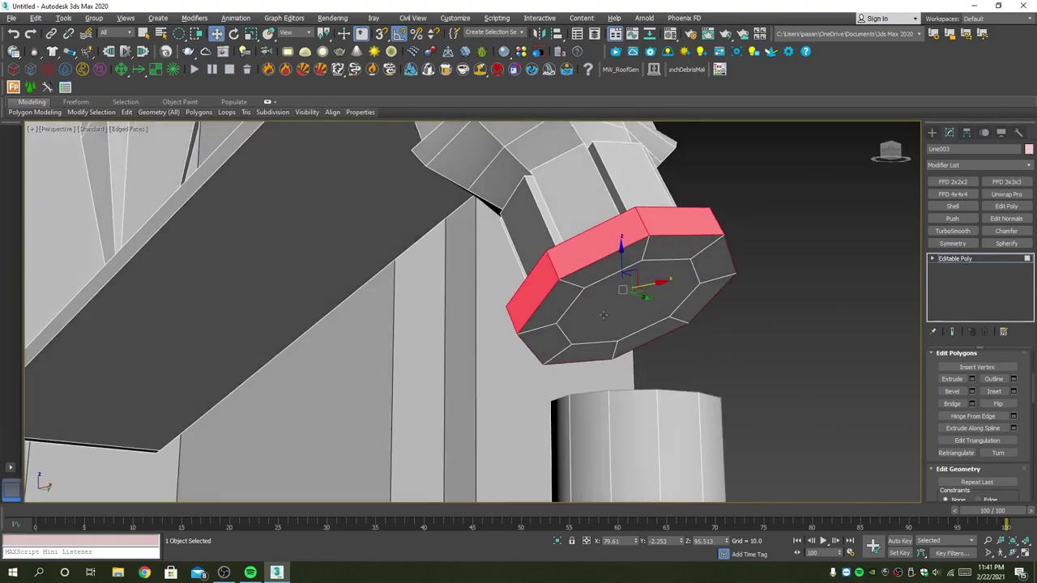
{"action": "left_click", "coordinate": [602, 314]}
{"action": "scroll", "coordinate": [1001, 385], "scroll_direction": "up", "scroll_amount": 3}
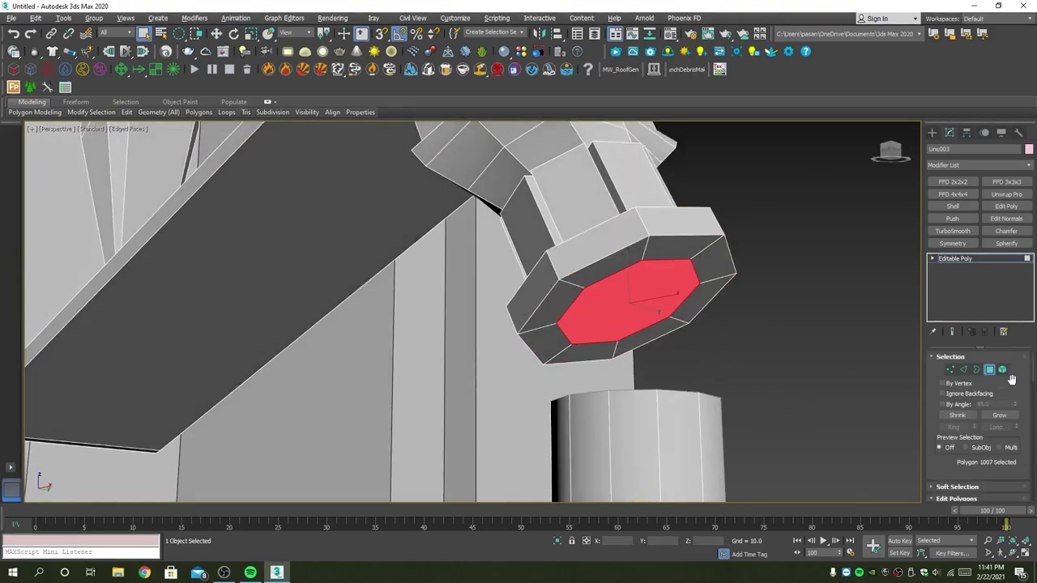
{"action": "left_click", "coordinate": [1000, 415]}
{"action": "scroll", "coordinate": [979, 442], "scroll_direction": "down", "scroll_amount": 2}
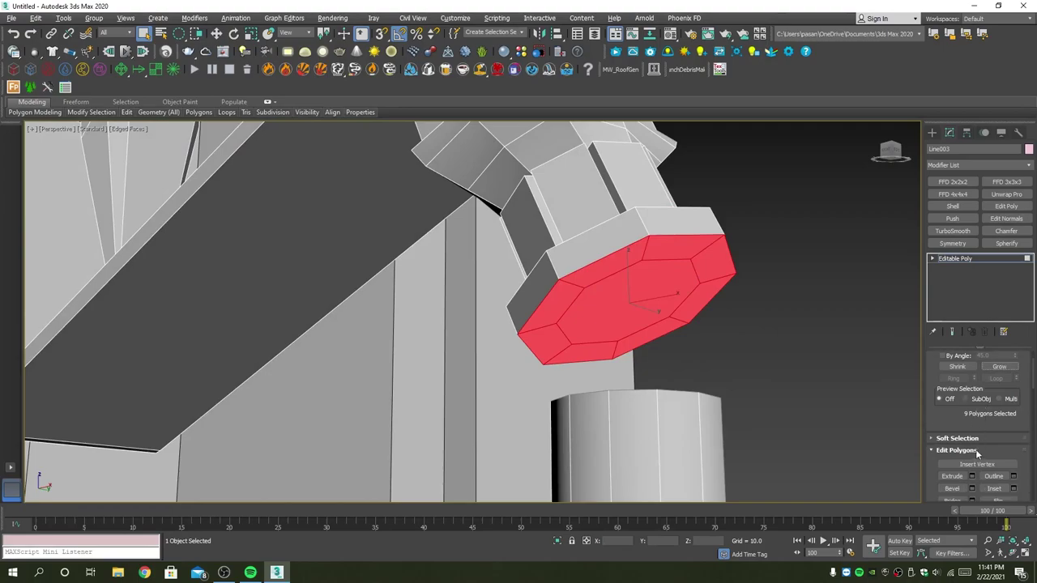
{"action": "left_click", "coordinate": [972, 476]}
{"action": "key", "text": "alt+w"}
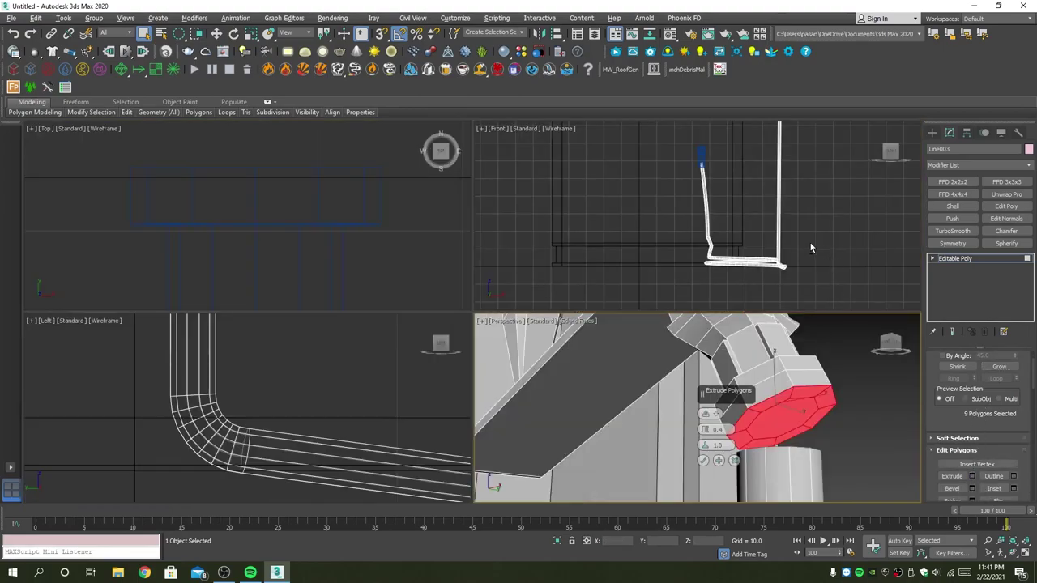
{"action": "right_click", "coordinate": [354, 419]}
{"action": "key", "text": "alt+w"}
{"action": "scroll", "coordinate": [496, 262], "scroll_direction": "down", "scroll_amount": 5}
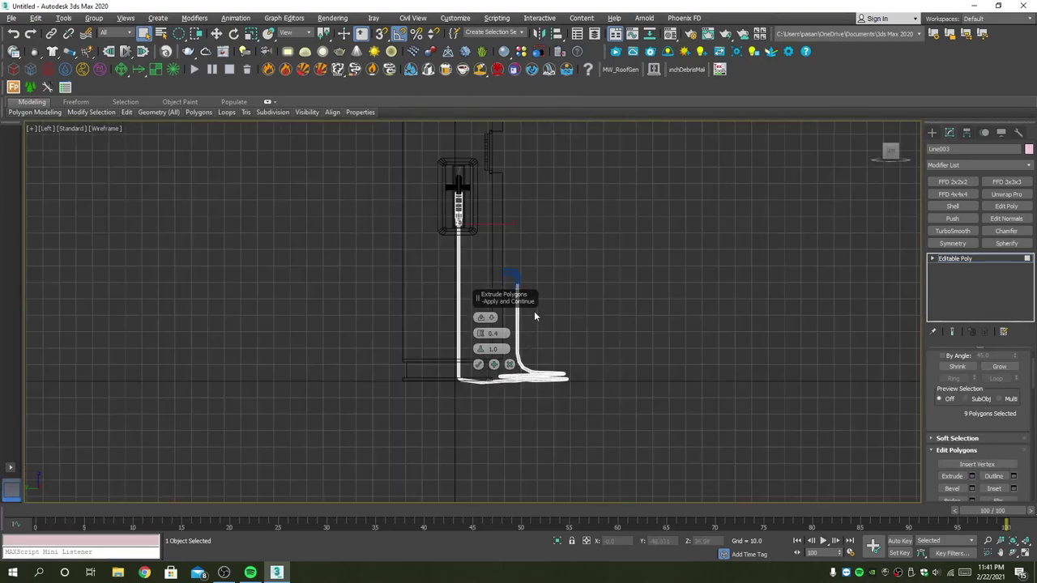
{"action": "key", "text": "alt+w"}
{"action": "right_click", "coordinate": [795, 207]}
{"action": "scroll", "coordinate": [795, 207], "scroll_direction": "up", "scroll_amount": 5}
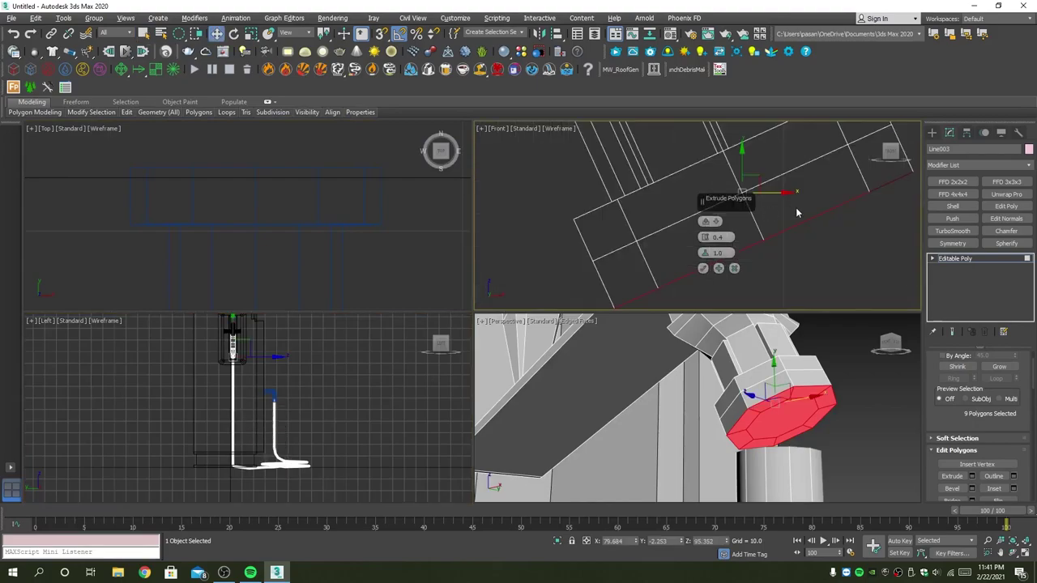
{"action": "key", "text": "alt+w"}
{"action": "scroll", "coordinate": [737, 299], "scroll_direction": "down", "scroll_amount": 3}
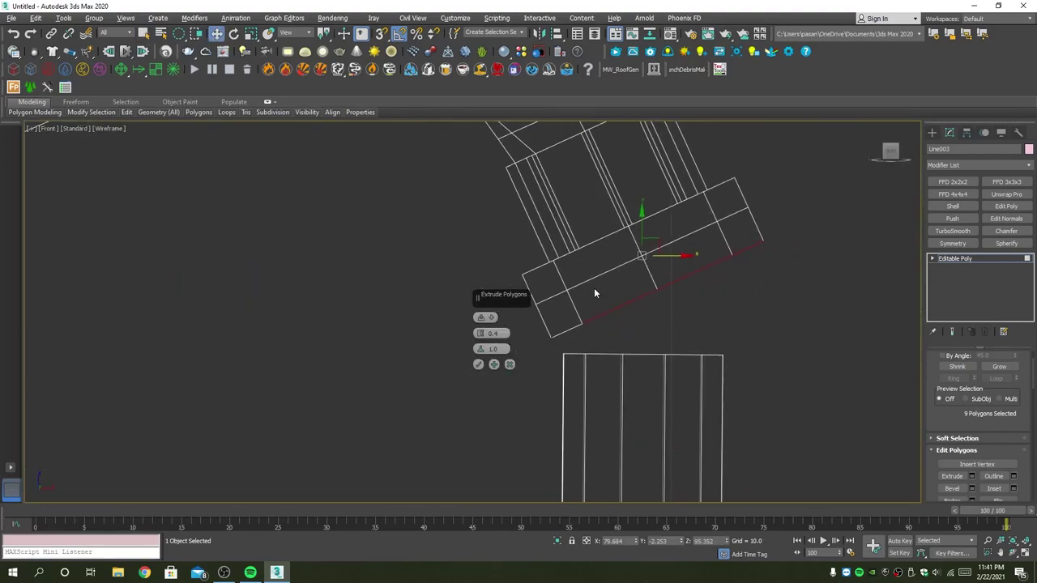
{"action": "left_click", "coordinate": [479, 365]}
Tilt the new end section, then rotate its edge loop to follow the bend.
{"action": "key", "text": "e"}
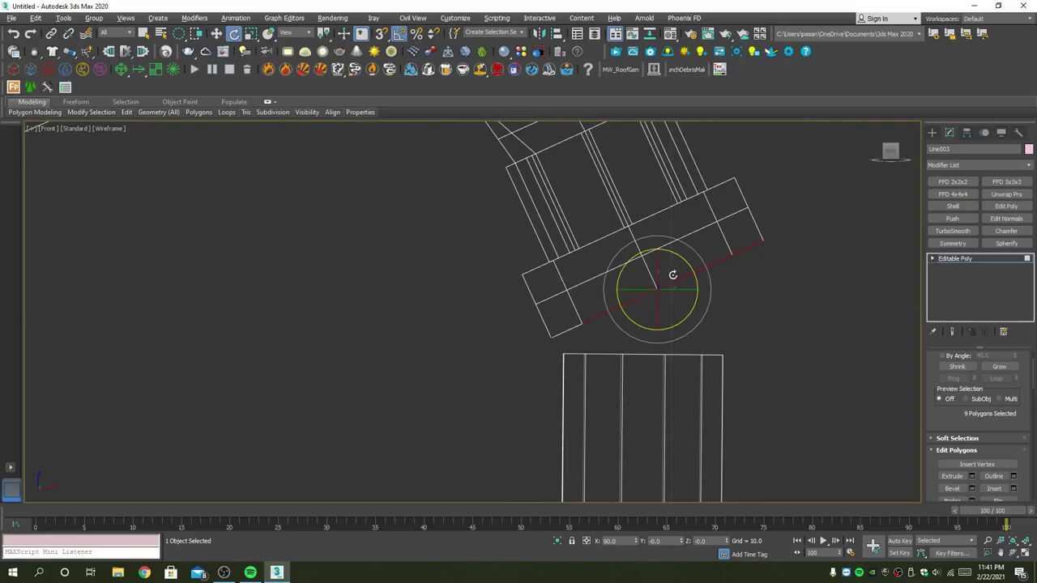
{"action": "mouse_move", "coordinate": [686, 261]}
{"action": "left_mouse_down"}
{"action": "mouse_move", "coordinate": [661, 277]}
{"action": "mouse_move", "coordinate": [670, 309]}
{"action": "left_mouse_up"}
{"action": "key", "text": "w"}
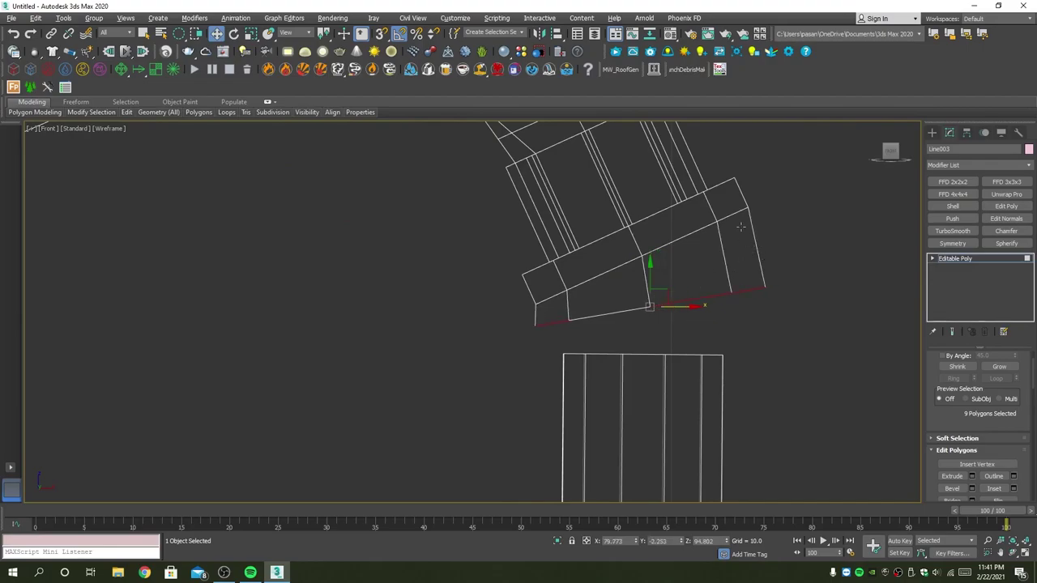
{"action": "key", "text": "ctrl+a"}
{"action": "key", "text": "2"}
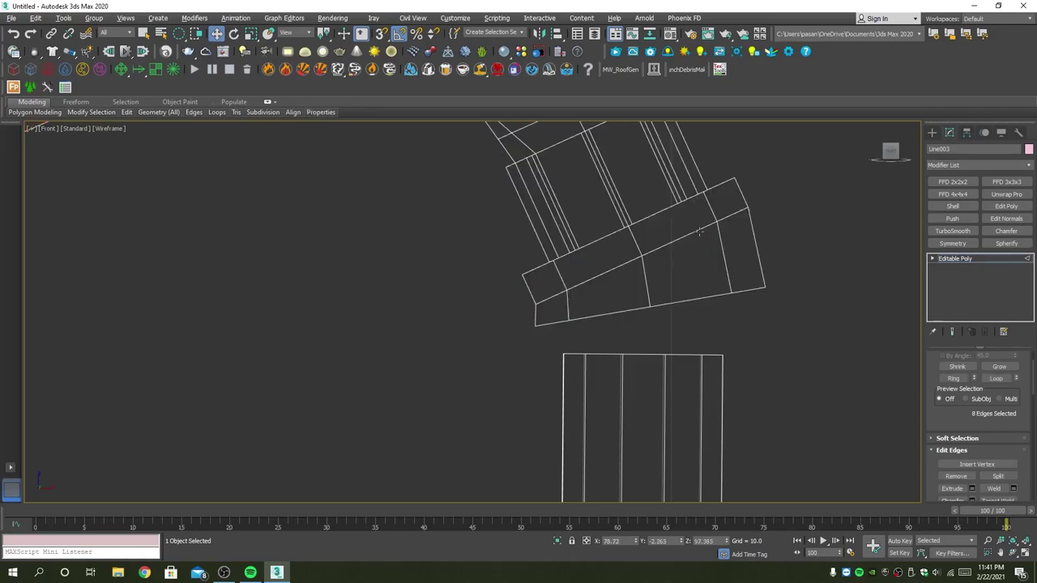
{"action": "double_click", "coordinate": [697, 230]}
{"action": "key", "text": "e"}
{"action": "left_click_drag", "start_coordinate": [677, 232], "coordinate": [646, 242]}
{"action": "key", "text": "w"}
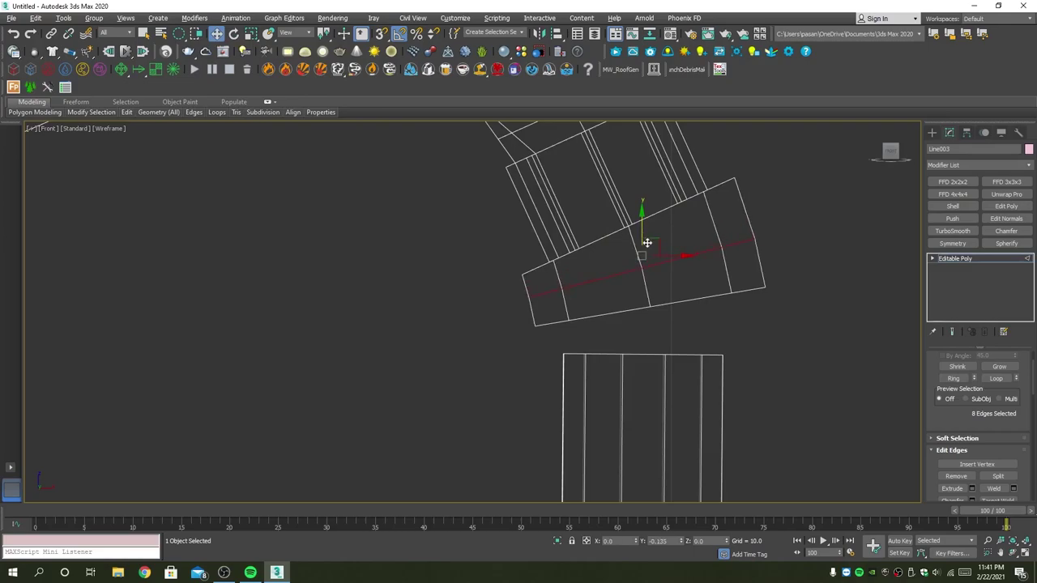
{"action": "key", "text": "4"}
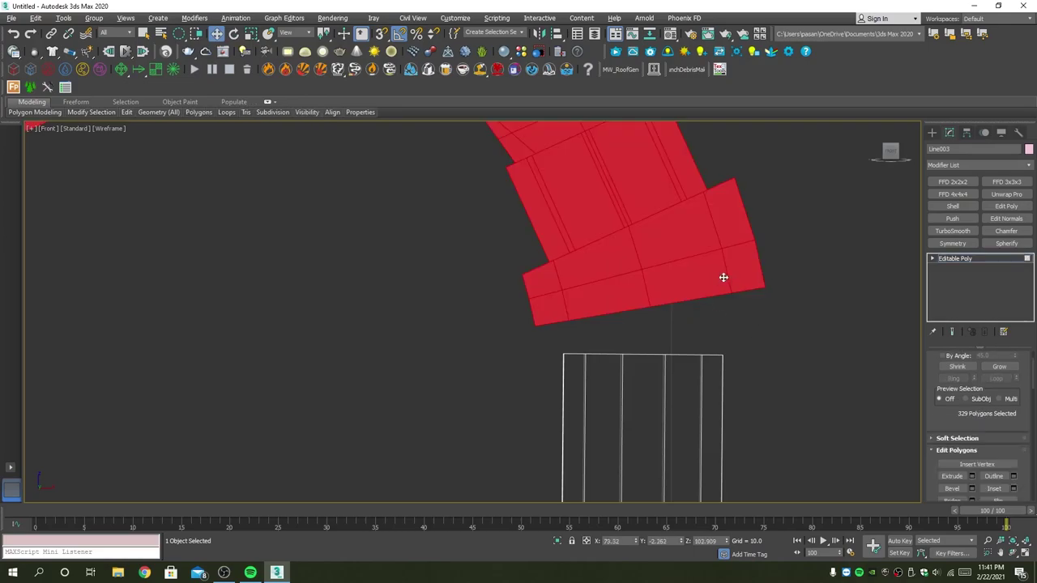
{"action": "left_click", "coordinate": [818, 341]}
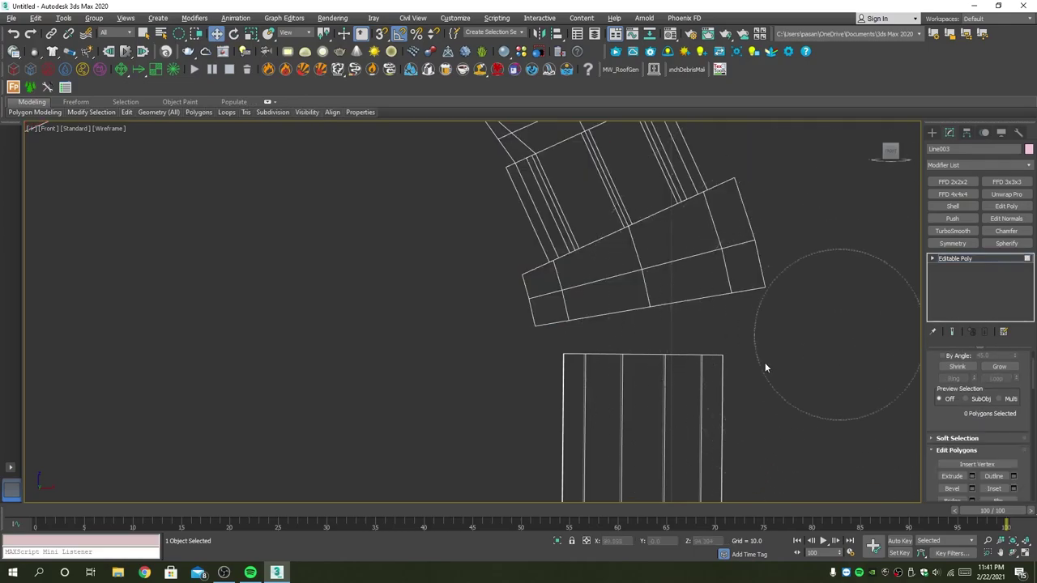
Select the nine underside faces of the hose bend.
{"action": "key", "text": "q"}
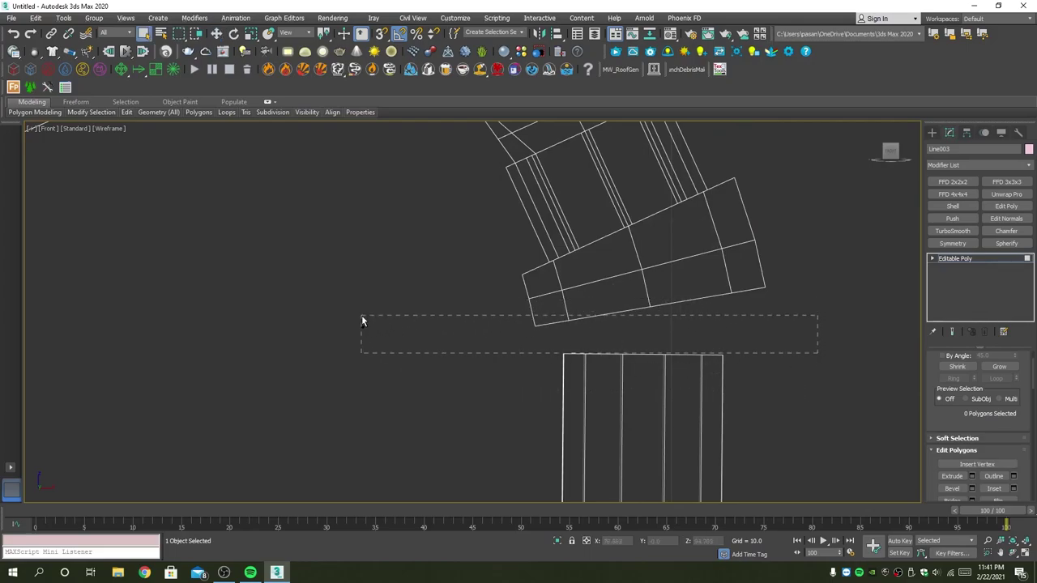
{"action": "left_click_drag", "start_coordinate": [361, 316], "coordinate": [362, 317]}
{"action": "left_click_drag", "start_coordinate": [622, 289], "coordinate": [806, 332], "text": "ctrl"}
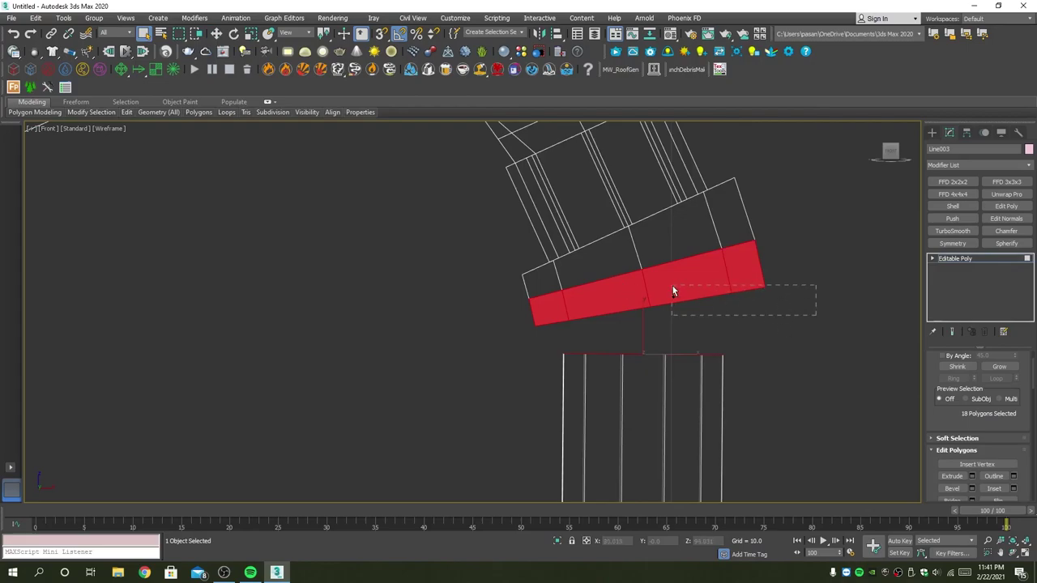
{"action": "left_click_drag", "start_coordinate": [875, 279], "coordinate": [876, 279], "text": "alt"}
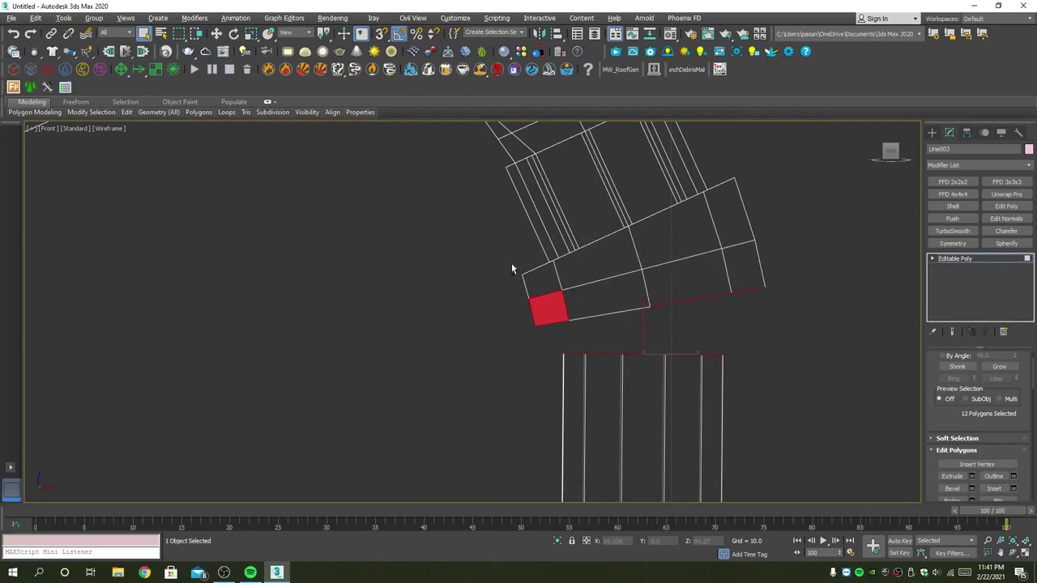
{"action": "mouse_move", "coordinate": [594, 314]}
{"action": "left_mouse_down", "text": "alt"}
{"action": "mouse_move", "coordinate": [625, 331]}
{"action": "mouse_move", "coordinate": [656, 302]}
{"action": "left_mouse_up", "text": "alt"}
{"action": "left_click", "coordinate": [604, 296], "text": "ctrl"}
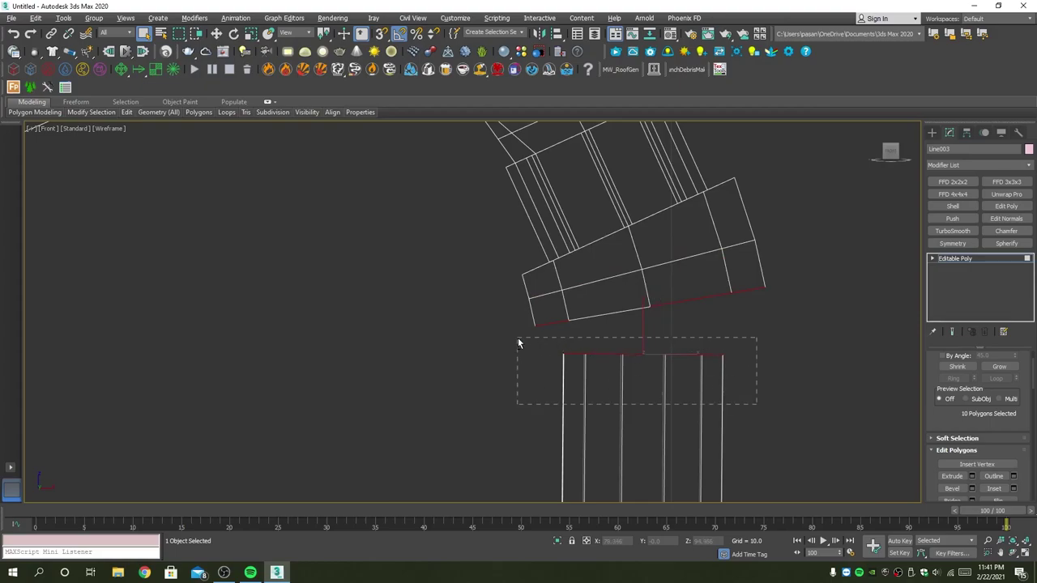
{"action": "left_click_drag", "start_coordinate": [518, 343], "coordinate": [518, 343], "text": "alt"}
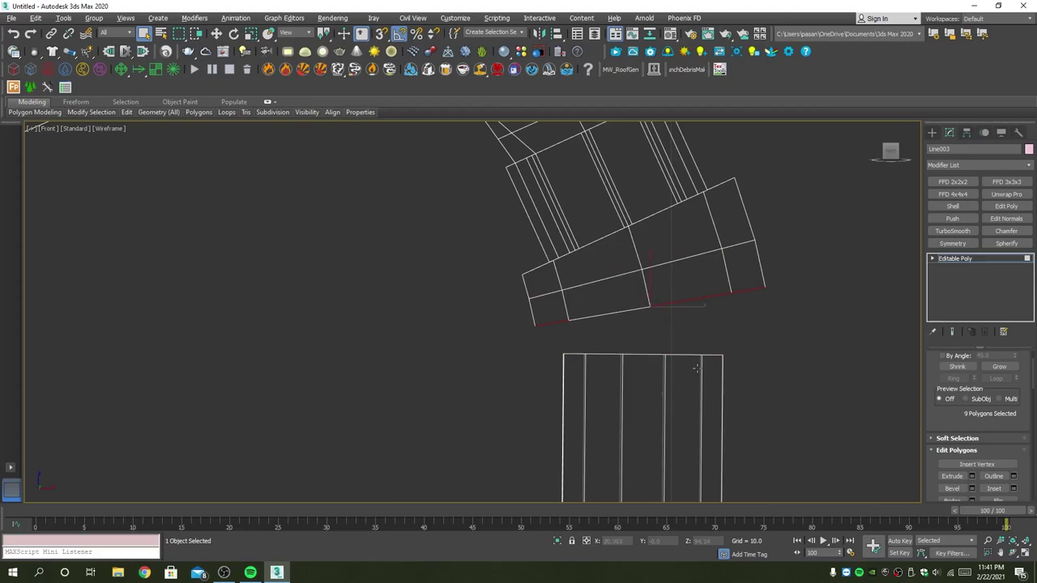
Extrude the nine underside faces downward.
{"action": "left_click", "coordinate": [972, 477]}
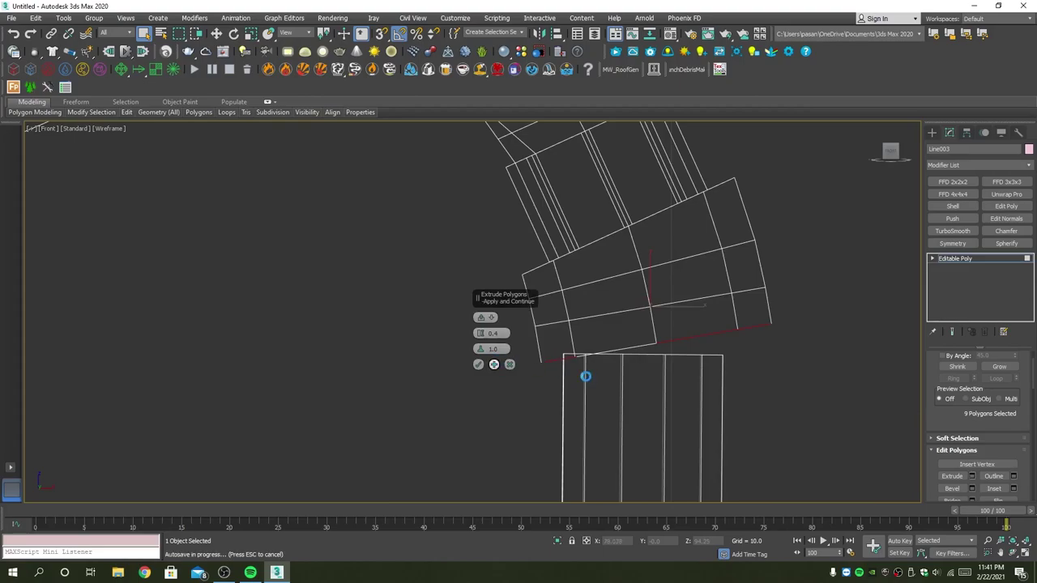
{"action": "key", "text": "alt+w"}
{"action": "right_click", "coordinate": [689, 369]}
{"action": "key", "text": "alt+w"}
{"action": "middle_click_drag", "start_coordinate": [726, 361], "coordinate": [674, 323], "text": "alt"}
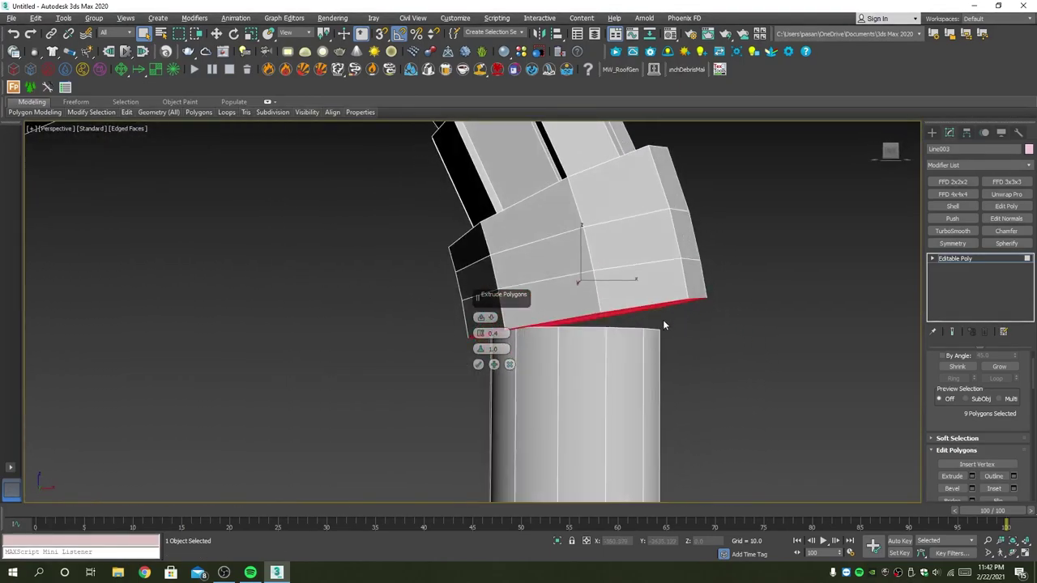
{"action": "scroll", "coordinate": [664, 325], "scroll_direction": "down", "scroll_amount": 5}
{"action": "left_click", "coordinate": [478, 363]}
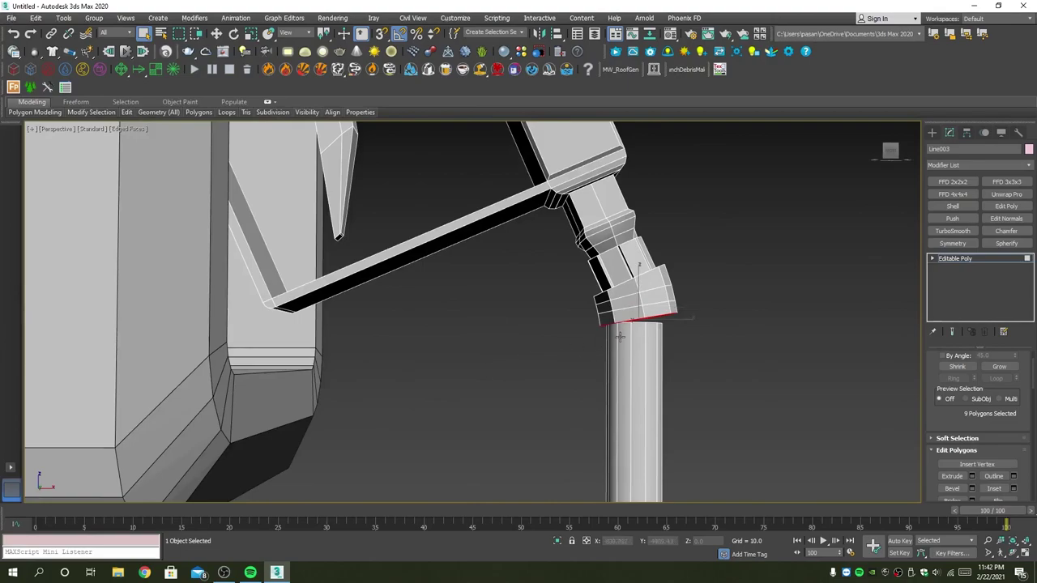
{"action": "scroll", "coordinate": [620, 337], "scroll_direction": "up", "scroll_amount": 3}
Select the single bottom face of the extruded bend.
{"action": "key", "text": "4"}
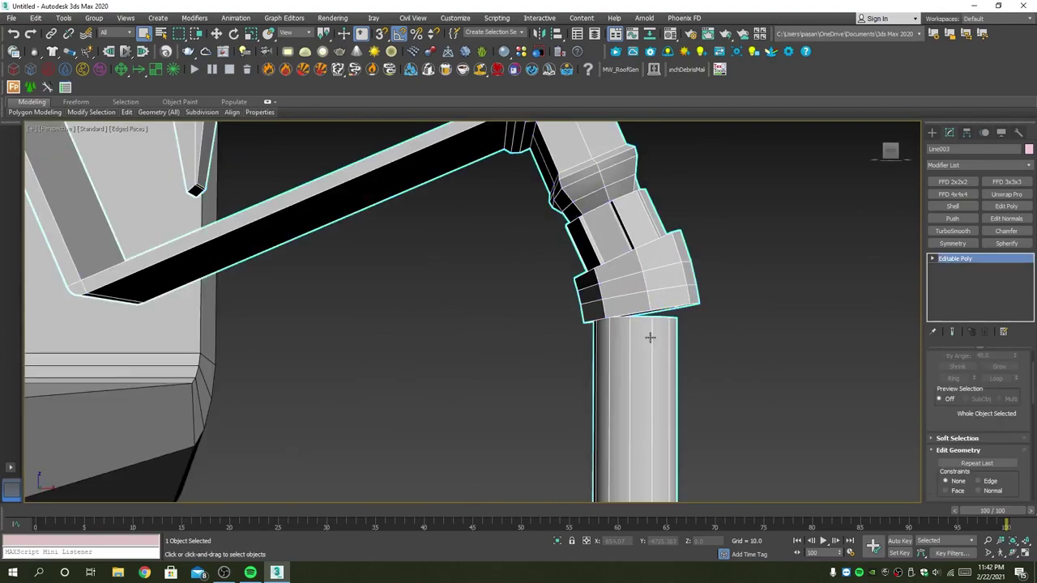
{"action": "key", "text": "1"}
{"action": "scroll", "coordinate": [683, 337], "scroll_direction": "up", "scroll_amount": 3}
{"action": "key", "text": "4"}
{"action": "scroll", "coordinate": [666, 318], "scroll_direction": "down", "scroll_amount": 3}
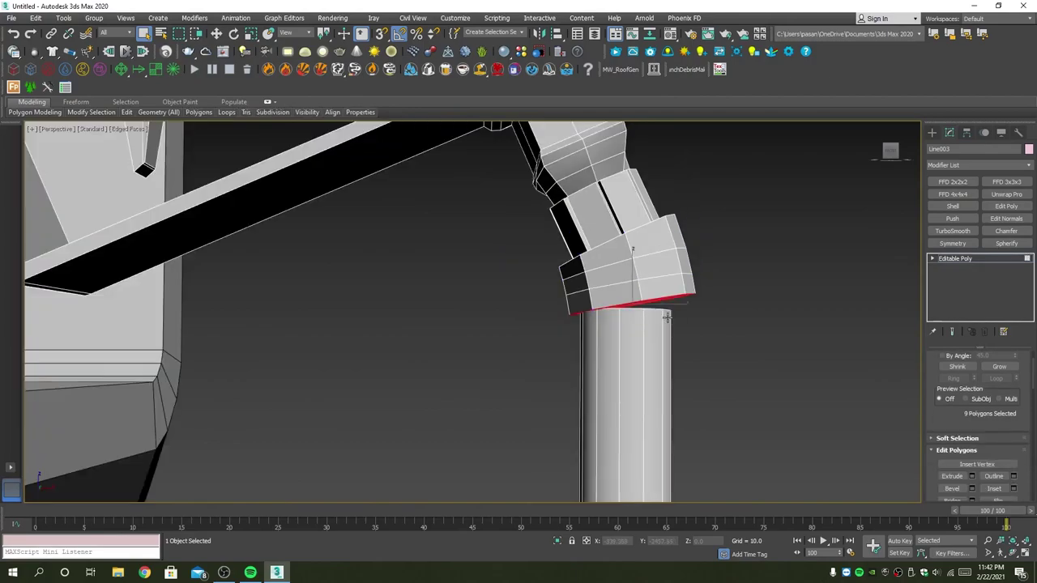
{"action": "mouse_move", "coordinate": [667, 318]}
{"action": "middle_mouse_down", "text": "alt"}
{"action": "mouse_move", "coordinate": [650, 324]}
{"action": "mouse_move", "coordinate": [673, 323]}
{"action": "middle_mouse_up", "text": "alt"}
{"action": "key", "text": "alt+w"}
{"action": "left_click", "coordinate": [728, 268]}
{"action": "key", "text": "alt+w"}
Move and rotate the bottom face onto the vertical pipe's top.
{"action": "key", "text": "w"}
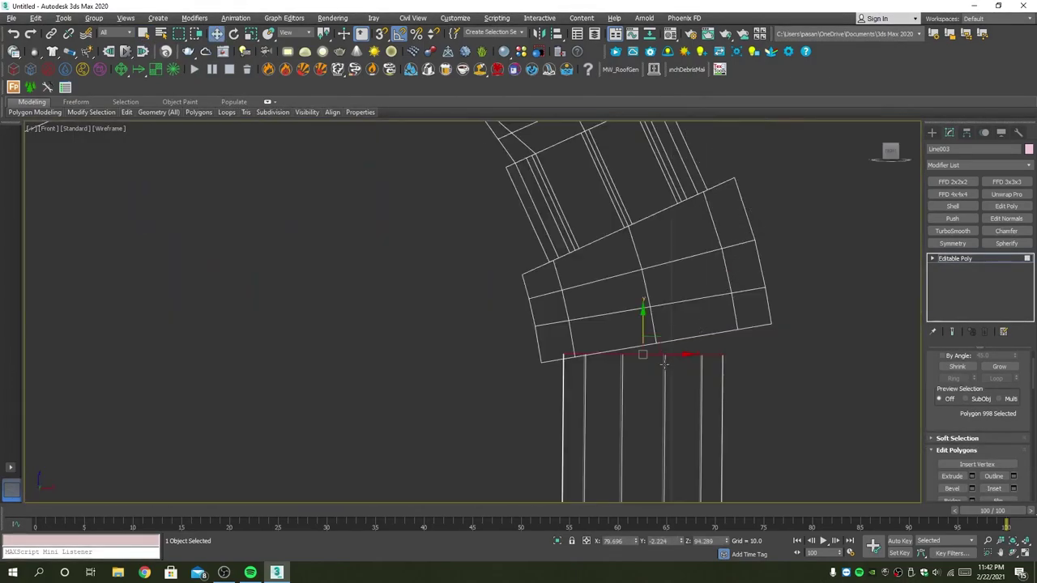
{"action": "mouse_move", "coordinate": [664, 354]}
{"action": "left_mouse_down"}
{"action": "mouse_move", "coordinate": [692, 354]}
{"action": "mouse_move", "coordinate": [694, 317]}
{"action": "left_mouse_up"}
{"action": "key", "text": "e"}
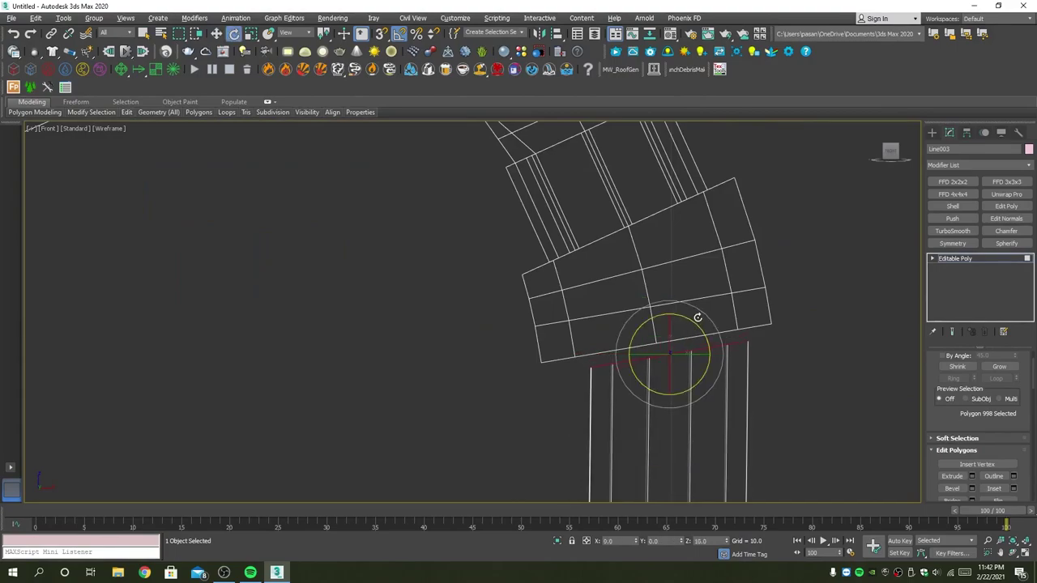
{"action": "key", "text": "w"}
{"action": "mouse_move", "coordinate": [701, 354]}
{"action": "left_mouse_down"}
{"action": "mouse_move", "coordinate": [689, 354]}
{"action": "mouse_move", "coordinate": [662, 292]}
{"action": "mouse_move", "coordinate": [681, 322]}
{"action": "left_mouse_up"}
Leave face editing and view the joined hose shaded in perspective.
{"action": "scroll", "coordinate": [683, 322], "scroll_direction": "down", "scroll_amount": 3}
{"action": "key", "text": "6"}
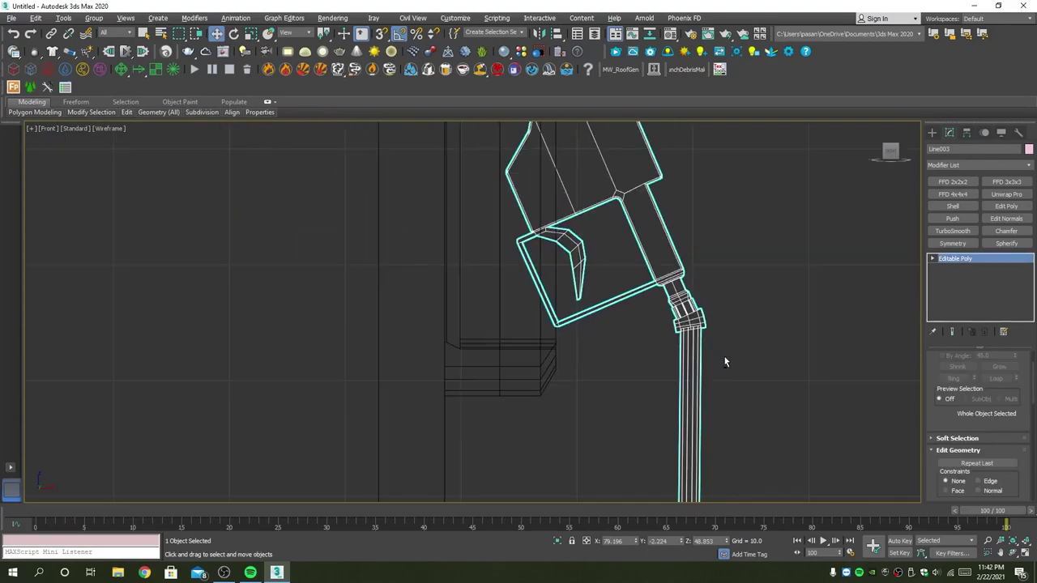
{"action": "key", "text": "p"}
{"action": "key", "text": "F3"}
{"action": "scroll", "coordinate": [752, 397], "scroll_direction": "down", "scroll_amount": 4}
{"action": "scroll", "coordinate": [745, 376], "scroll_direction": "down", "scroll_amount": 3}
Chamfer the edge loop at the first hose bend with amount 1.7.
{"action": "scroll", "coordinate": [737, 357], "scroll_direction": "down", "scroll_amount": 2}
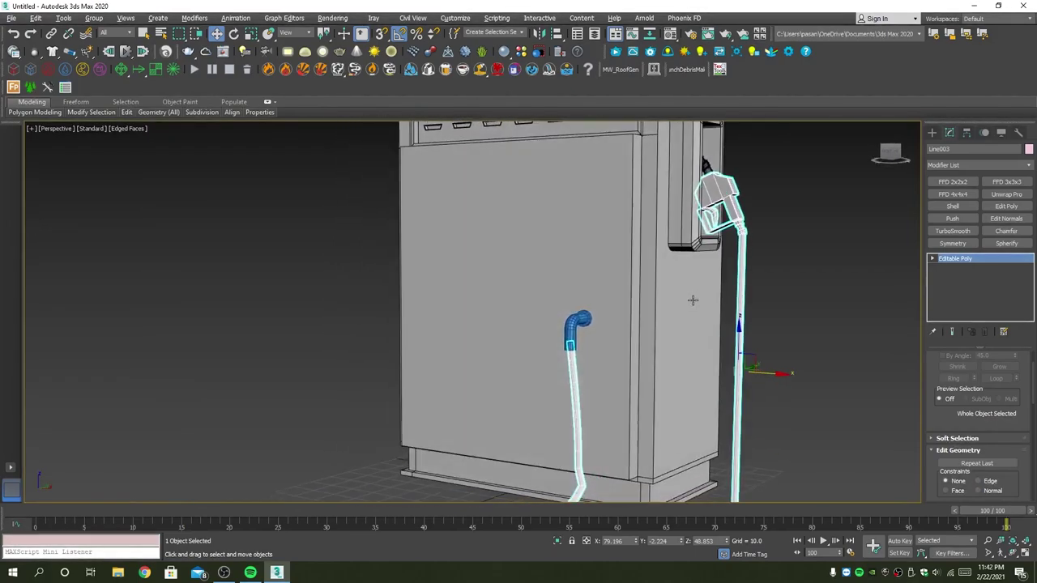
{"action": "scroll", "coordinate": [730, 335], "scroll_direction": "down", "scroll_amount": 1}
{"action": "left_click", "coordinate": [780, 387]}
{"action": "scroll", "coordinate": [718, 470], "scroll_direction": "up", "scroll_amount": 4}
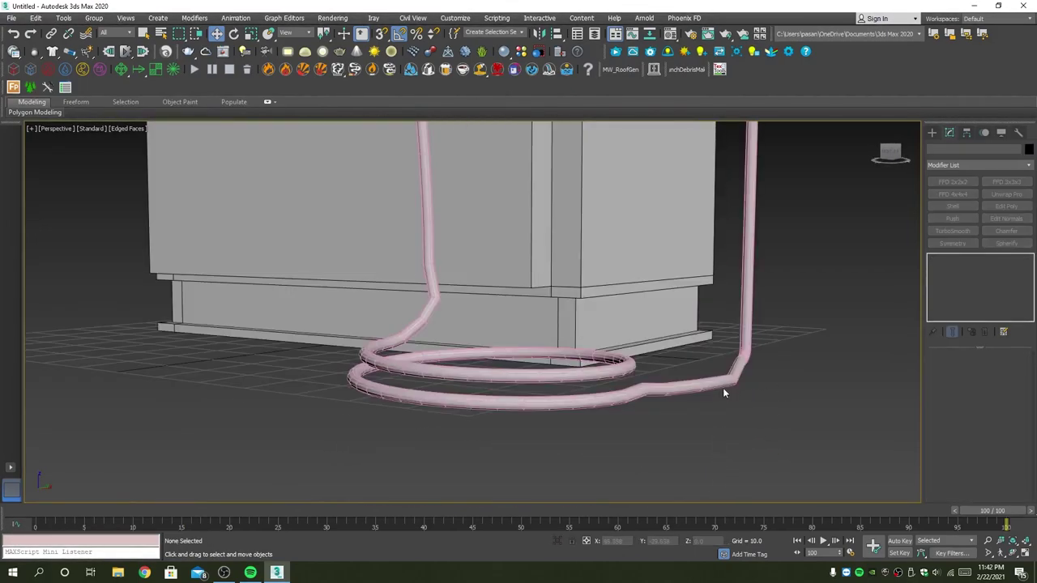
{"action": "left_click", "coordinate": [727, 394]}
{"action": "scroll", "coordinate": [735, 392], "scroll_direction": "up", "scroll_amount": 5}
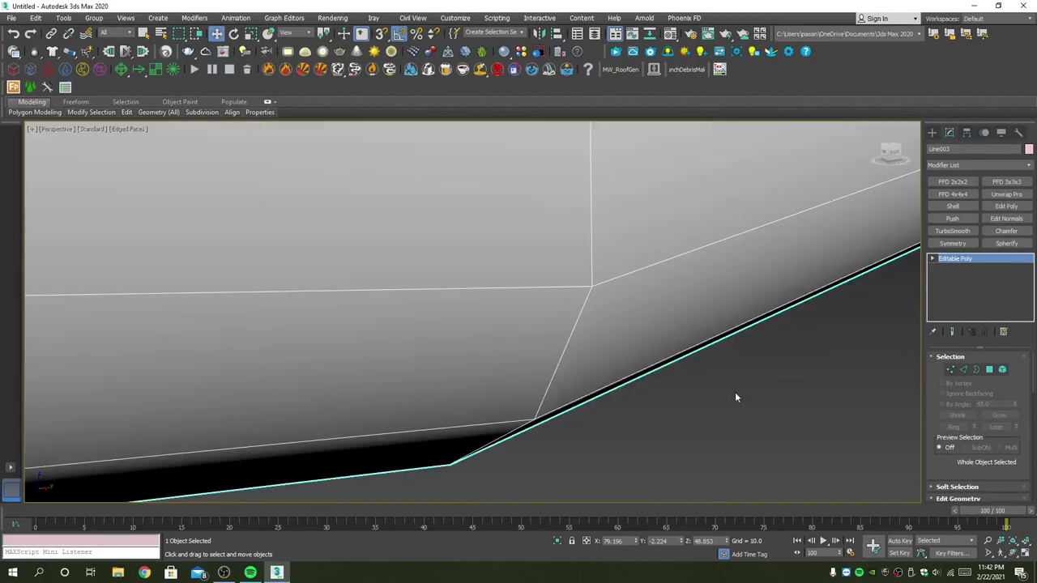
{"action": "scroll", "coordinate": [717, 367], "scroll_direction": "down", "scroll_amount": 2}
{"action": "key", "text": "2"}
{"action": "double_click", "coordinate": [717, 367]}
{"action": "scroll", "coordinate": [705, 380], "scroll_direction": "down", "scroll_amount": 3}
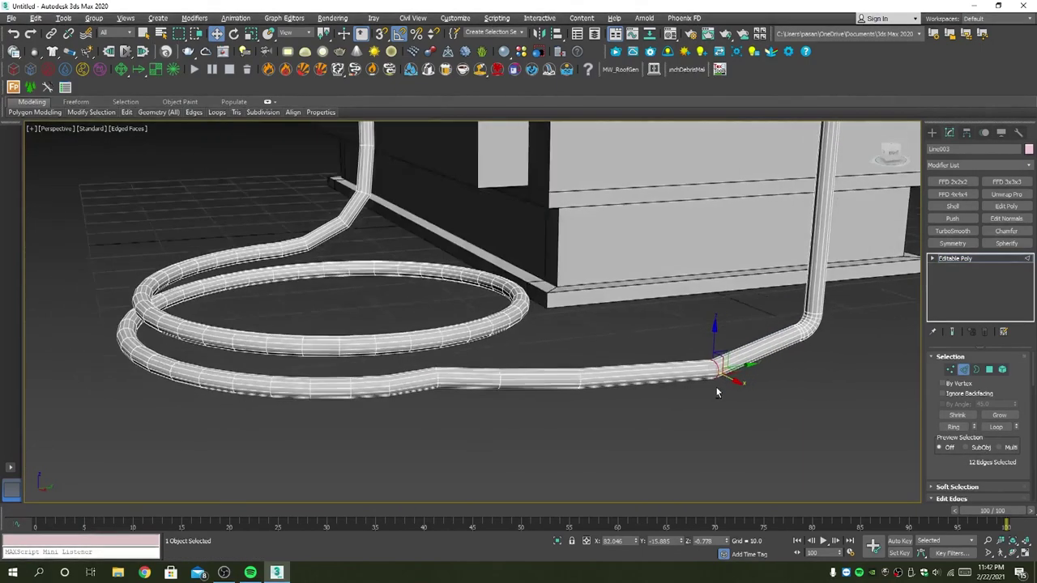
{"action": "scroll", "coordinate": [696, 405], "scroll_direction": "down", "scroll_amount": 2}
{"action": "scroll", "coordinate": [929, 452], "scroll_direction": "down", "scroll_amount": 3}
{"action": "scroll", "coordinate": [972, 438], "scroll_direction": "down", "scroll_amount": 3}
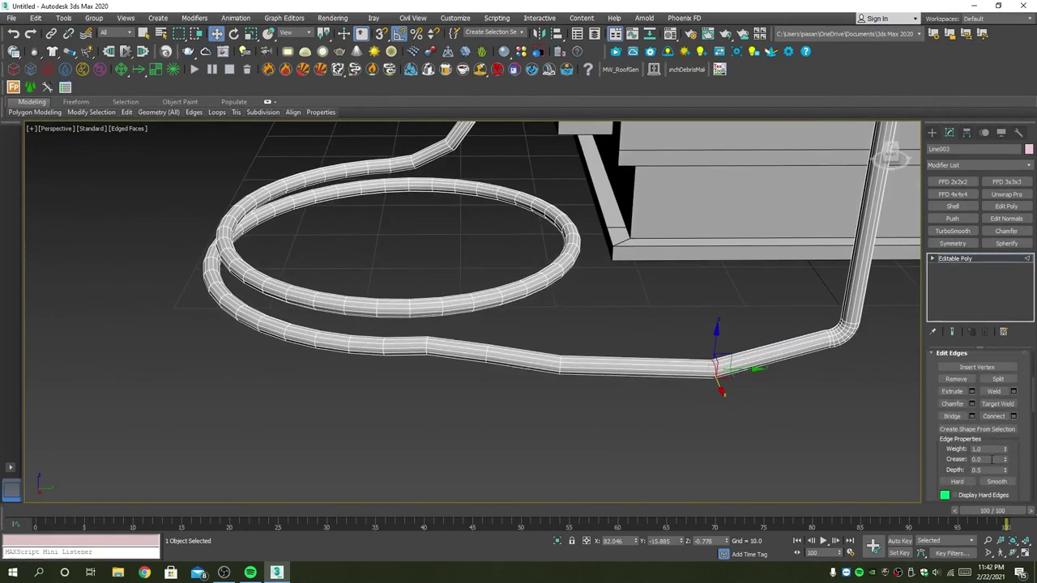
{"action": "left_click", "coordinate": [972, 403]}
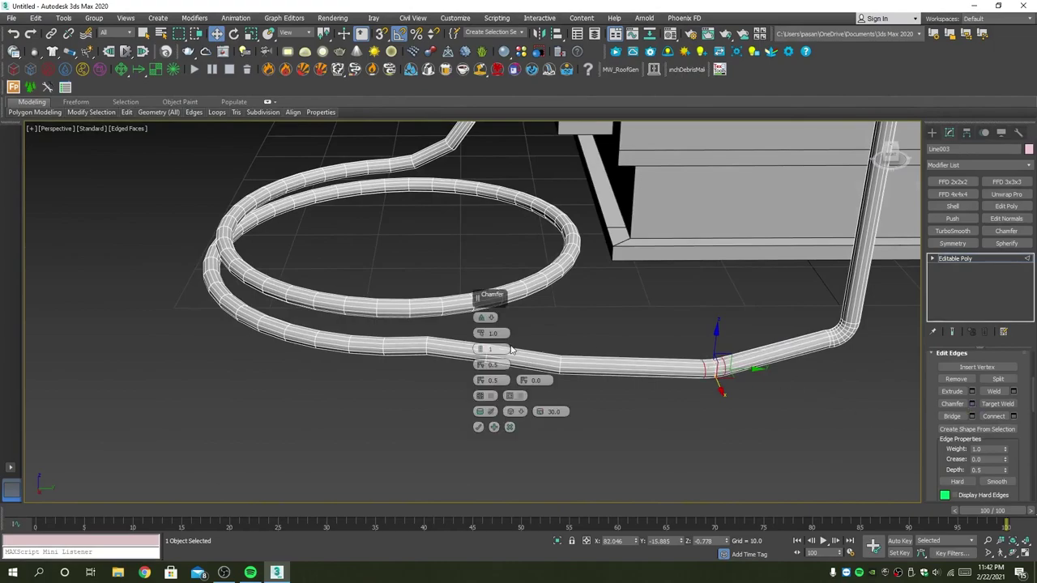
{"action": "left_click_drag", "start_coordinate": [483, 335], "coordinate": [484, 346]}
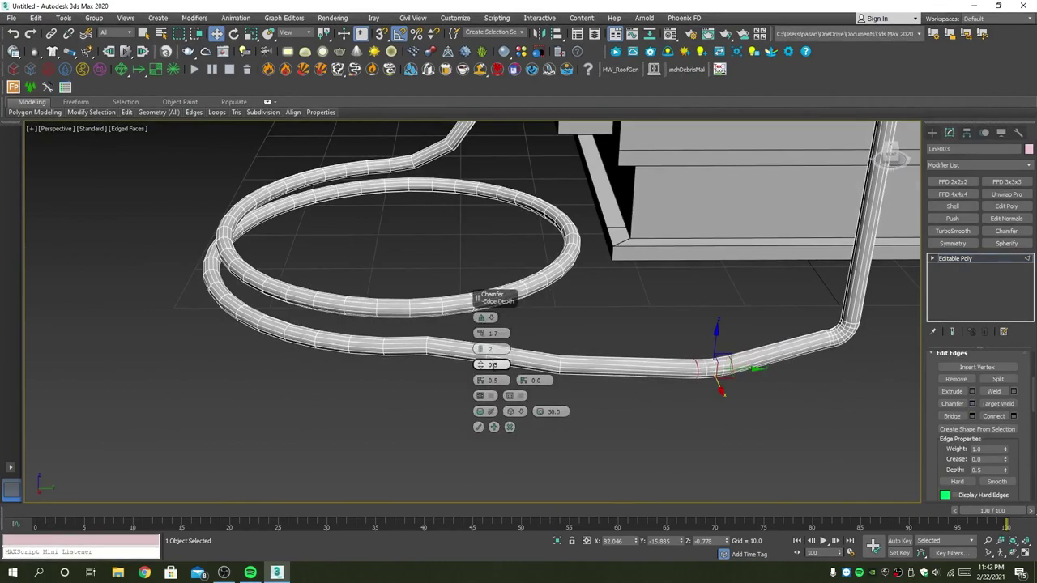
{"action": "left_click", "coordinate": [479, 428]}
Chamfer two neighbouring edge rings on the hose with amount 2.
{"action": "scroll", "coordinate": [561, 367], "scroll_direction": "up", "scroll_amount": 2}
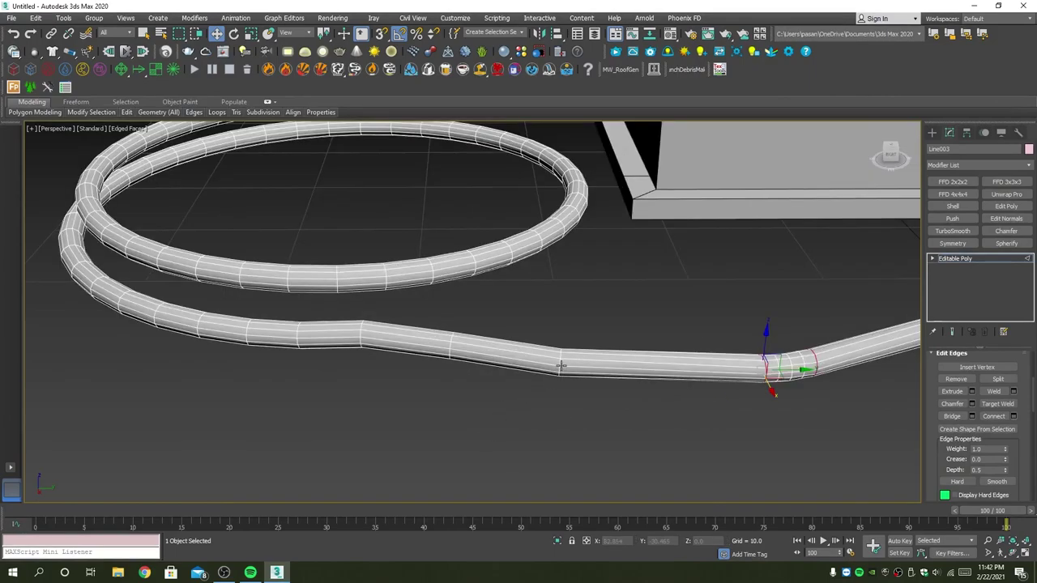
{"action": "double_click", "coordinate": [559, 363]}
{"action": "left_click", "coordinate": [559, 362]}
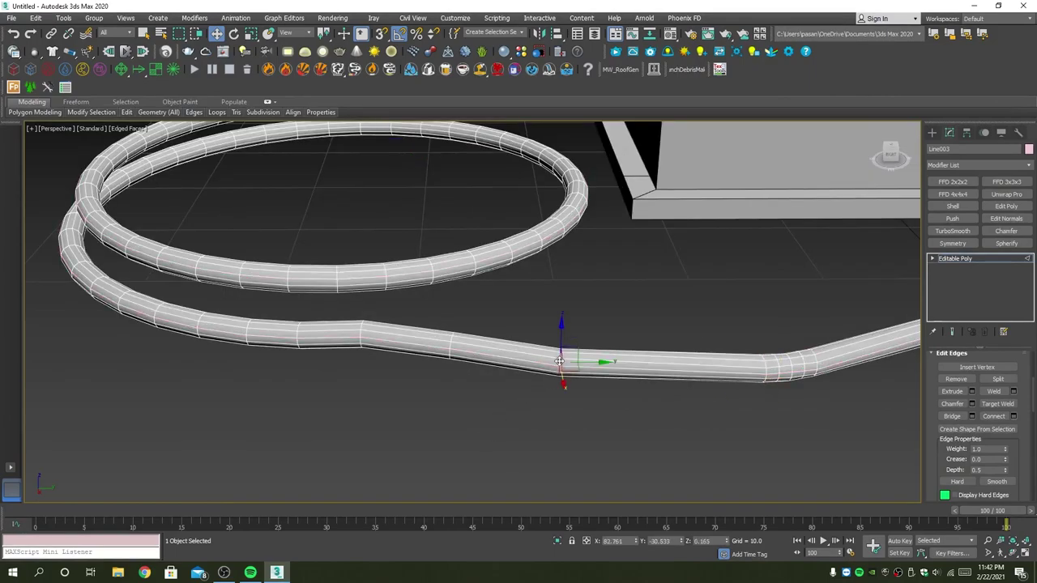
{"action": "left_click", "coordinate": [585, 362]}
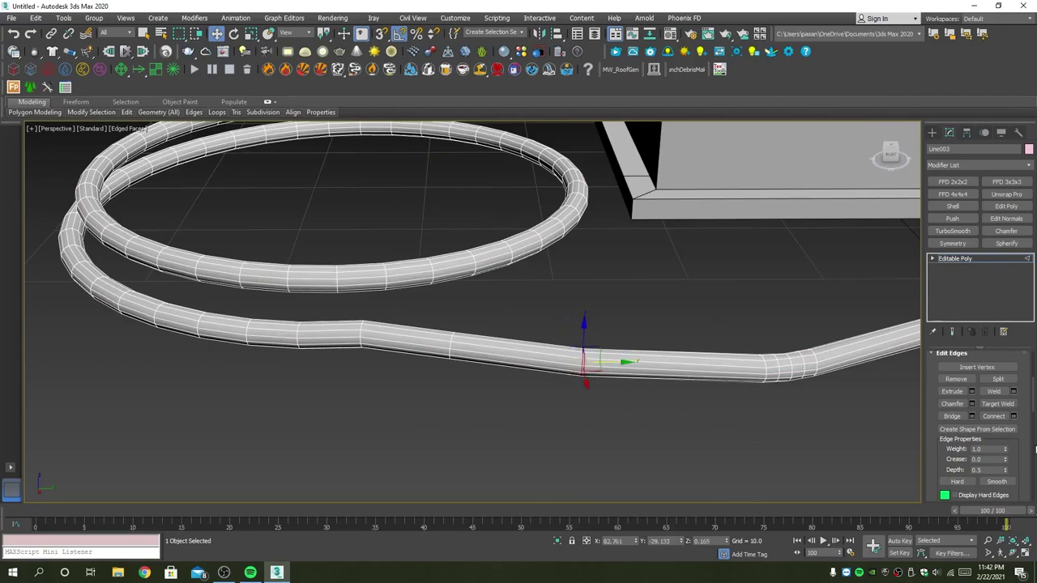
{"action": "left_click", "coordinate": [973, 404]}
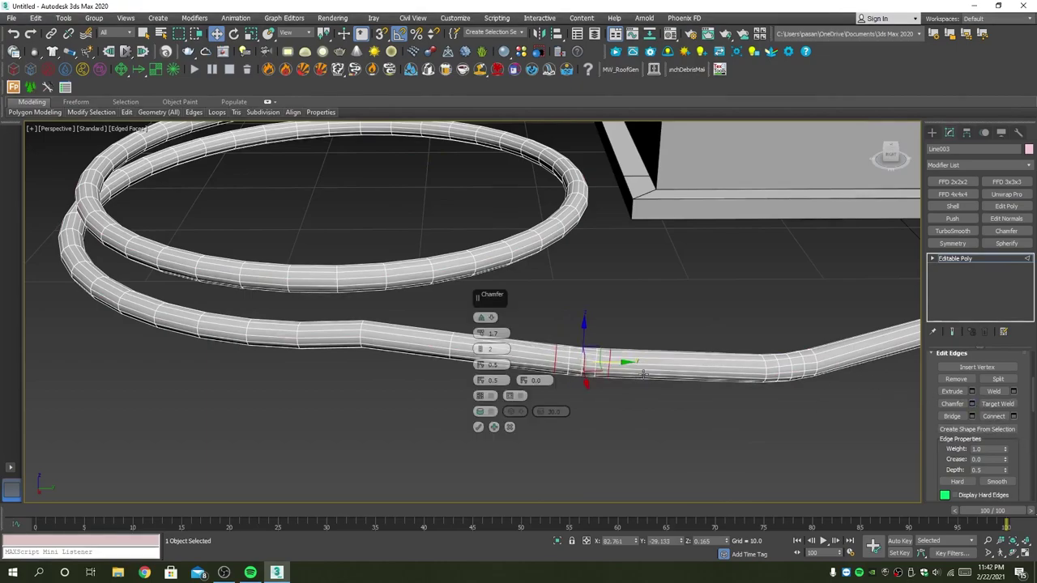
{"action": "double_click", "coordinate": [492, 333]}
{"action": "type", "text": "2"}
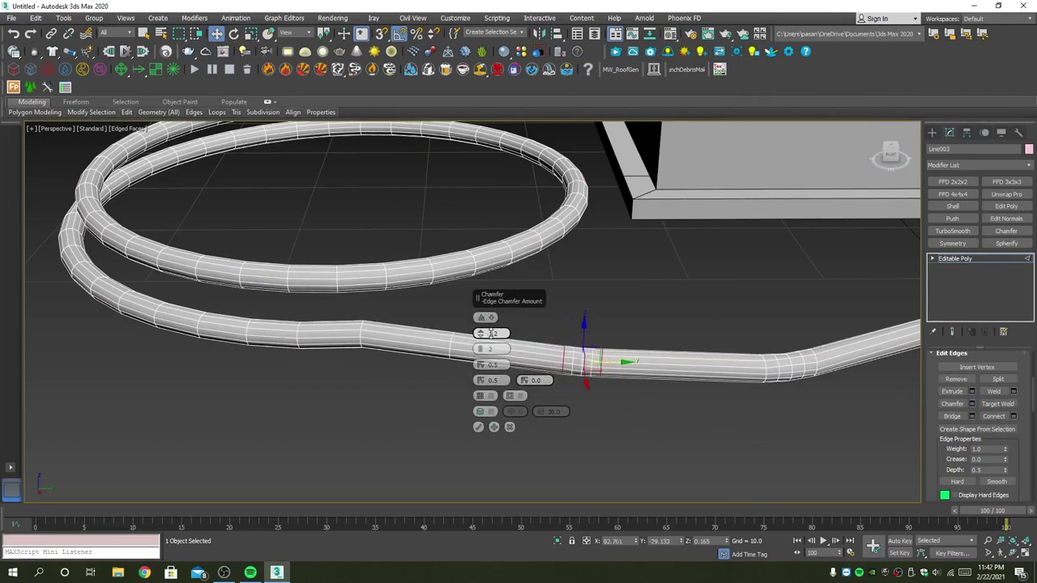
{"action": "left_click", "coordinate": [478, 427]}
Chamfer a third edge ring further along the hose.
{"action": "mouse_move", "coordinate": [478, 427]}
{"action": "middle_mouse_down", "text": "alt"}
{"action": "mouse_move", "coordinate": [558, 395]}
{"action": "mouse_move", "coordinate": [385, 388]}
{"action": "middle_mouse_up", "text": "alt"}
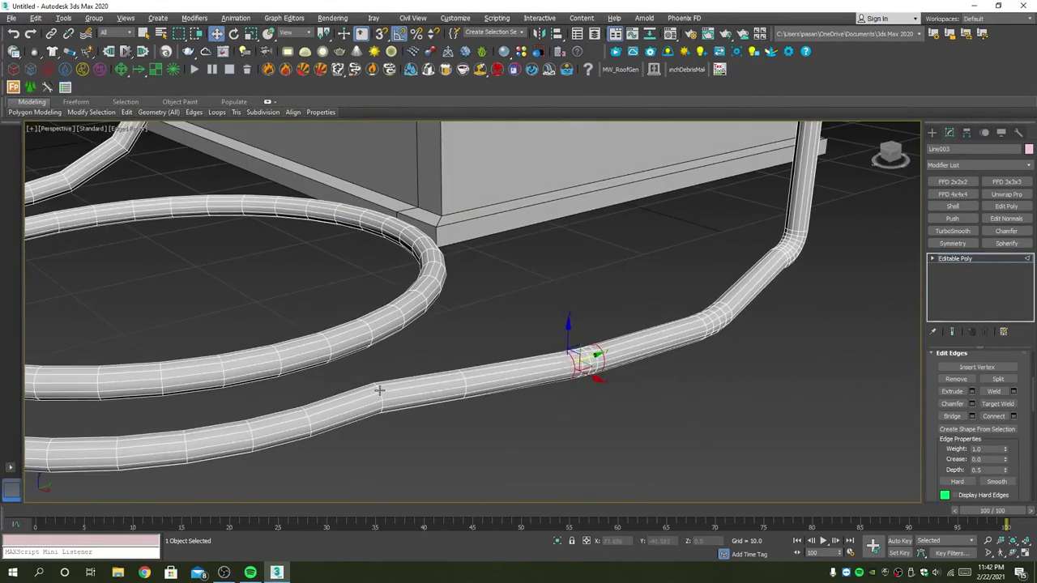
{"action": "double_click", "coordinate": [379, 391]}
{"action": "left_click", "coordinate": [379, 392]}
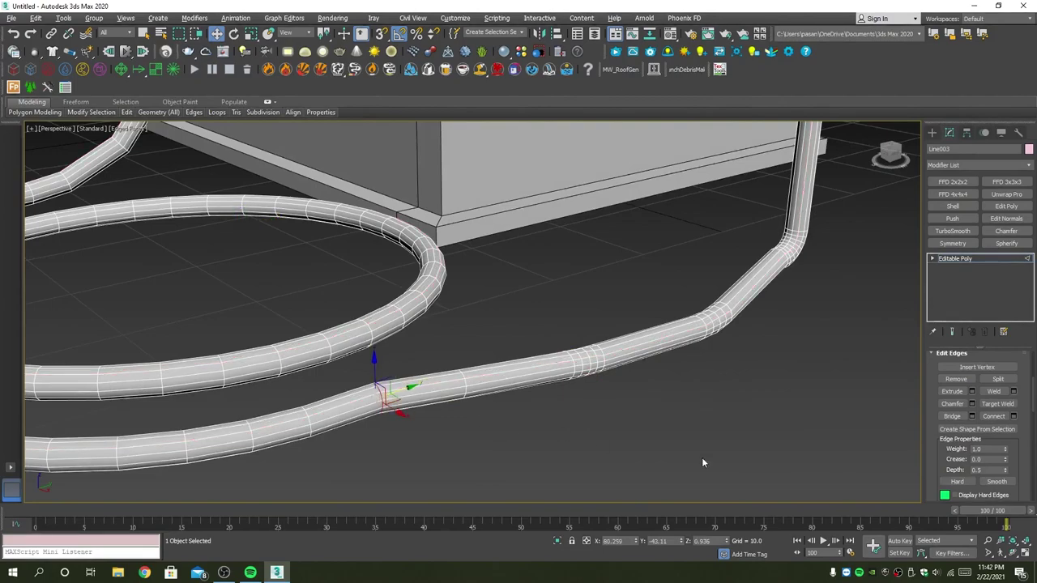
{"action": "left_click", "coordinate": [972, 403]}
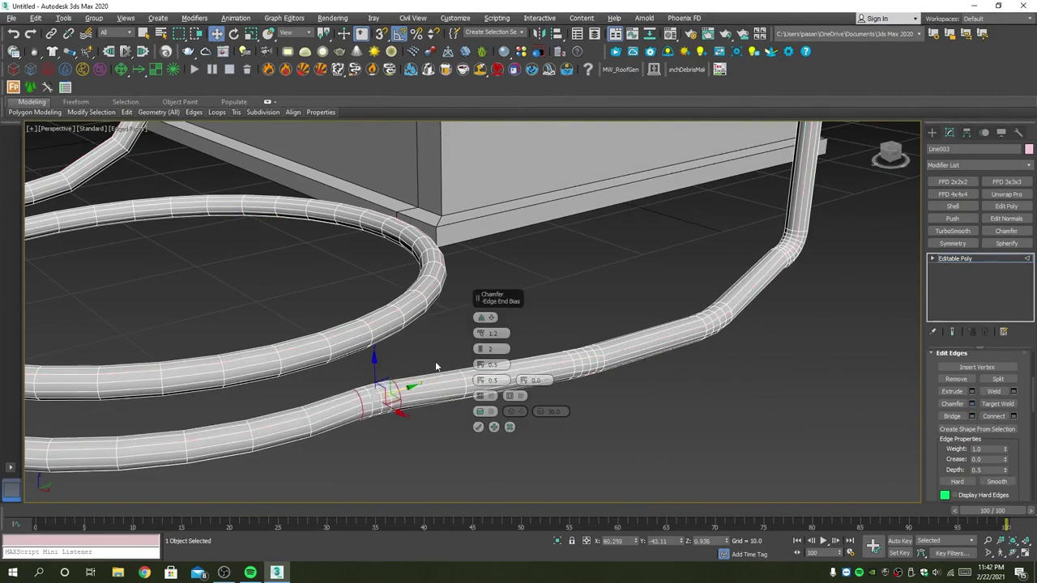
{"action": "left_click", "coordinate": [478, 427]}
{"action": "middle_click_drag", "start_coordinate": [470, 424], "coordinate": [588, 401], "text": "alt"}
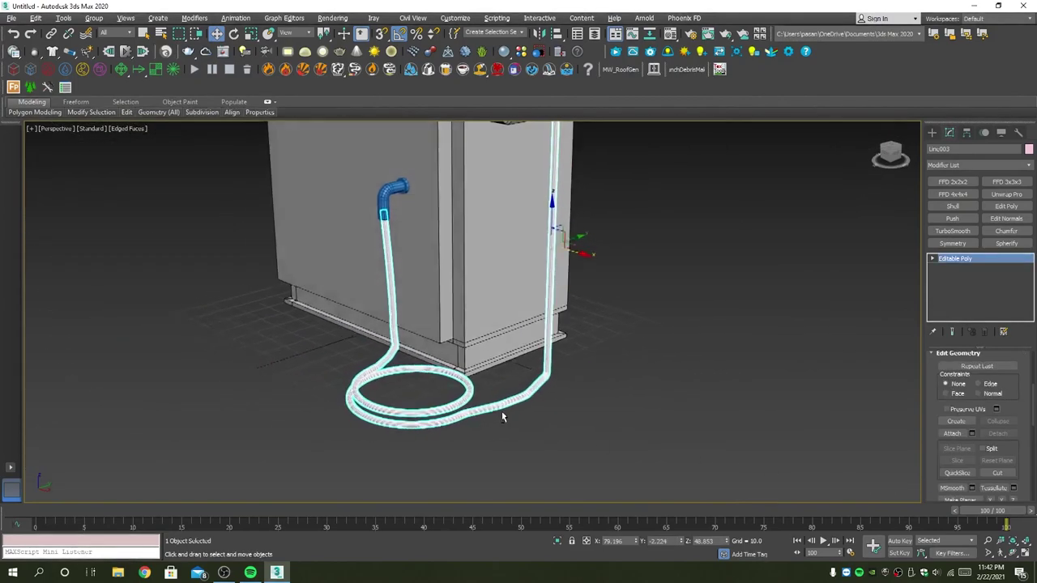
Set the object colour of every fuel pump part to black.
{"action": "key", "text": "ctrl+a"}
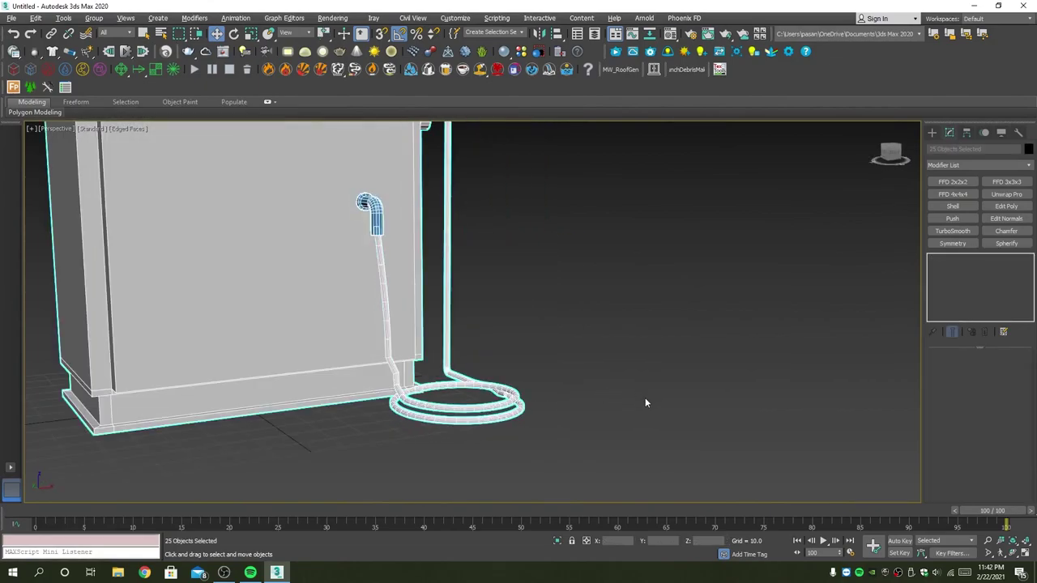
{"action": "key", "text": "m"}
{"action": "left_click", "coordinate": [397, 256]}
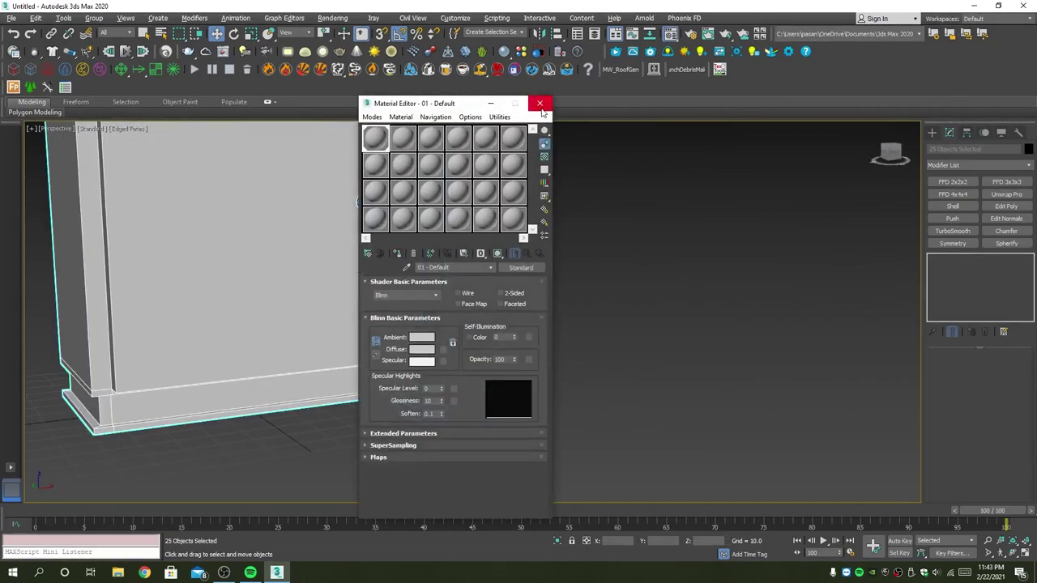
{"action": "left_click", "coordinate": [540, 102]}
{"action": "scroll", "coordinate": [565, 251], "scroll_direction": "down", "scroll_amount": 5}
{"action": "middle_click_drag", "start_coordinate": [565, 251], "coordinate": [613, 354]}
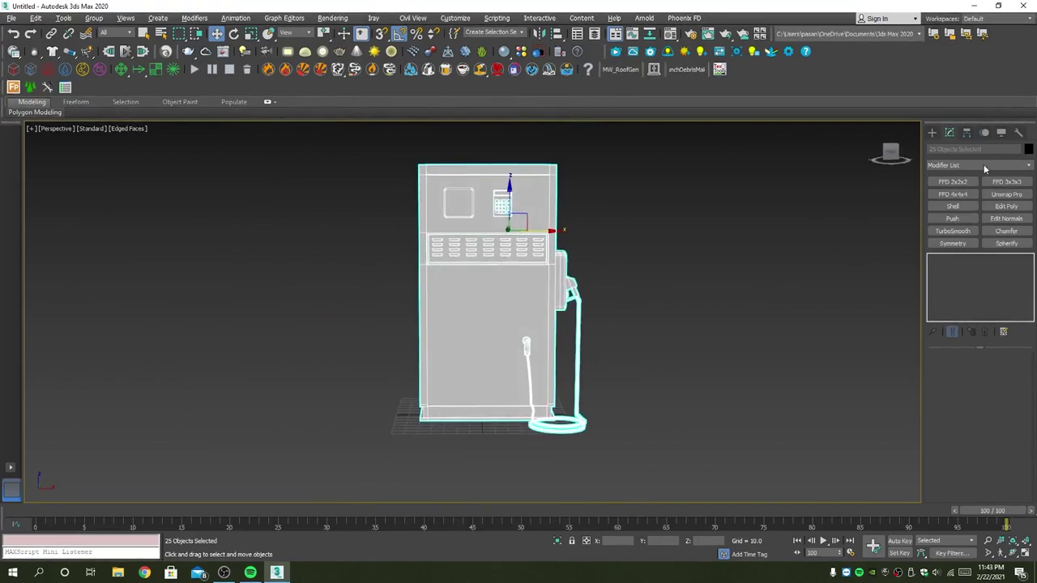
{"action": "left_click", "coordinate": [1027, 150]}
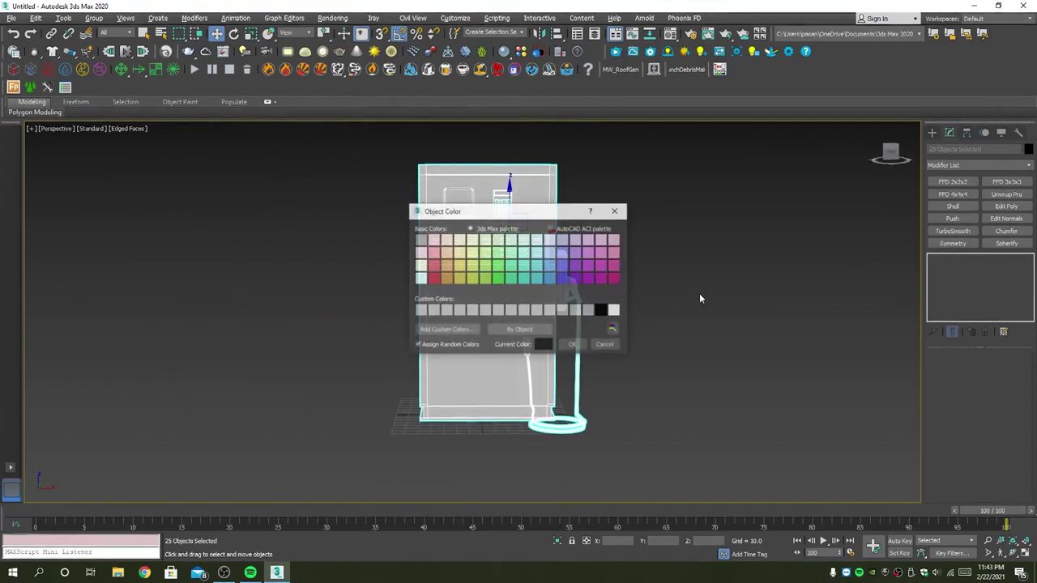
{"action": "left_click", "coordinate": [580, 345]}
{"action": "left_click", "coordinate": [665, 346]}
Switch the viewport to Clay shading with Edged Faces shown.
{"action": "middle_click_drag", "start_coordinate": [688, 342], "coordinate": [652, 337], "text": "alt"}
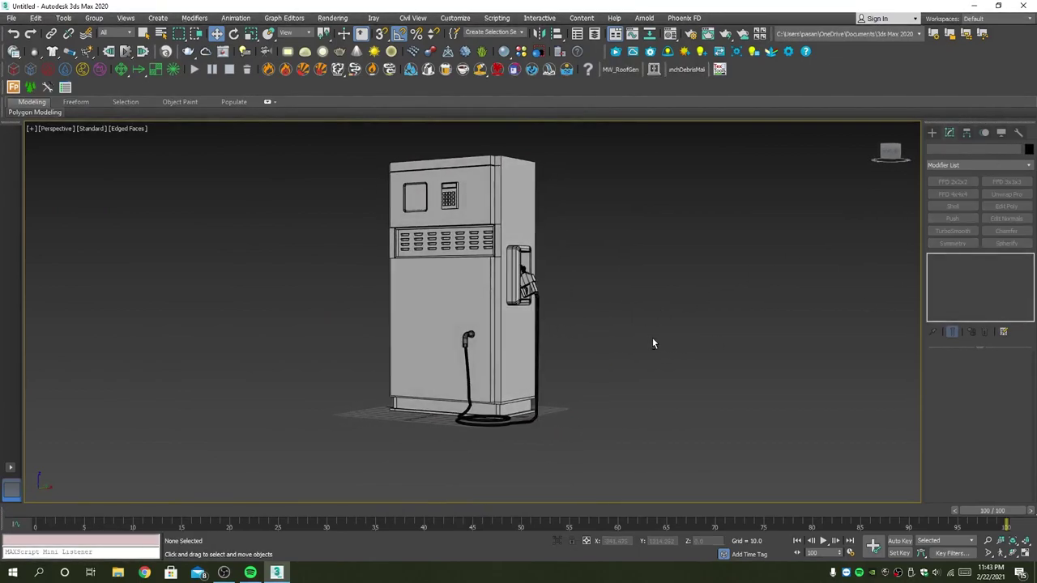
{"action": "key", "text": "F4"}
{"action": "scroll", "coordinate": [512, 278], "scroll_direction": "up", "scroll_amount": 2}
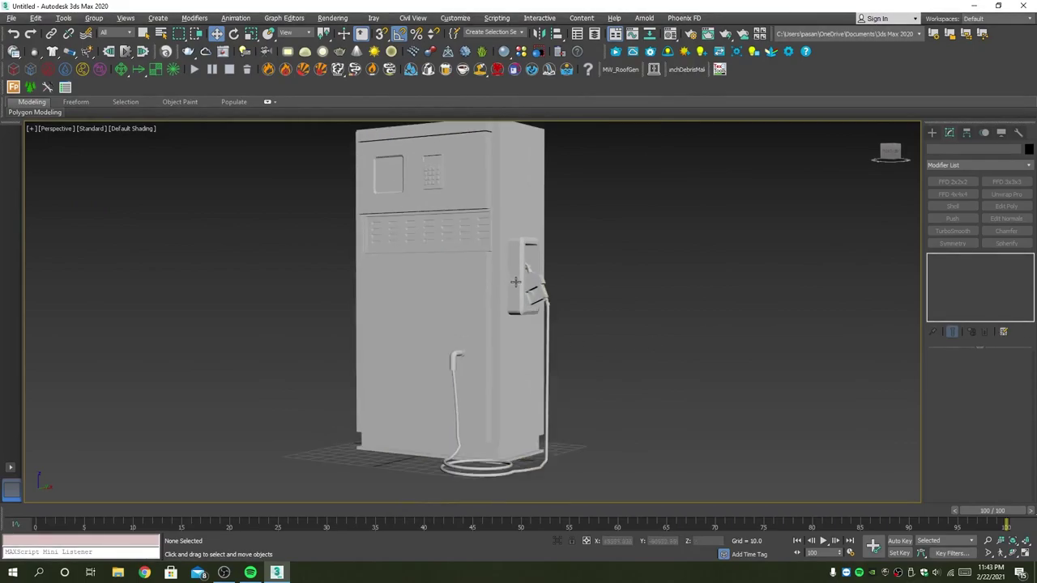
{"action": "middle_click_drag", "start_coordinate": [515, 281], "coordinate": [535, 300]}
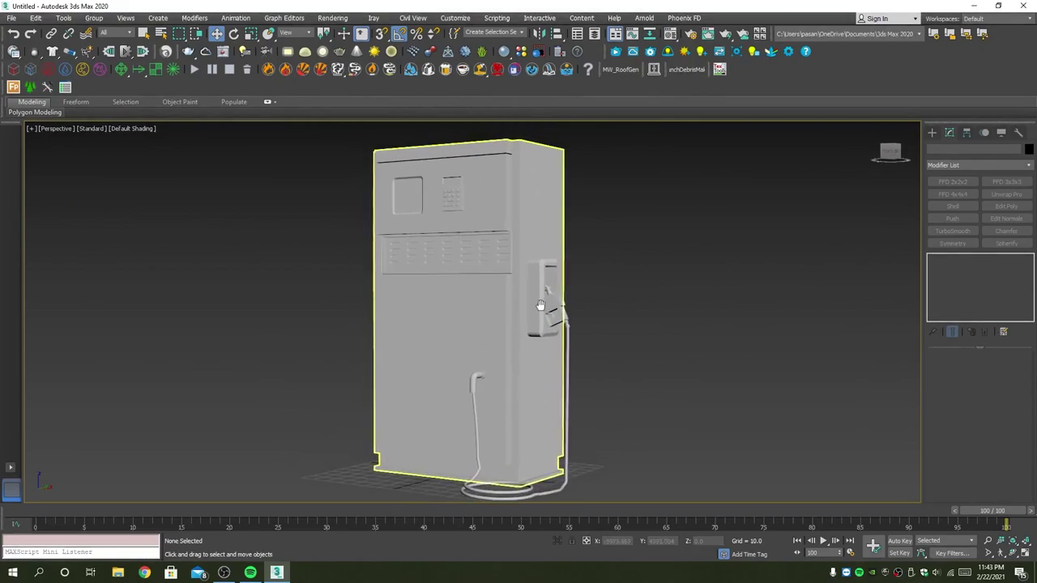
{"action": "left_click", "coordinate": [122, 130]}
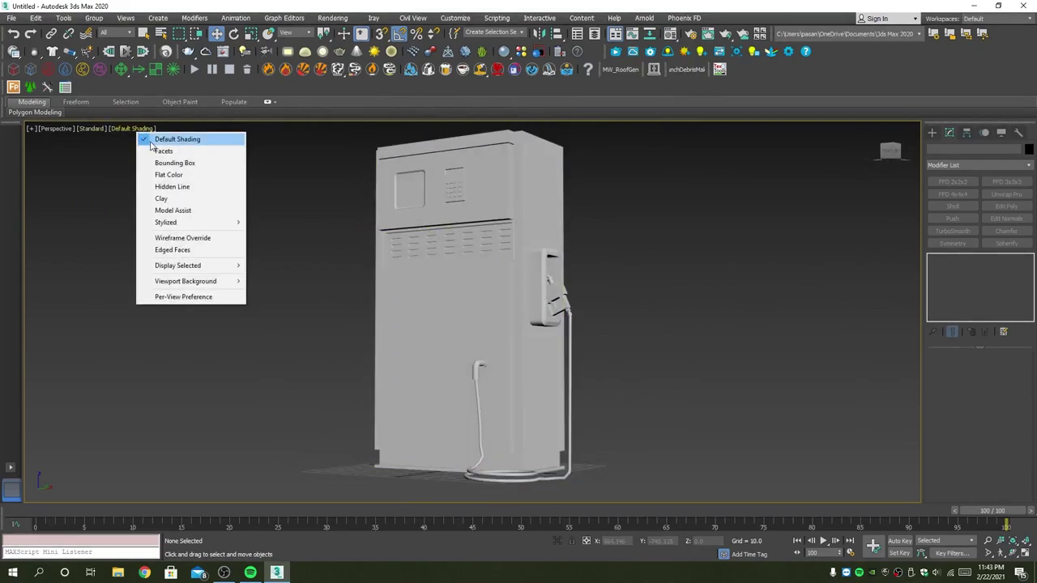
{"action": "left_click", "coordinate": [179, 201]}
{"action": "middle_click_drag", "start_coordinate": [487, 324], "coordinate": [567, 316], "text": "alt"}
{"action": "key", "text": "F4"}
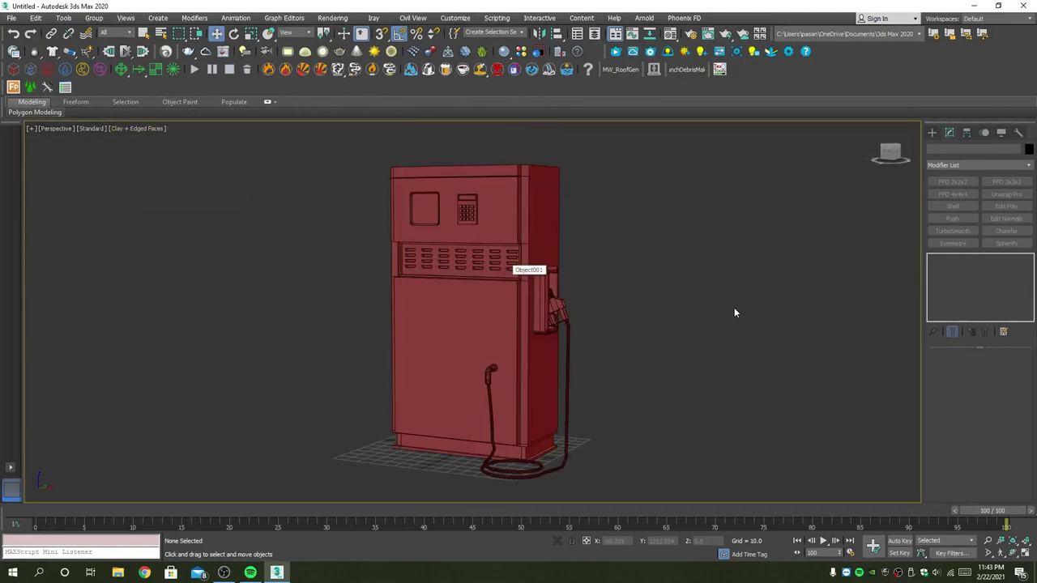
{"action": "scroll", "coordinate": [679, 341], "scroll_direction": "up", "scroll_amount": 1}
{"action": "scroll", "coordinate": [679, 340], "scroll_direction": "down", "scroll_amount": 2}
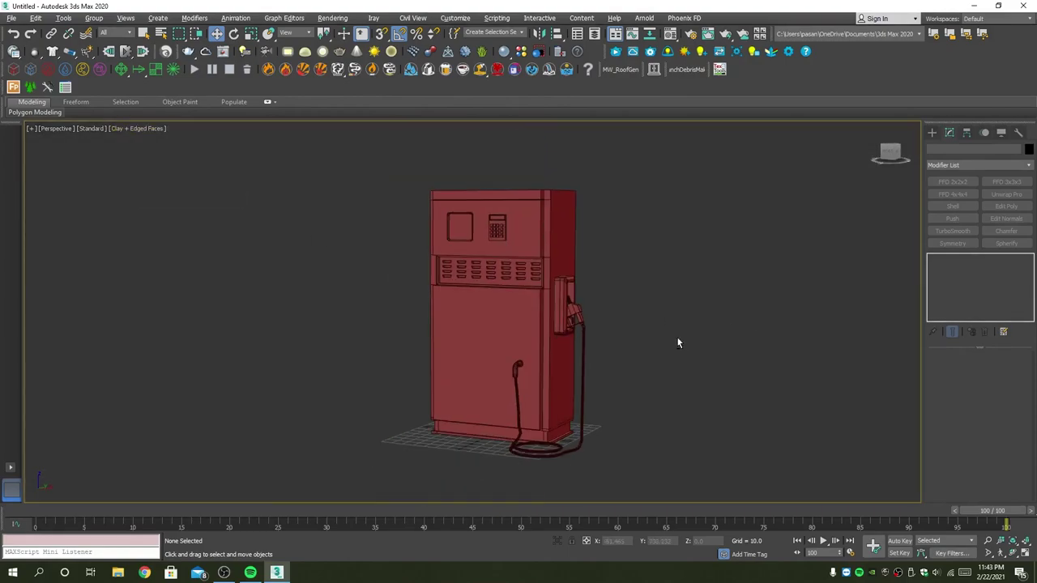